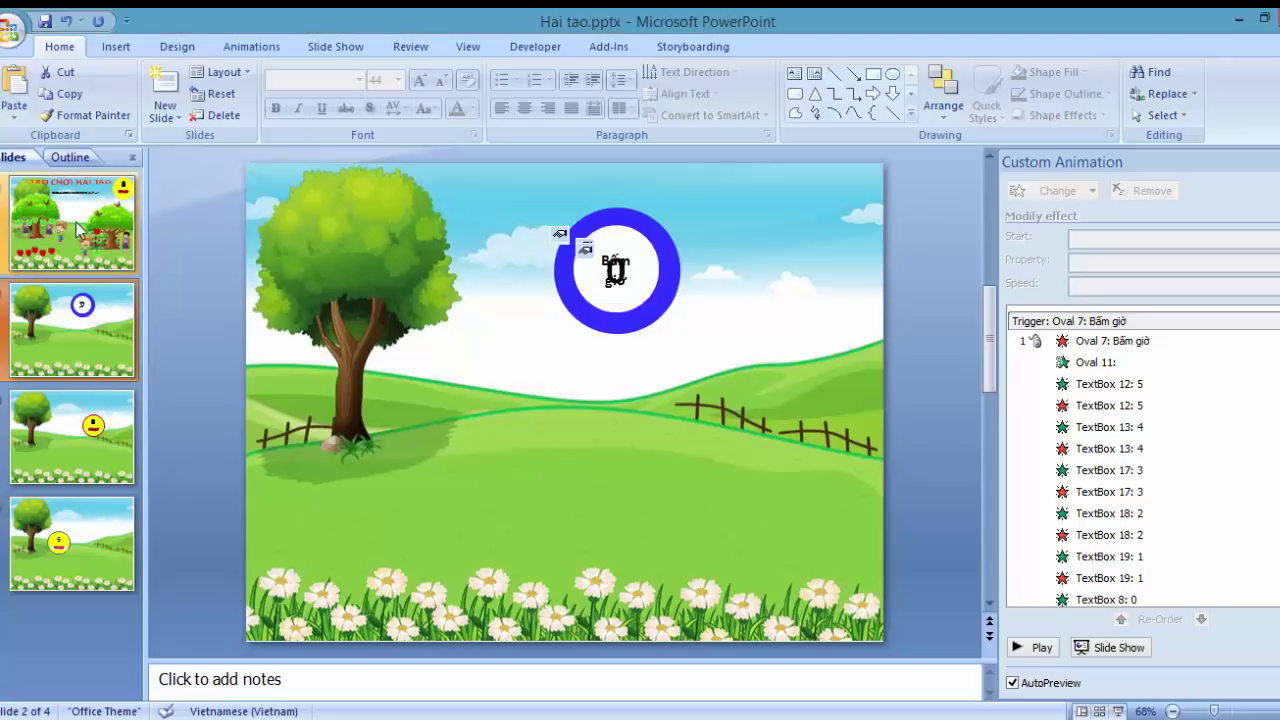
Step: Look over the slides, then show the TRÒ CHƠI HÁI TÁO apple game slide
left_click(75, 222)
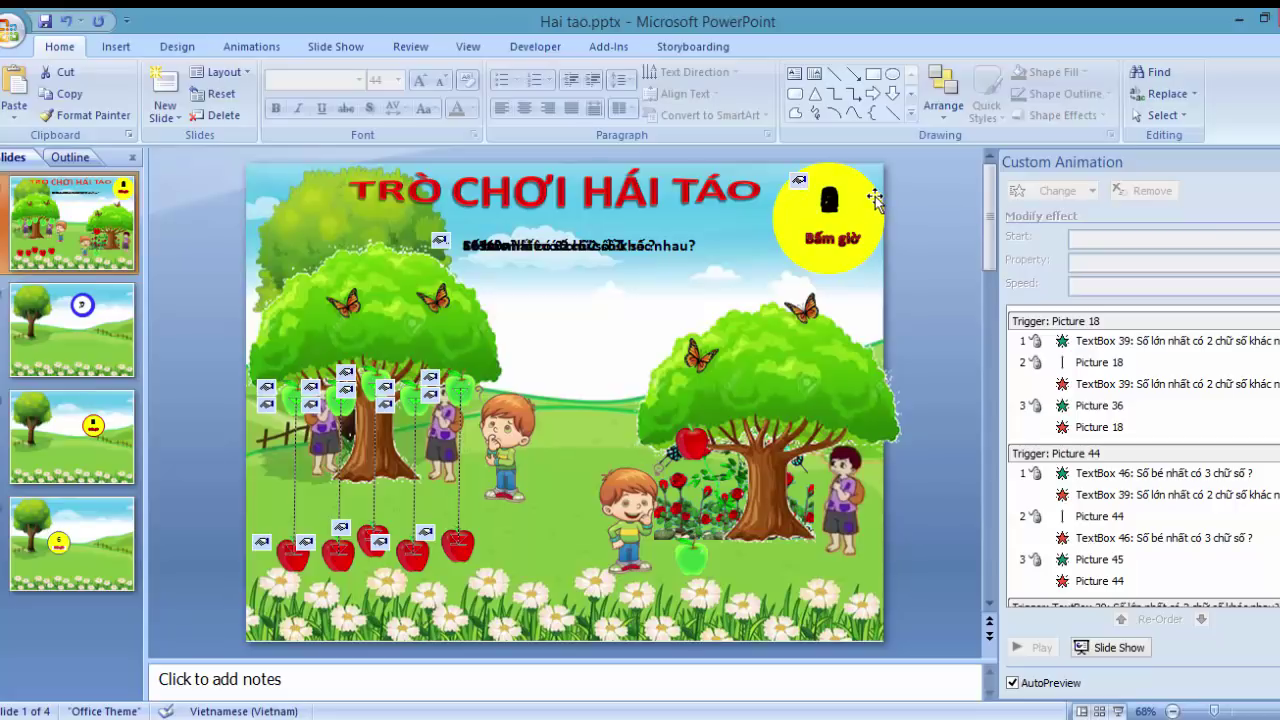
left_click(101, 338)
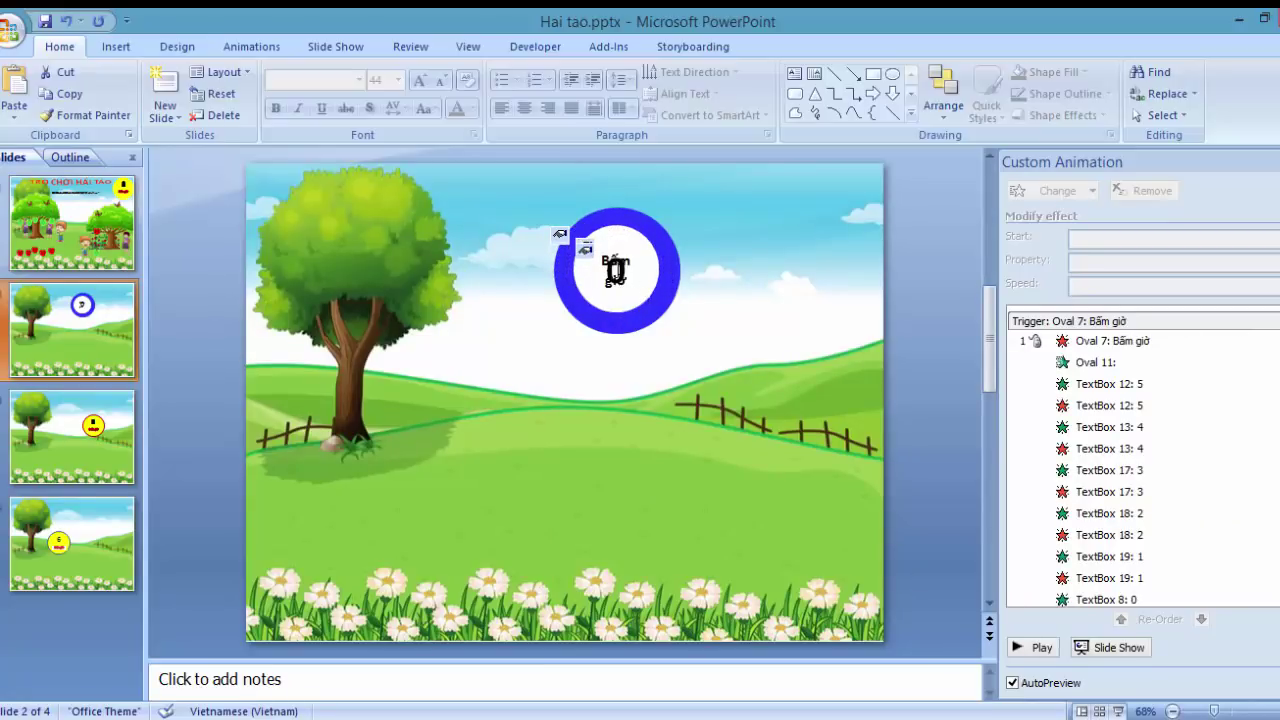
left_click(120, 266)
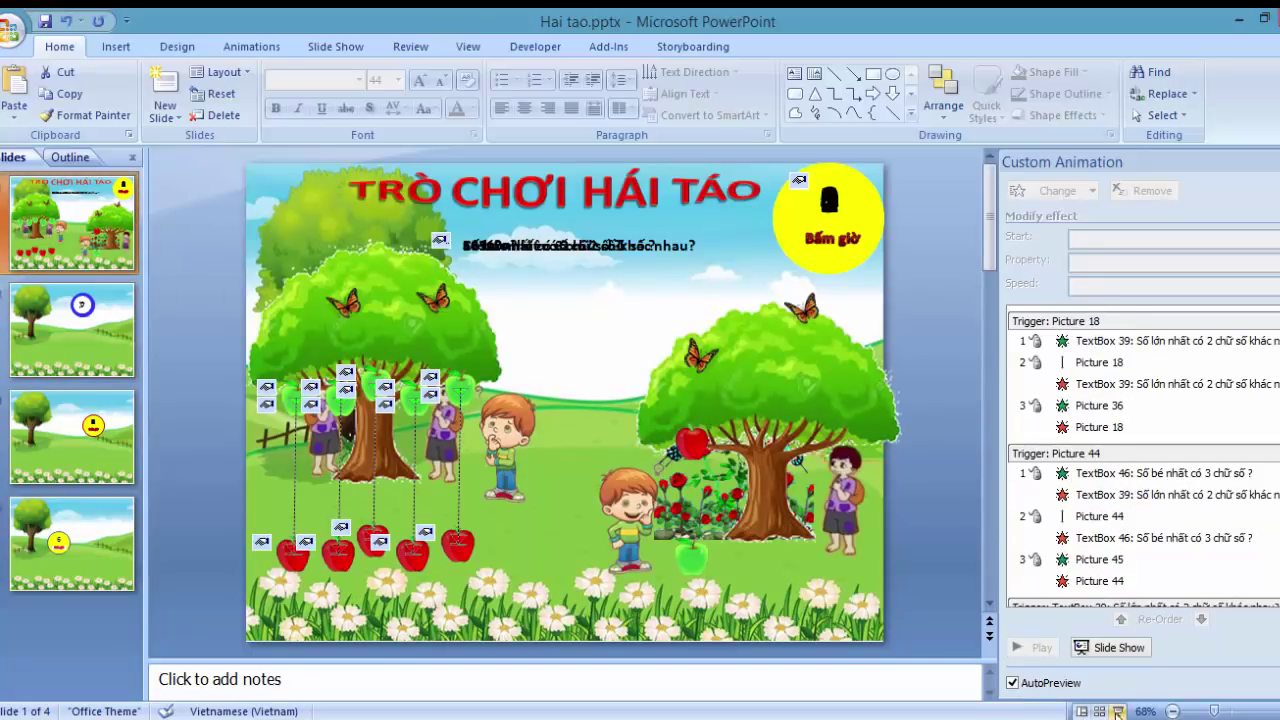
left_click(1118, 711)
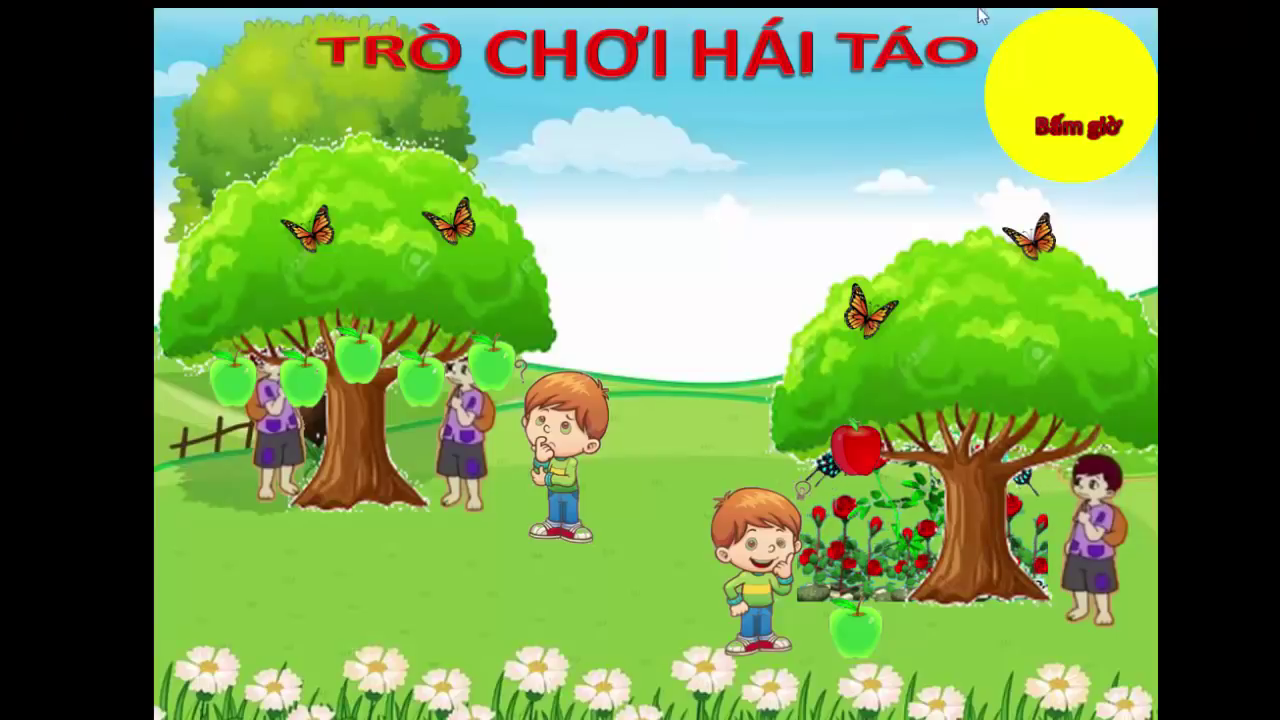
left_click(1078, 138)
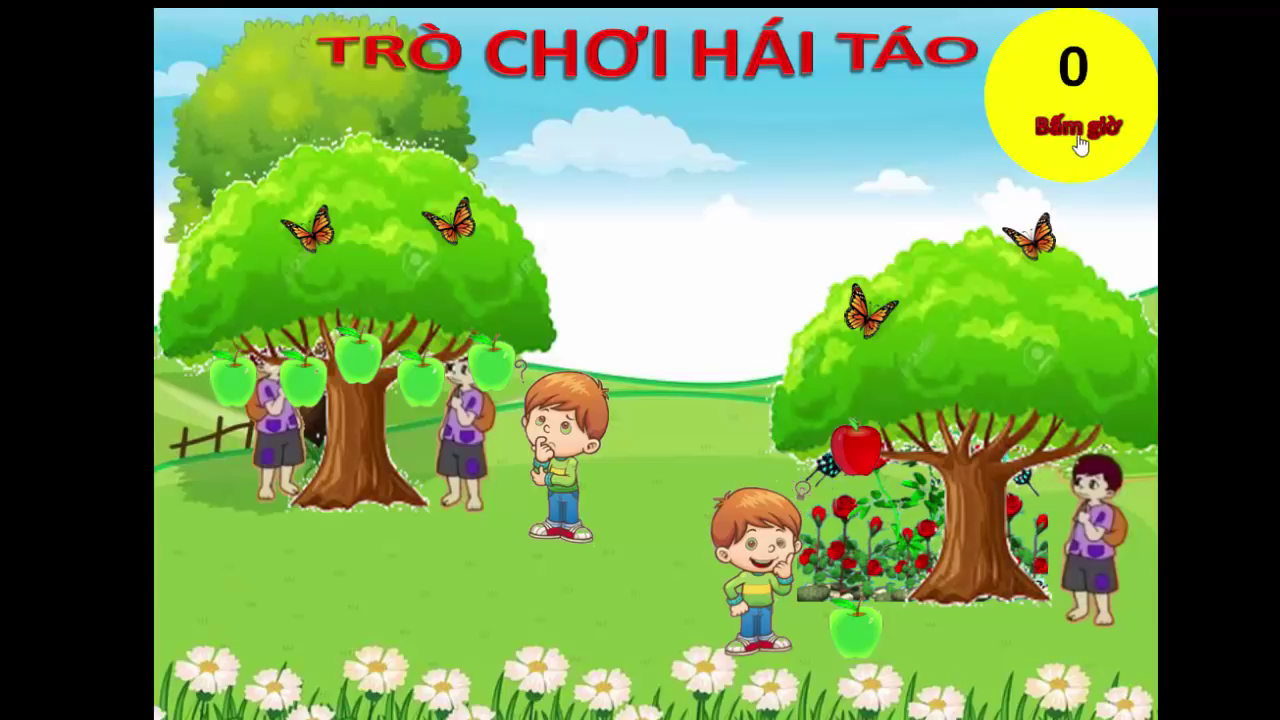
left_click(1000, 363)
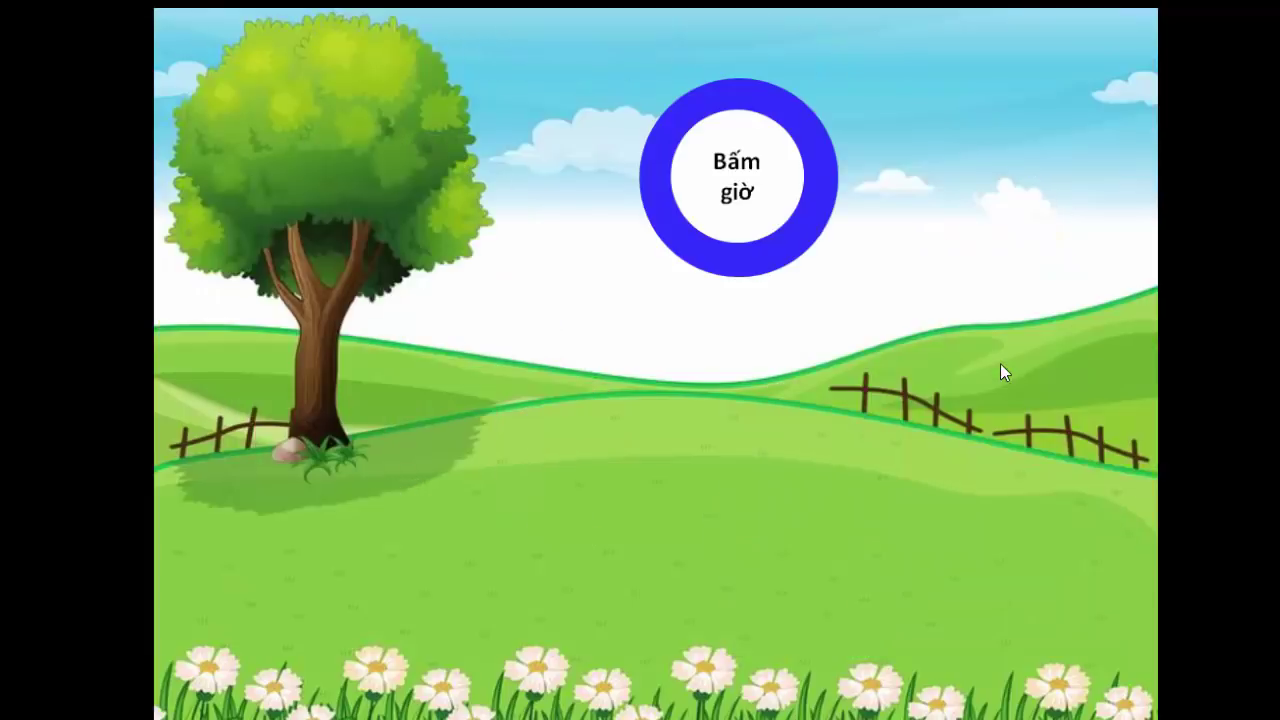
left_click(740, 191)
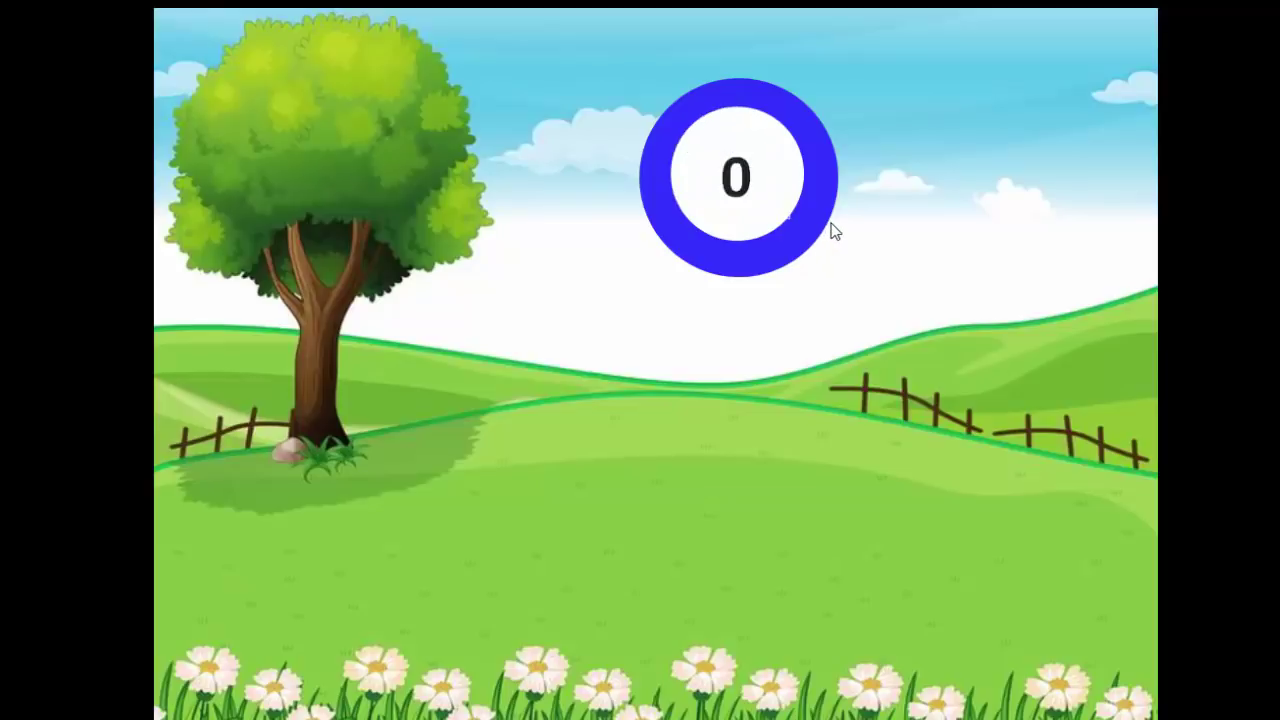
key("Escape")
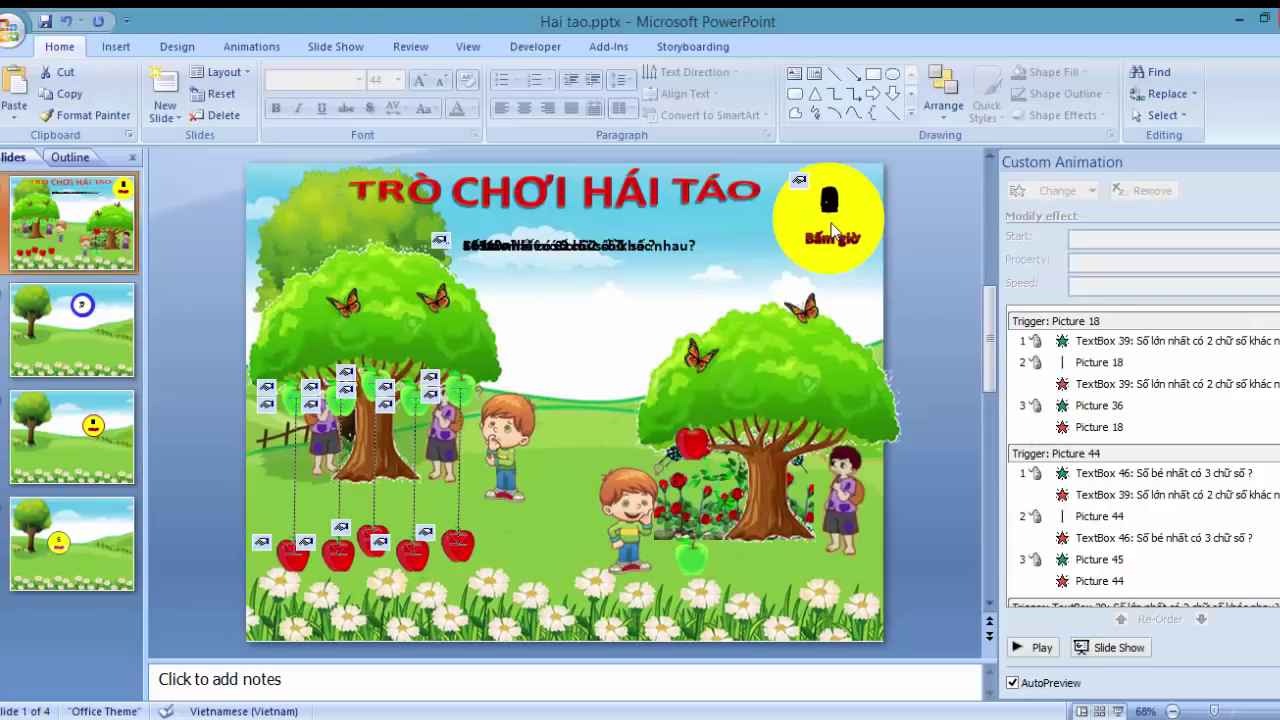
left_click(110, 255)
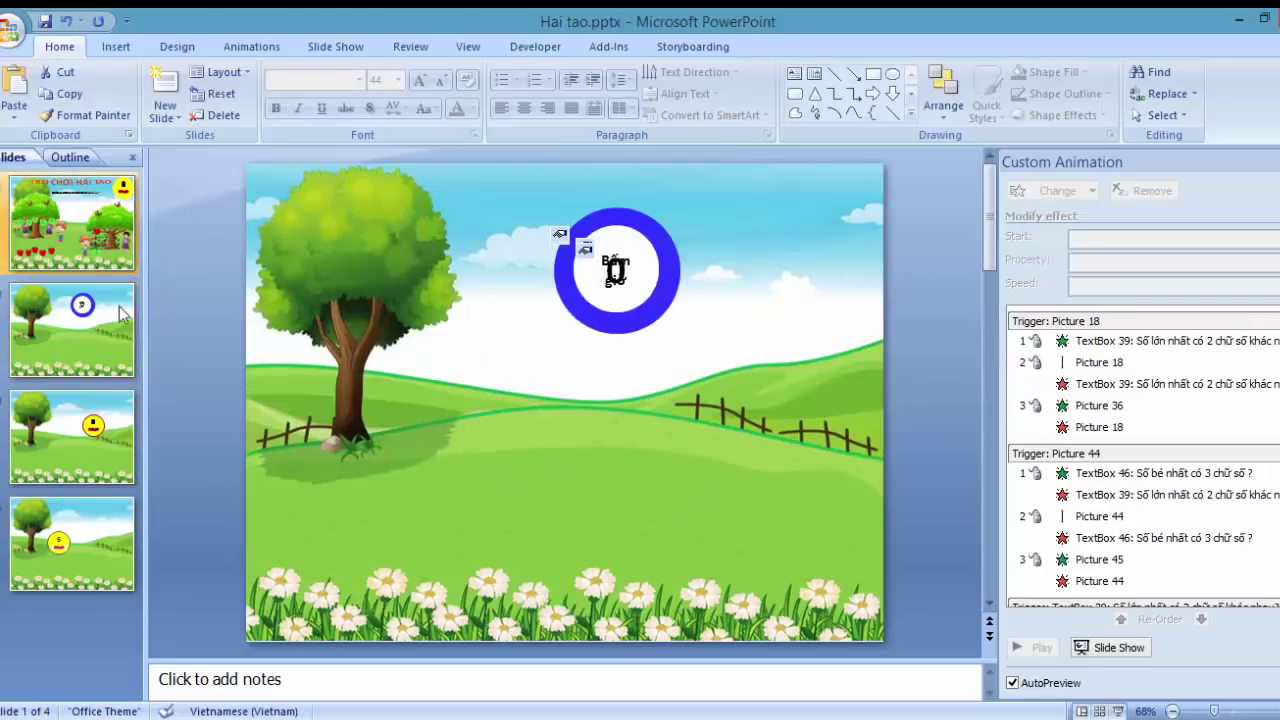
left_click(118, 294)
left_click(115, 255)
left_click(98, 318)
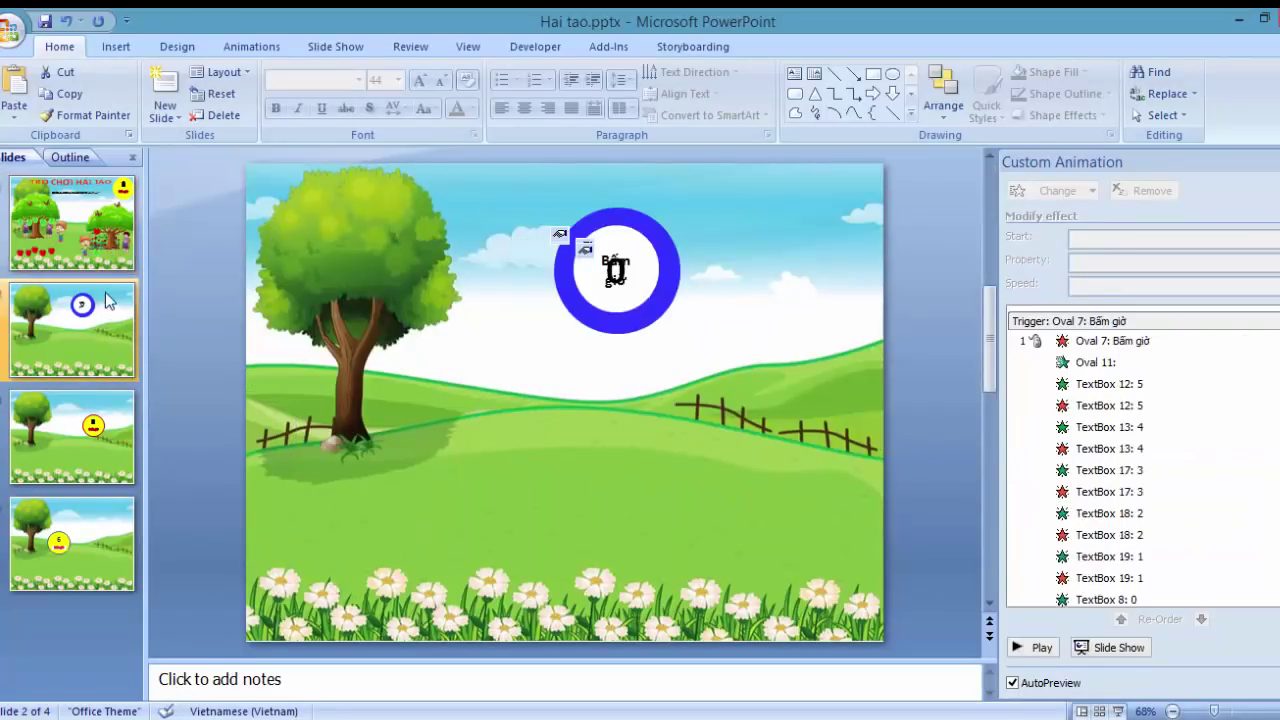
left_click(116, 240)
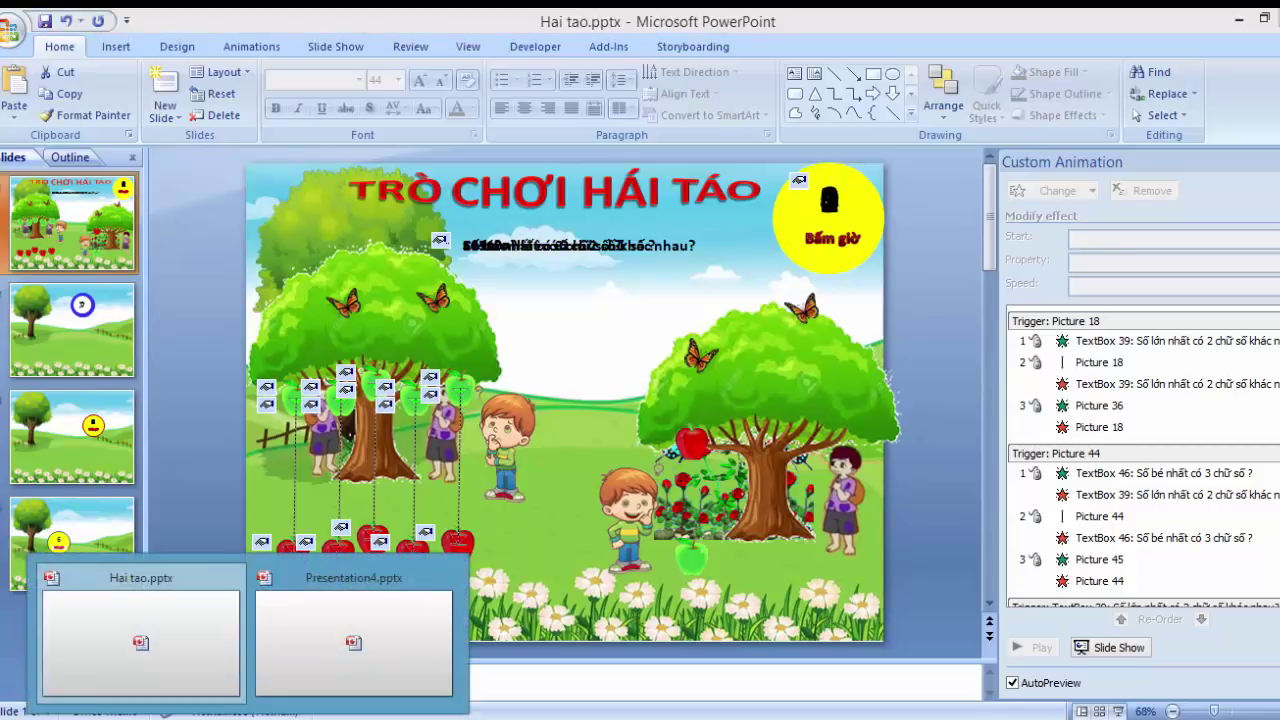
Step: Switch to Presentation4 and add a second slide after the tree slide
left_click(337, 660)
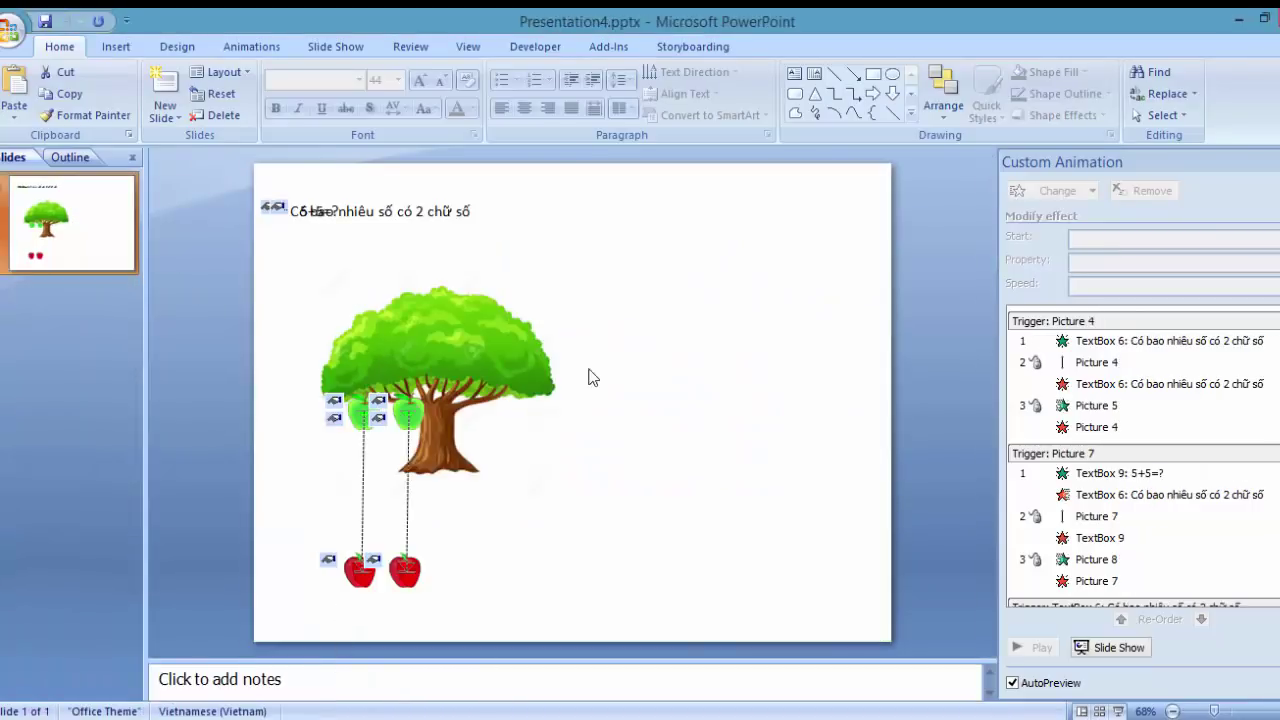
left_click(67, 283)
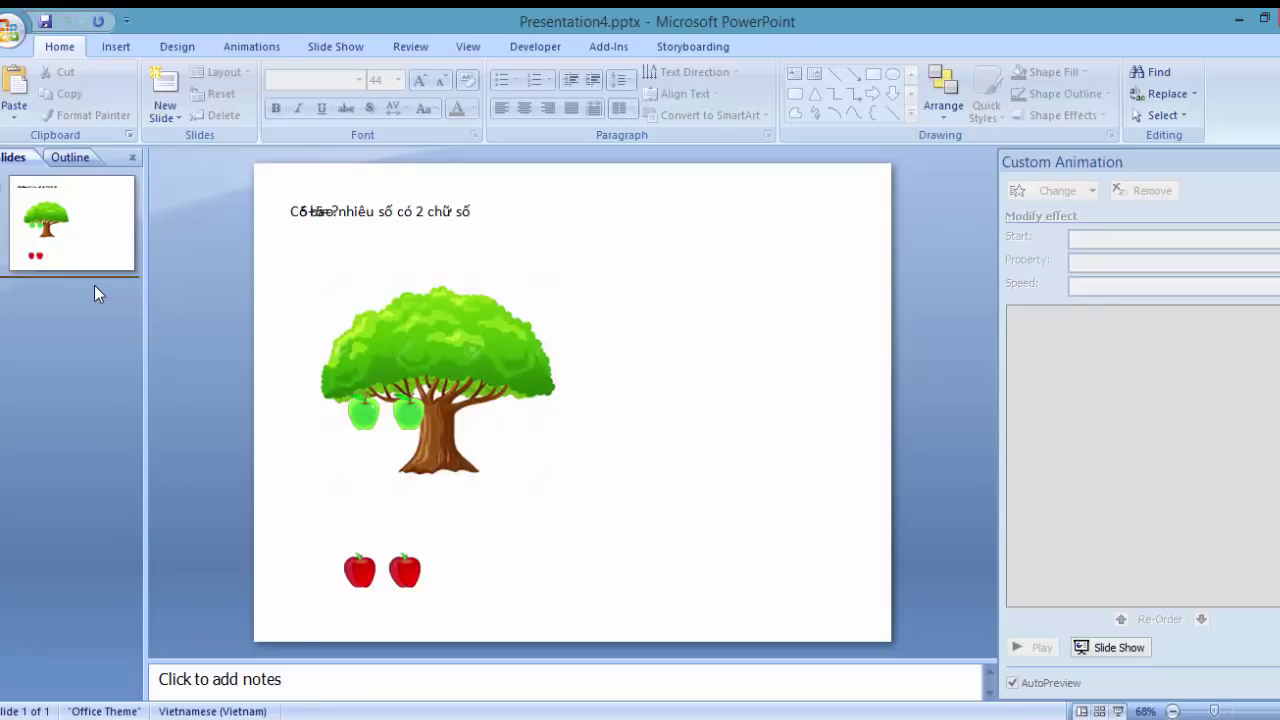
key("ctrl+v")
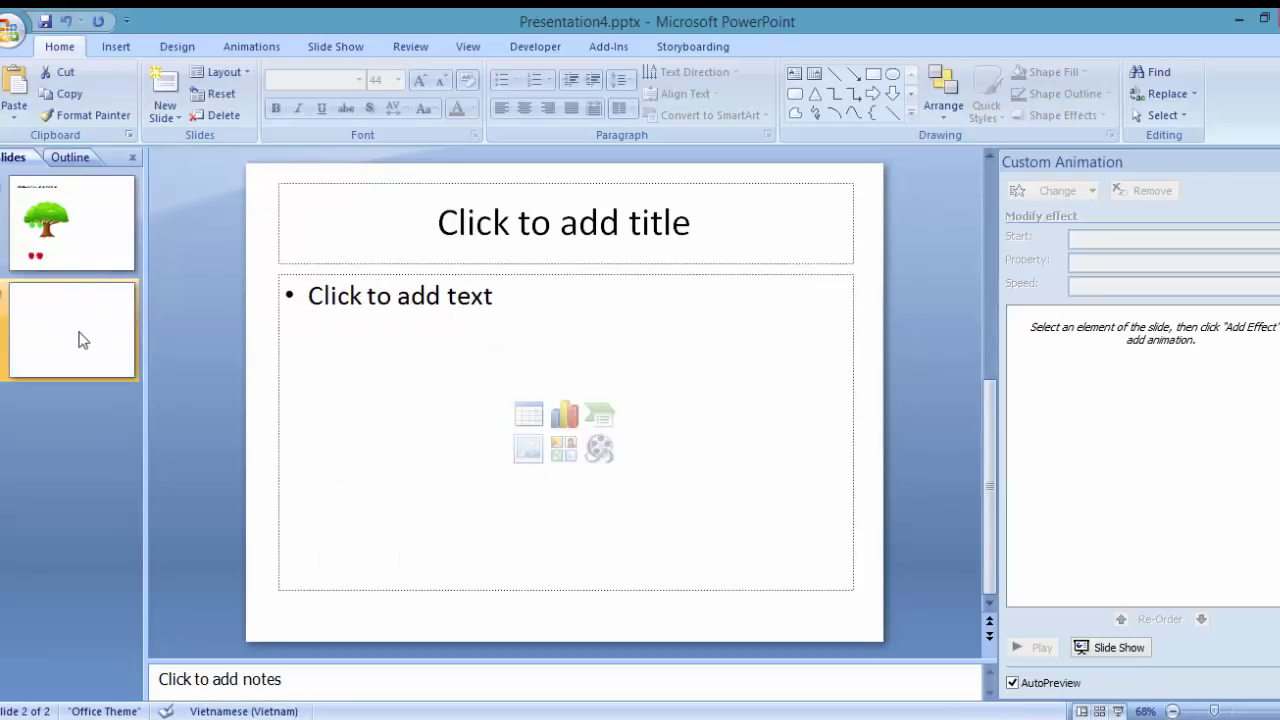
left_click(92, 252)
left_click(83, 326)
left_click(94, 243)
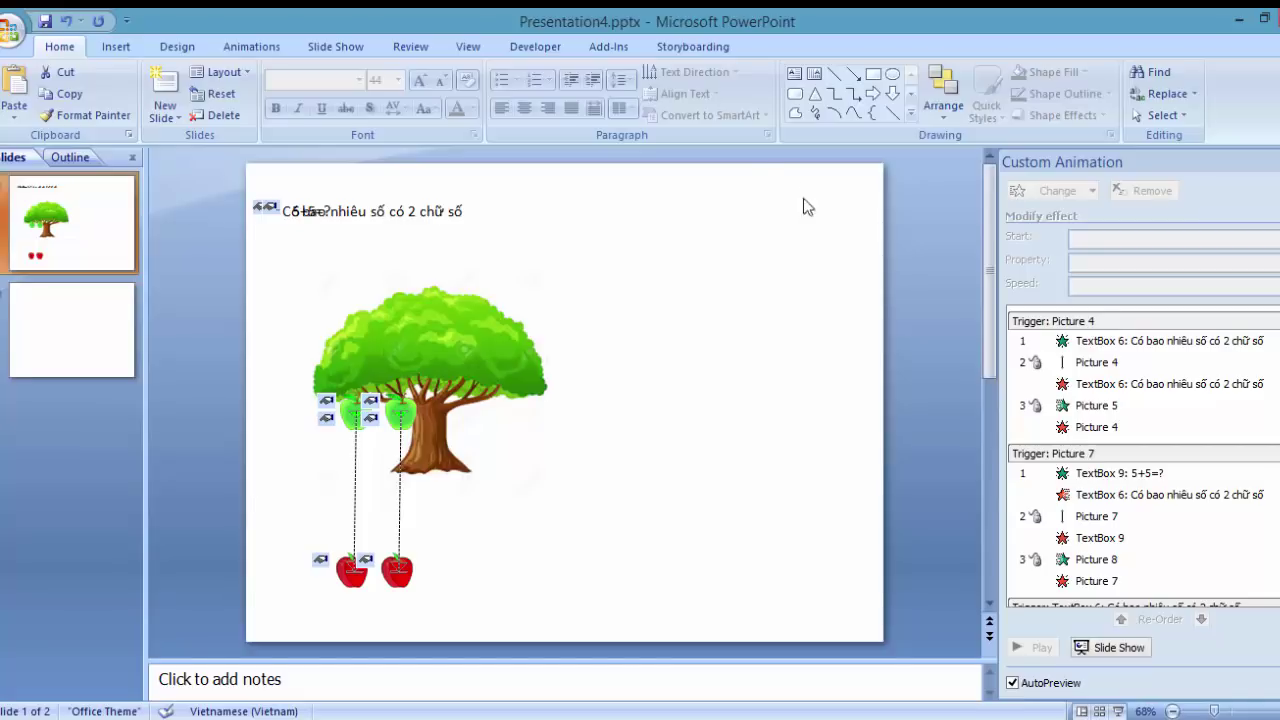
Step: Delete the title and body placeholders from the new second slide
left_click(58, 326)
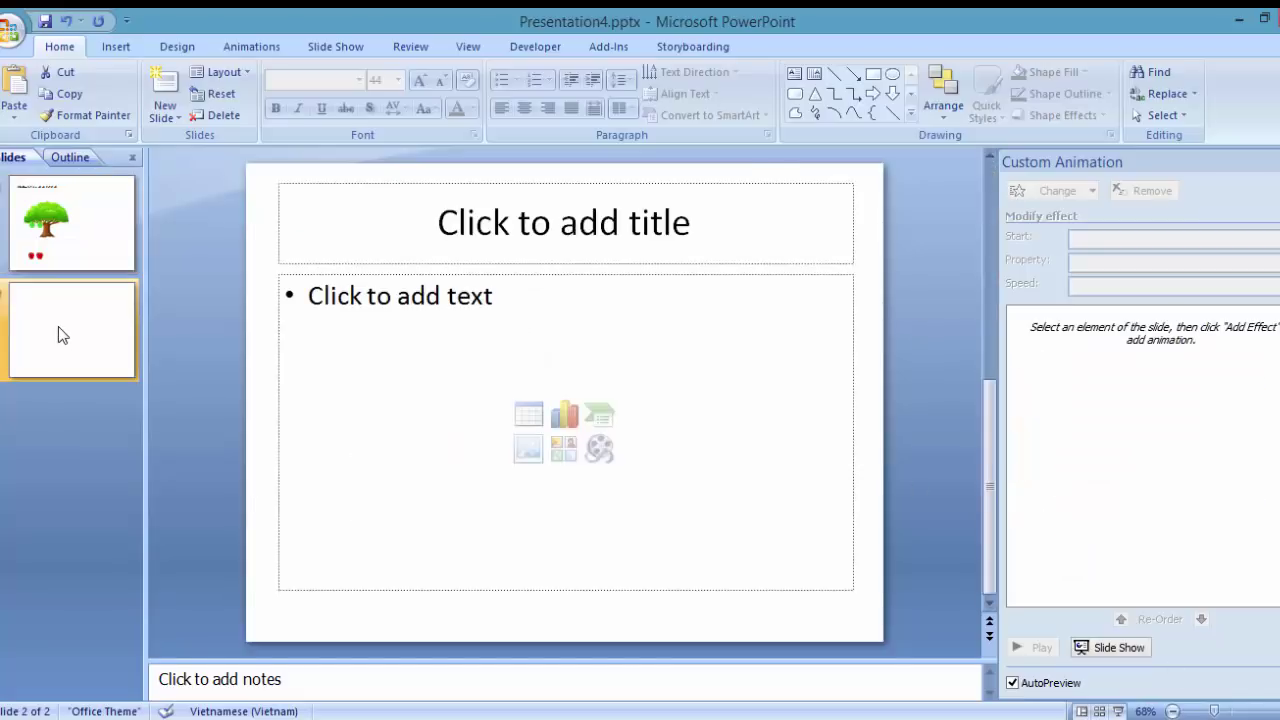
left_click(450, 183)
left_click(448, 183)
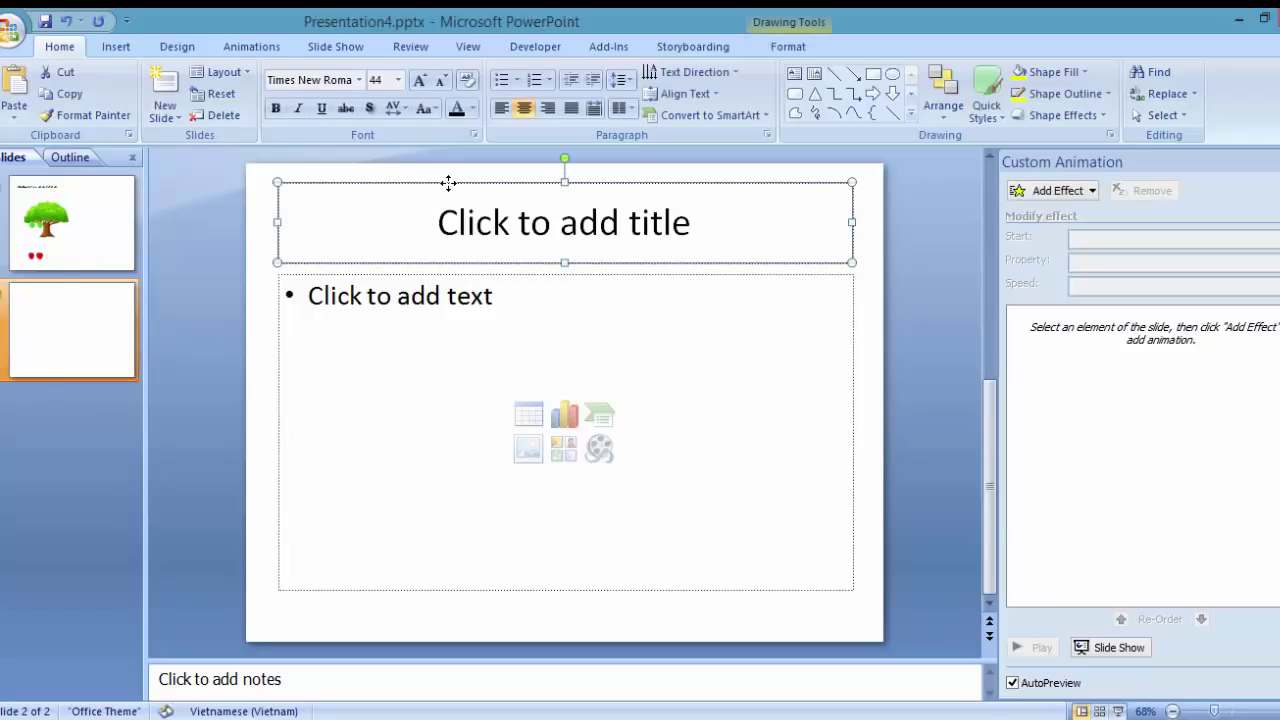
key("Delete")
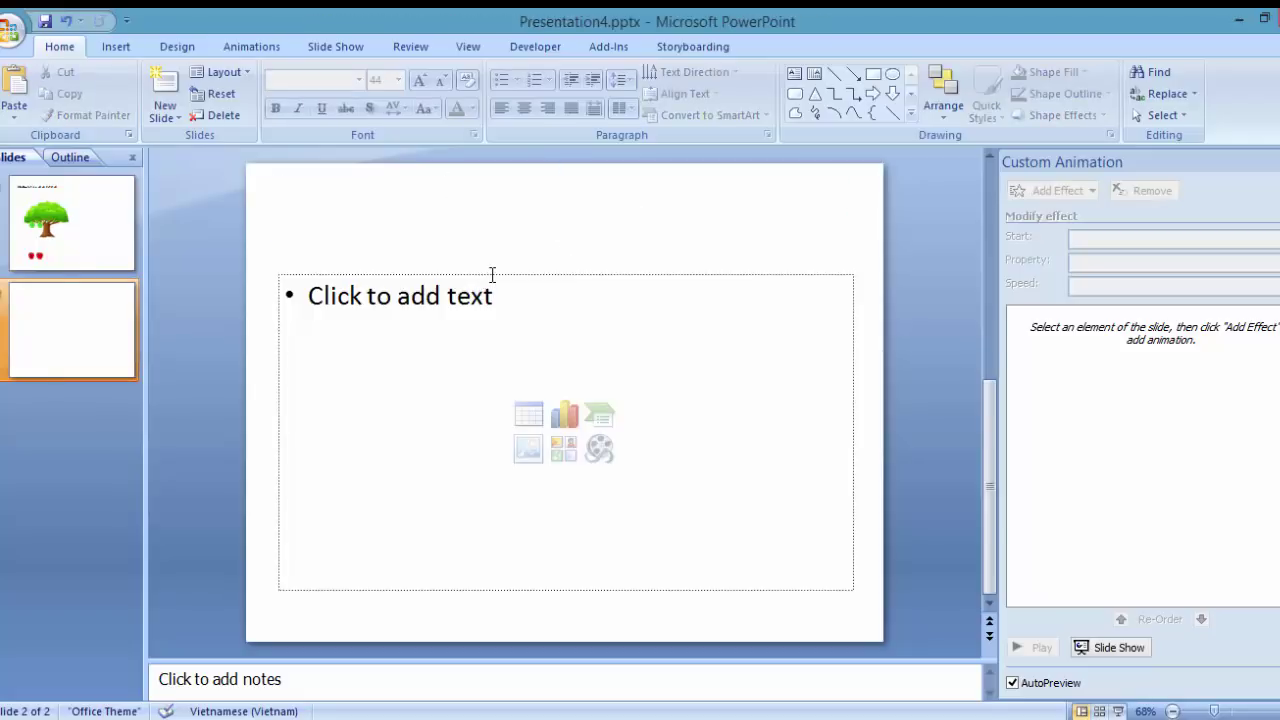
left_click(492, 271)
key("Delete")
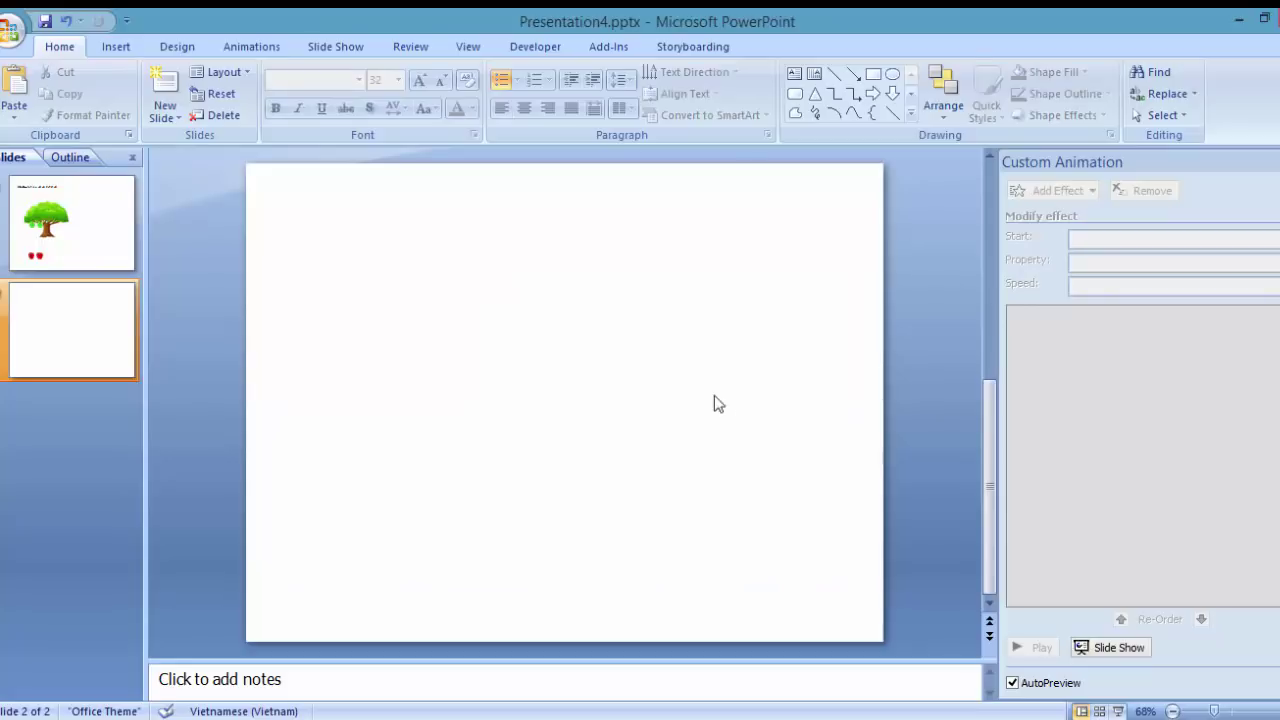
Step: Draw an oval circle in the upper middle of slide 2
left_click(178, 48)
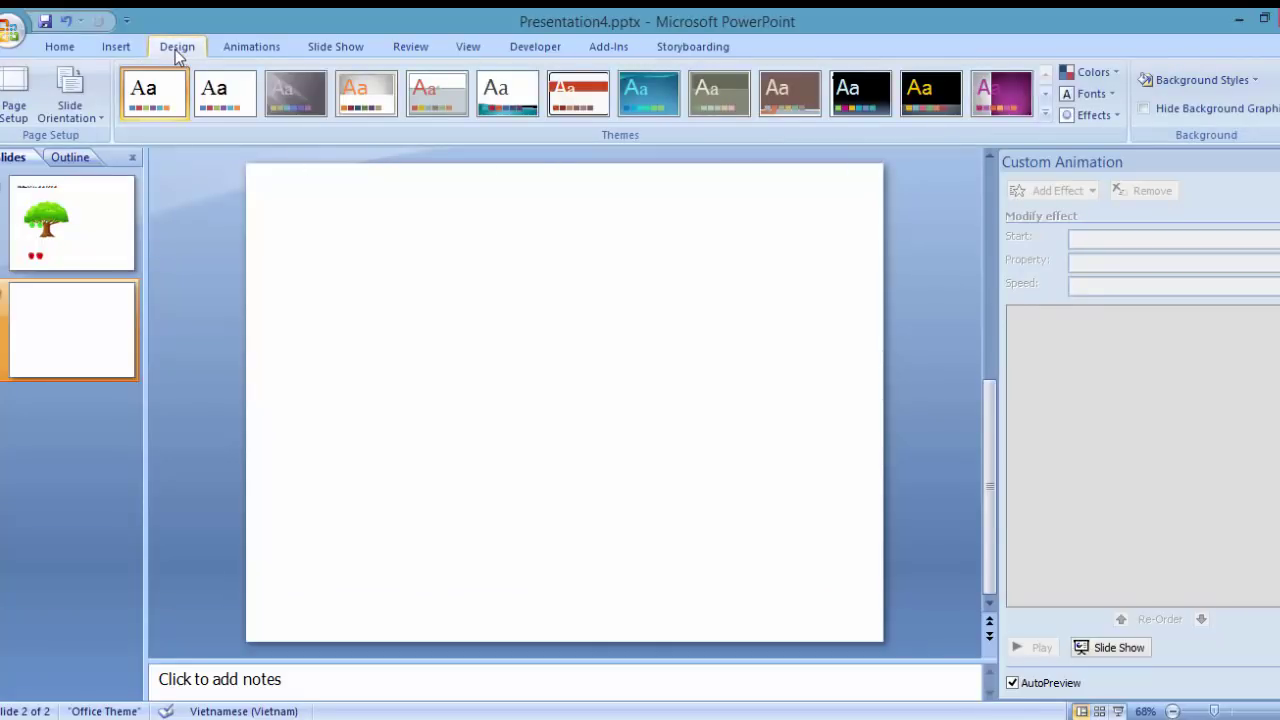
left_click(112, 48)
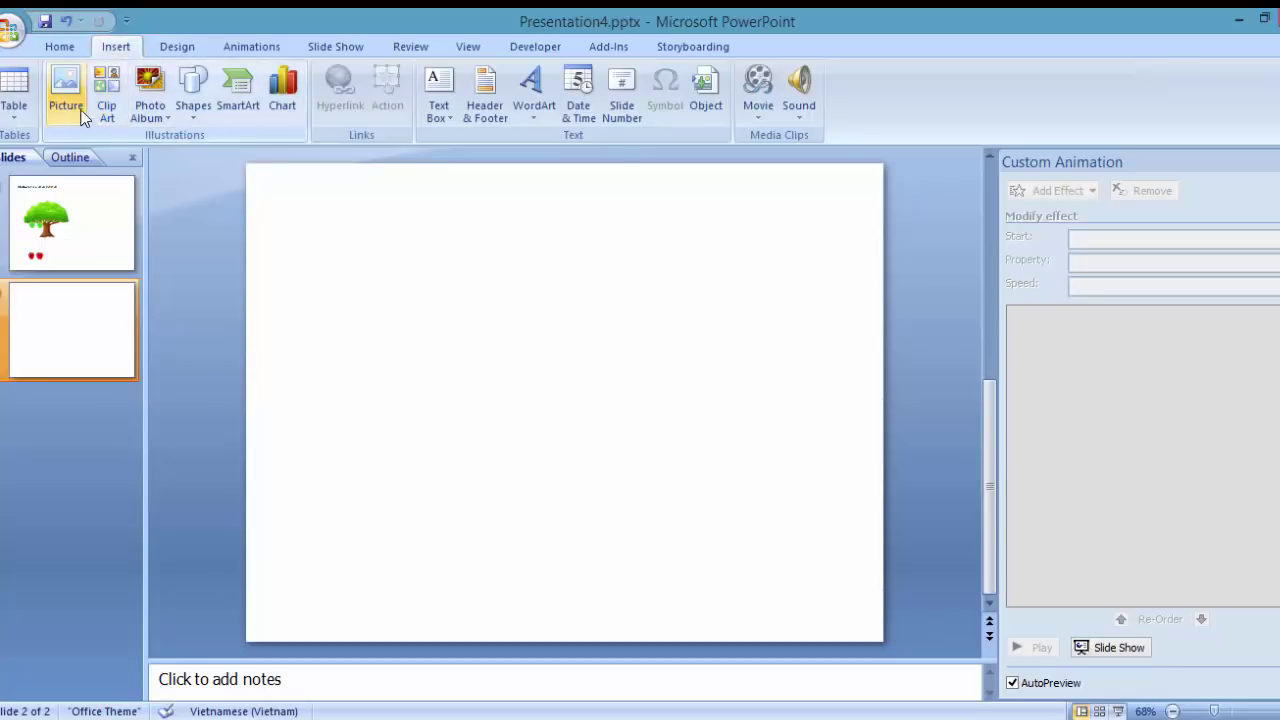
left_click(192, 117)
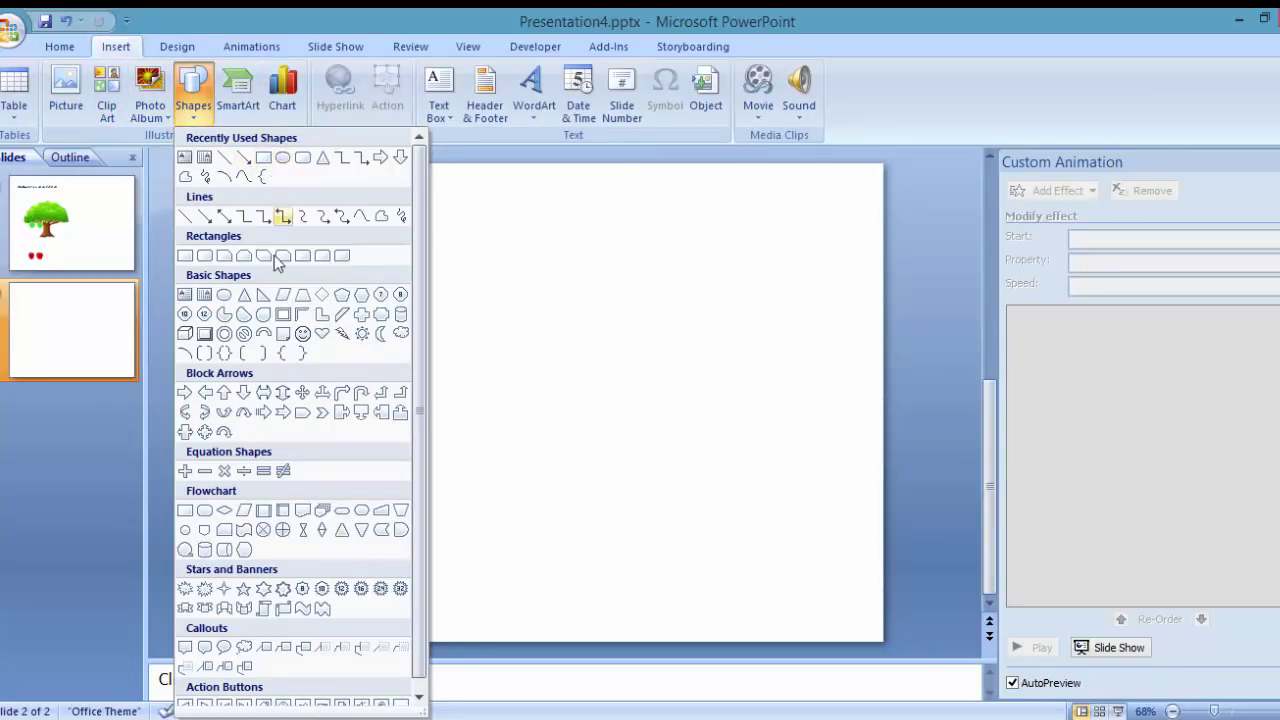
left_click(283, 157)
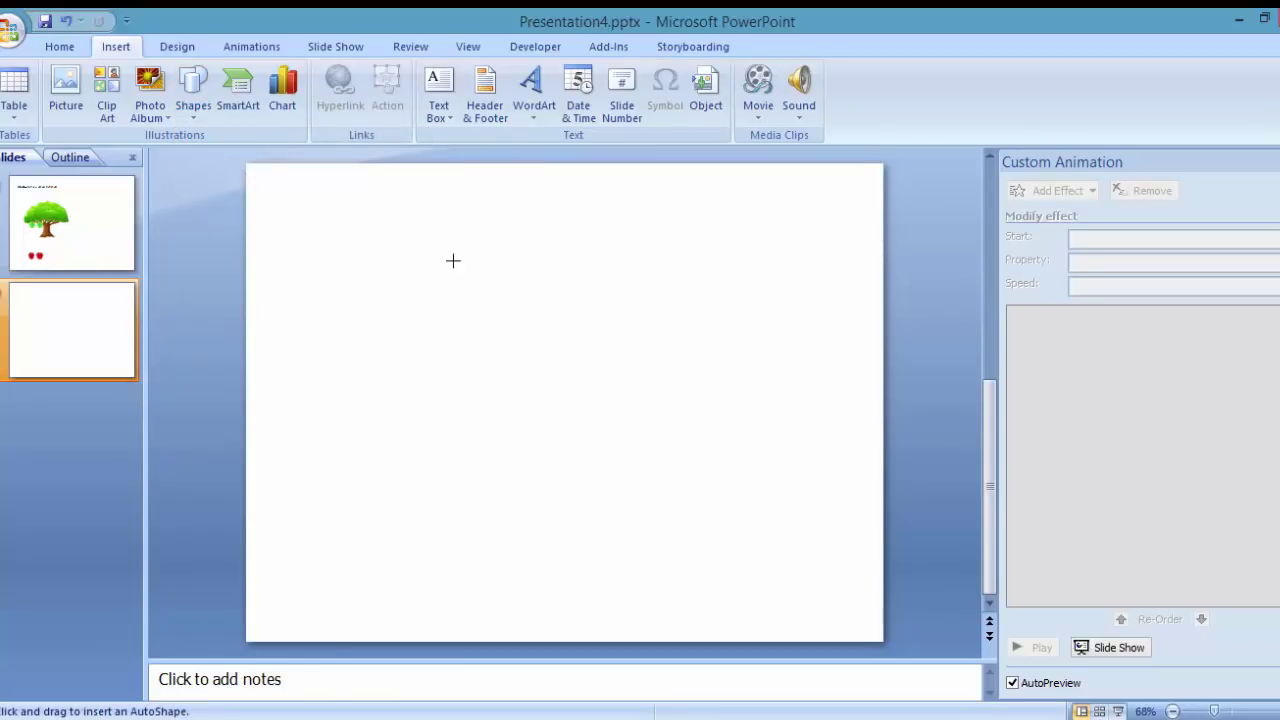
left_click_drag(453, 260, 611, 338)
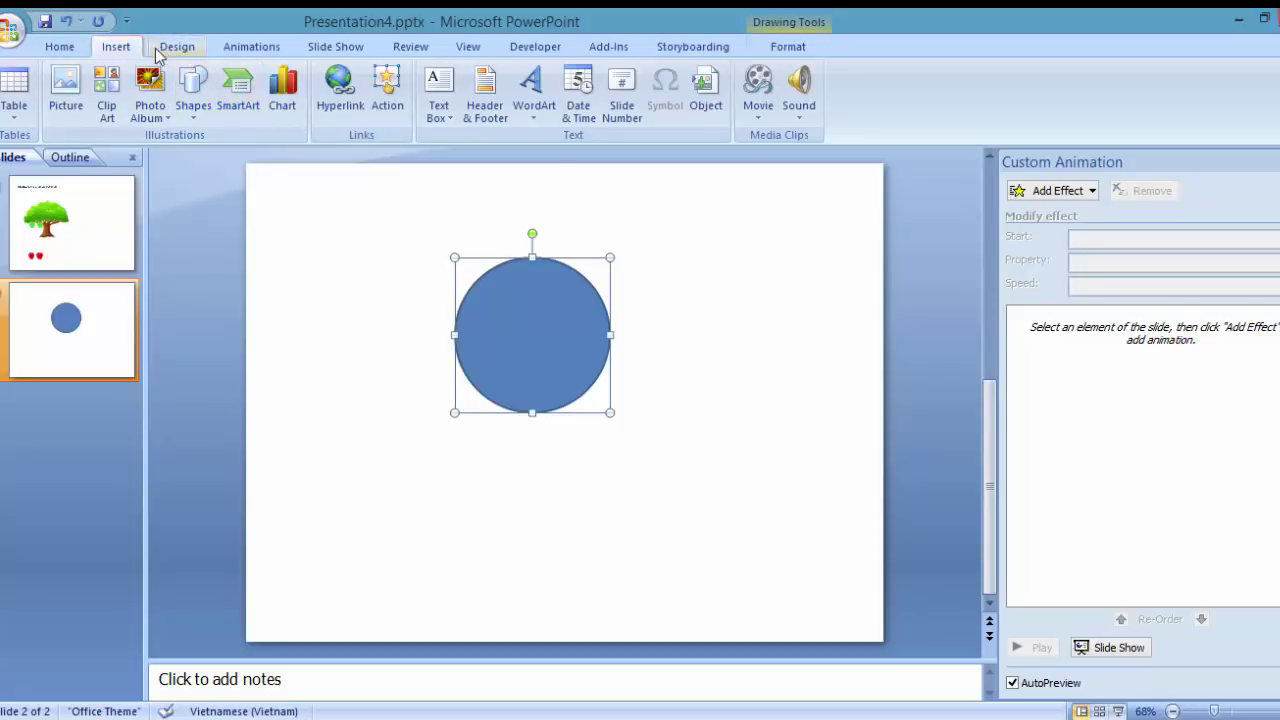
Step: Draw a rounded rectangle below the circle
left_click(178, 47)
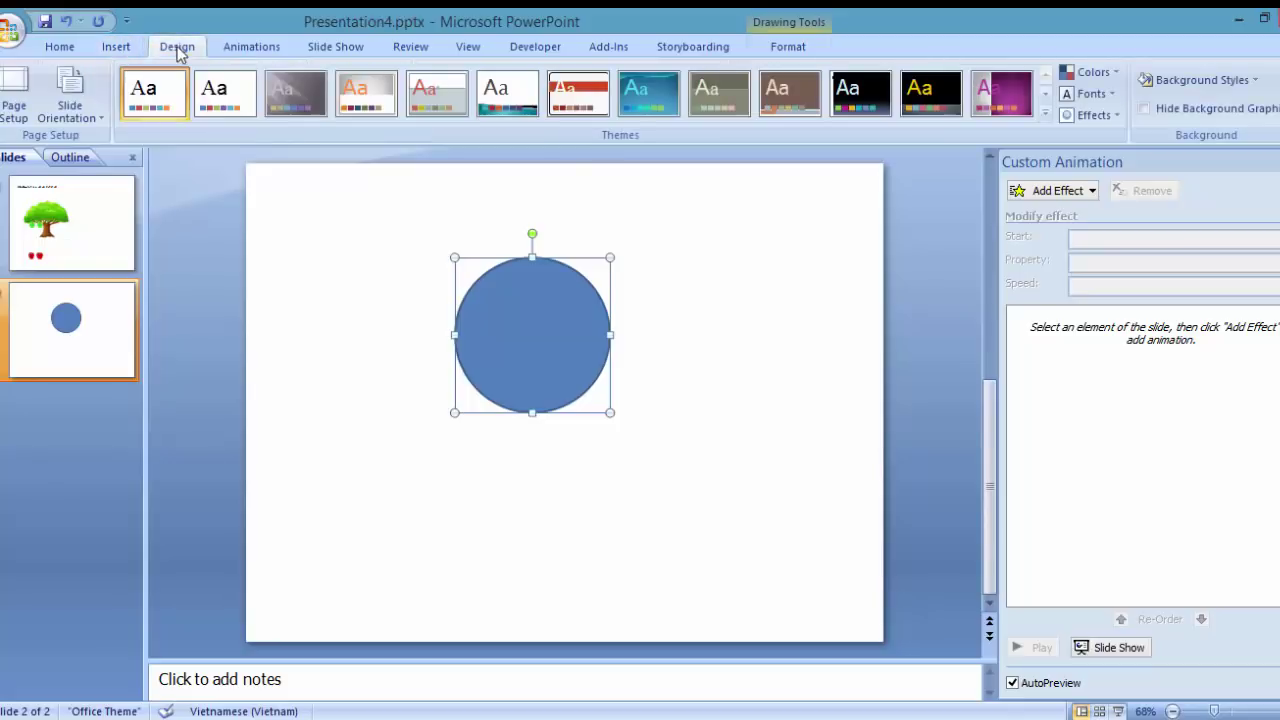
left_click(125, 48)
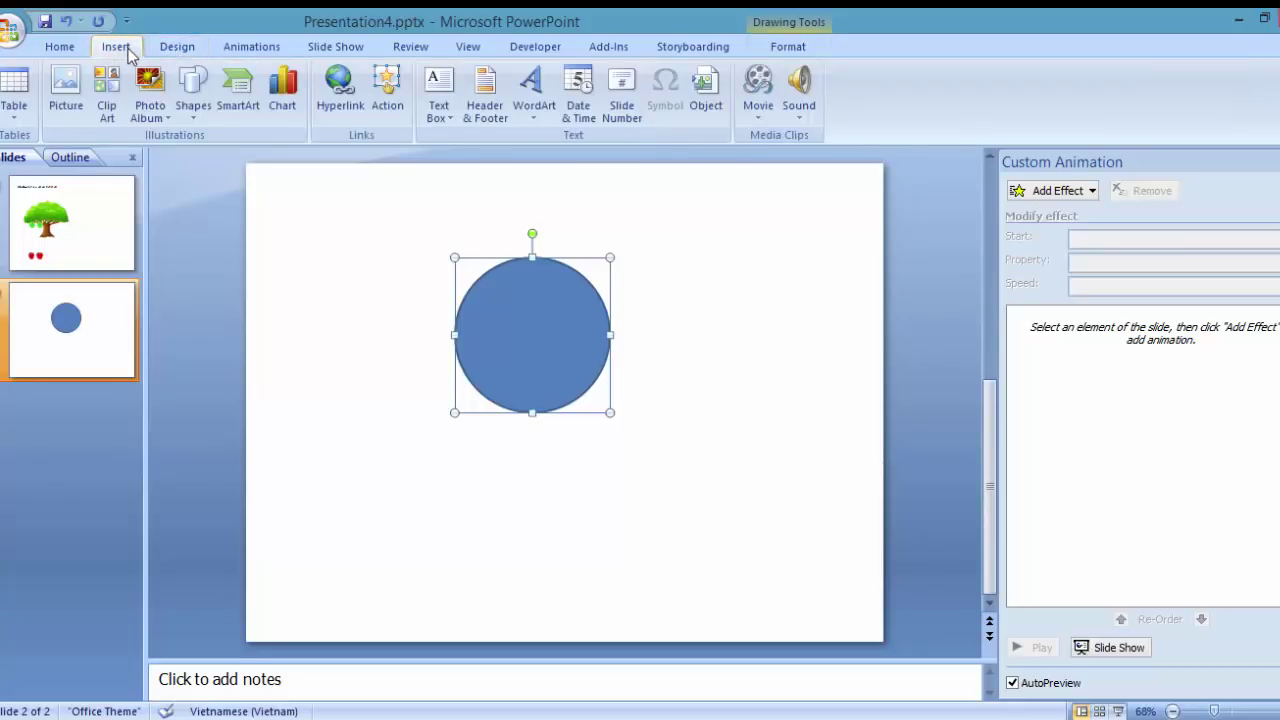
left_click(198, 114)
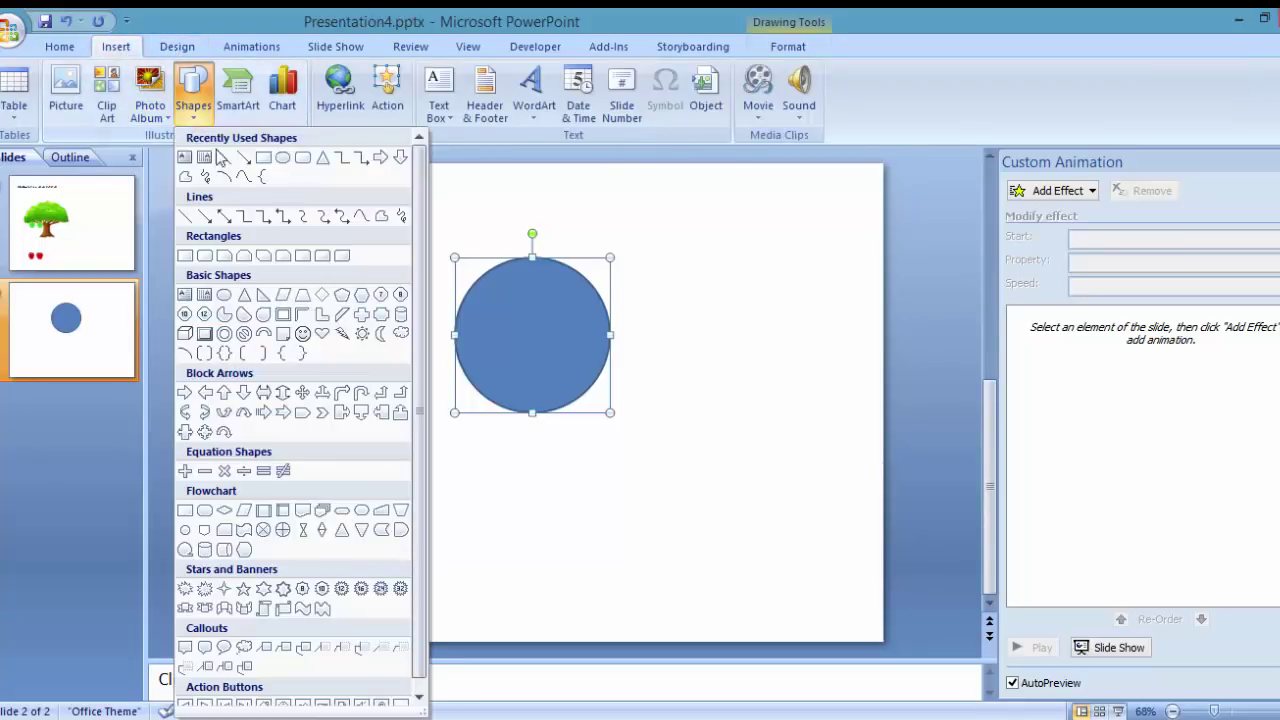
left_click(302, 158)
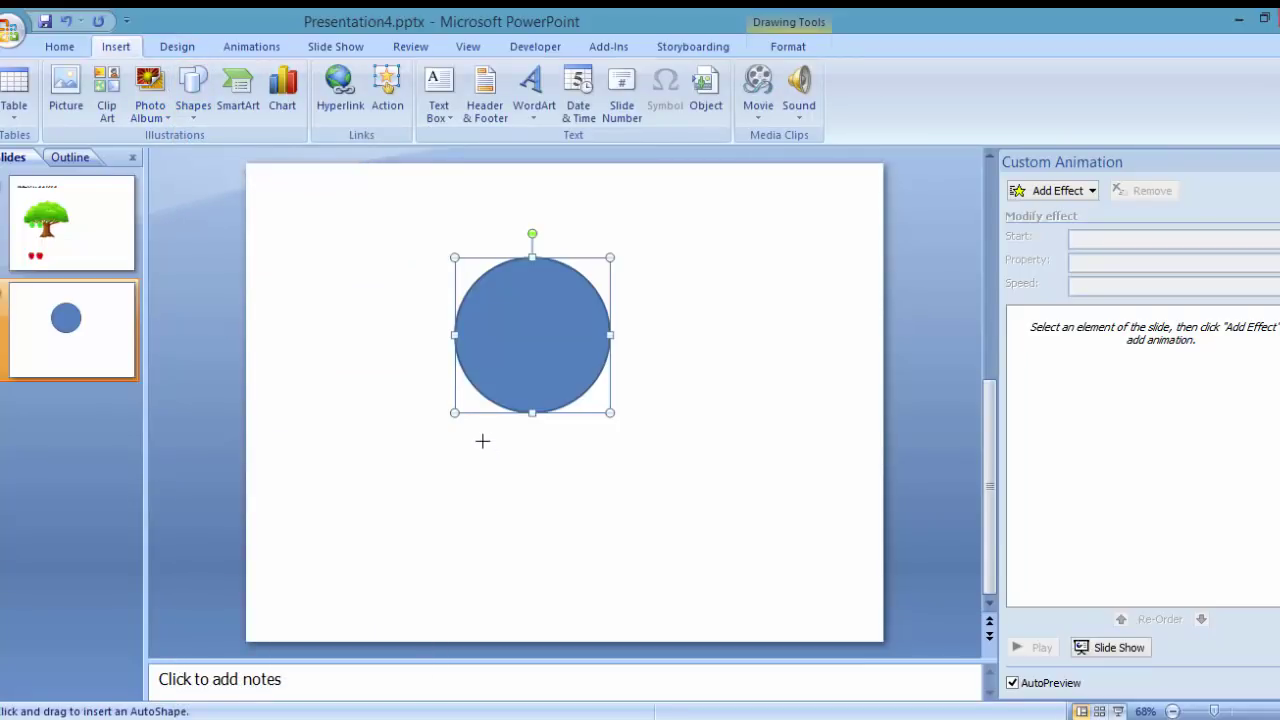
left_click_drag(482, 440, 579, 487)
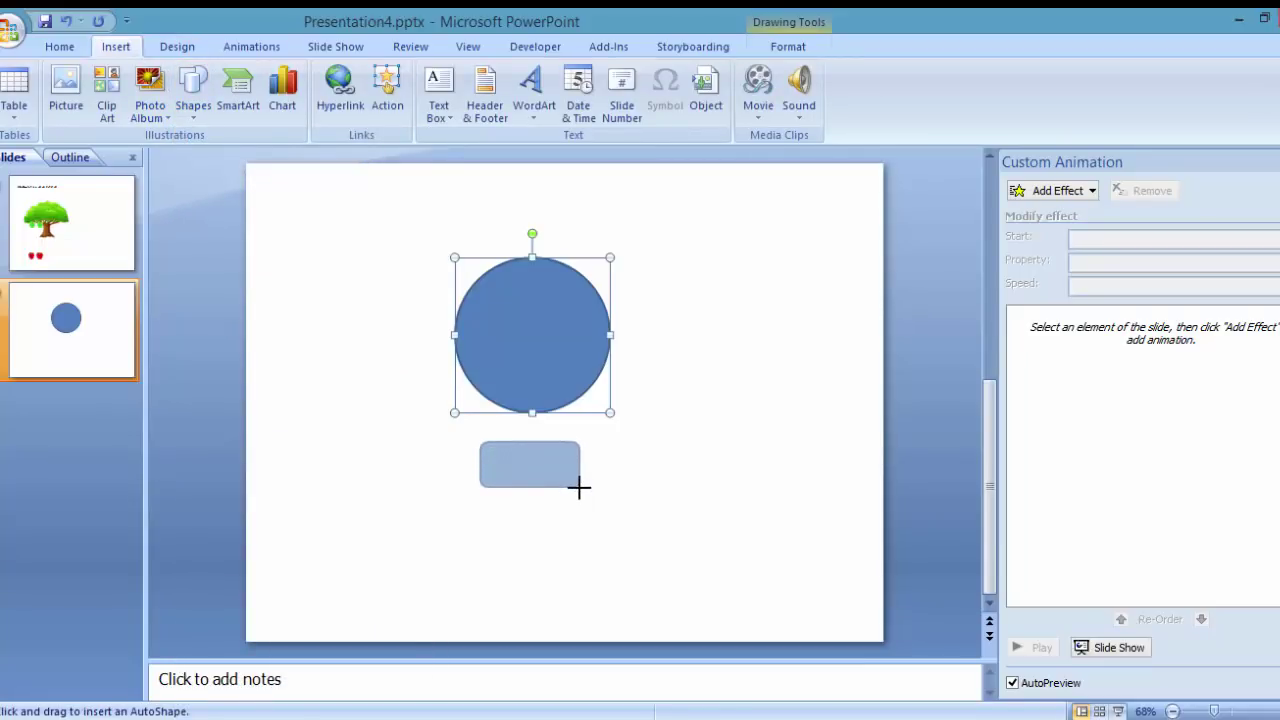
Step: Label the rounded rectangle 'Bấm giờ', then select the circle
right_click(530, 466)
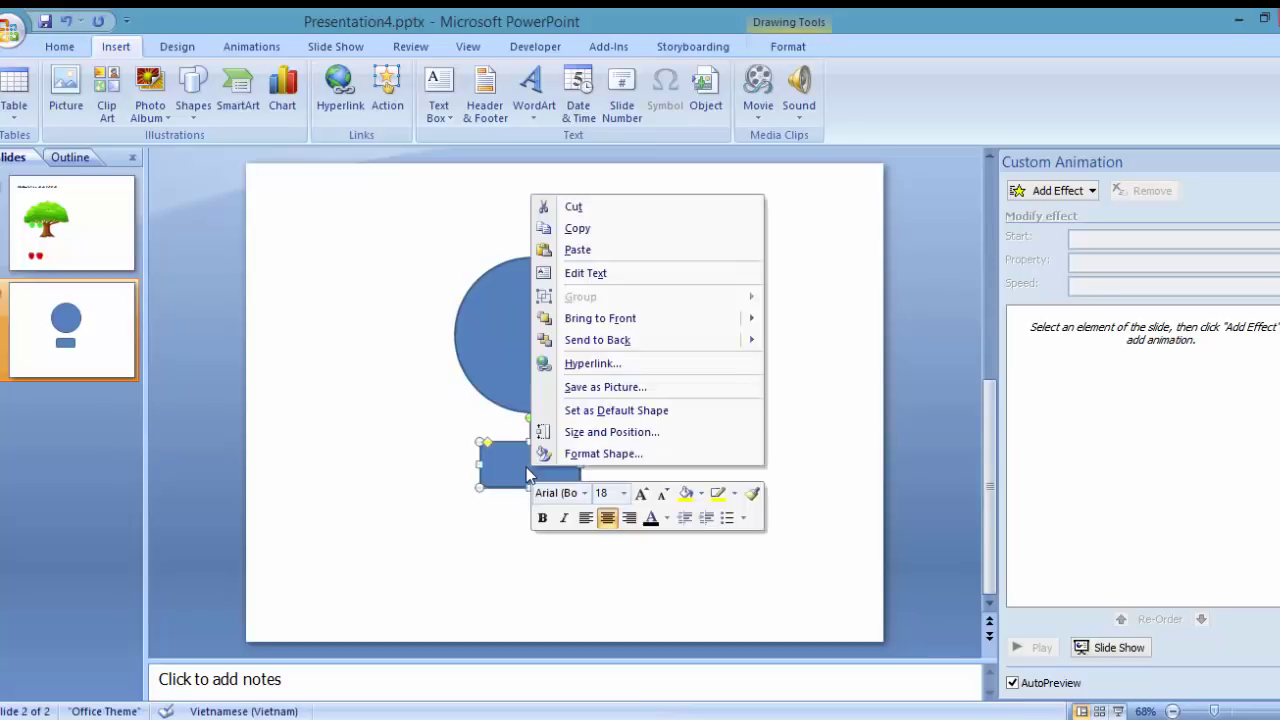
right_click(518, 468)
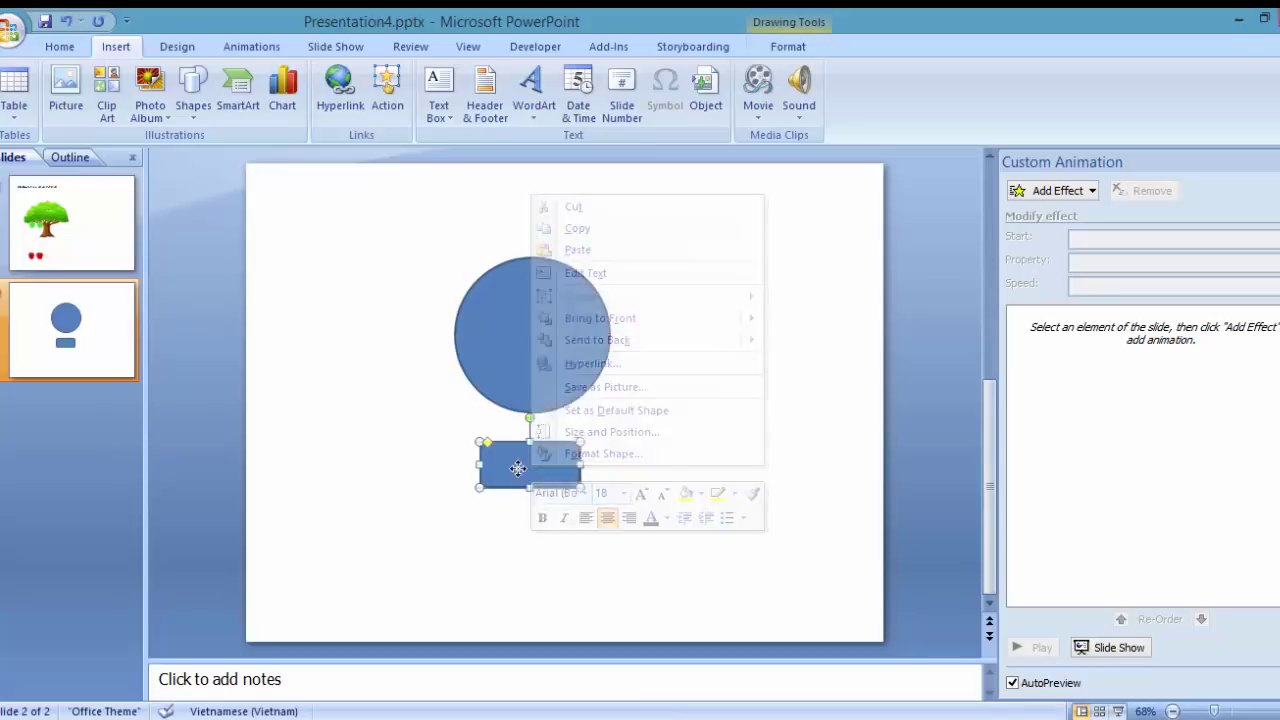
left_click(574, 277)
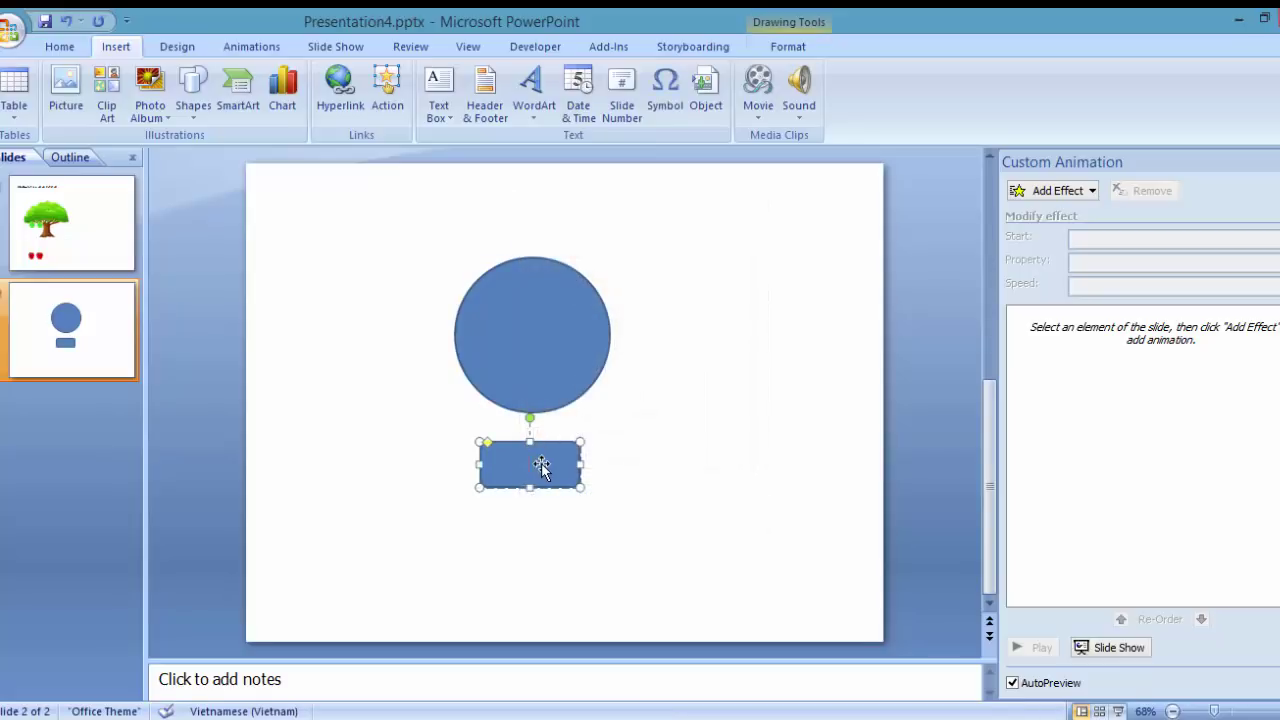
type("Bấm giờ")
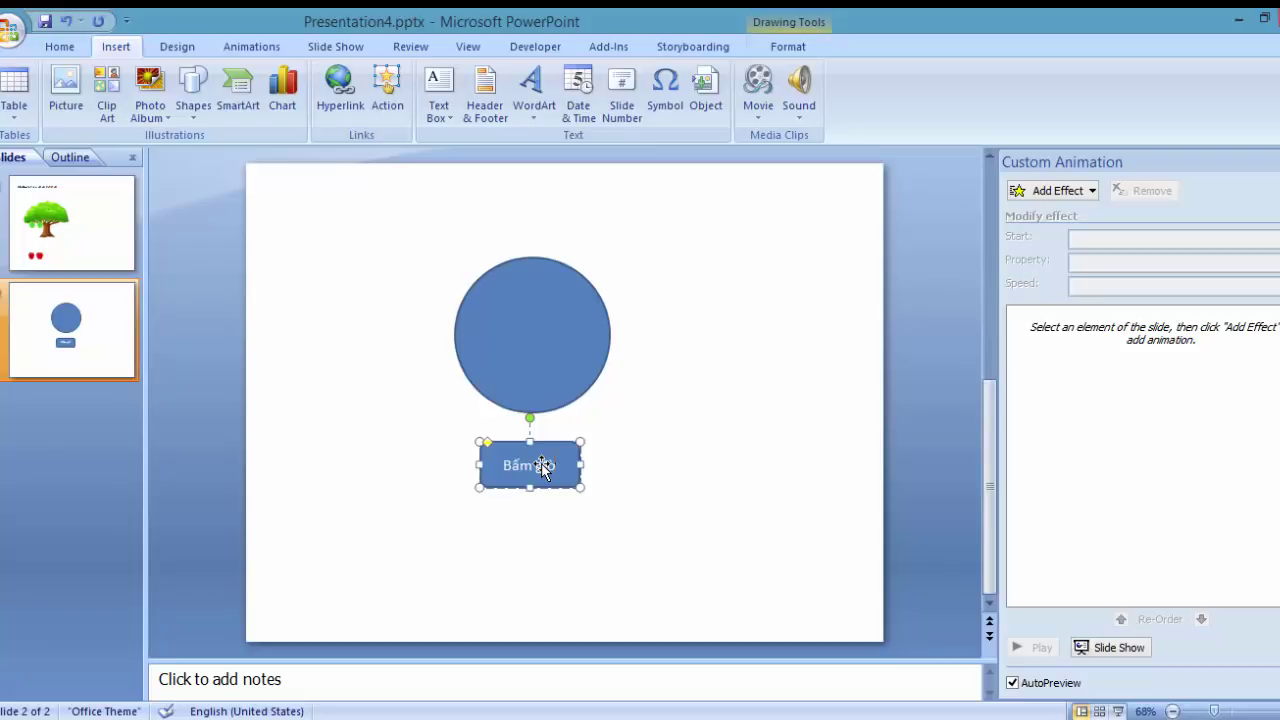
left_click(604, 384)
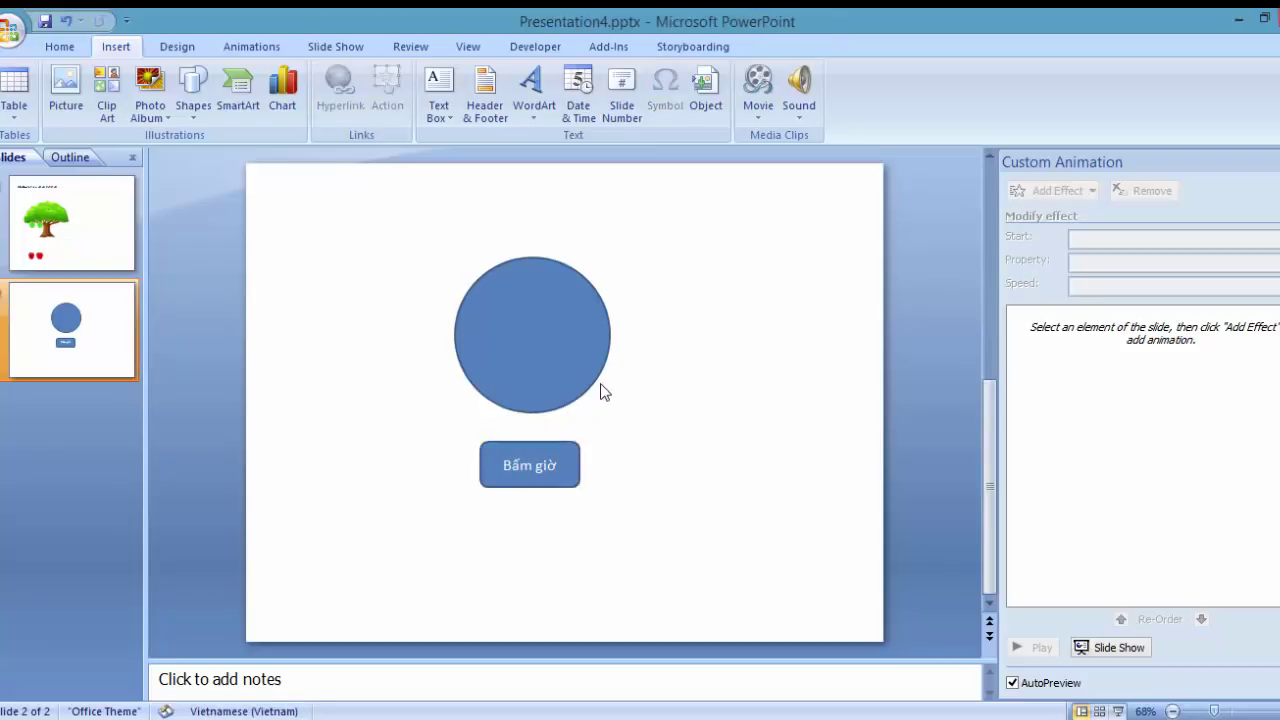
left_click(572, 346)
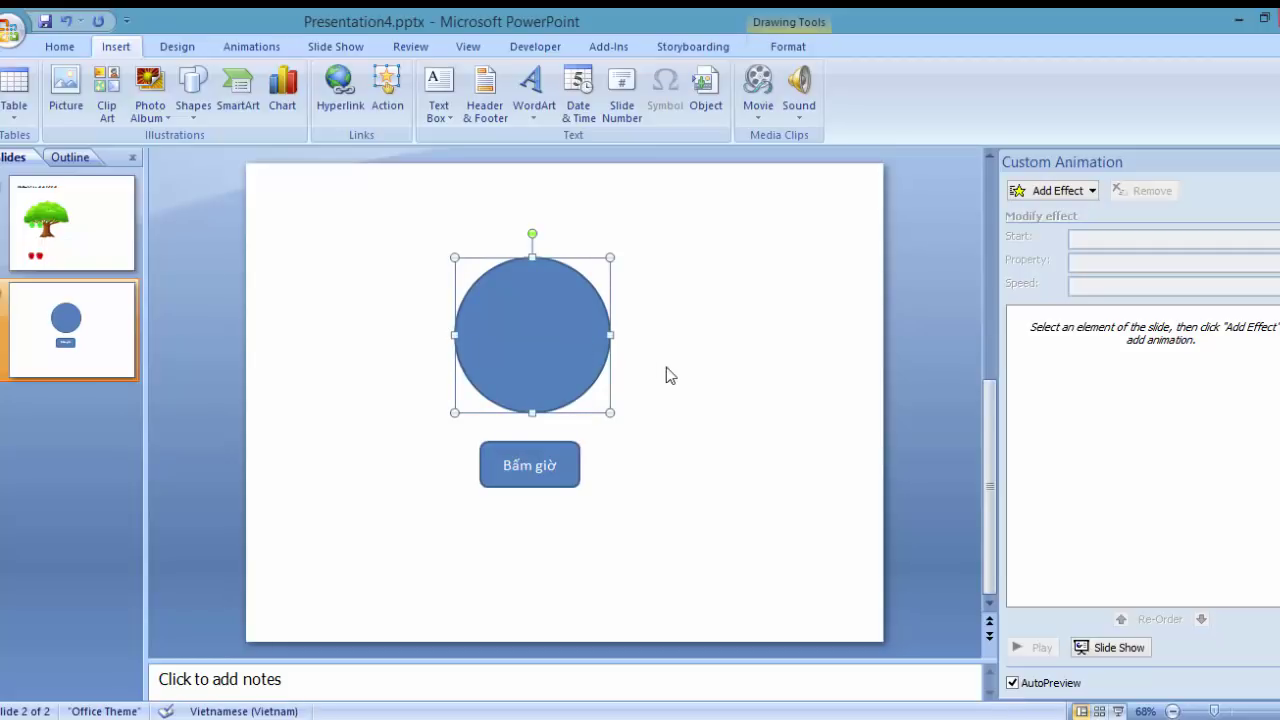
Step: Draw a small rounded box right of the circle, enter 10, and shrink it slightly
left_click(194, 116)
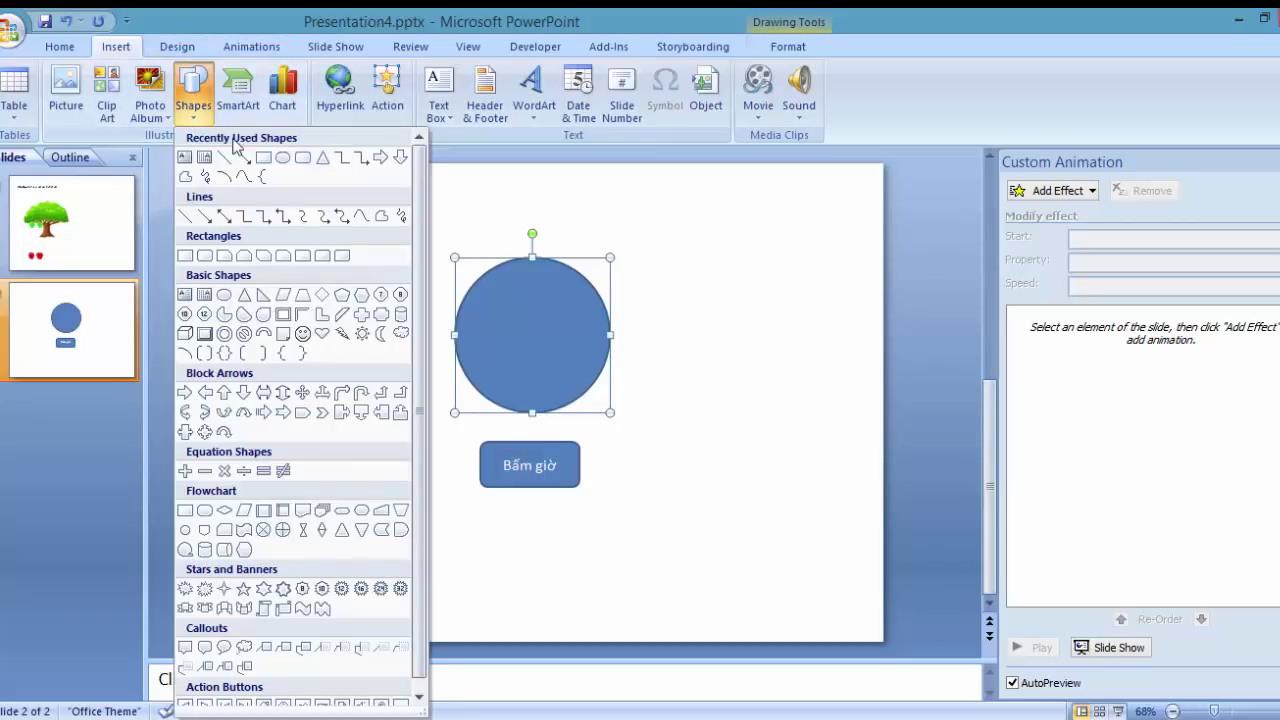
left_click(303, 158)
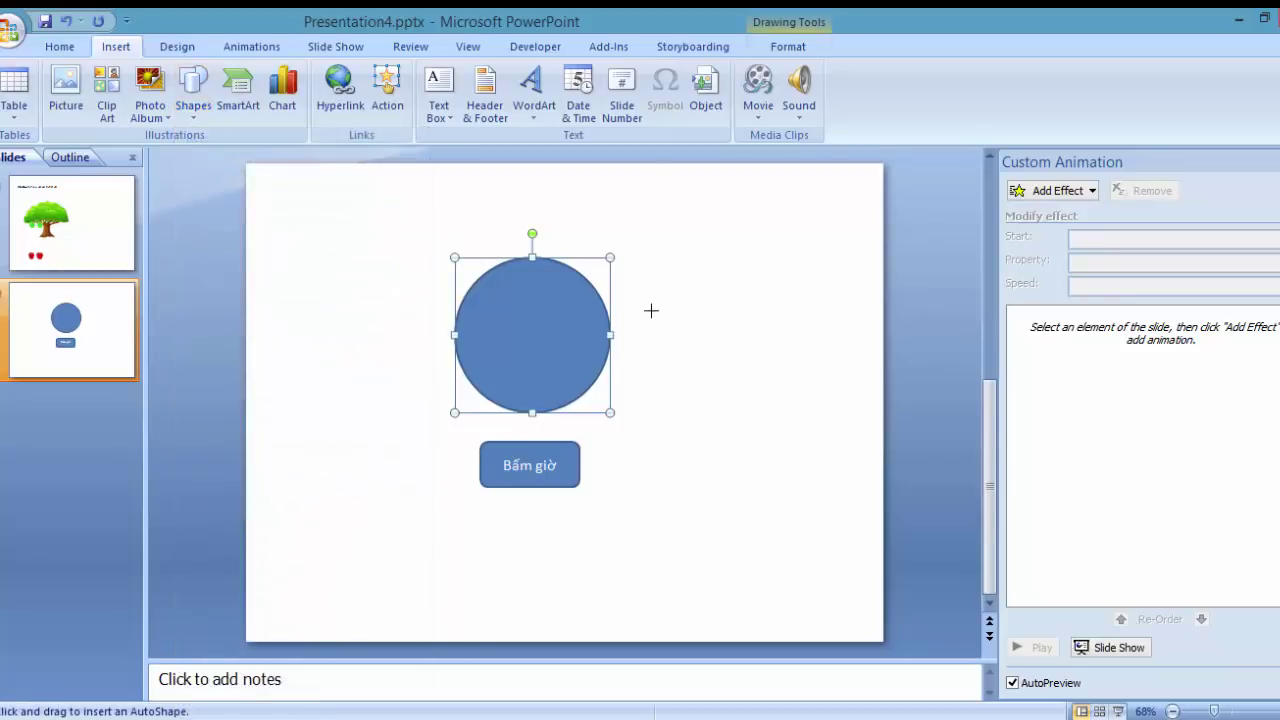
left_click_drag(649, 311, 711, 358)
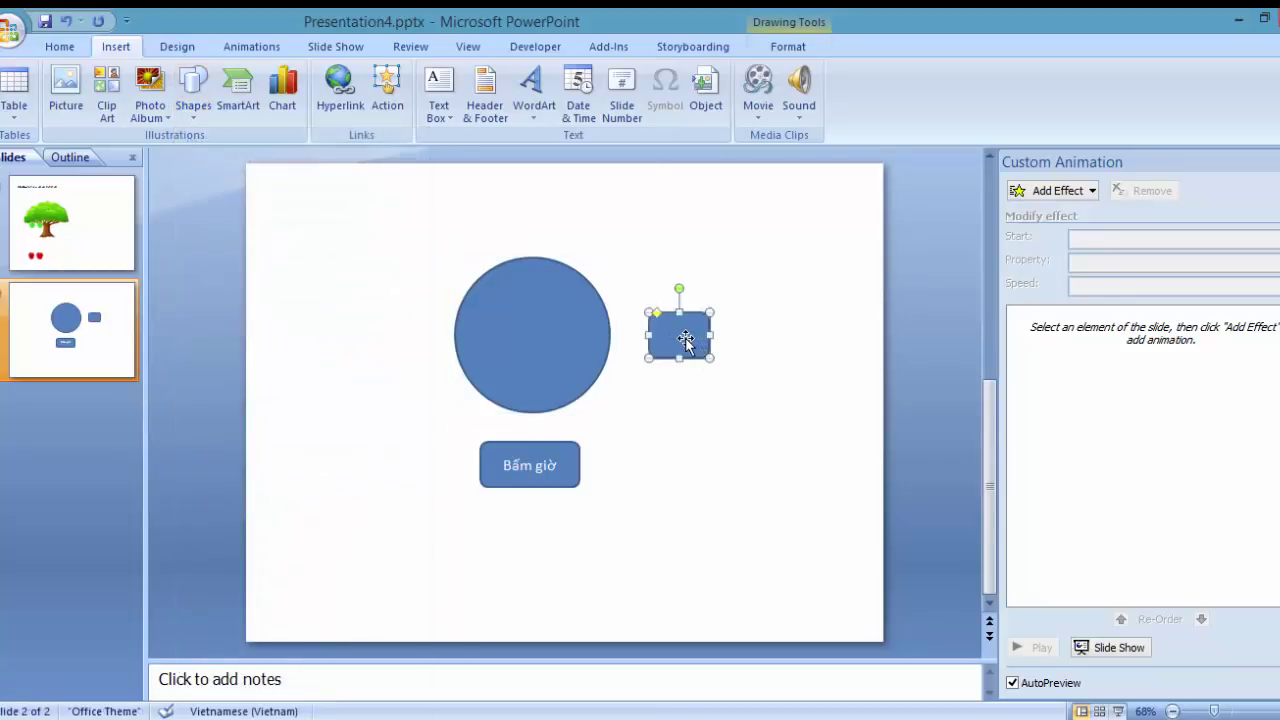
right_click(685, 340)
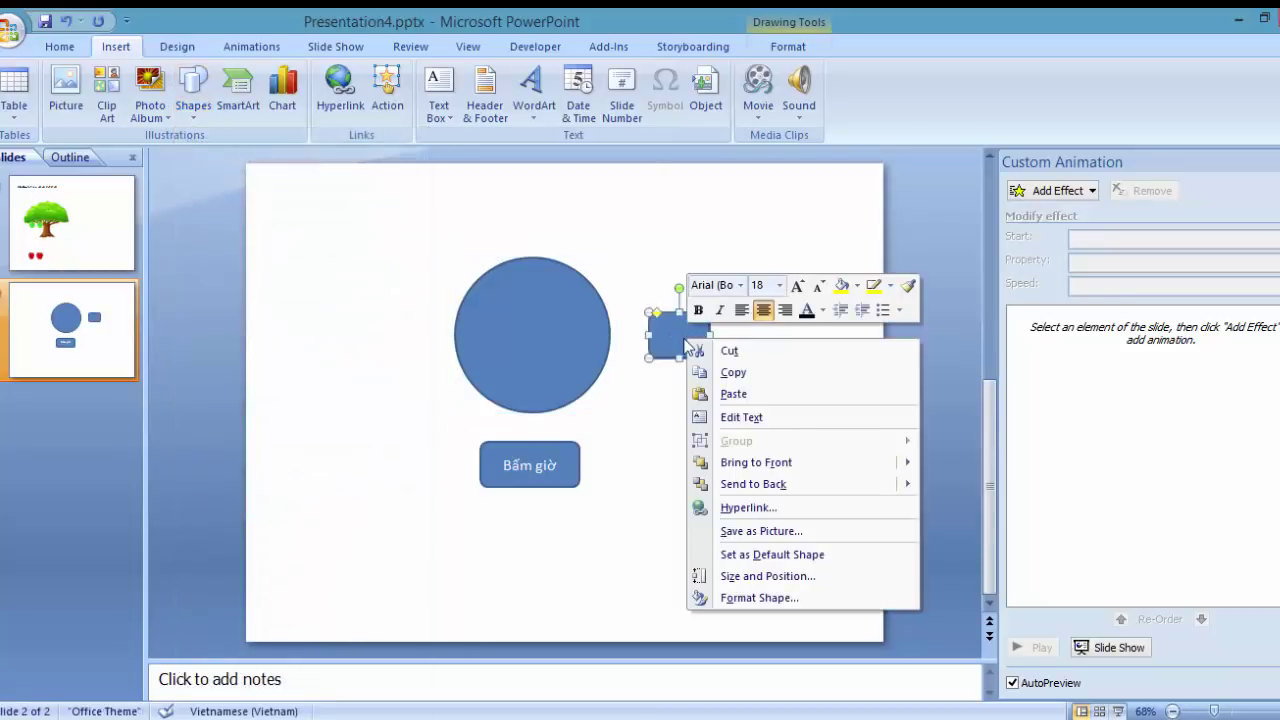
left_click(774, 419)
type("10")
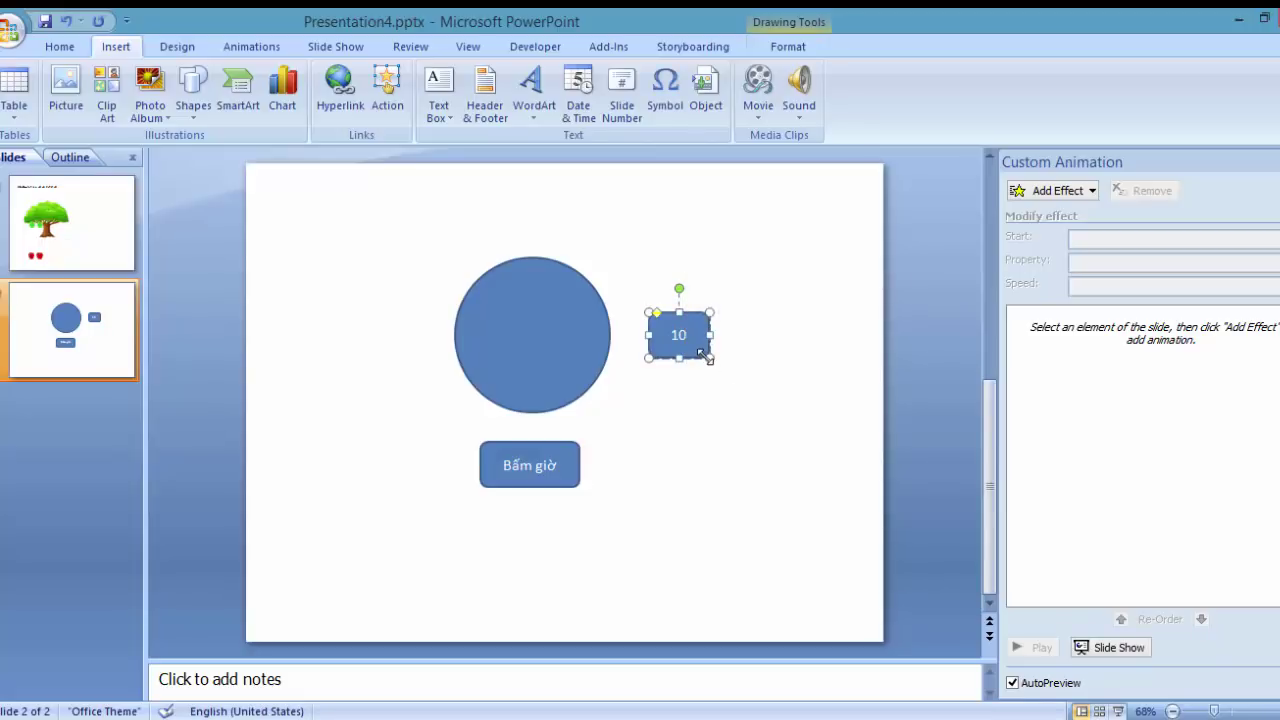
left_click_drag(706, 355, 690, 347)
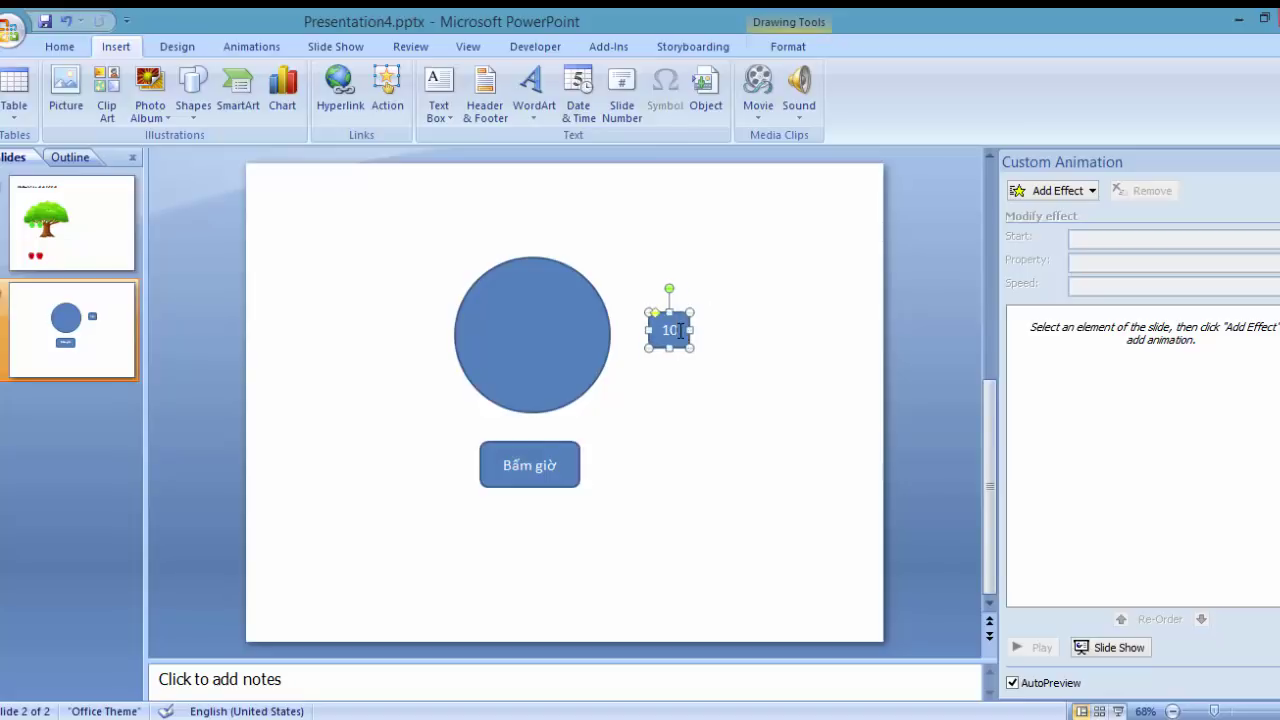
left_click(679, 331)
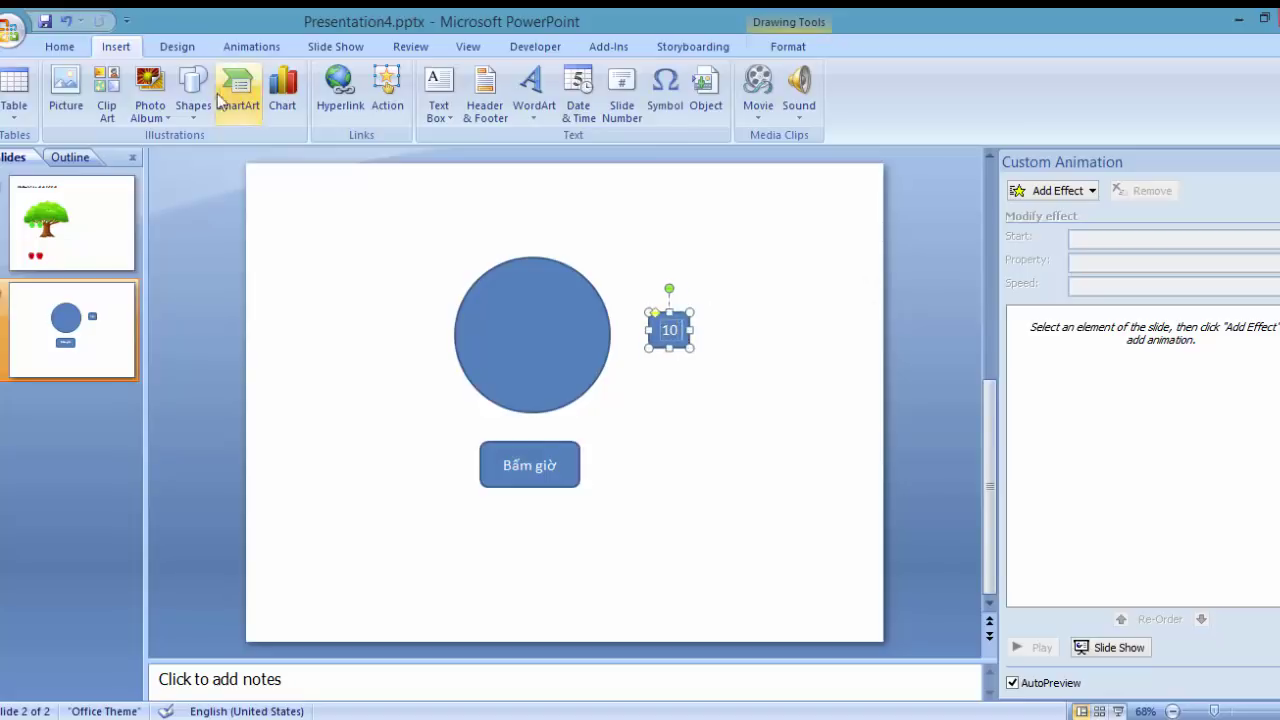
Step: Set the 10 to font size 36 and widen its box to one line
left_click(60, 45)
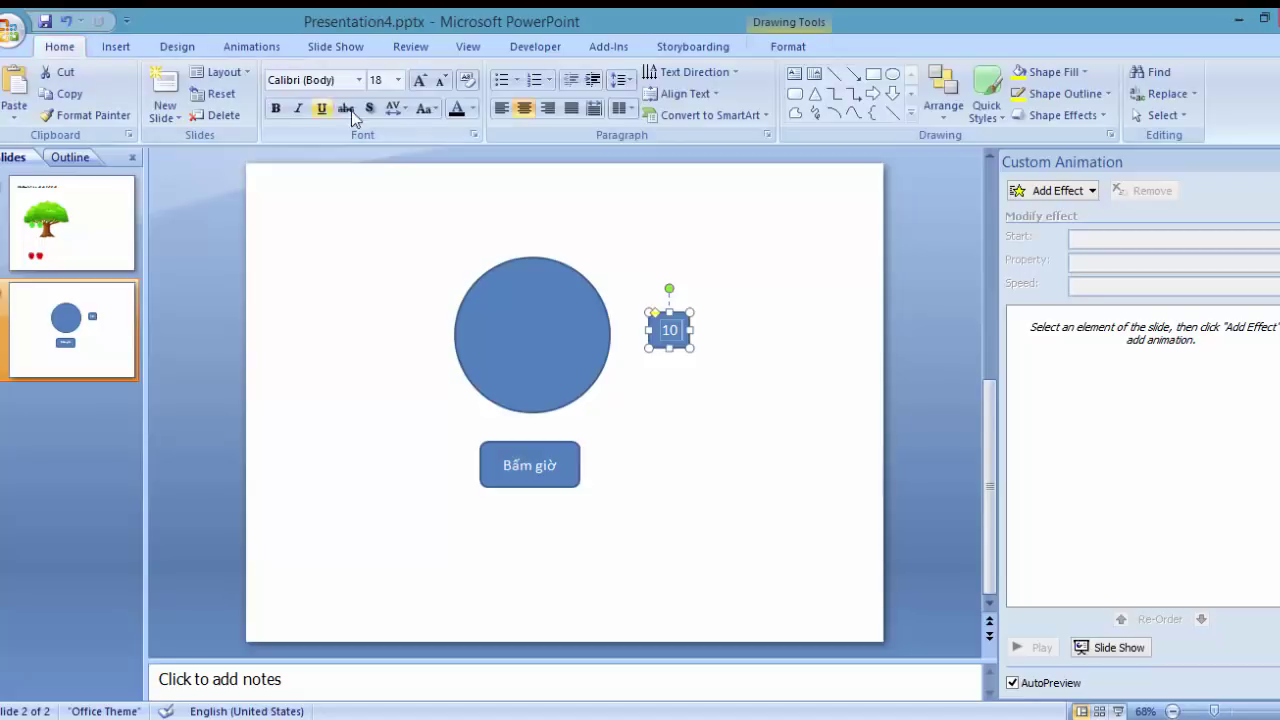
left_click(398, 80)
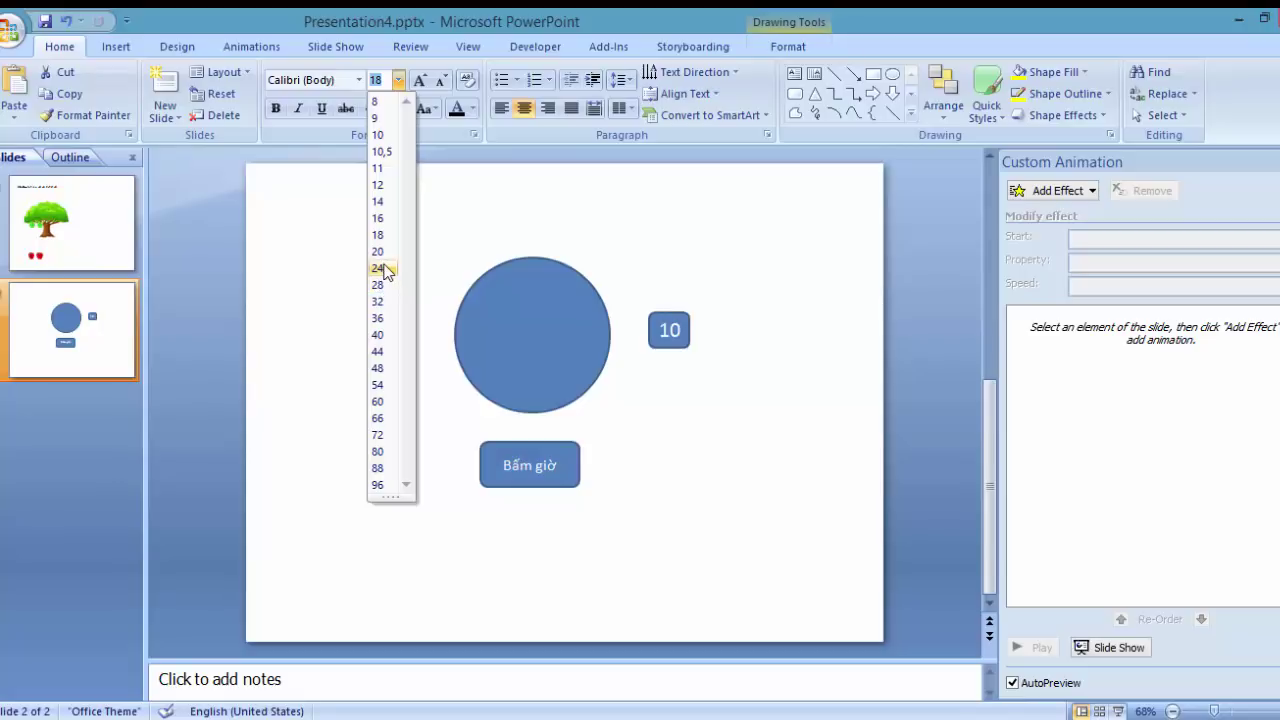
left_click(379, 318)
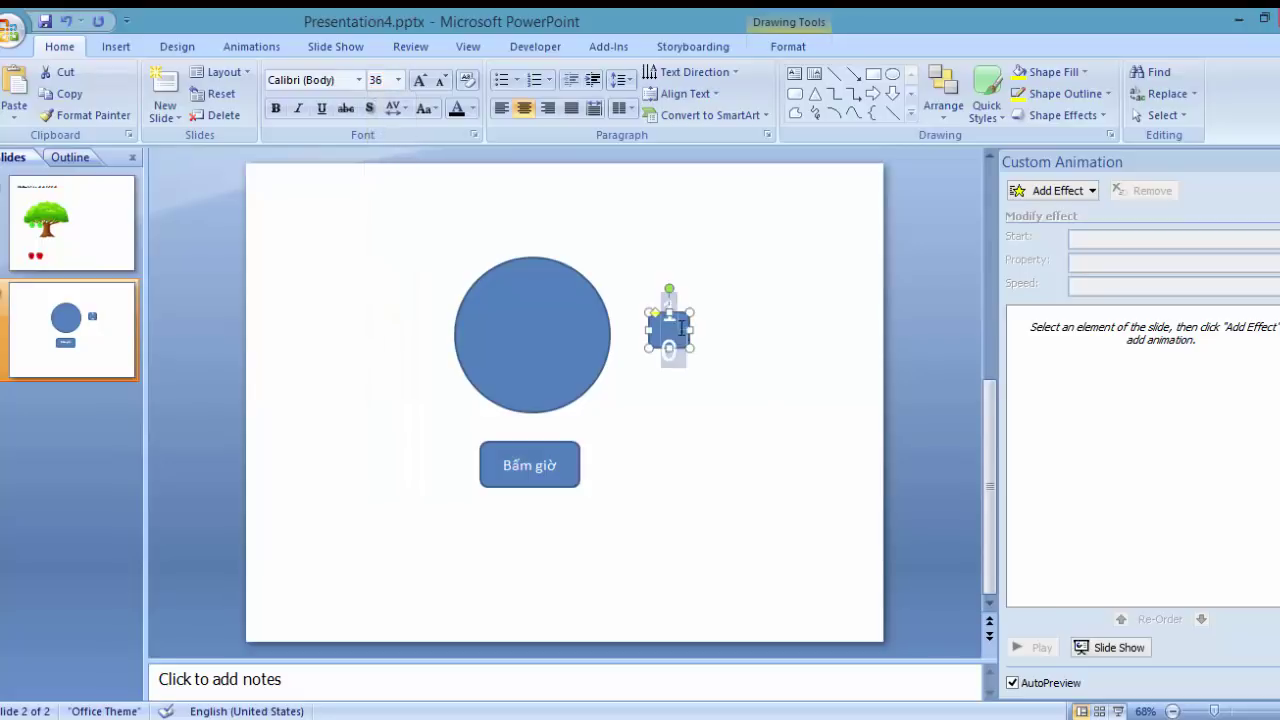
left_click_drag(689, 329, 711, 330)
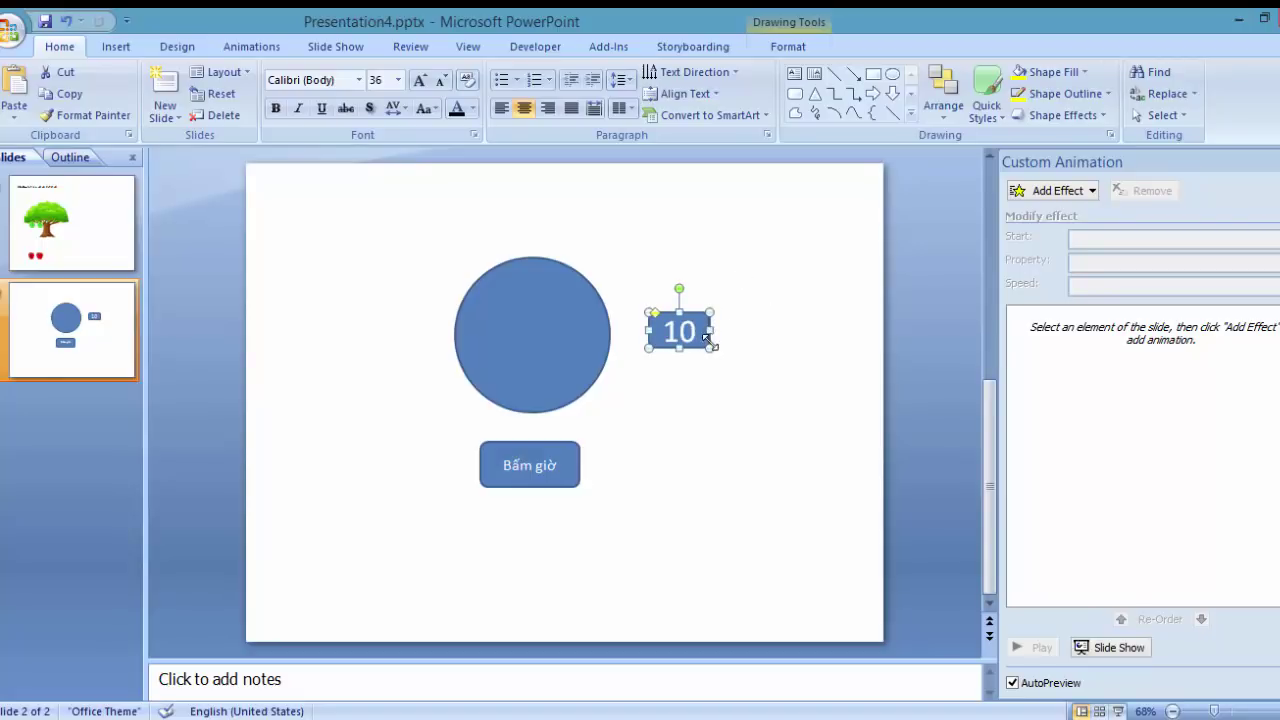
Step: Duplicate the 10 box, change the copy to 9, and place it beside the 10
left_click_drag(701, 342, 756, 402, "ctrl")
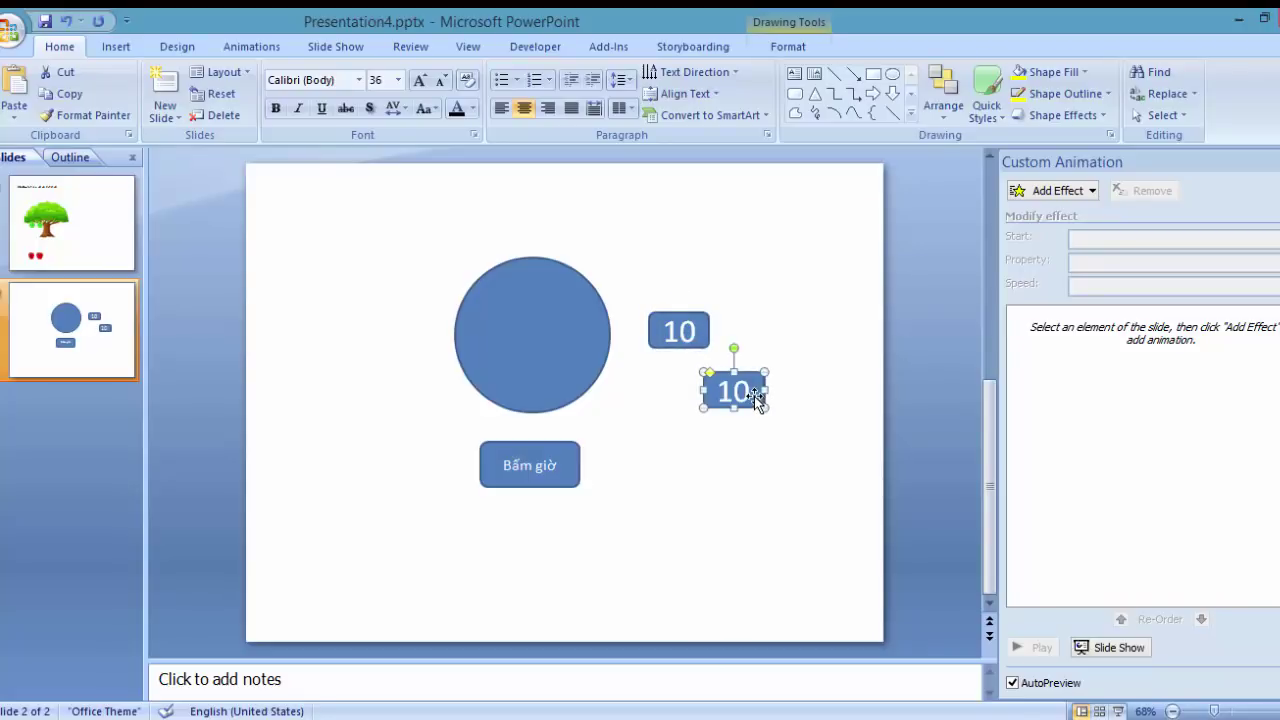
double_click(753, 390)
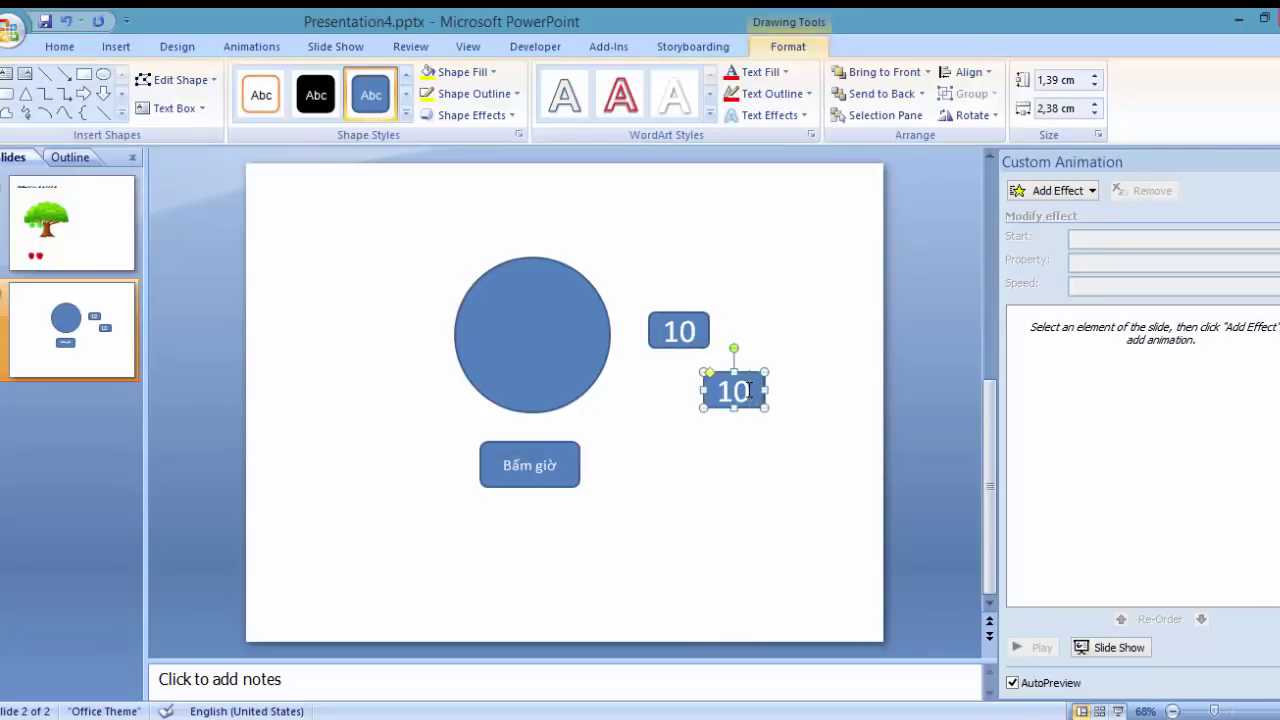
right_click(752, 389)
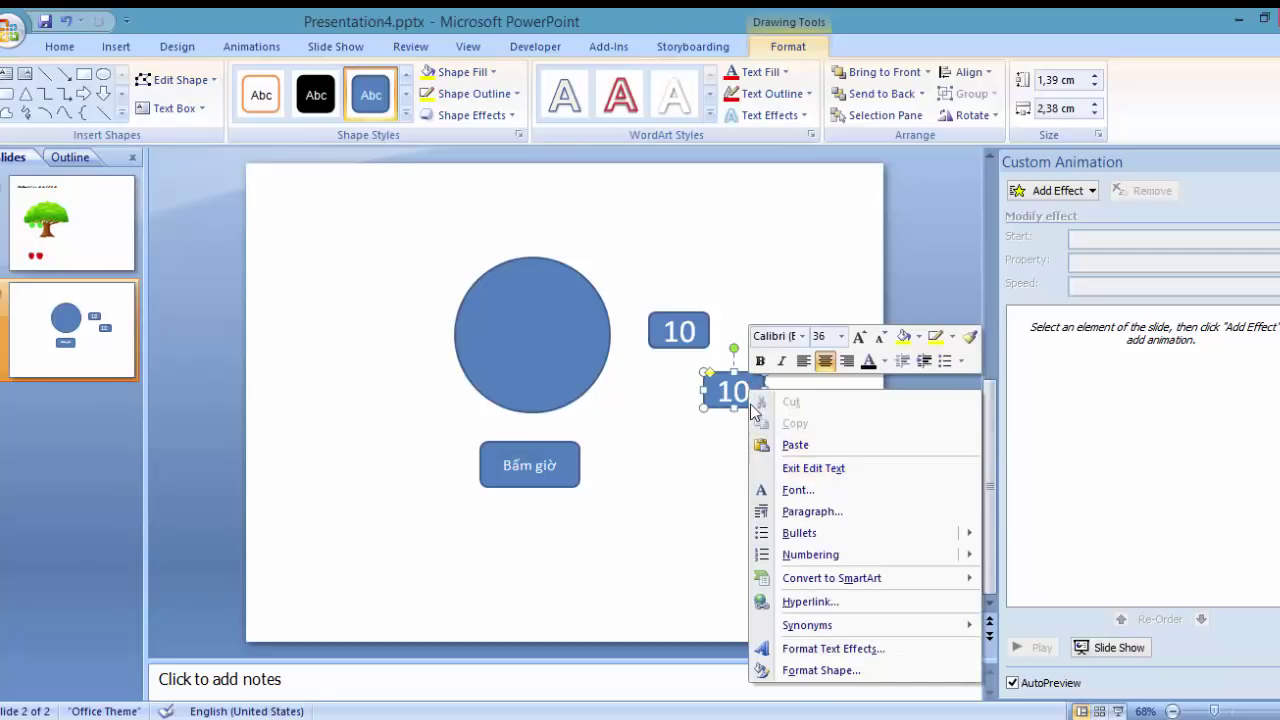
left_click(815, 468)
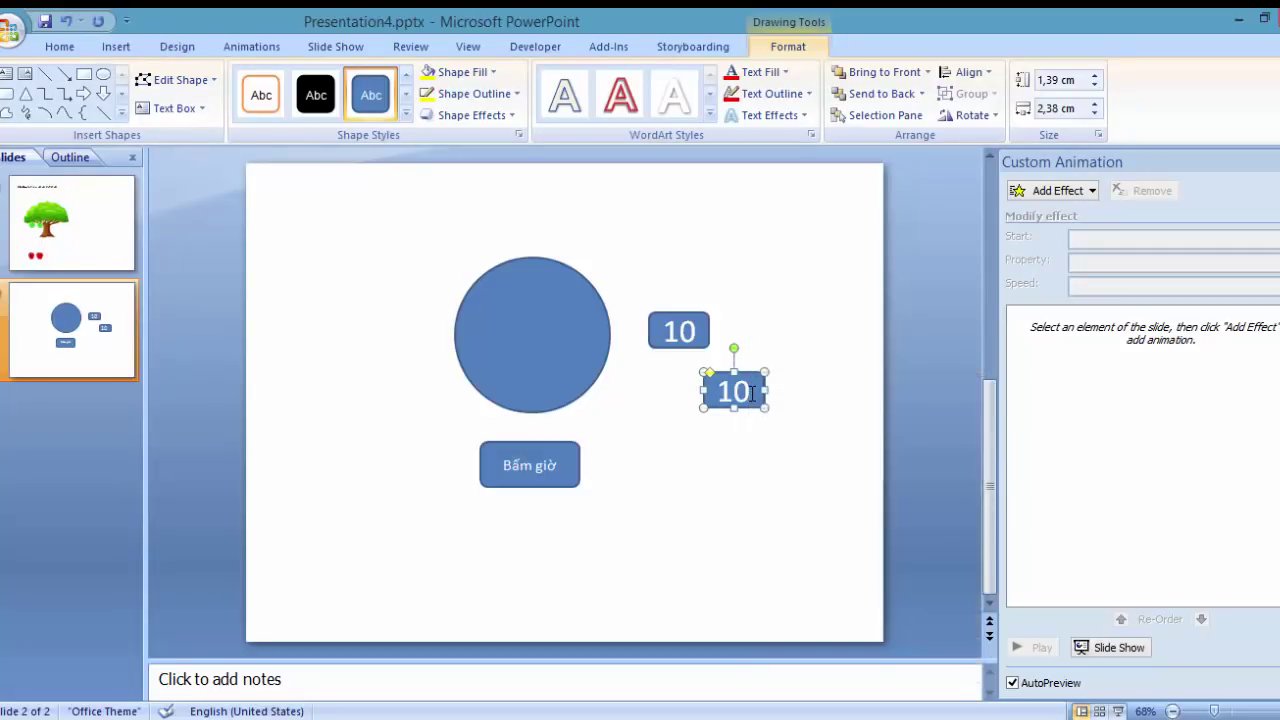
key("BackSpace")
key("BackSpace")
type("9")
left_click(761, 433)
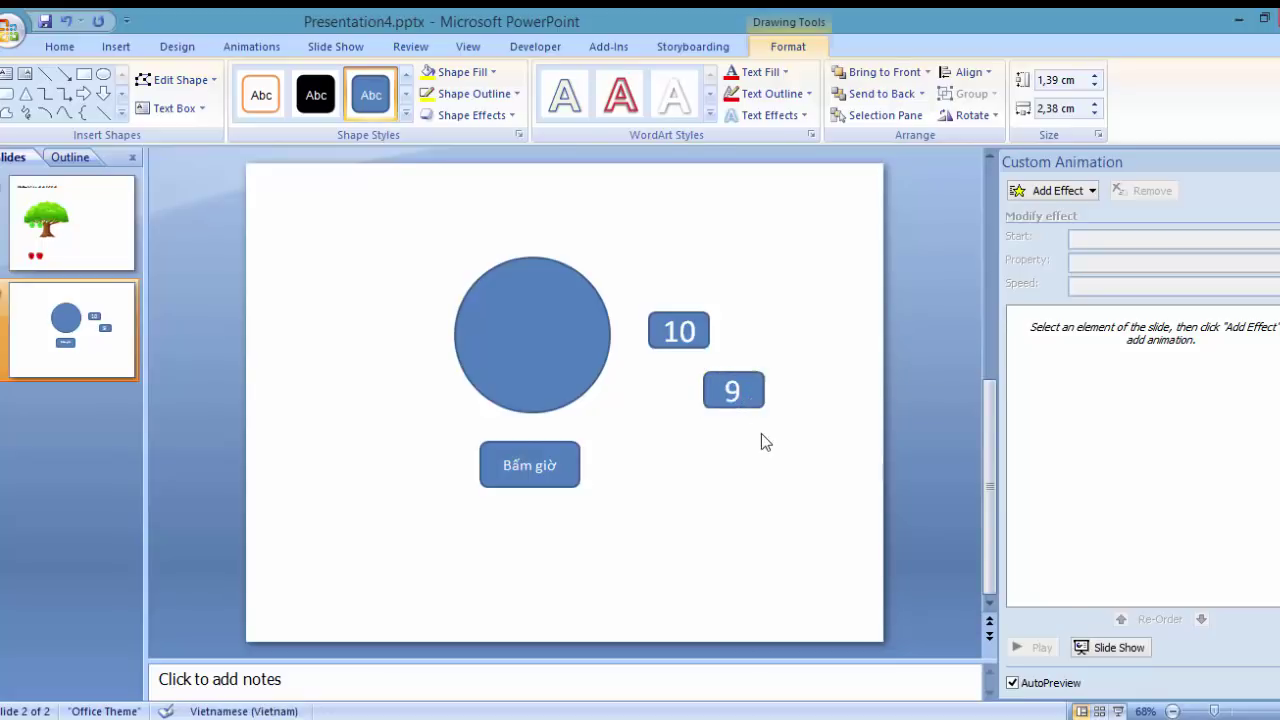
left_click(754, 385)
left_click_drag(754, 388, 763, 333)
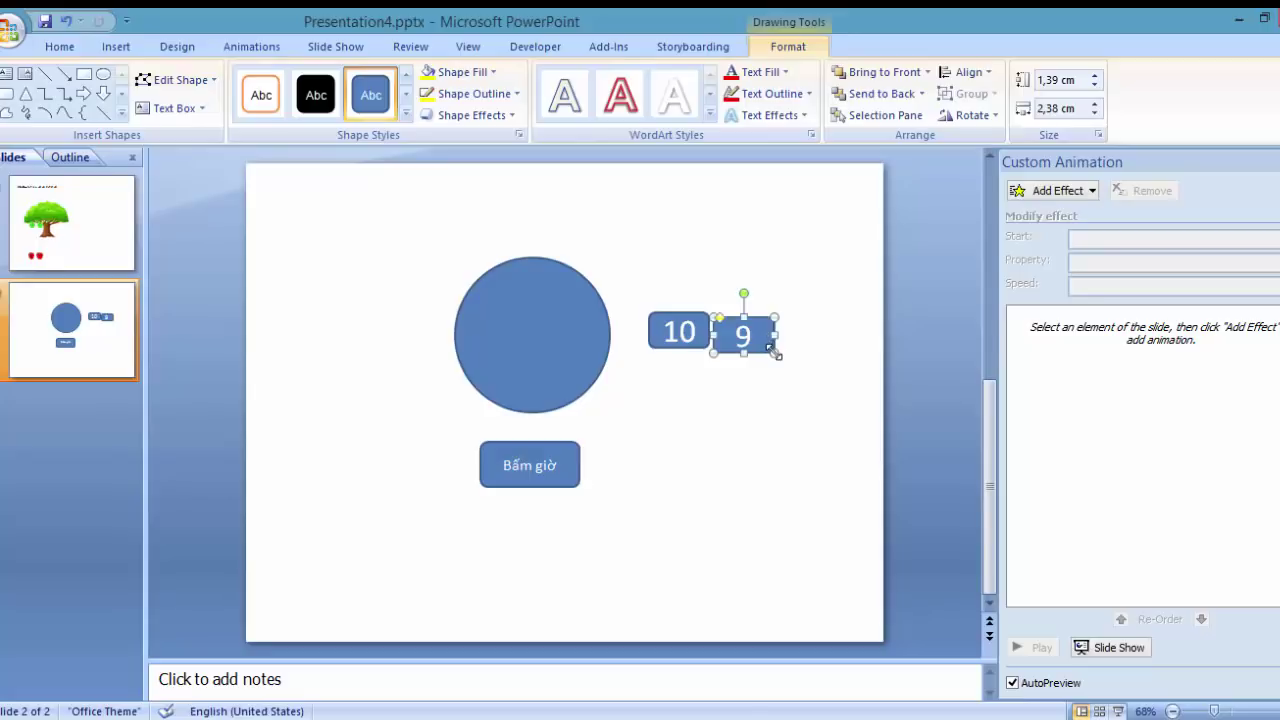
Step: Make copies reading 8 and 7, moving the 7 box right of the 9
left_click_drag(743, 337, 738, 393, "ctrl")
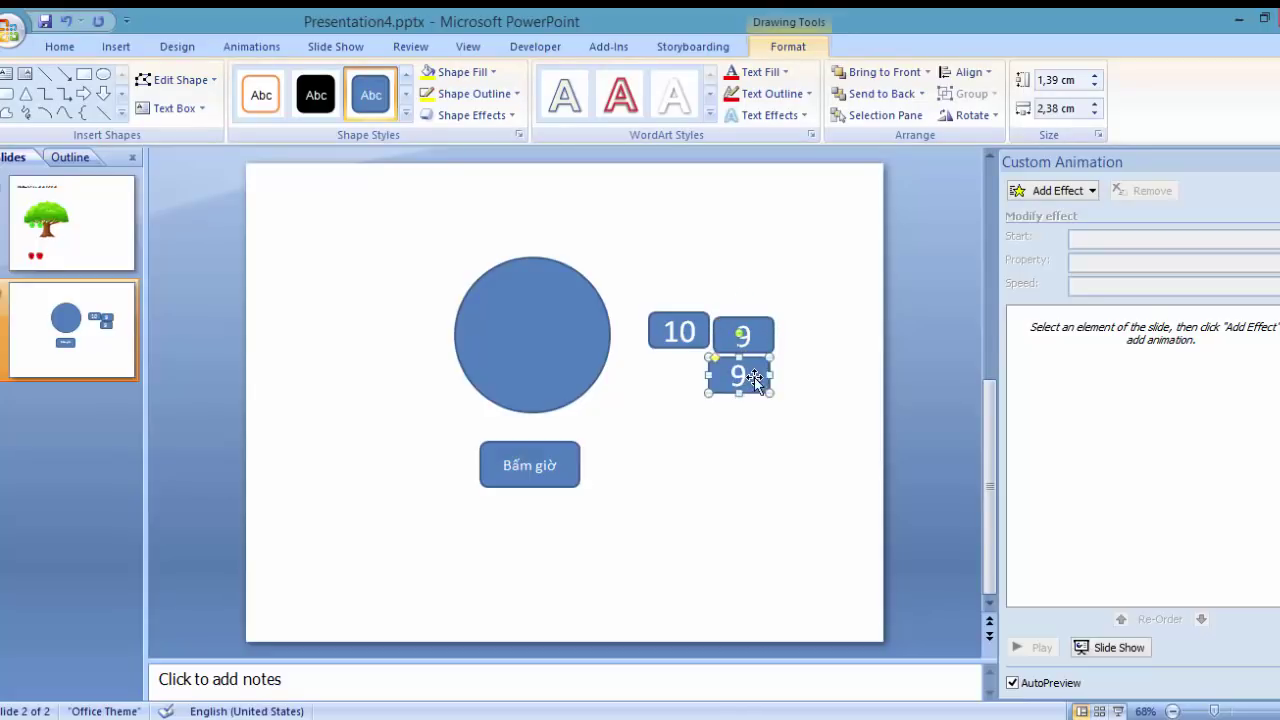
right_click(756, 376)
left_click(756, 376)
type("8")
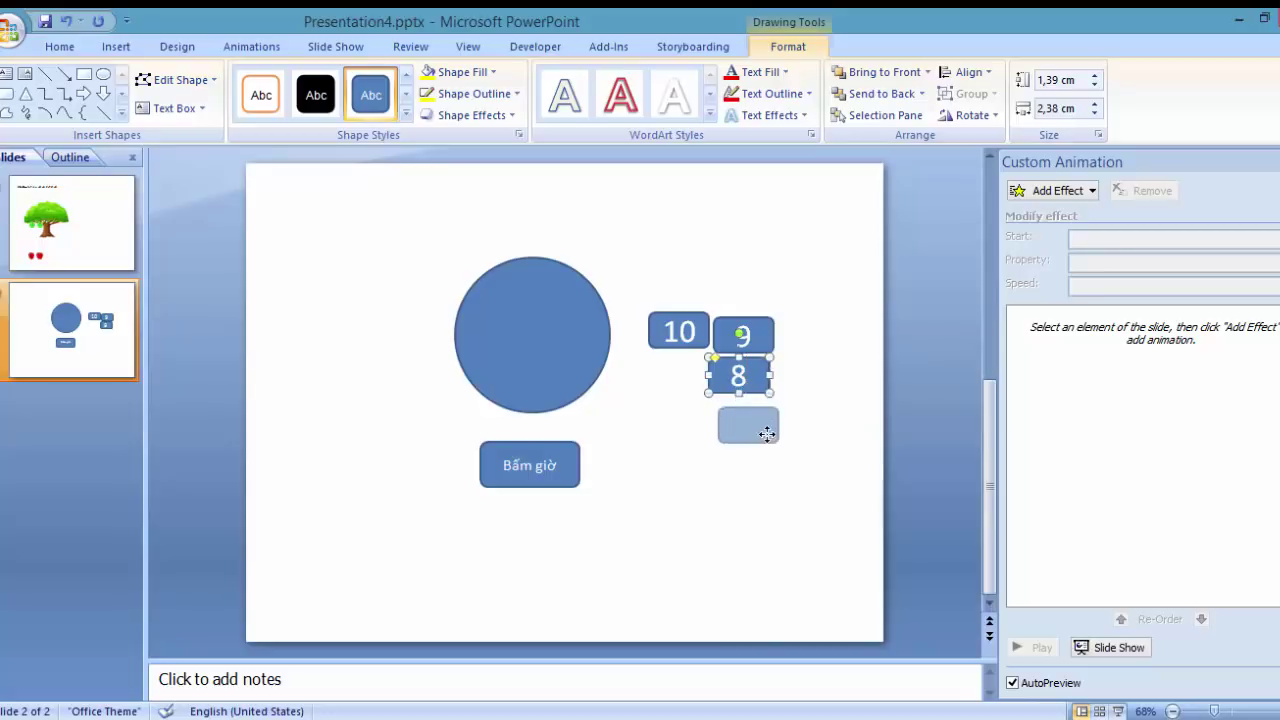
left_click_drag(757, 385, 766, 425)
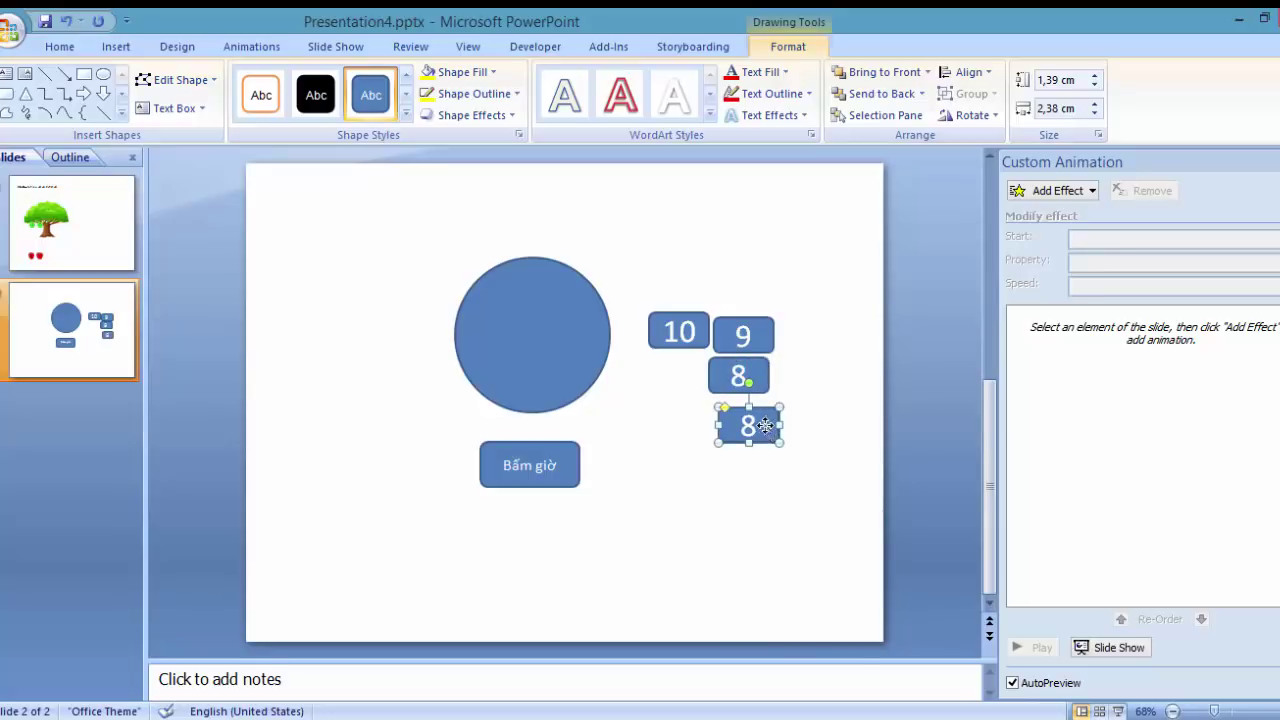
right_click(764, 425)
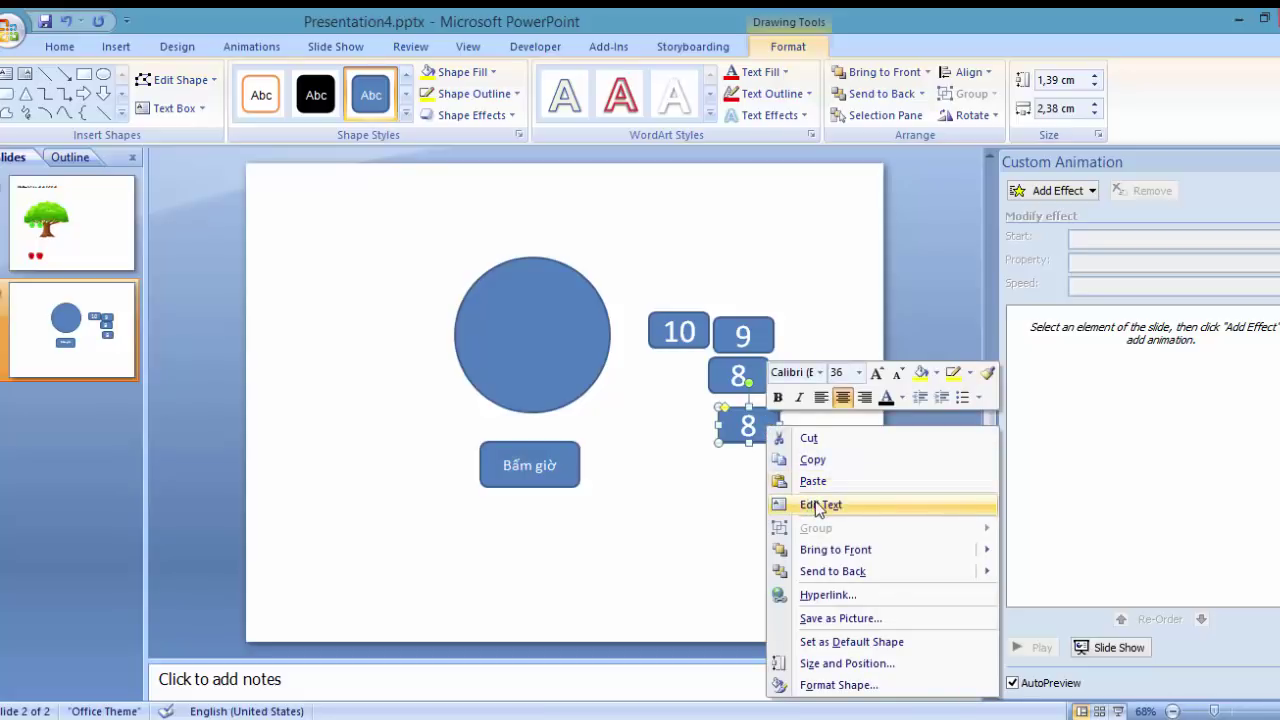
left_click(815, 501)
key("Delete")
type("7")
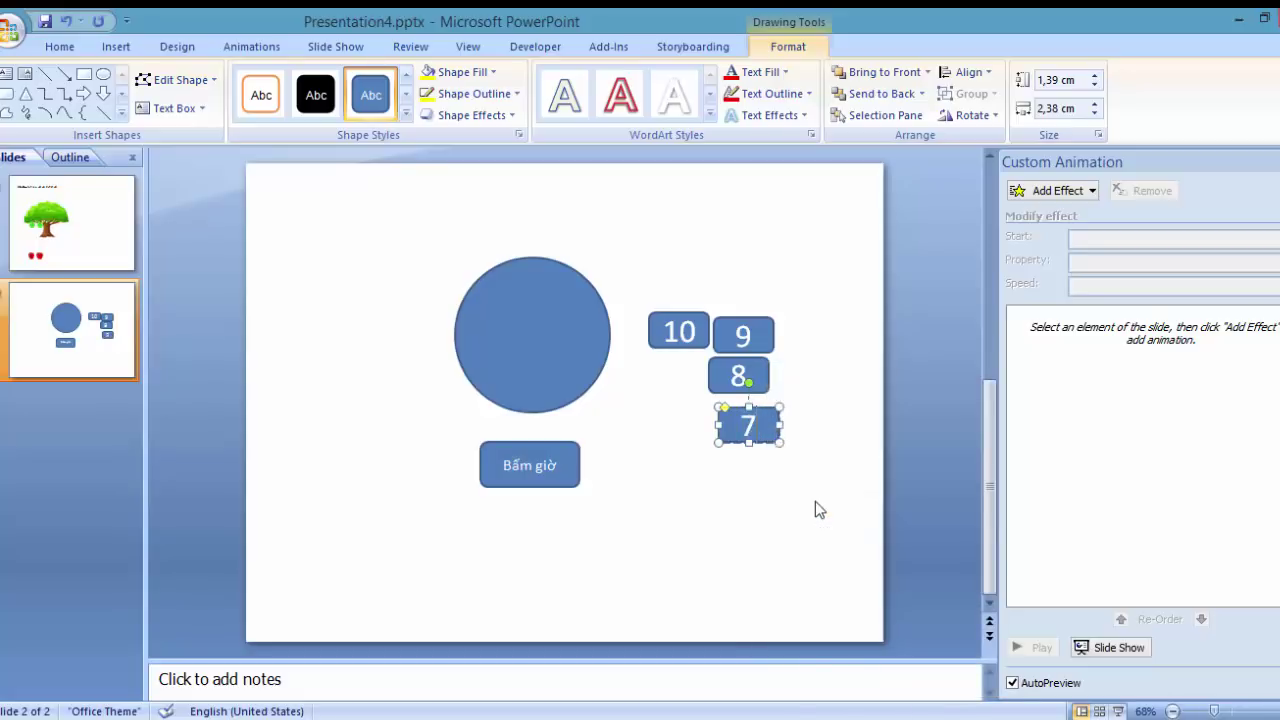
left_click_drag(762, 424, 826, 342)
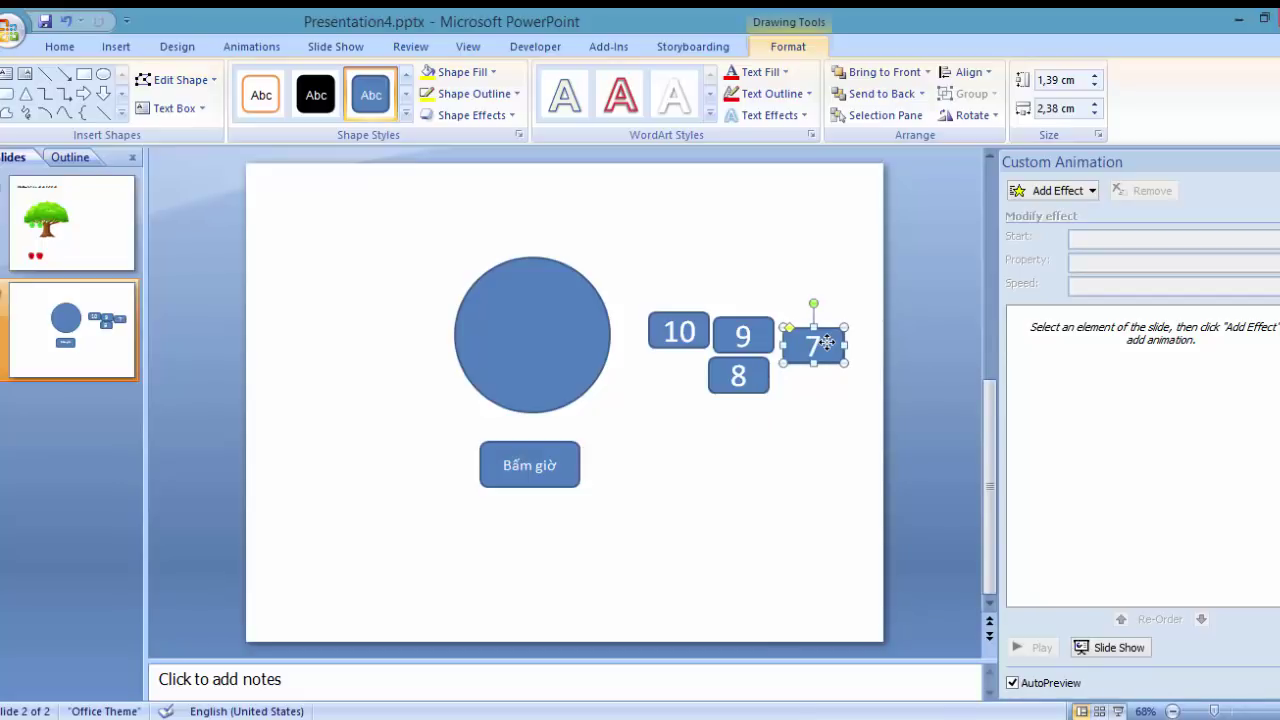
Step: Copy the 7 box below the 10 as 6, then duplicate that as 5
left_click_drag(832, 347, 690, 373)
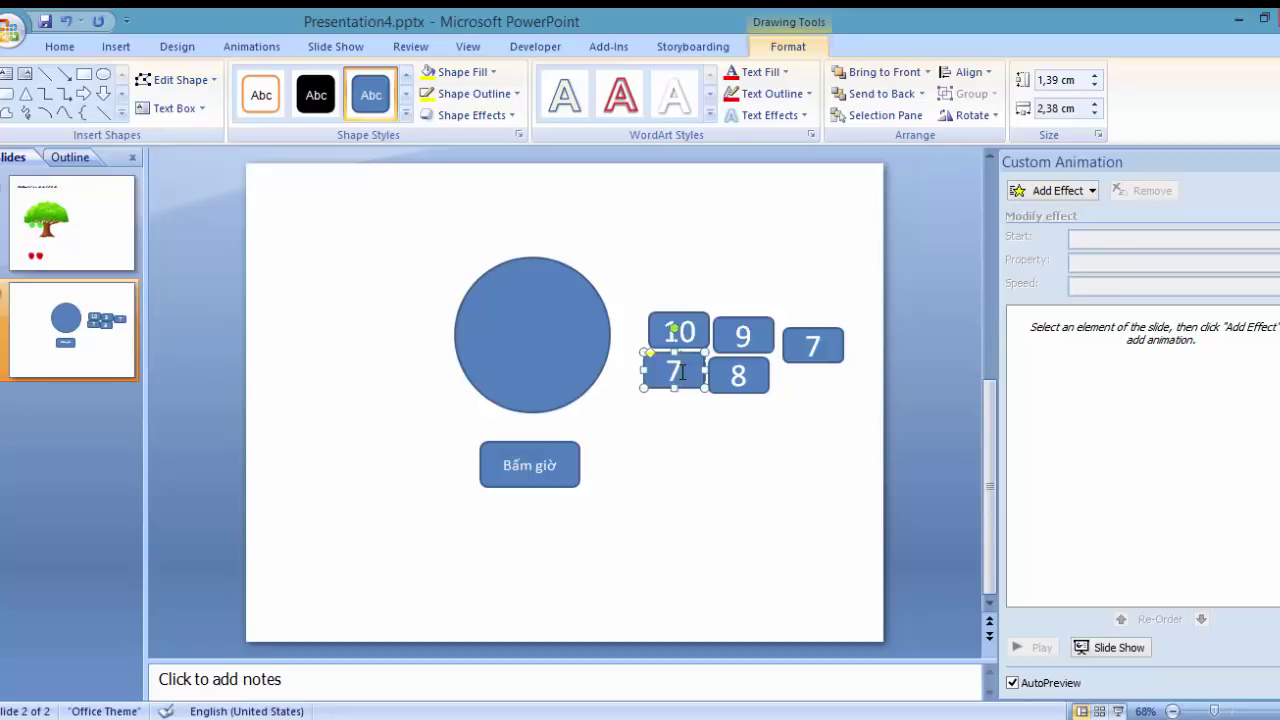
key("ctrl+z")
type("6")
left_click_drag(689, 380, 713, 424)
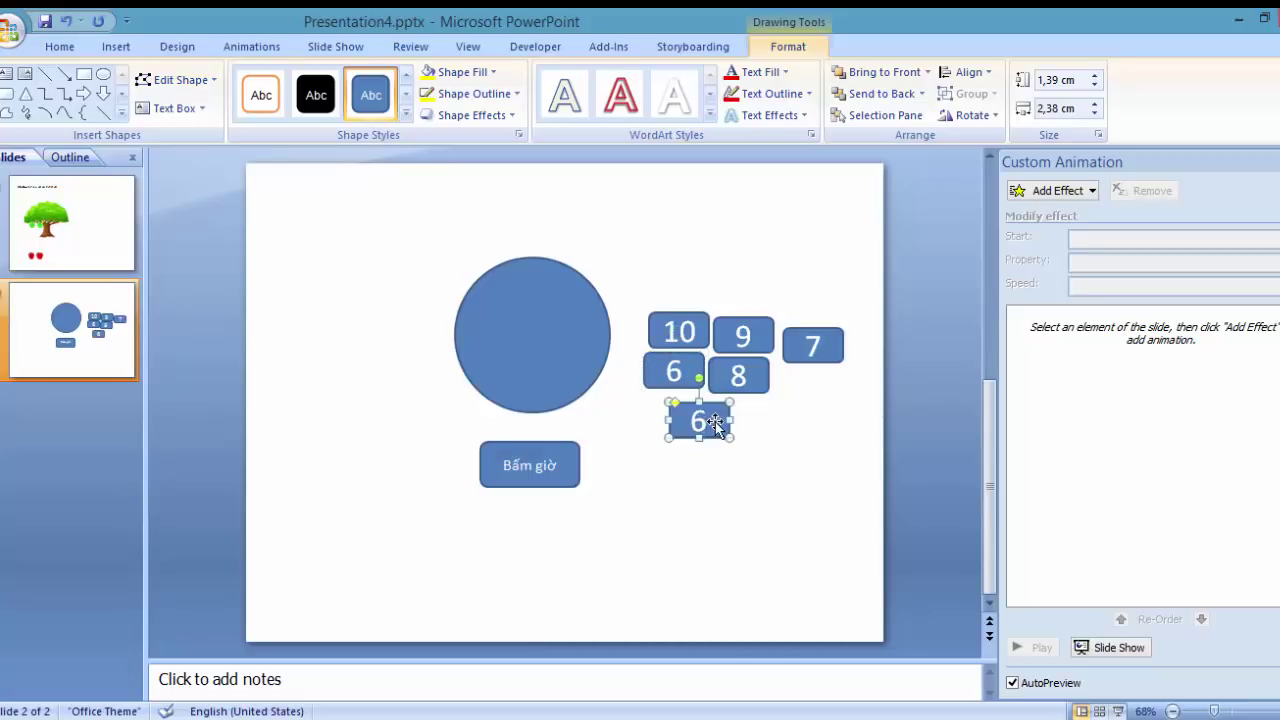
right_click(713, 424)
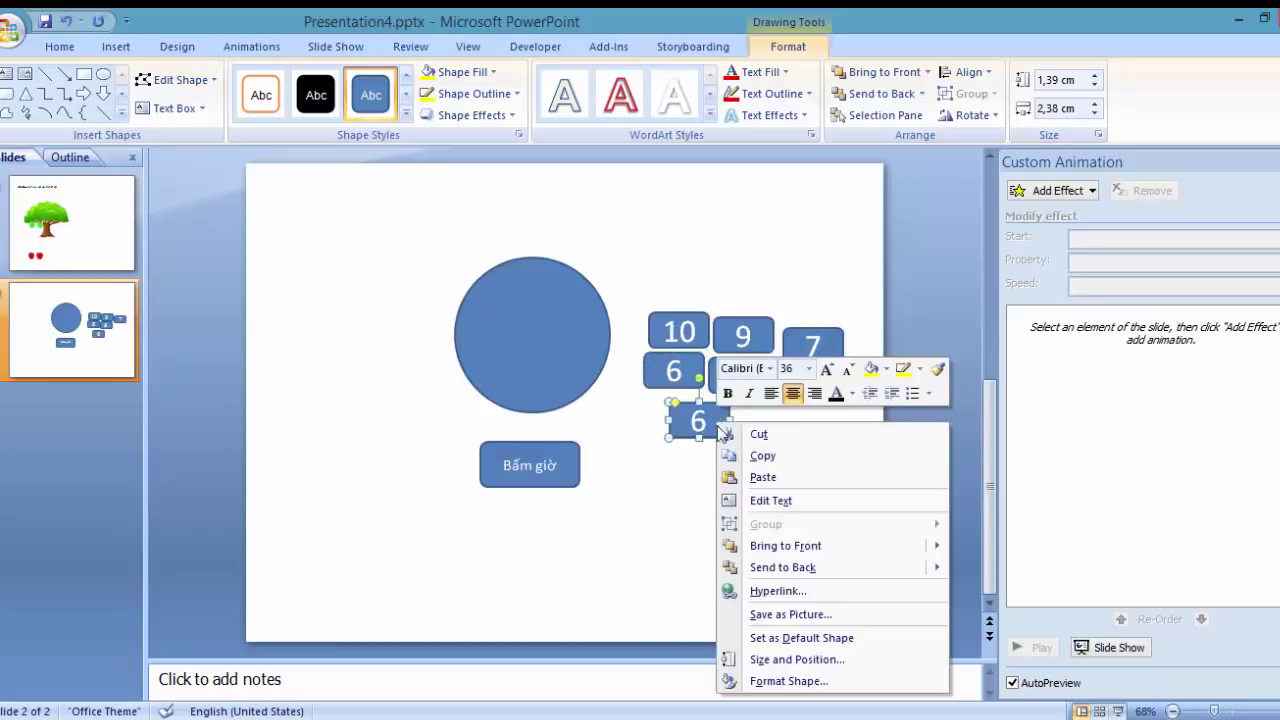
left_click(775, 504)
key("Delete")
type("5")
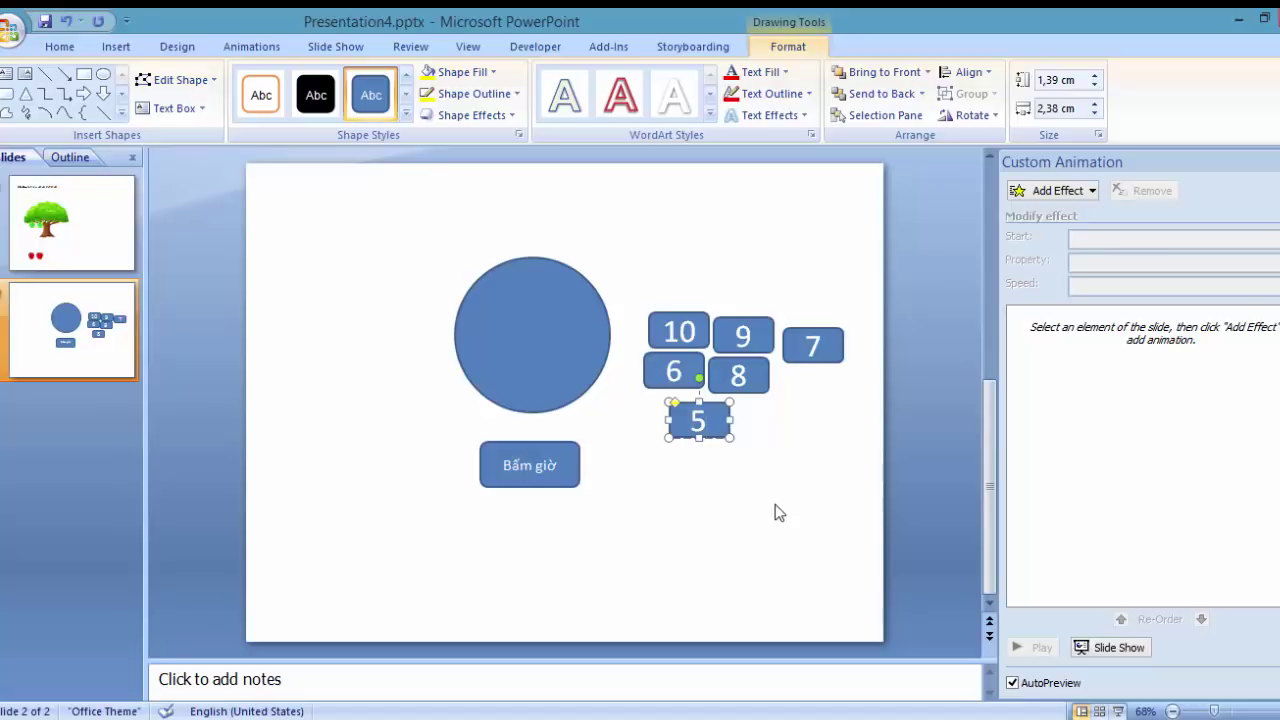
Step: Duplicate the 5 box to its right and change it to 4
left_click(752, 430)
left_click_drag(727, 430, 788, 424)
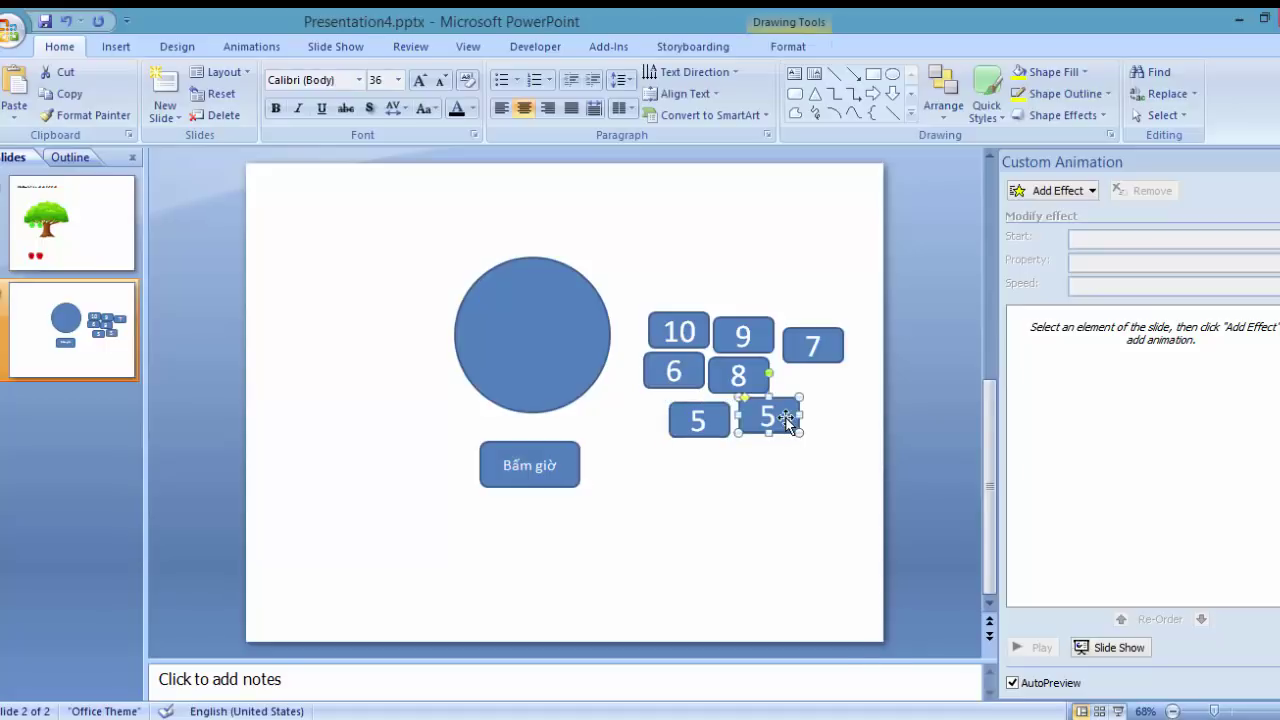
right_click(788, 420)
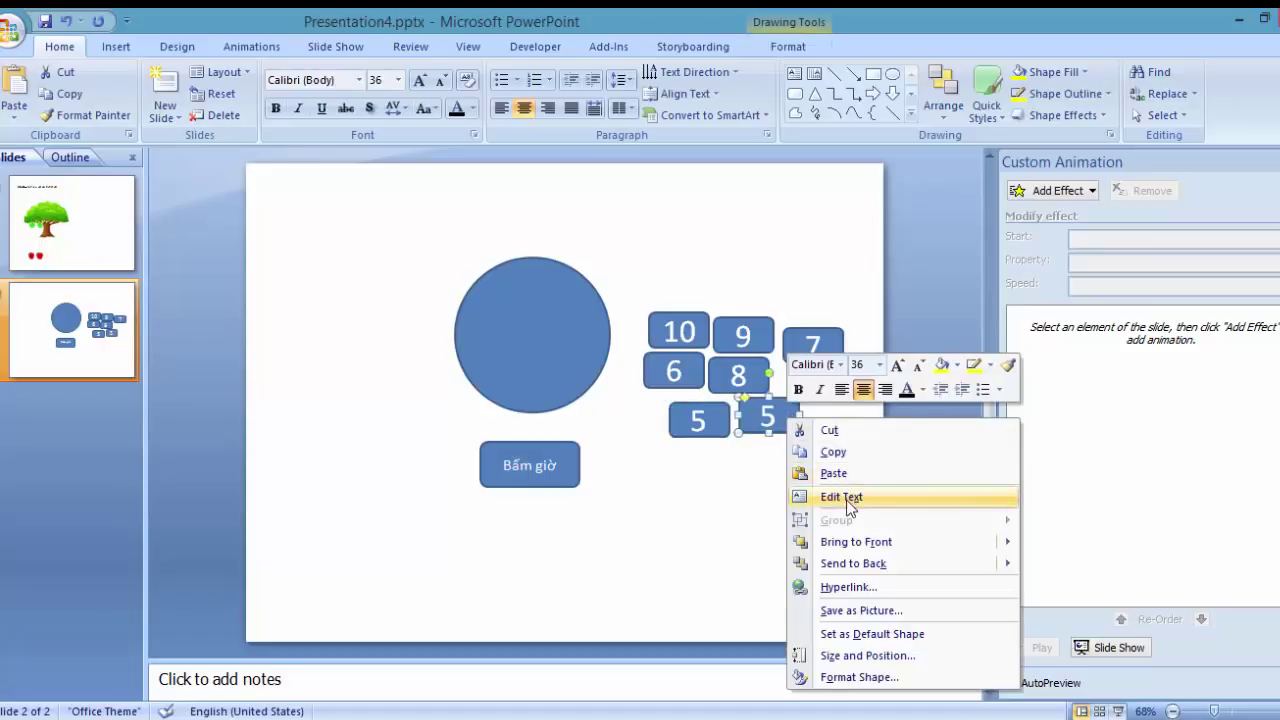
left_click(842, 496)
type("4")
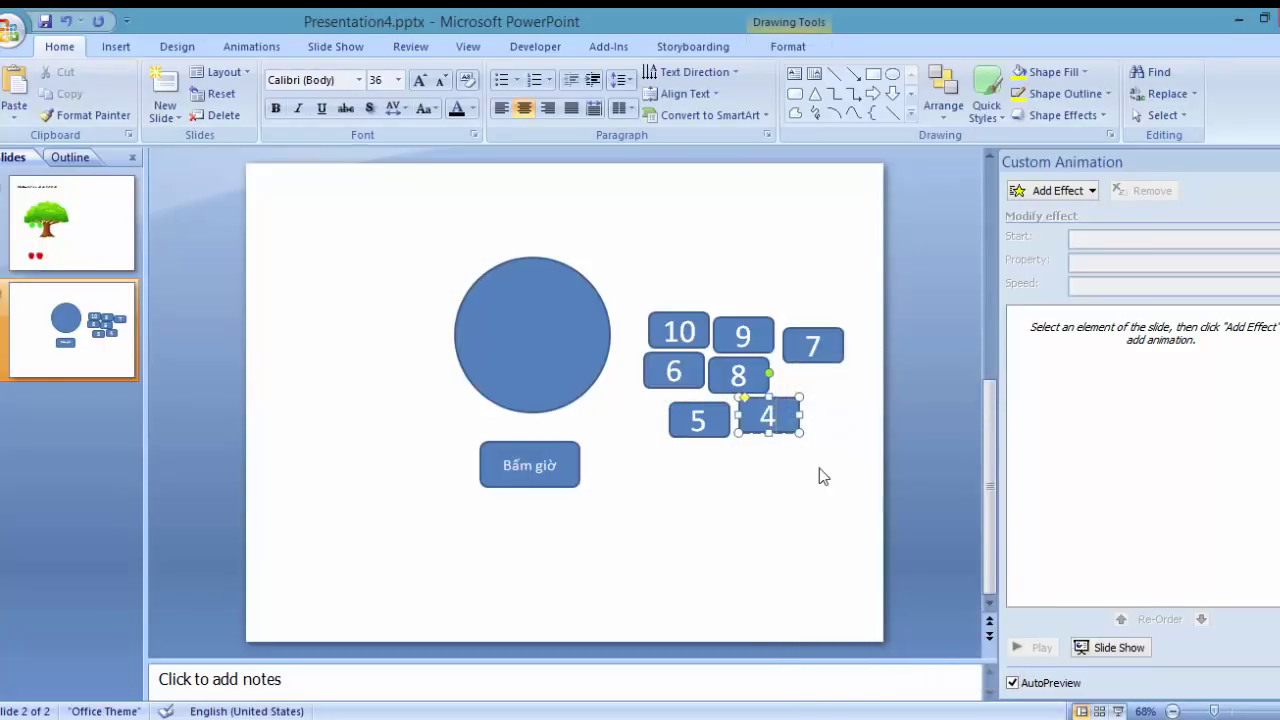
left_click(810, 466)
Step: Make further copies reading 3 and 2 from the 4 box
left_click_drag(792, 420, 857, 392)
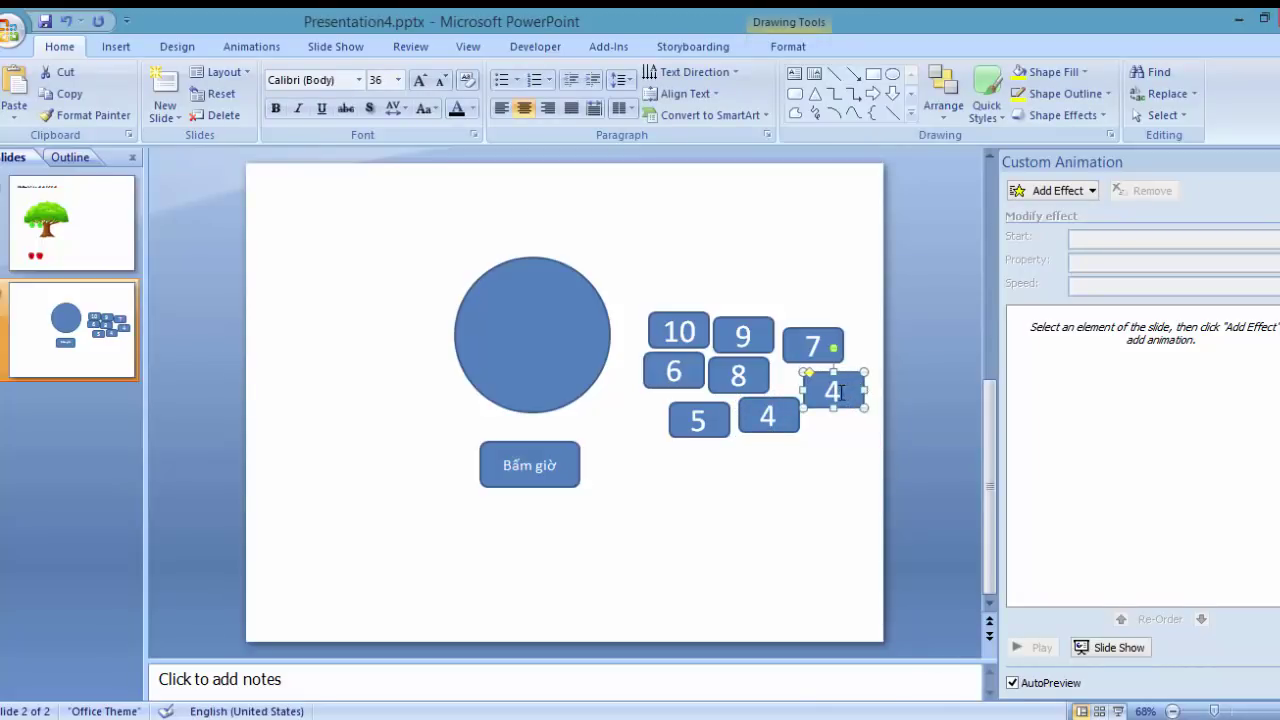
left_click(840, 392)
key("BackSpace")
type("3")
left_click_drag(803, 381, 815, 422)
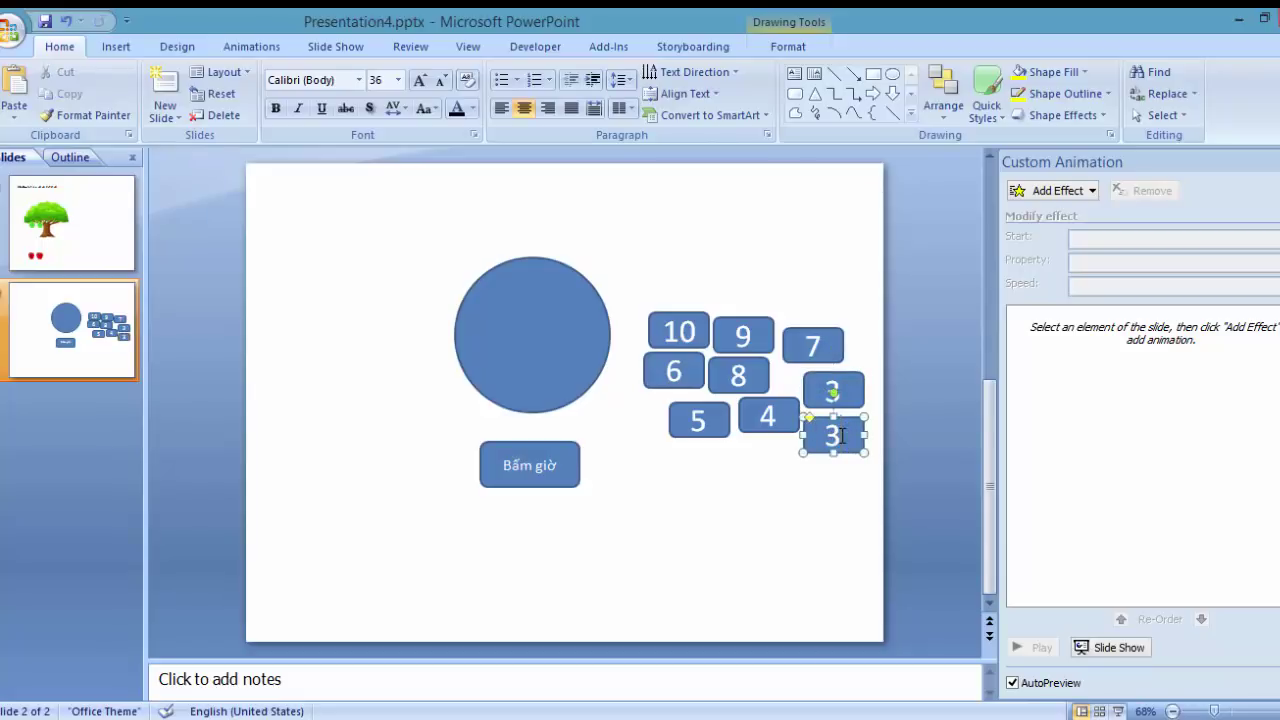
right_click(840, 436)
left_click(842, 443)
key("BackSpace")
type("2")
Step: Create the 1 box, then move a copy below the 4 and change it to 0
left_click(824, 452)
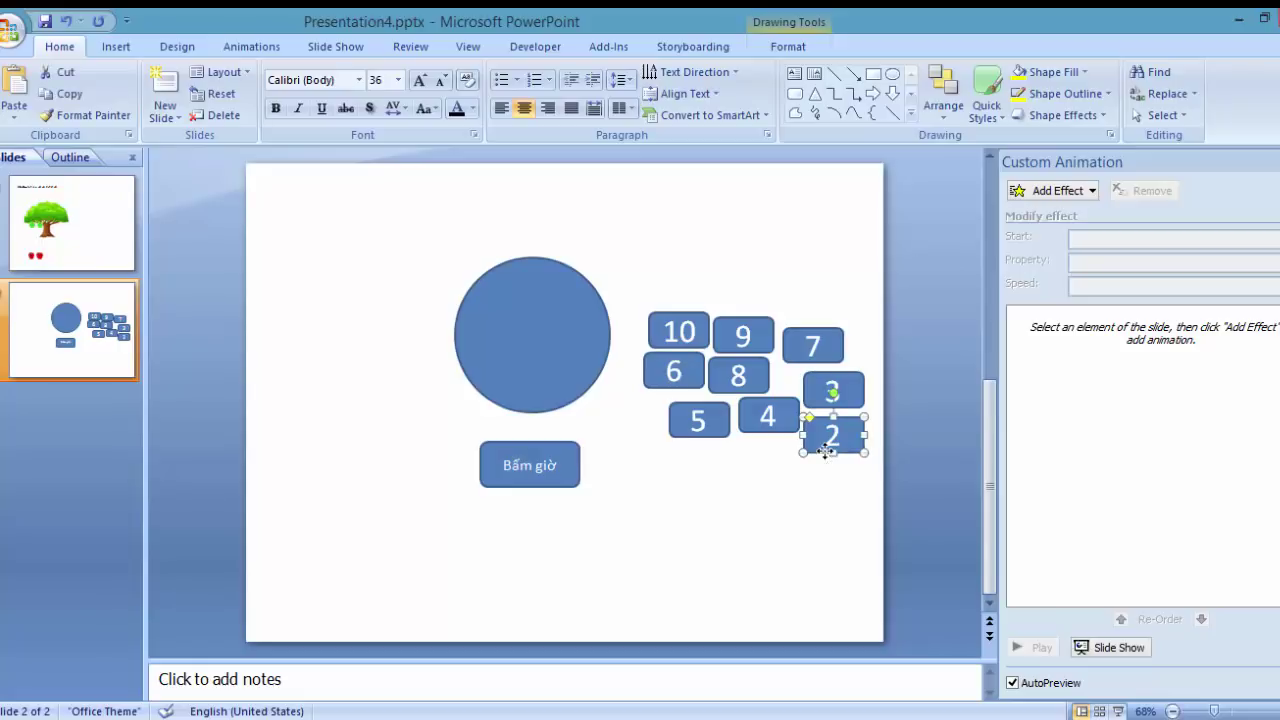
left_click_drag(824, 452, 834, 462)
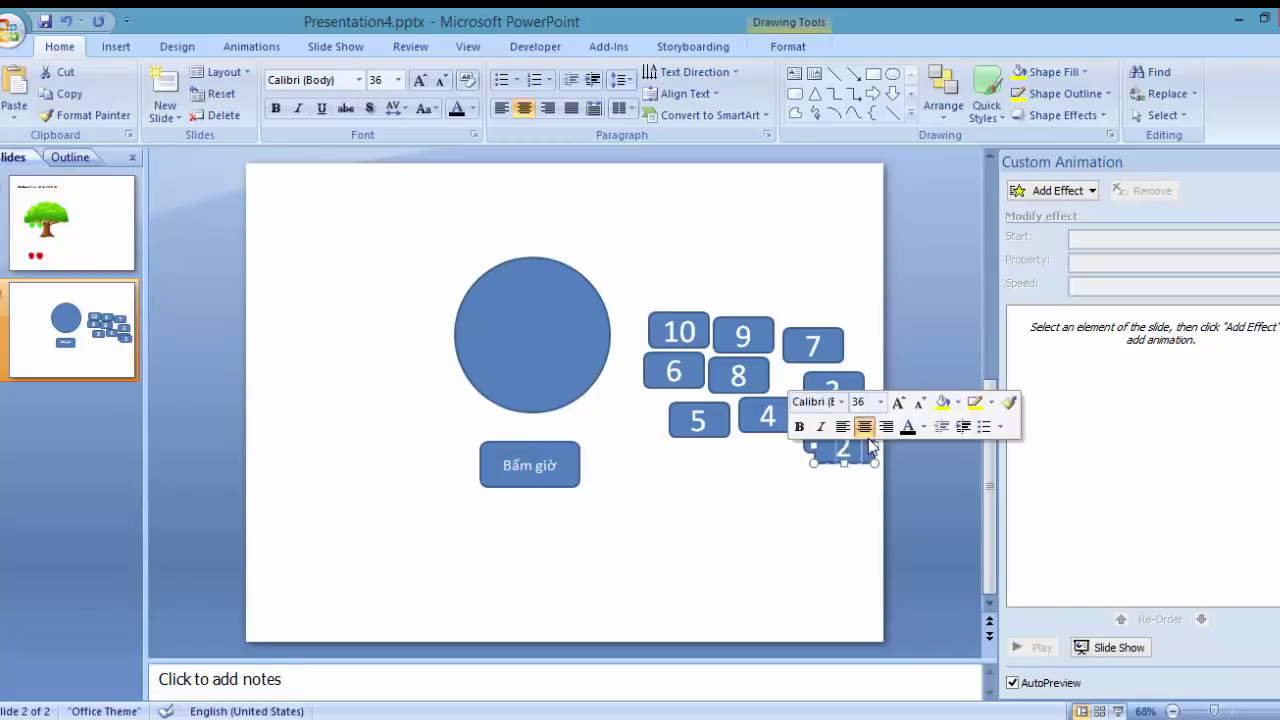
type("1")
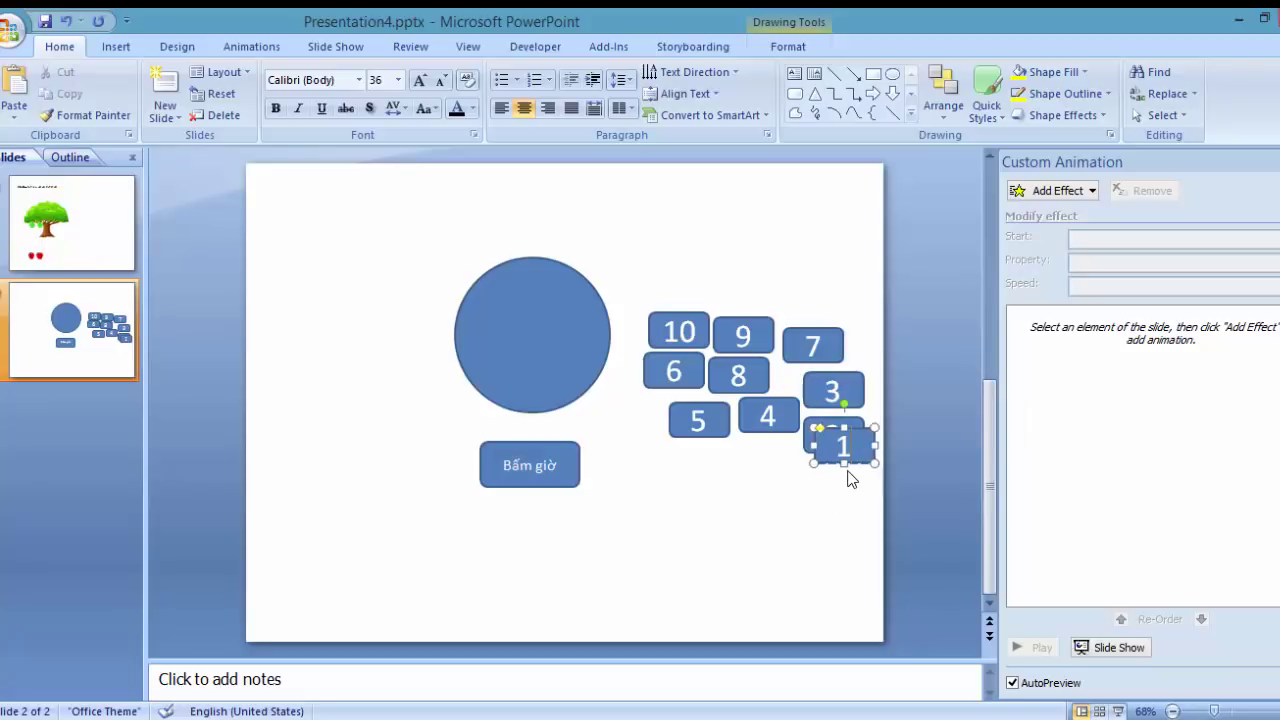
key("ctrl+z")
key("ctrl+d")
left_click_drag(862, 443, 771, 457)
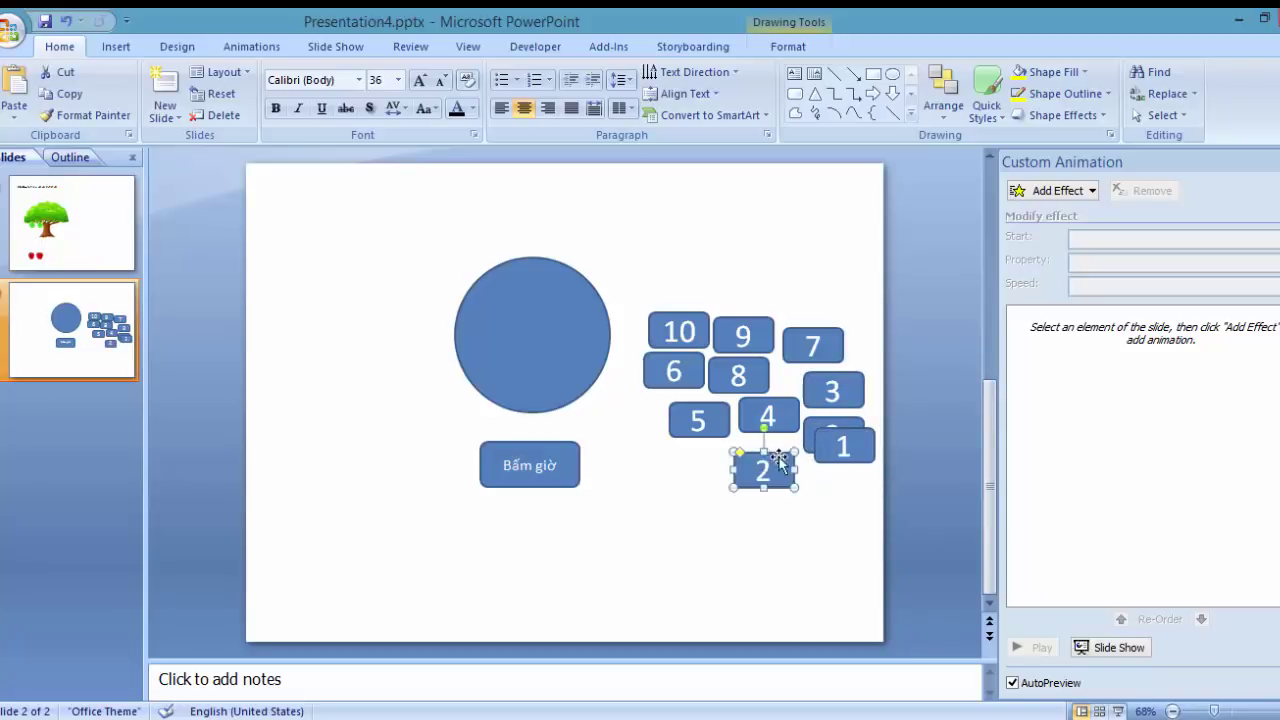
double_click(776, 470)
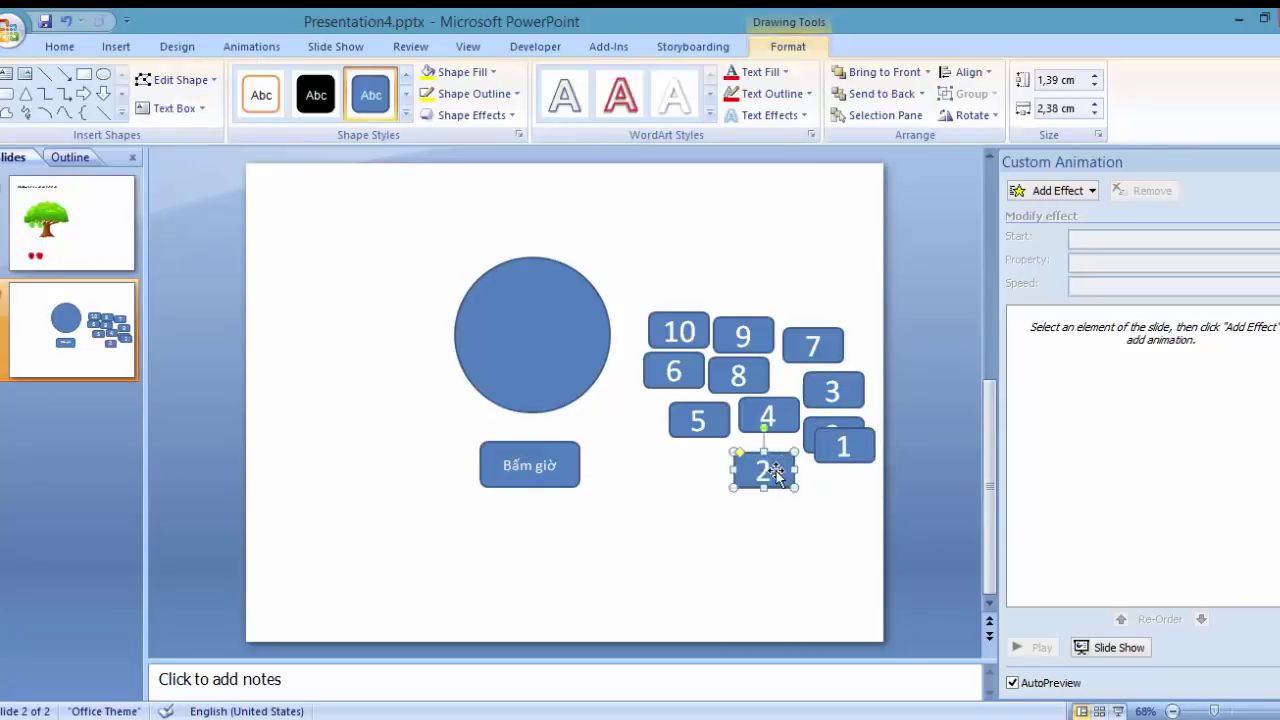
right_click(776, 470)
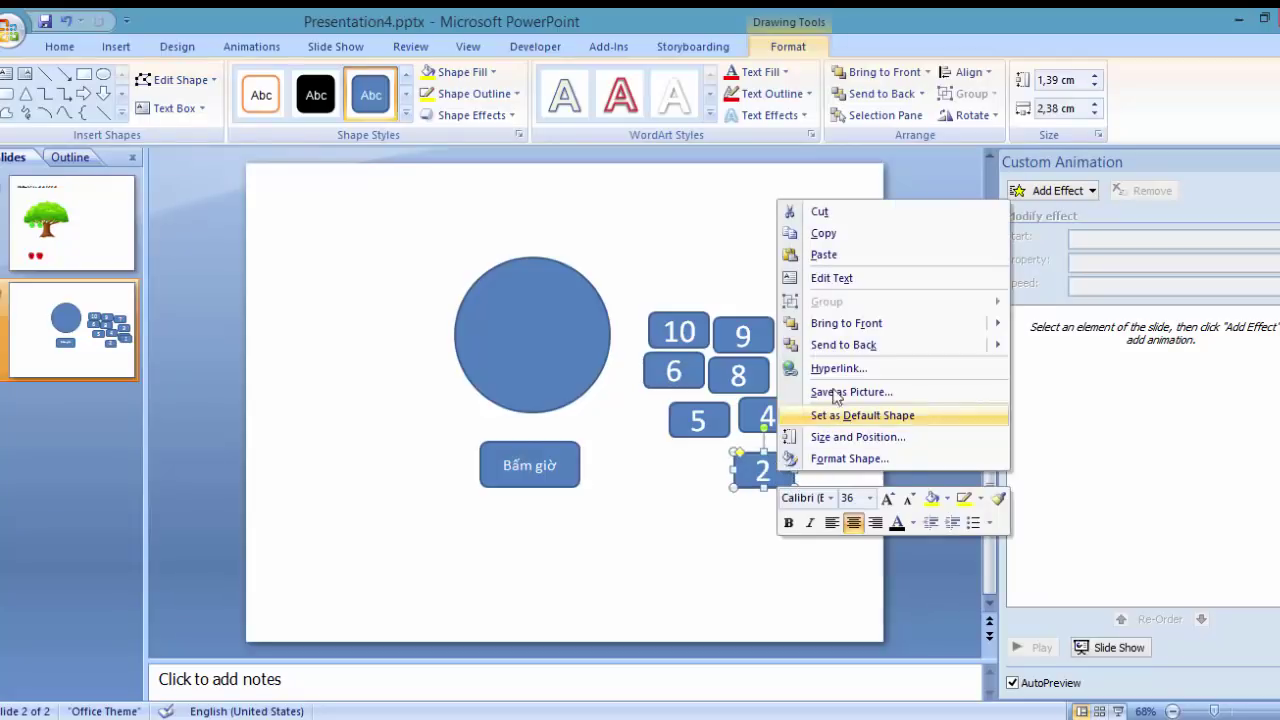
left_click(830, 277)
type("0")
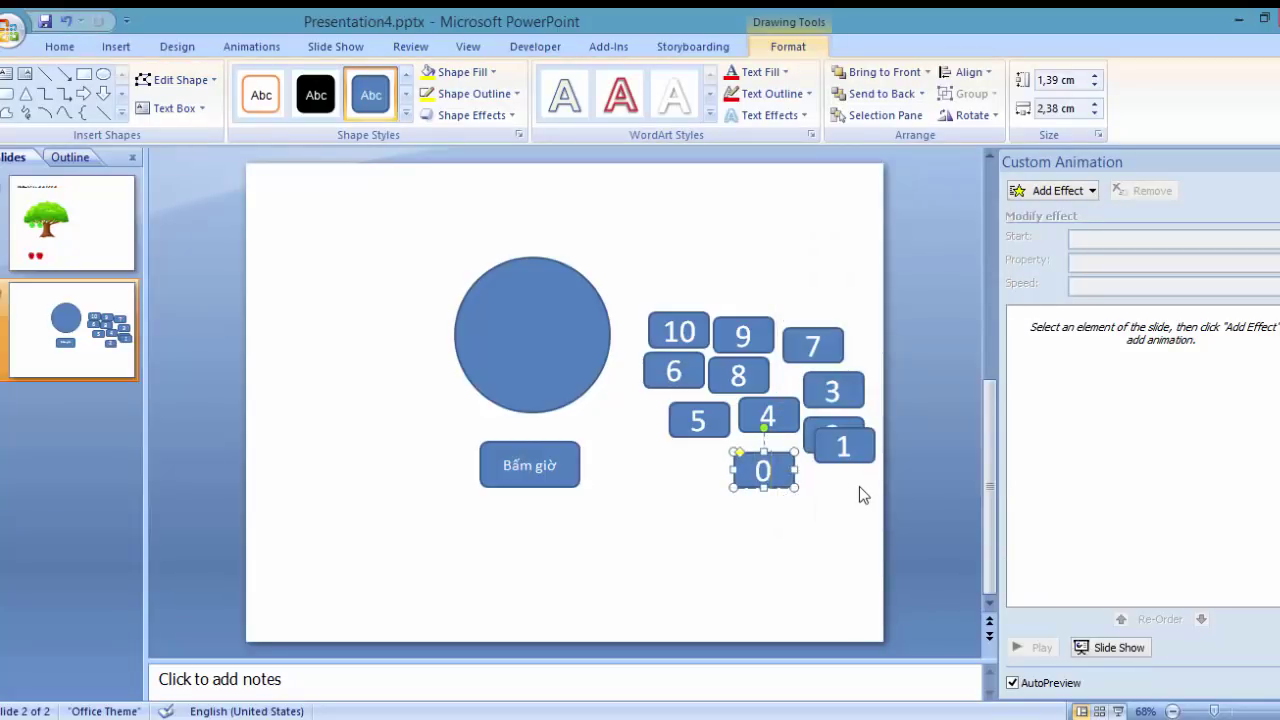
left_click(810, 506)
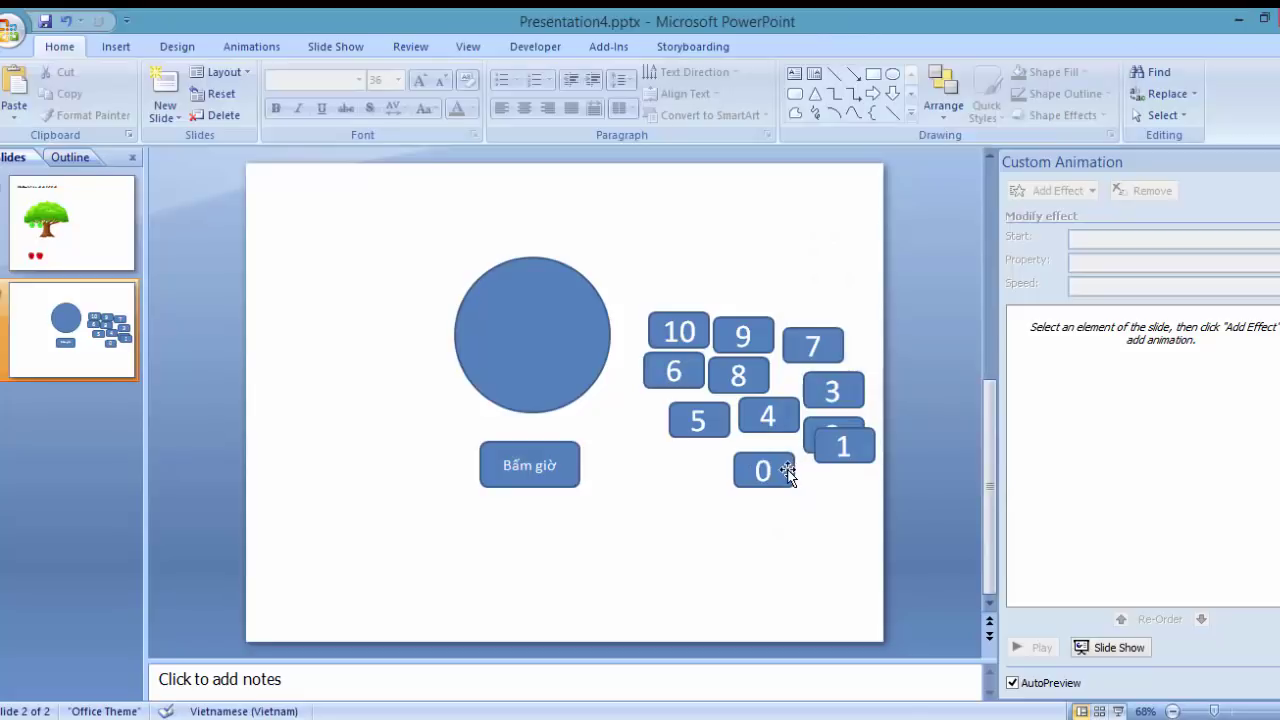
Step: Drag the 0, 7, 3 and 1 boxes into a tight cluster, then select the boxes
left_click_drag(796, 474, 836, 489)
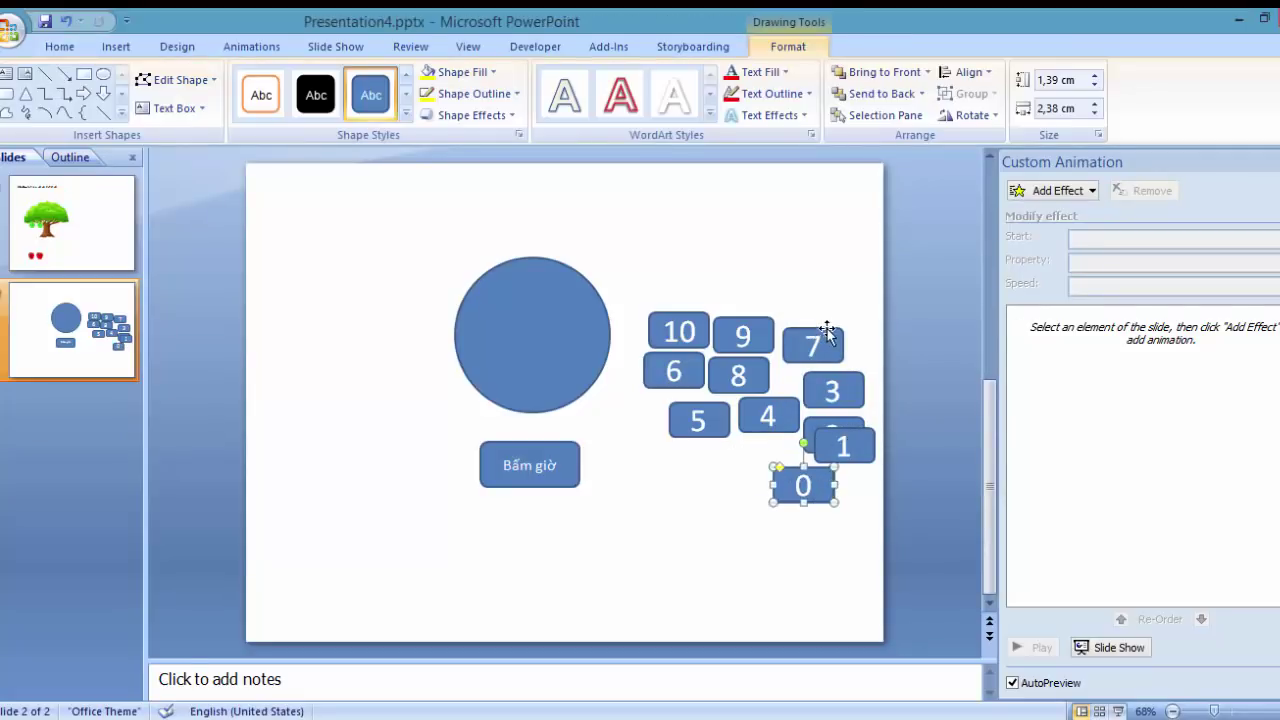
left_click_drag(827, 333, 817, 314)
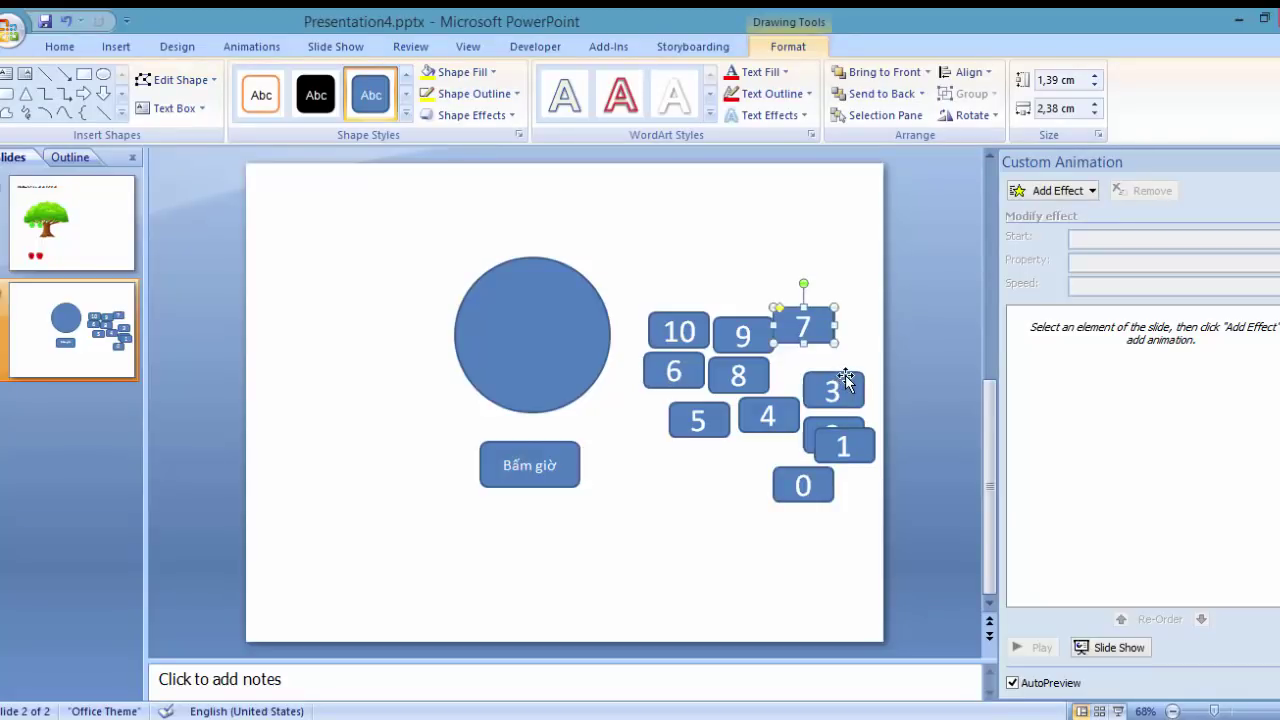
left_click_drag(845, 375, 834, 360)
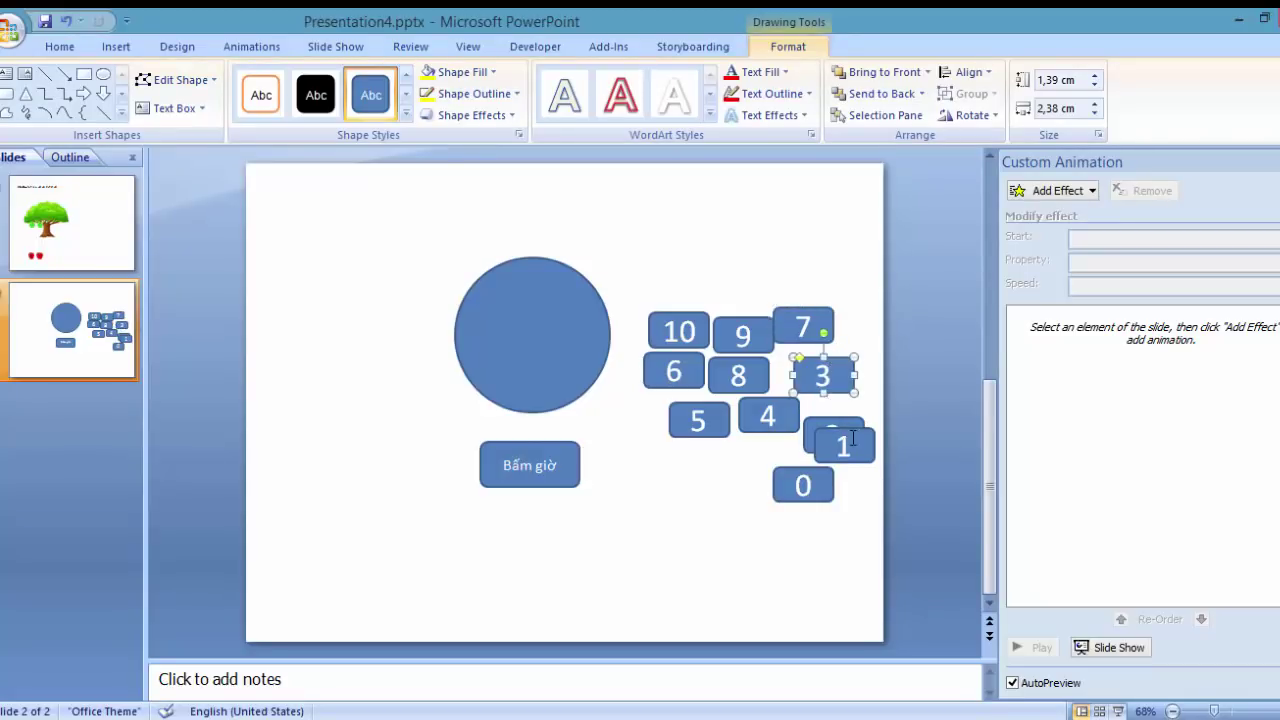
mouse_move(856, 430)
left_mouse_down()
mouse_move(801, 277)
mouse_move(776, 268)
left_mouse_up()
left_click_drag(826, 481, 811, 376)
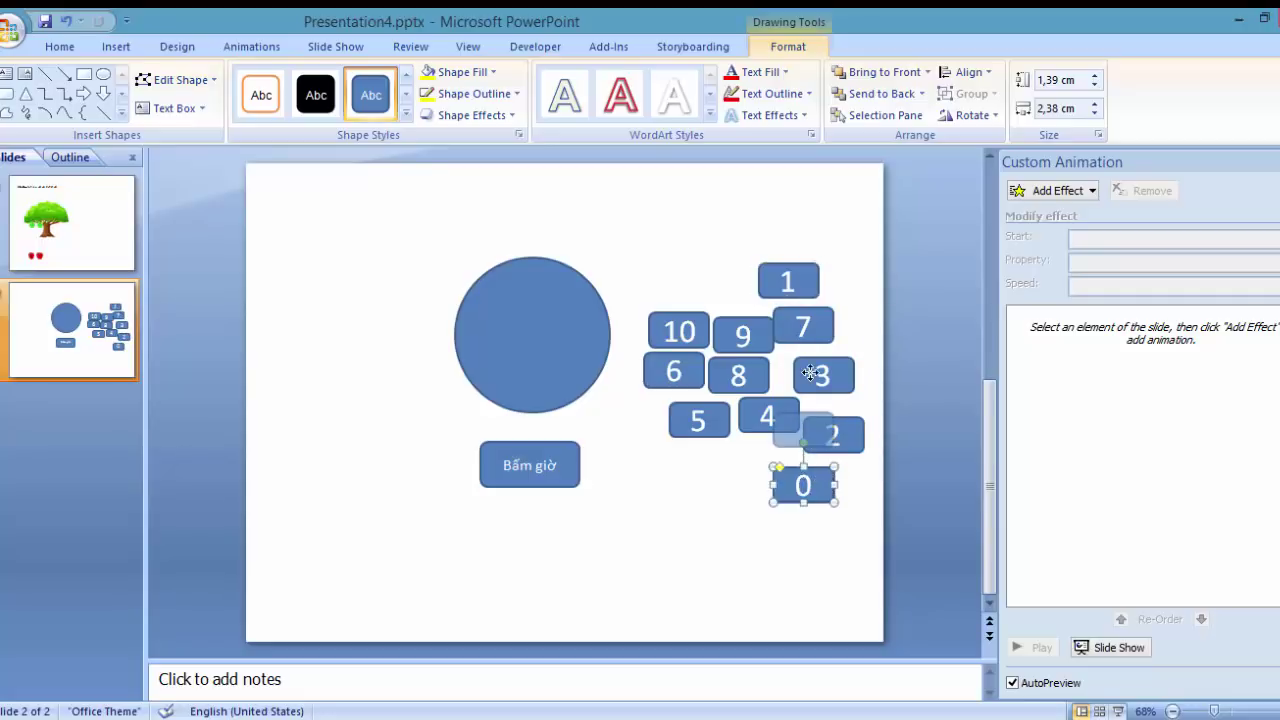
left_click(800, 500)
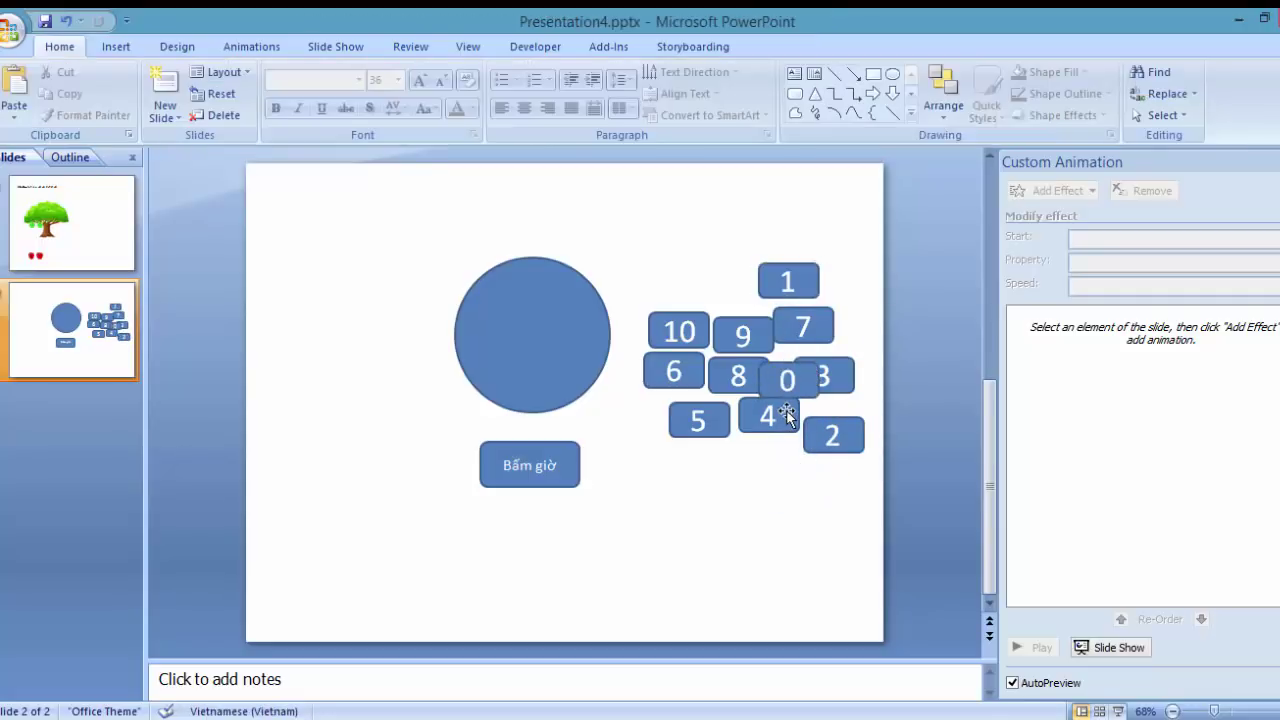
left_click_drag(843, 509, 636, 225)
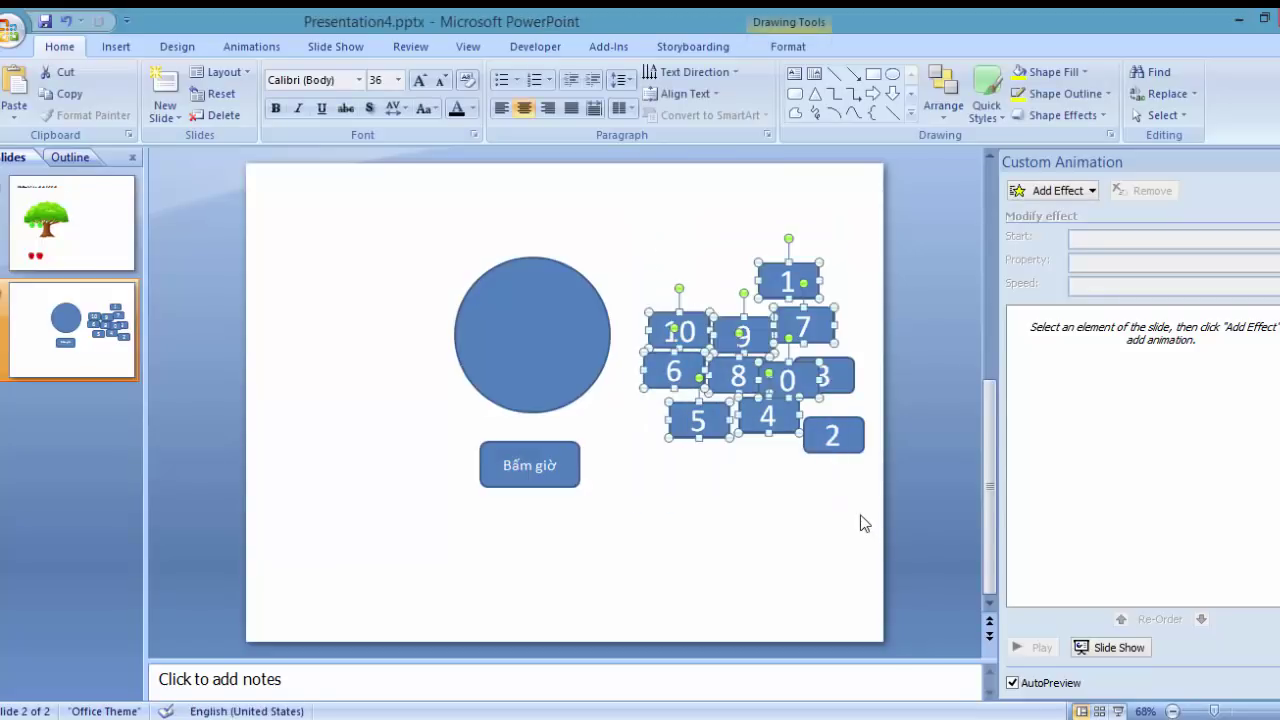
Step: Select all eleven number boxes and apply the Appear entrance, redoing it after an undo
left_click_drag(860, 513, 644, 226)
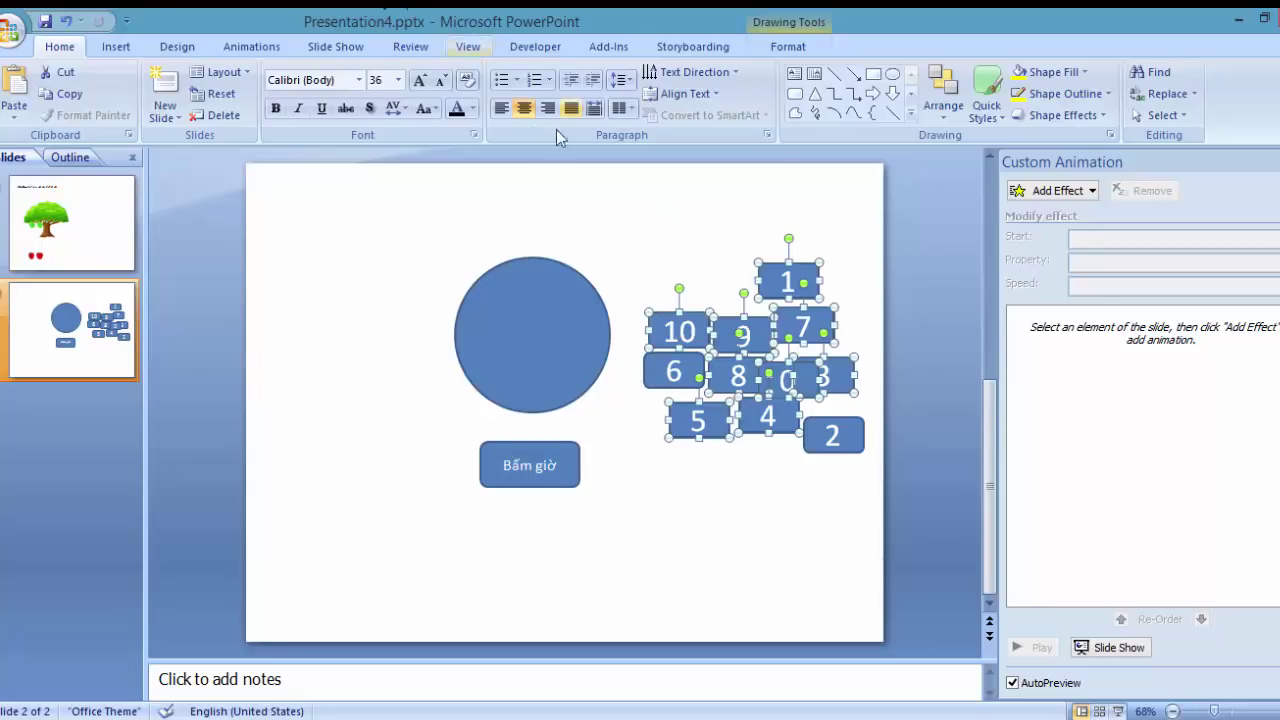
left_click(251, 47)
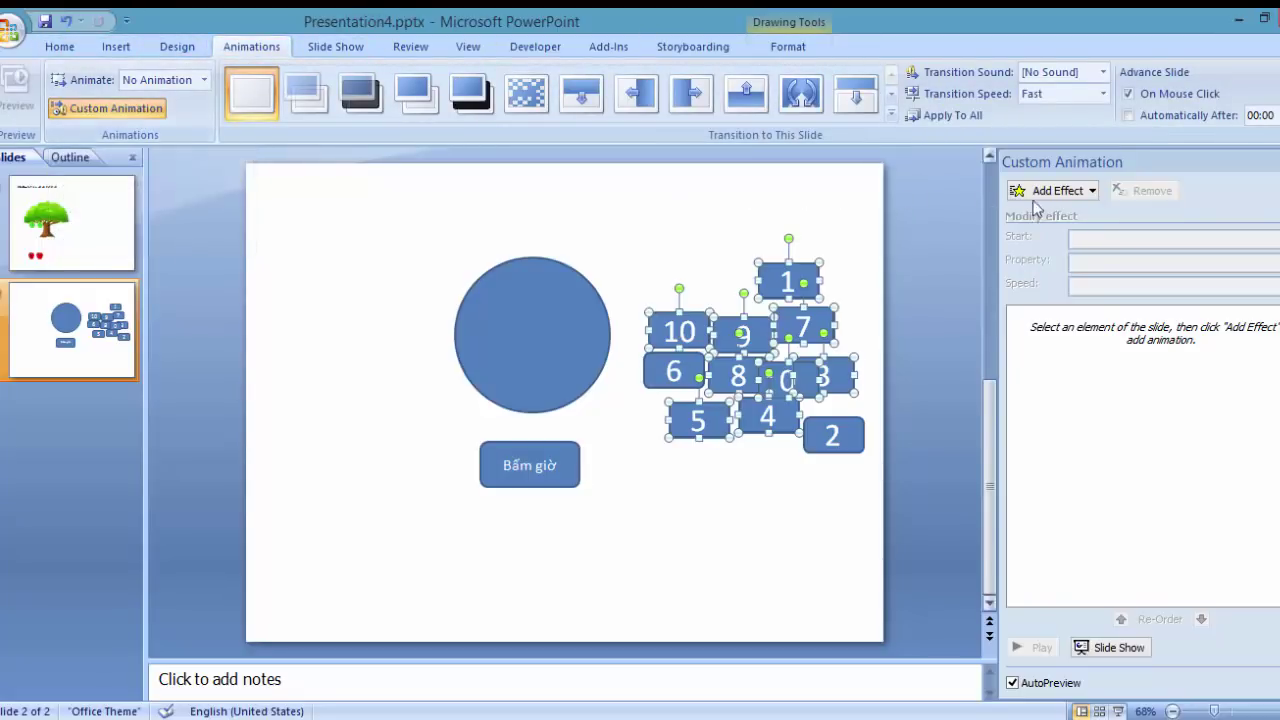
left_click(1077, 193)
mouse_move(1032, 213)
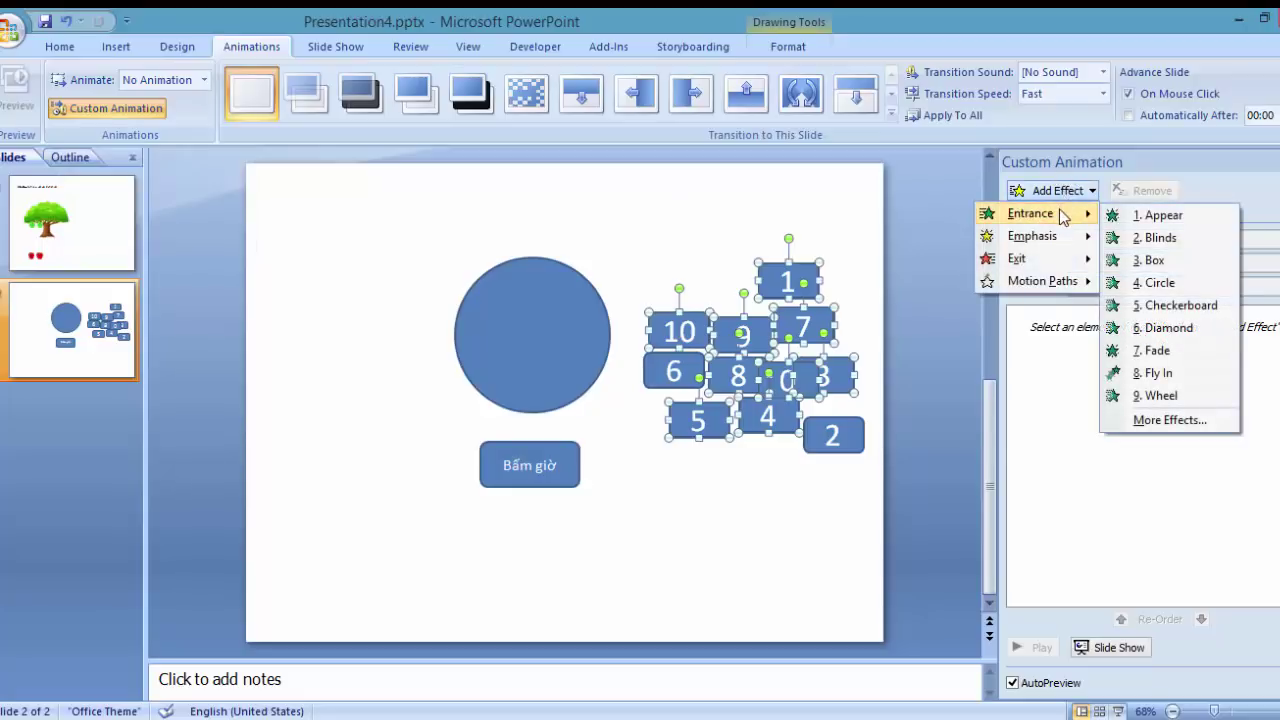
left_click(1174, 218)
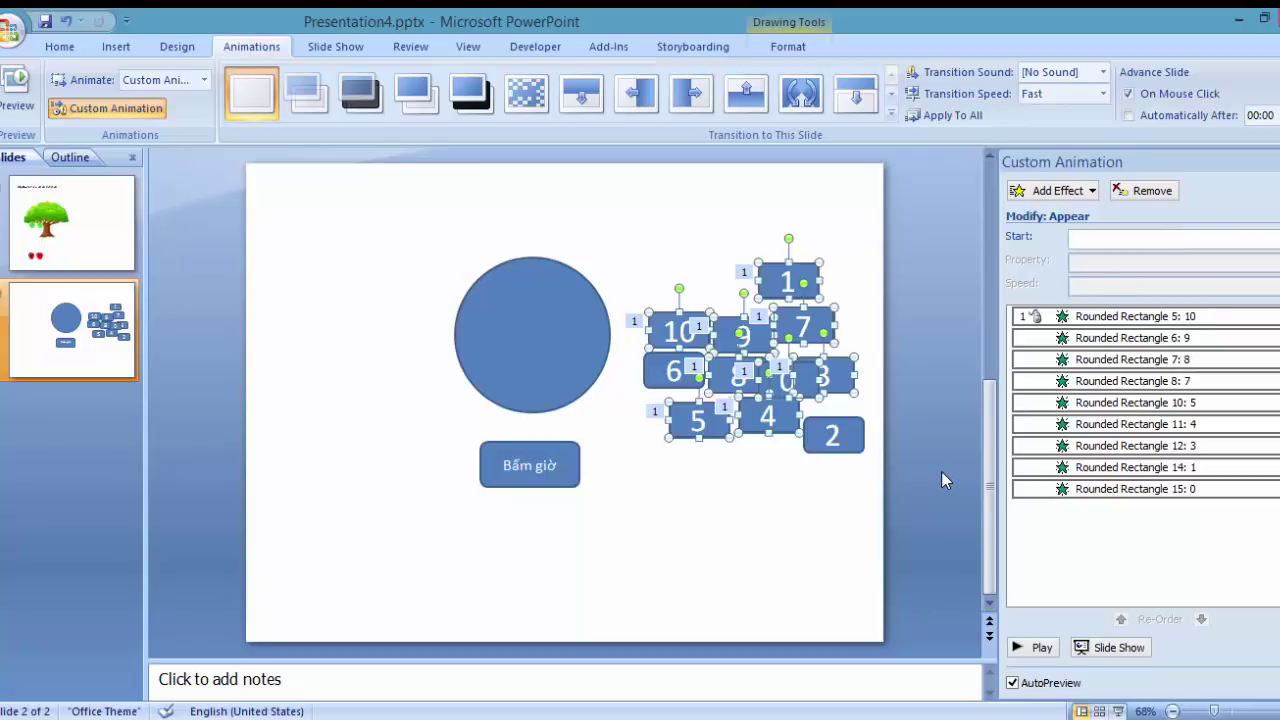
key("ctrl+z")
key("ctrl+z")
key("ctrl+z")
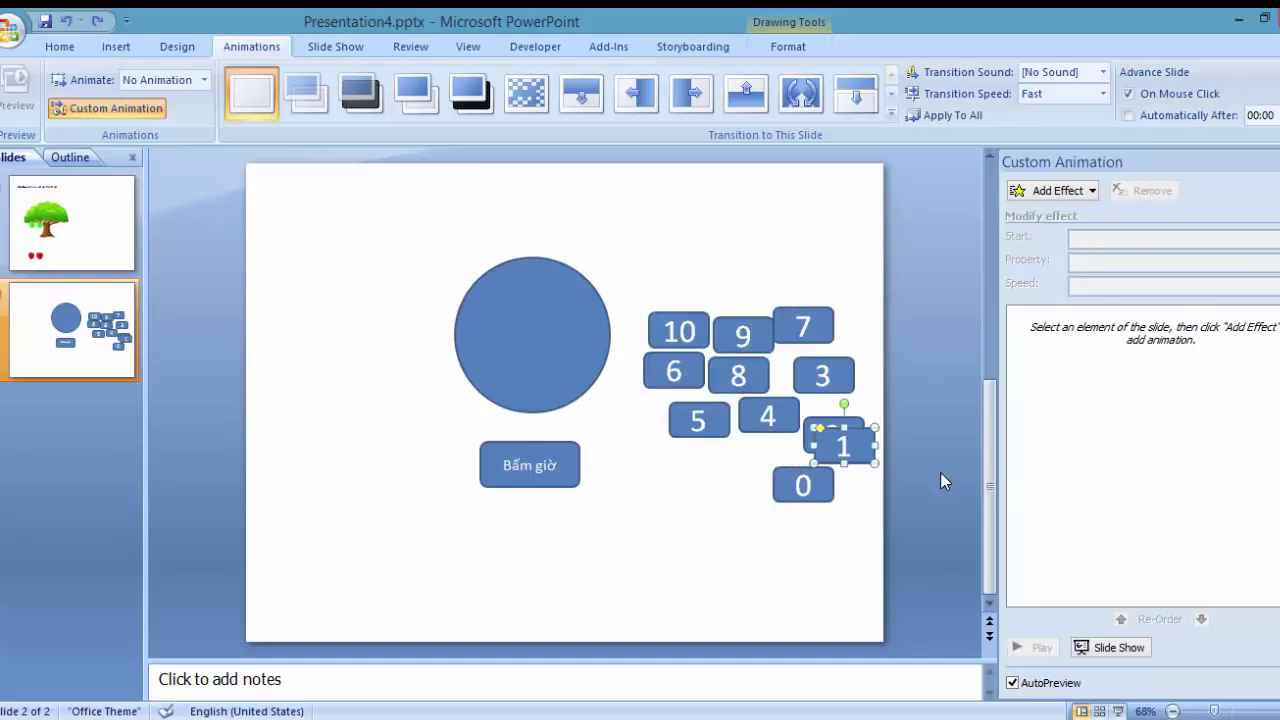
key("ctrl+z")
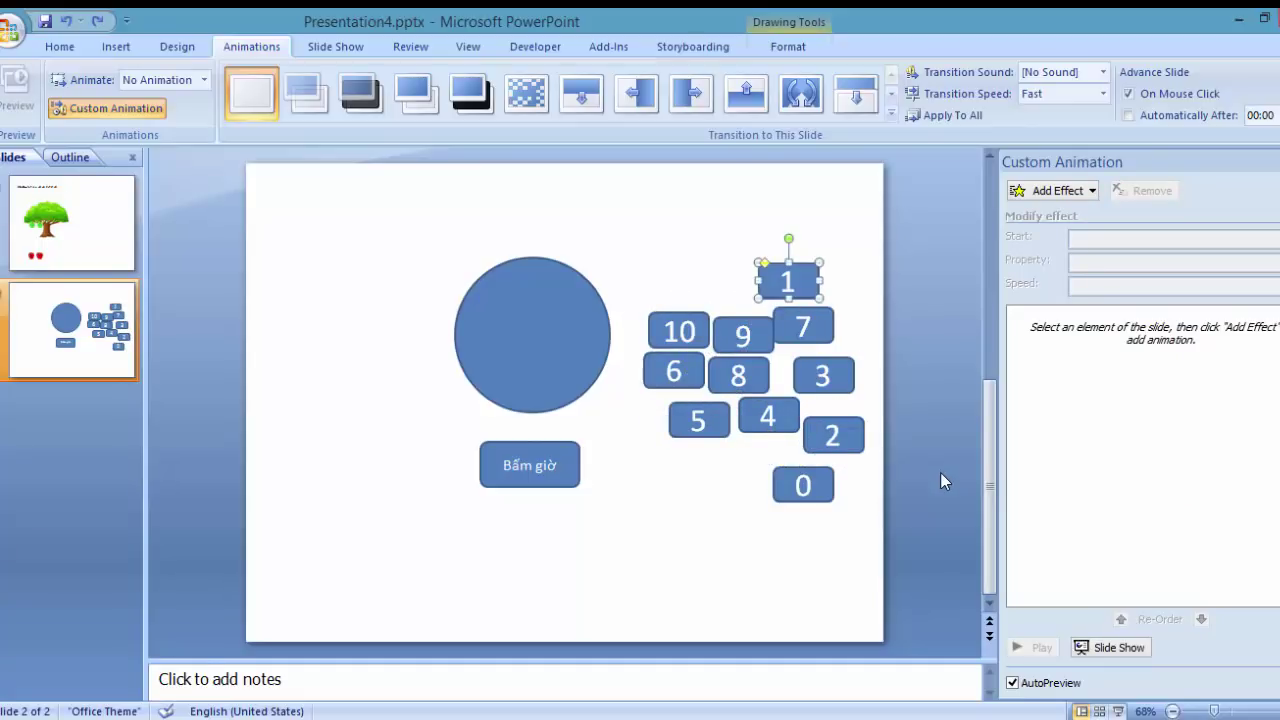
key("ctrl+z")
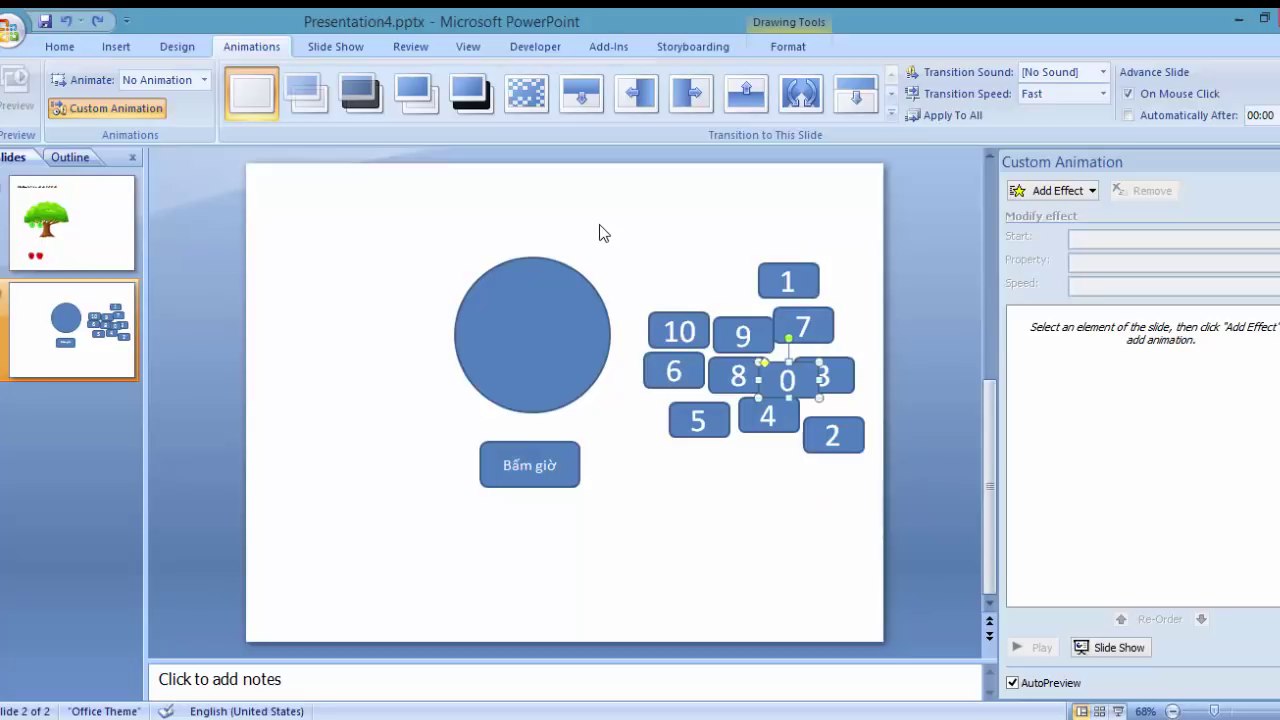
left_click_drag(599, 224, 882, 510)
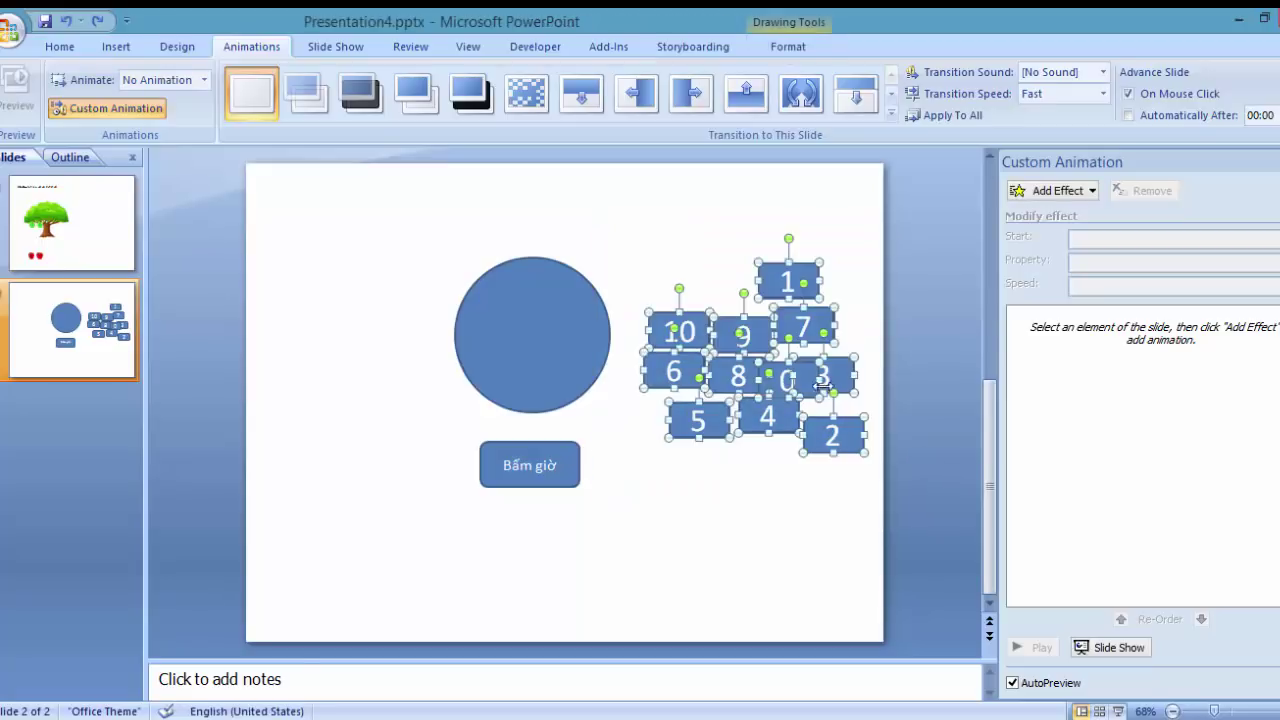
left_click(1052, 191)
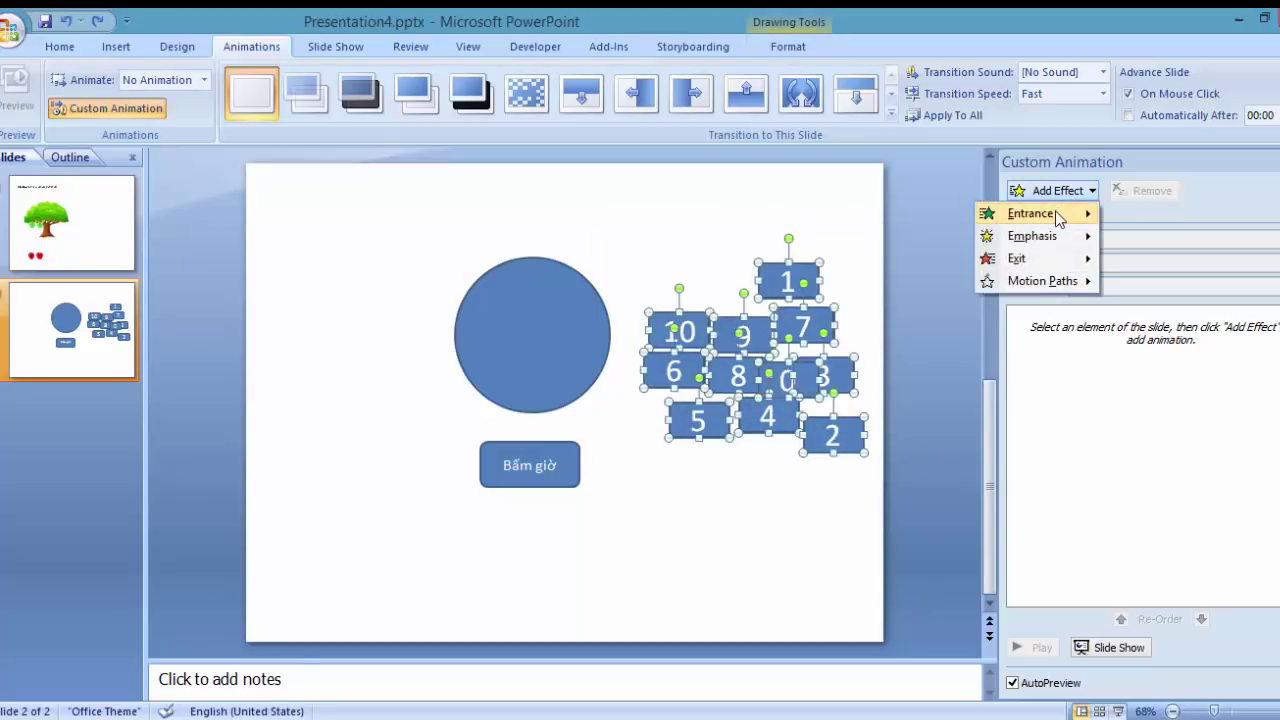
left_click(1152, 214)
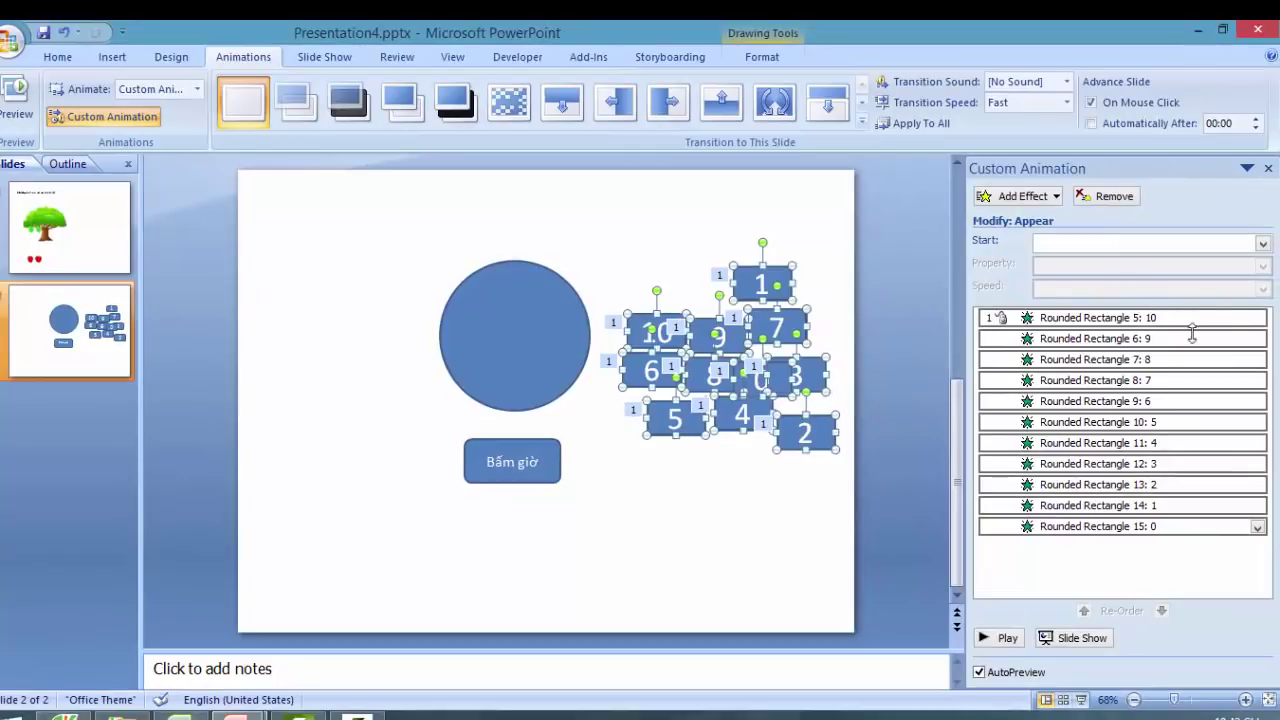
Step: Set all eleven Appear effects, for numbers 10 down to 0, to start After Previous
left_click(1253, 318)
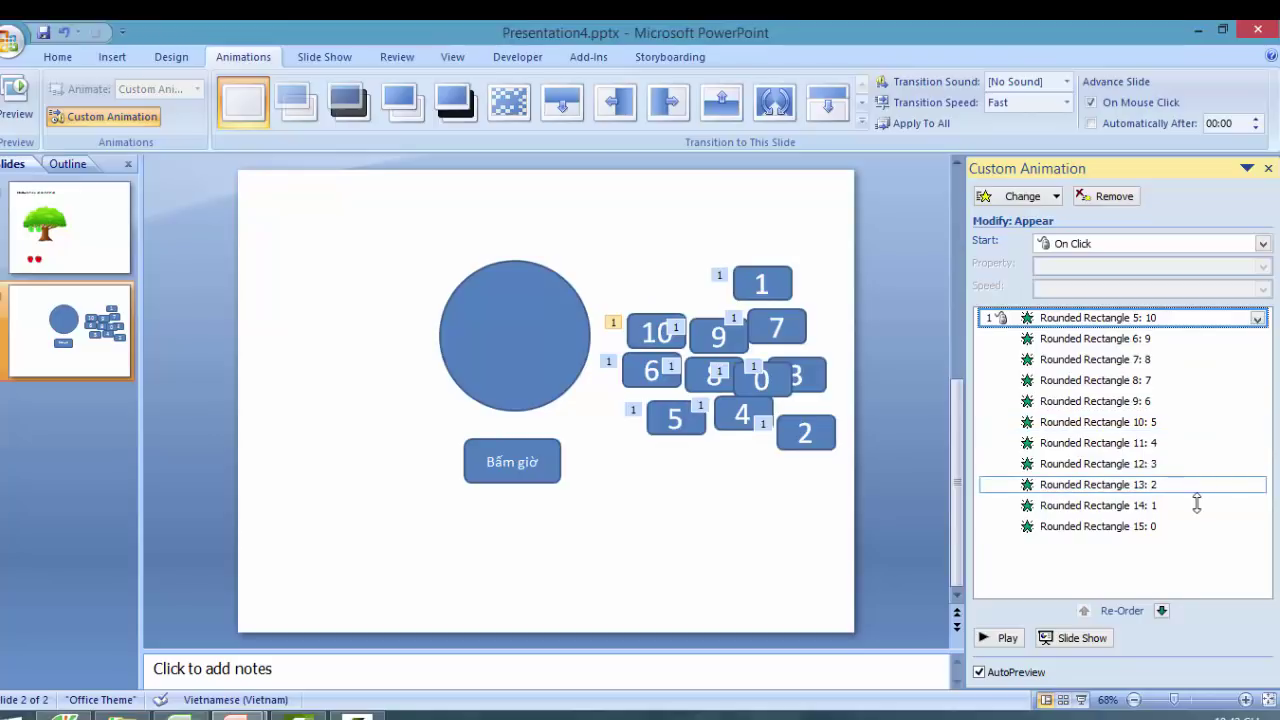
left_click(1153, 528, "shift")
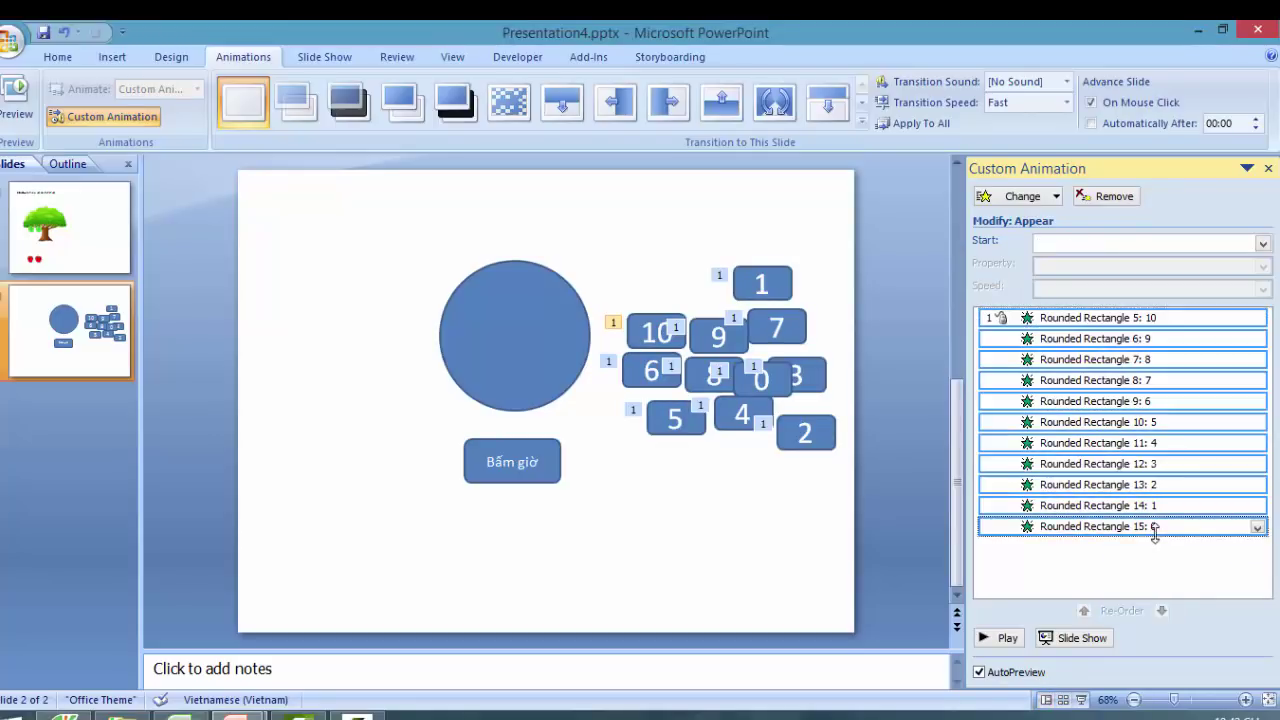
left_click(1257, 527)
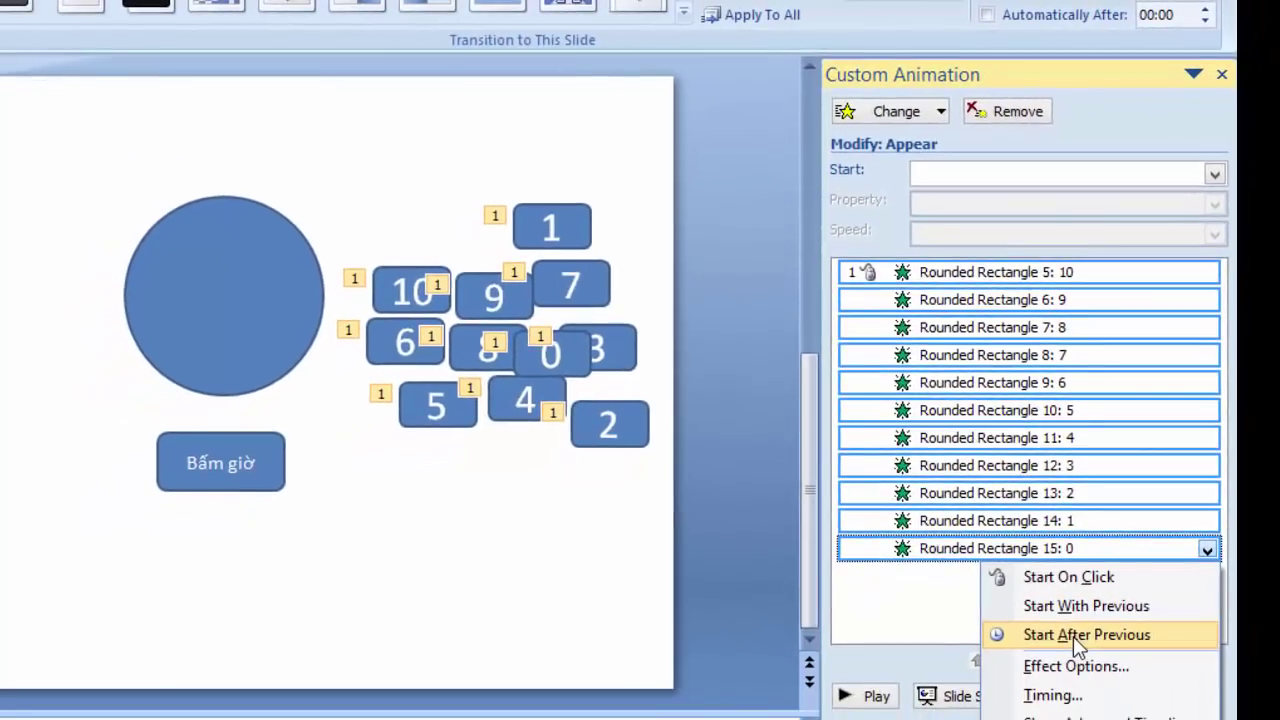
left_click(1018, 634)
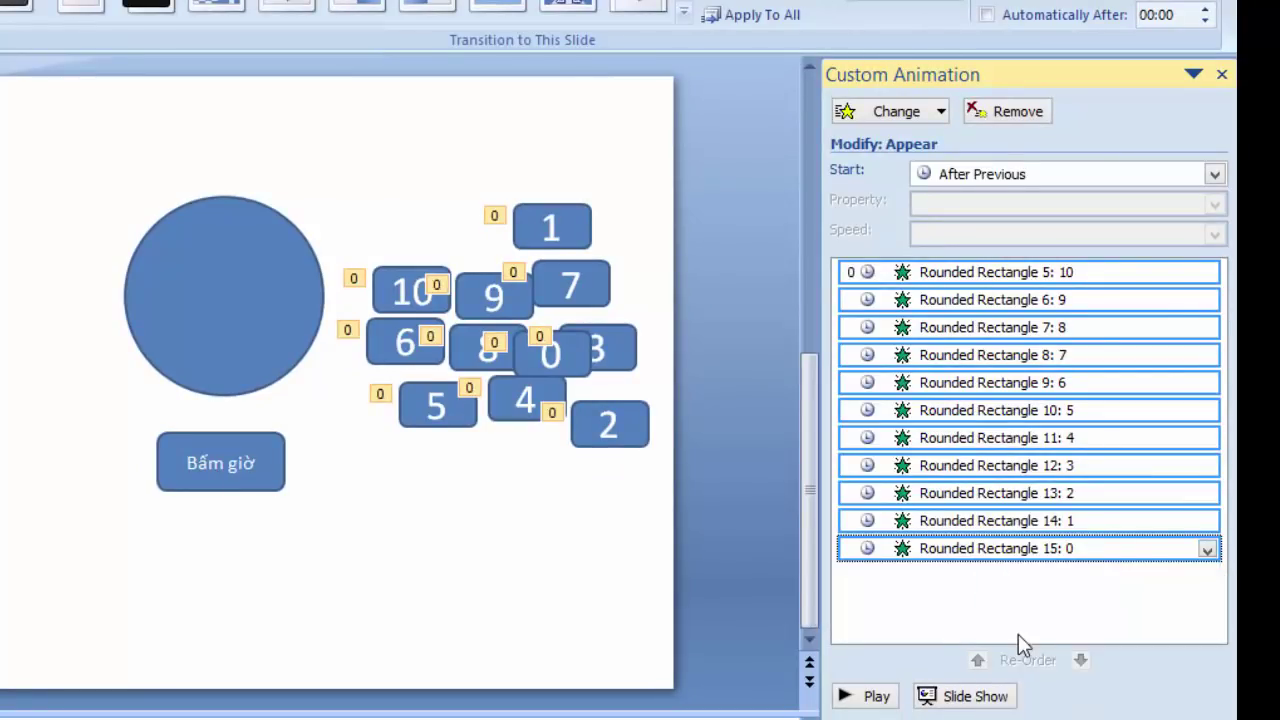
left_click(1208, 550)
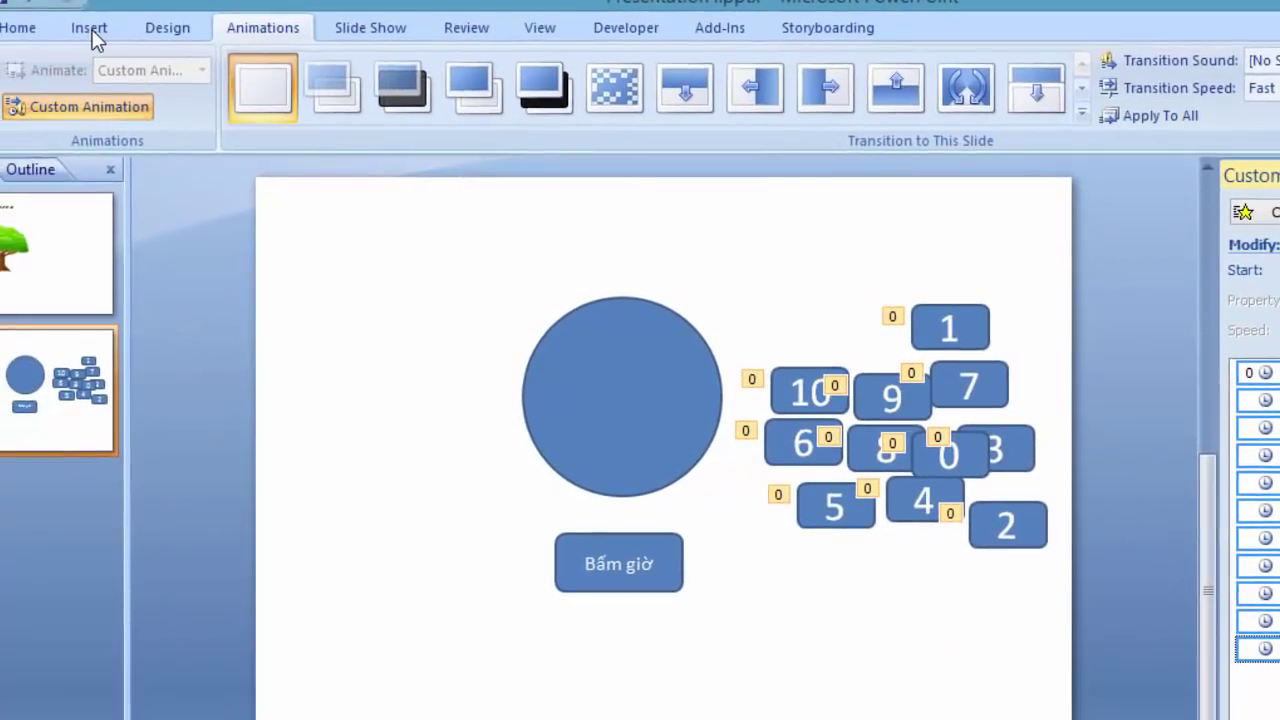
Step: Select all eleven number boxes and apply Align Center and Align Top to stack them
left_click(88, 29)
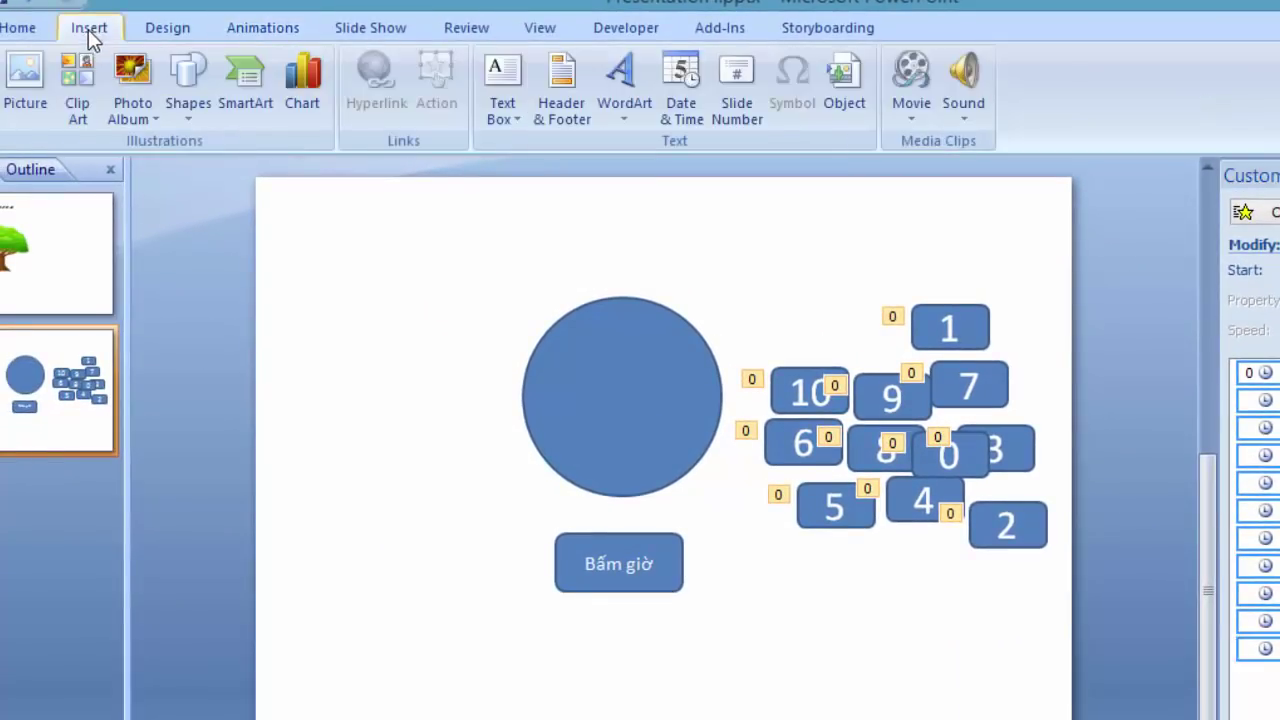
left_click(20, 28)
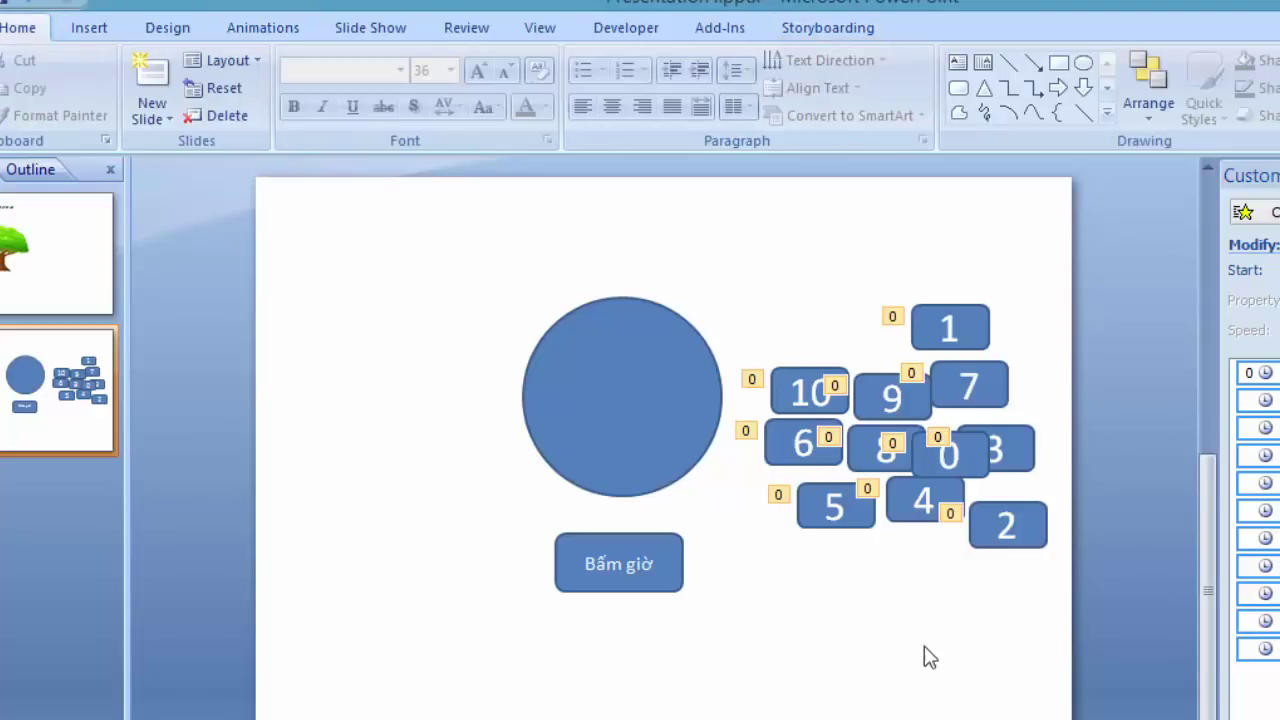
left_click(1002, 512)
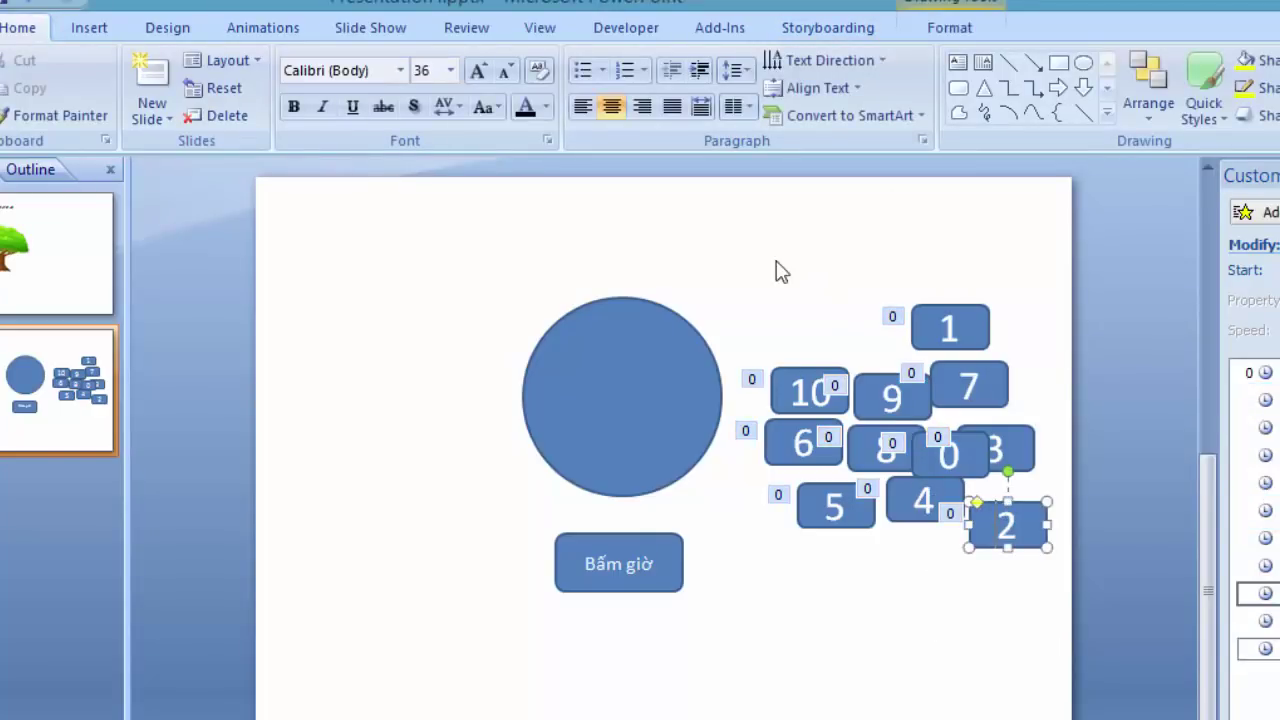
left_click_drag(758, 247, 1050, 612)
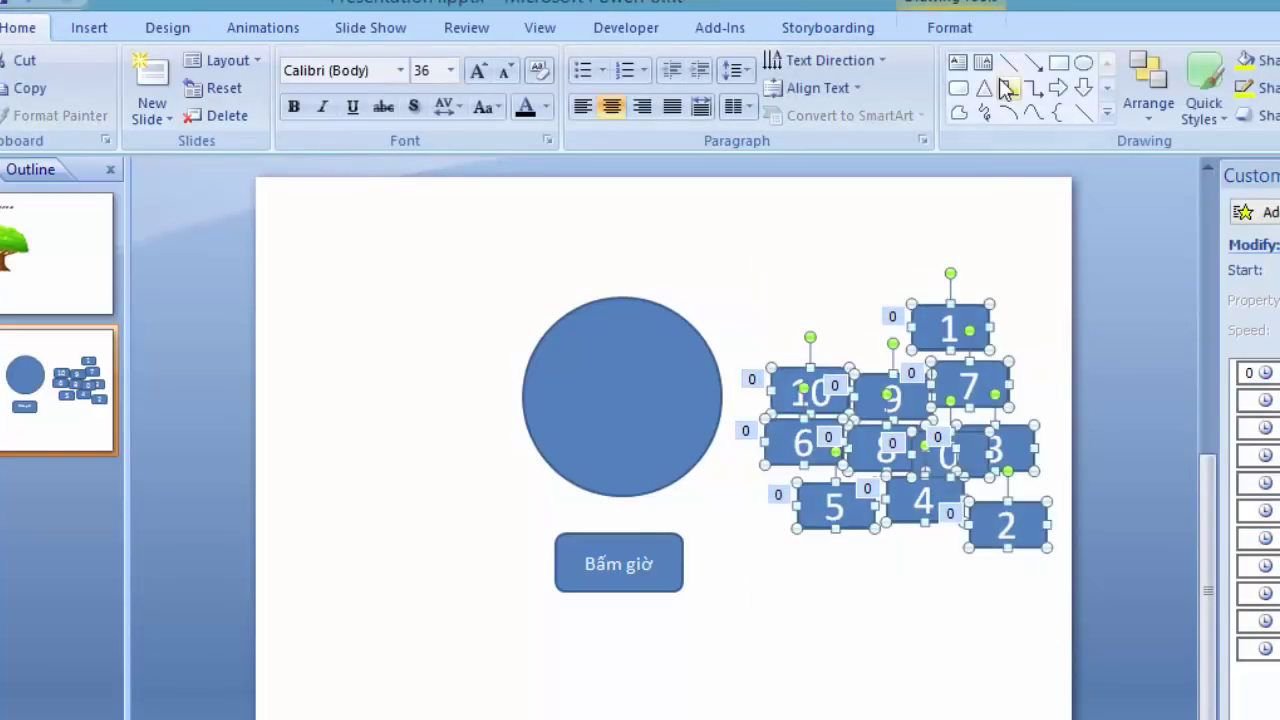
left_click(947, 28)
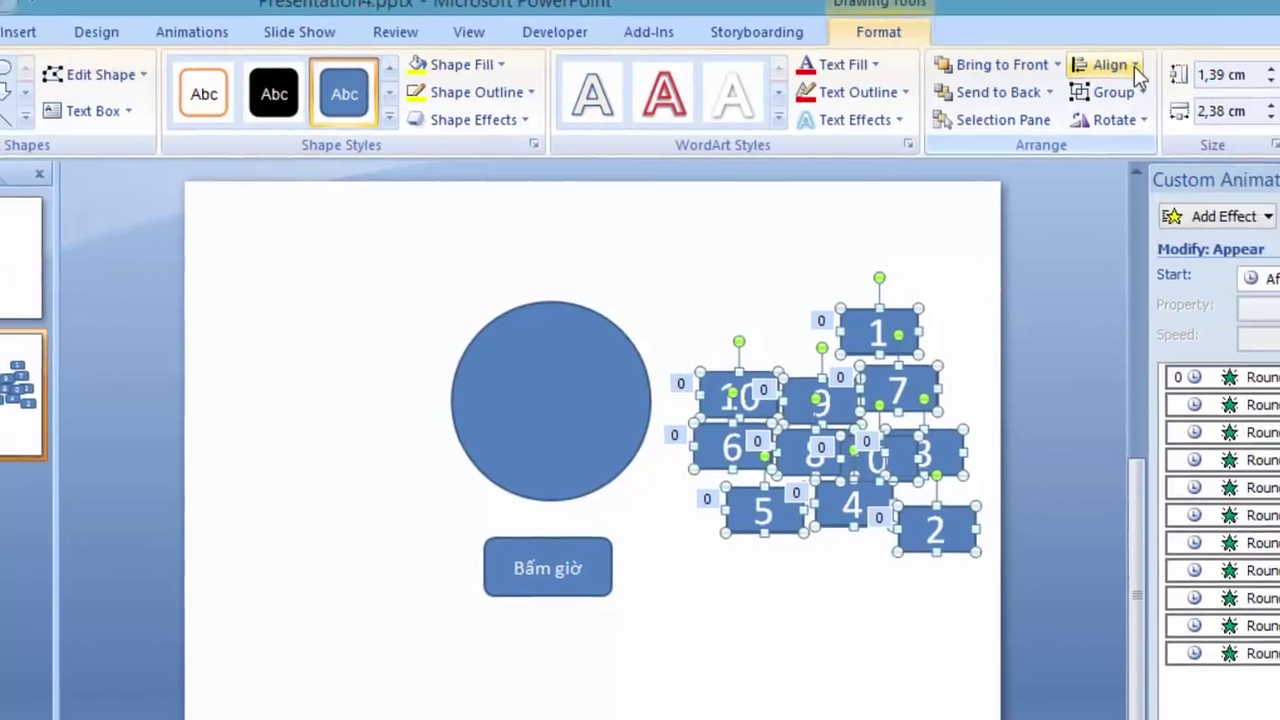
left_click(1185, 62)
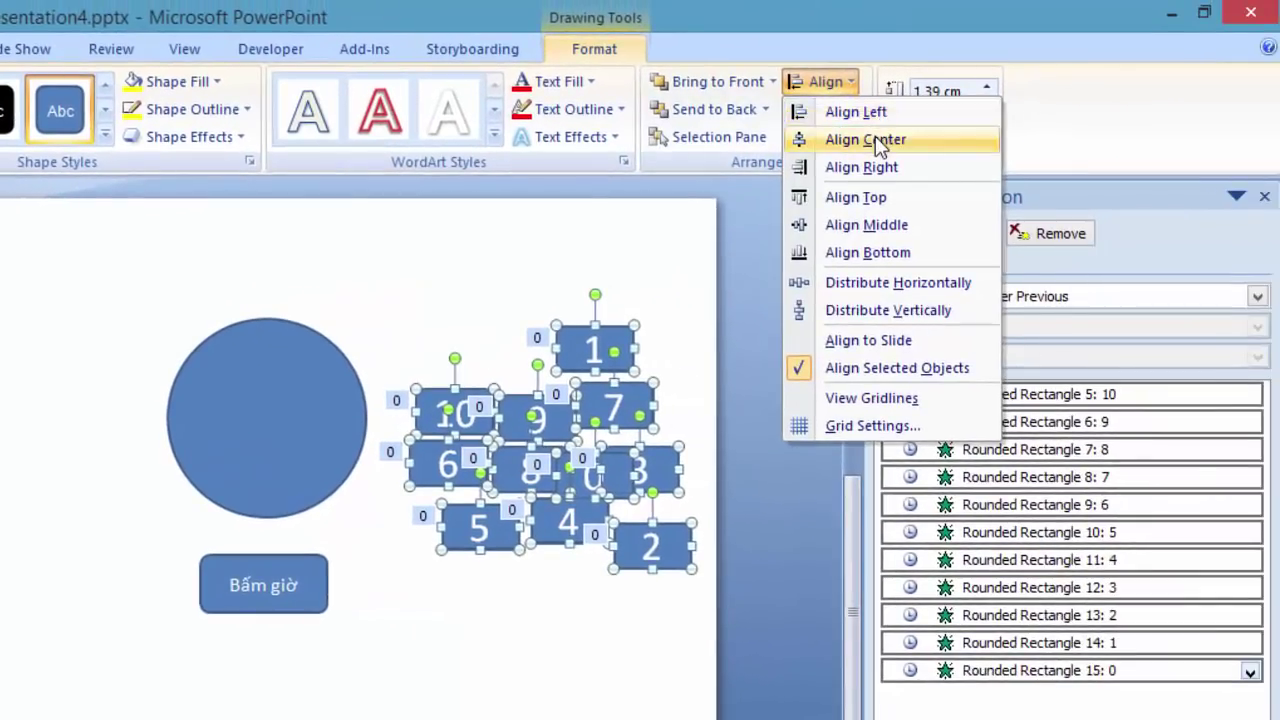
left_click(876, 141)
left_click(848, 84)
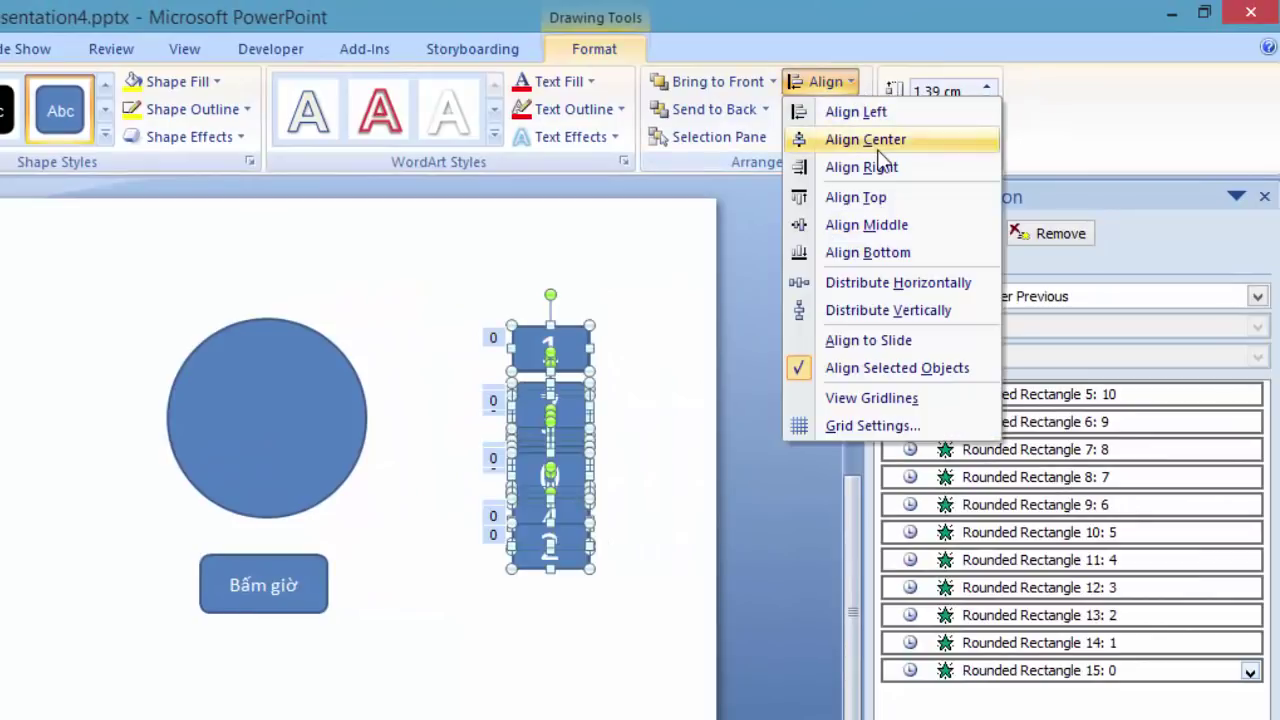
left_click(887, 199)
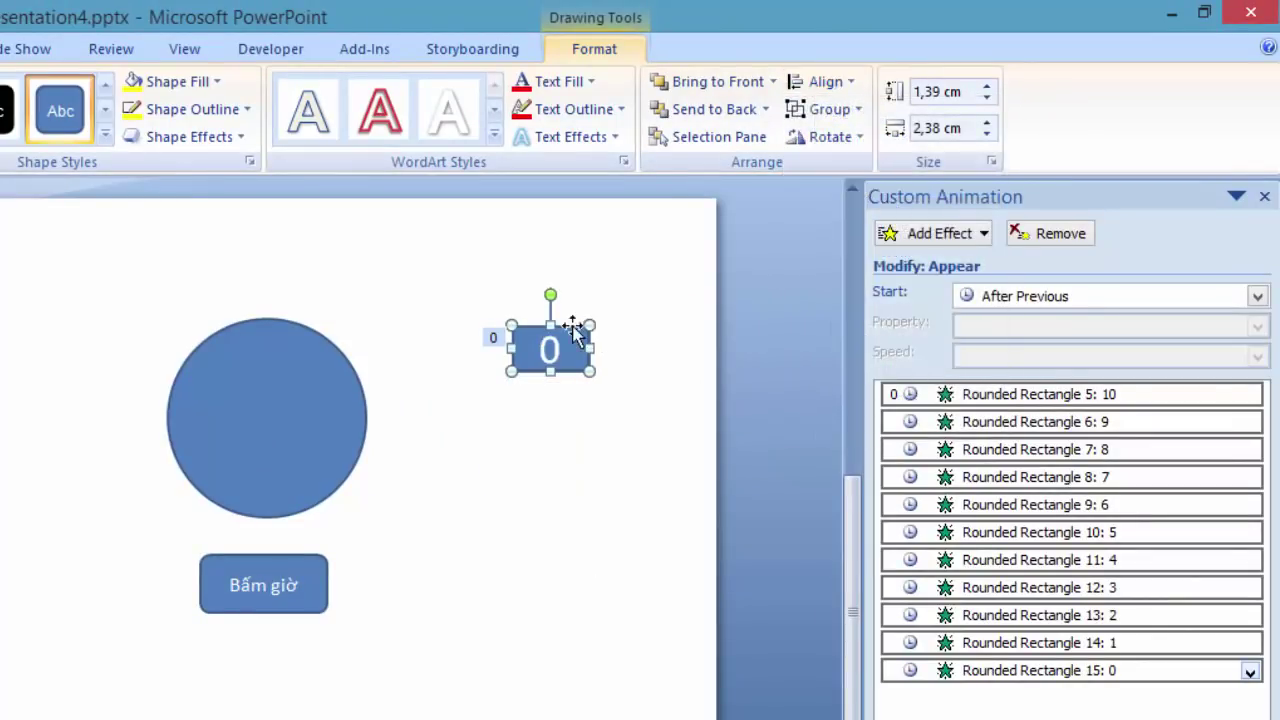
Step: Drag the stacked number boxes into the top of the circle, above the Bấm giờ button
left_click_drag(575, 335, 297, 362)
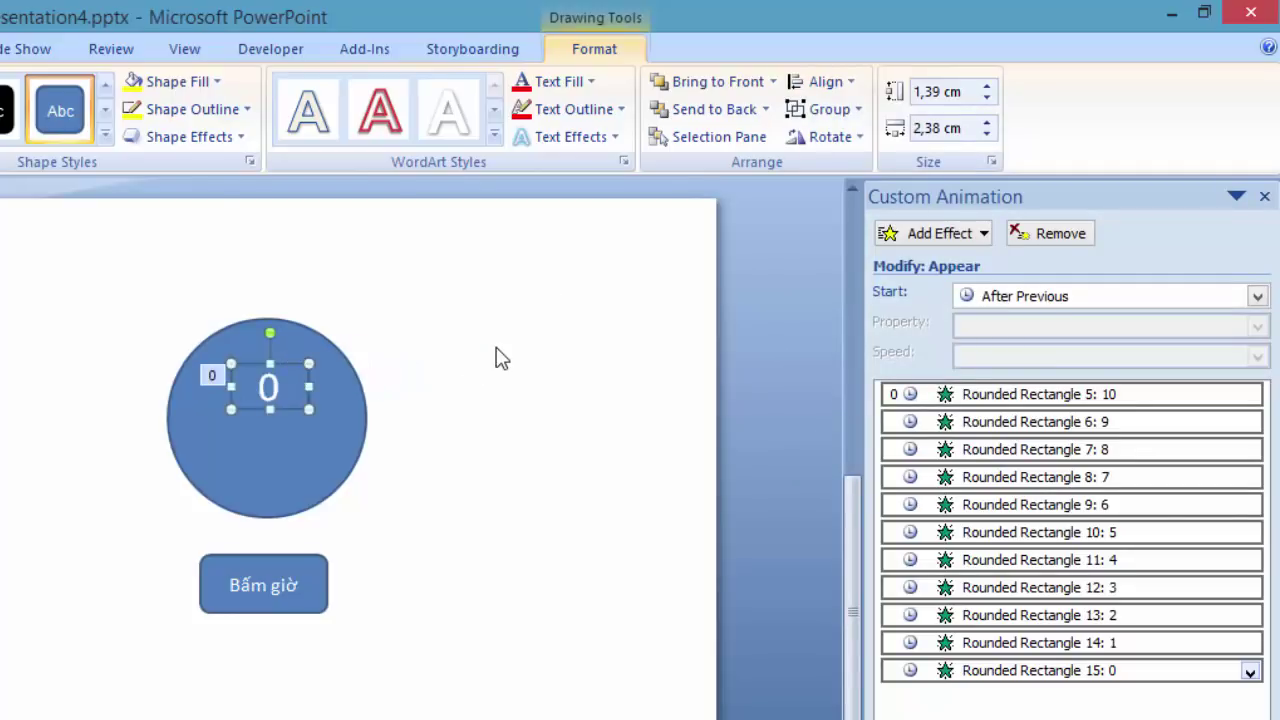
left_click(315, 570)
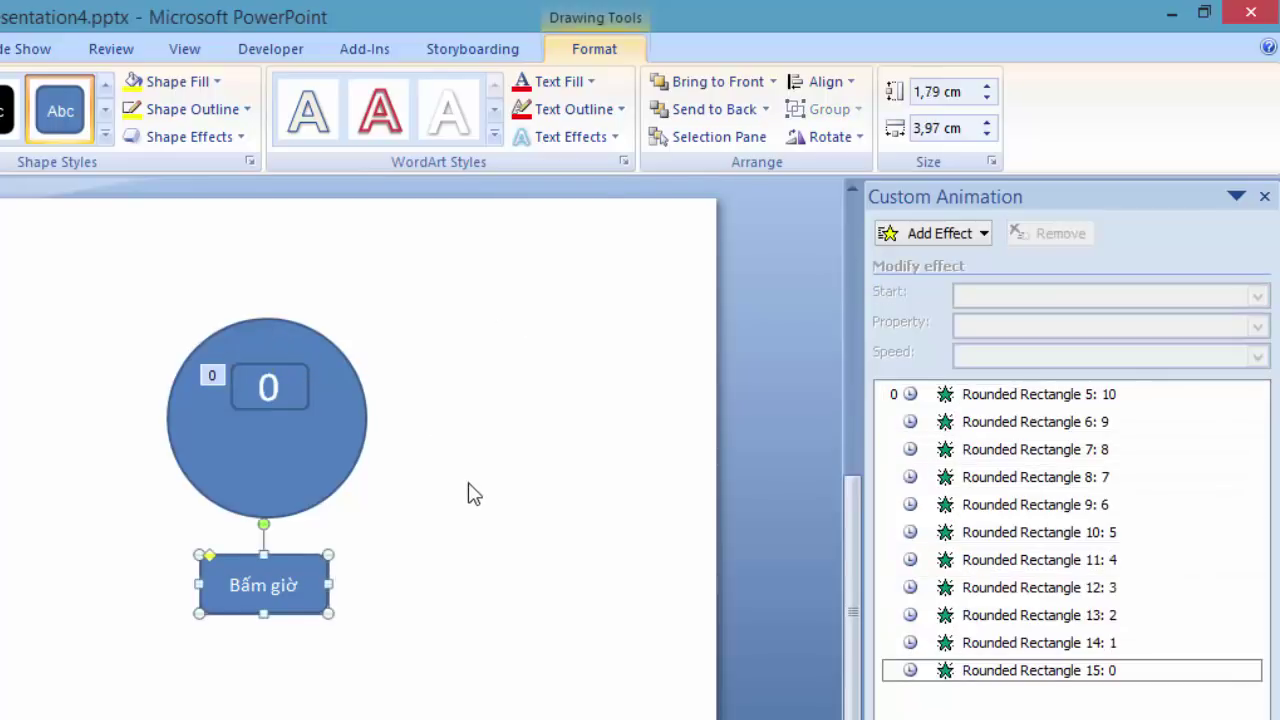
left_click(296, 390)
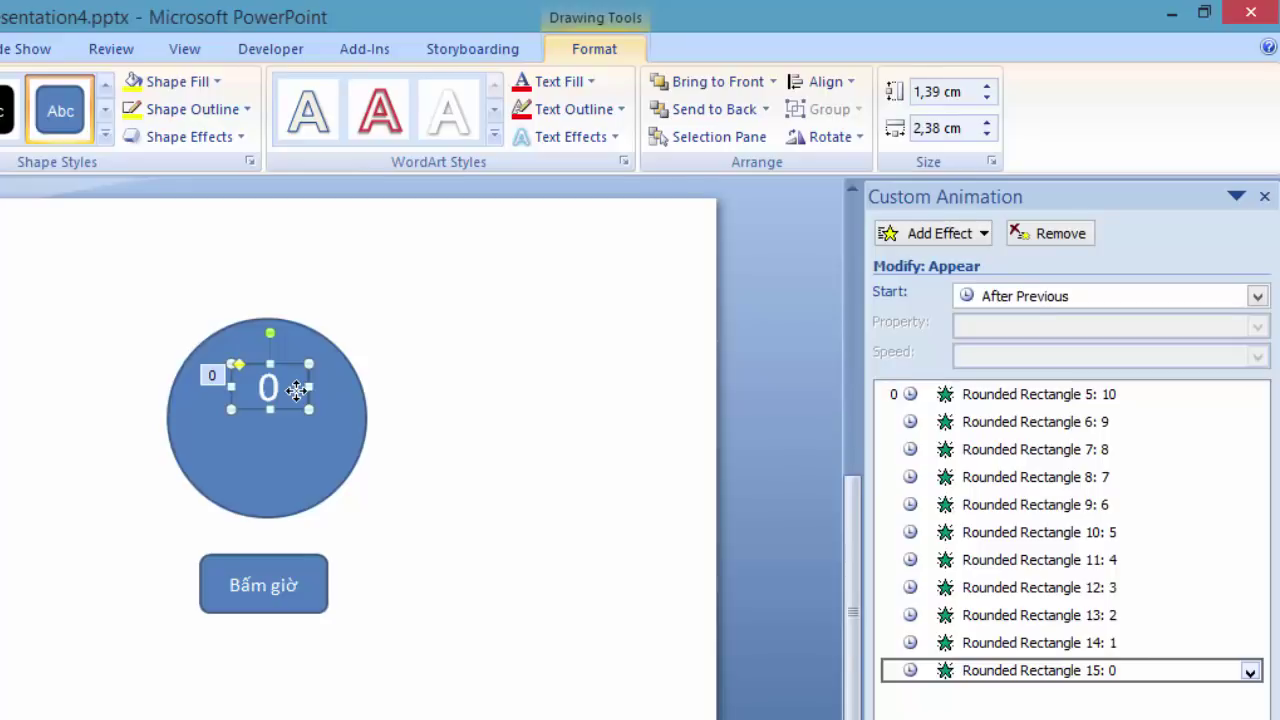
left_click(316, 578)
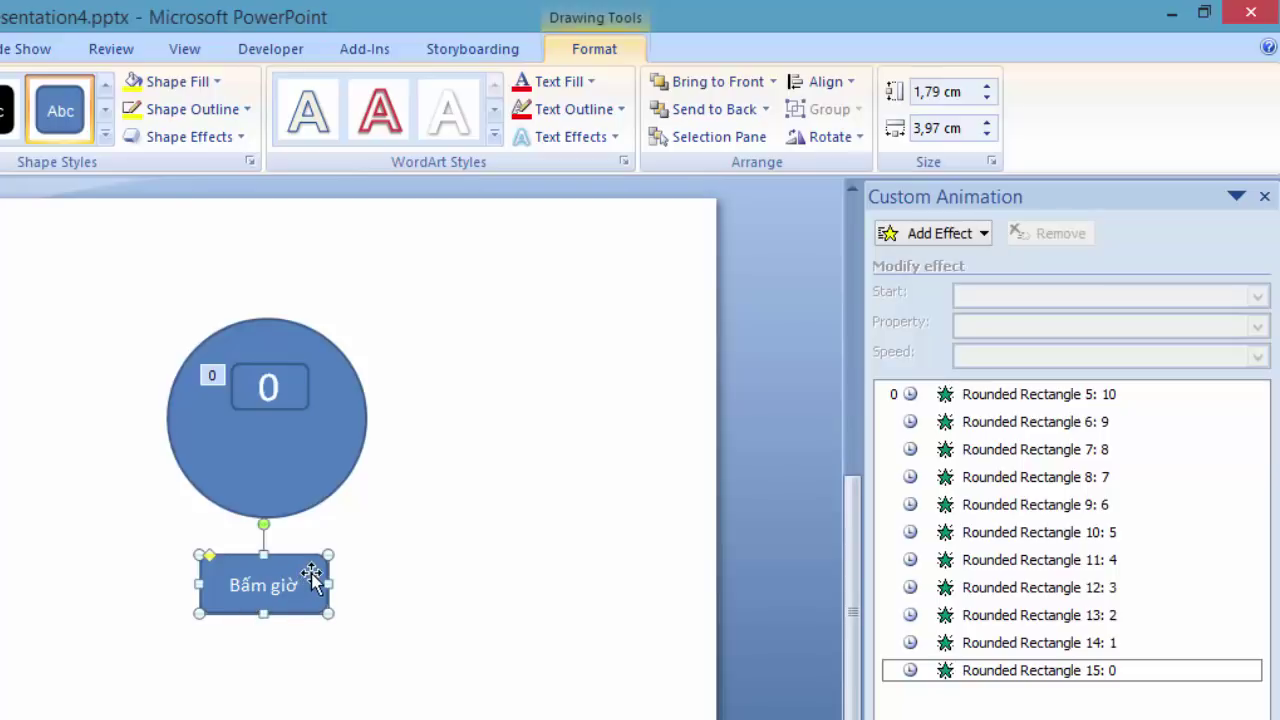
left_click_drag(1075, 452, 1088, 432)
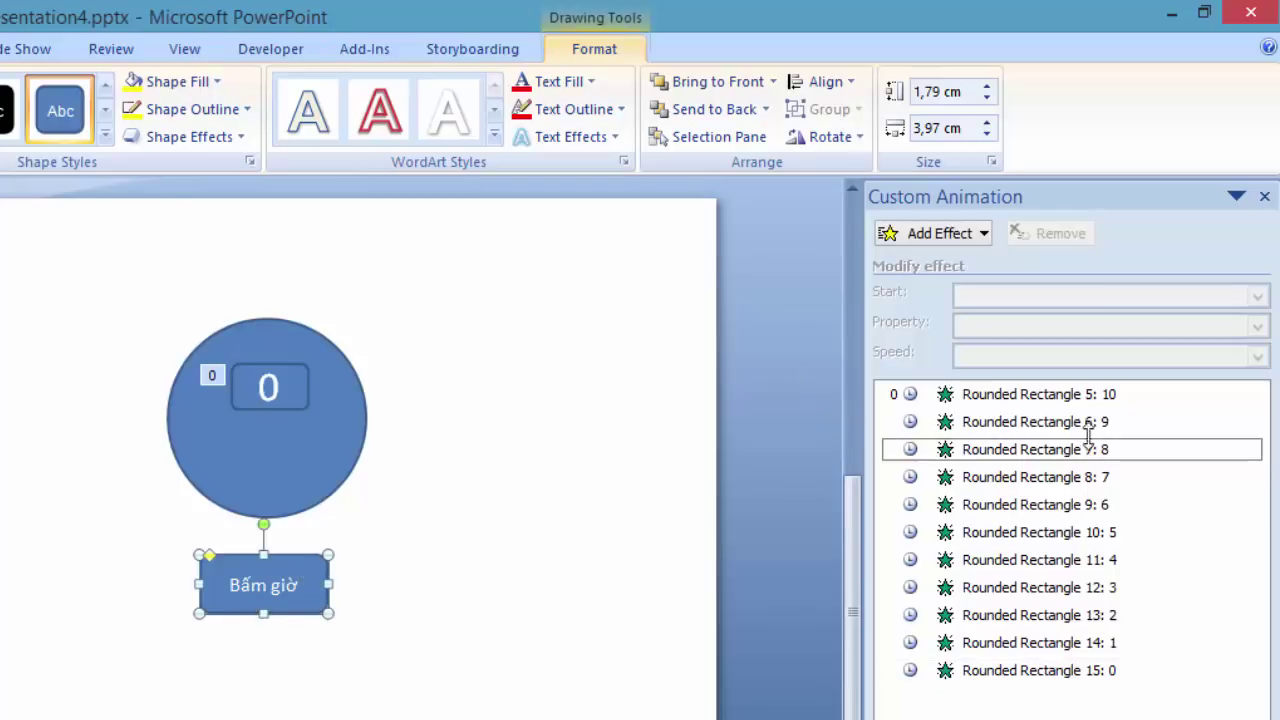
left_click(1089, 394)
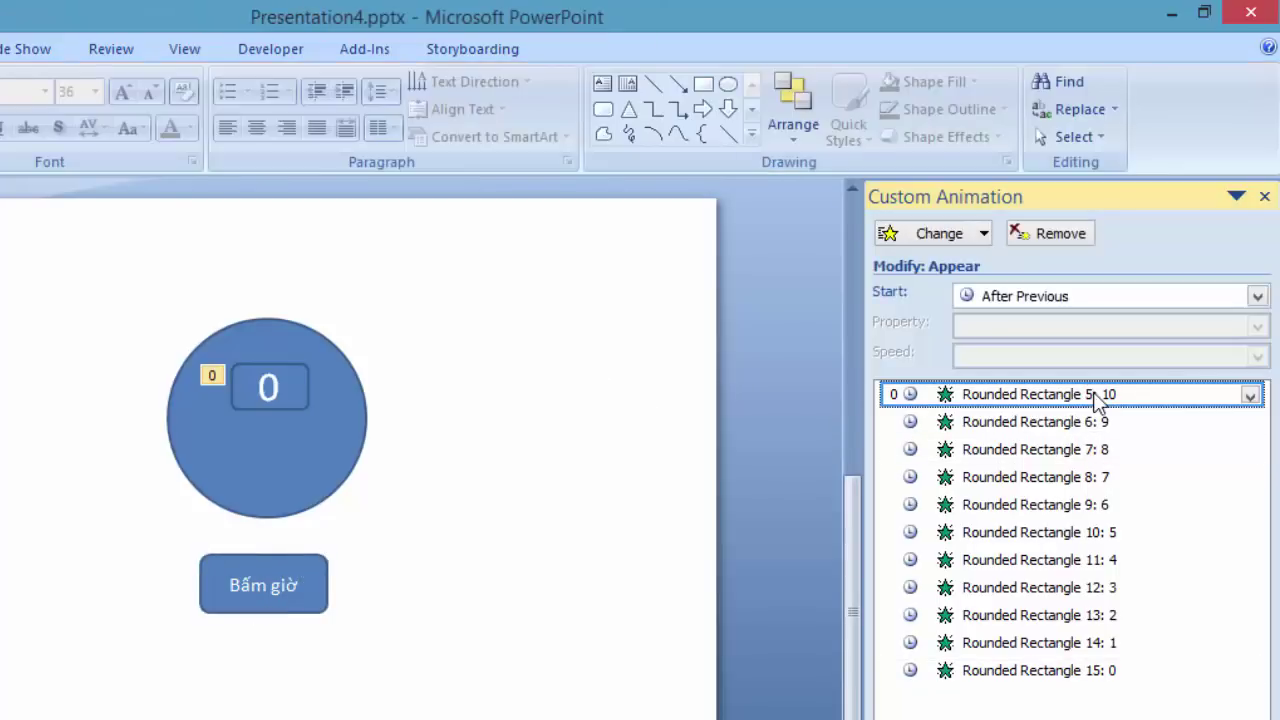
Step: Select all eleven countdown animations, 10 through 0, and bring up their Timing settings
left_click(1091, 668)
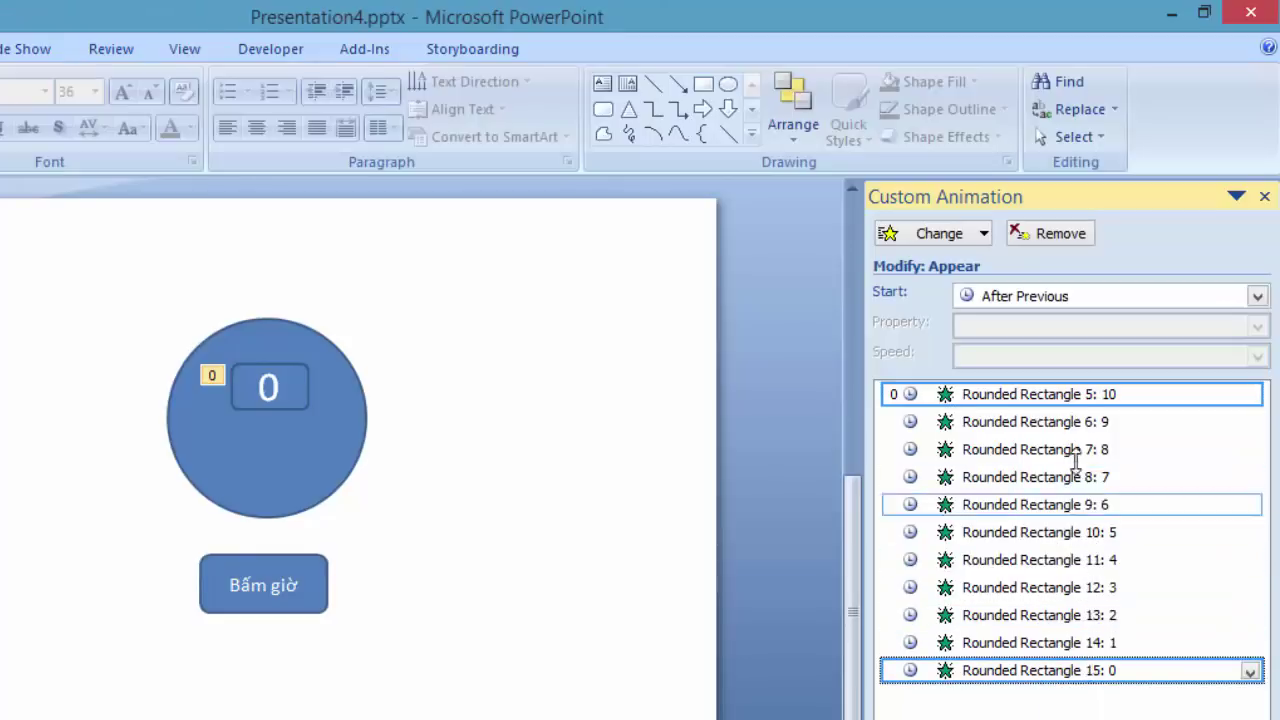
left_click(1069, 394)
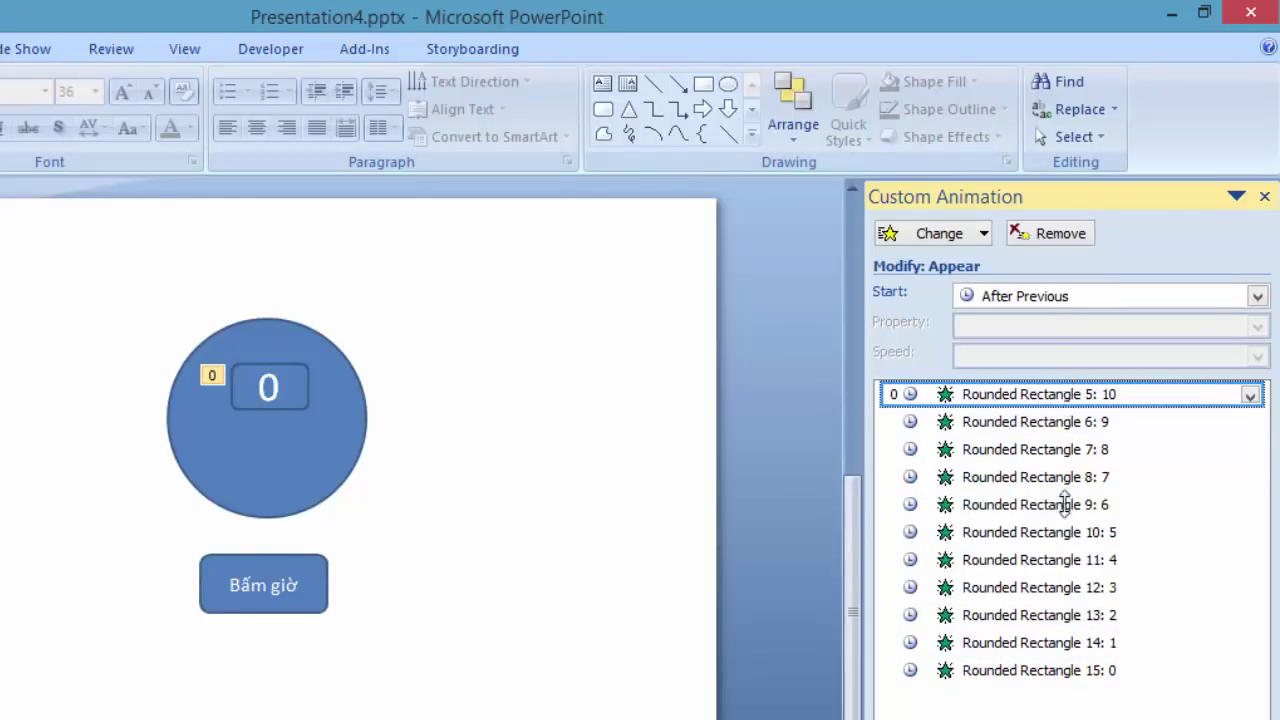
left_click(1071, 671, "shift")
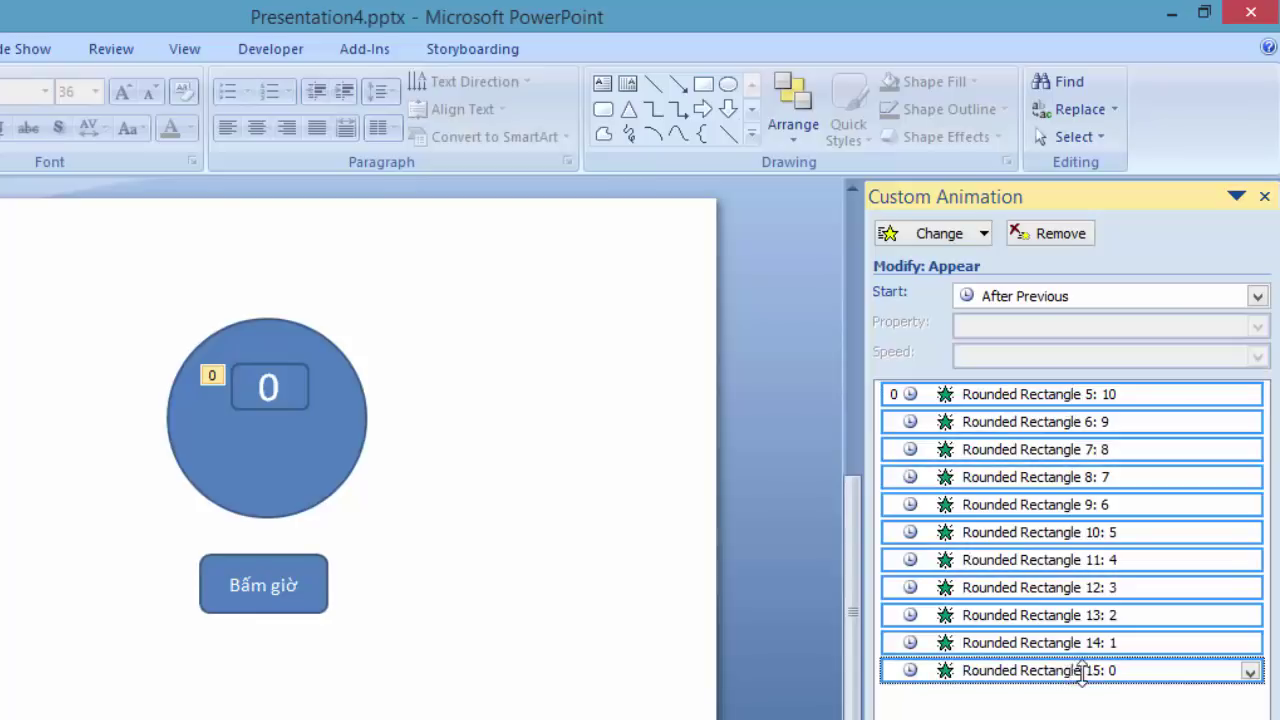
left_click(1249, 671)
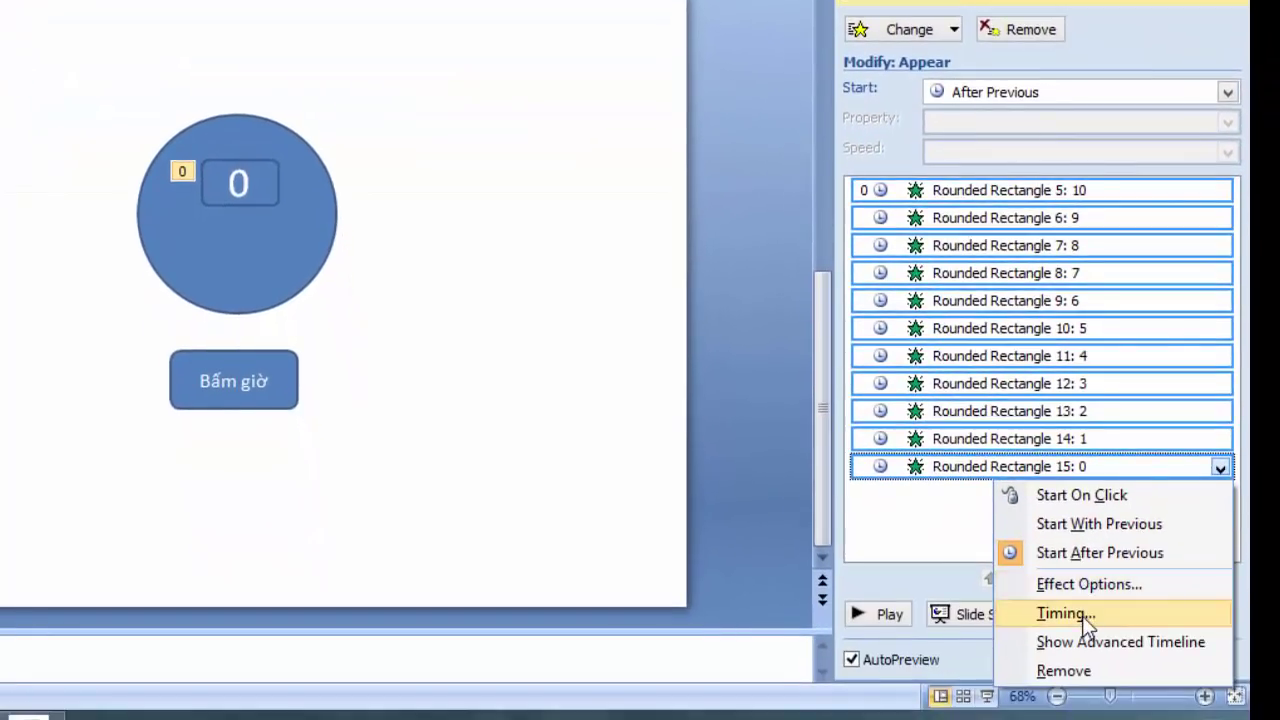
left_click(1082, 616)
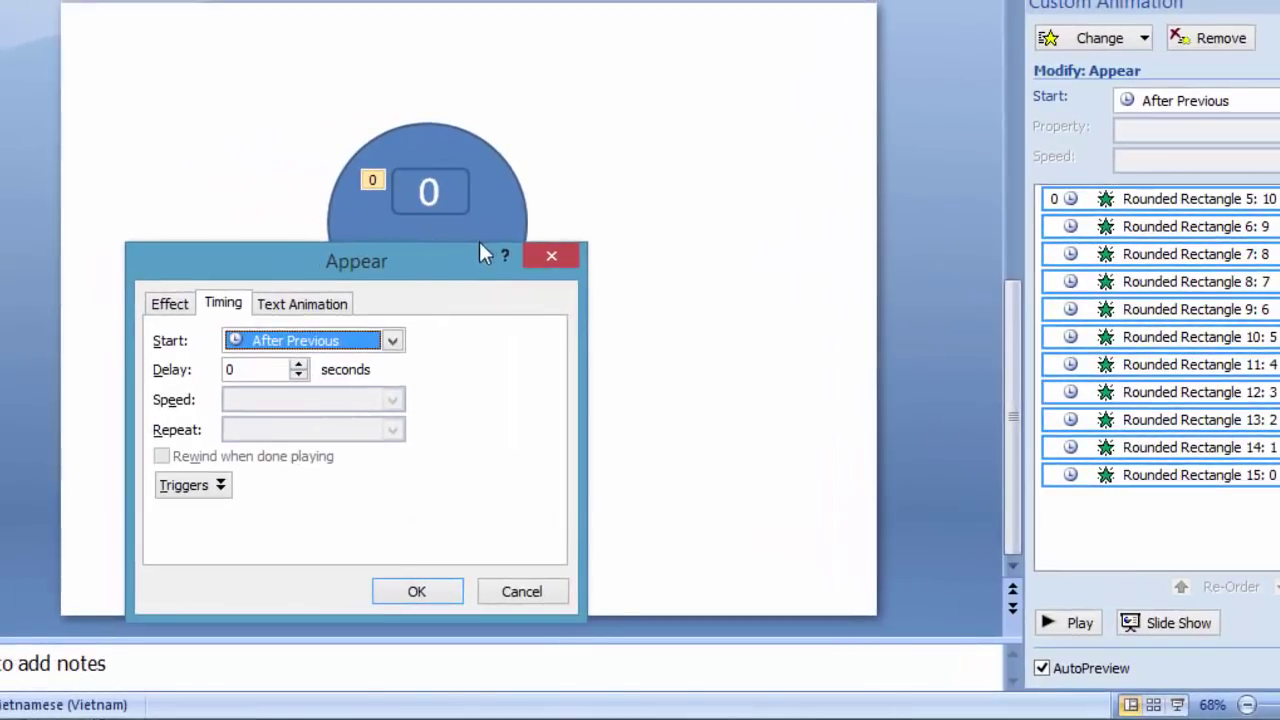
Step: Set the trigger to Start effect on click of Rounded Rectangle 4: Bấm giờ
mouse_move(480, 243)
left_mouse_down()
mouse_move(520, 188)
mouse_move(496, 239)
left_mouse_up()
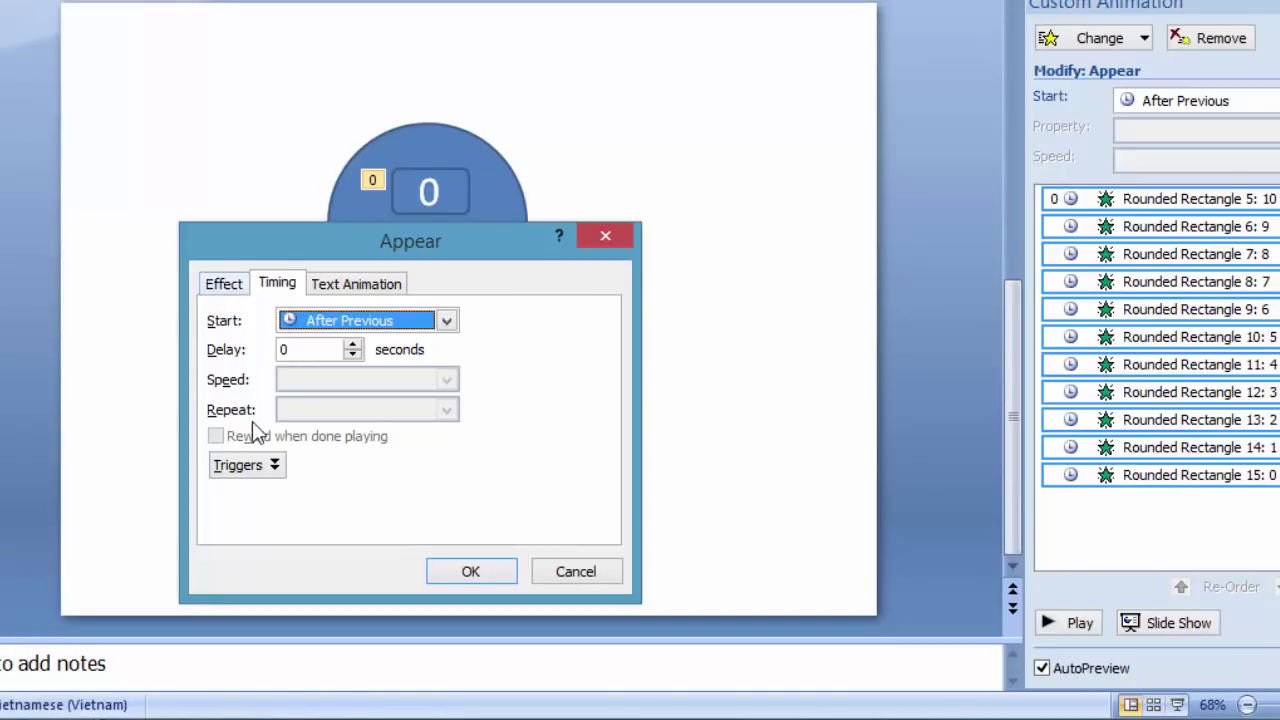
left_click(272, 466)
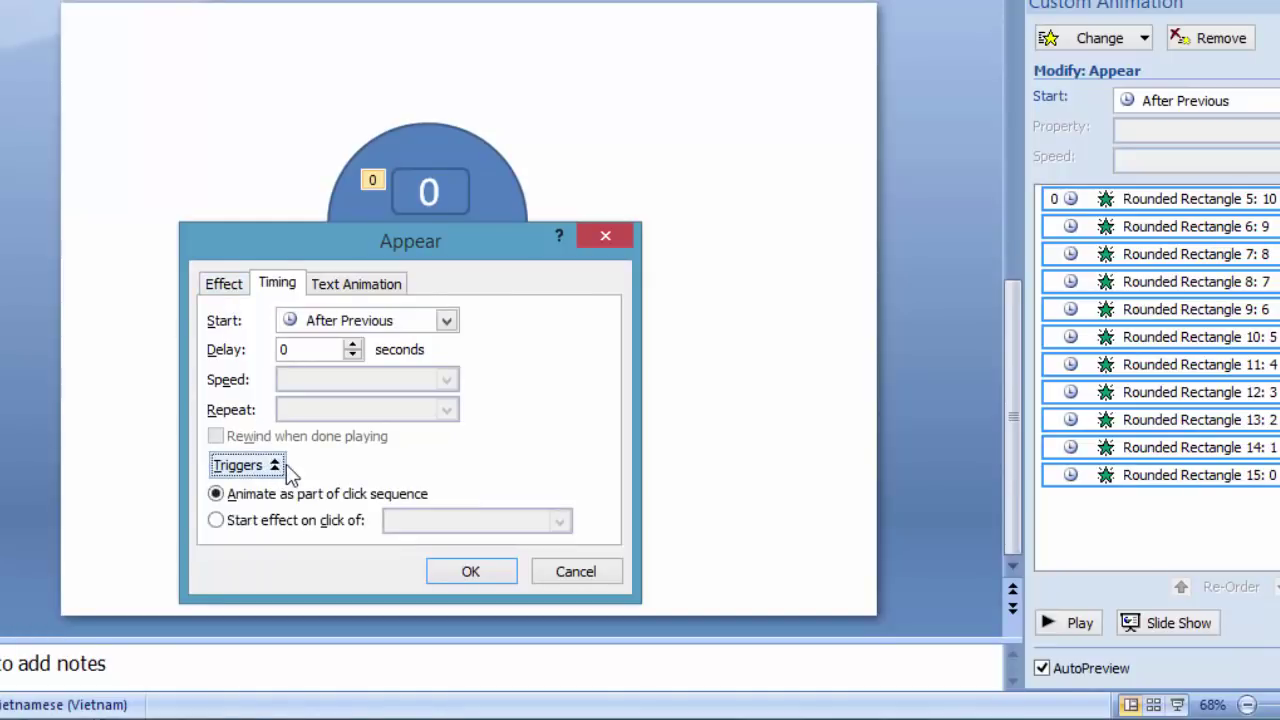
left_click(310, 522)
left_click(560, 522)
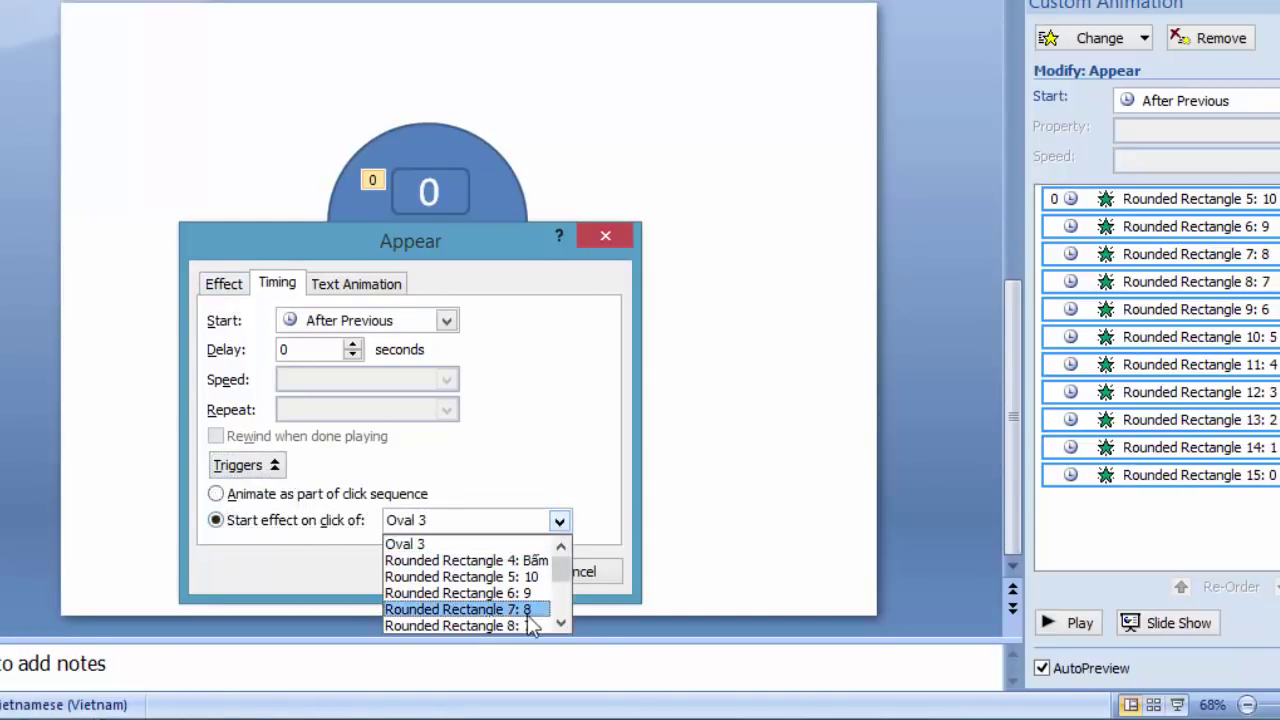
left_click(561, 624)
left_click_drag(565, 612, 565, 556)
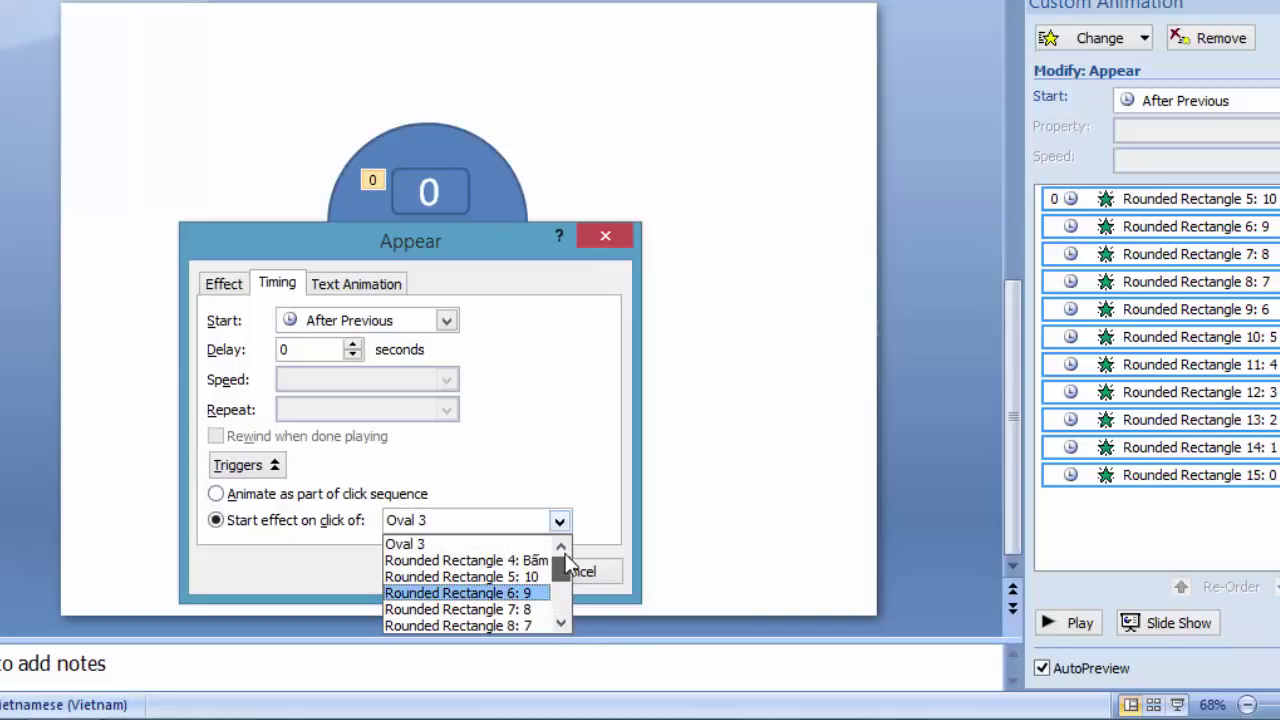
left_click(529, 561)
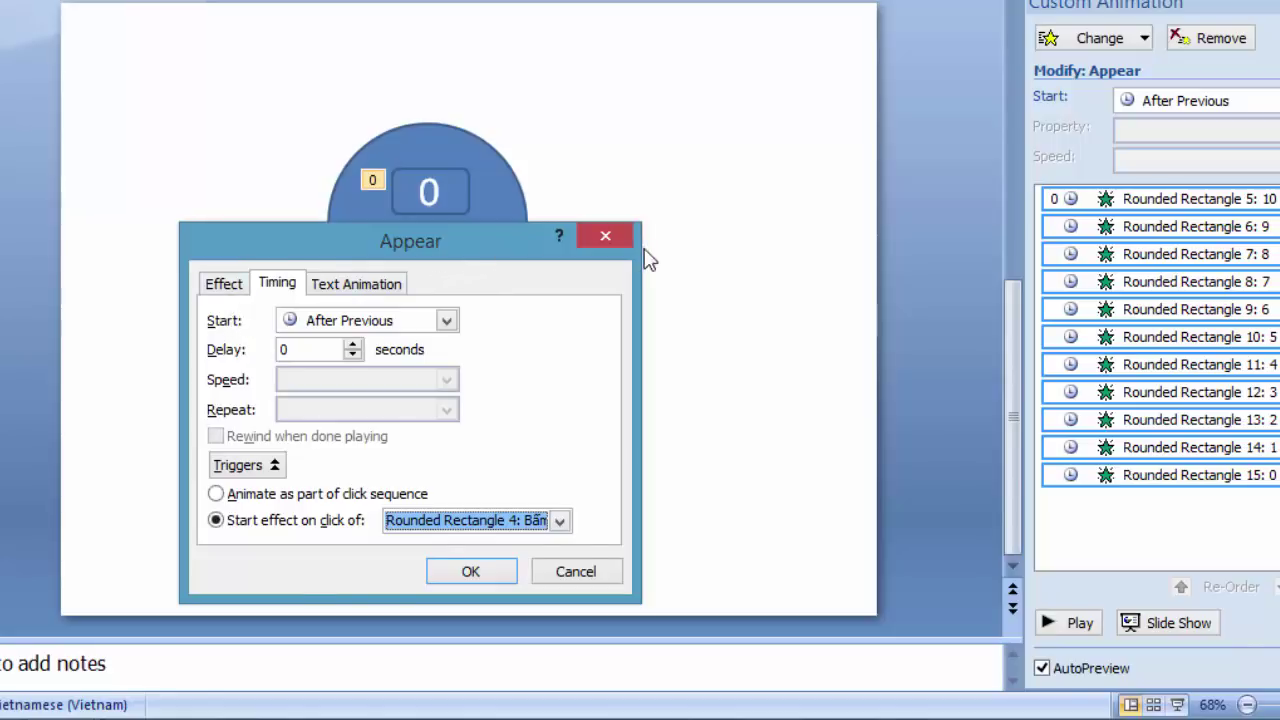
left_click_drag(500, 258, 688, 258)
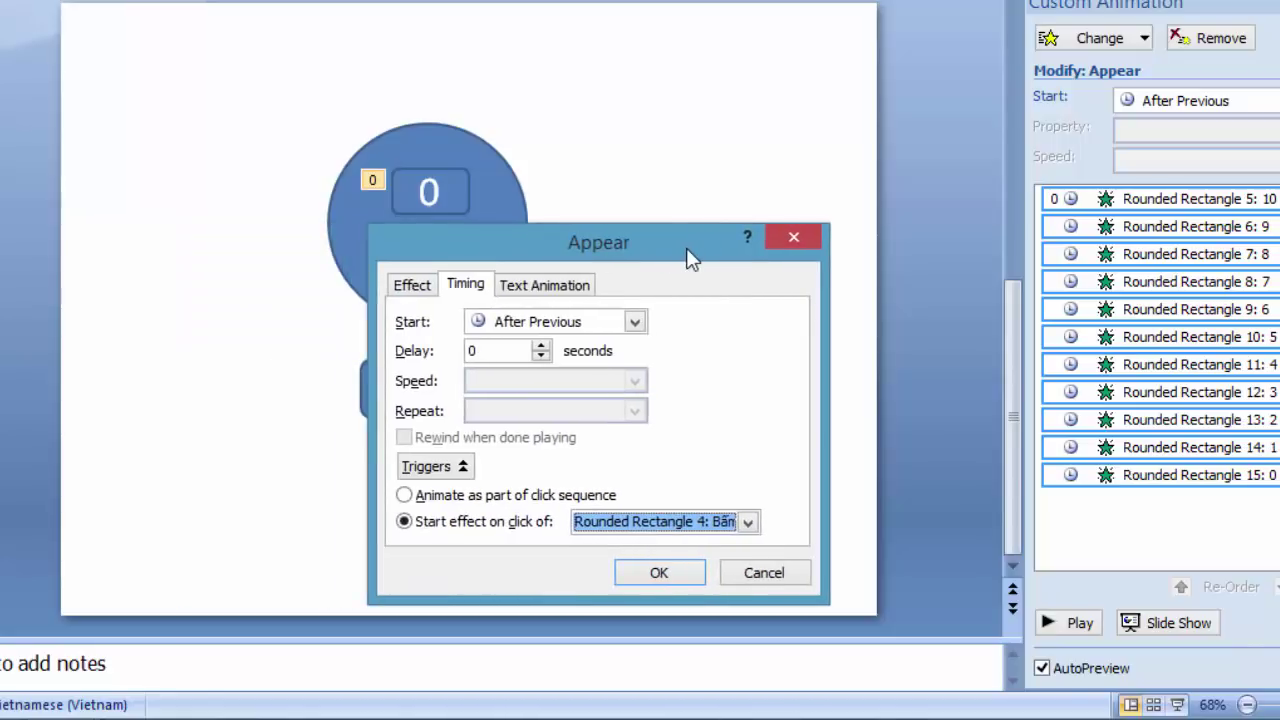
Step: Set the Appear effect's sound to Click, then choose Other Sound… to browse for a file
left_click(419, 290)
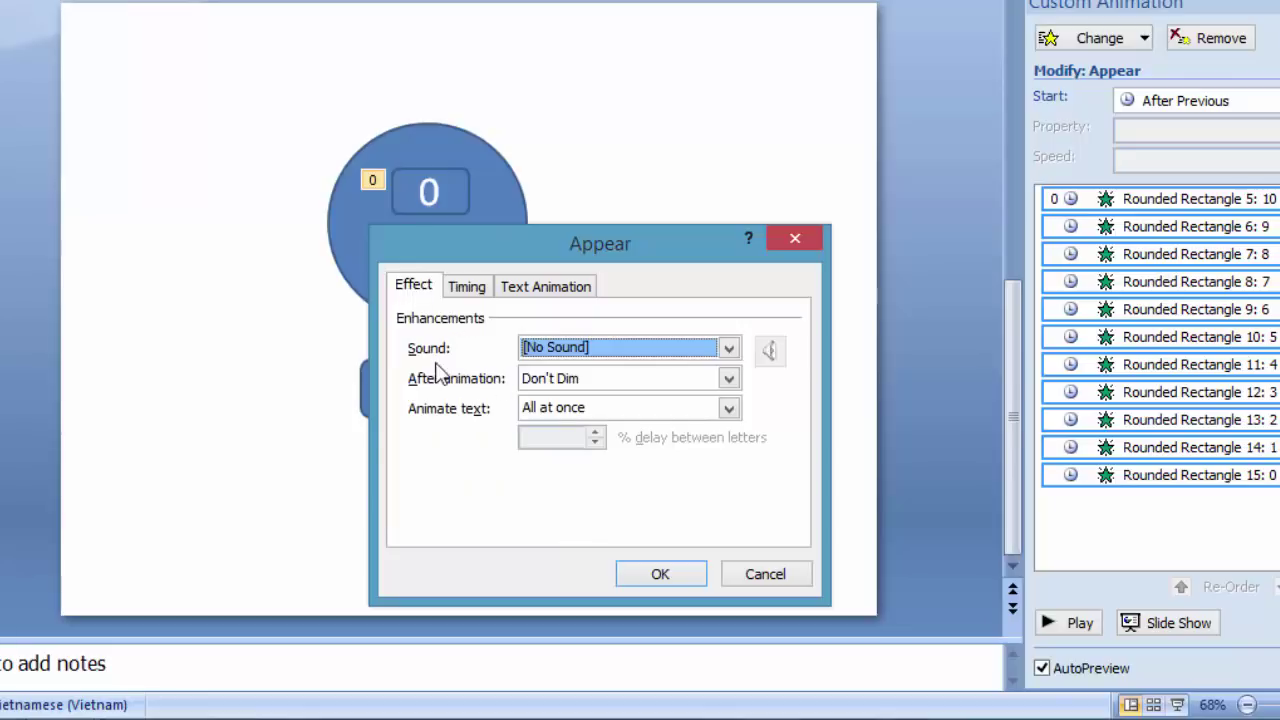
left_click(729, 348)
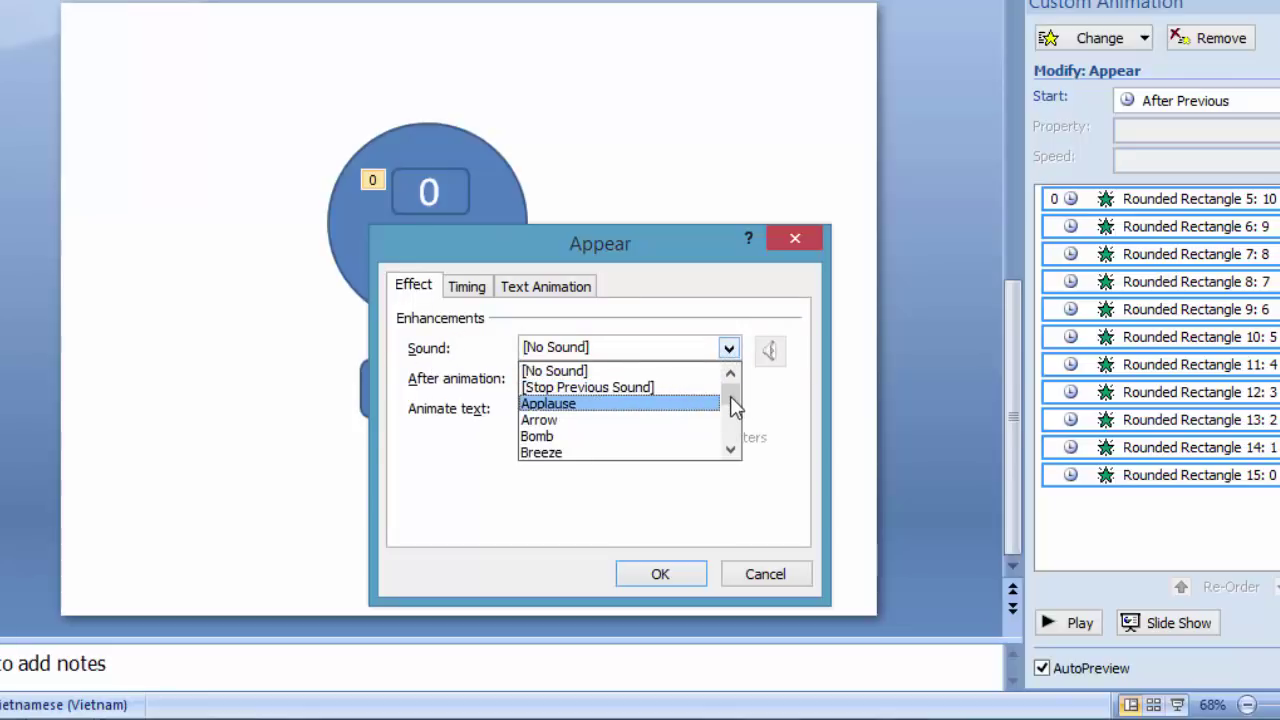
left_click_drag(730, 396, 729, 410)
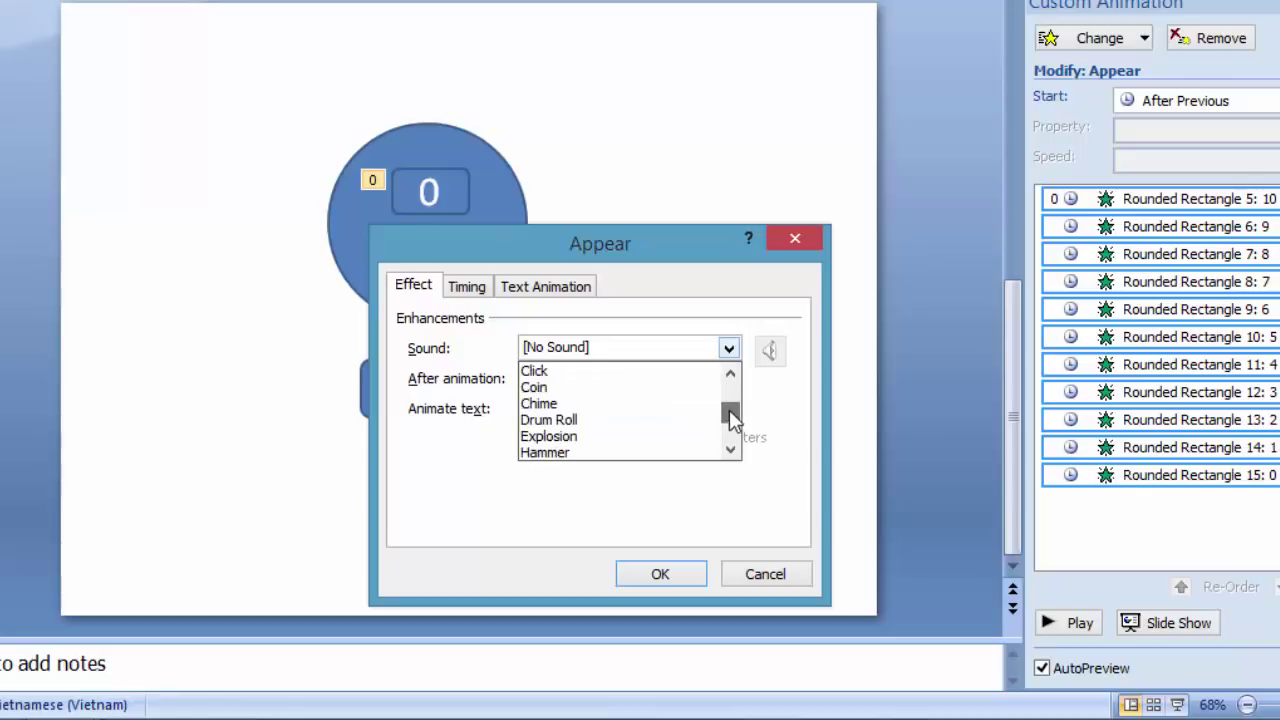
left_click(562, 373)
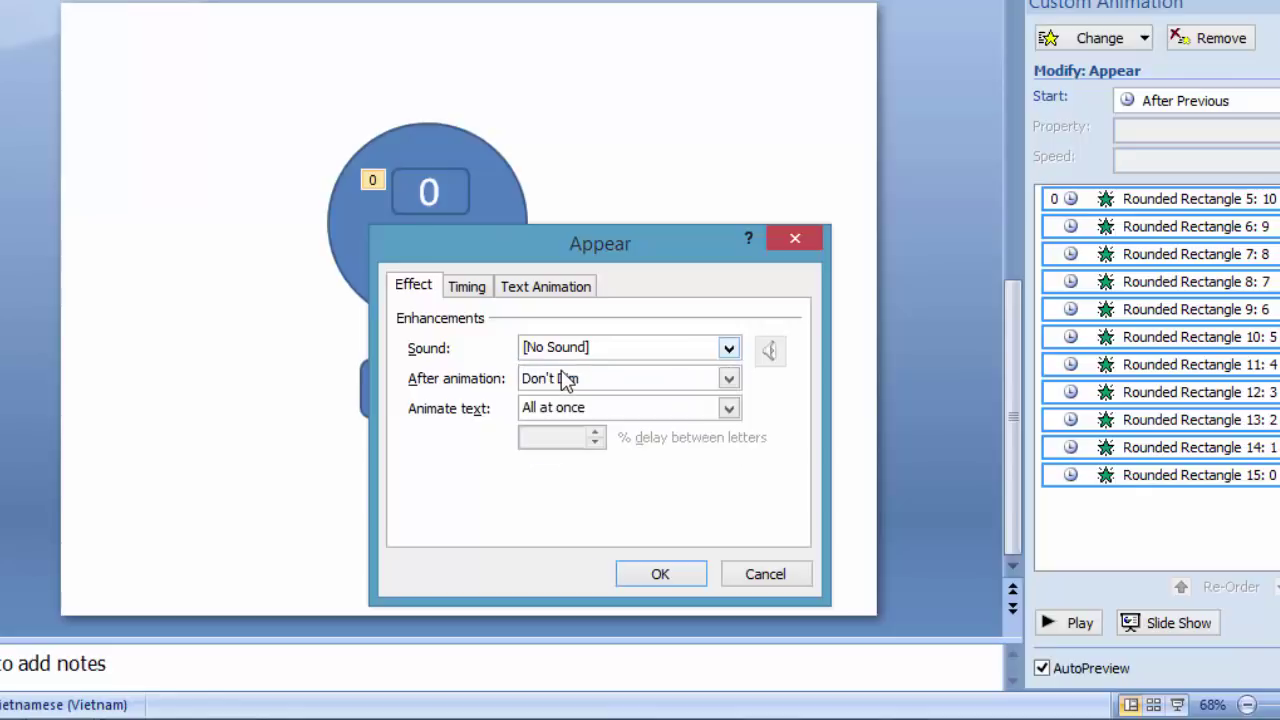
left_click(728, 352)
left_click_drag(730, 416, 736, 437)
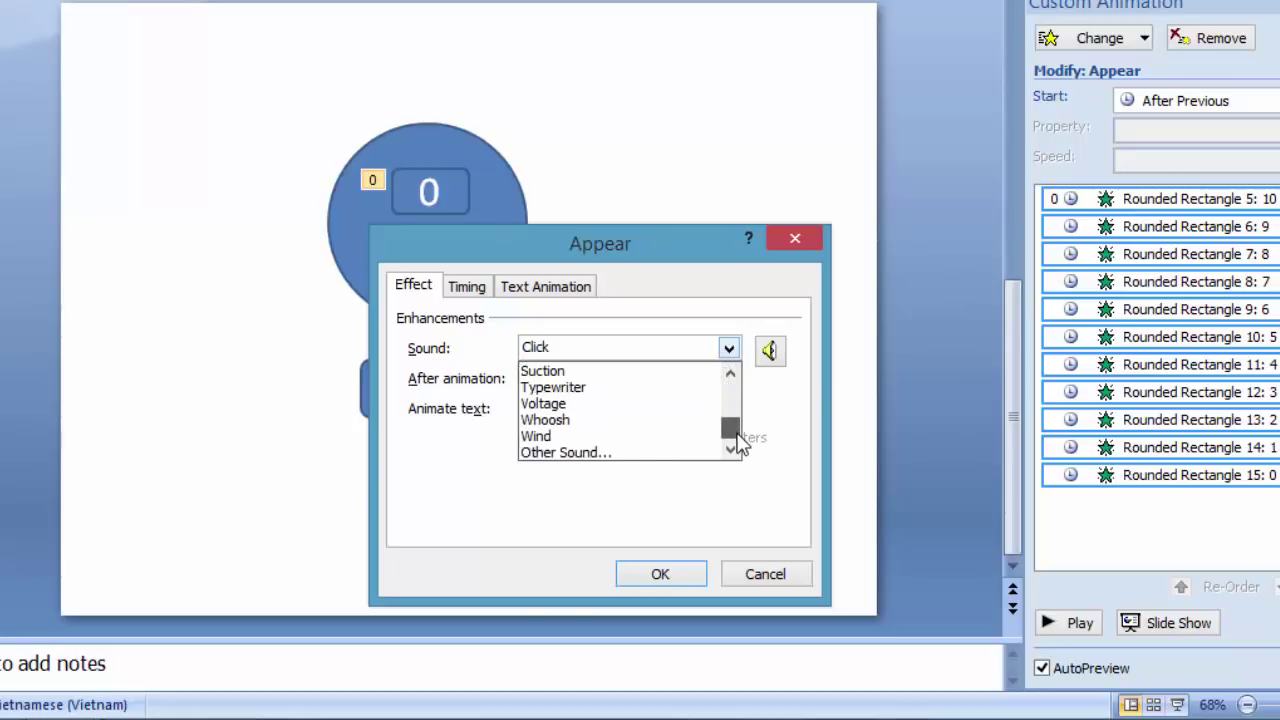
left_click(583, 454)
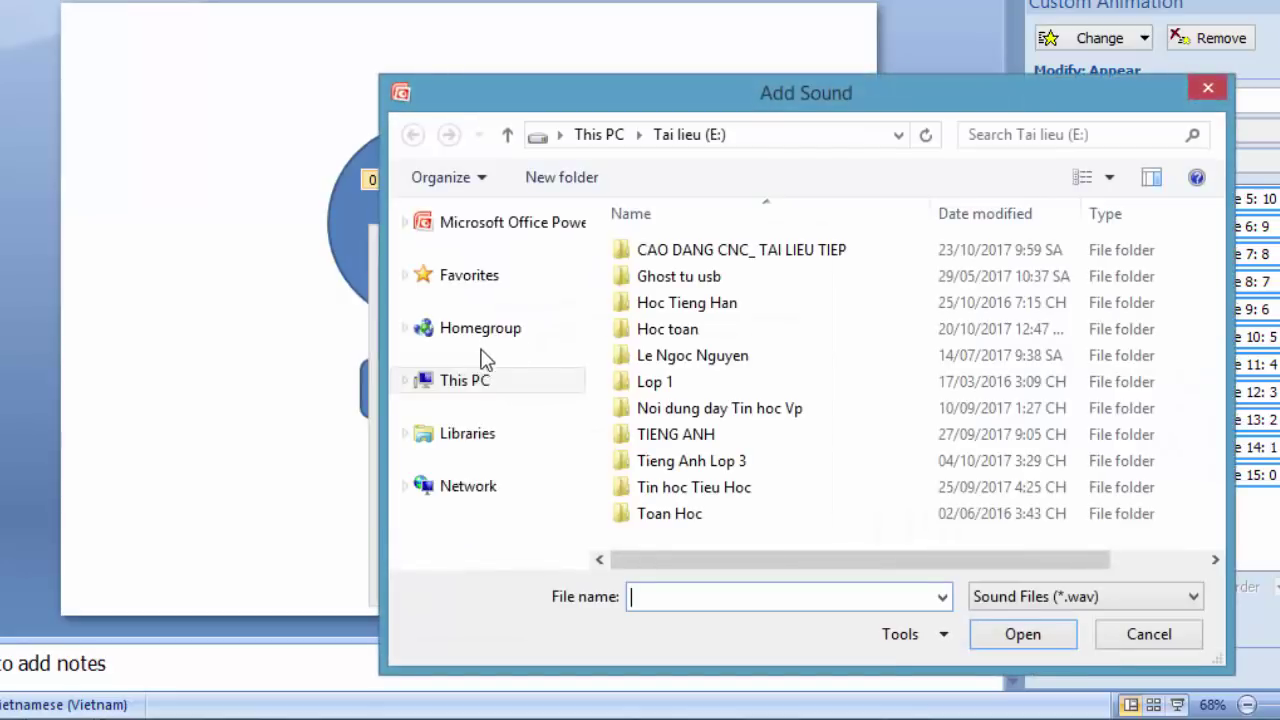
Step: Move the Add Sound browser aside and cancel it, keeping Click as the sound
left_click_drag(949, 112, 821, 87)
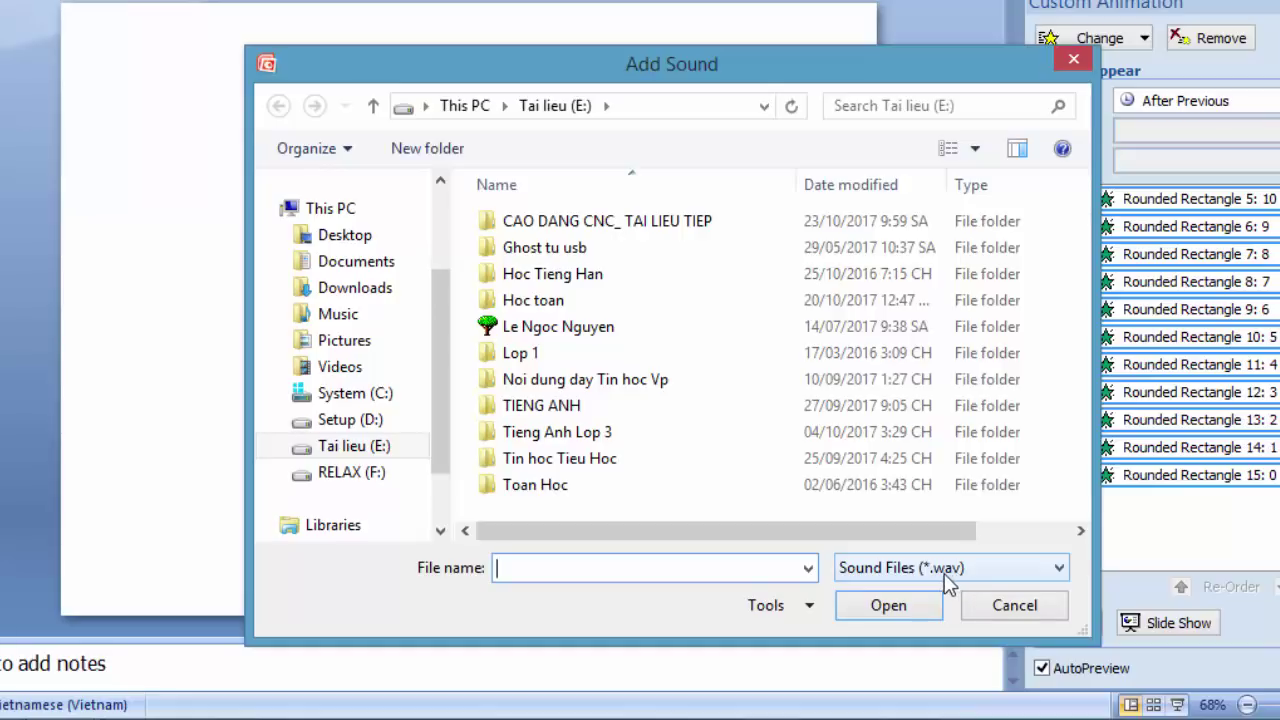
left_click(1014, 605)
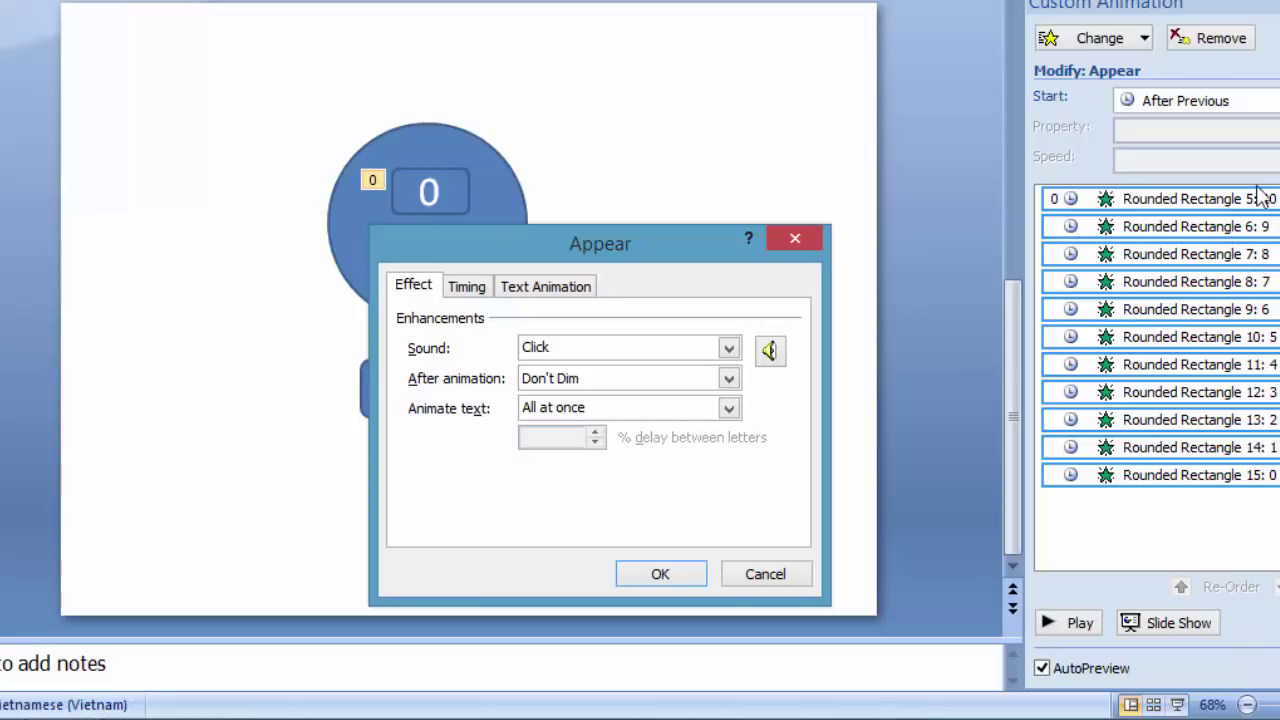
Step: Apply the effect settings and test in a slide show that Bấm giờ reveals the numbers
left_click(660, 573)
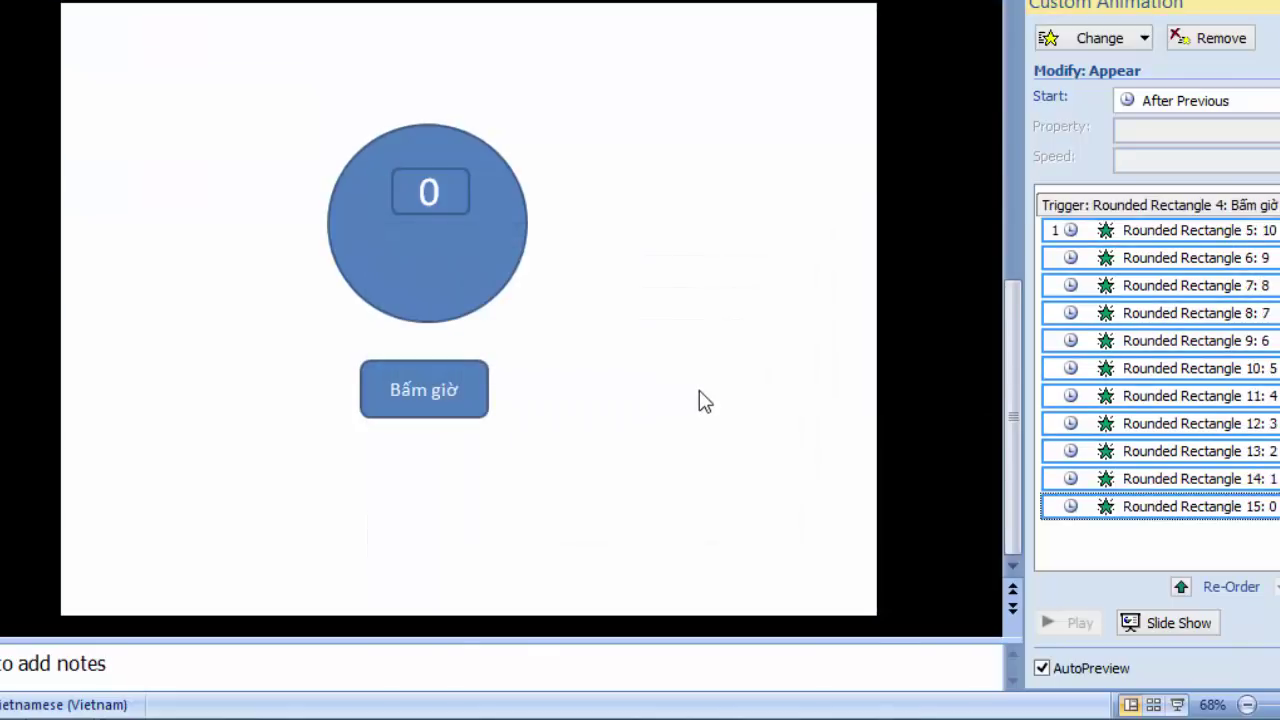
left_click(462, 174)
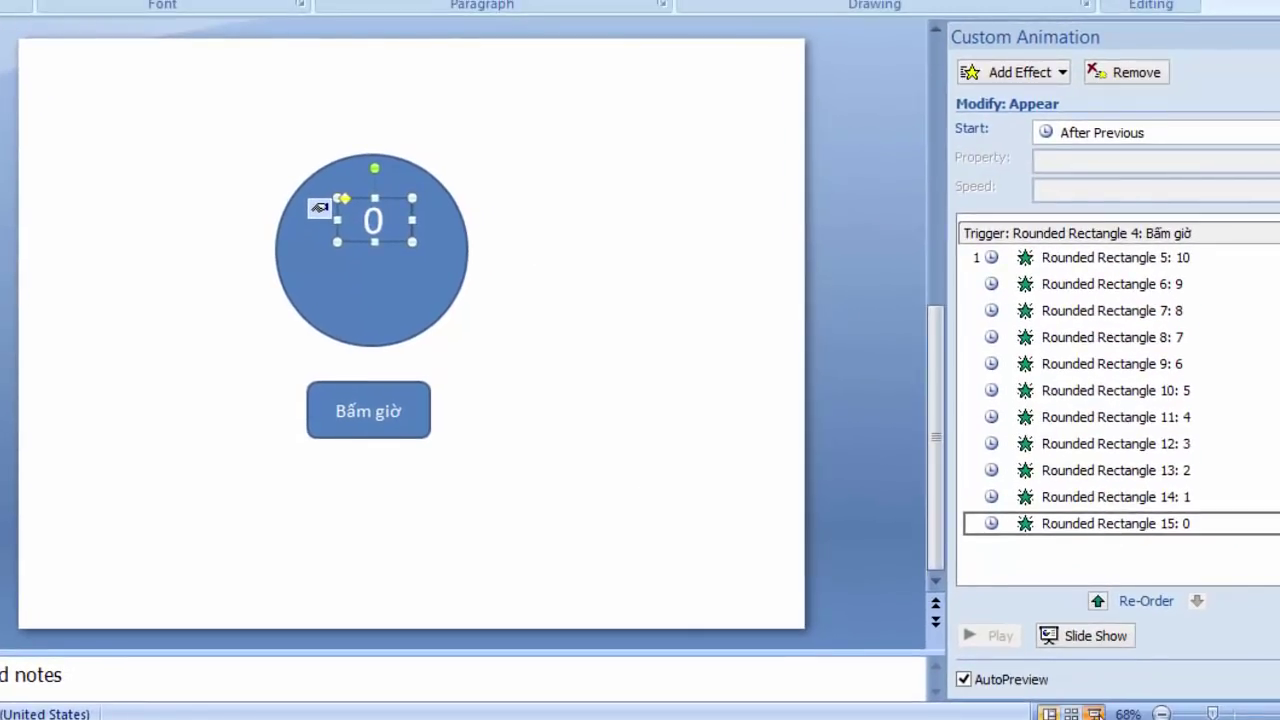
left_click(1094, 713)
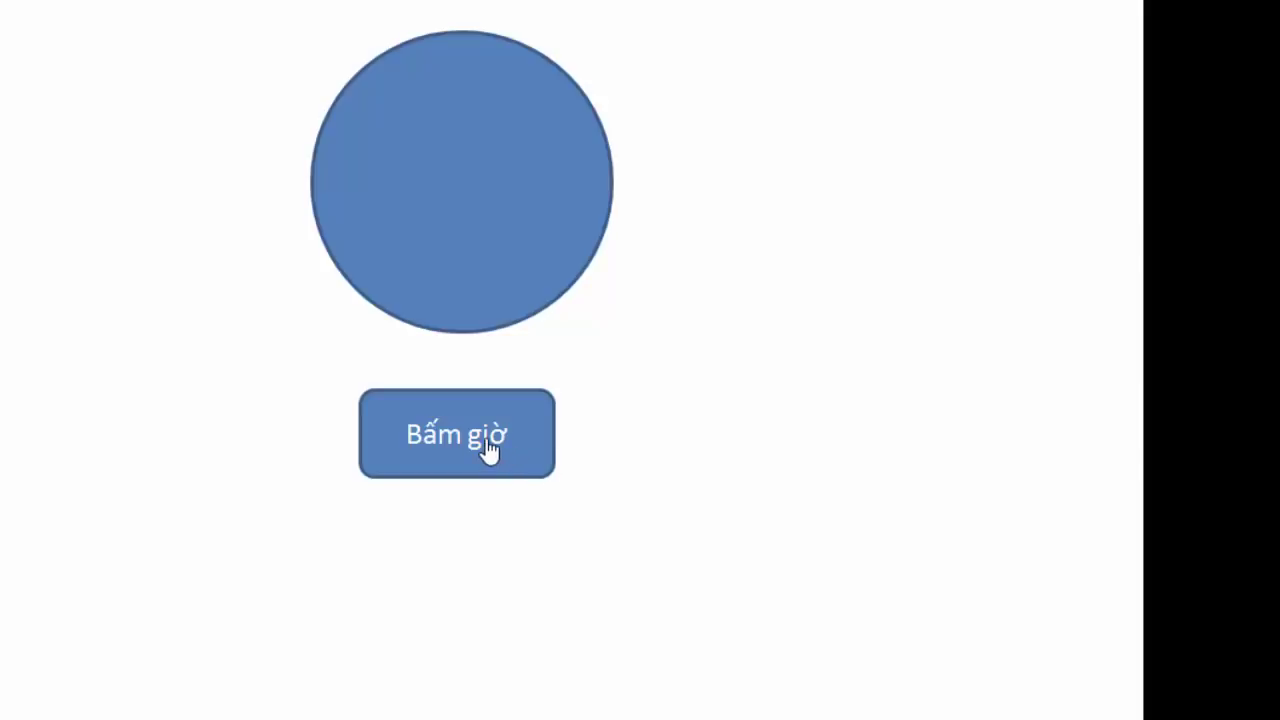
left_click(487, 449)
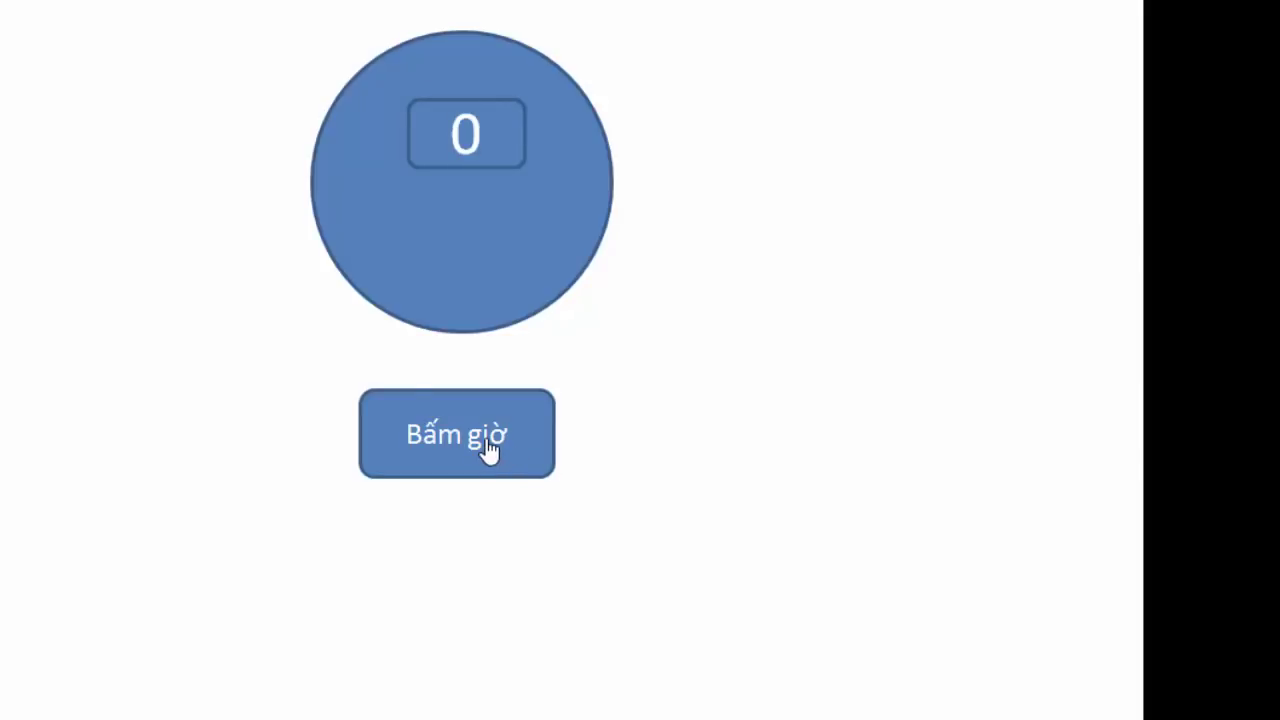
key("Escape")
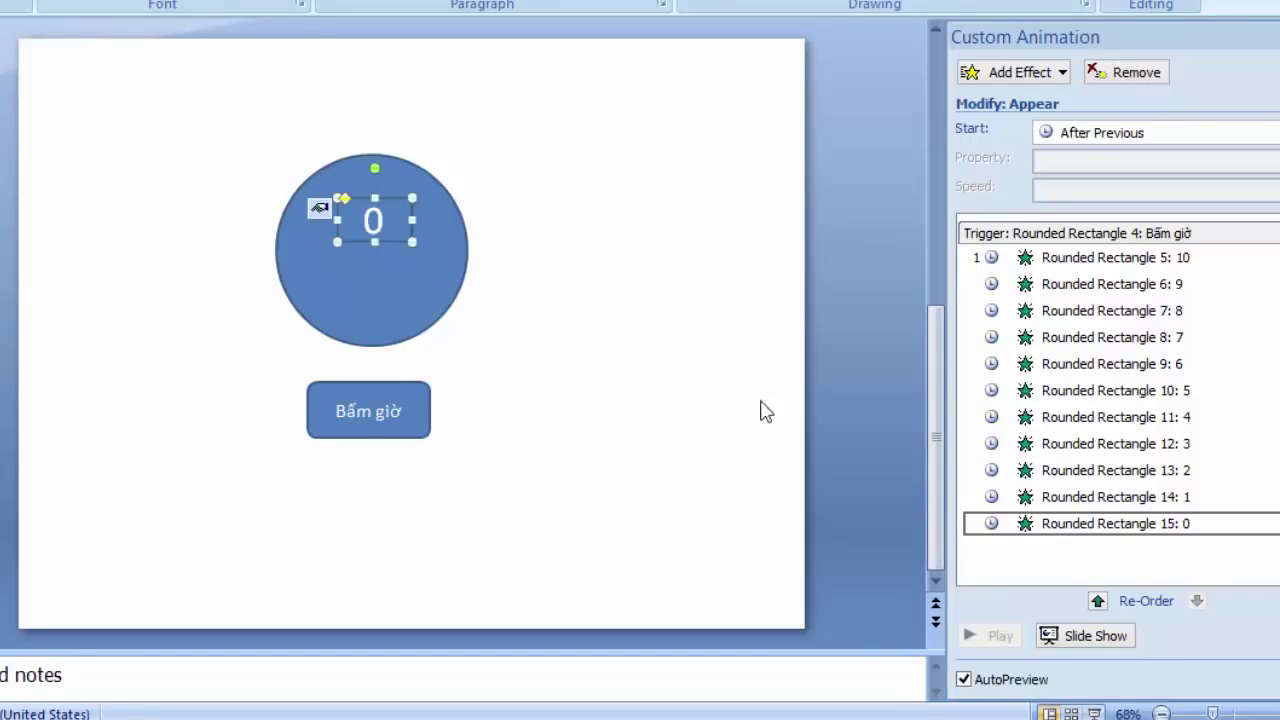
left_click(1155, 258)
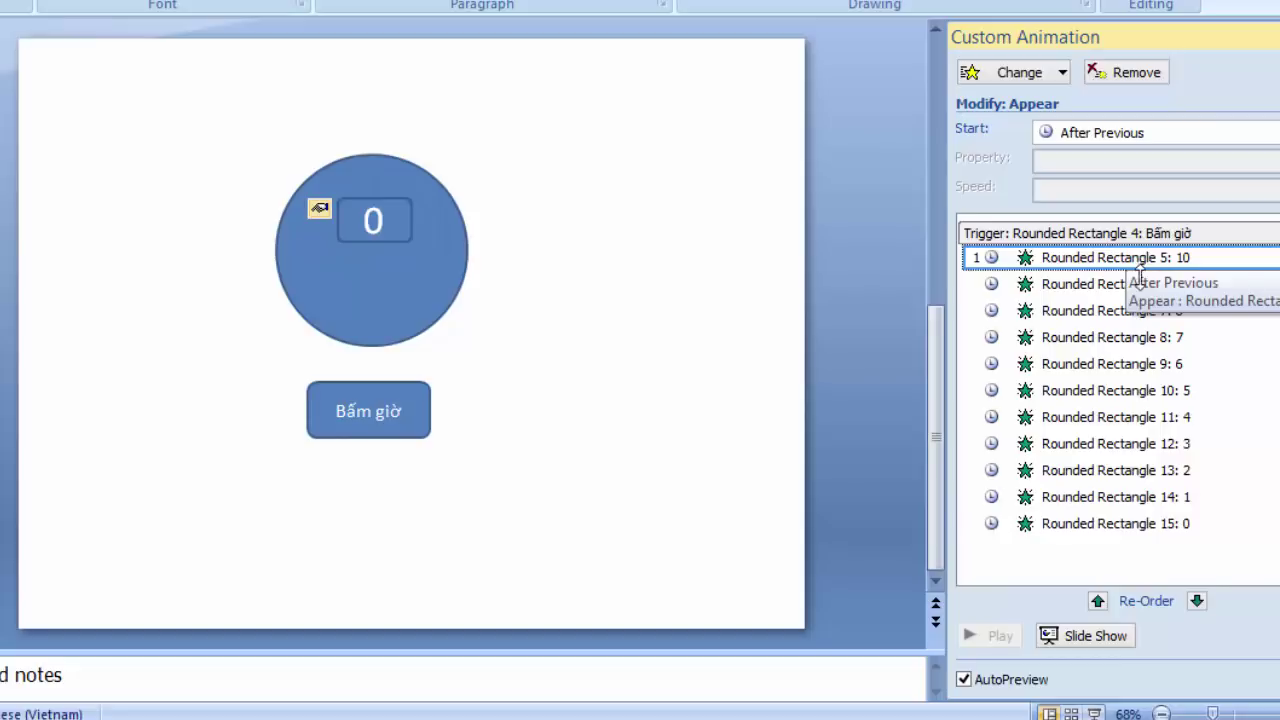
Step: Give all countdown animations a 1-second delay, then run the slide show and press Bấm giờ
left_click(1166, 526, "shift")
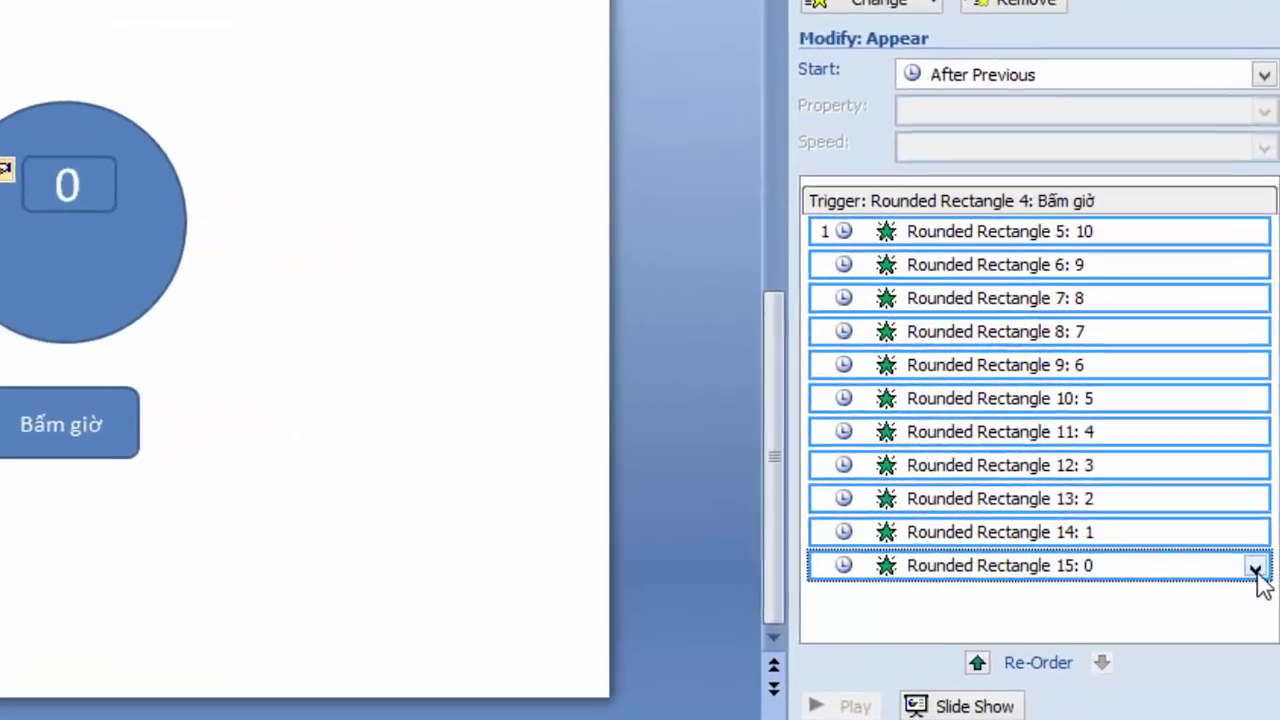
left_click(1242, 576)
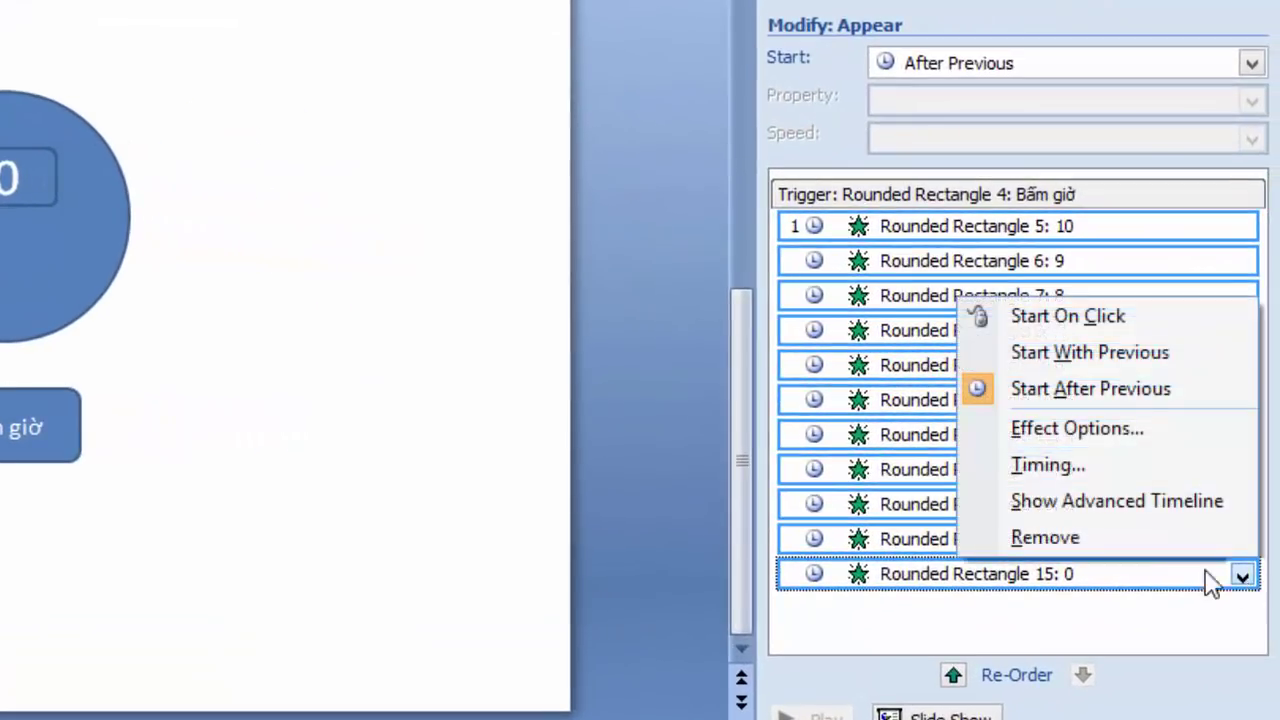
left_click(1078, 467)
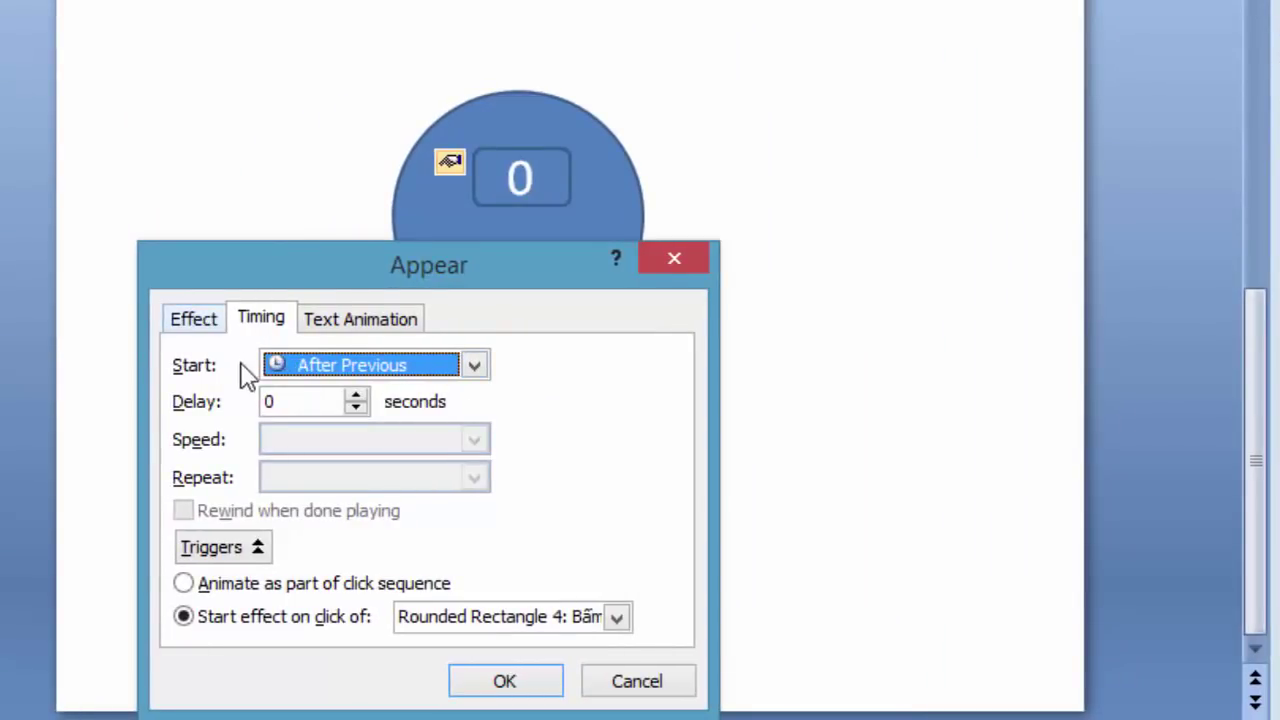
left_click(276, 402)
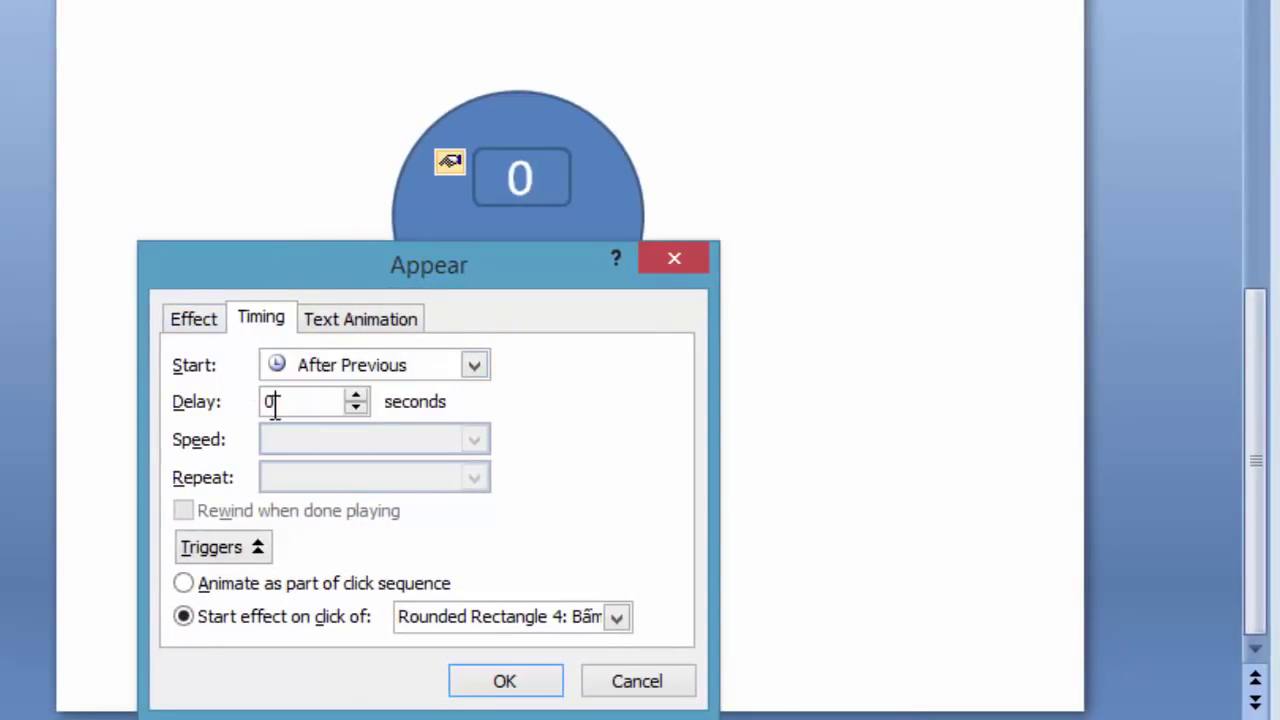
double_click(276, 410)
type("1")
left_click(510, 682)
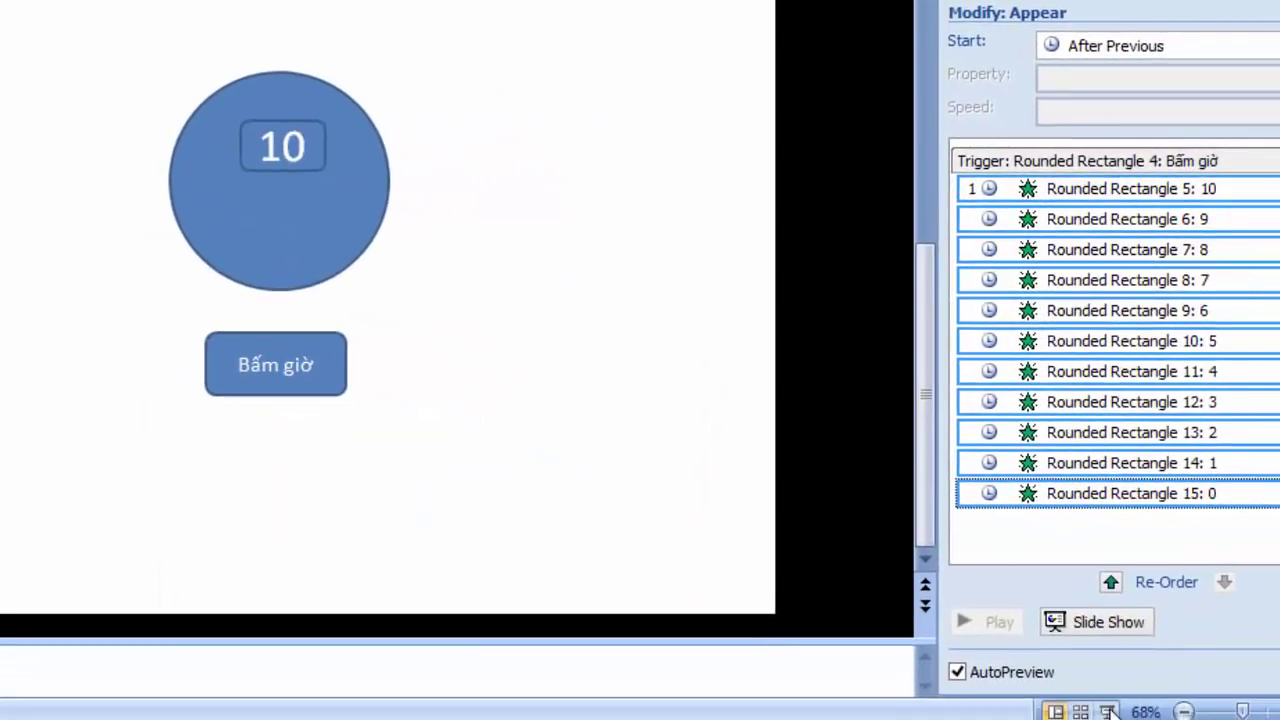
left_click(1108, 712)
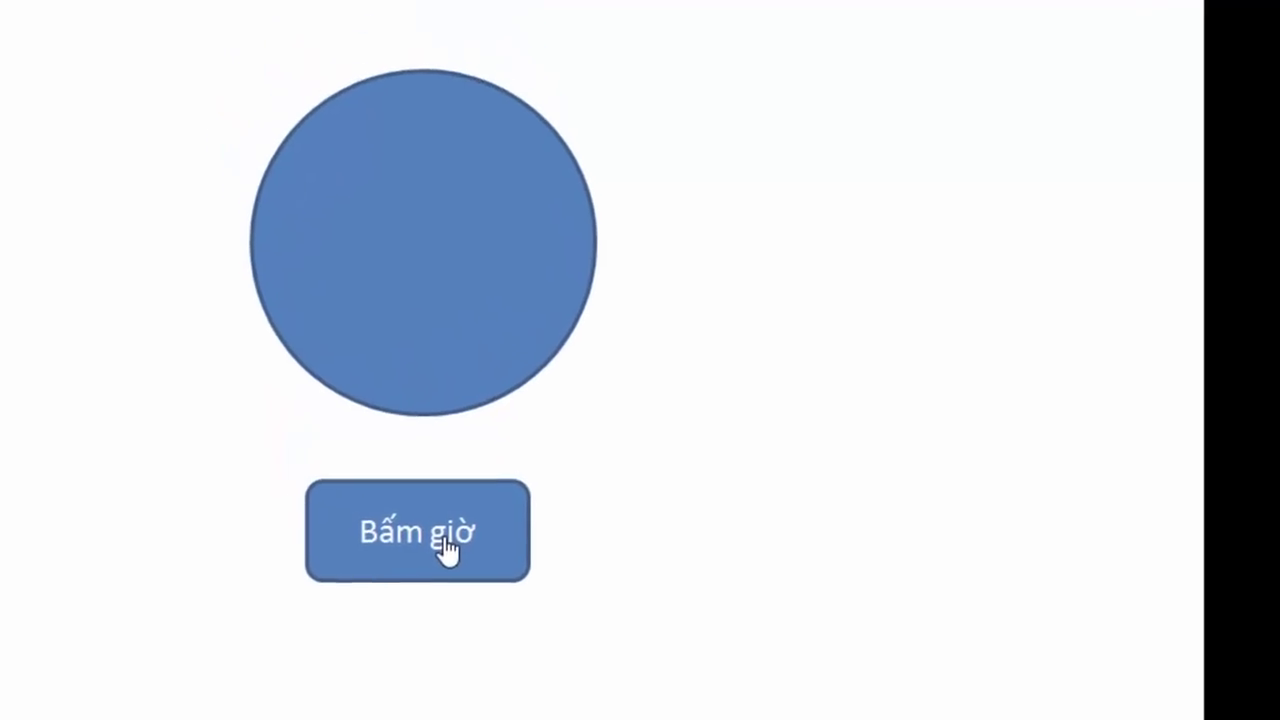
left_click(446, 550)
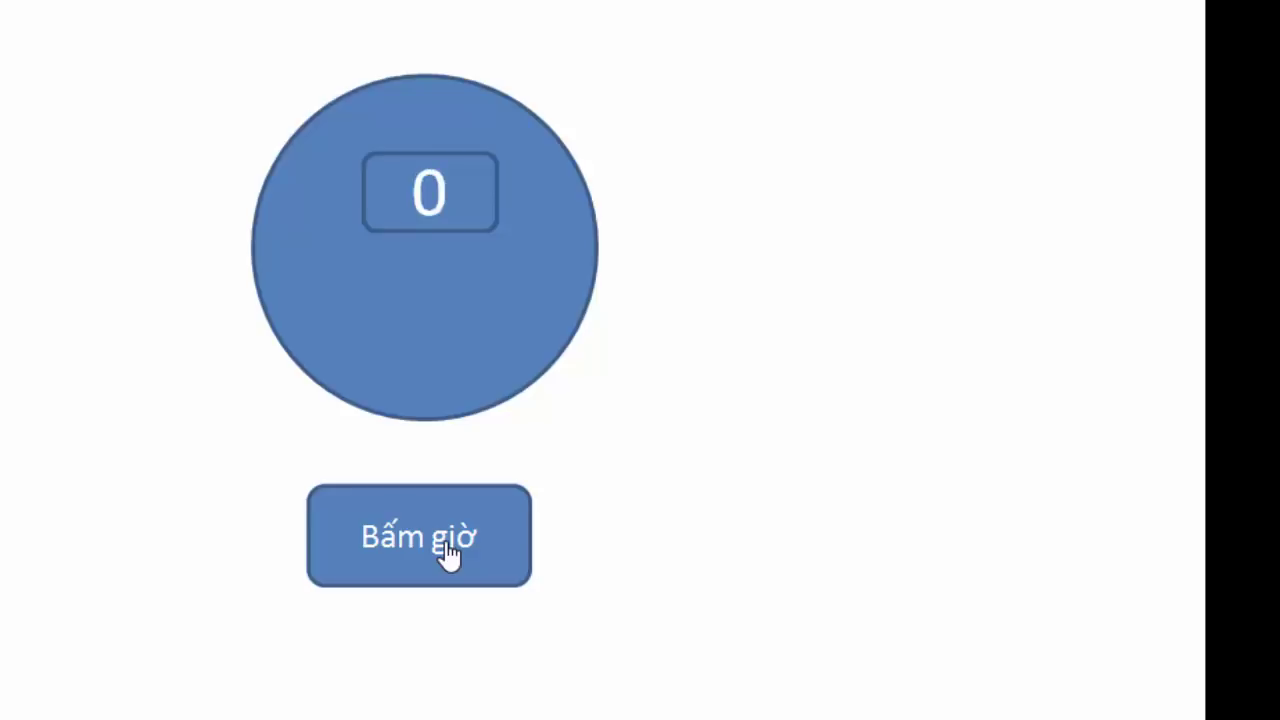
Step: Leave the slide show and move the Bấm giờ button up inside the circle
left_click(449, 555)
left_click(449, 555)
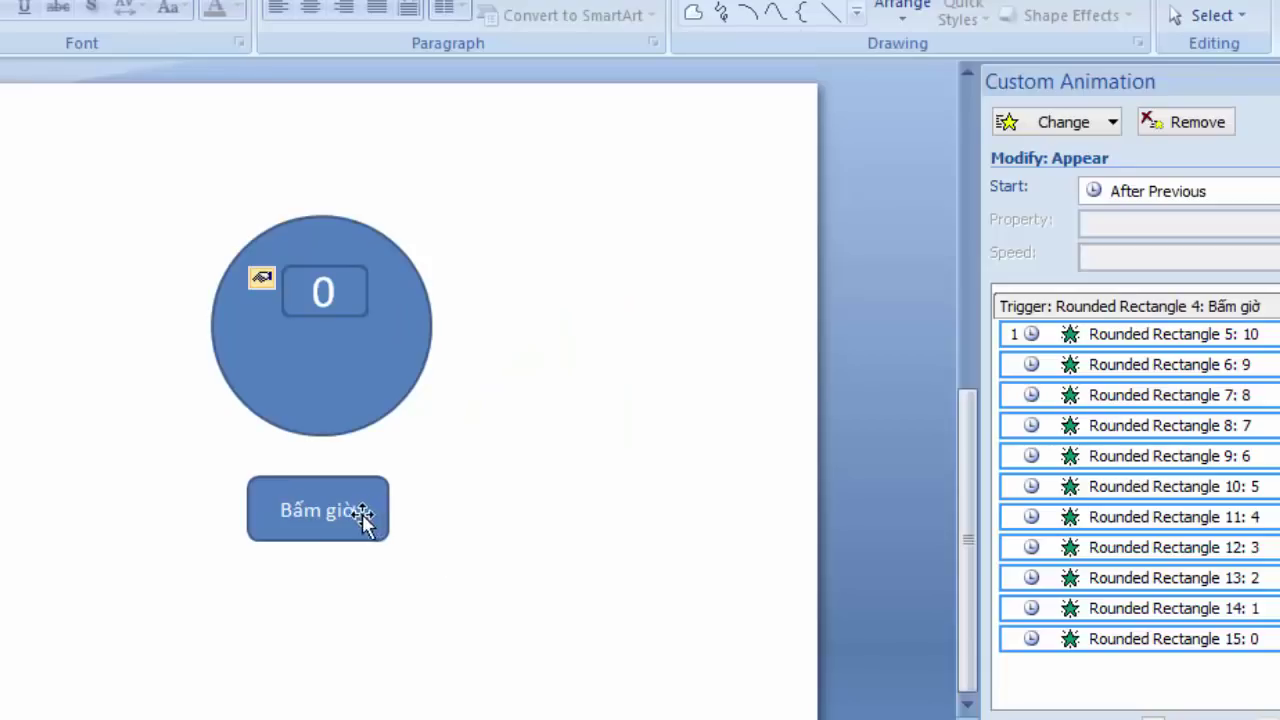
left_click_drag(360, 486, 368, 343)
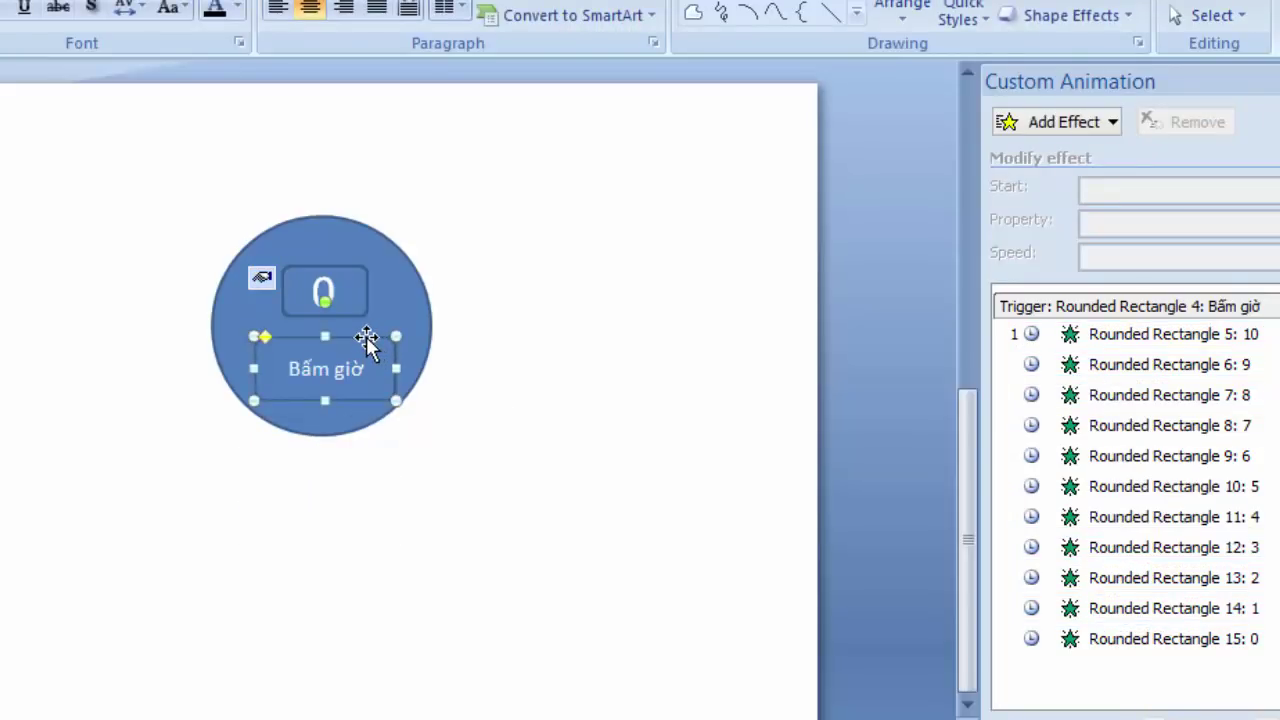
left_click_drag(372, 340, 372, 354)
Step: Give the circle, number and button a yellow shape outline and yellow fill
left_click(490, 410)
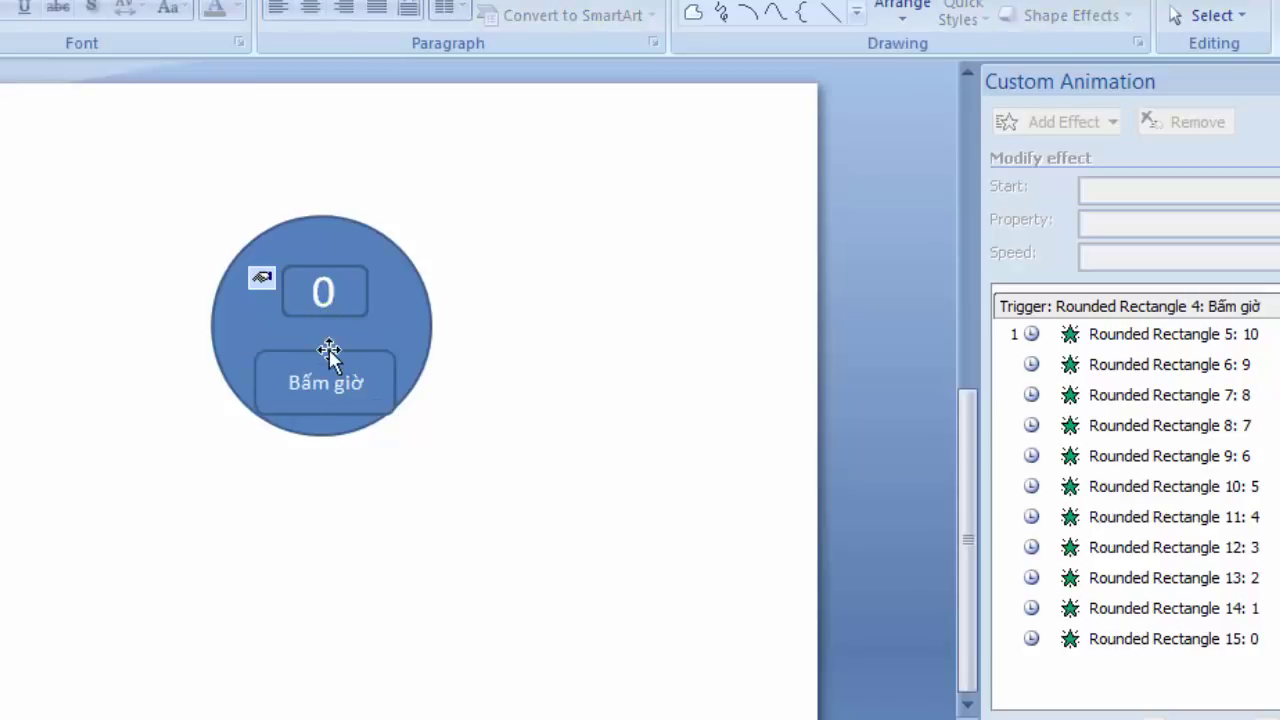
left_click_drag(128, 172, 551, 550)
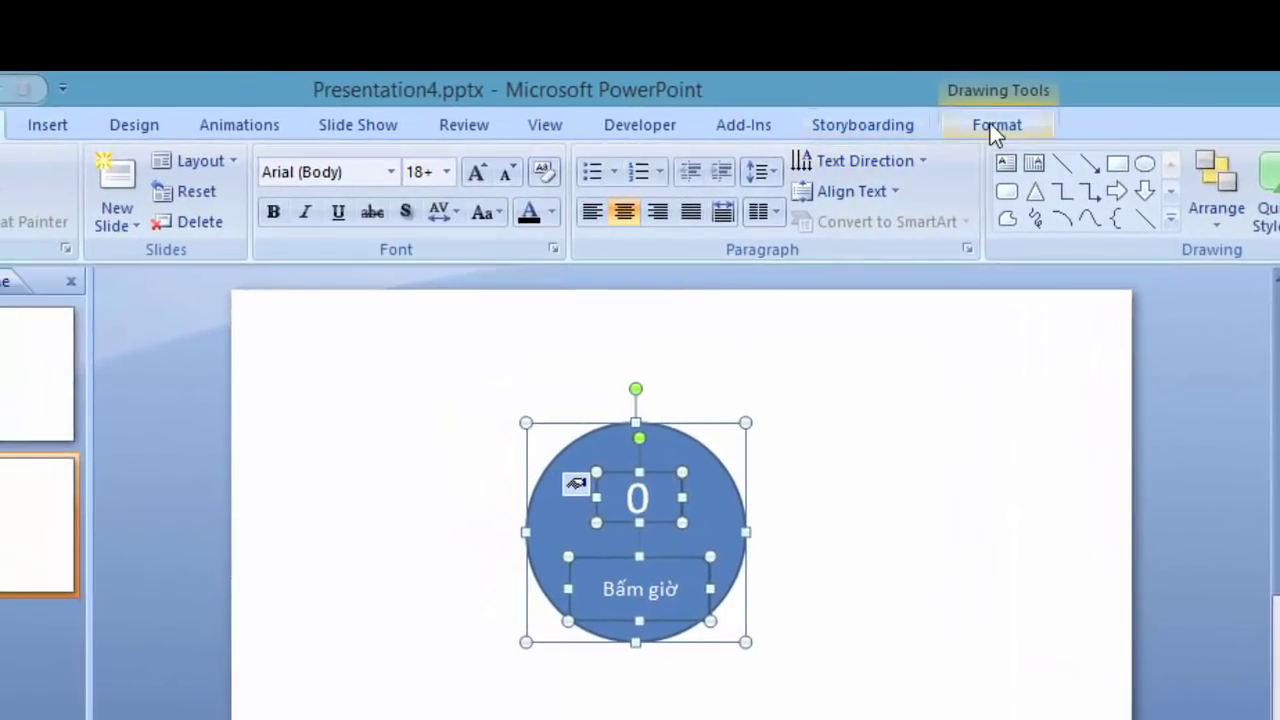
left_click(994, 126)
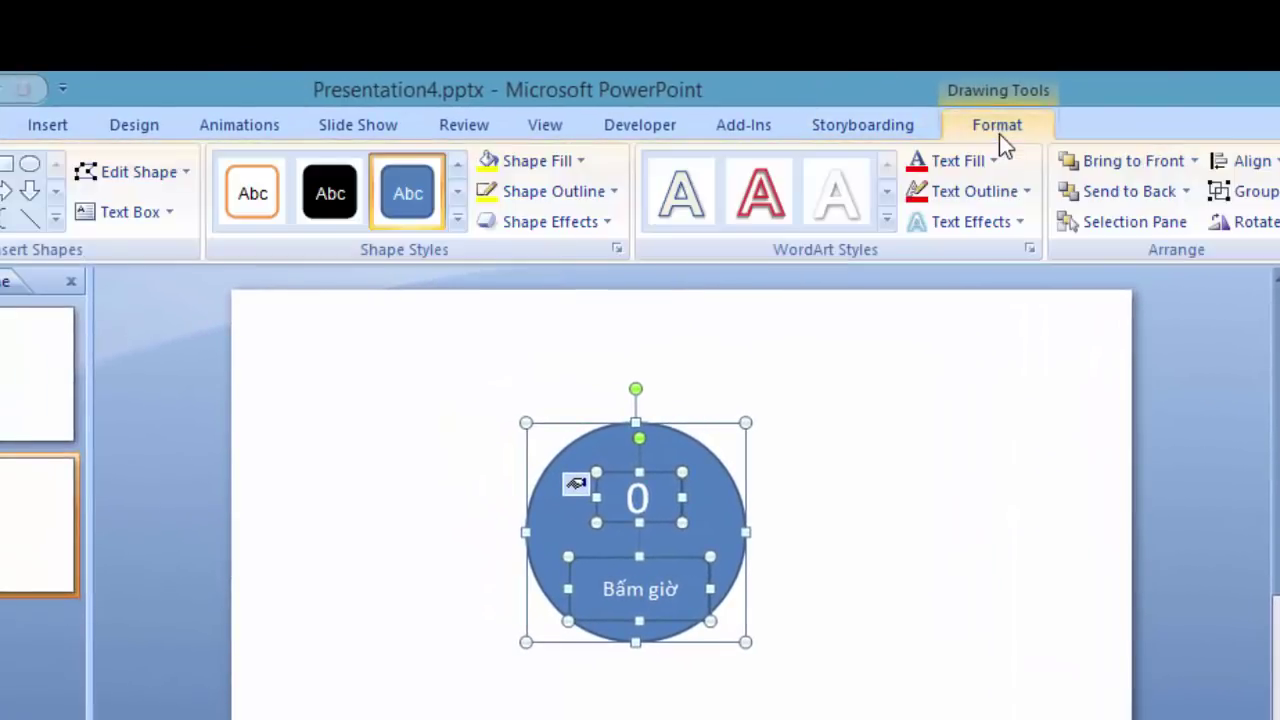
left_click(605, 191)
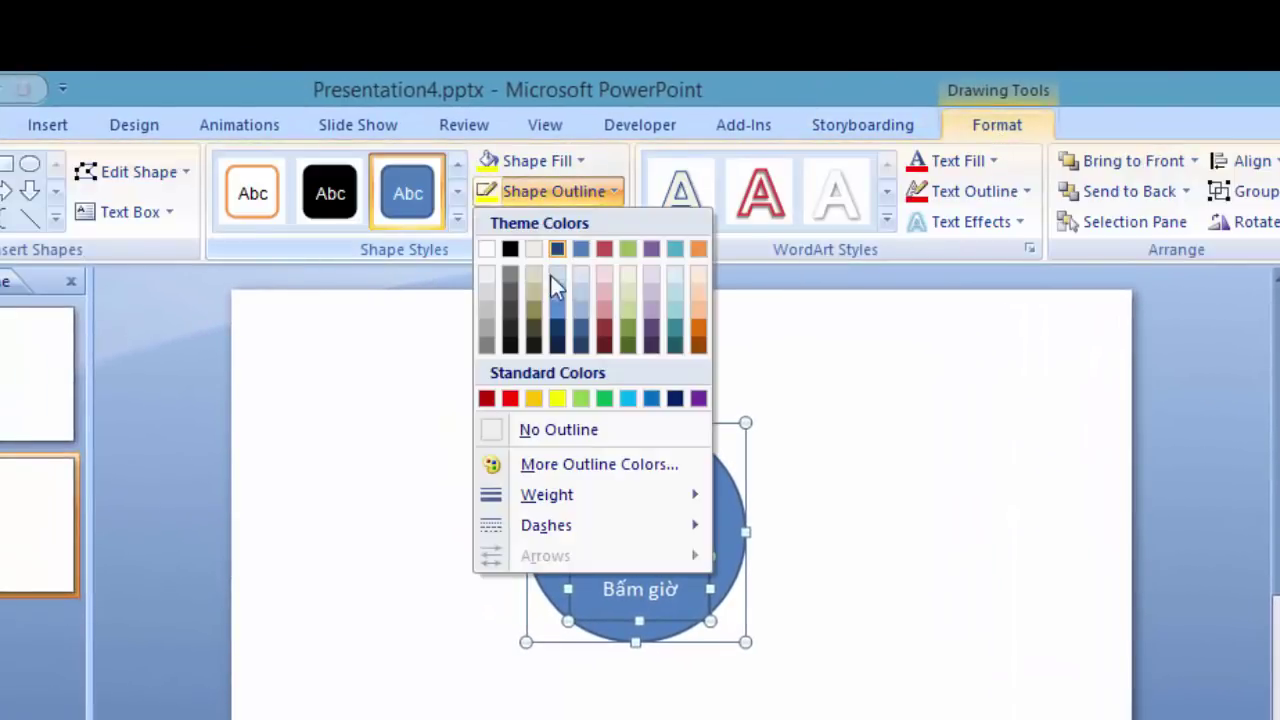
left_click(559, 397)
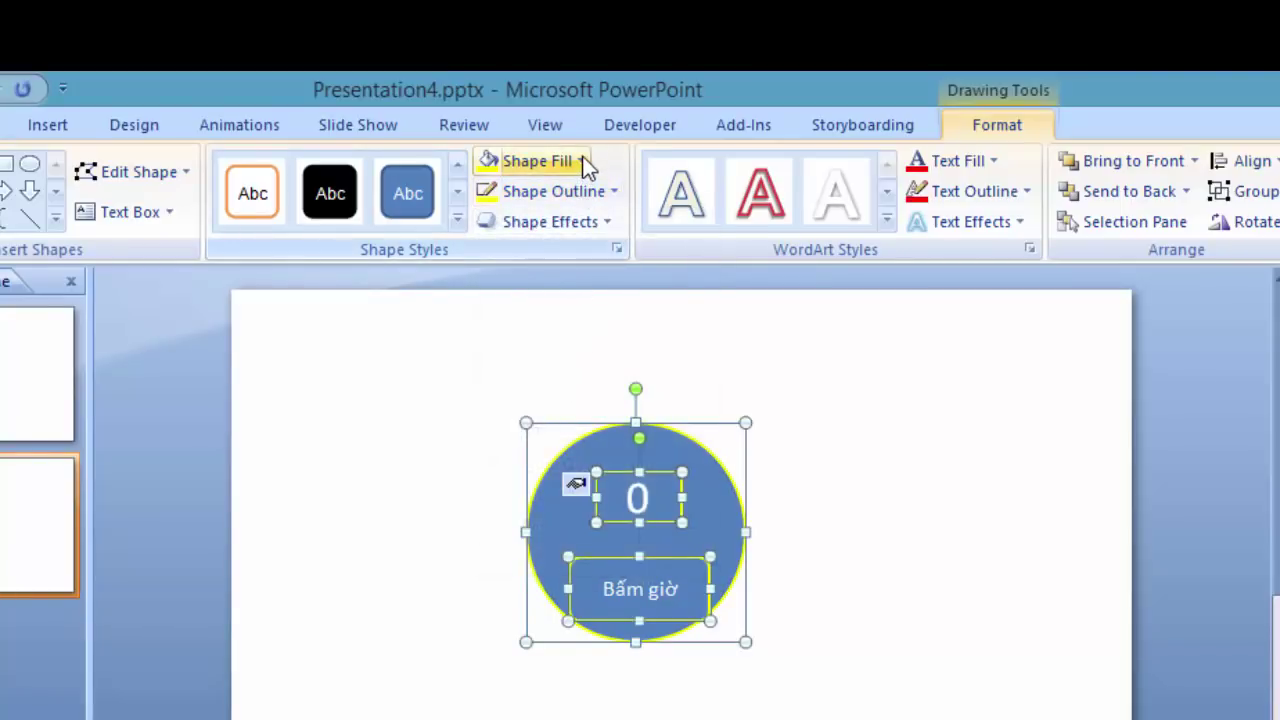
left_click(581, 160)
left_click(563, 366)
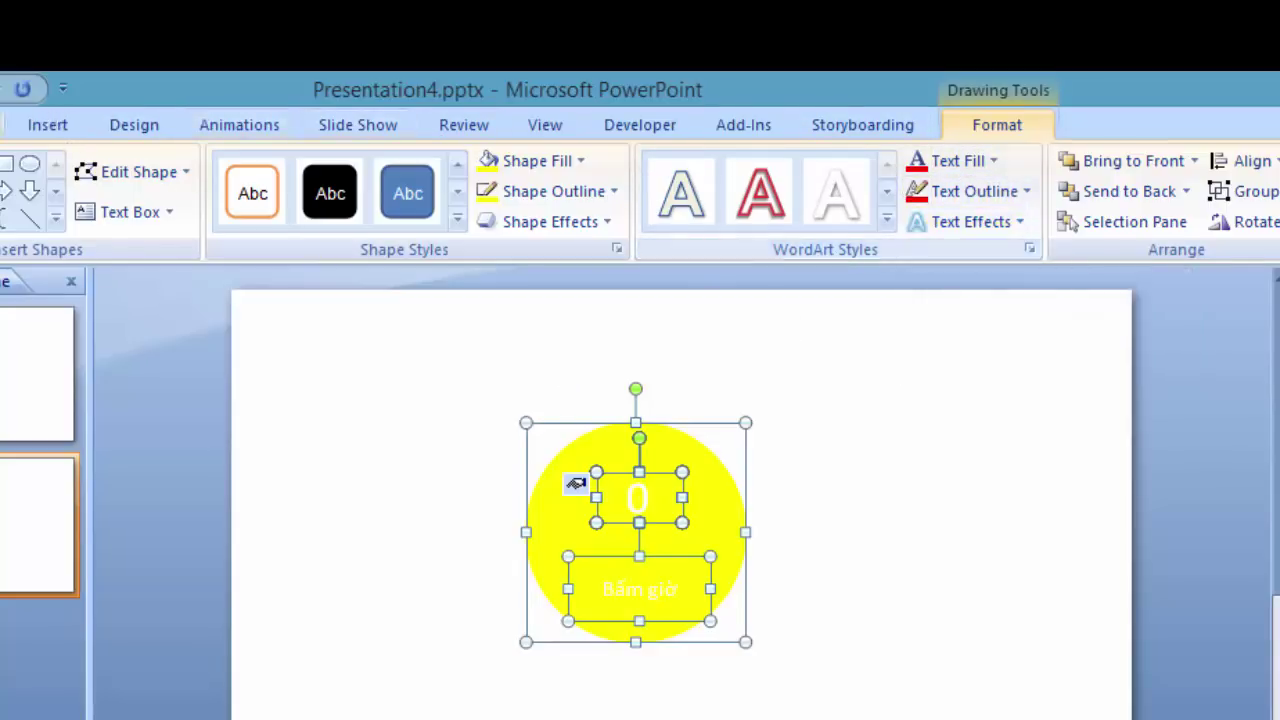
Step: Outline the timer text in bright magenta using More Outline Colors
left_click(1026, 190)
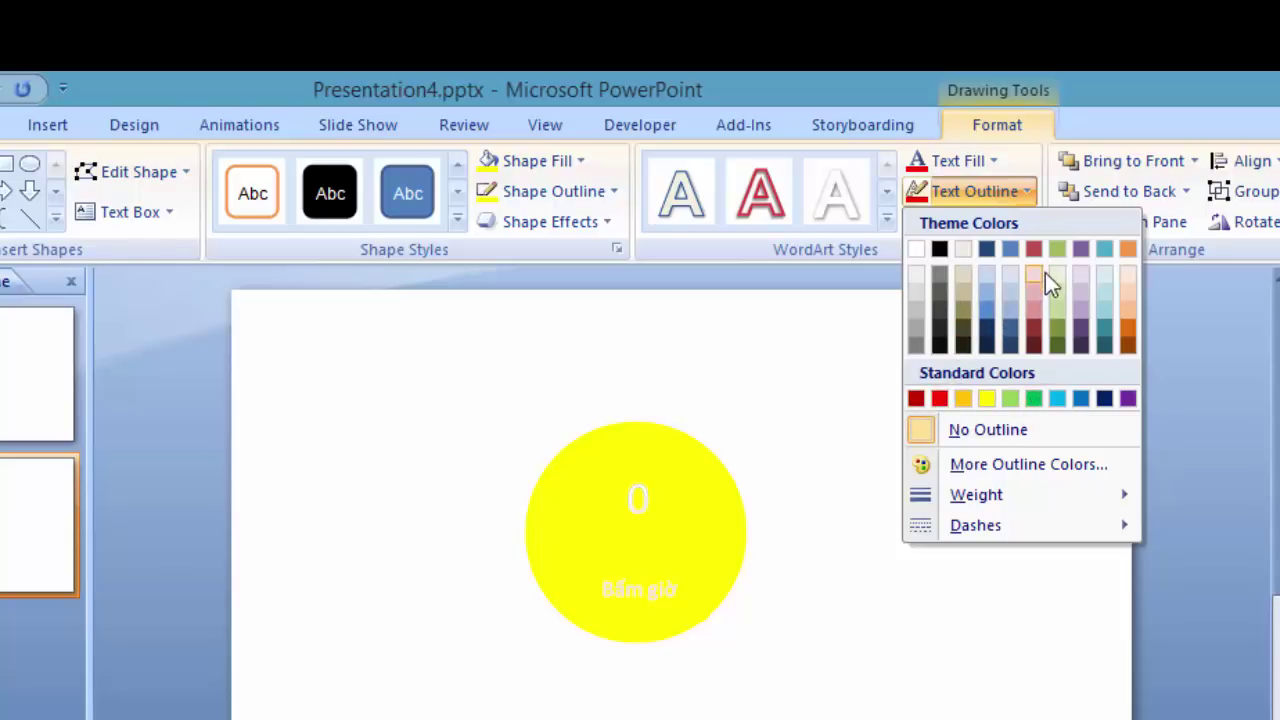
left_click(987, 464)
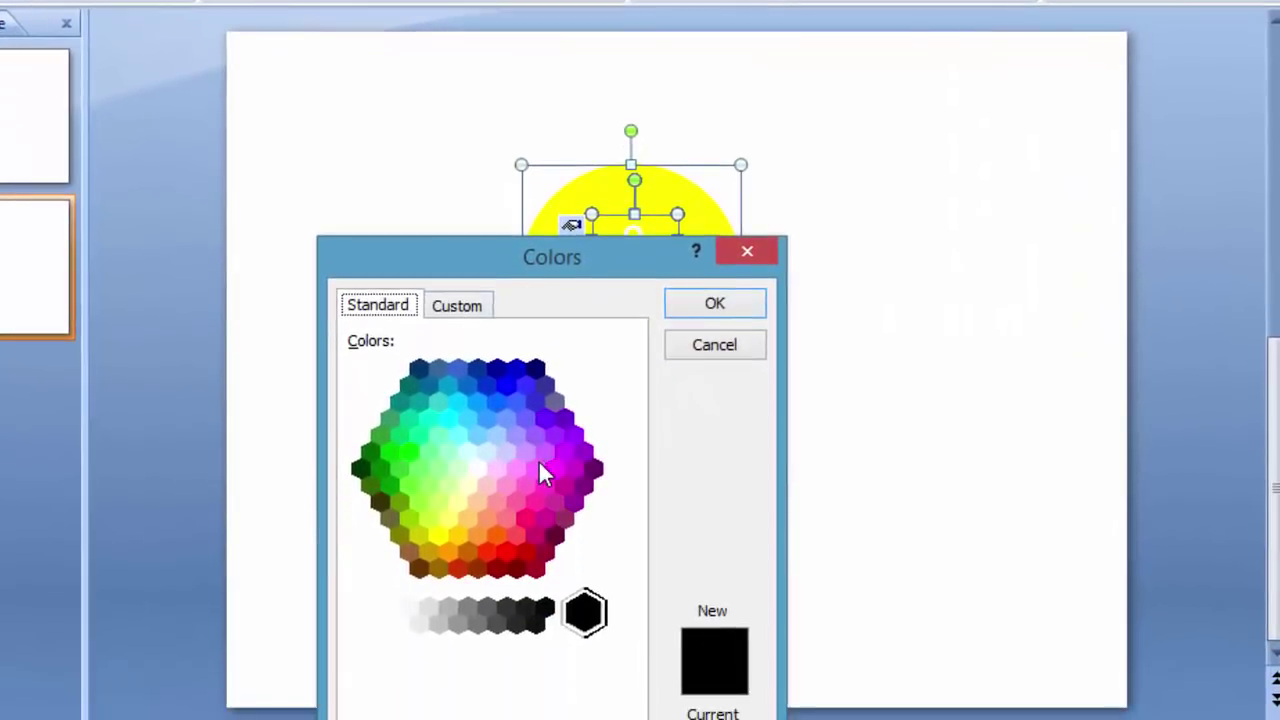
left_click(535, 462)
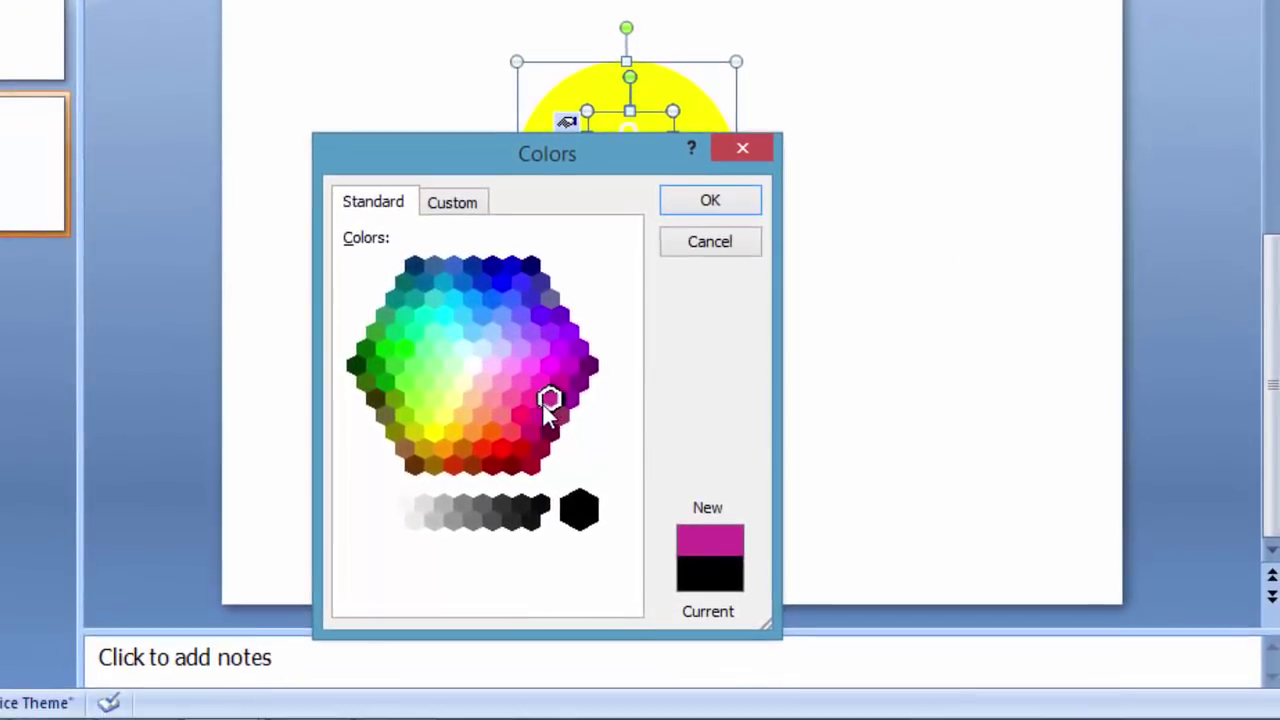
left_click(531, 409)
left_click(521, 383)
left_click(550, 366)
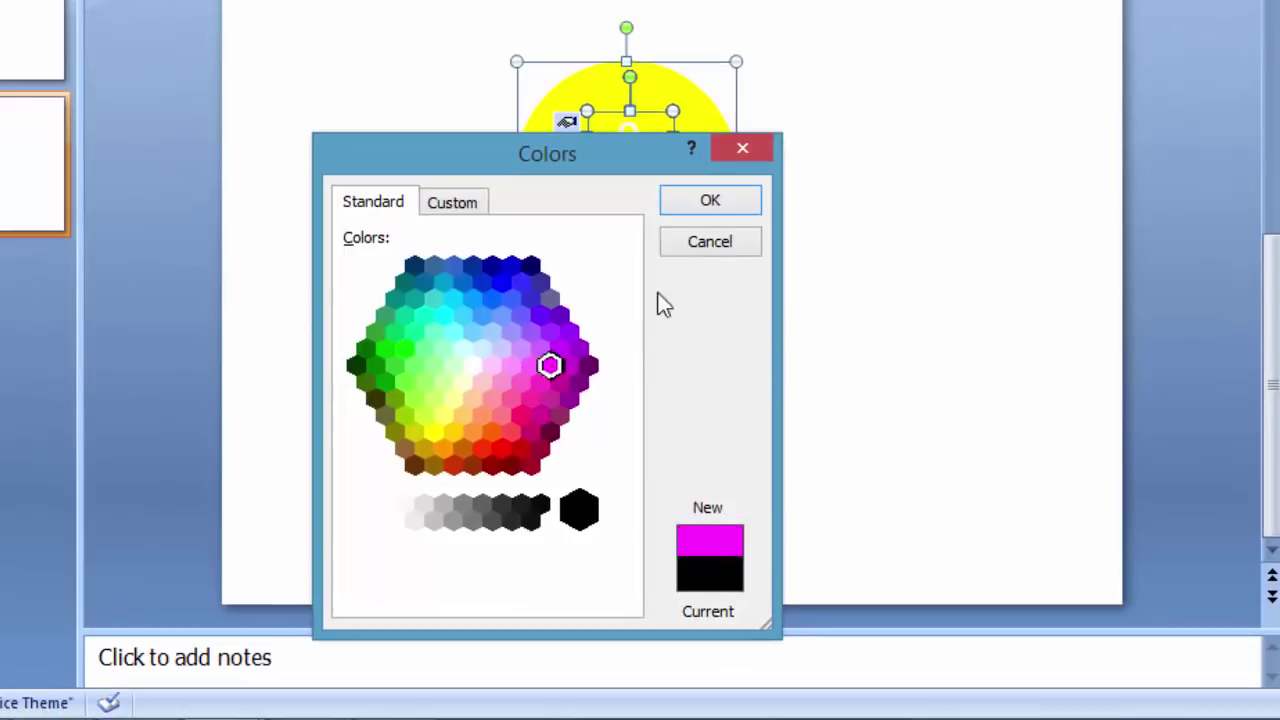
left_click(716, 205)
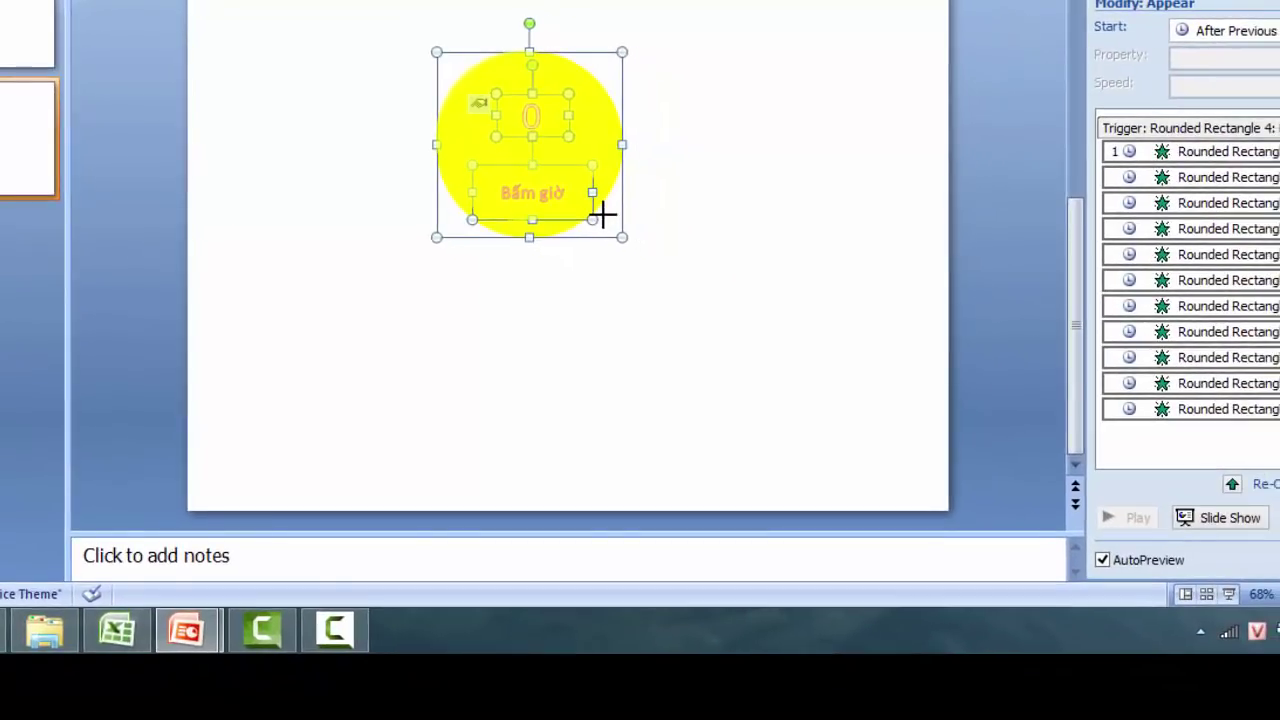
Step: Nudge the yellow circle one step right and one step down with the arrow keys
left_click(675, 227)
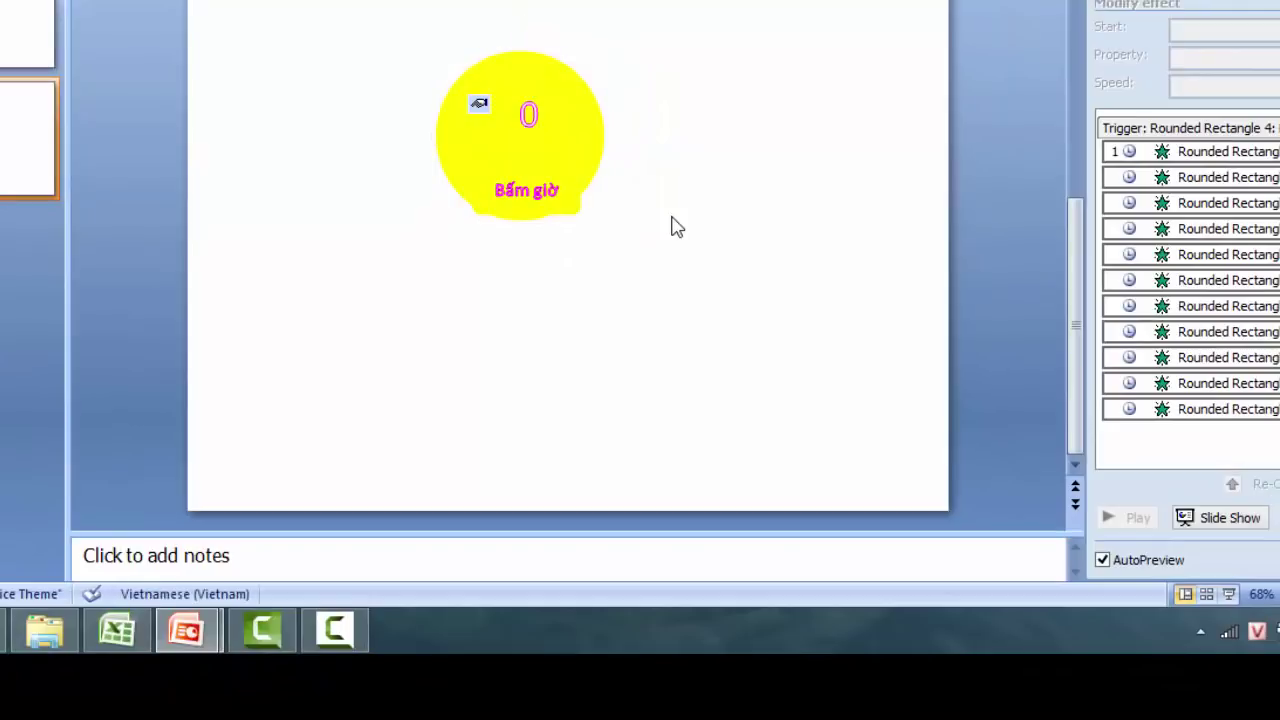
left_click(591, 128)
key("Right")
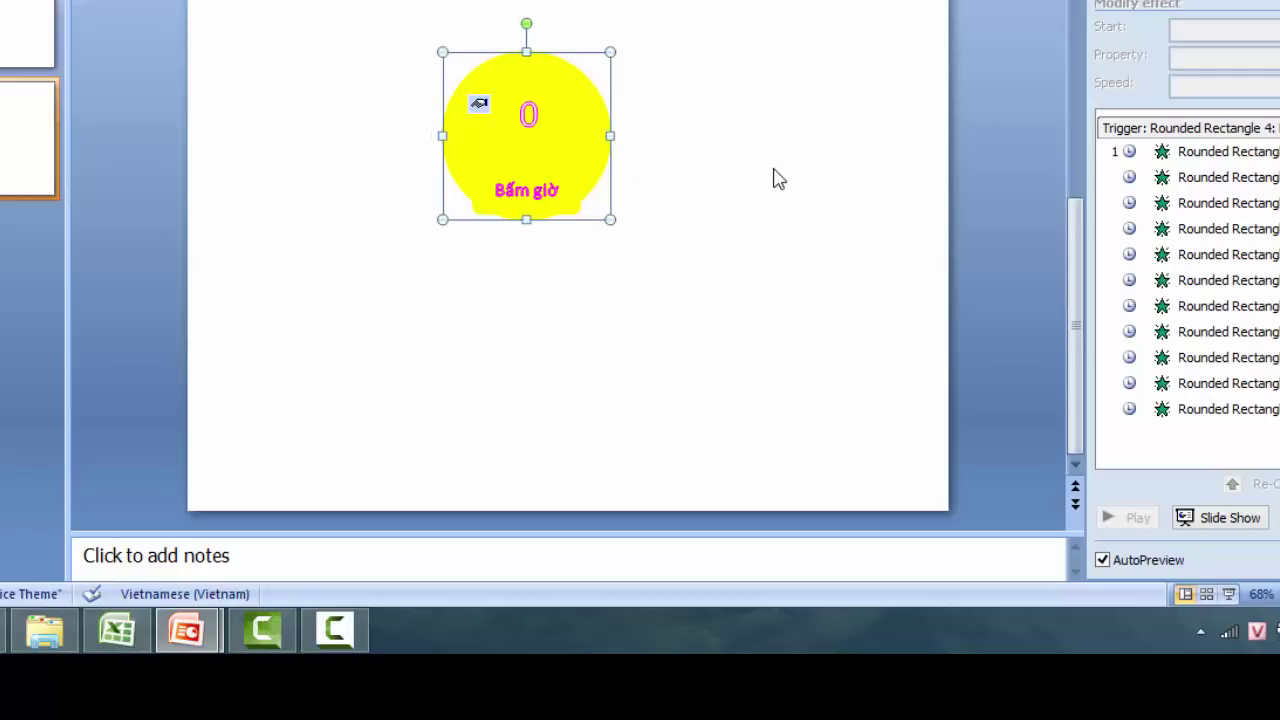
key("Down")
key("Down")
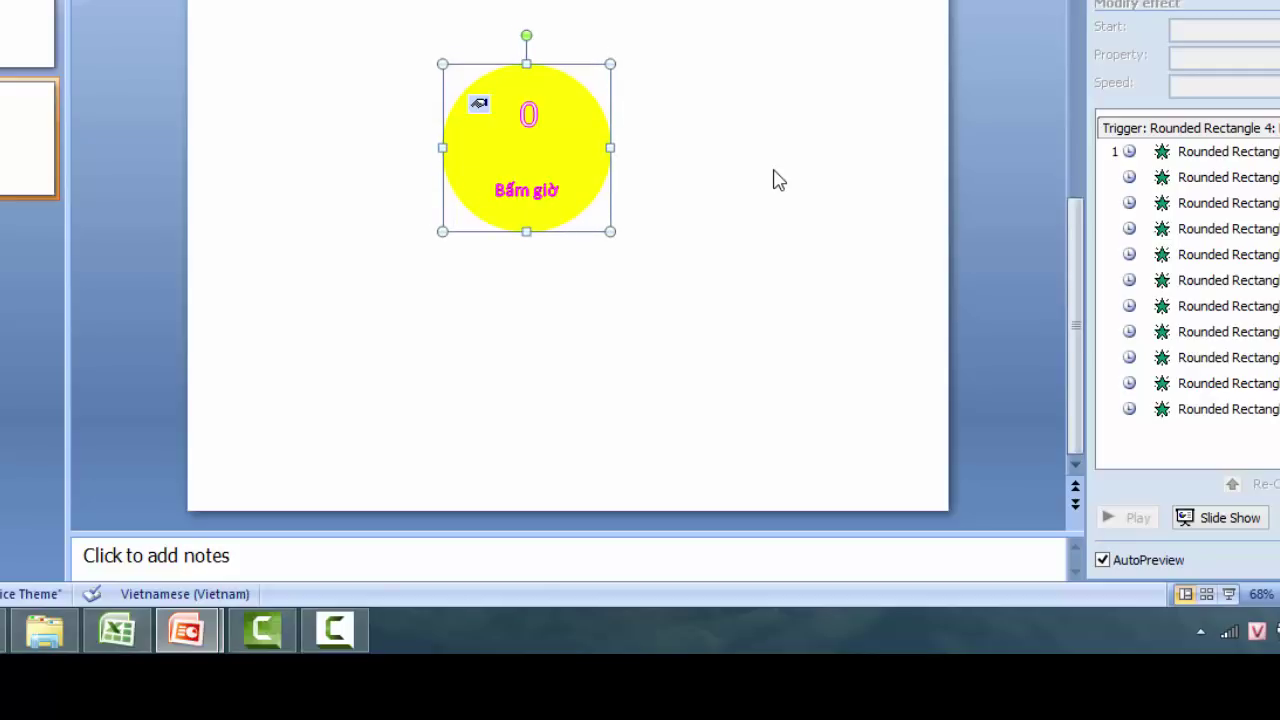
left_click(775, 179)
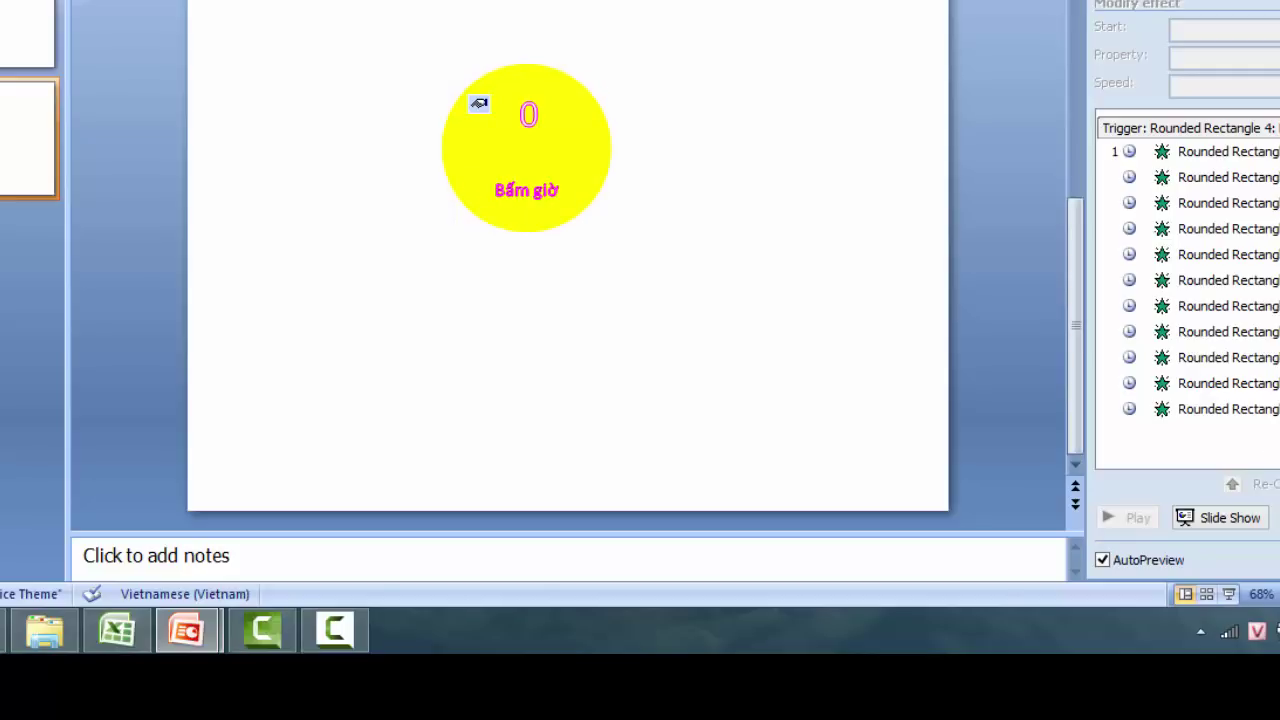
Step: Run the slide show, press Bấm giờ to check the countdown, then exit
left_click(1228, 594)
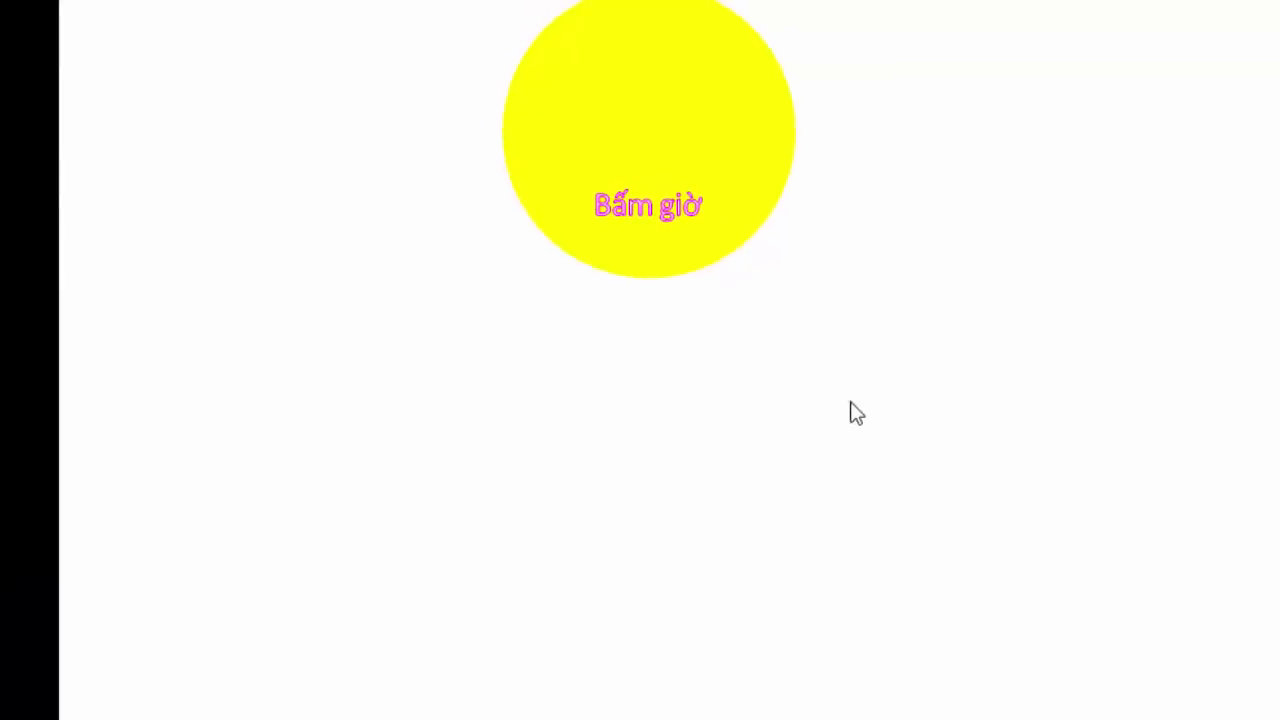
left_click(697, 253)
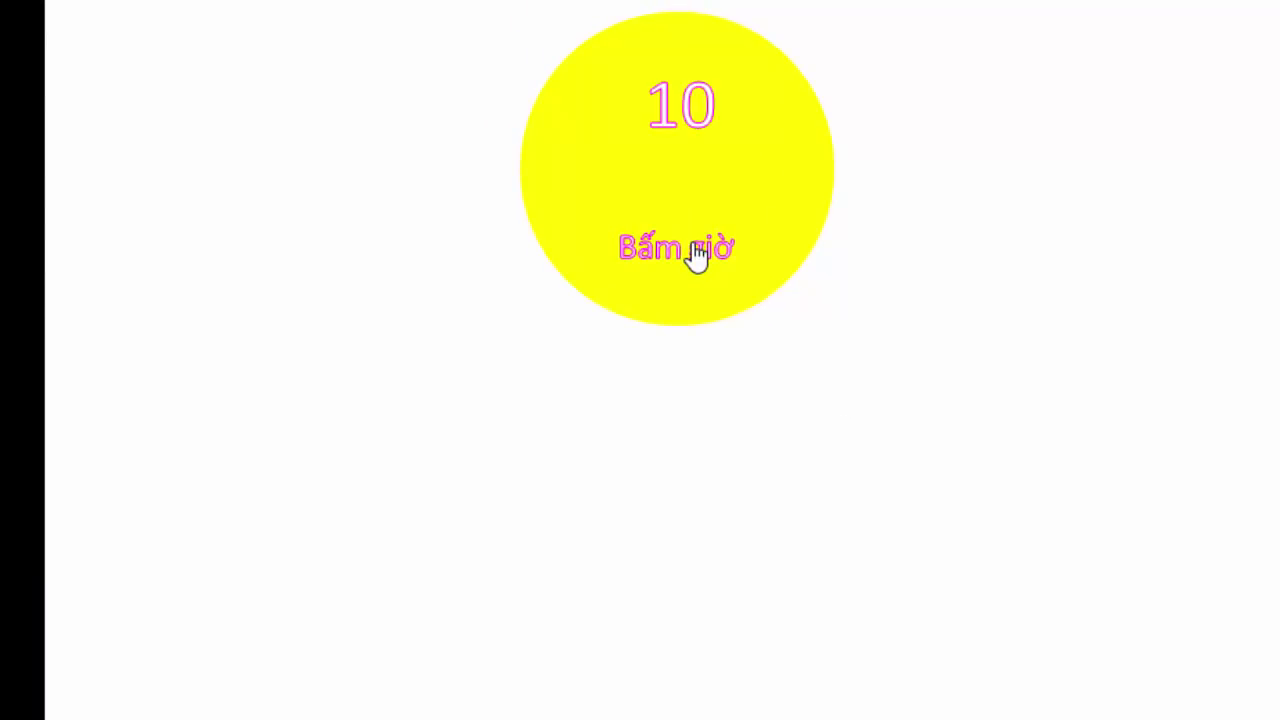
key("Escape")
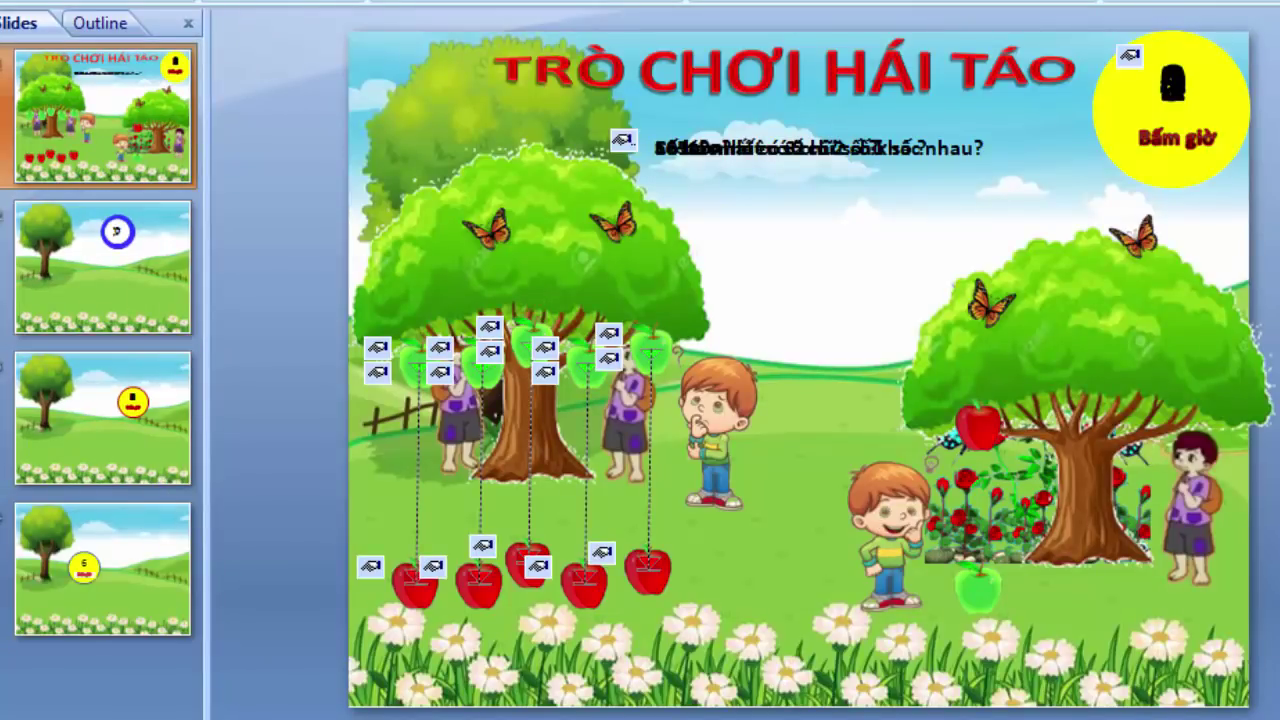
key("F5")
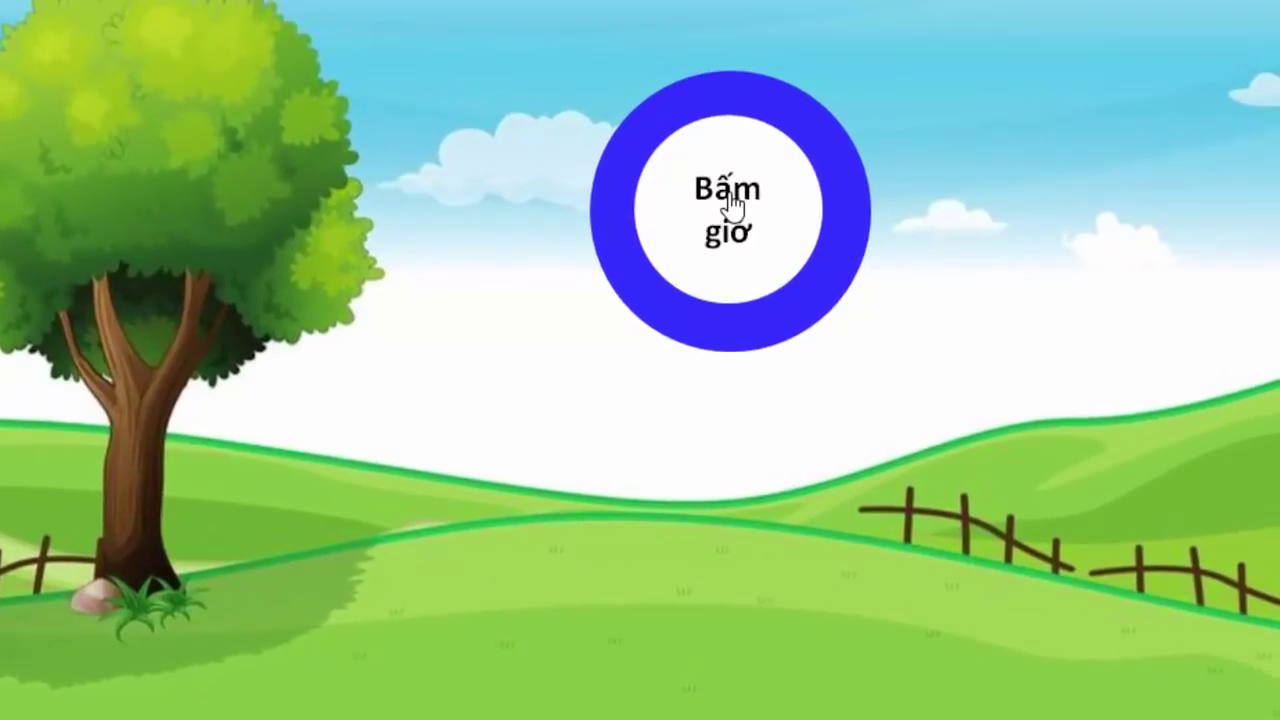
left_click(735, 206)
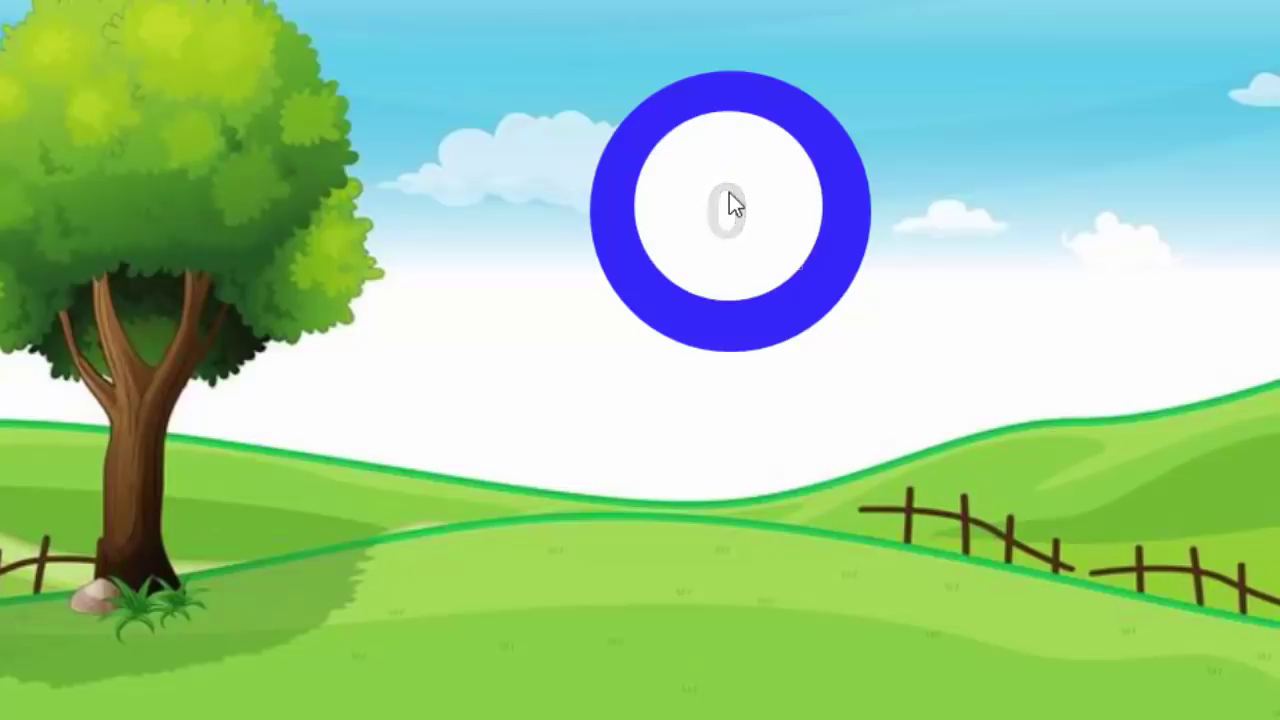
key("Escape")
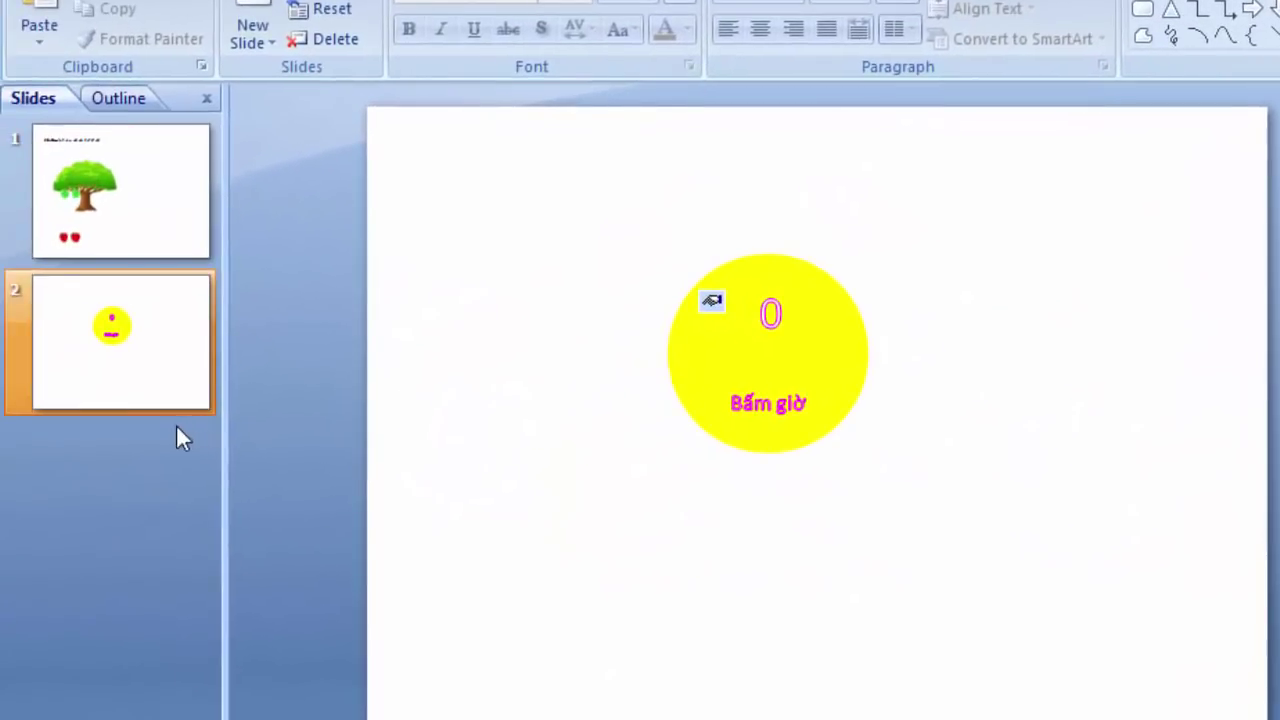
Step: Add a new blank slide after slide 2
left_click(176, 428)
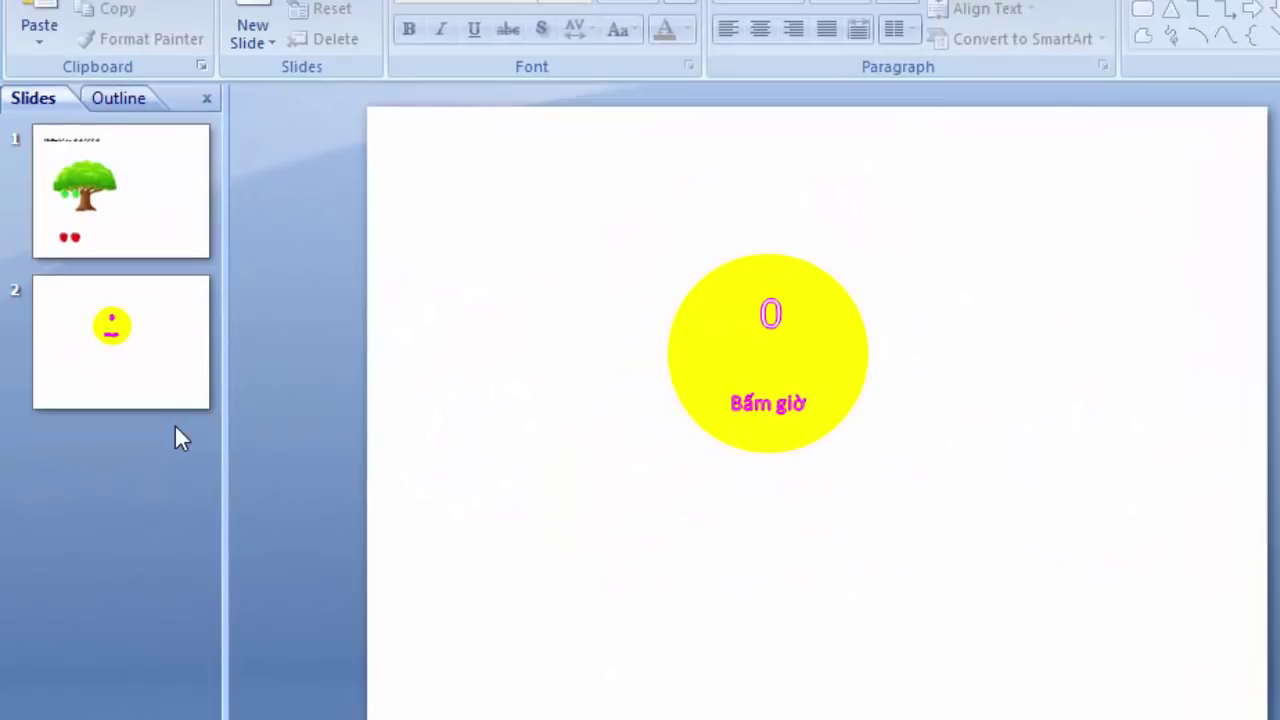
key("Return")
left_click(127, 350)
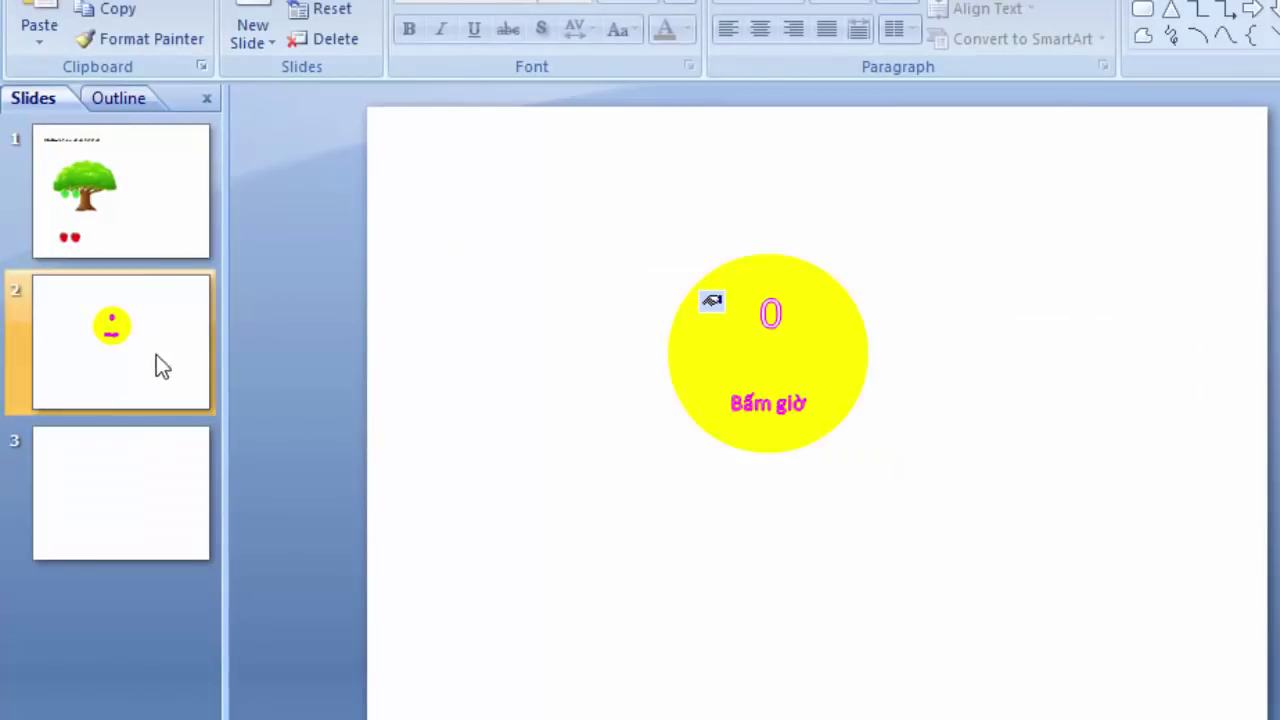
Step: Copy the yellow Bấm giờ timer from slide 2 into slide 1's top-right corner
left_click(157, 229)
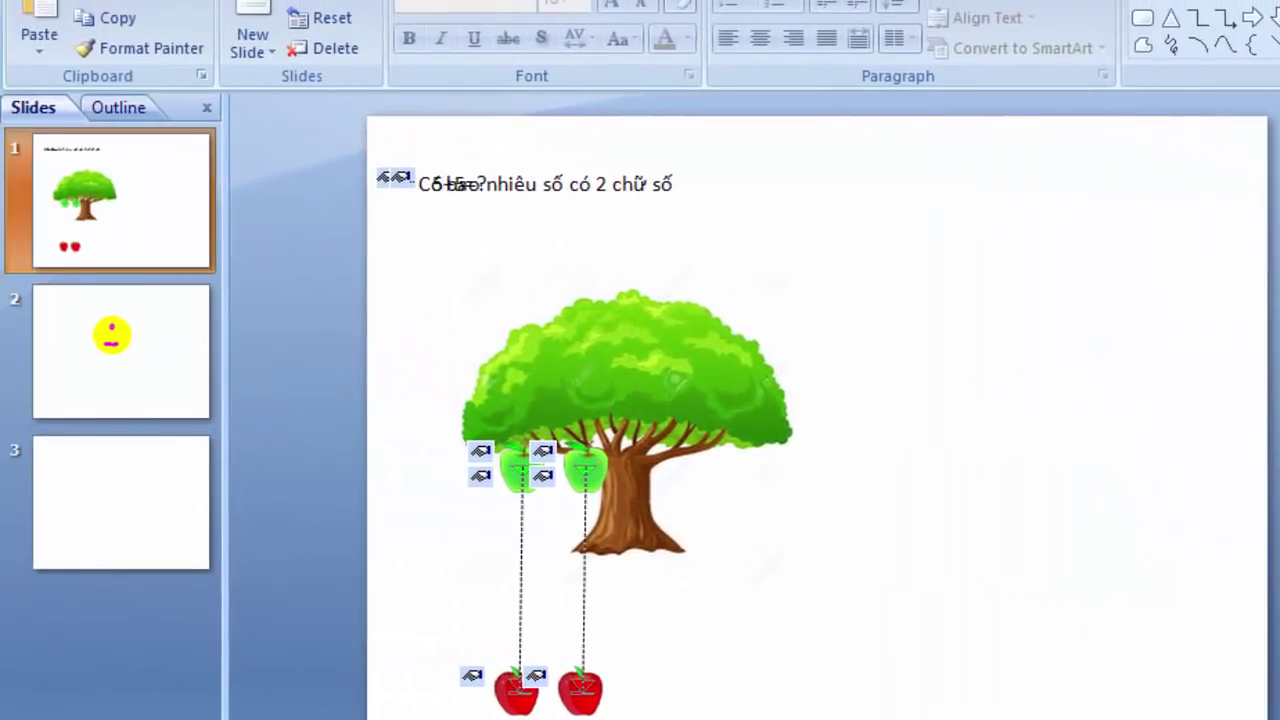
left_click(179, 364)
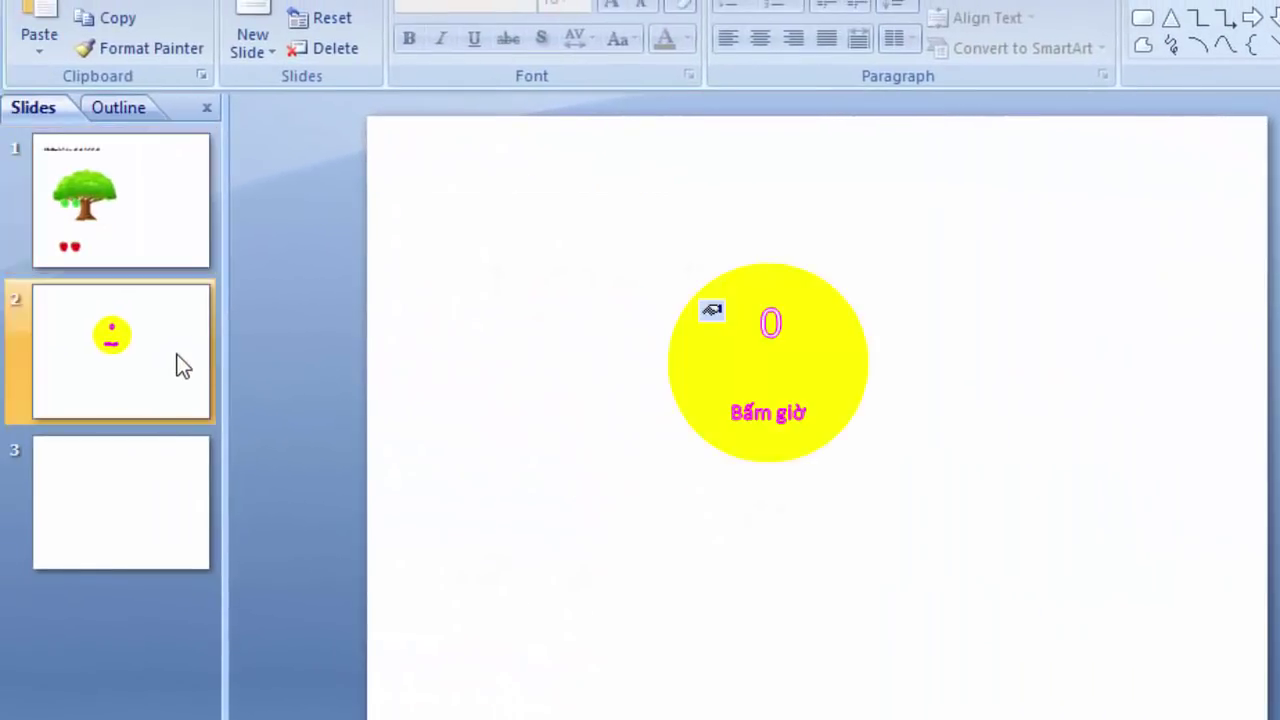
left_click(935, 530)
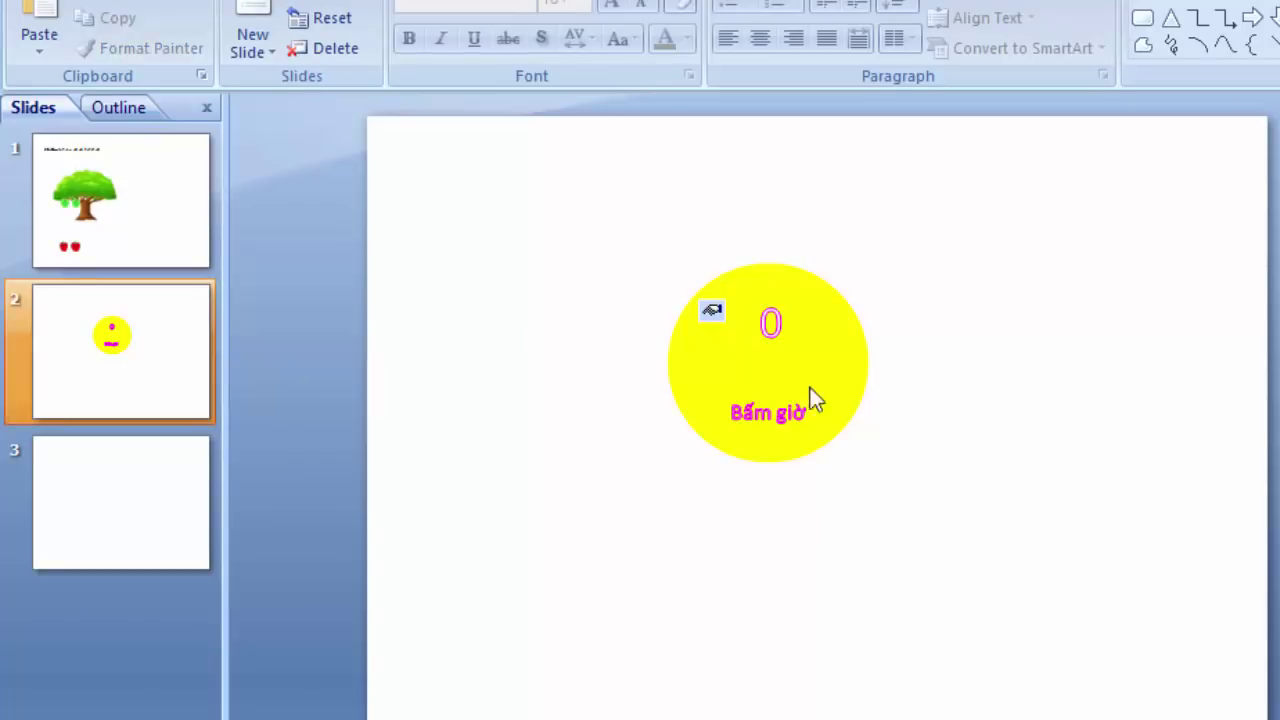
left_click_drag(1023, 572, 596, 234)
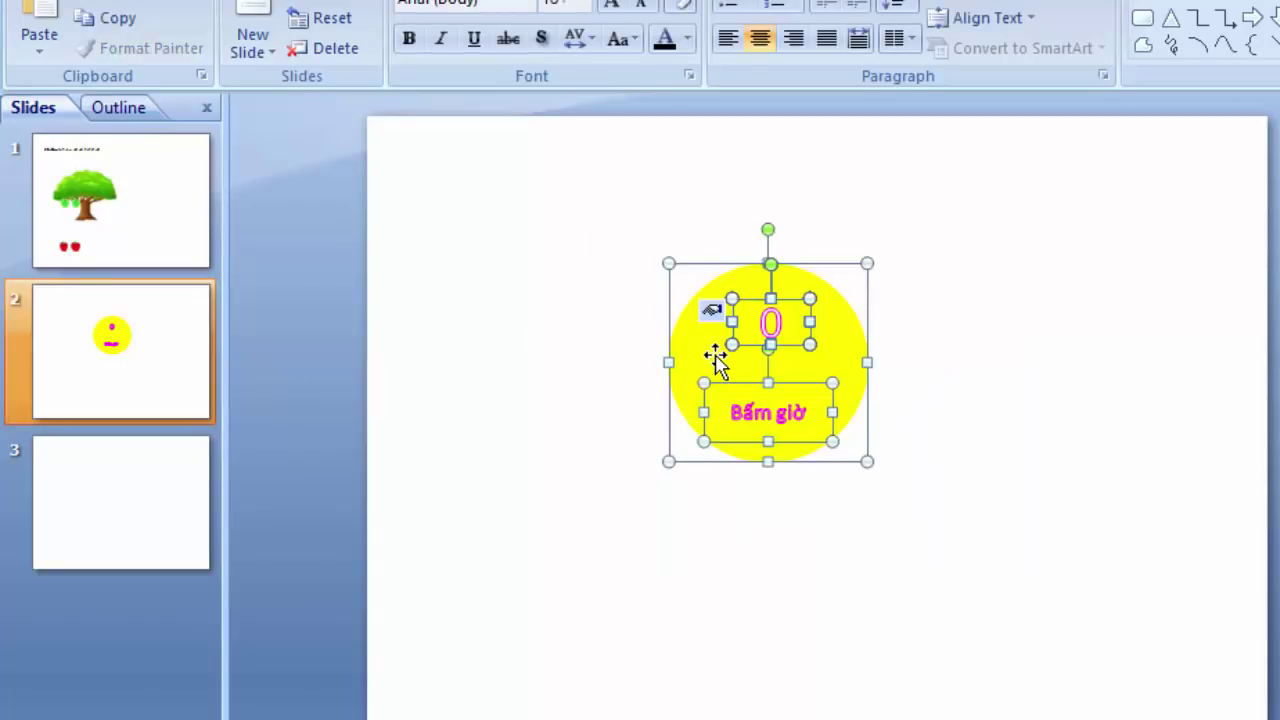
left_click(197, 228)
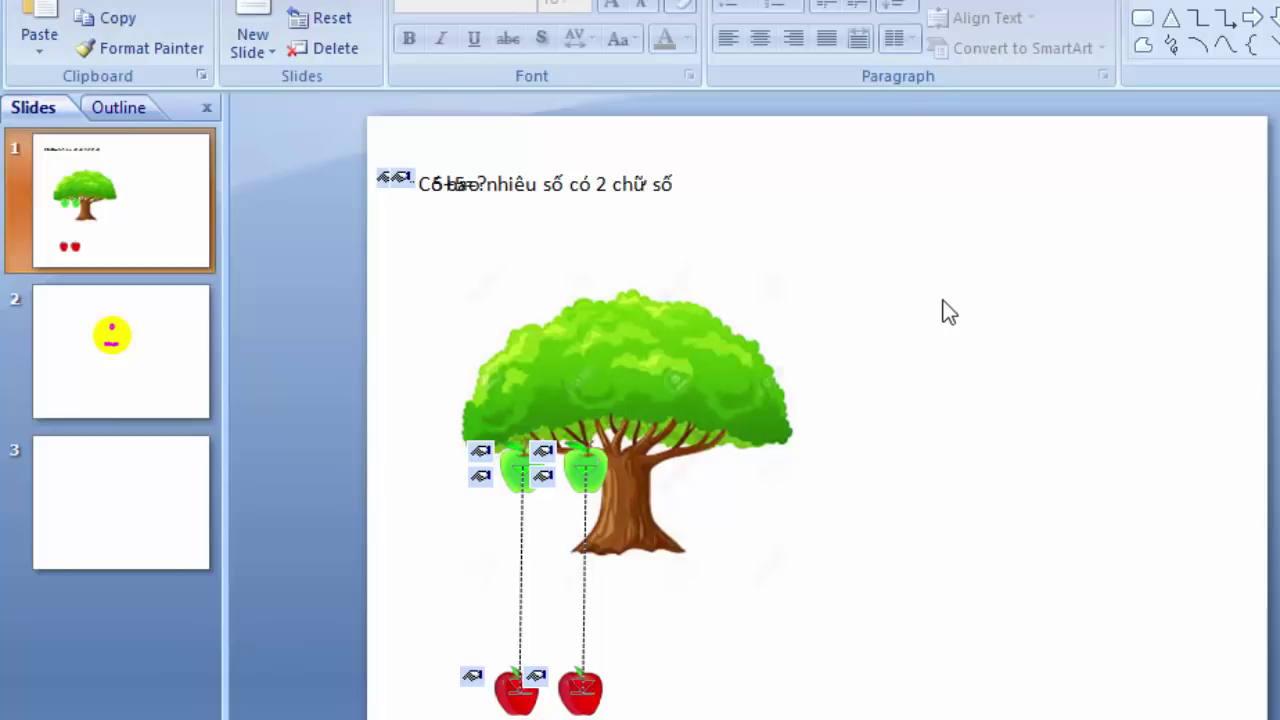
key("ctrl+v")
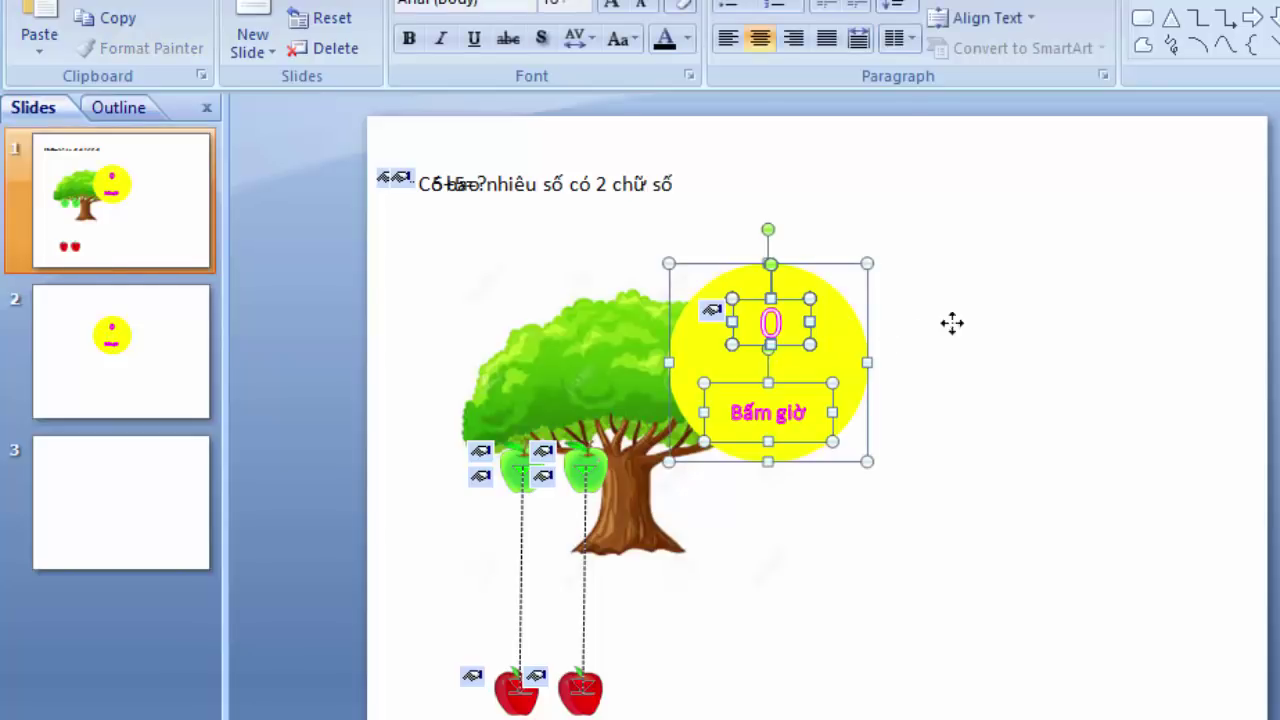
left_click_drag(866, 298, 1230, 200)
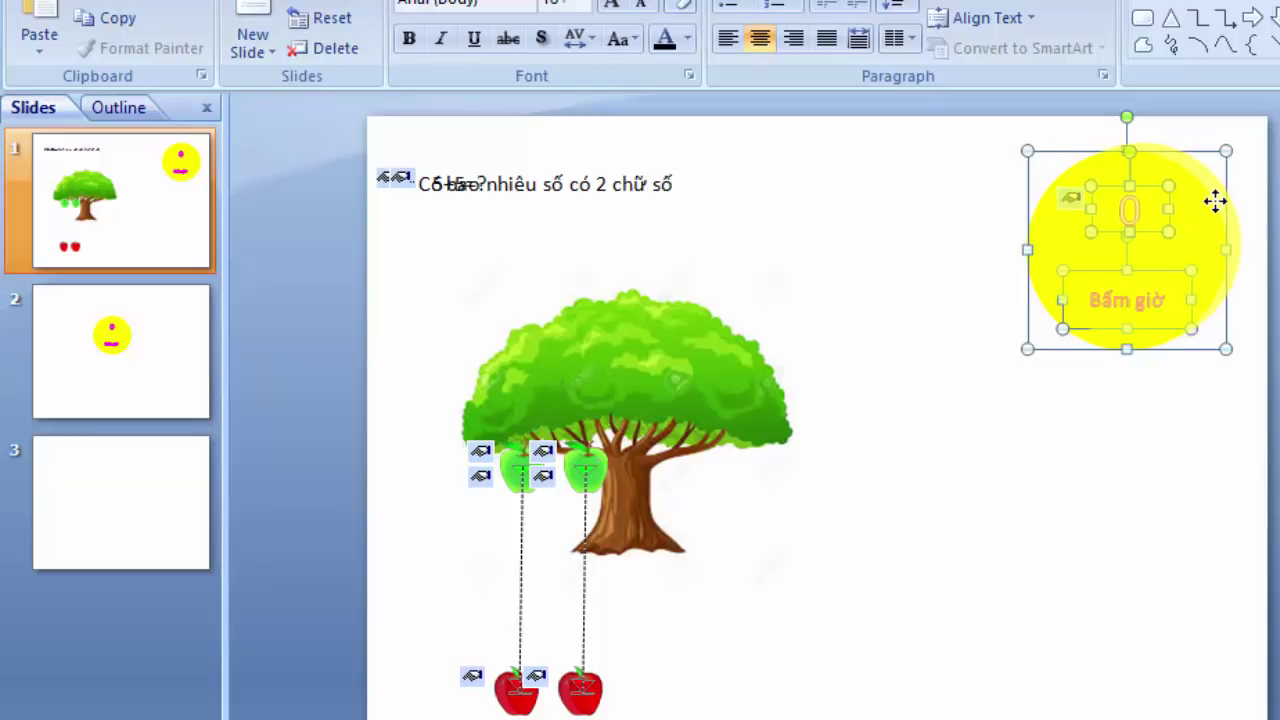
left_click(1185, 462)
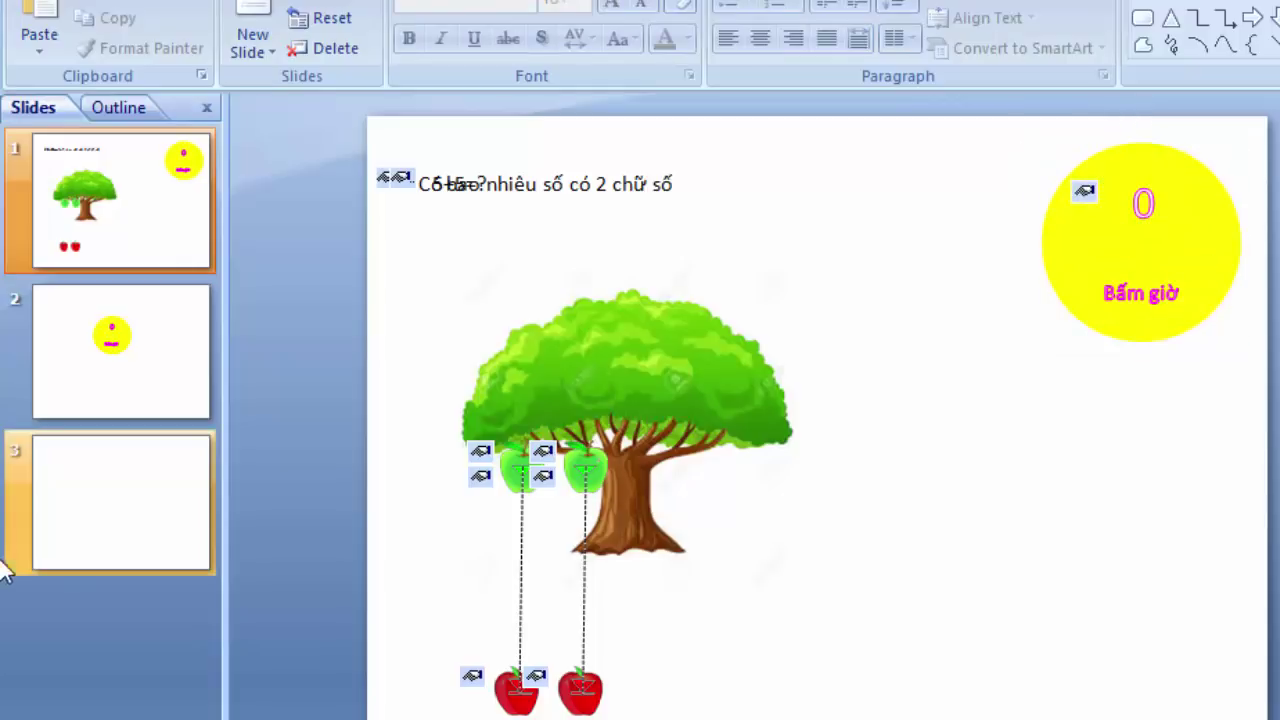
Step: Delete the title and body placeholders so slide 3 is blank
left_click(84, 512)
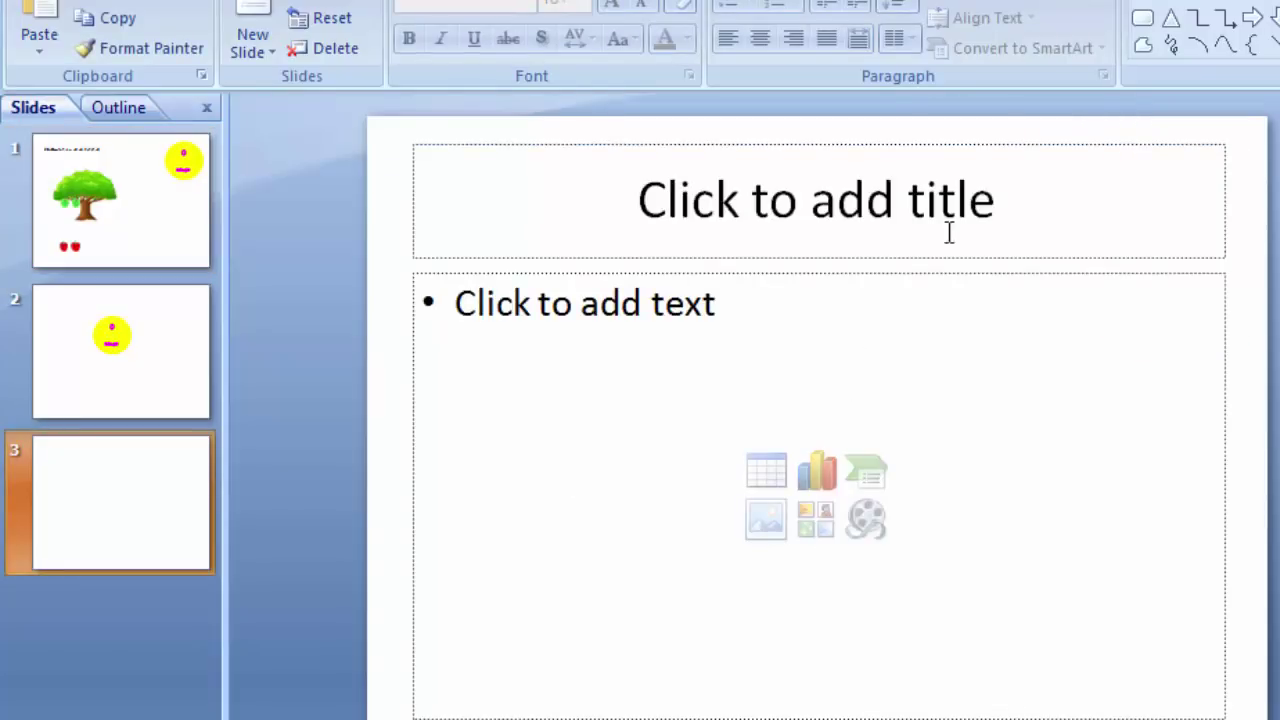
left_click(996, 147)
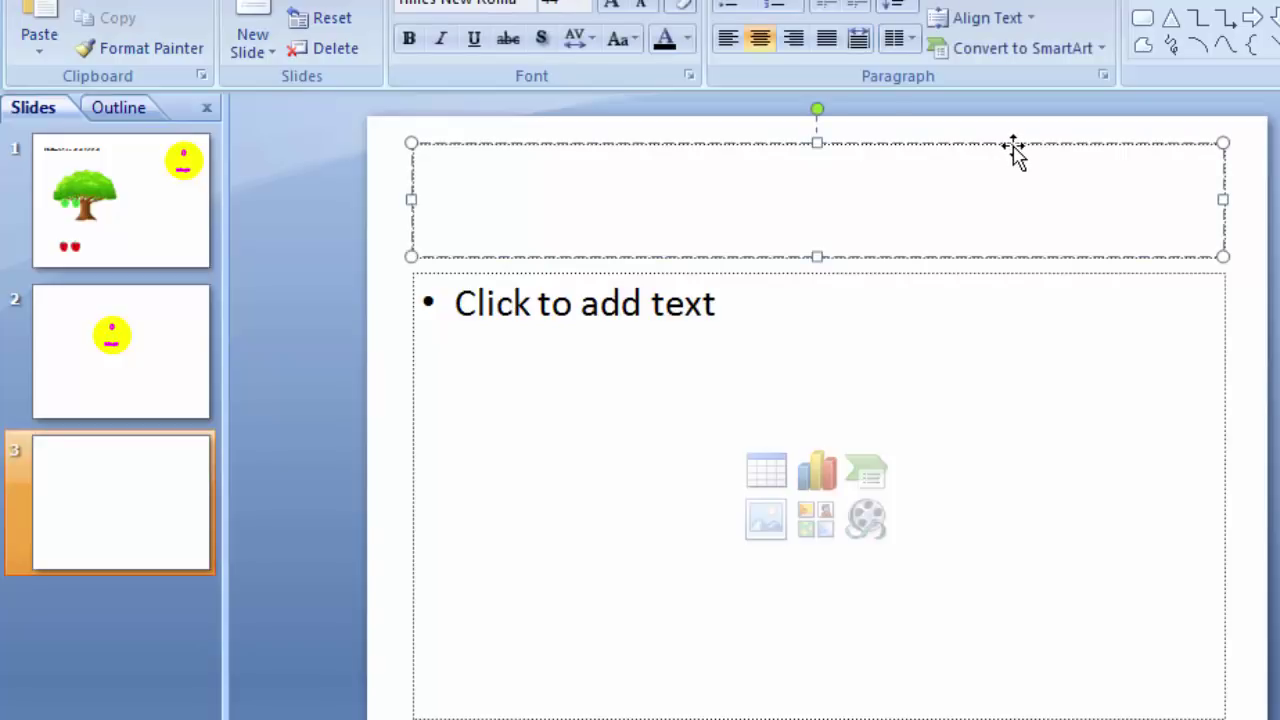
left_click(1013, 145)
key("Delete")
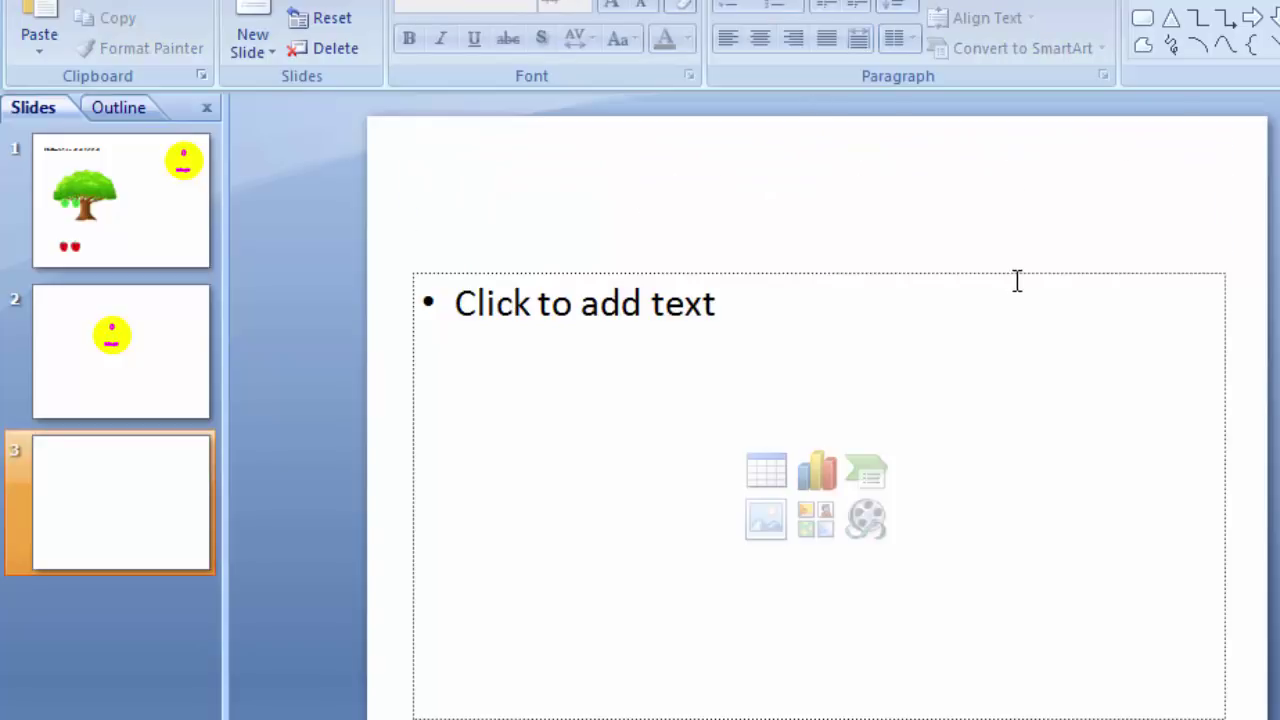
left_click(1022, 272)
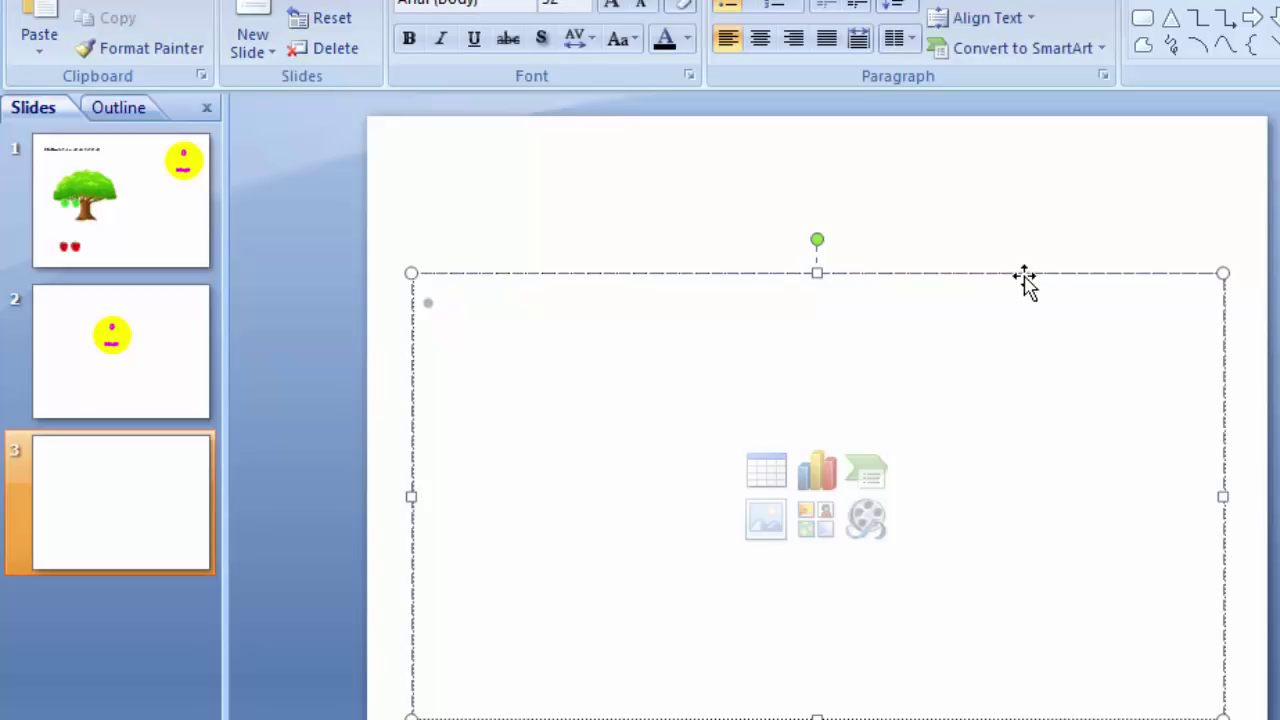
left_click(1026, 274)
key("Delete")
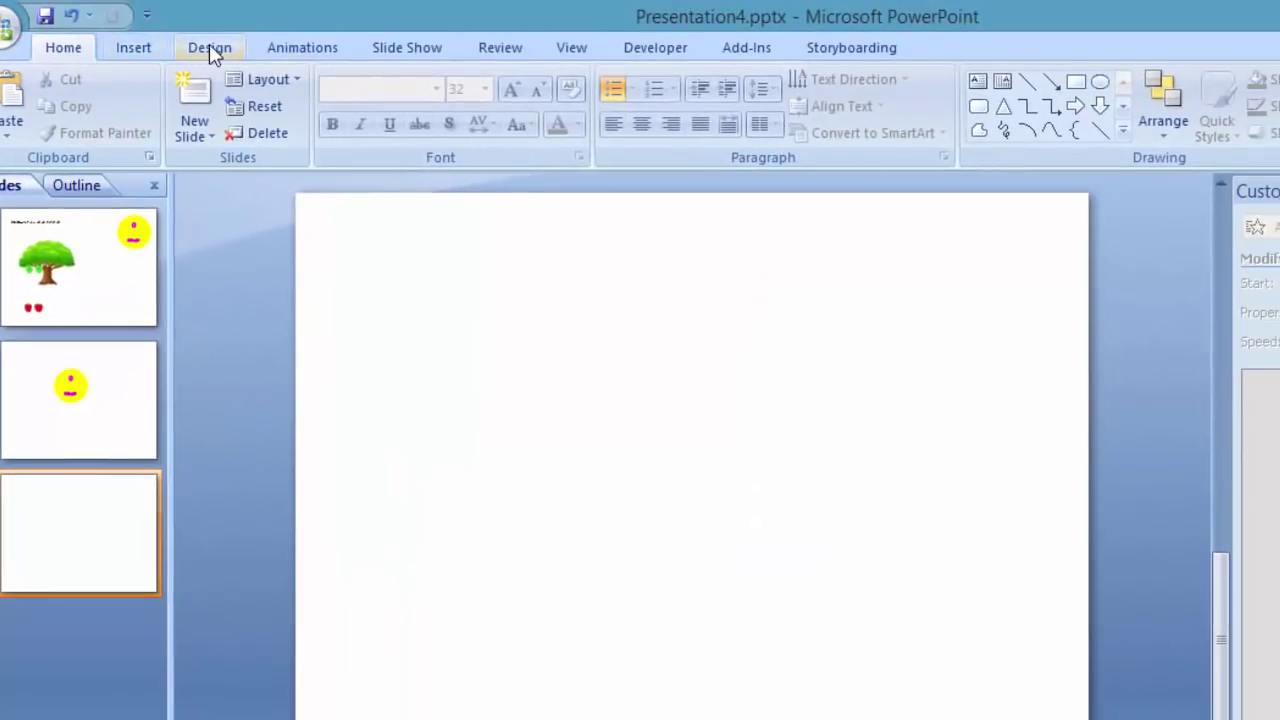
Step: Draw an oval circle in the middle of slide 3
left_click(209, 47)
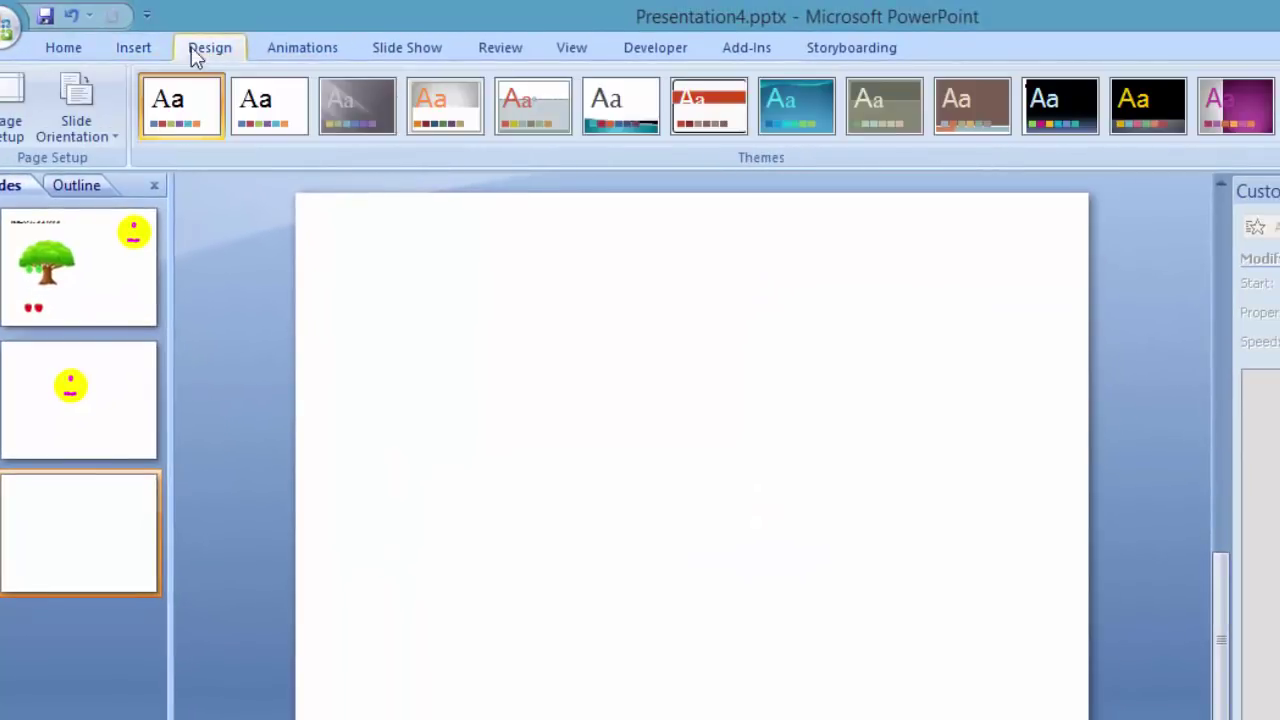
left_click(143, 48)
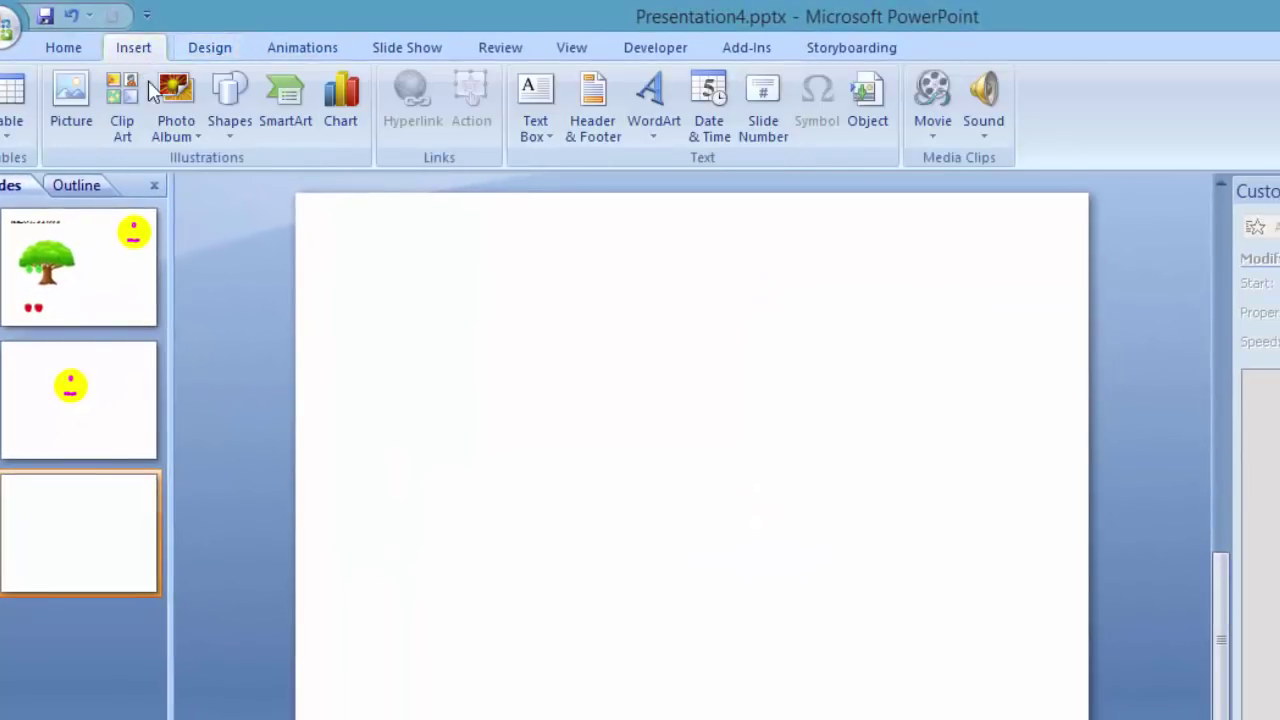
left_click(233, 138)
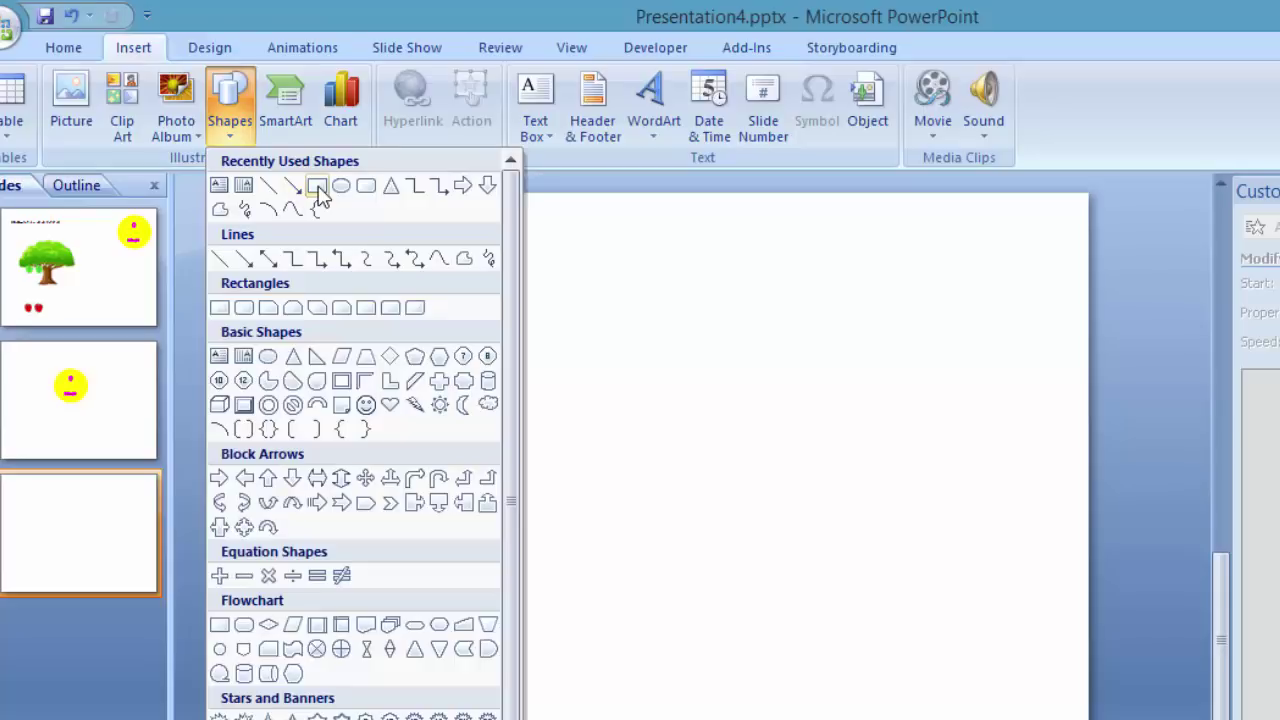
left_click(316, 188)
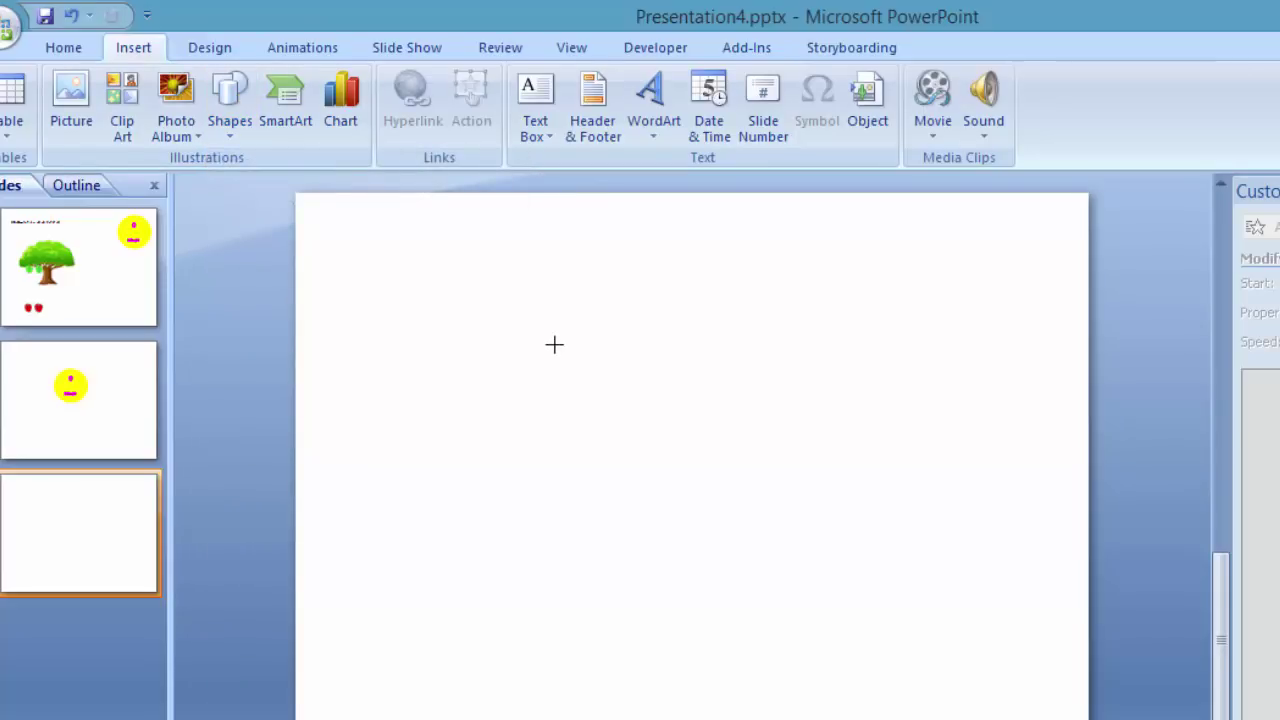
left_click_drag(554, 342, 748, 534)
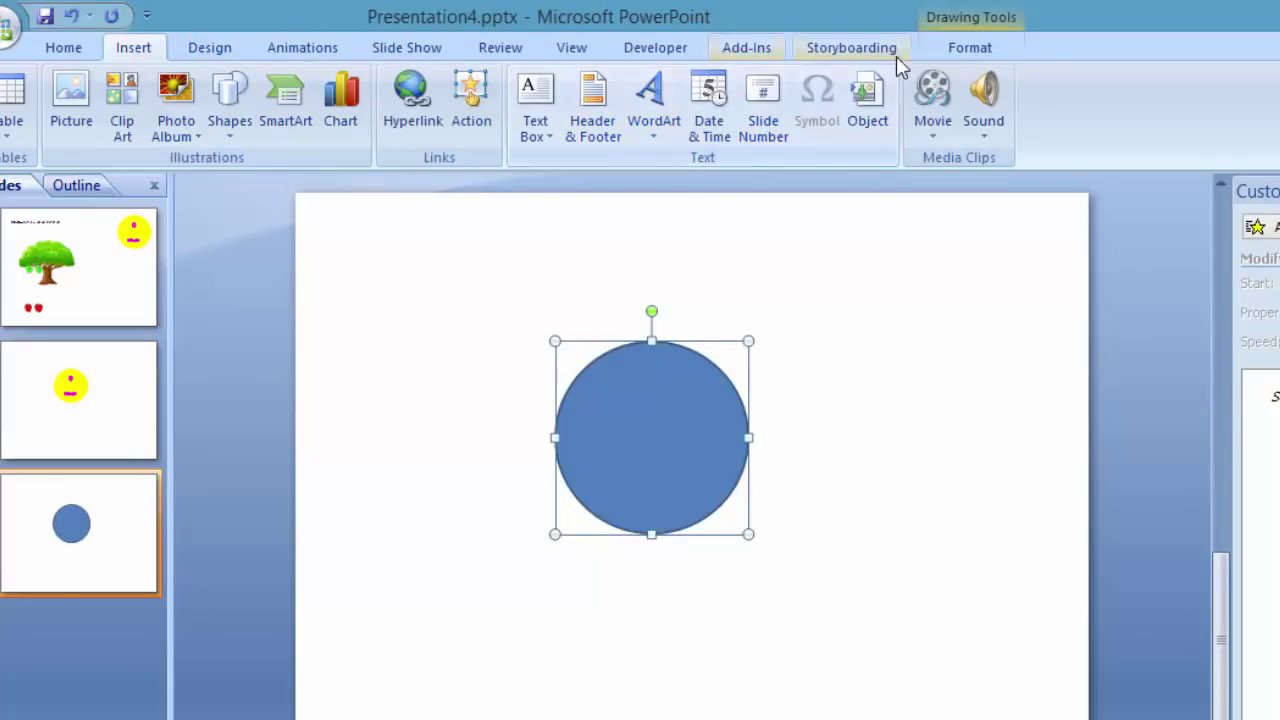
Step: Give the circle a yellow fill and a yellow outline
left_click(965, 48)
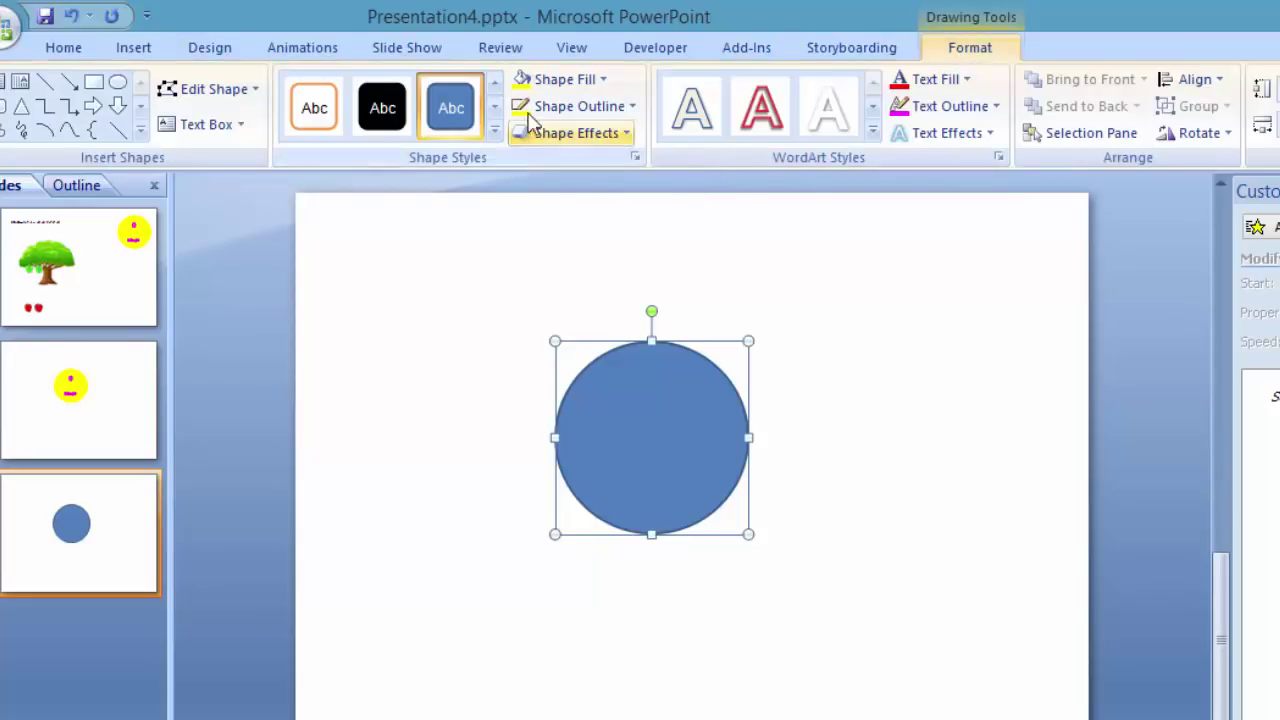
left_click(603, 81)
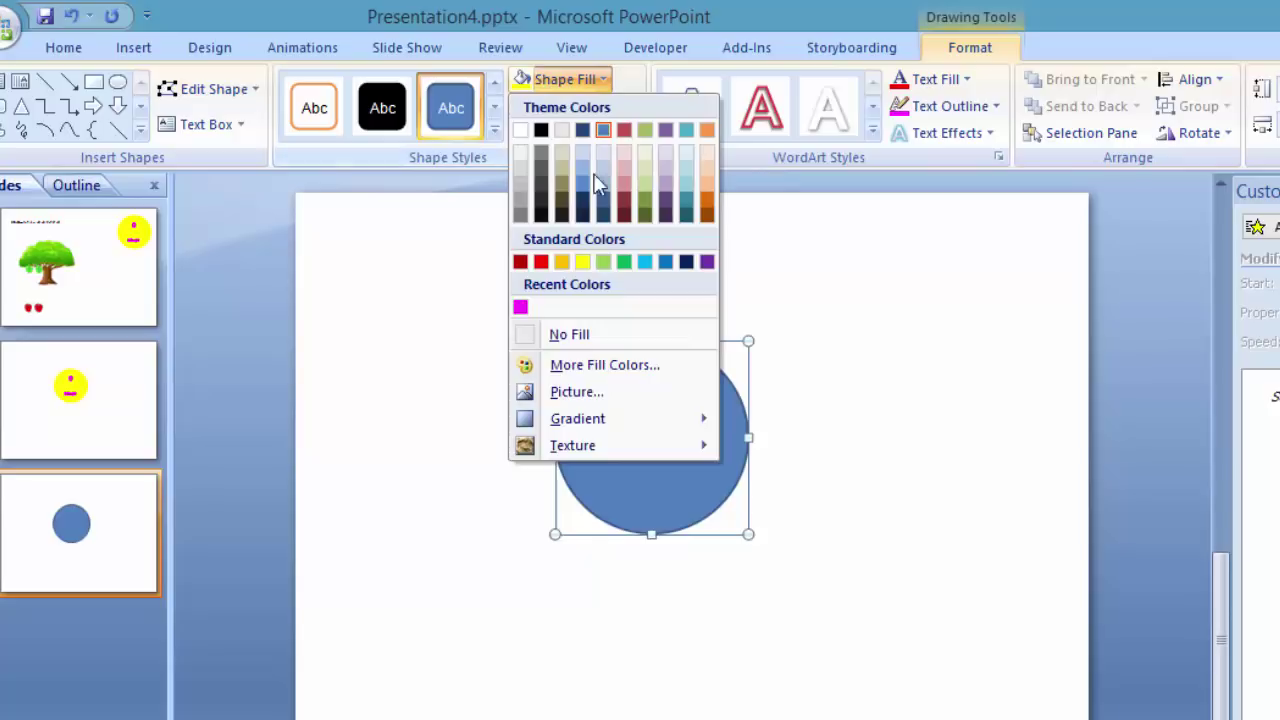
left_click(584, 262)
left_click(632, 106)
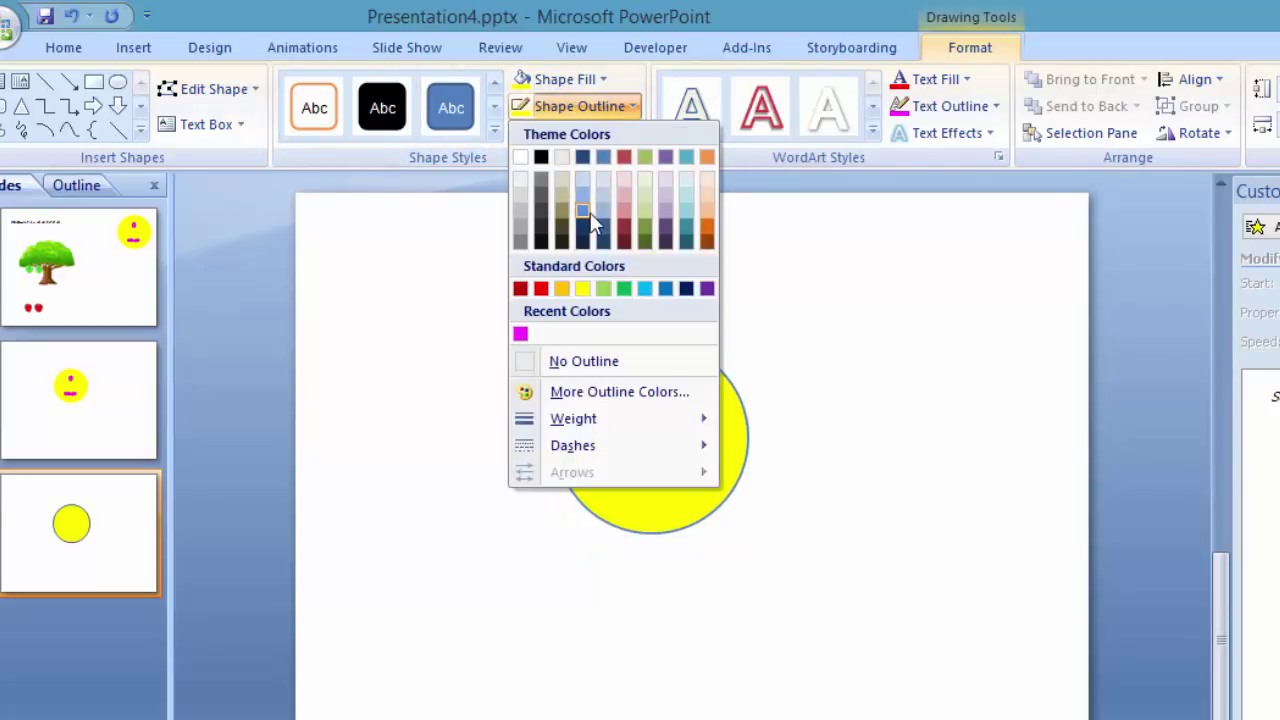
left_click(582, 288)
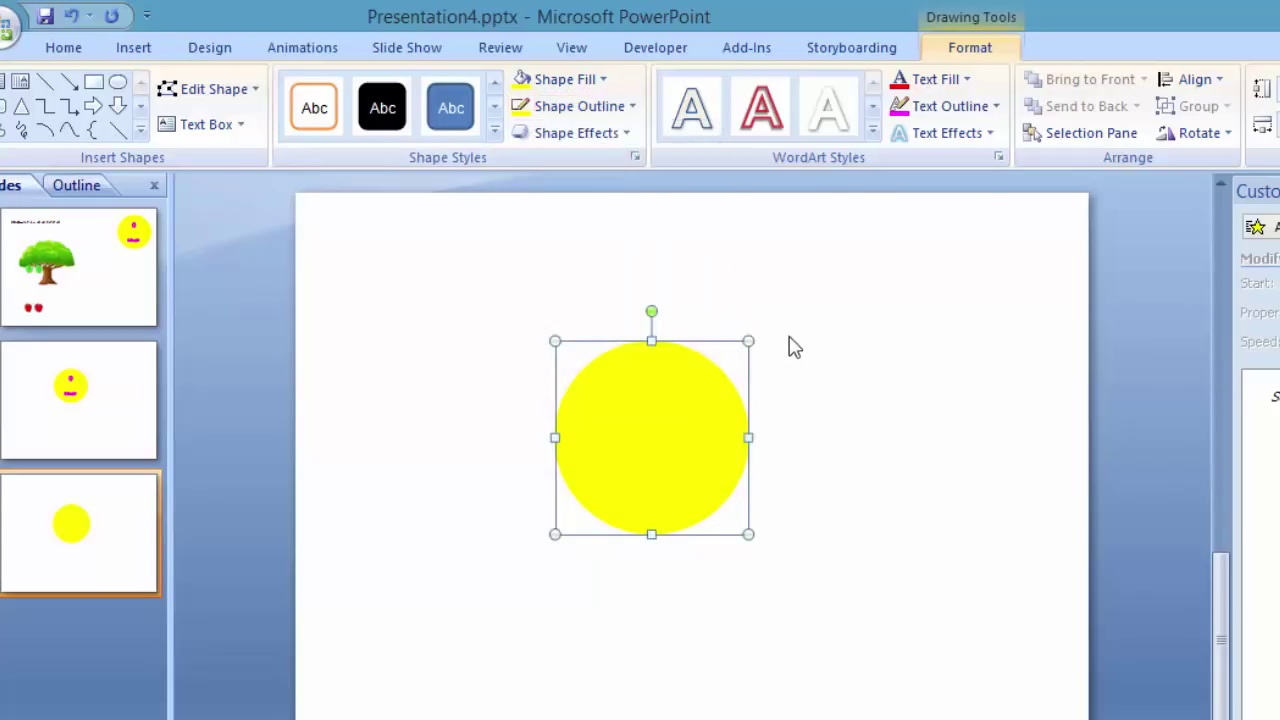
left_click(445, 190)
Step: Draw a smaller oval centred inside the yellow circle
left_click(158, 50)
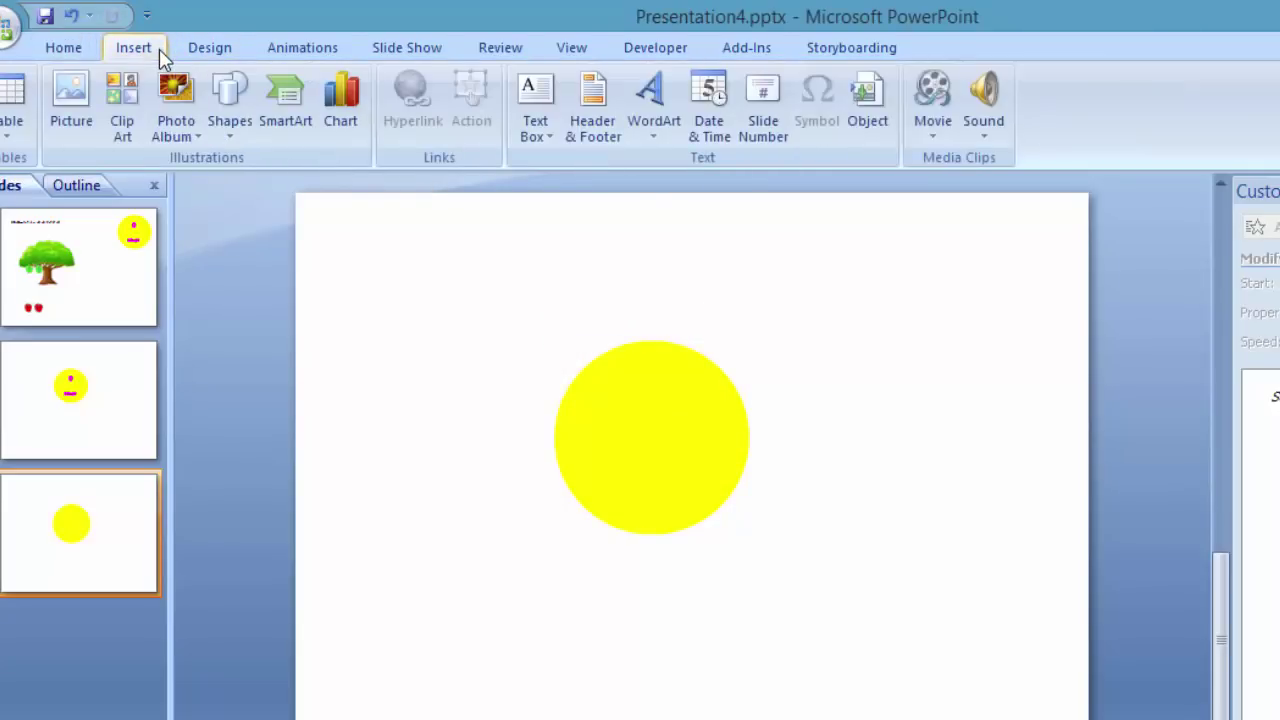
left_click(229, 110)
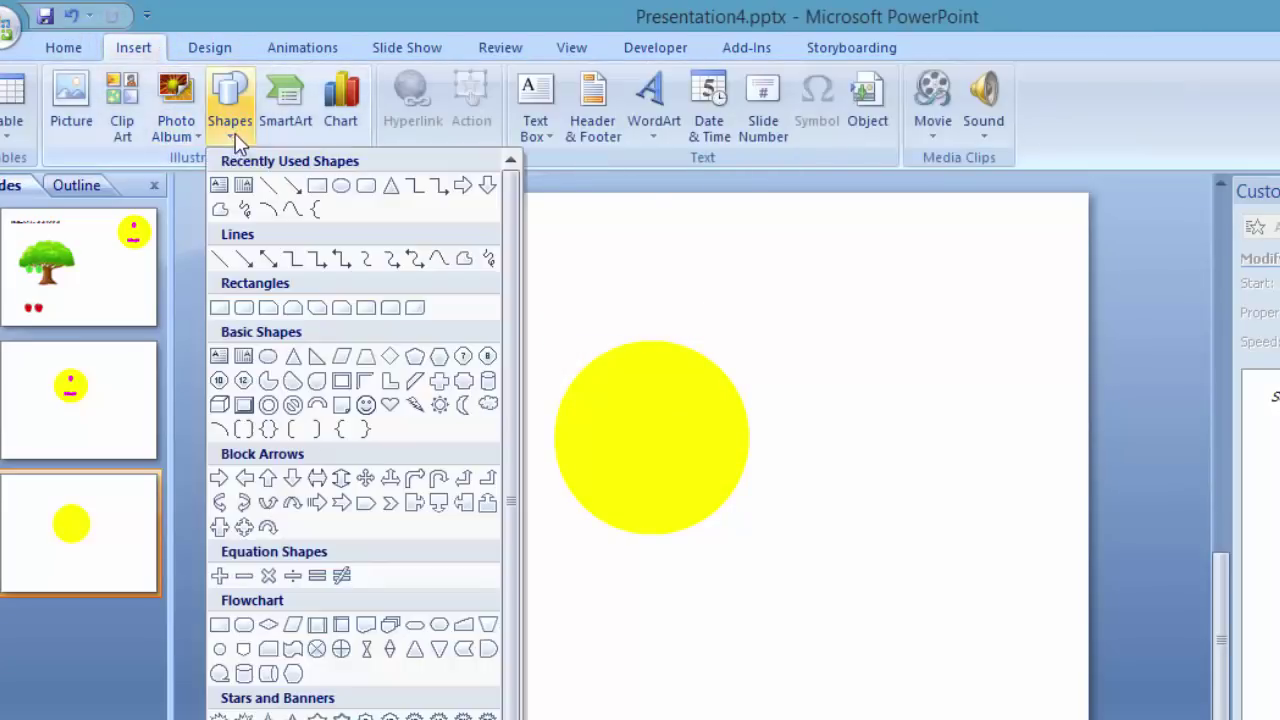
left_click(341, 186)
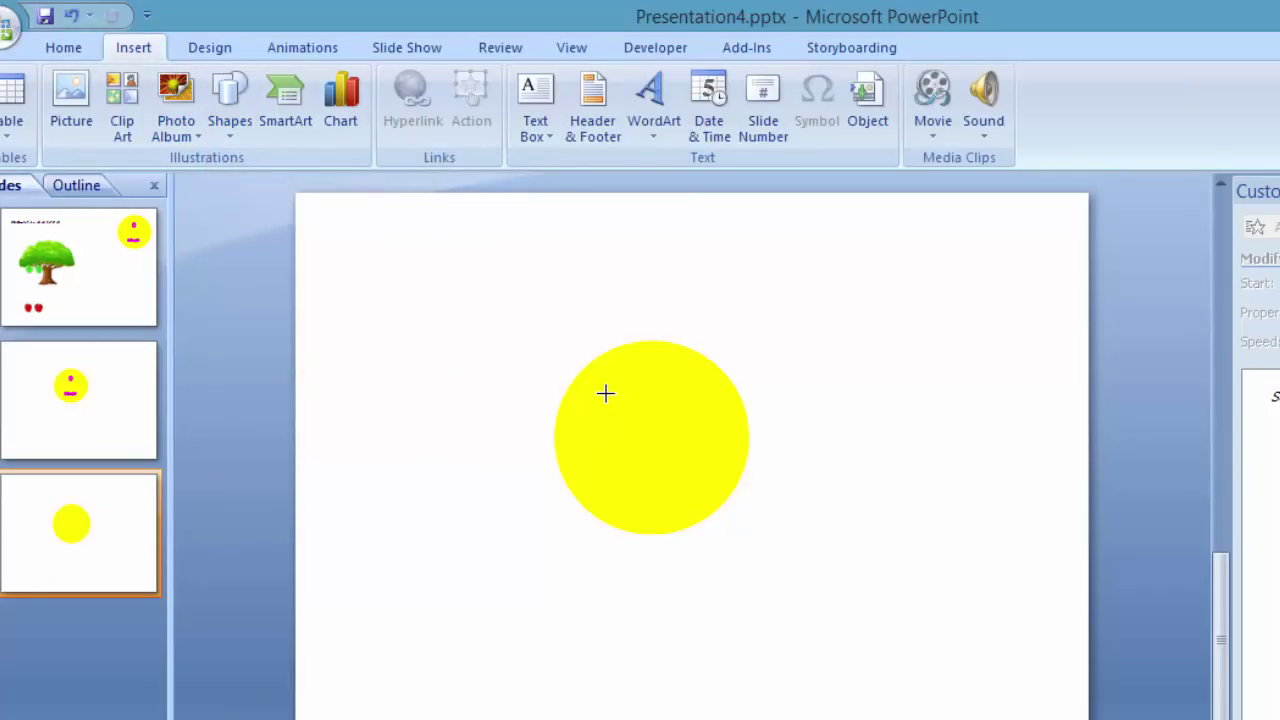
left_click_drag(605, 393, 730, 467)
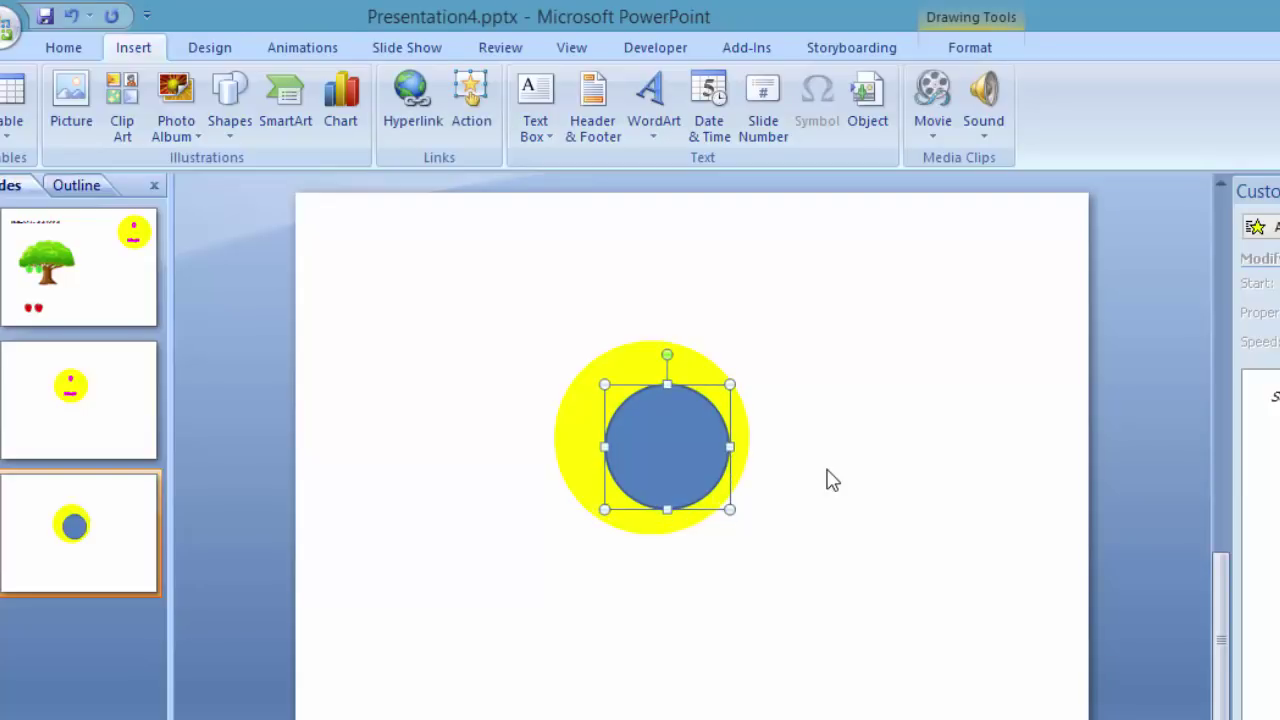
key("Up")
key("Up")
key("Left")
key("Left")
key("Left")
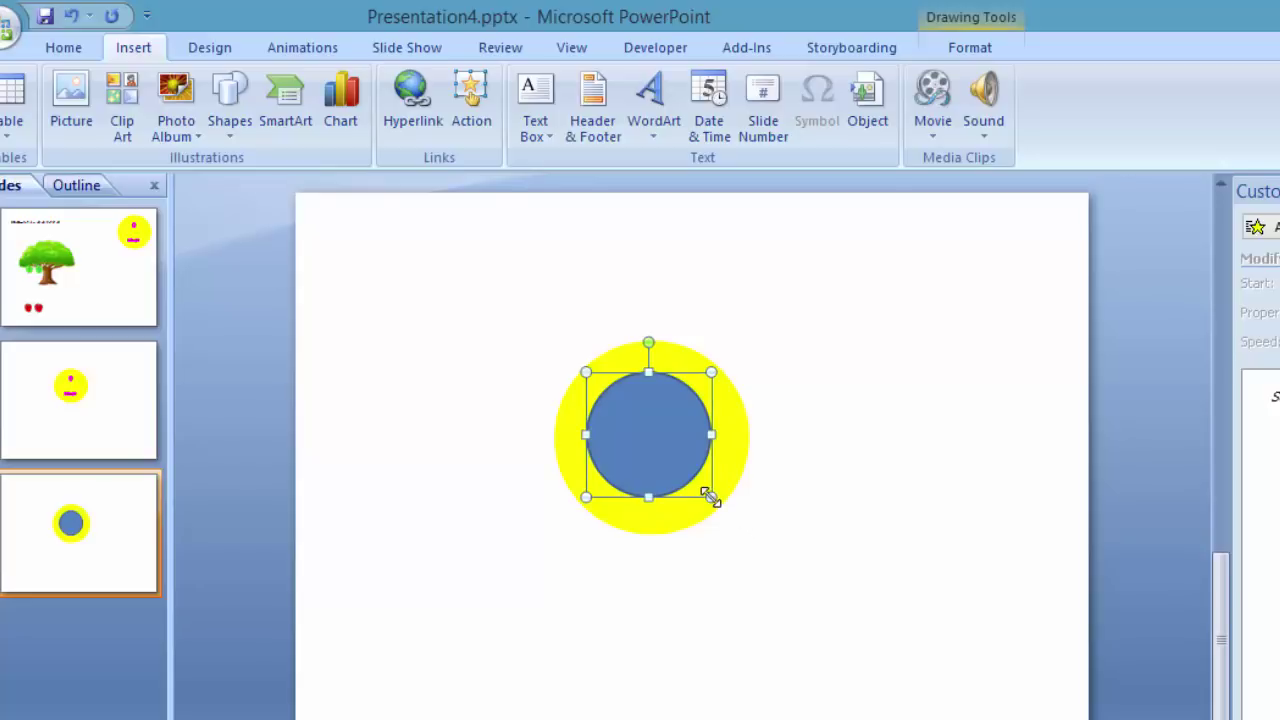
left_click_drag(710, 497, 730, 516)
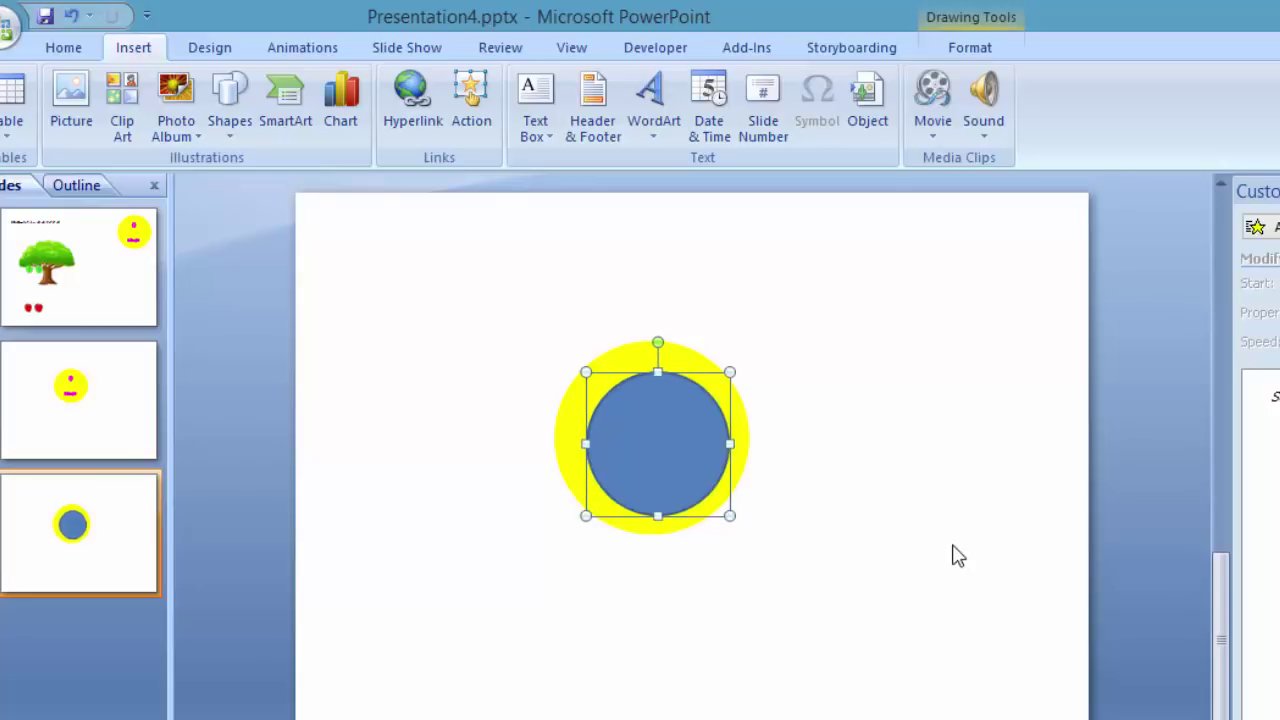
key("Up")
key("Left")
key("Left")
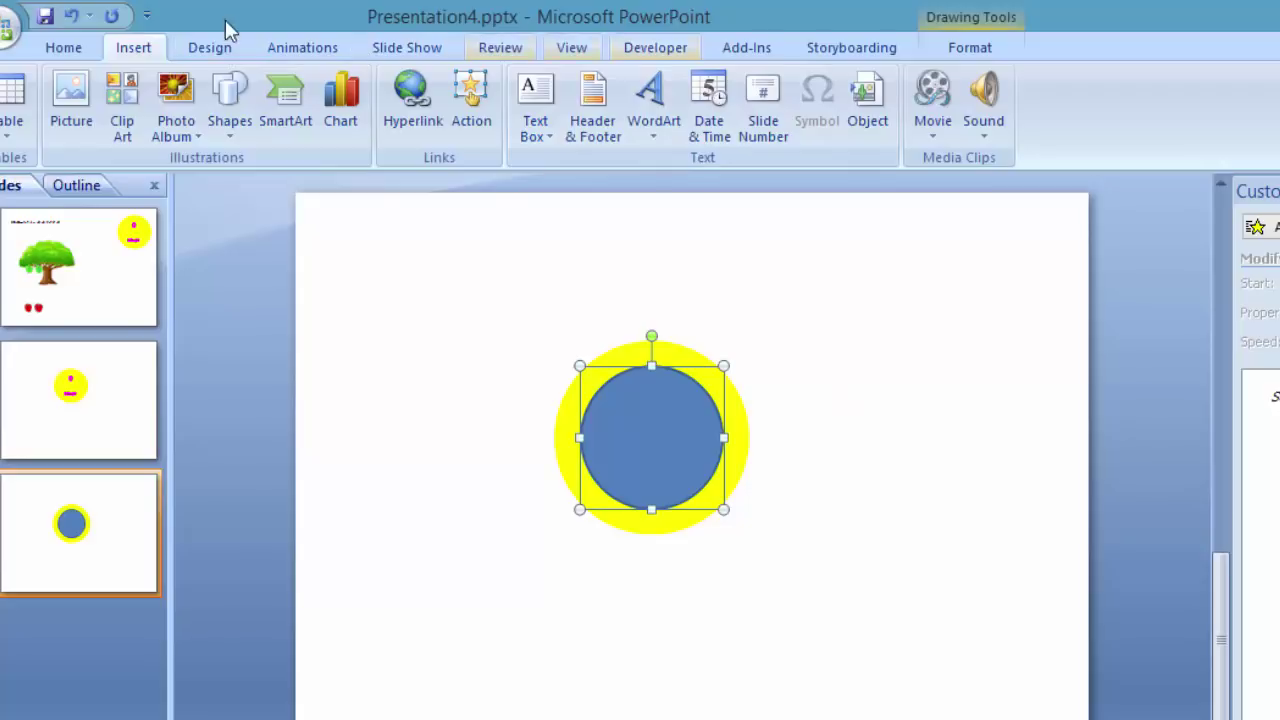
Step: Make the inner circle's fill and outline white
left_click(958, 50)
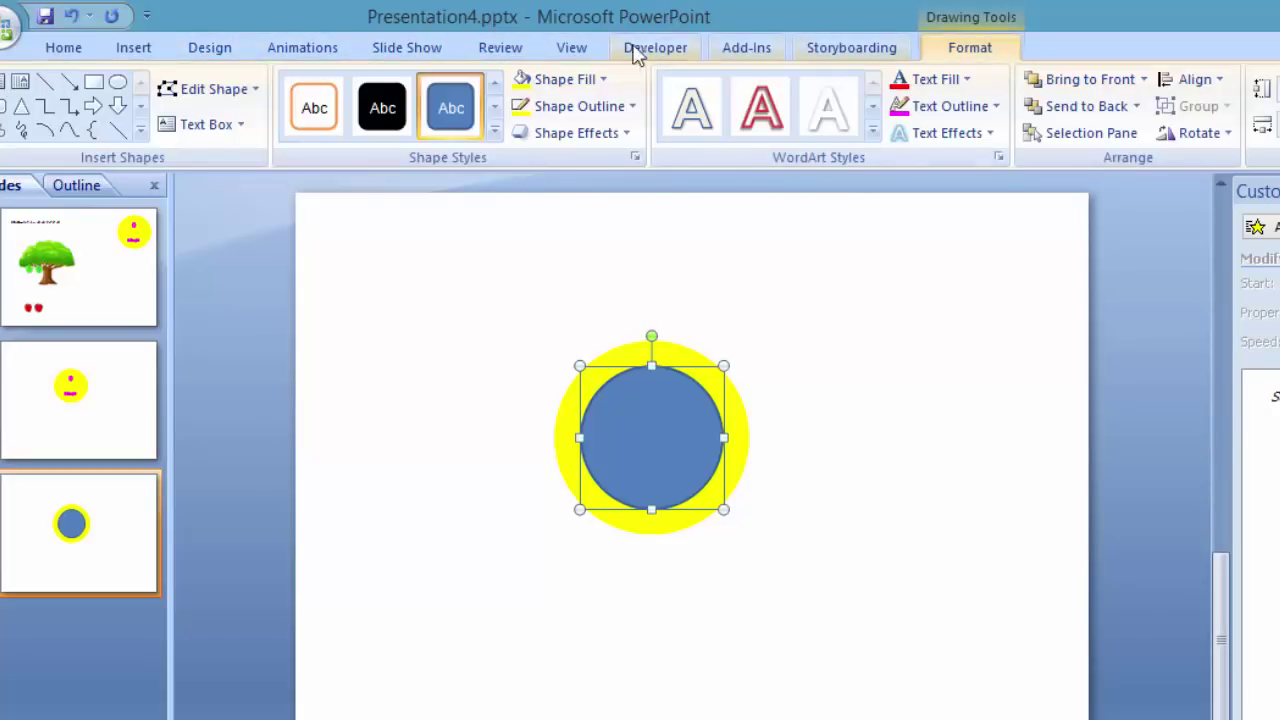
left_click(605, 79)
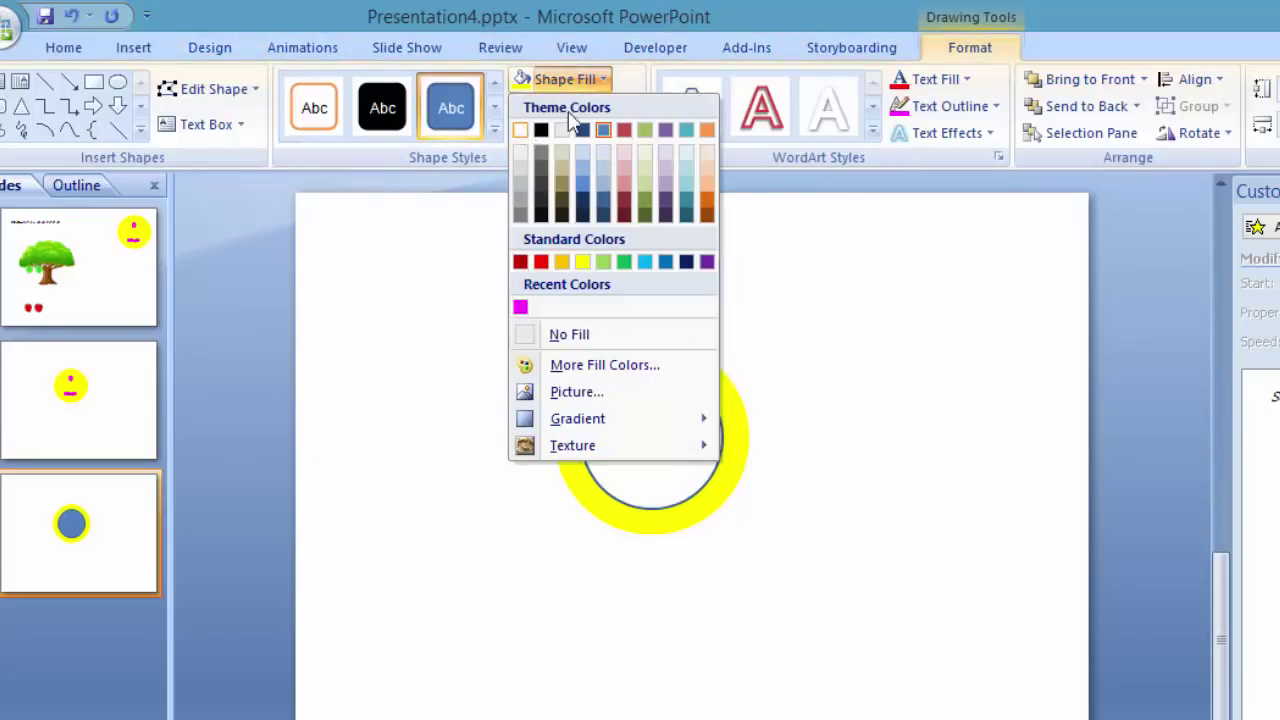
left_click(520, 130)
left_click(633, 106)
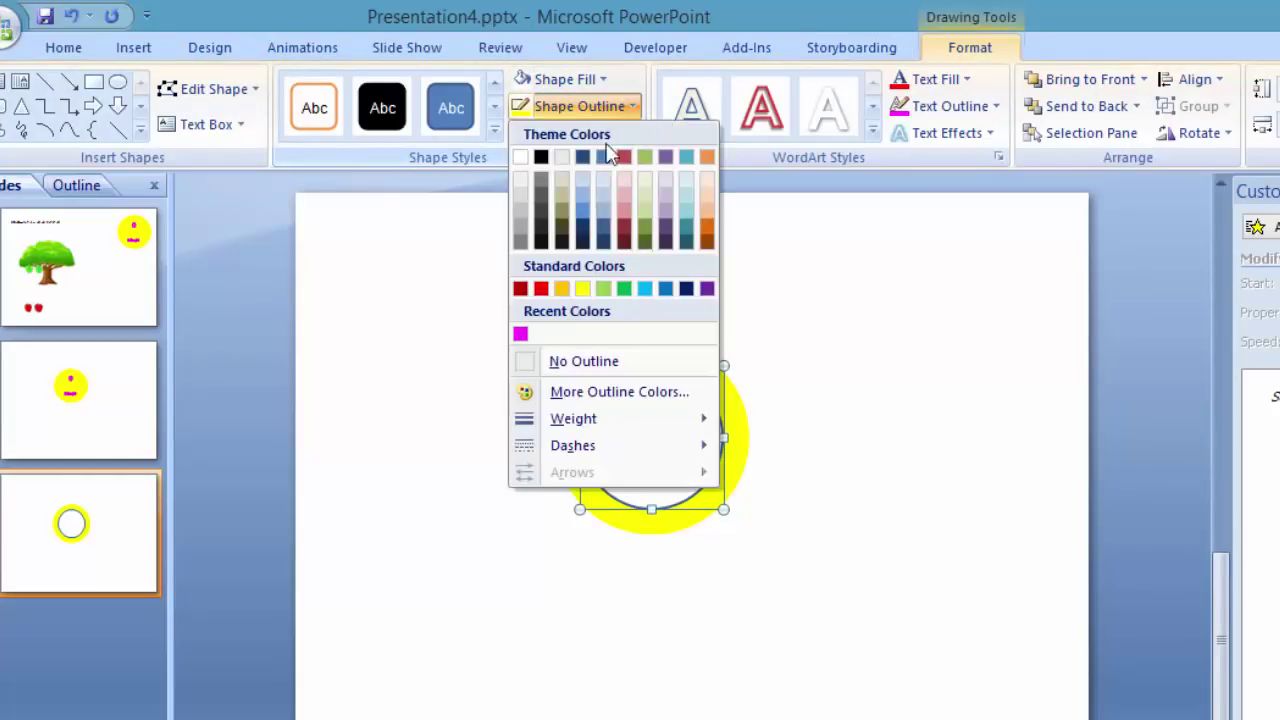
left_click(520, 157)
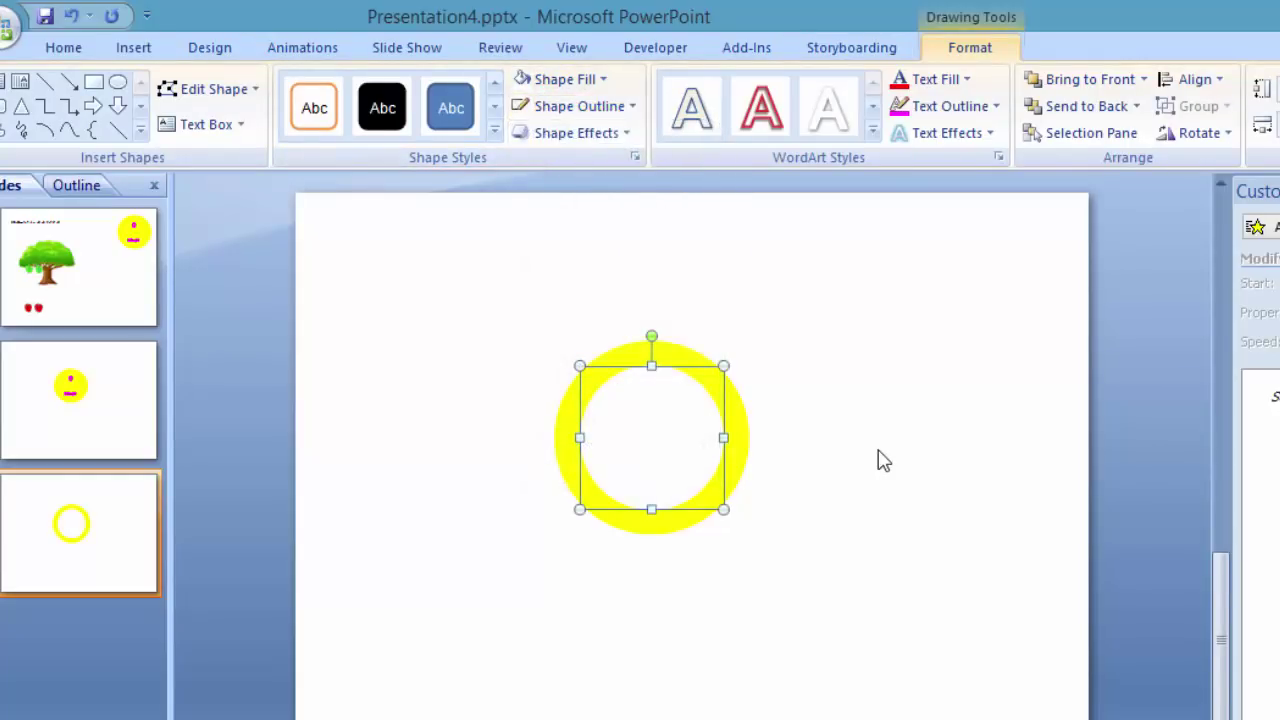
Step: Draw a rounded rectangle below the yellow ring
left_click(430, 377)
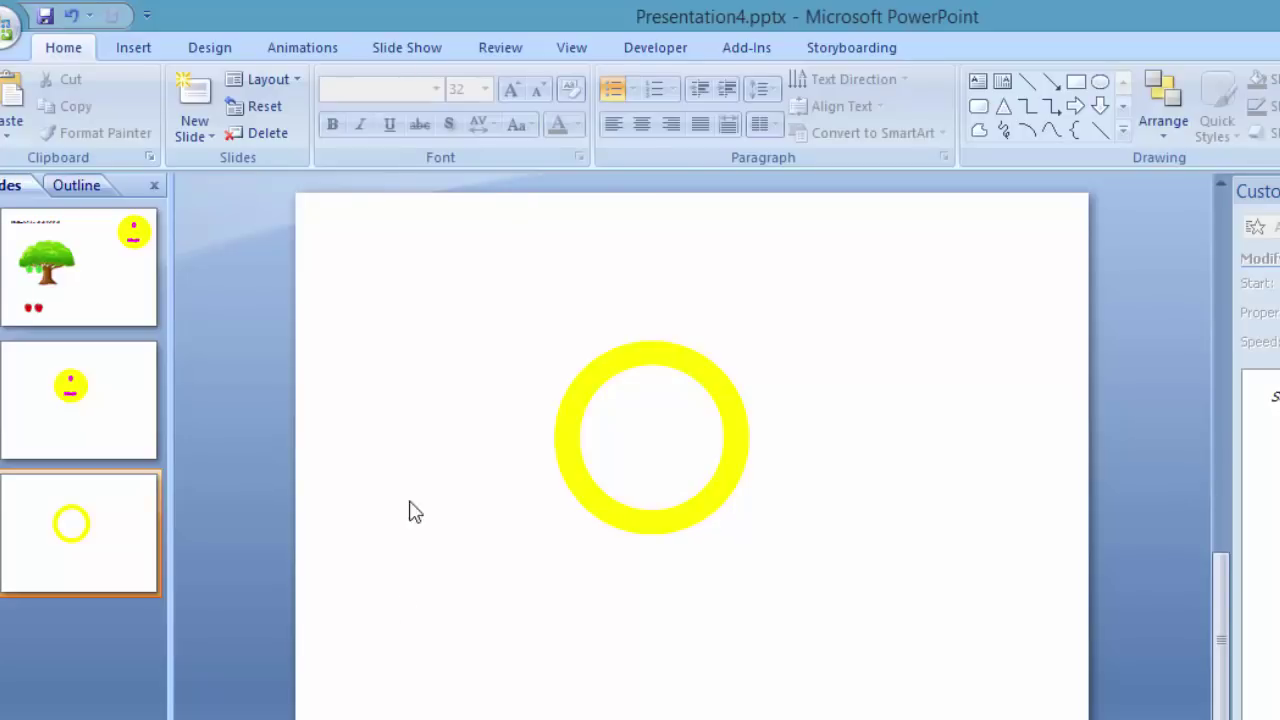
left_click(130, 706)
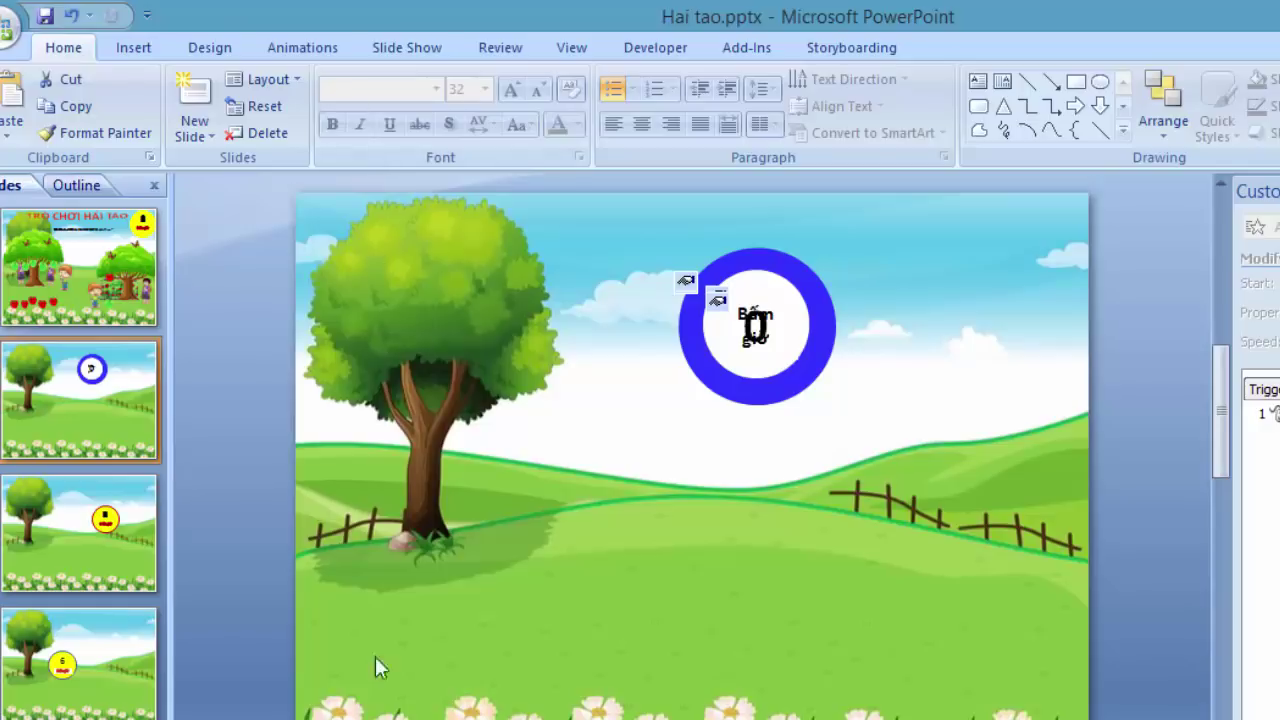
left_click(420, 705)
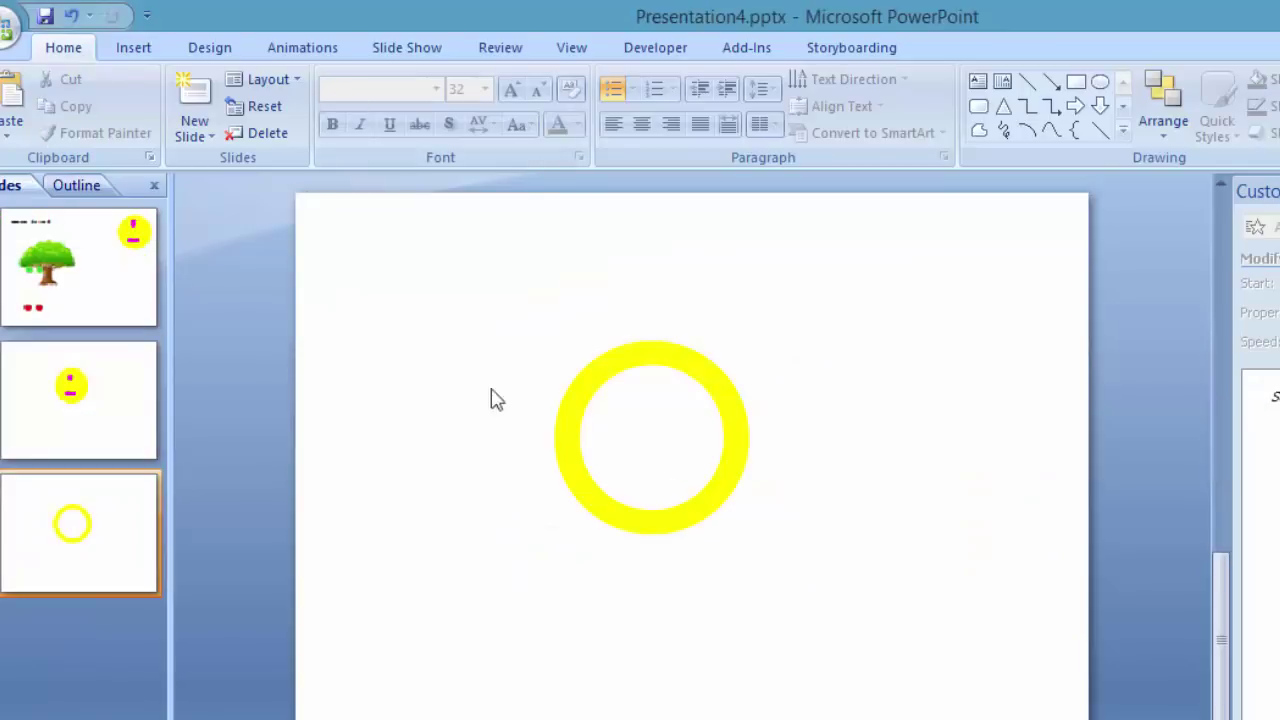
left_click(140, 50)
left_click(227, 125)
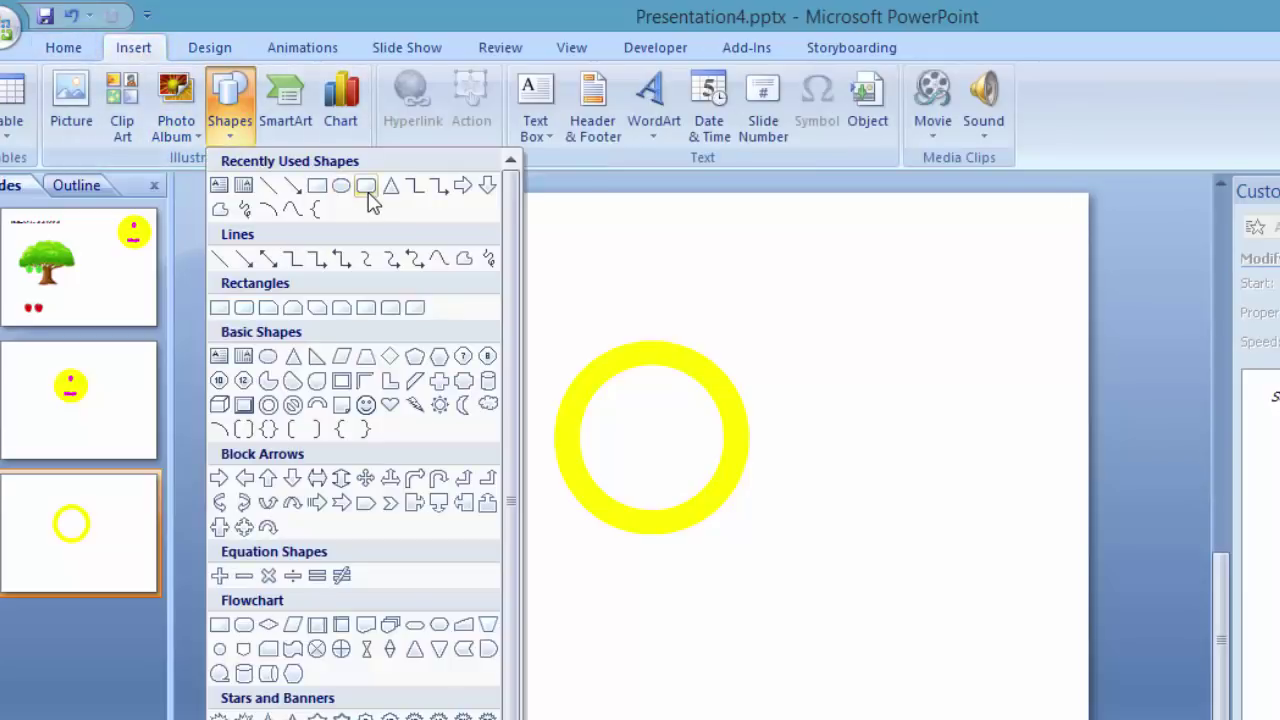
left_click(366, 187)
mouse_move(572, 559)
left_mouse_down()
mouse_move(666, 598)
mouse_move(674, 620)
left_mouse_up()
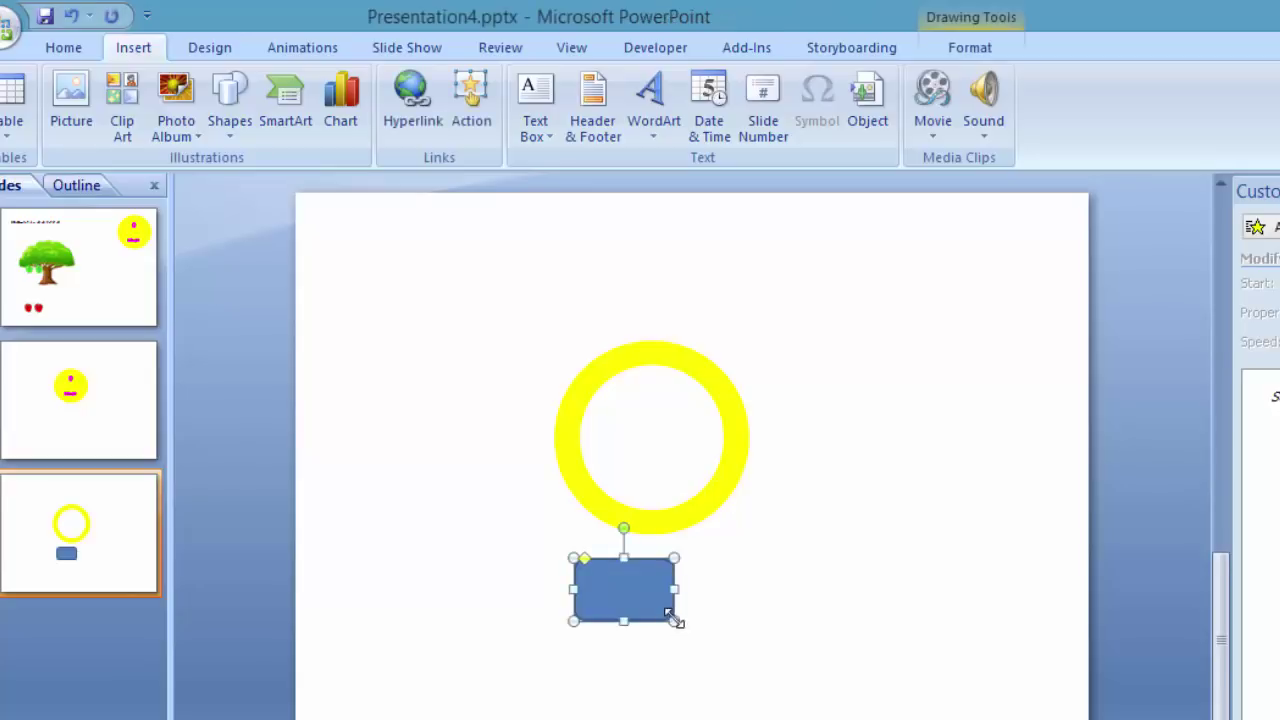
Step: Label the rectangle 'Bấm giờ', shift it slightly right, then select both ring circles
right_click(643, 584)
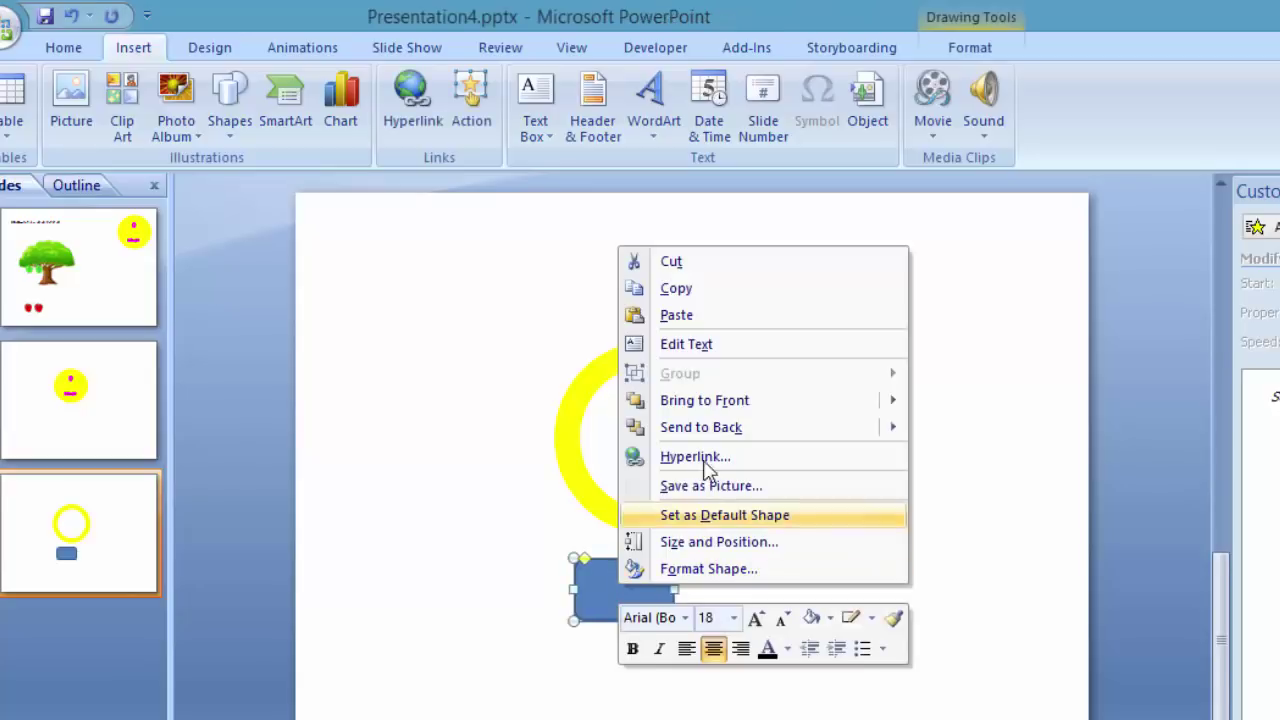
left_click(692, 344)
type("Bấm")
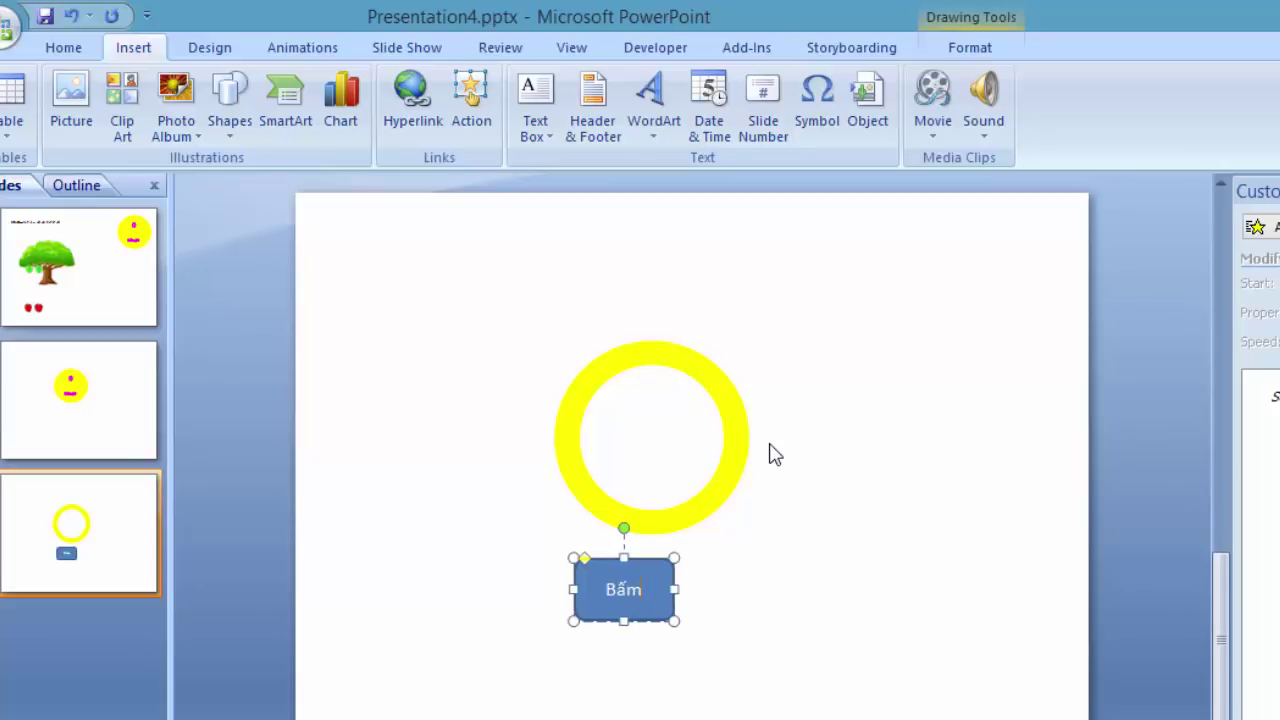
type("gi")
type("o")
type("wf")
left_click(821, 490)
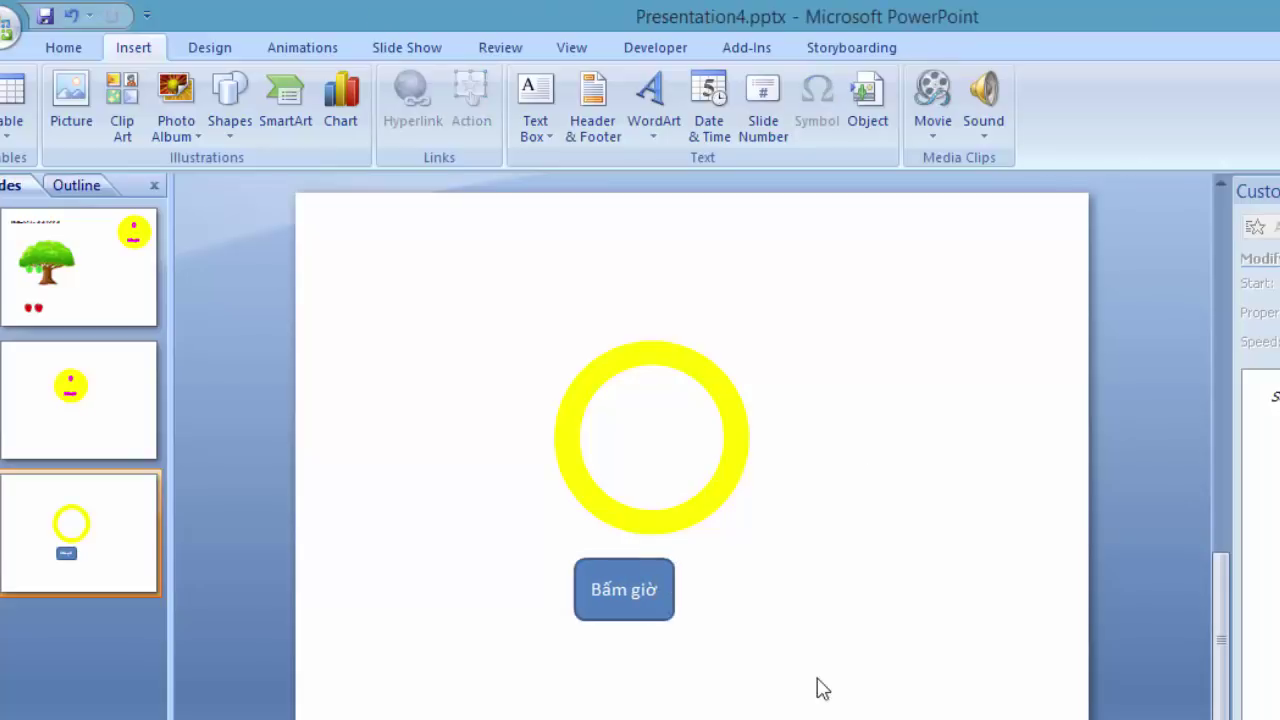
left_click(649, 591)
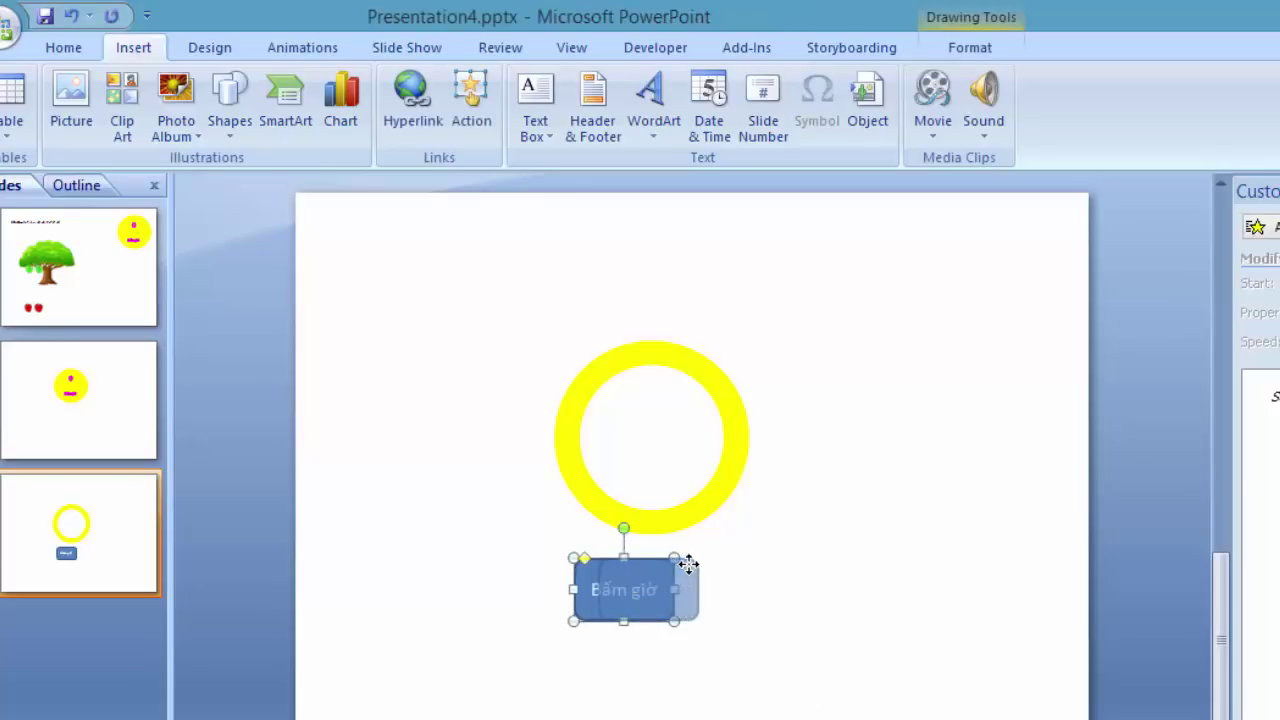
left_click_drag(663, 566, 687, 566)
mouse_move(512, 308)
left_mouse_down()
mouse_move(781, 557)
mouse_move(795, 549)
left_mouse_up()
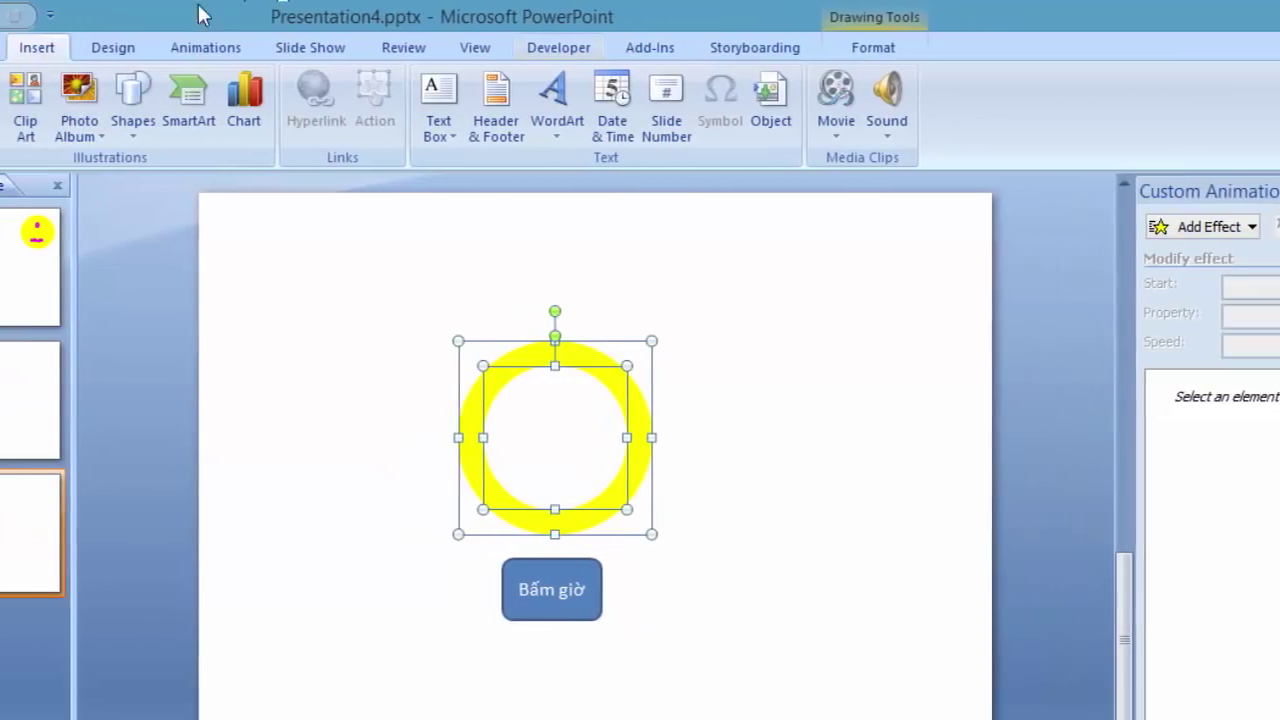
Step: Apply the Wheel entrance effect to both ring circles via Custom Animation
left_click(186, 49)
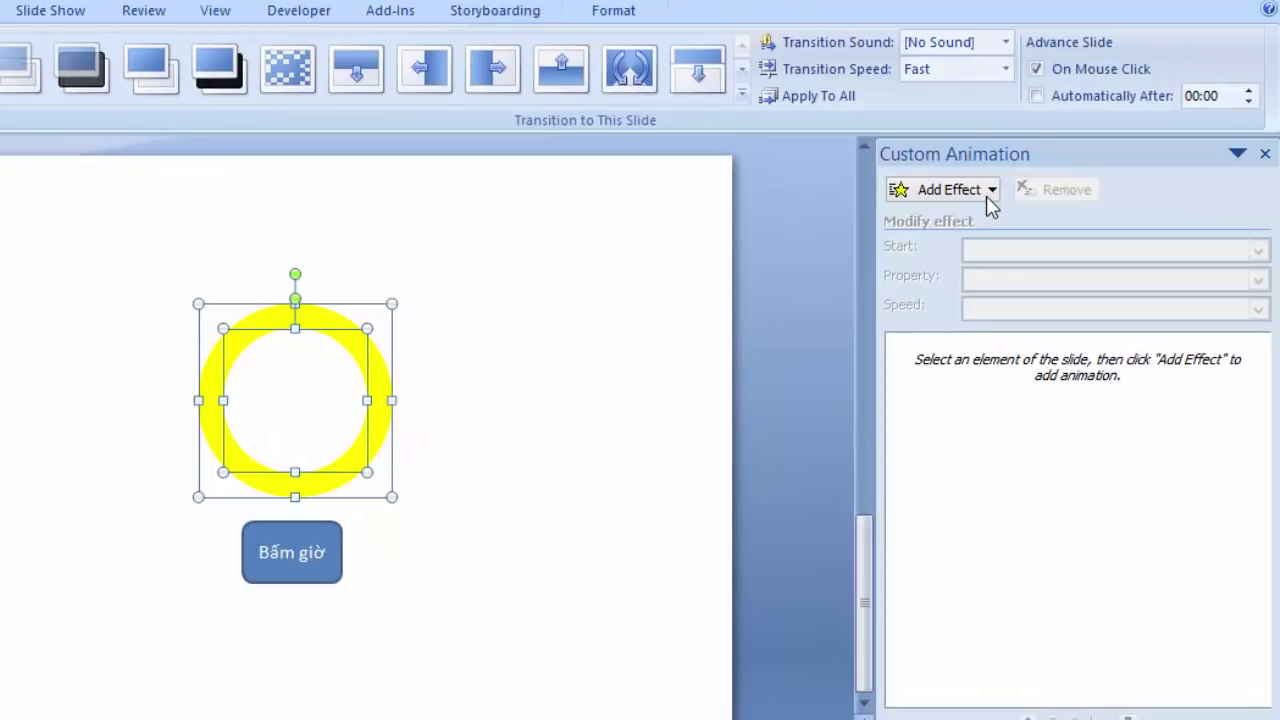
left_click(986, 192)
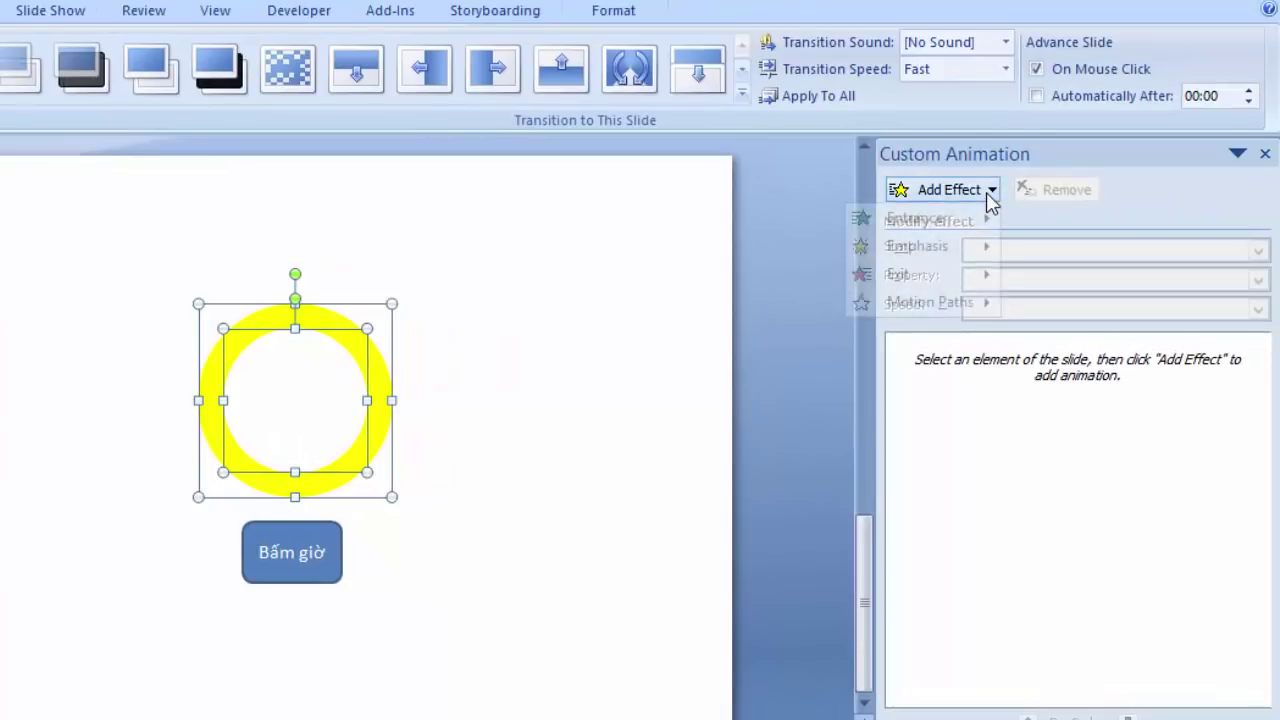
mouse_move(915, 218)
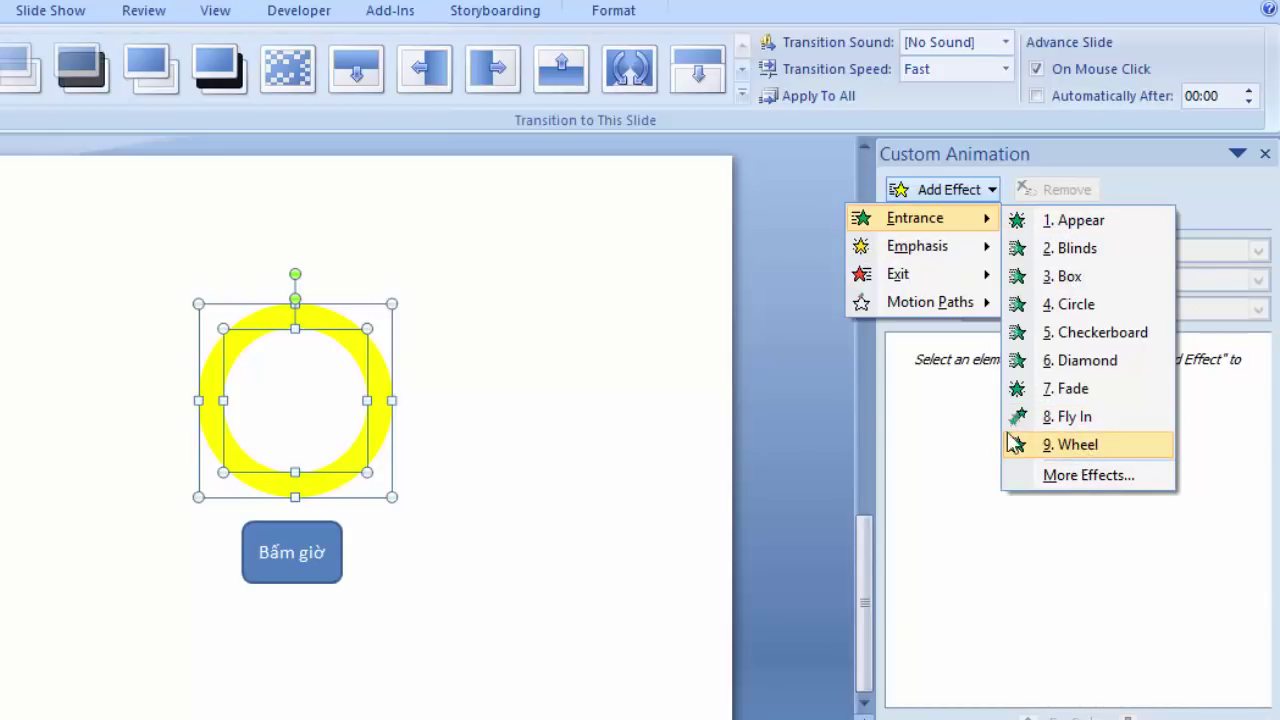
left_click(1080, 455)
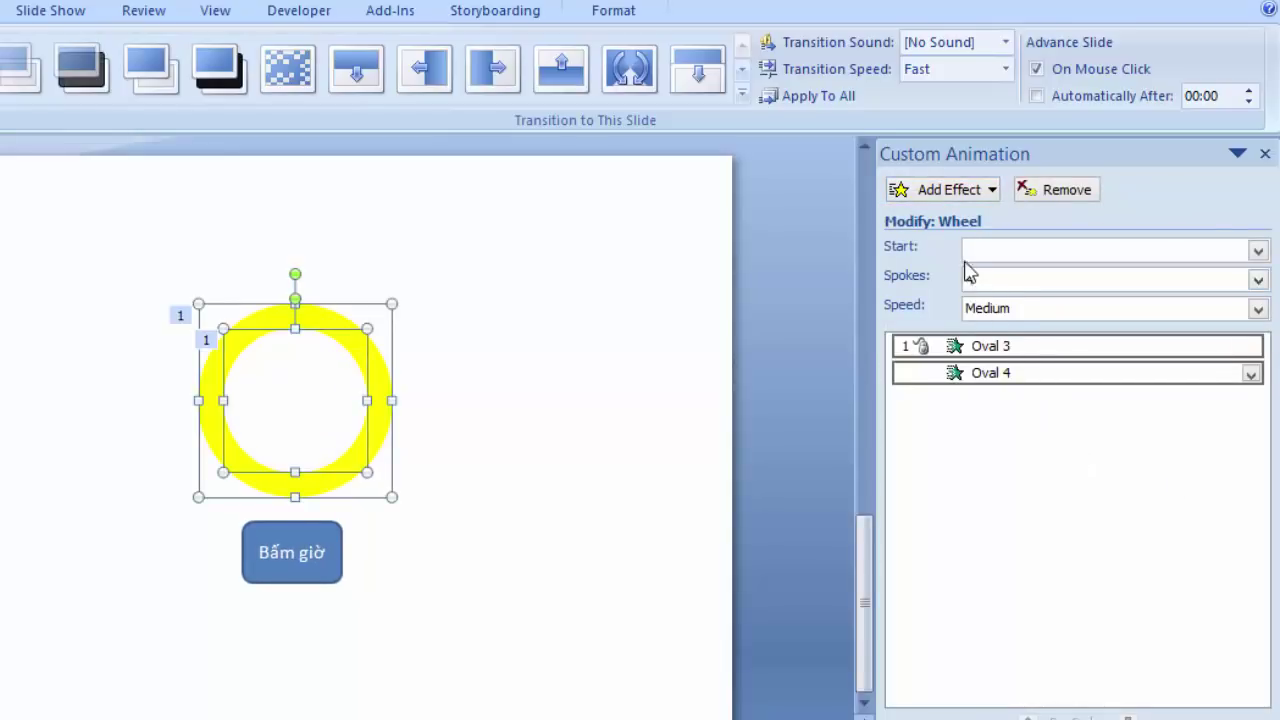
left_click(1258, 252)
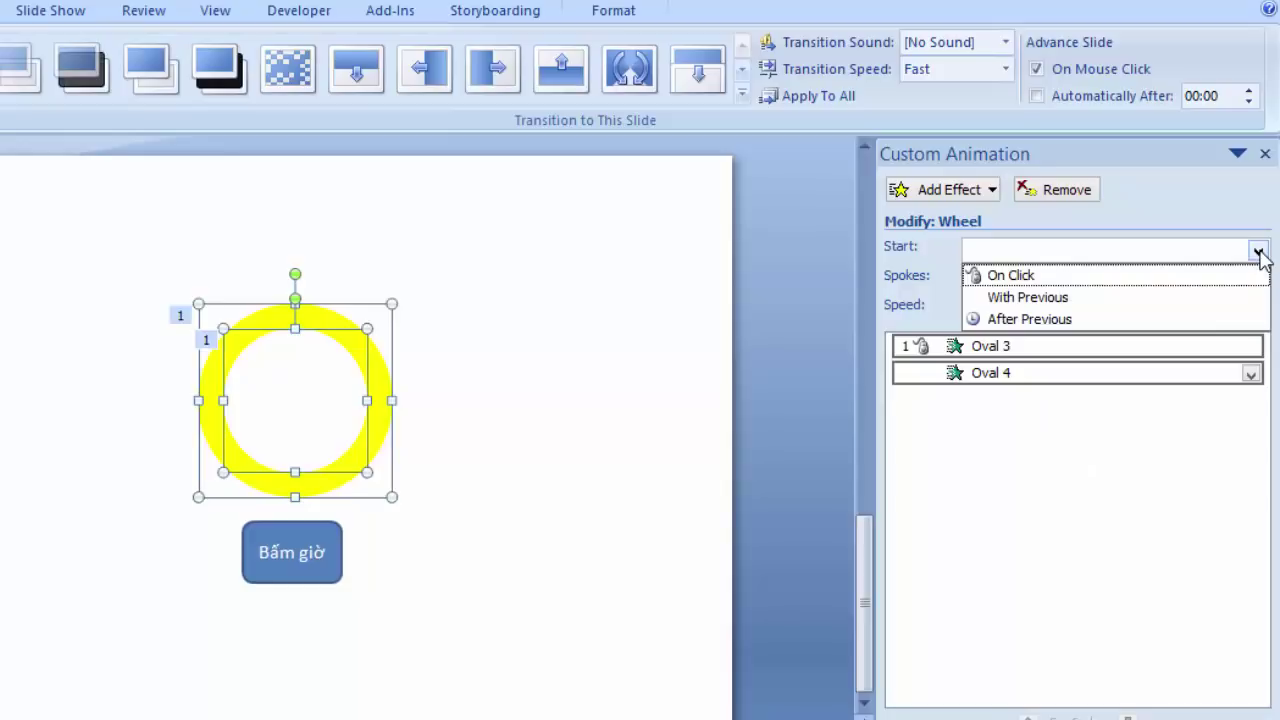
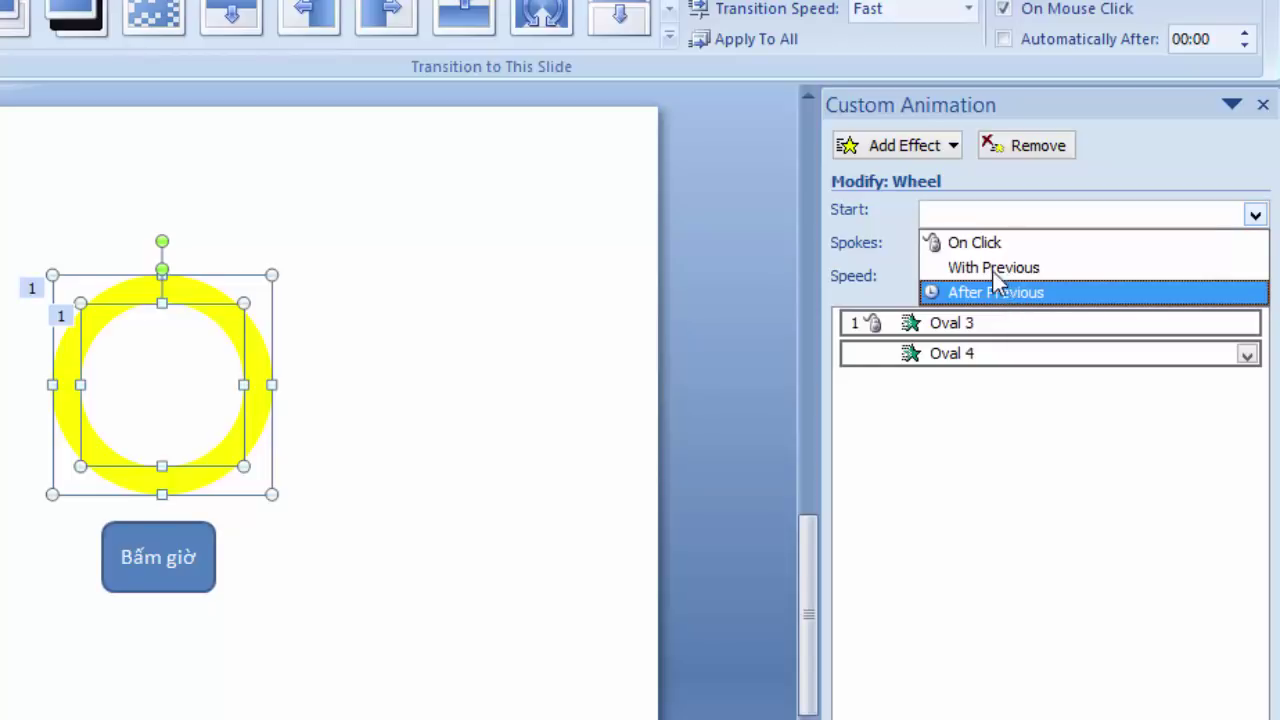
Step: Set Oval 4's Wheel animation to start On Click with 1 spoke
left_click(978, 248)
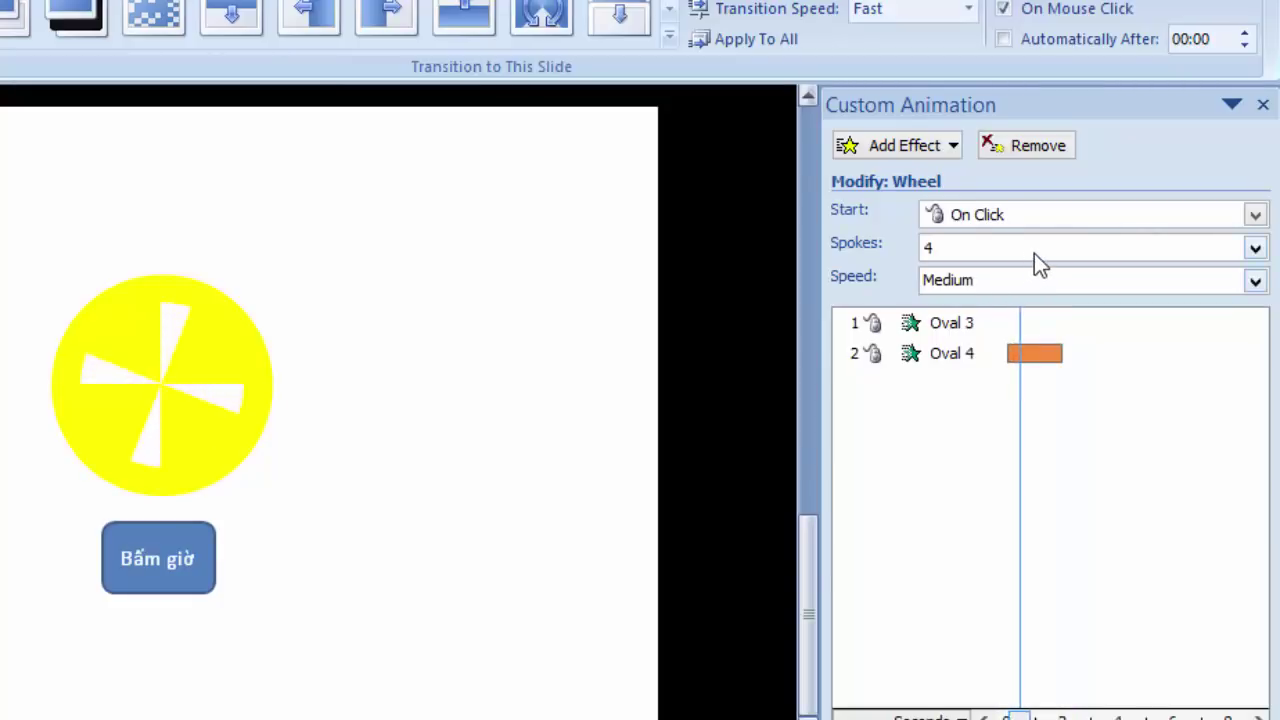
left_click(1255, 248)
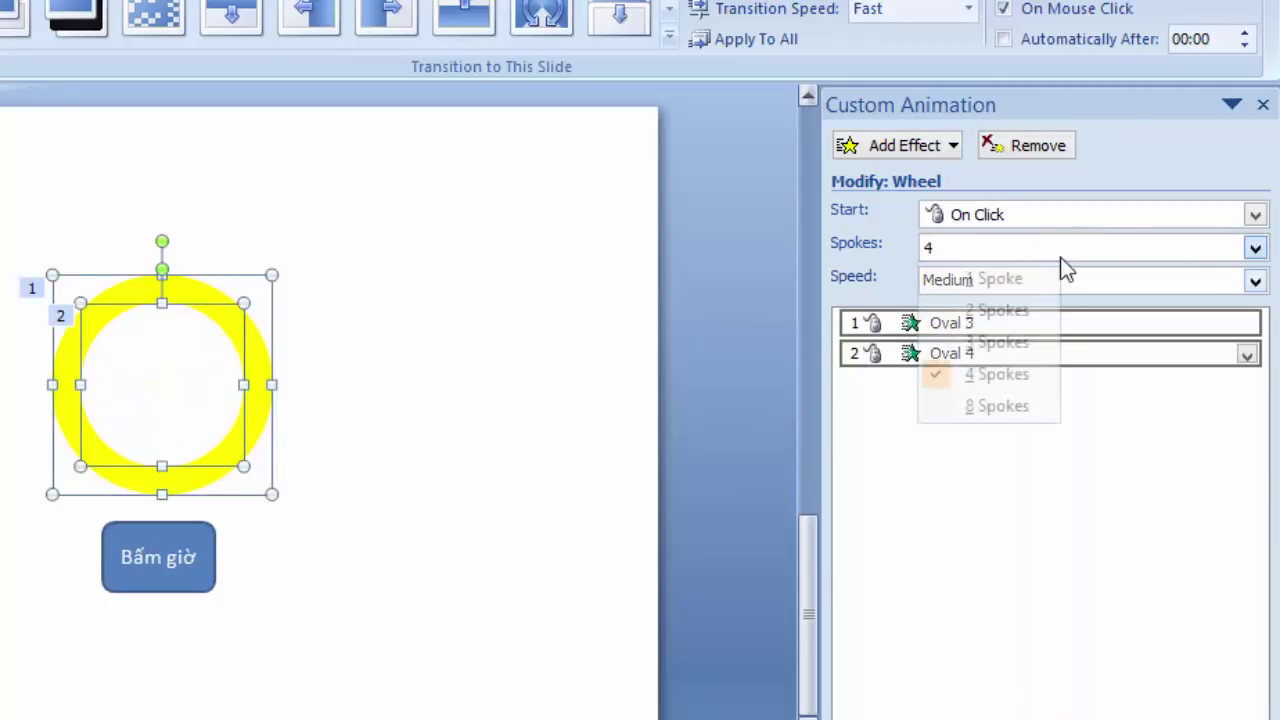
left_click(1000, 274)
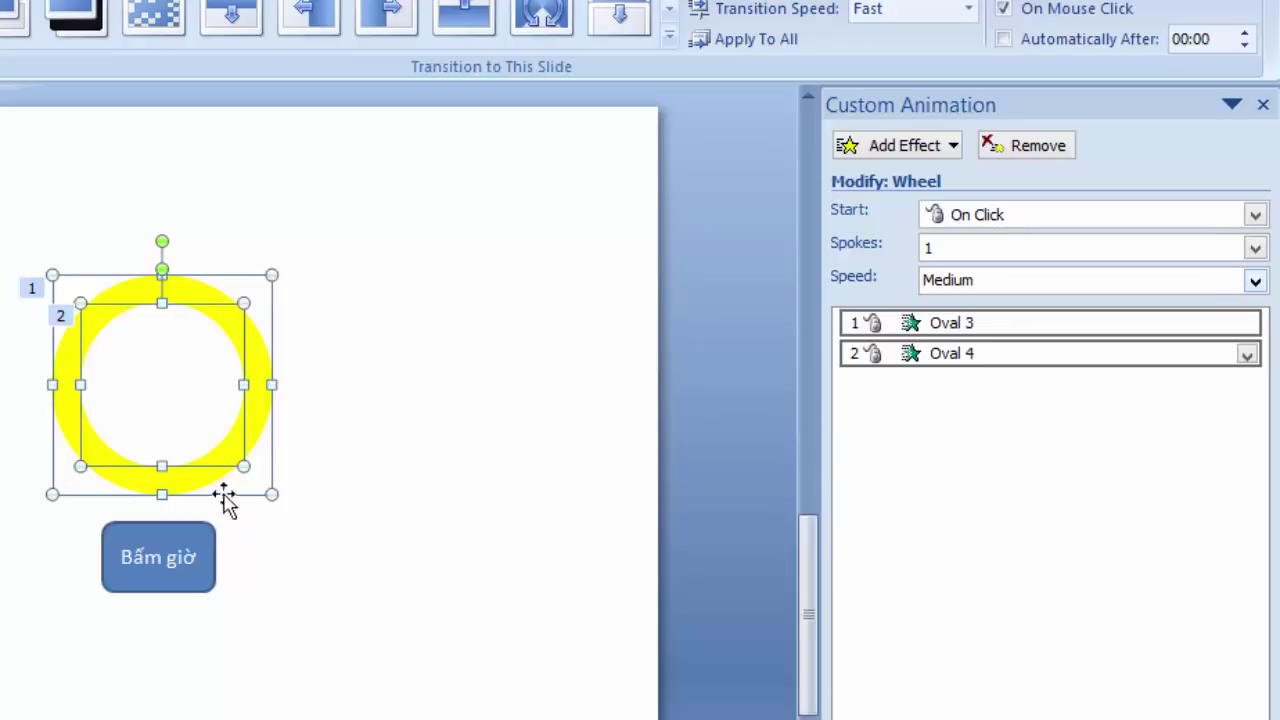
Step: Run the slide show twice to watch the yellow ring's Wheel effect, then exit to editing
key("F5")
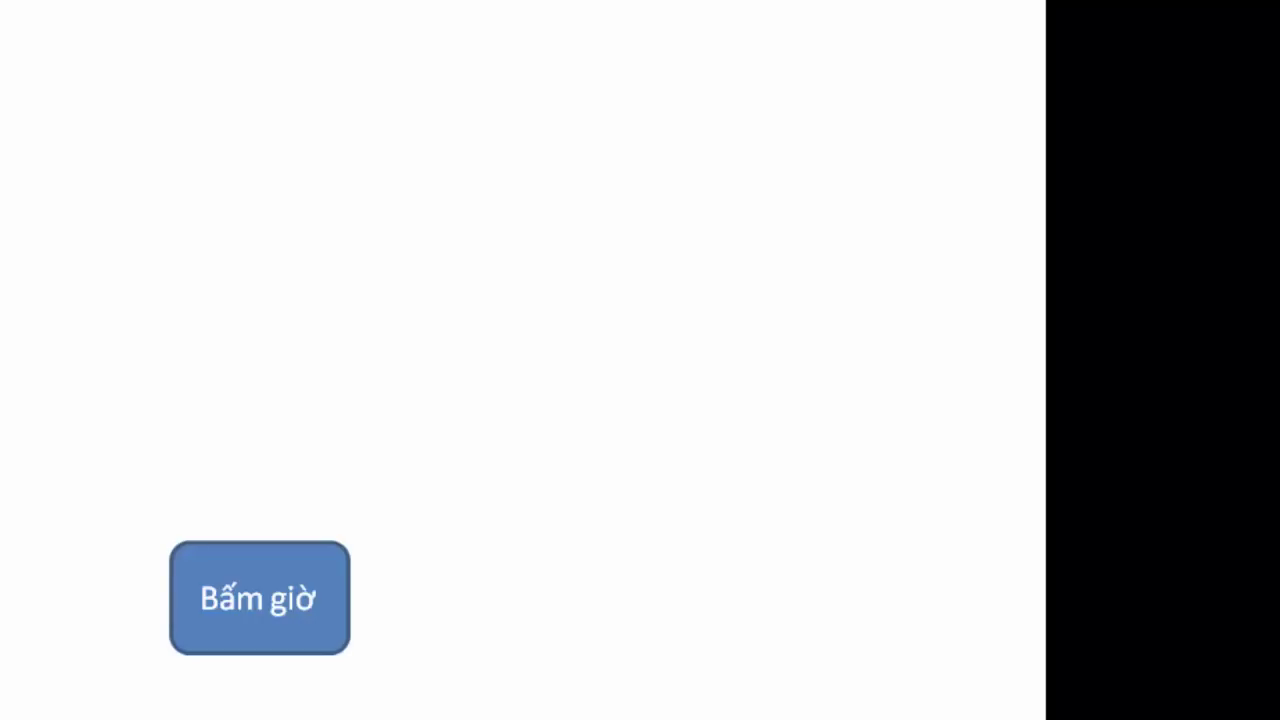
left_click(259, 600)
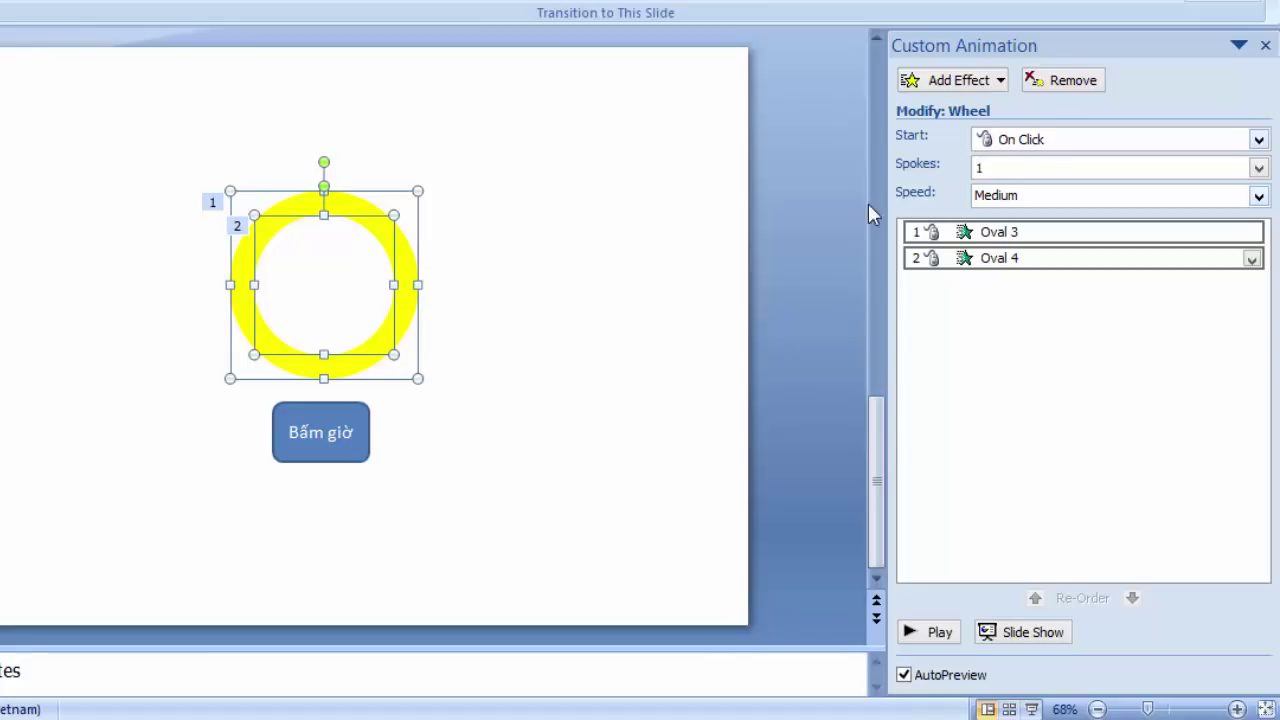
left_click(1032, 709)
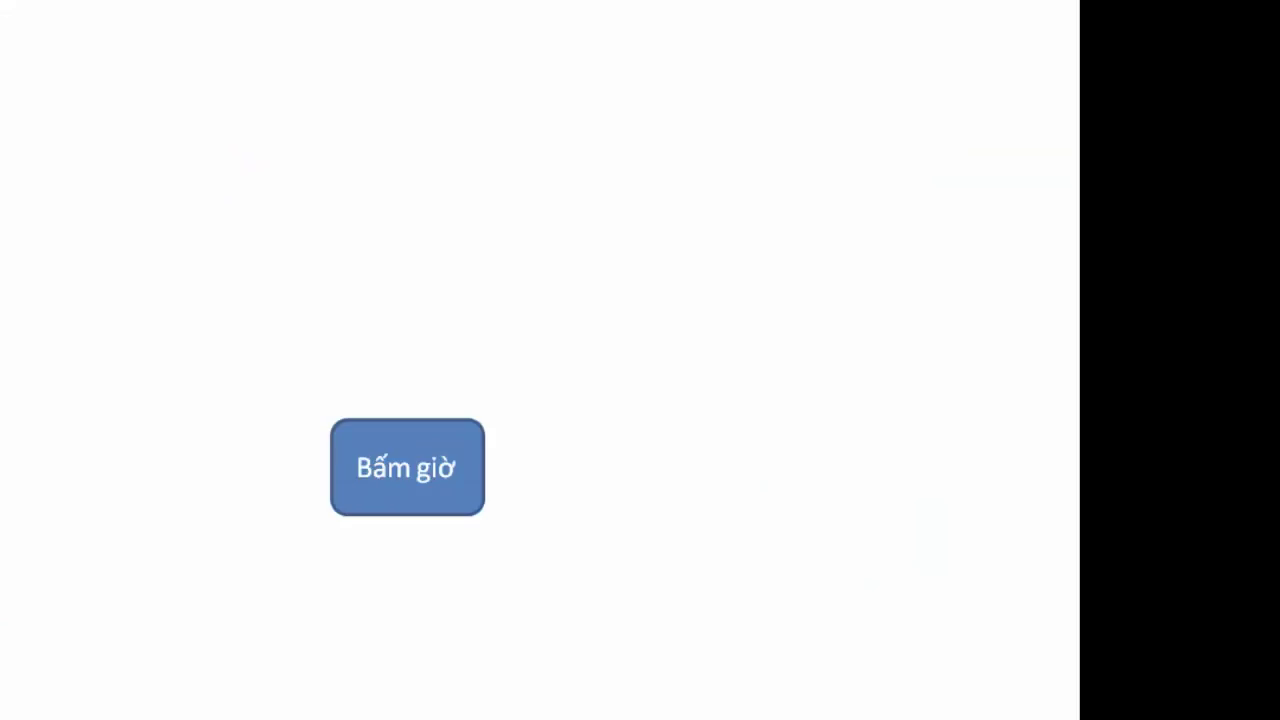
left_click(768, 340)
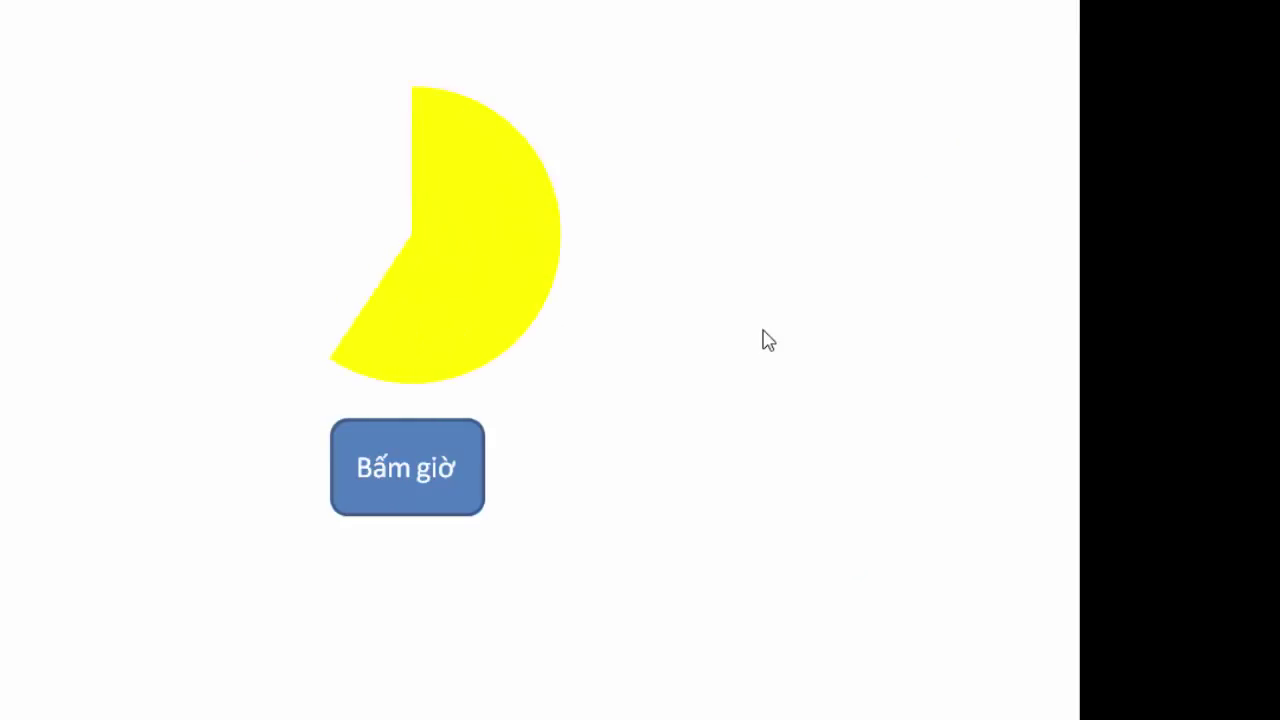
key("Escape")
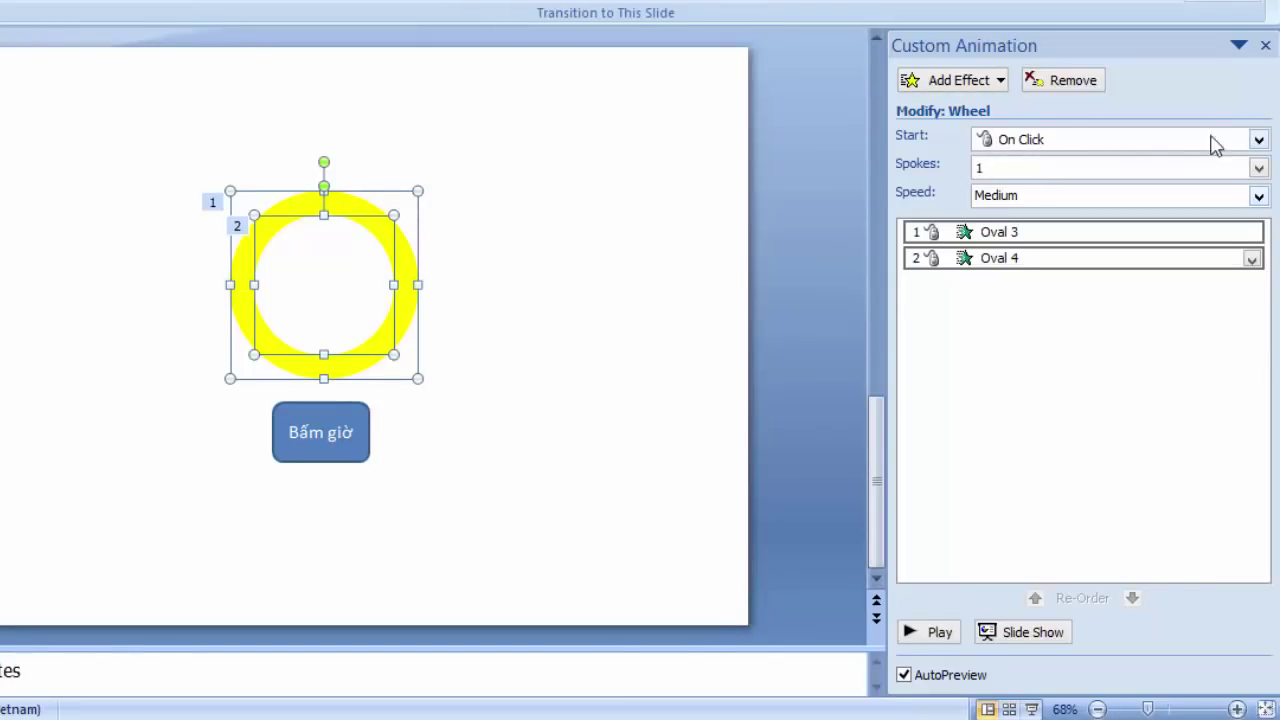
Step: Preview the ring animations with Start set to With Previous, then with On Click
left_click(1258, 139)
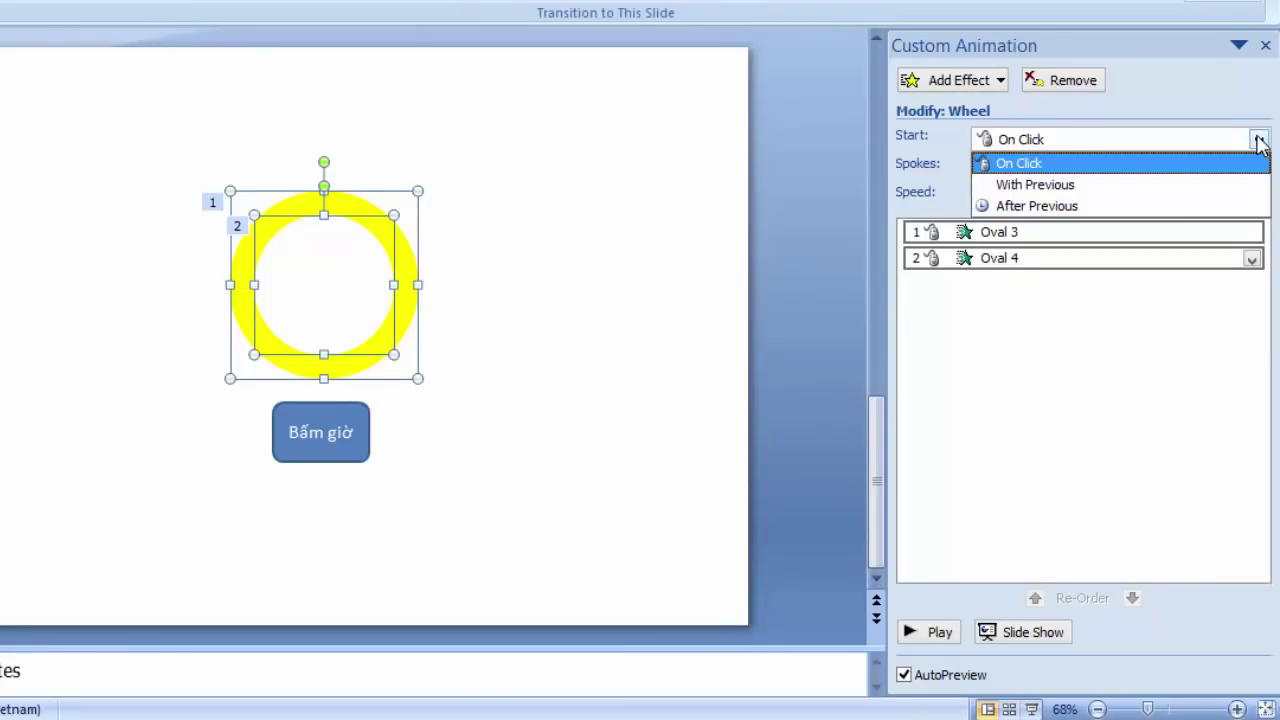
left_click(1070, 186)
left_click(1032, 709)
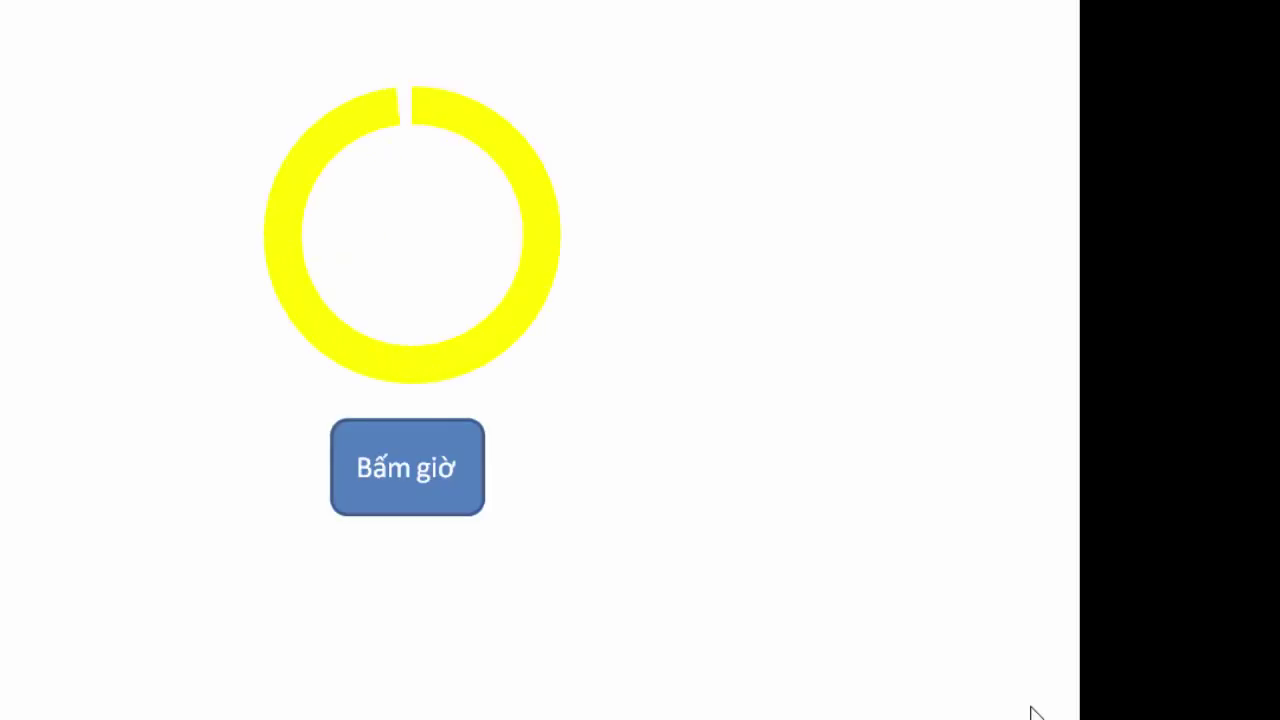
key("Escape")
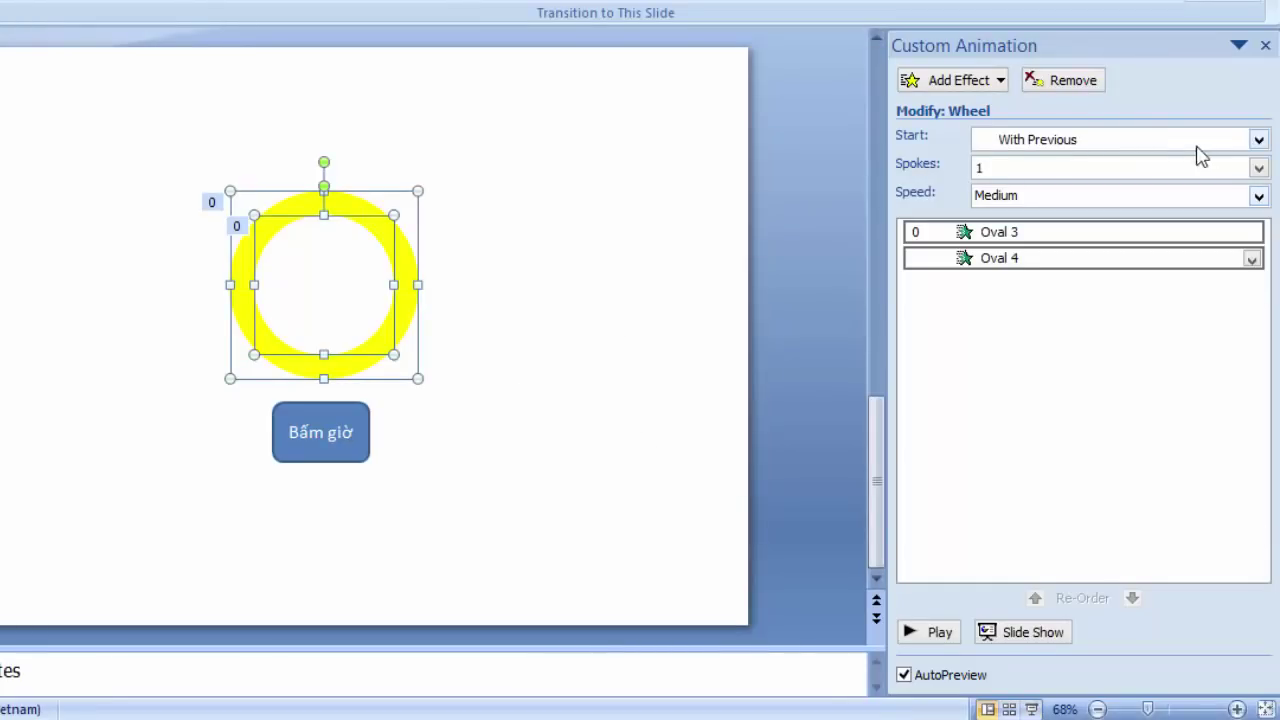
left_click(1257, 140)
left_click(1071, 168)
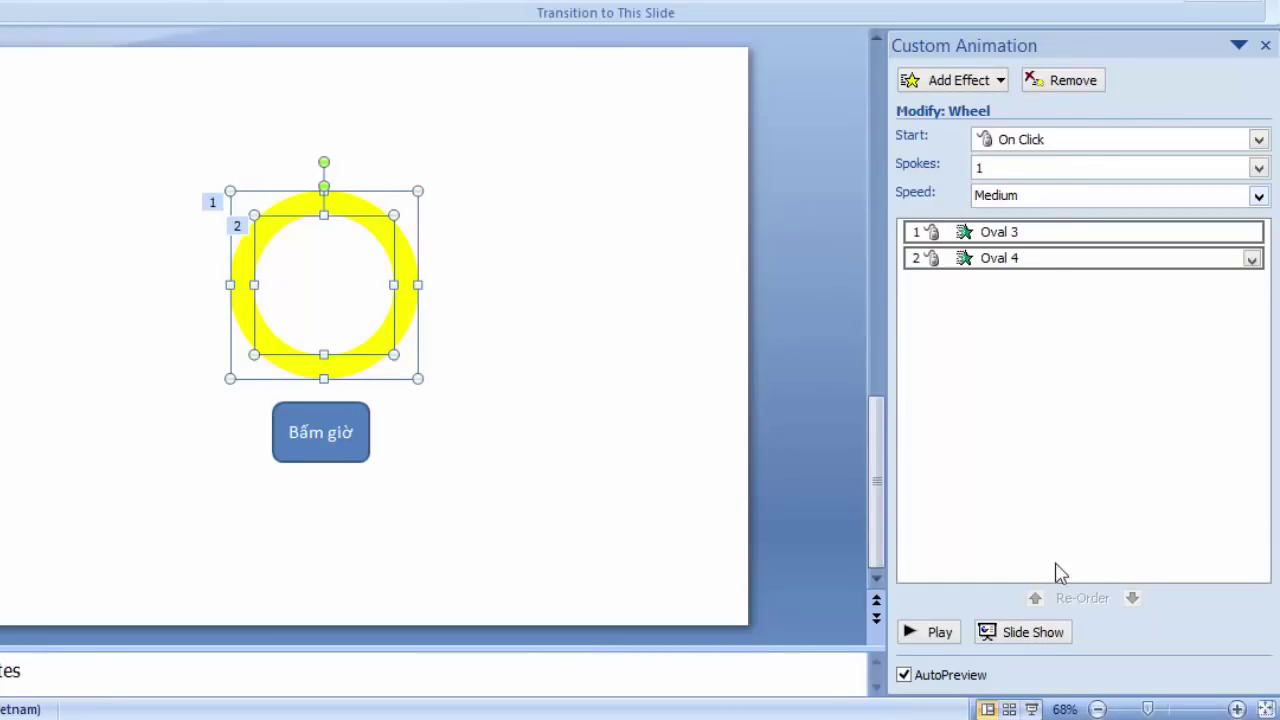
left_click(1031, 709)
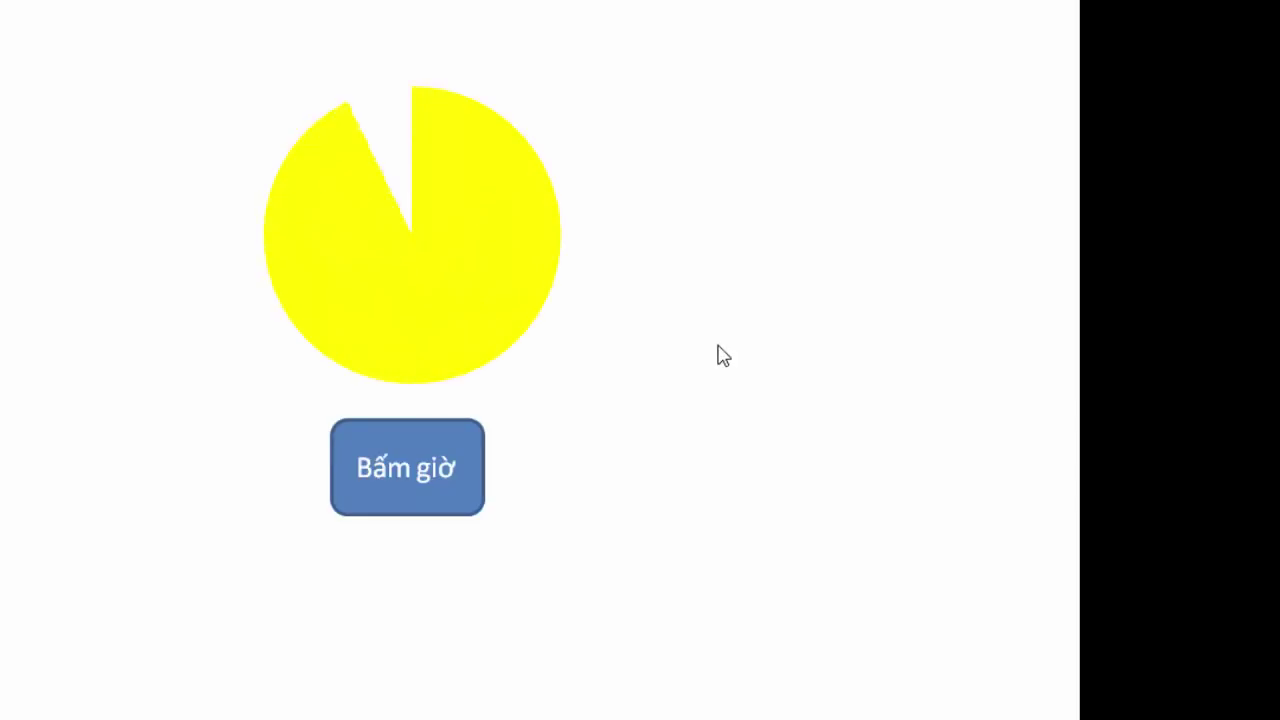
key("Escape")
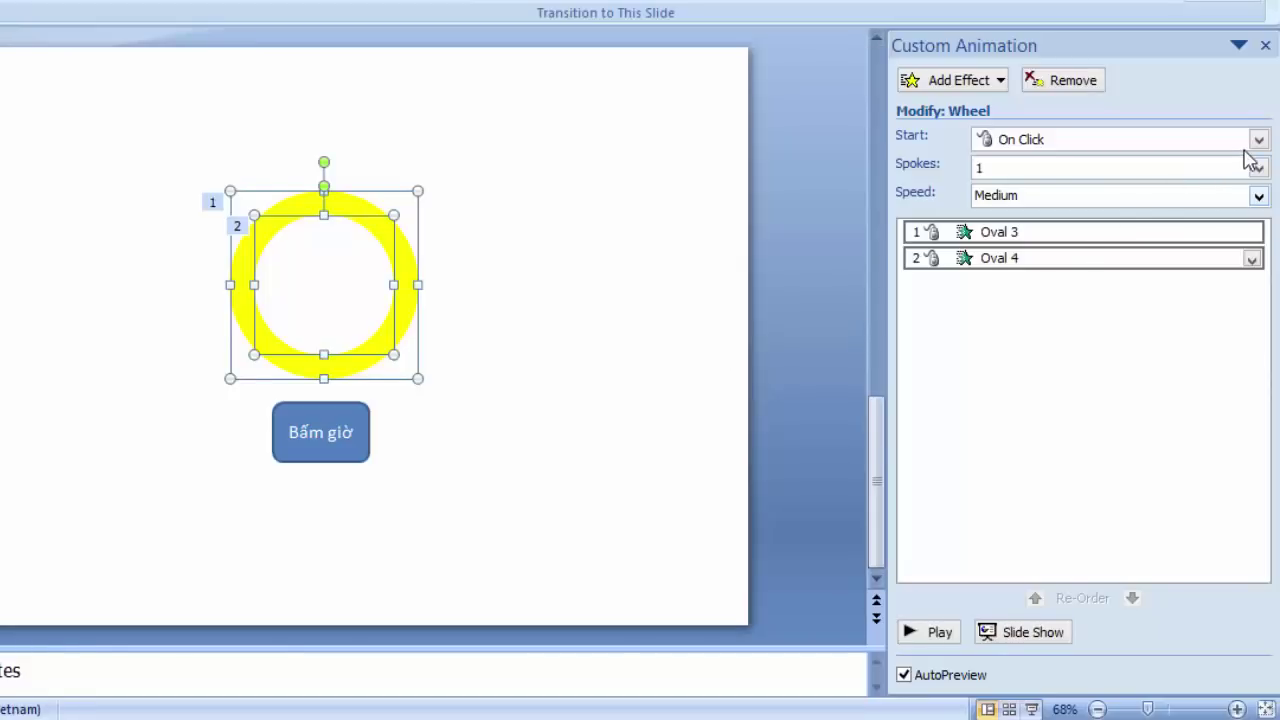
Step: Retry With Previous, then set Start to After Previous and preview the result
left_click(1256, 140)
left_click(1055, 186)
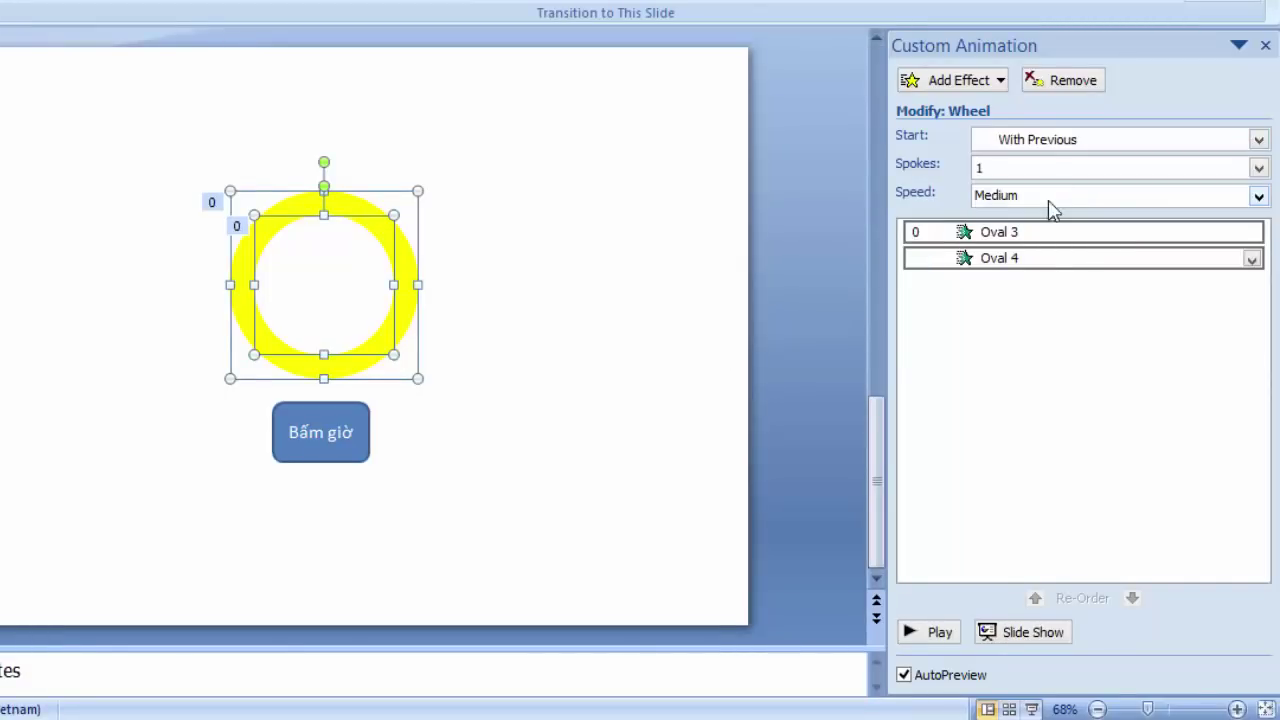
left_click(1031, 709)
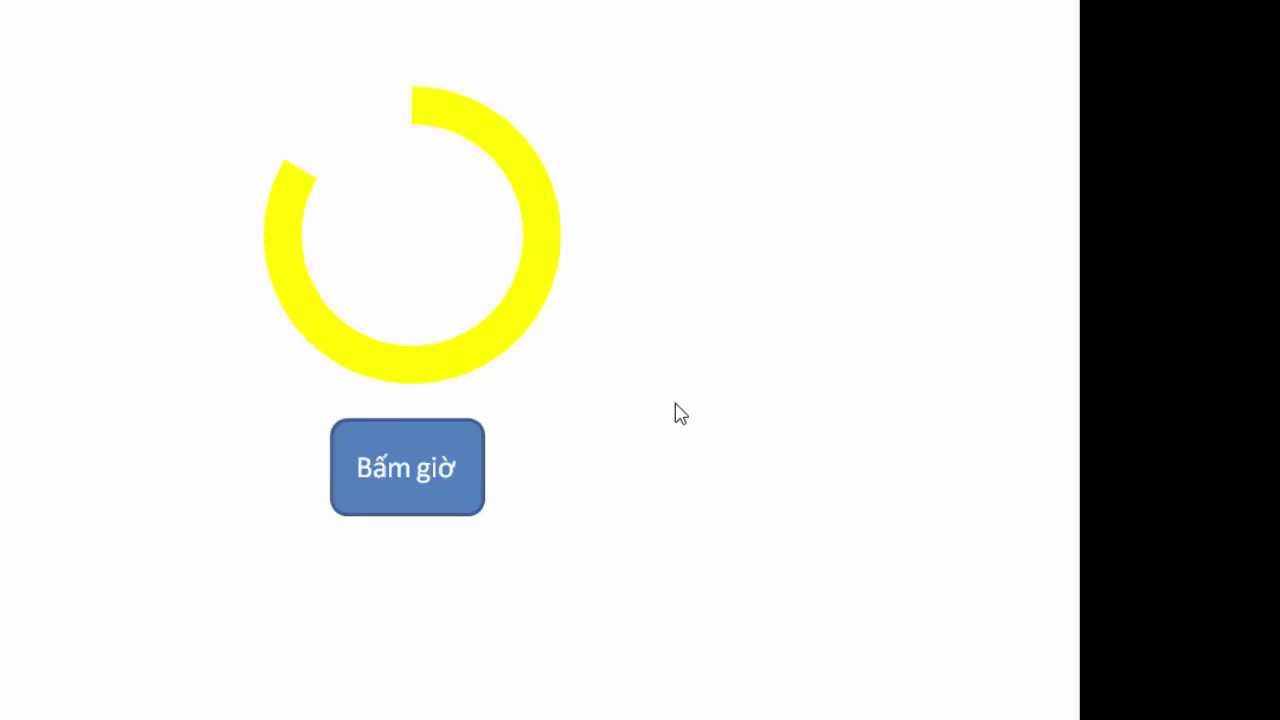
key("Escape")
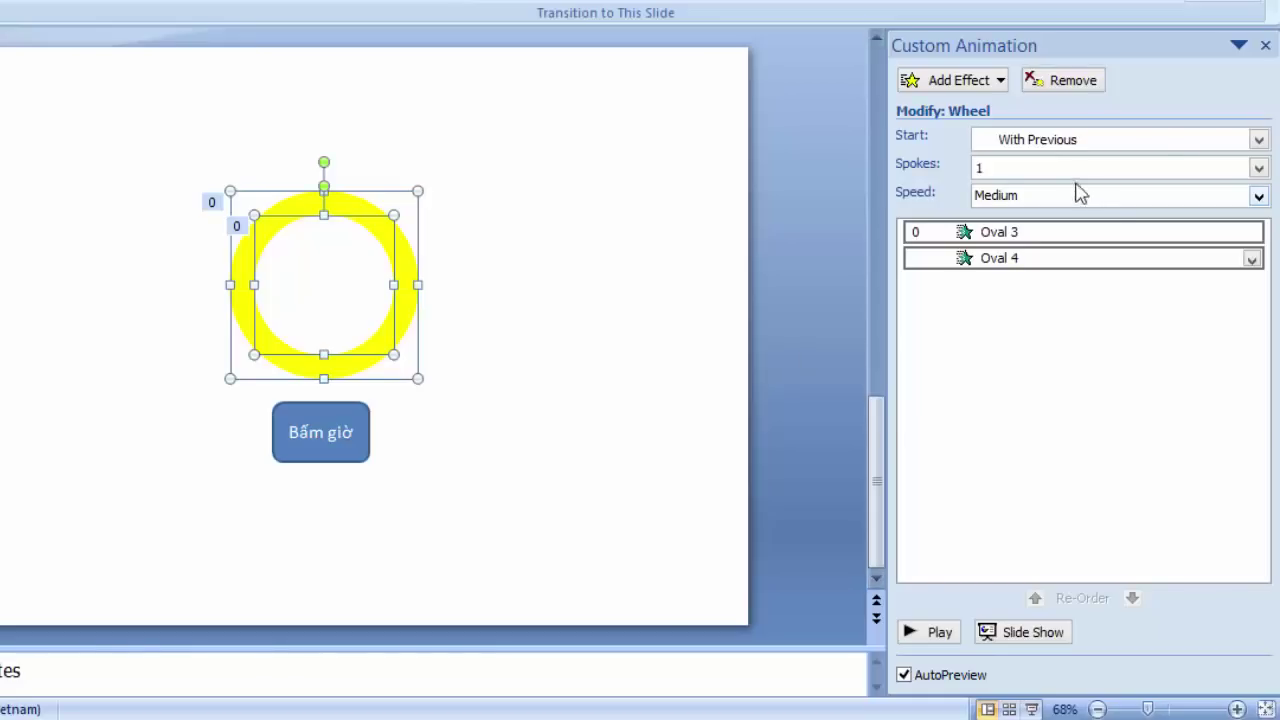
left_click(1258, 140)
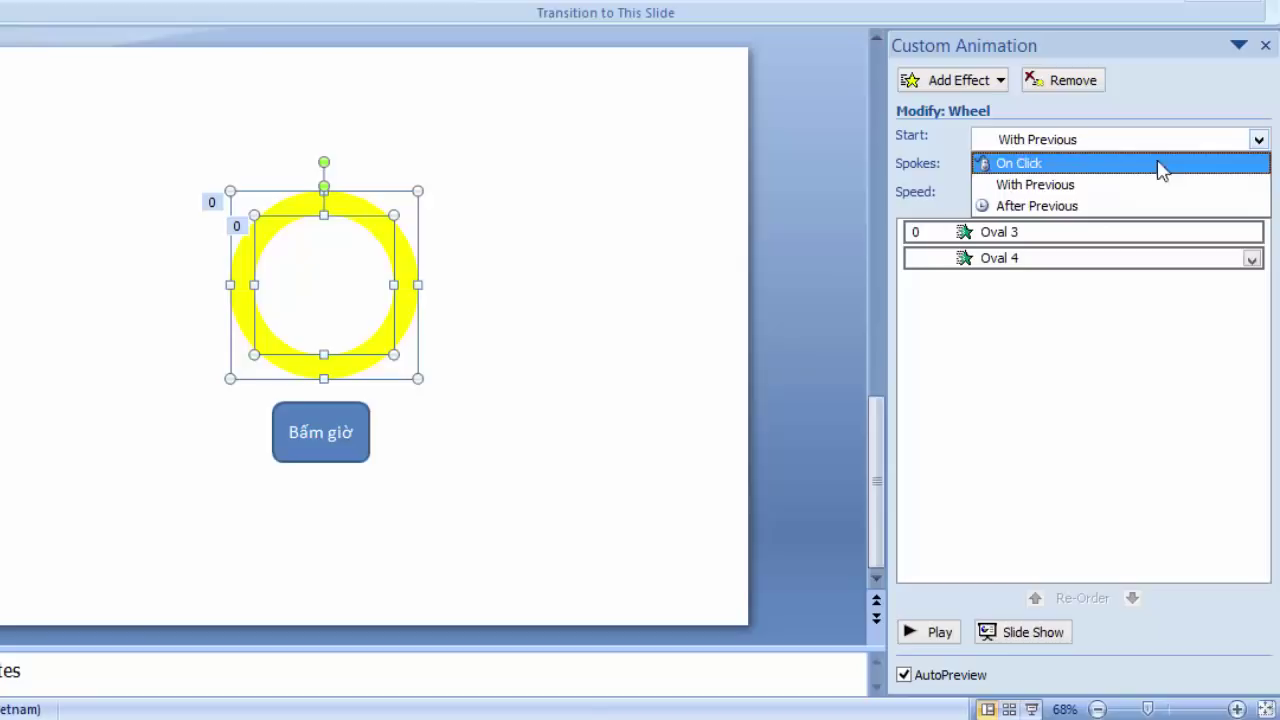
left_click(1074, 206)
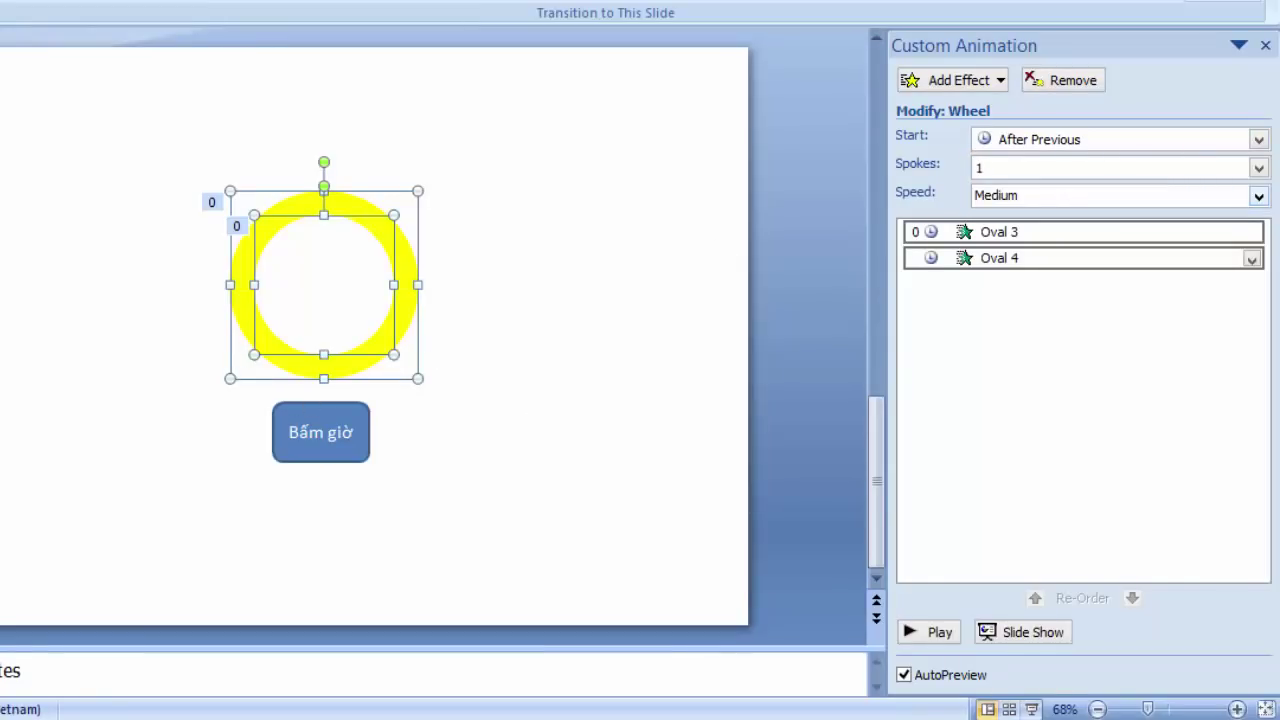
left_click(1033, 709)
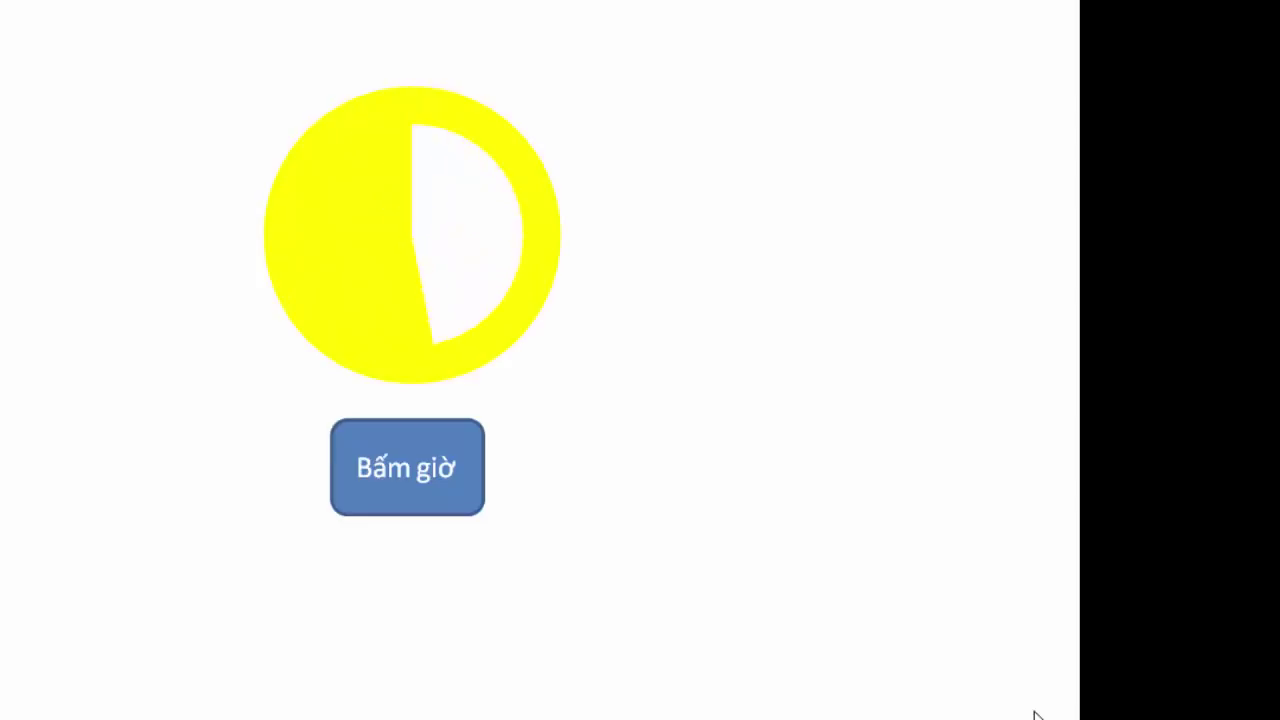
key("Escape")
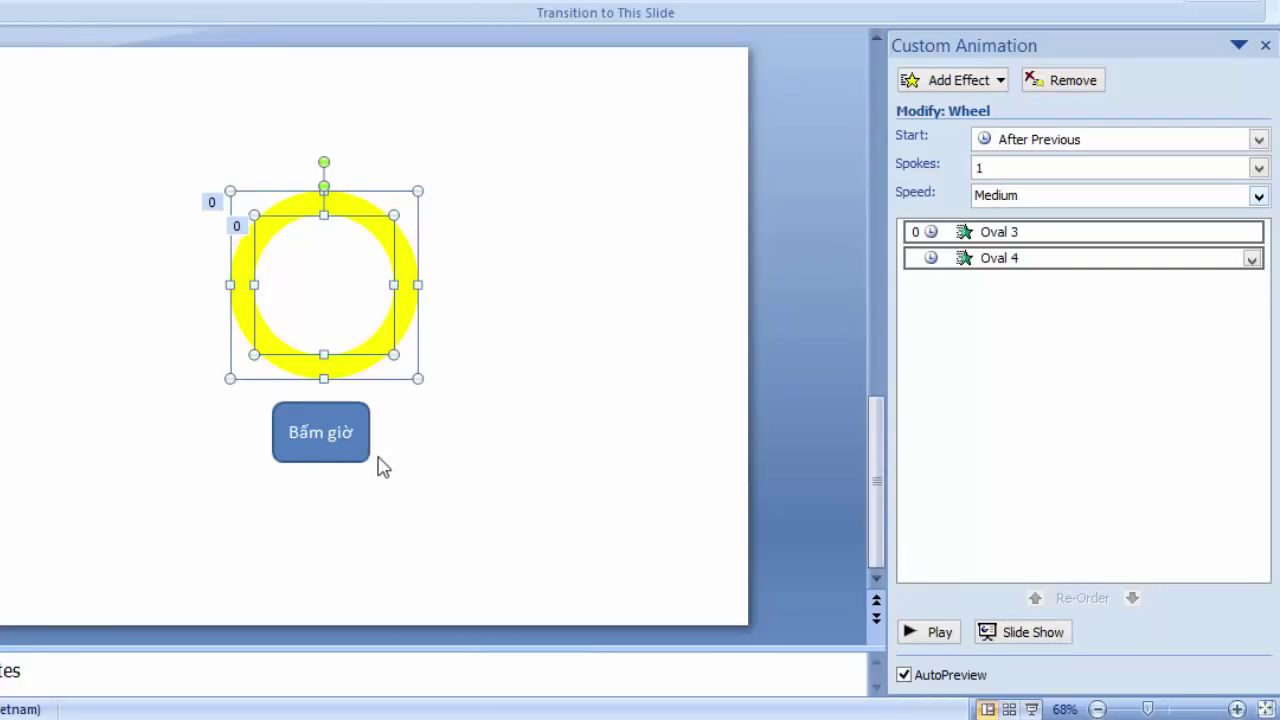
Step: Trigger Oval 4's Wheel effect on click of Rounded Rectangle 5: Bấm giờ
left_click(465, 425)
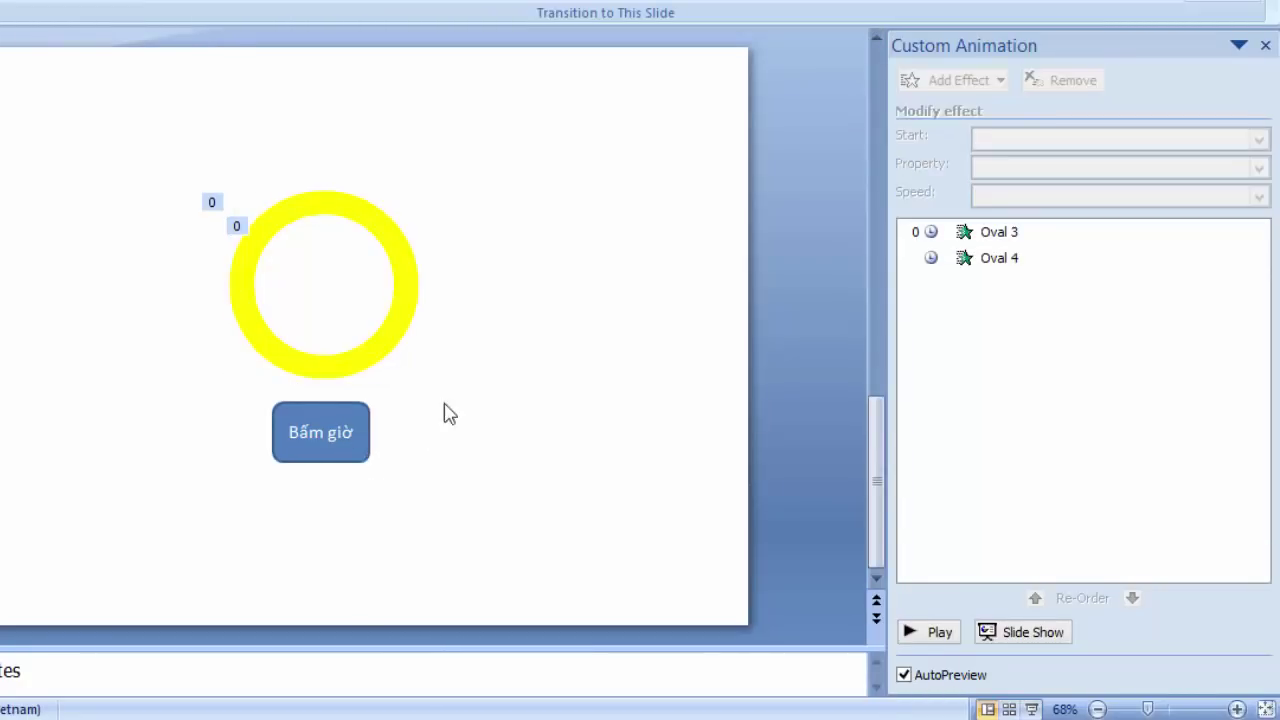
left_click(350, 432)
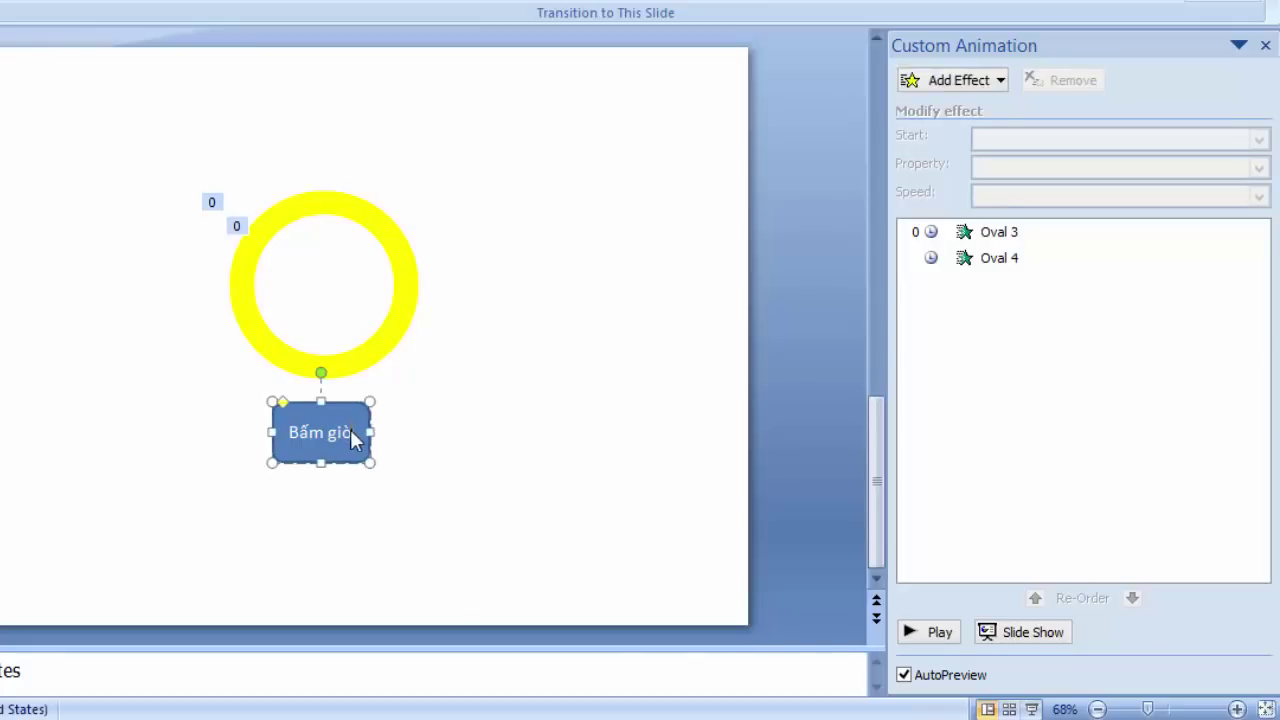
left_click(1100, 232)
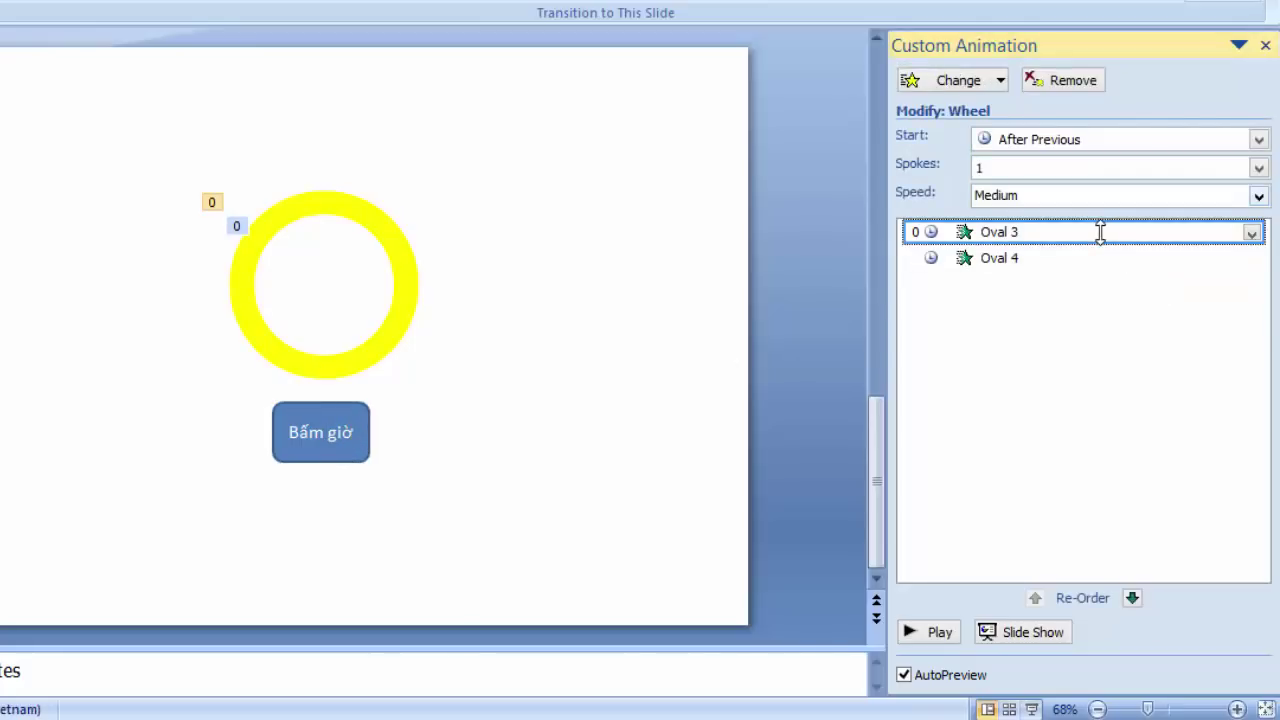
left_click(1086, 258, "shift")
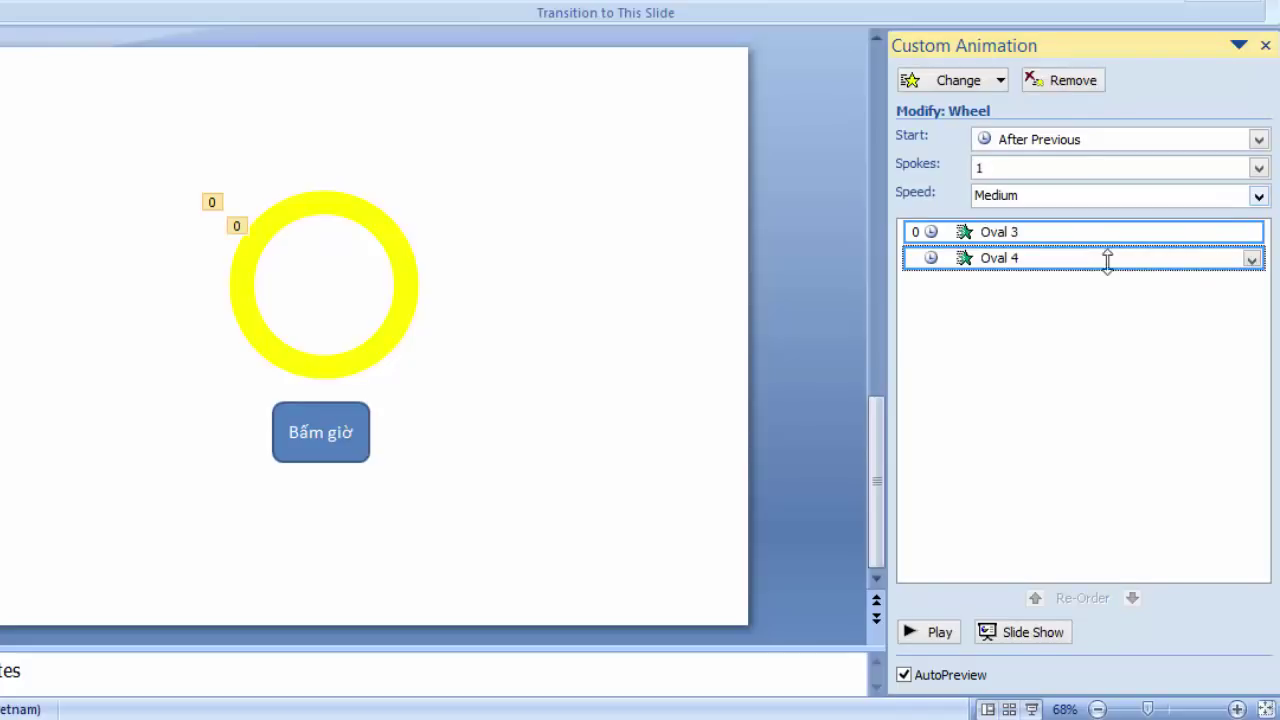
left_click(1250, 262)
left_click(1125, 371)
left_click(131, 330)
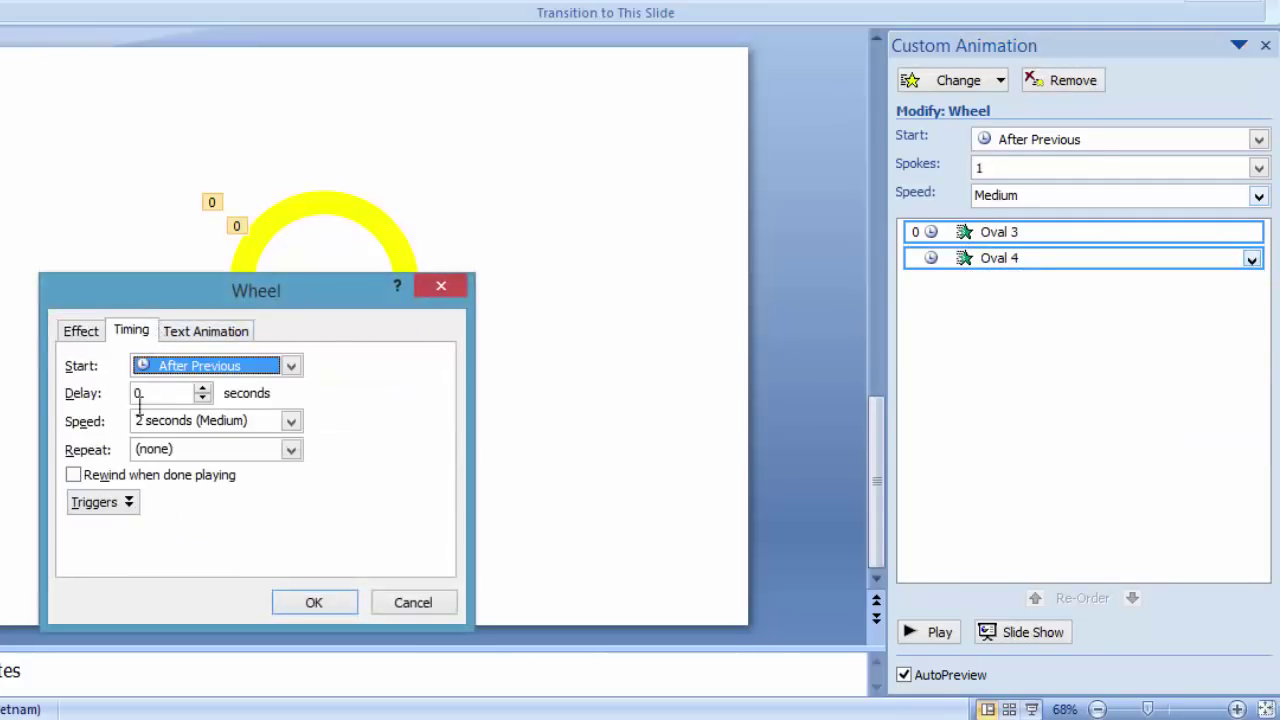
left_click(128, 508)
left_click(128, 556)
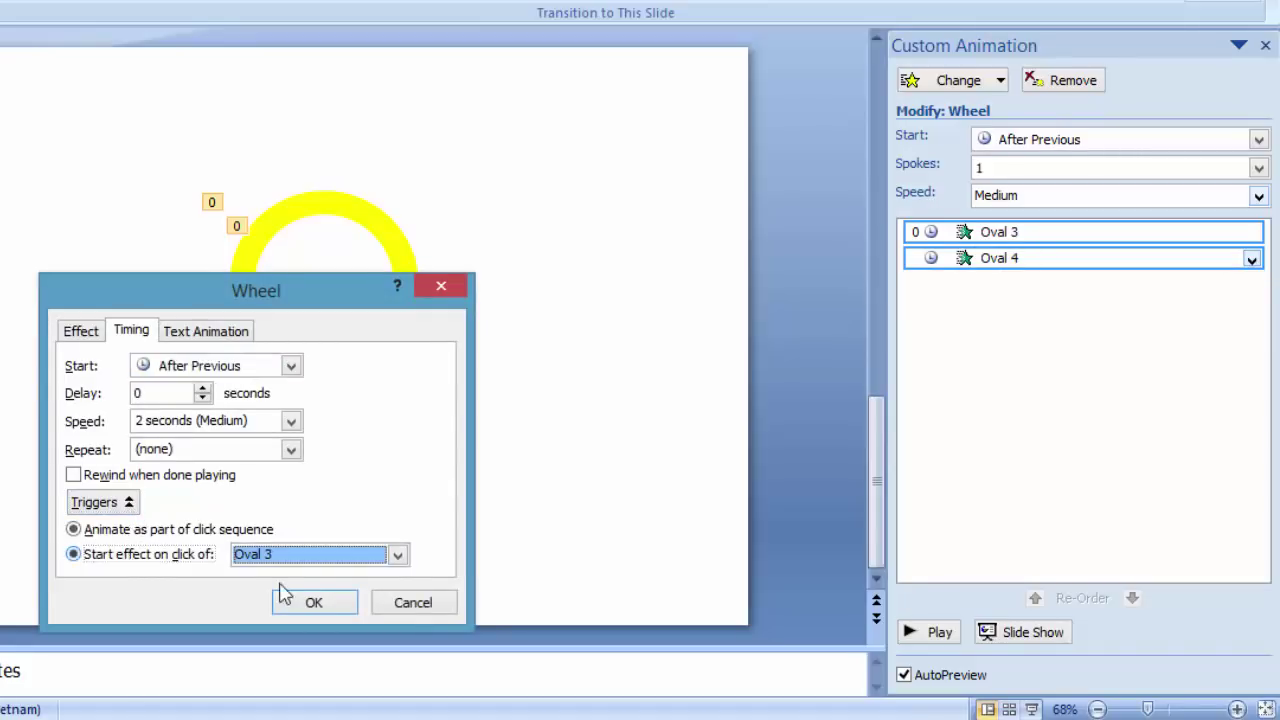
left_click(397, 555)
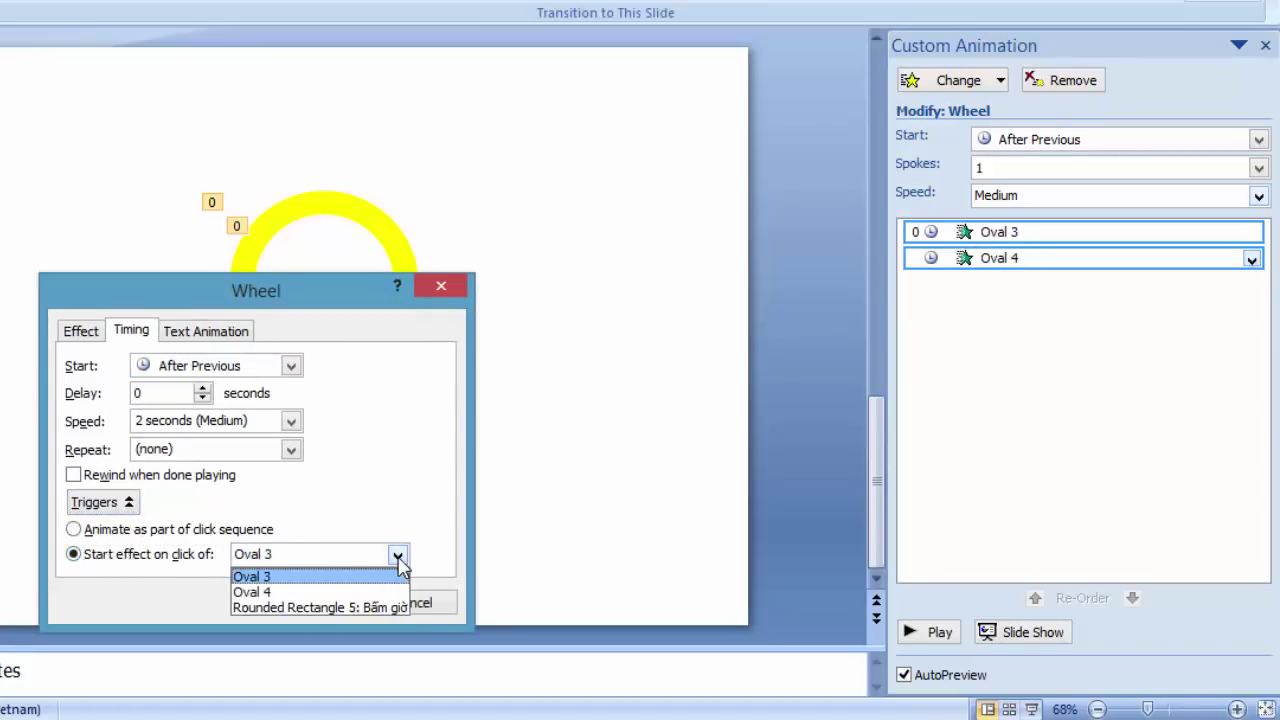
left_click(362, 608)
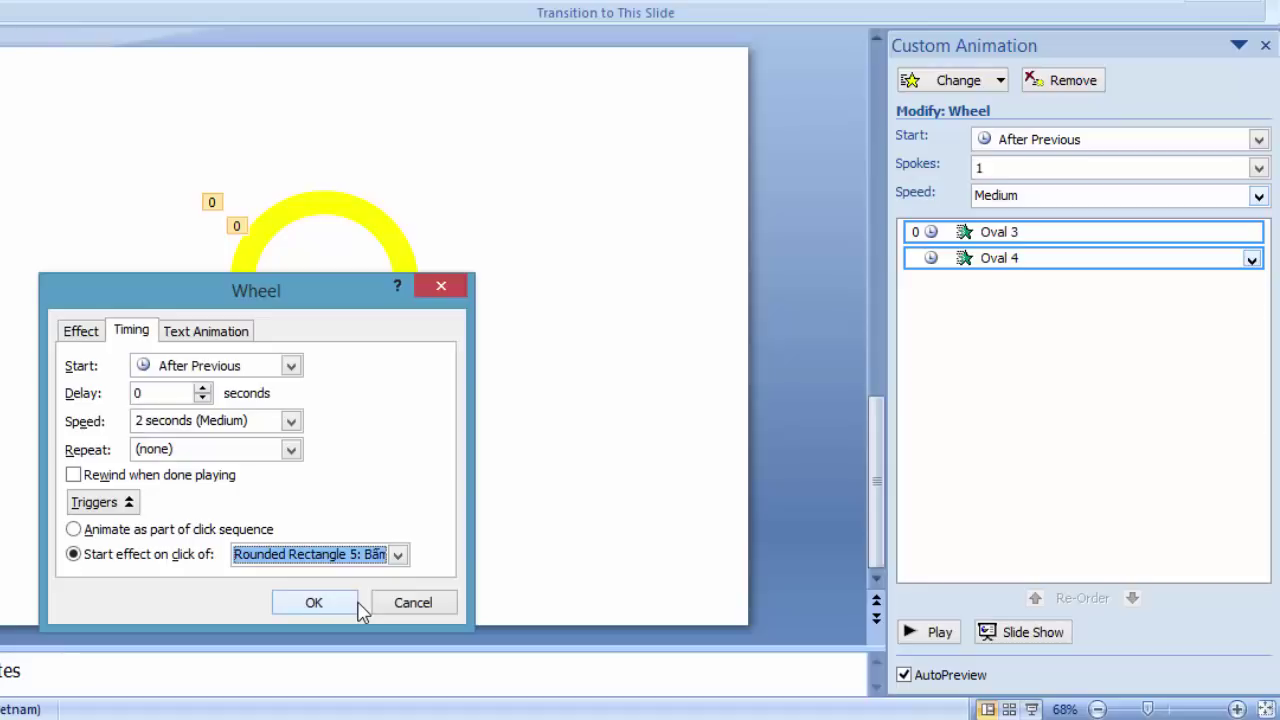
left_click(314, 604)
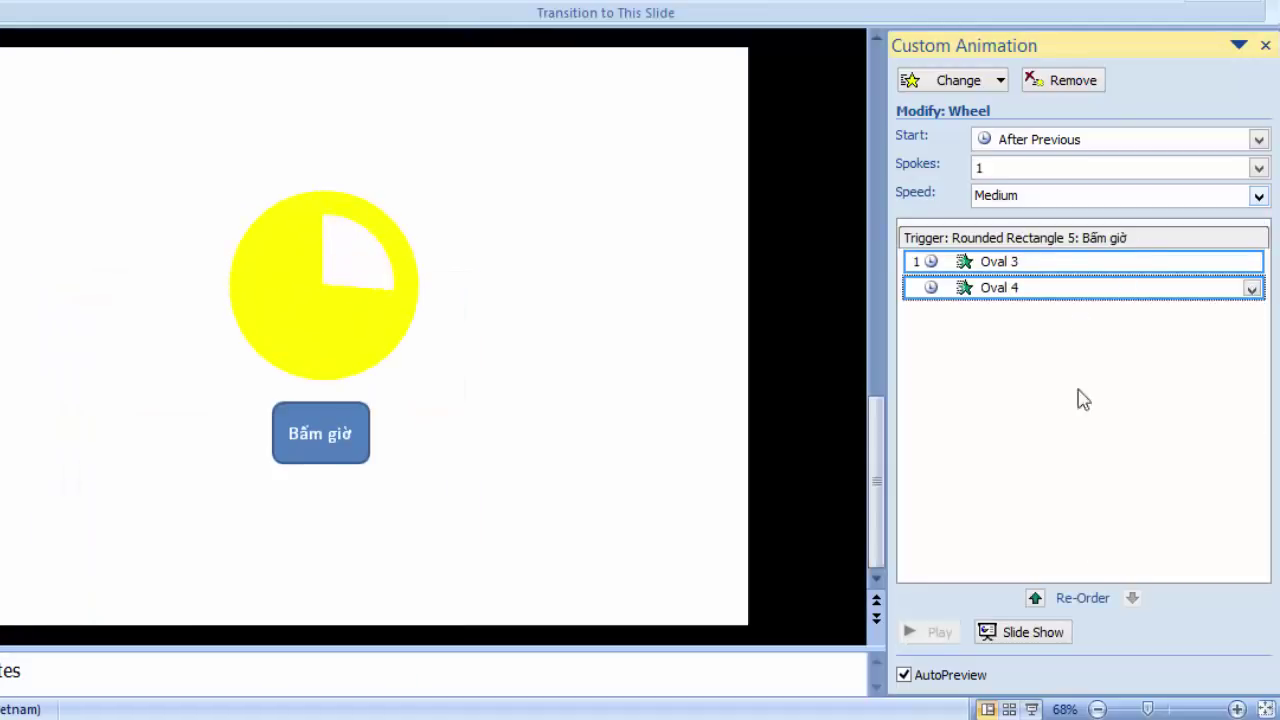
Step: Test the slide show by pressing Bấm giờ to play the ring animation
left_click(1031, 709)
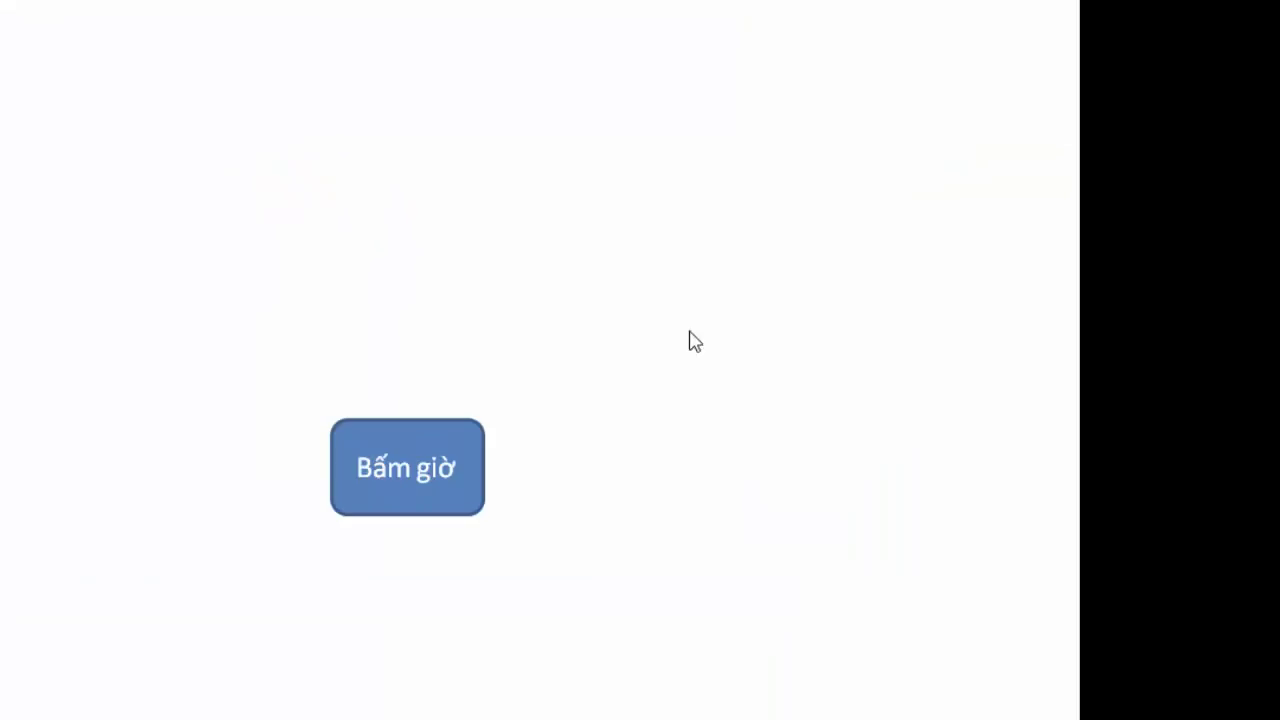
left_click(441, 484)
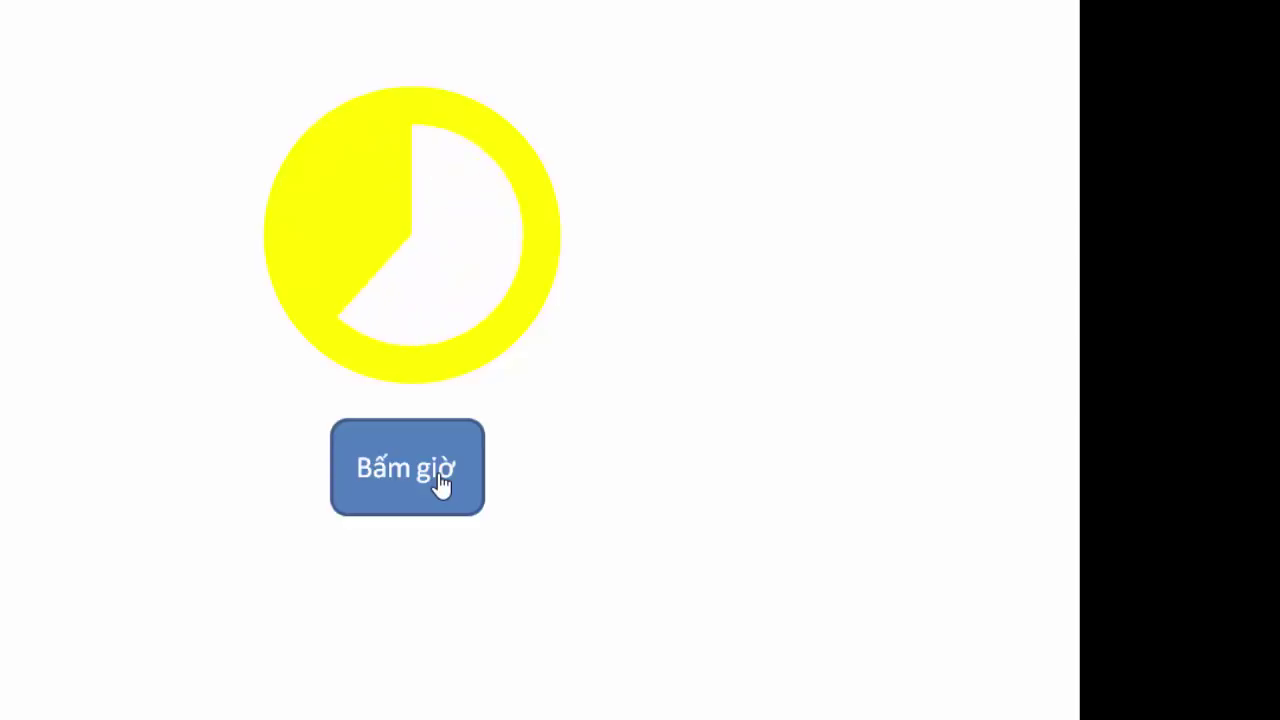
key("Escape")
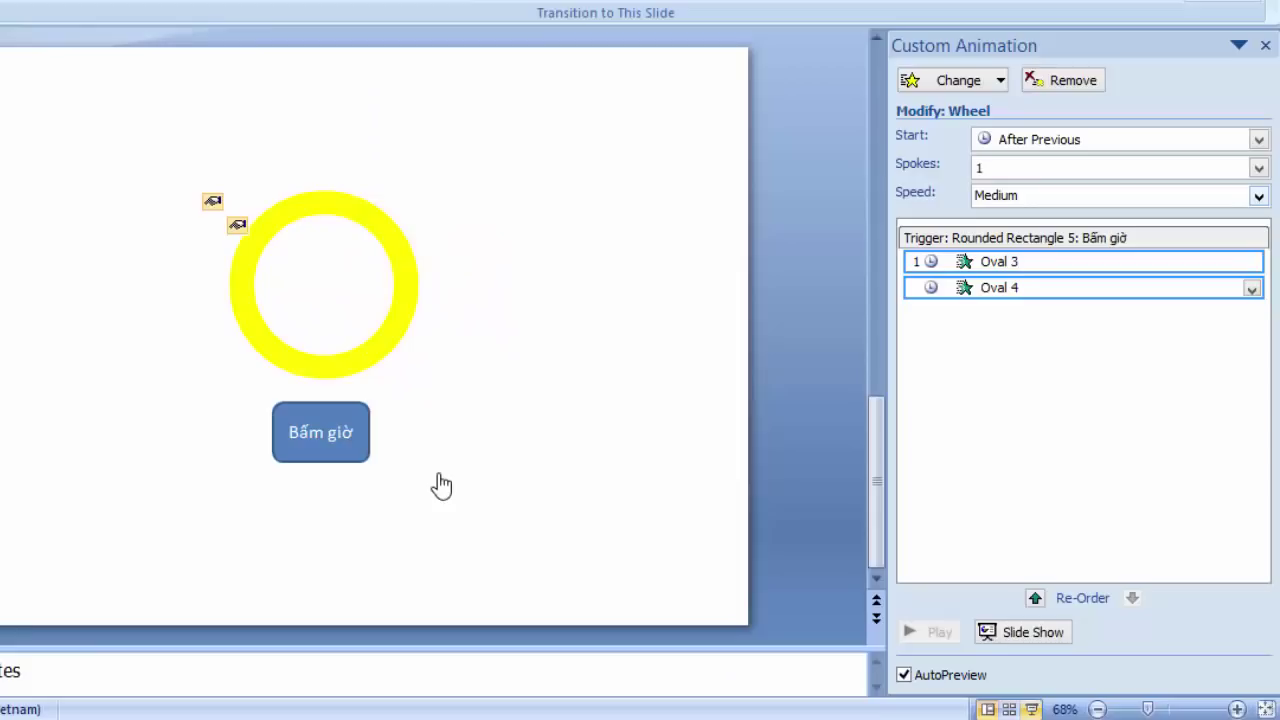
Step: Remove the Oval 3 animation and retest Bấm giờ in the slide show
left_click(385, 218)
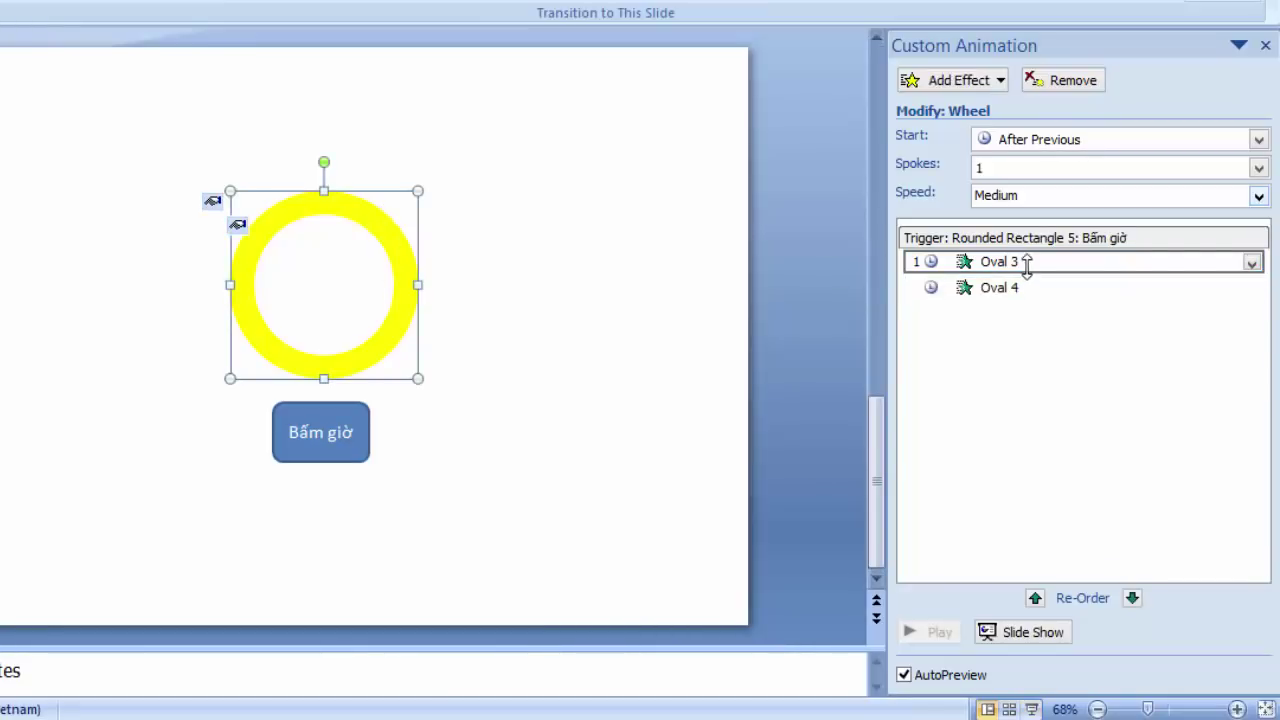
left_click(1072, 84)
left_click(1032, 709)
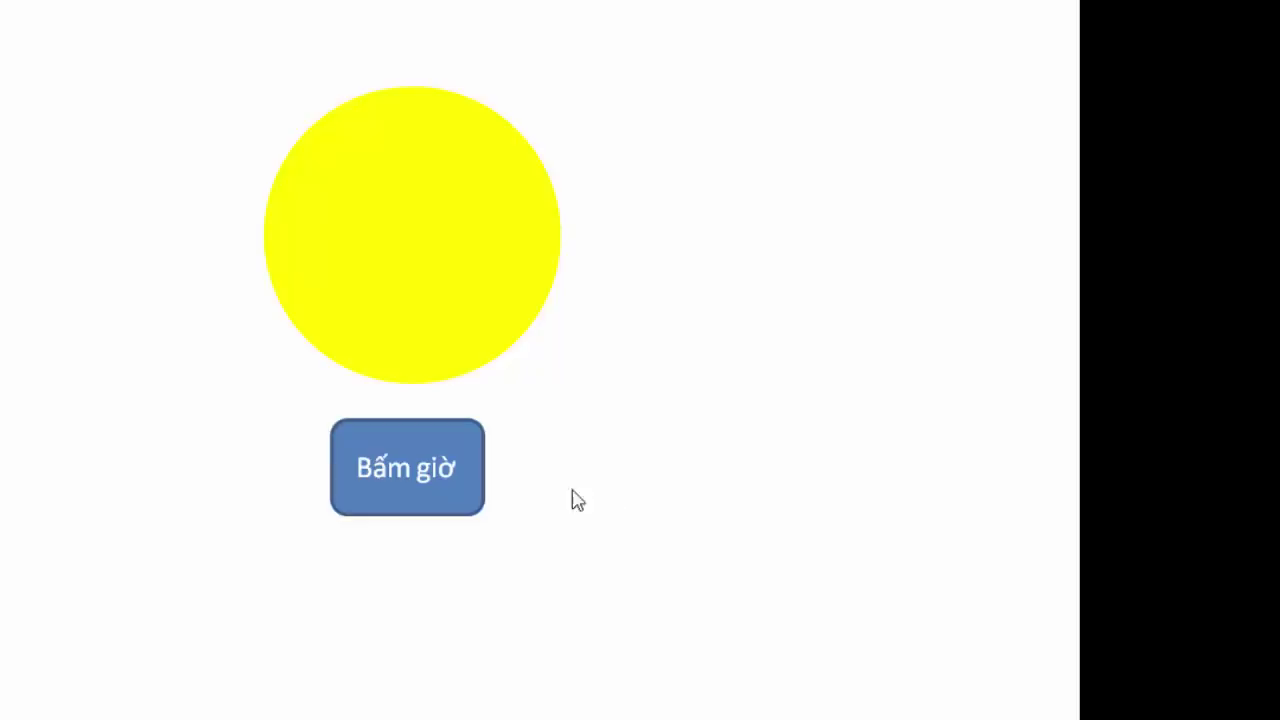
left_click(439, 491)
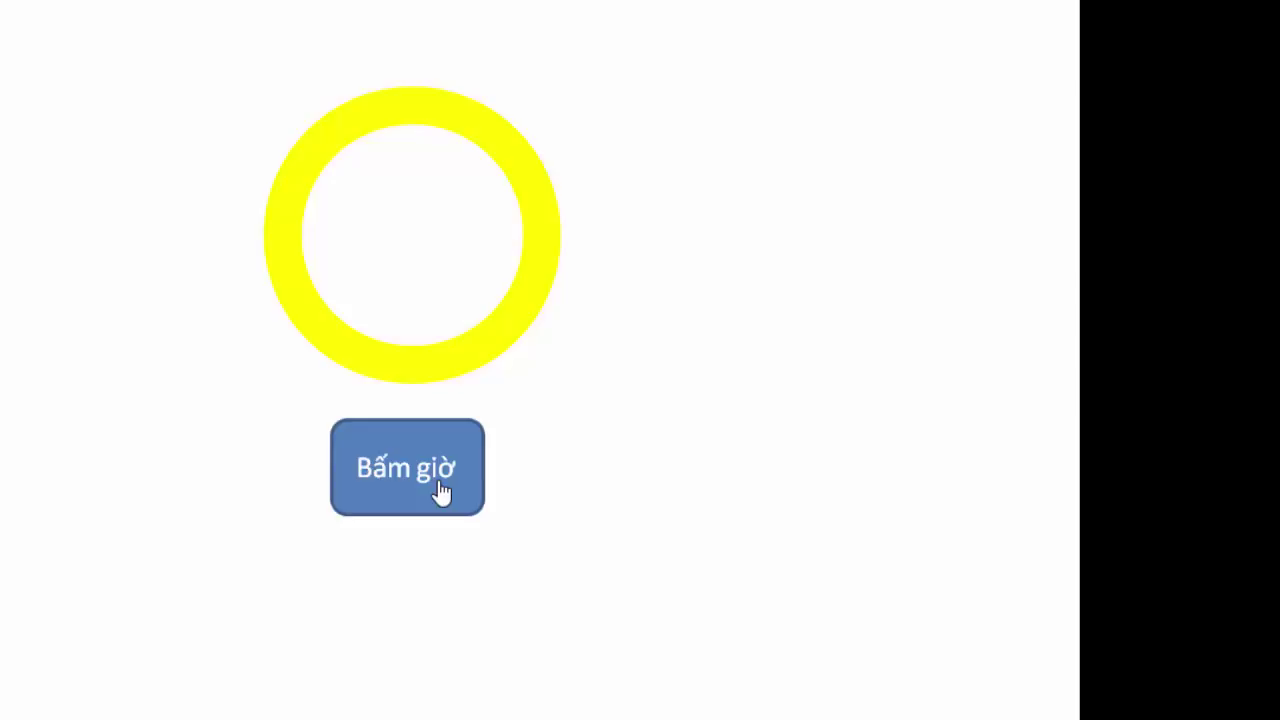
key("Escape")
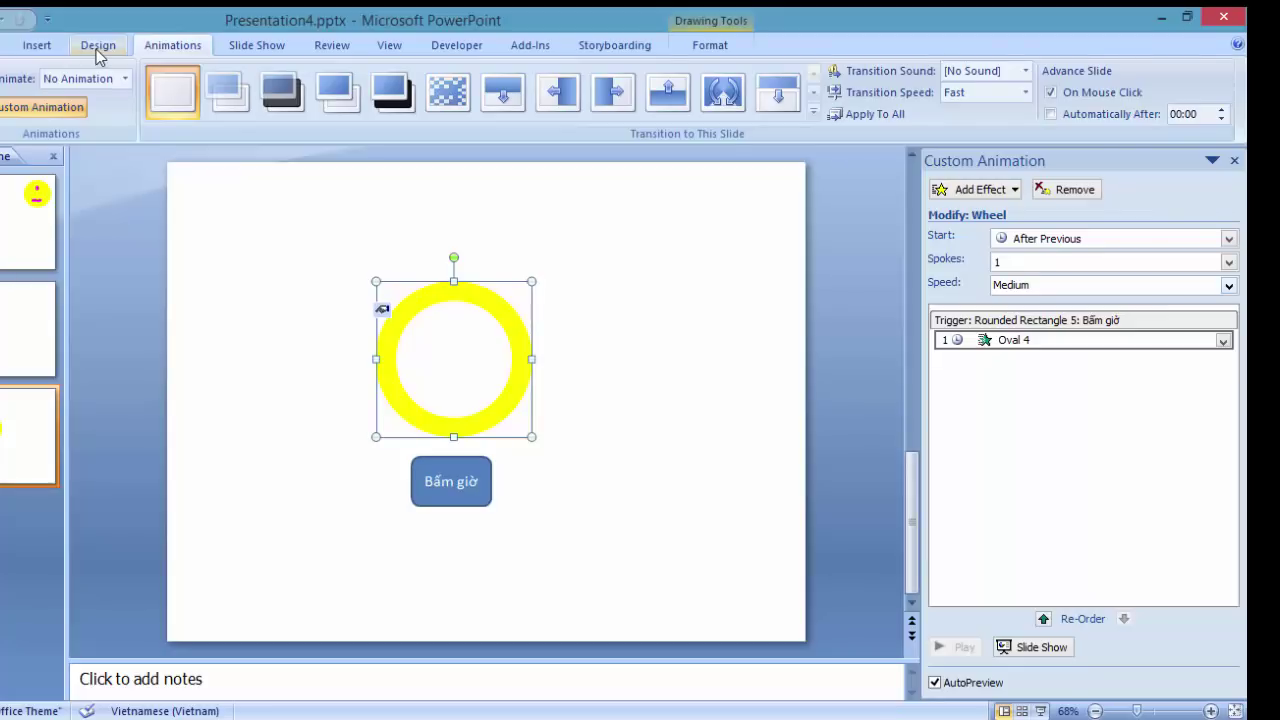
Step: Insert a text box reading 5 to the right of the yellow ring and select it
left_click(40, 46)
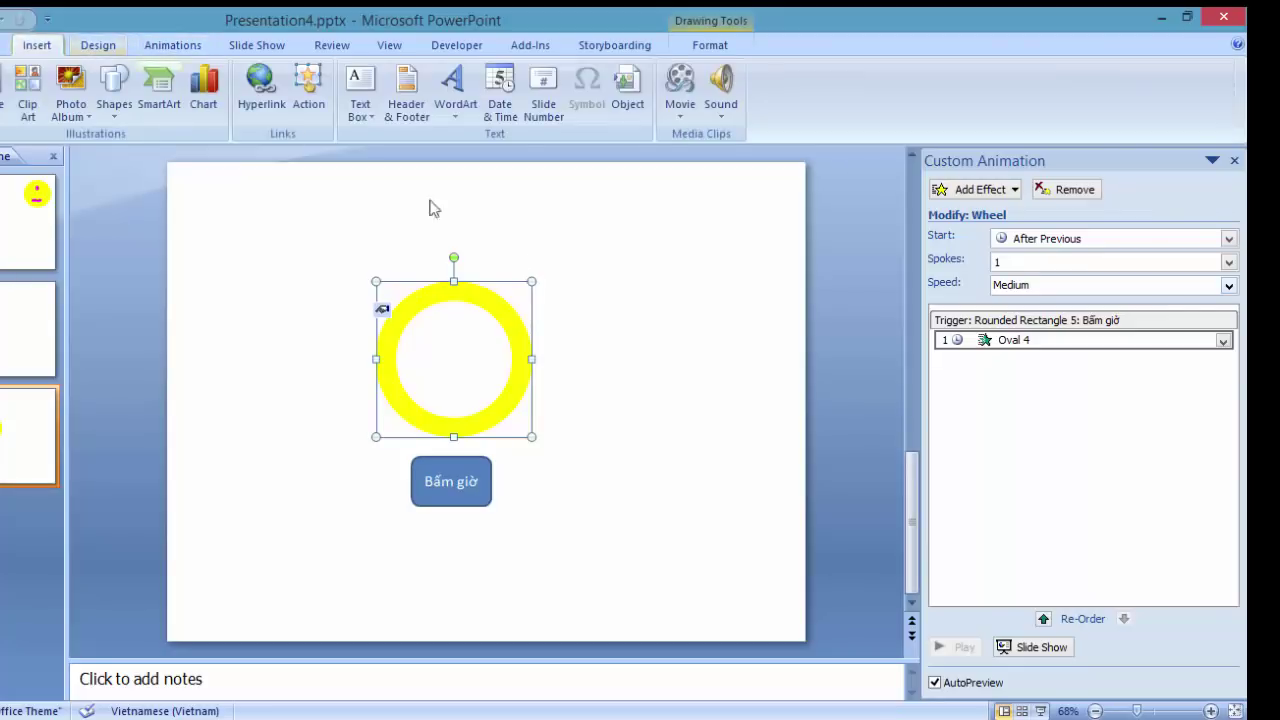
left_click(366, 105)
left_click(600, 334)
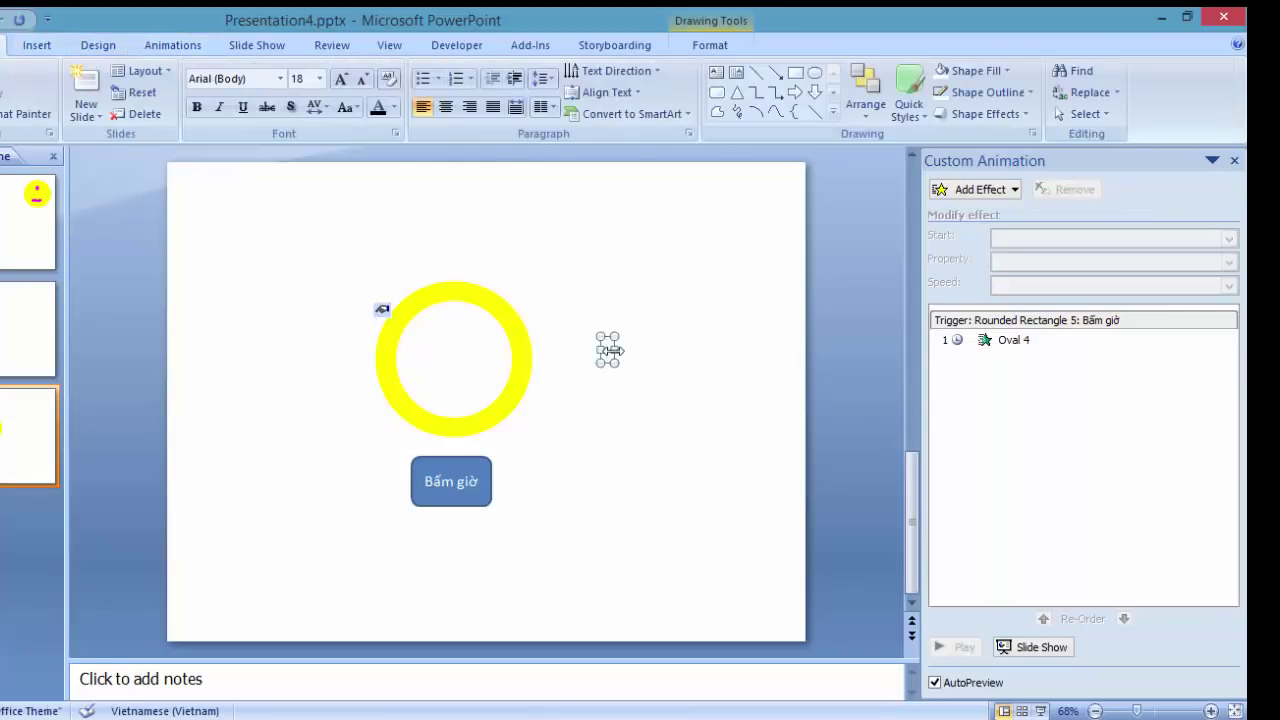
type("5")
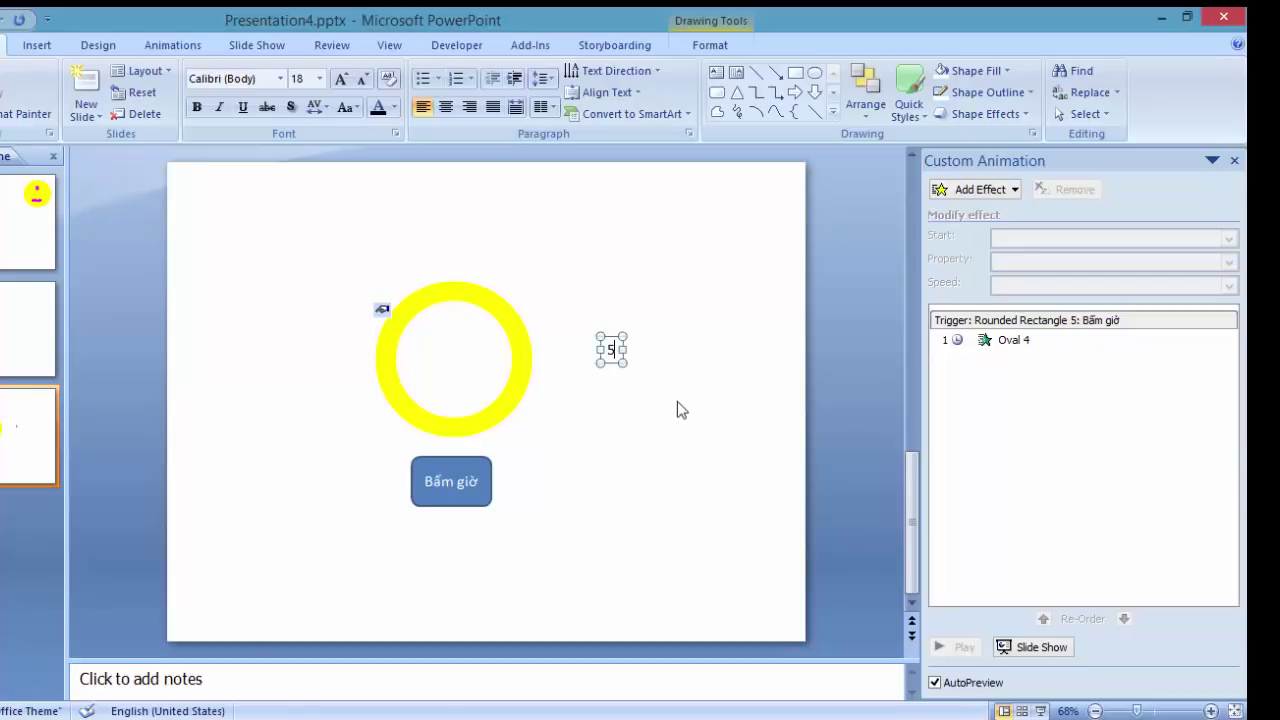
left_click(625, 367)
left_click(611, 352)
Step: Give the 5 an Appear entrance and move it under the Bấm giờ trigger
left_click(1011, 188)
mouse_move(955, 212)
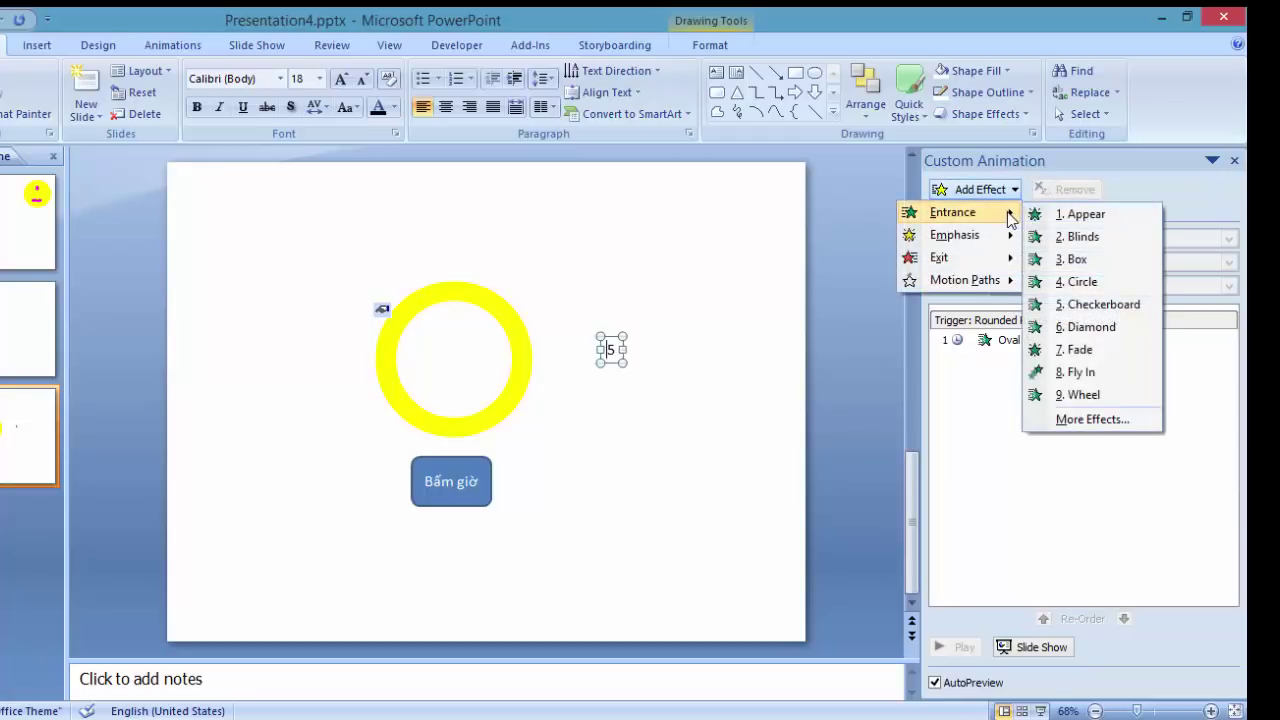
left_click(1085, 214)
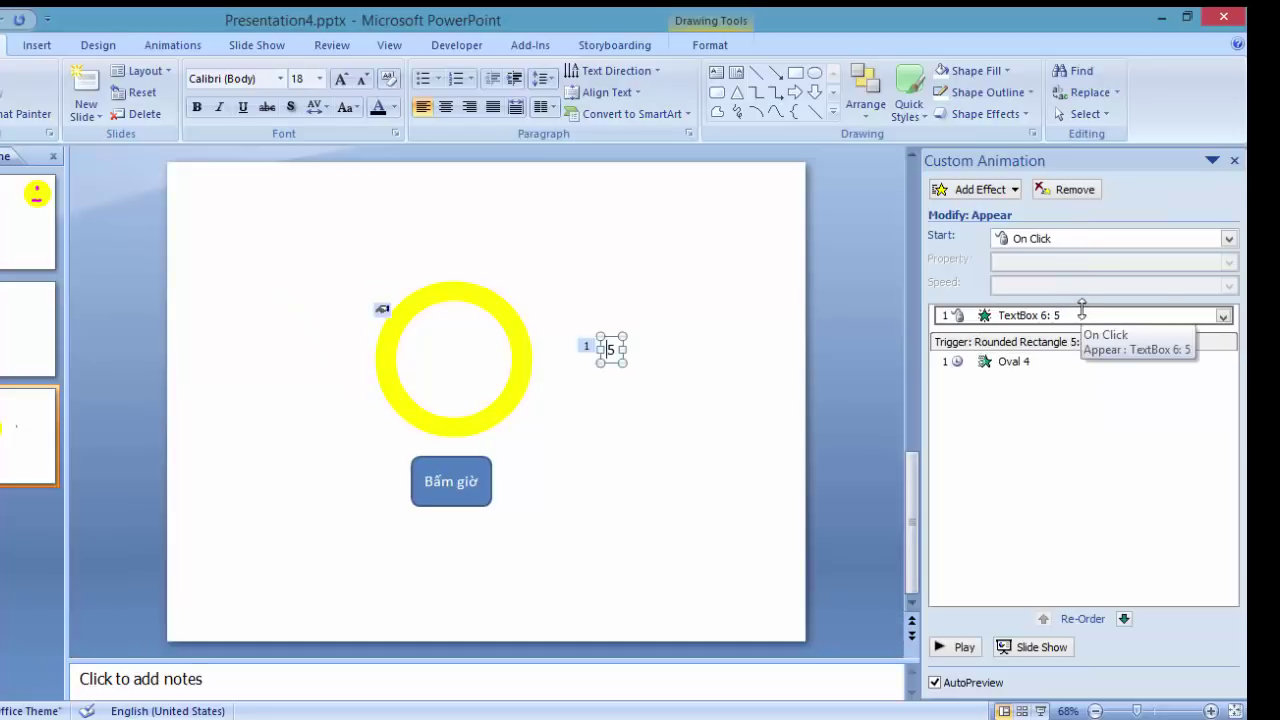
mouse_move(1081, 310)
left_mouse_down()
mouse_move(1086, 381)
mouse_move(1088, 346)
left_mouse_up()
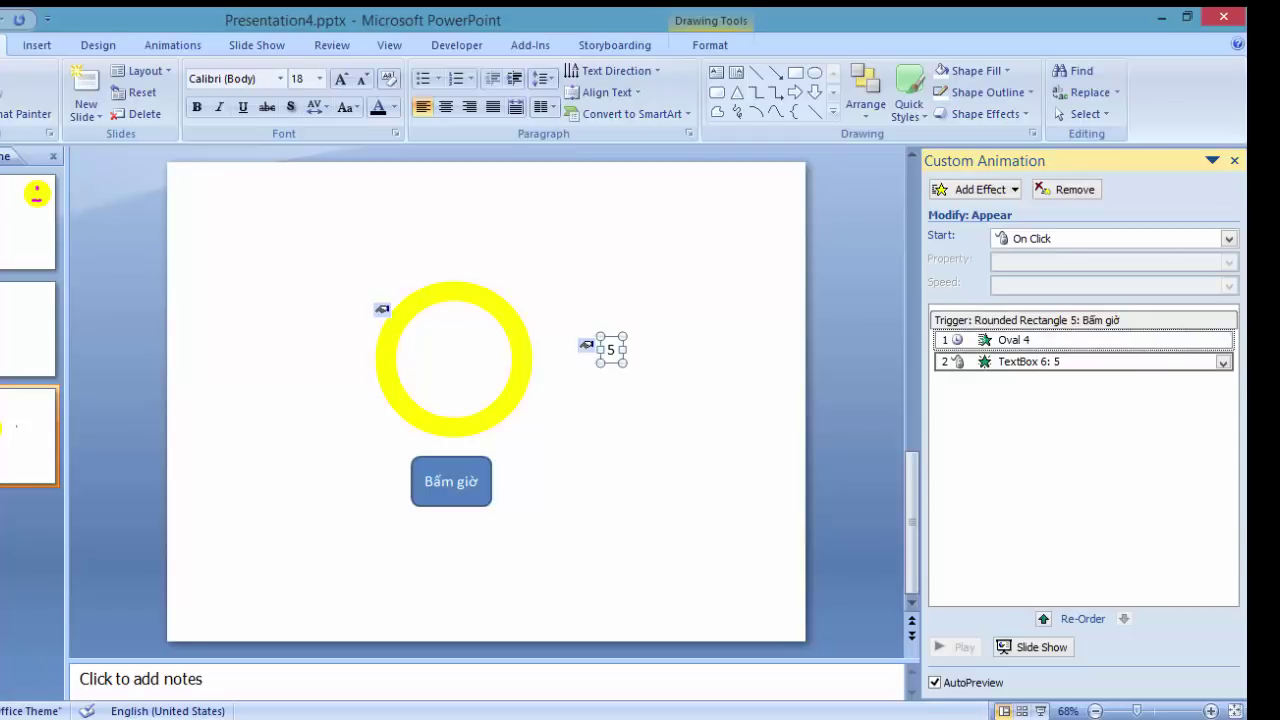
Step: Set the 5's Appear animation to start With Previous and reselect the text box
left_click(1220, 362)
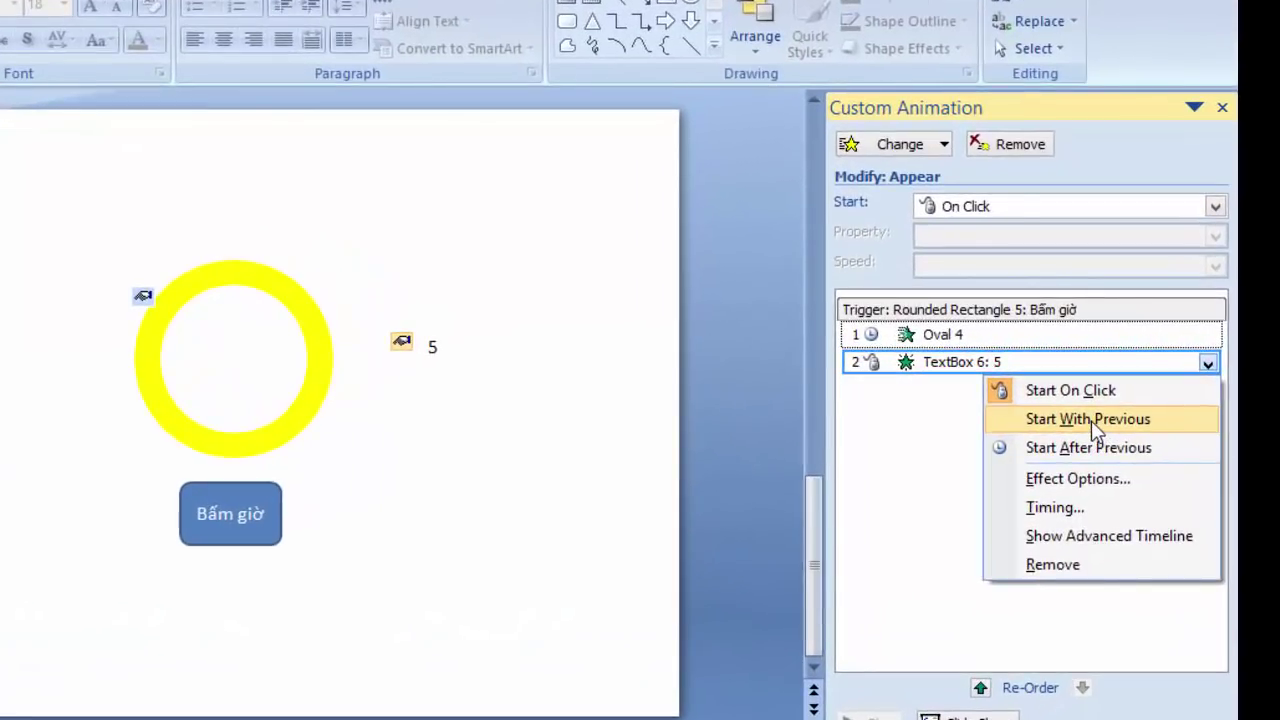
left_click(1112, 407)
left_click_drag(930, 365, 960, 340)
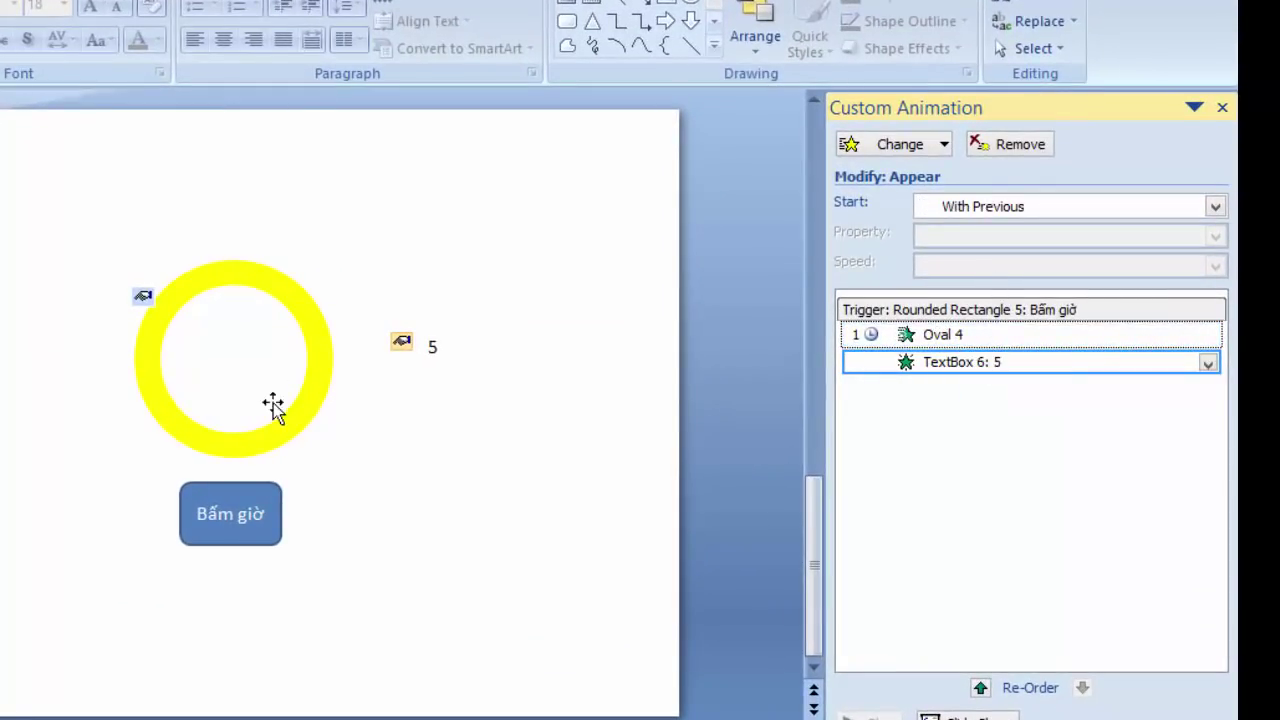
left_click(435, 348)
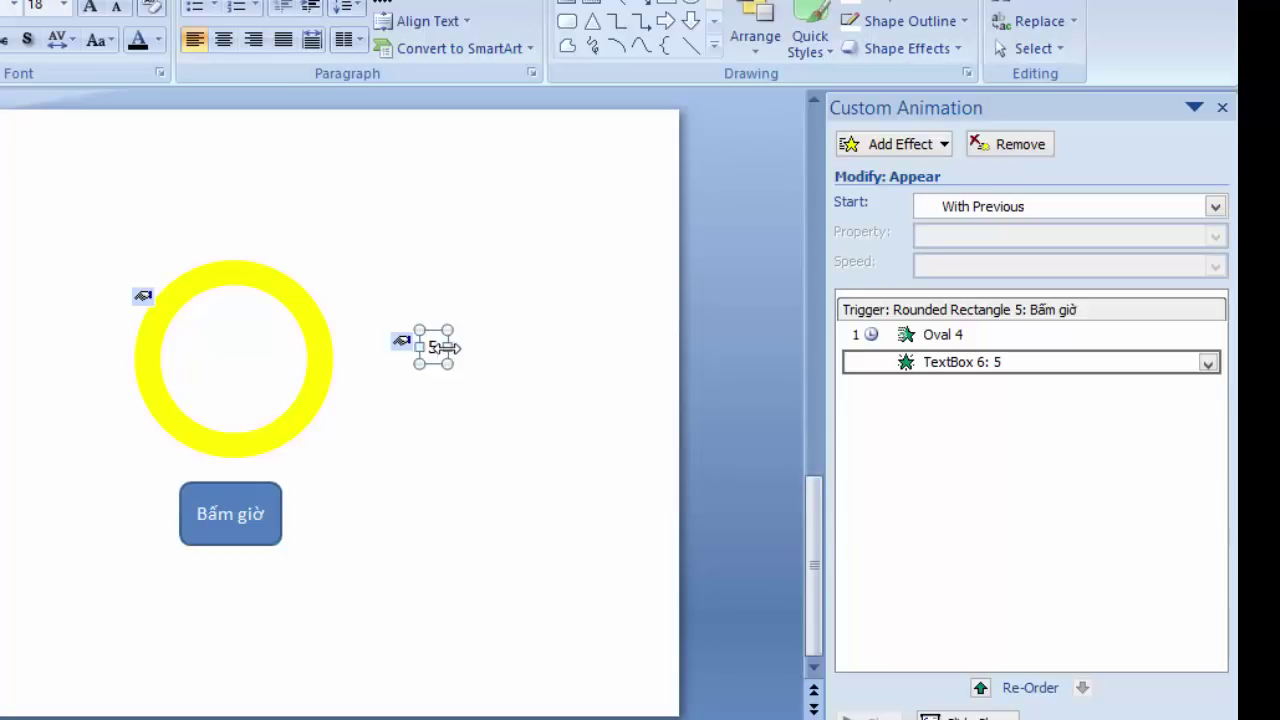
left_click(537, 400)
left_click(452, 340)
Step: Add a Fade exit to the 5 under the Bấm giờ trigger, starting With Previous
left_click(900, 146)
mouse_move(848, 230)
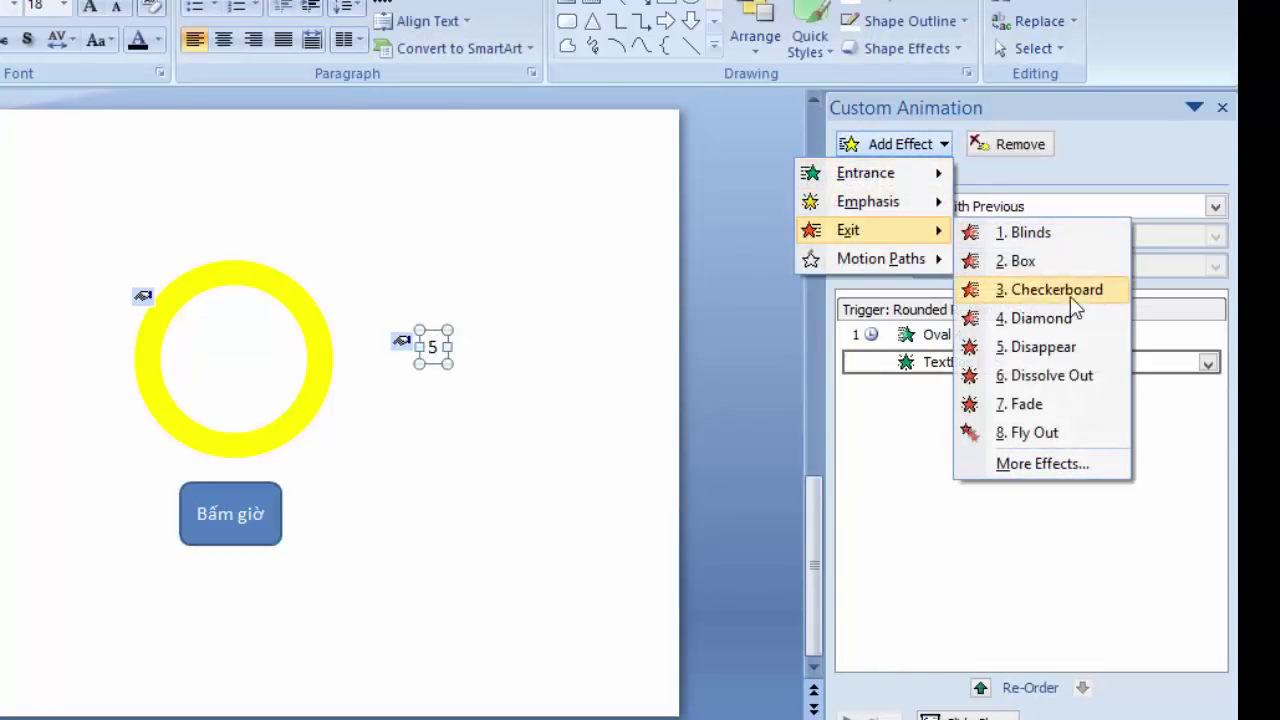
left_click(1027, 404)
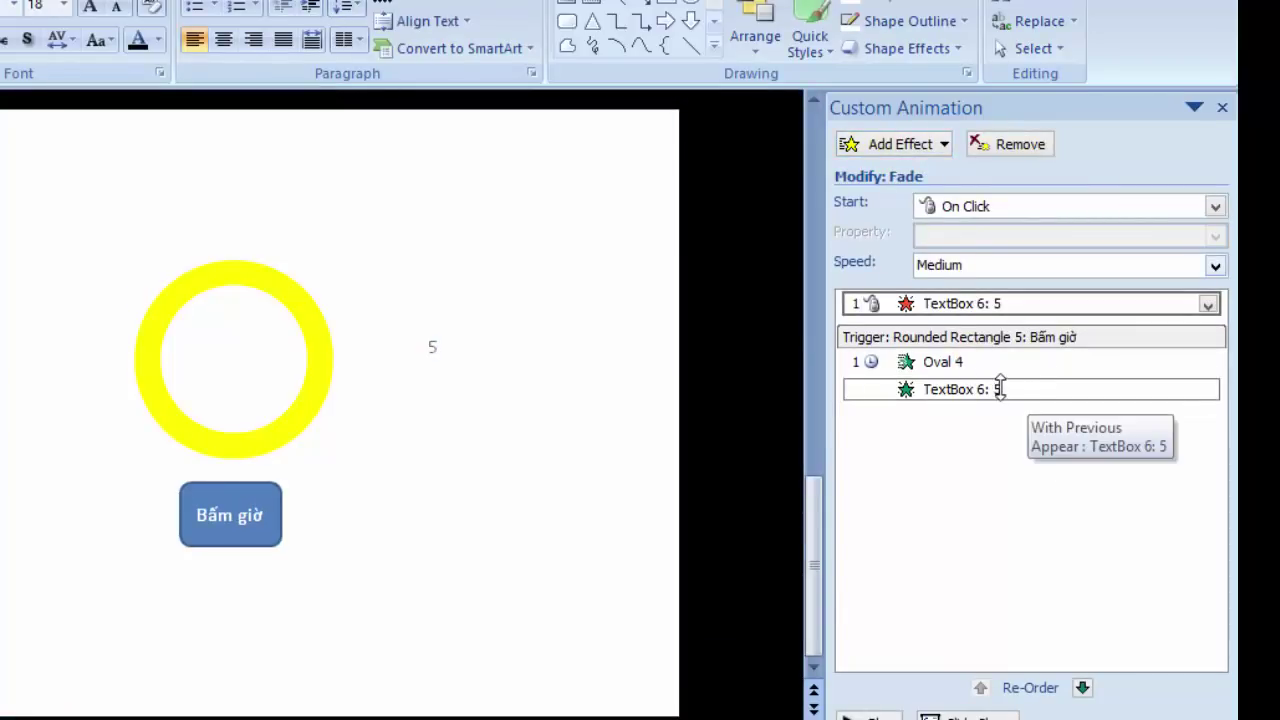
left_click_drag(999, 389, 1003, 428)
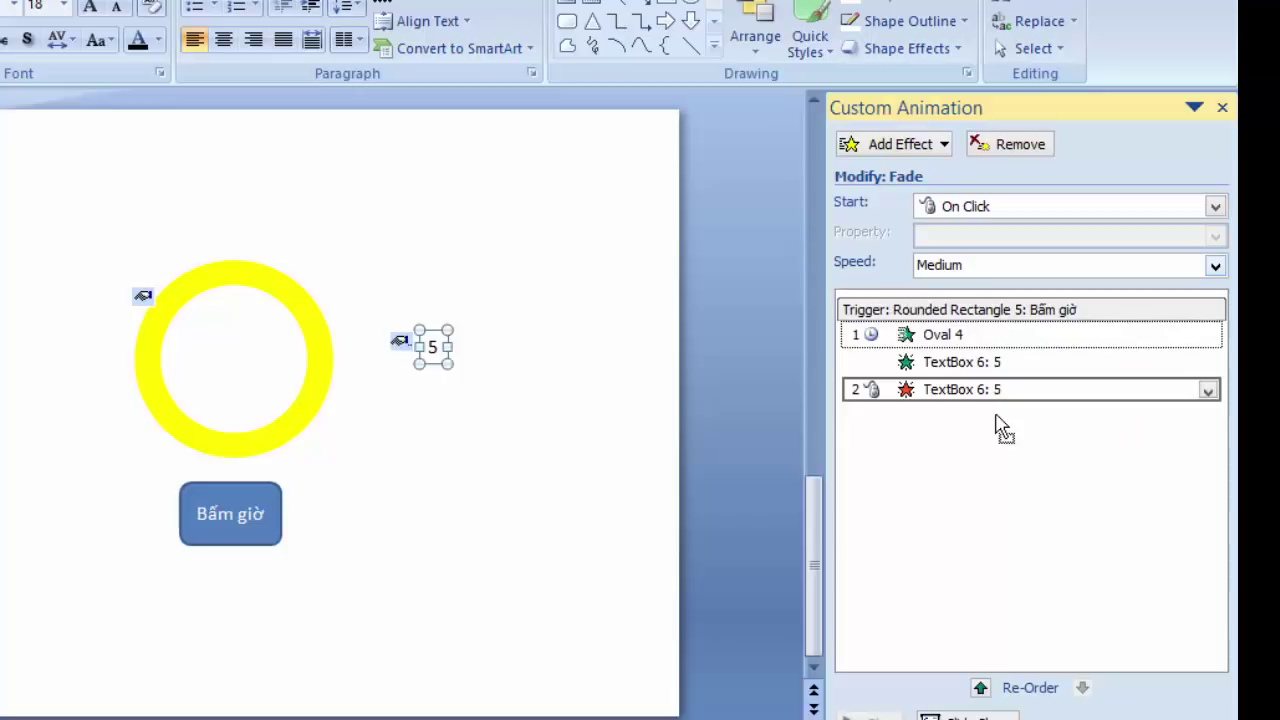
left_click(962, 362)
left_click(963, 389)
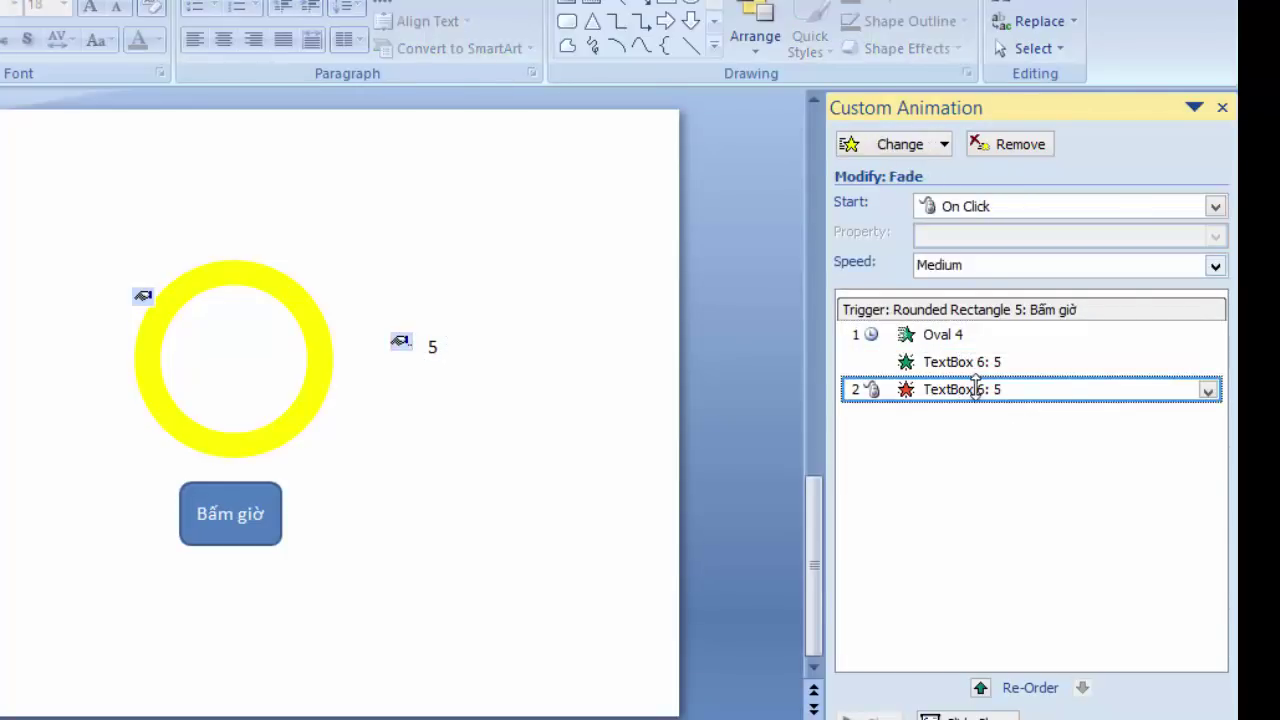
left_click(1208, 391)
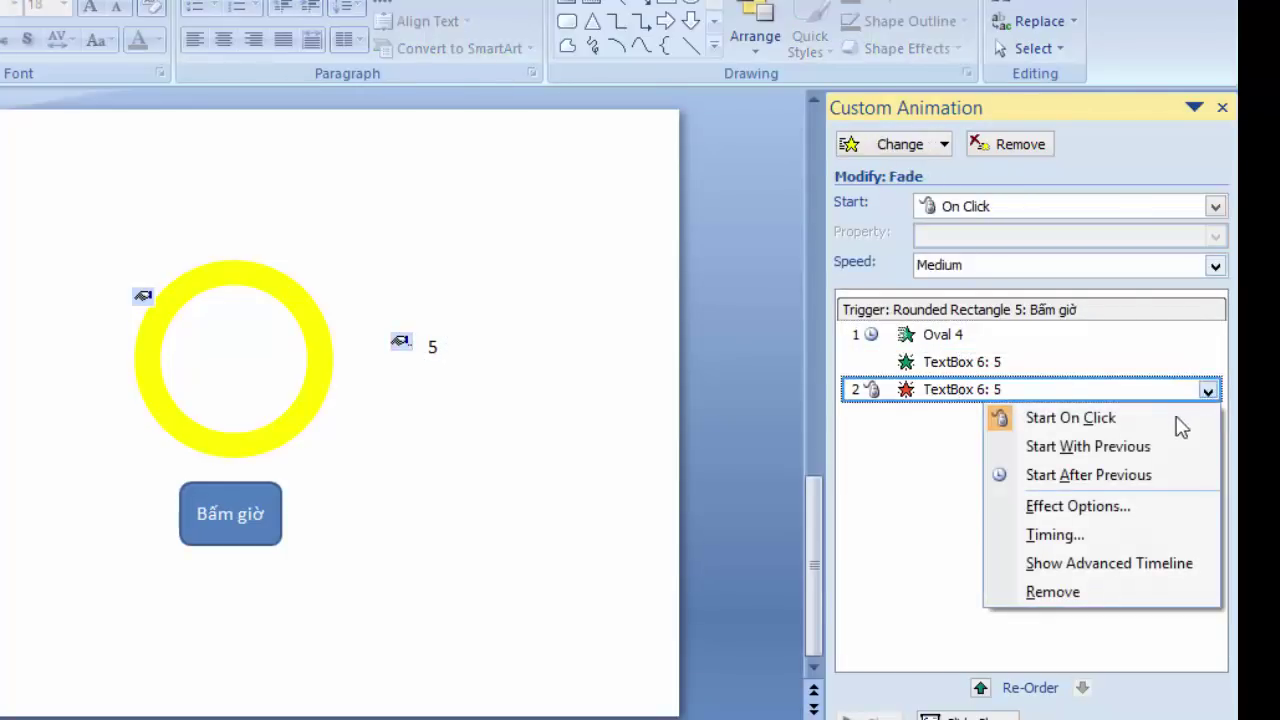
left_click(1088, 447)
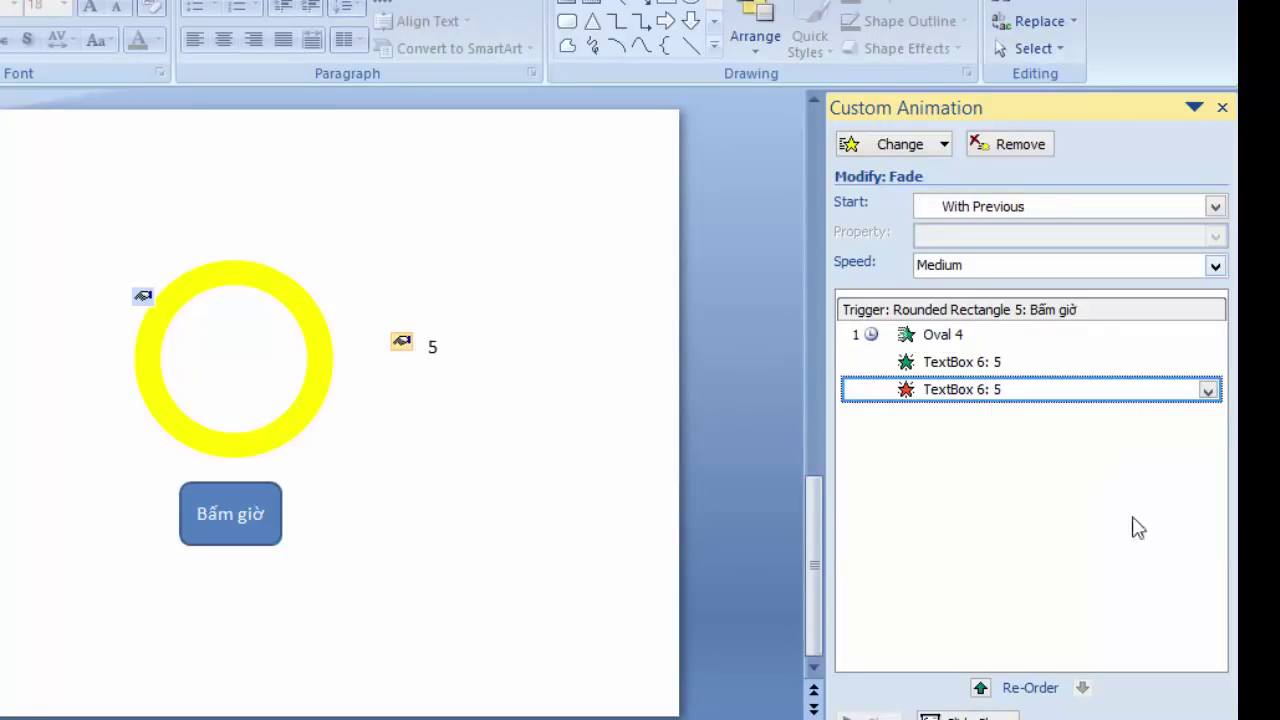
Step: Open the Timing settings of the 5's Appear animation
left_click(1036, 362)
left_click(1208, 362)
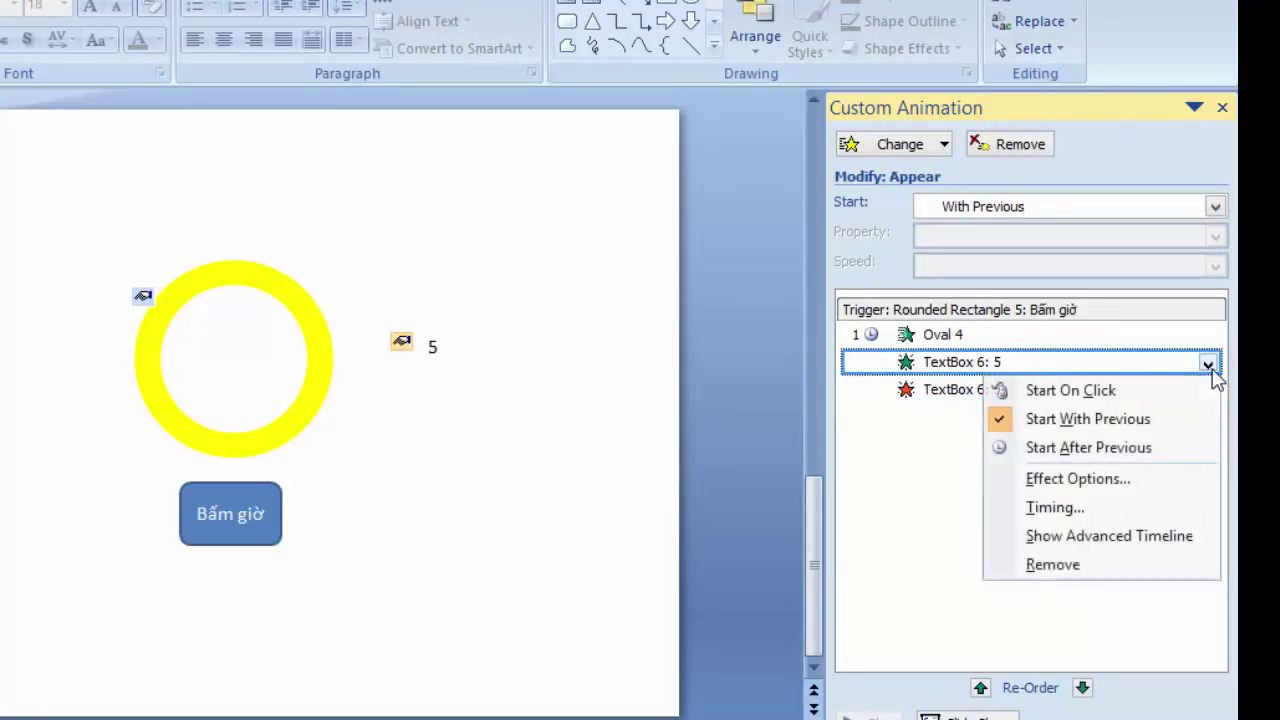
left_click(1065, 508)
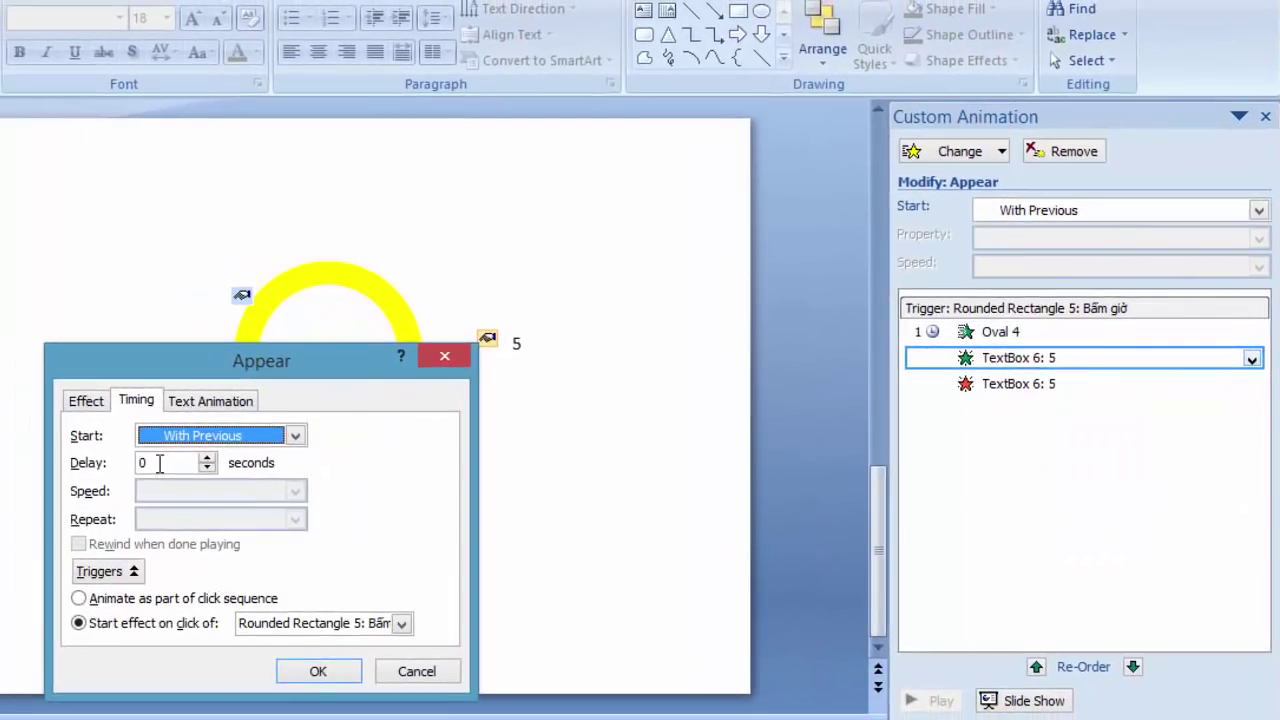
Step: Keep the Appear delay at 0 seconds and give the 5's Fade exit a 1-second delay
left_click(159, 464)
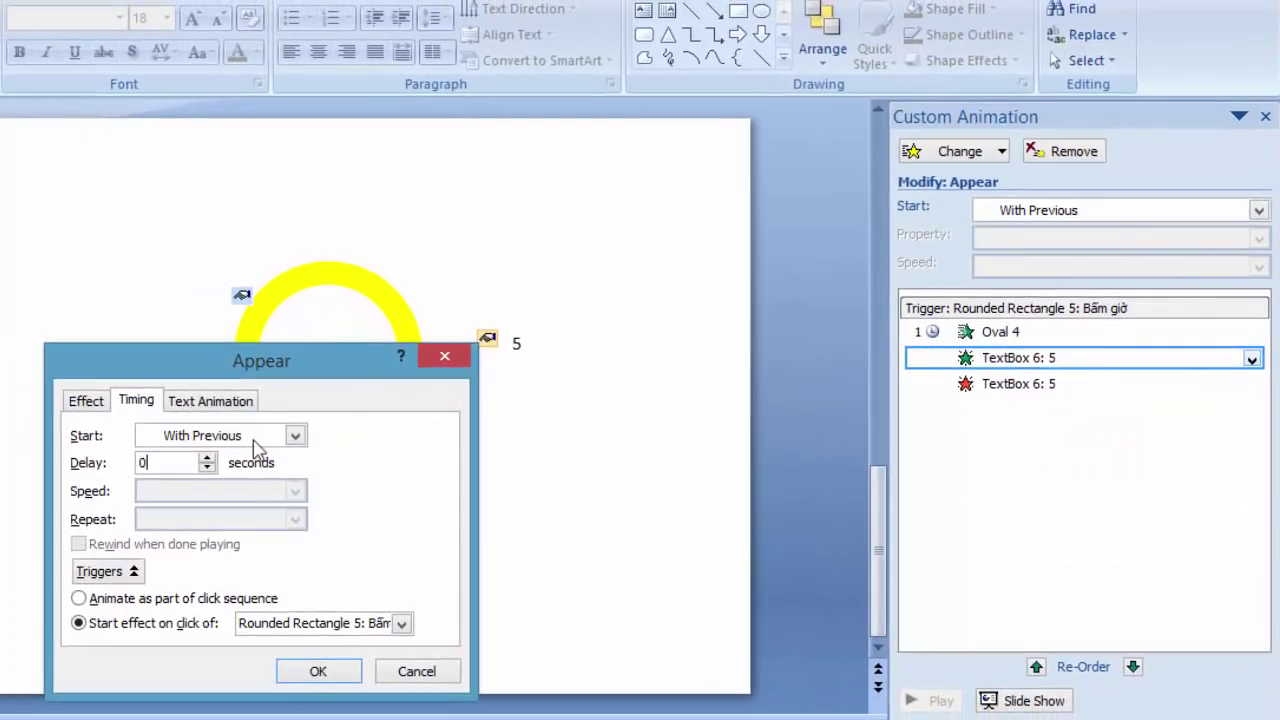
left_click(340, 671)
left_click(1072, 384)
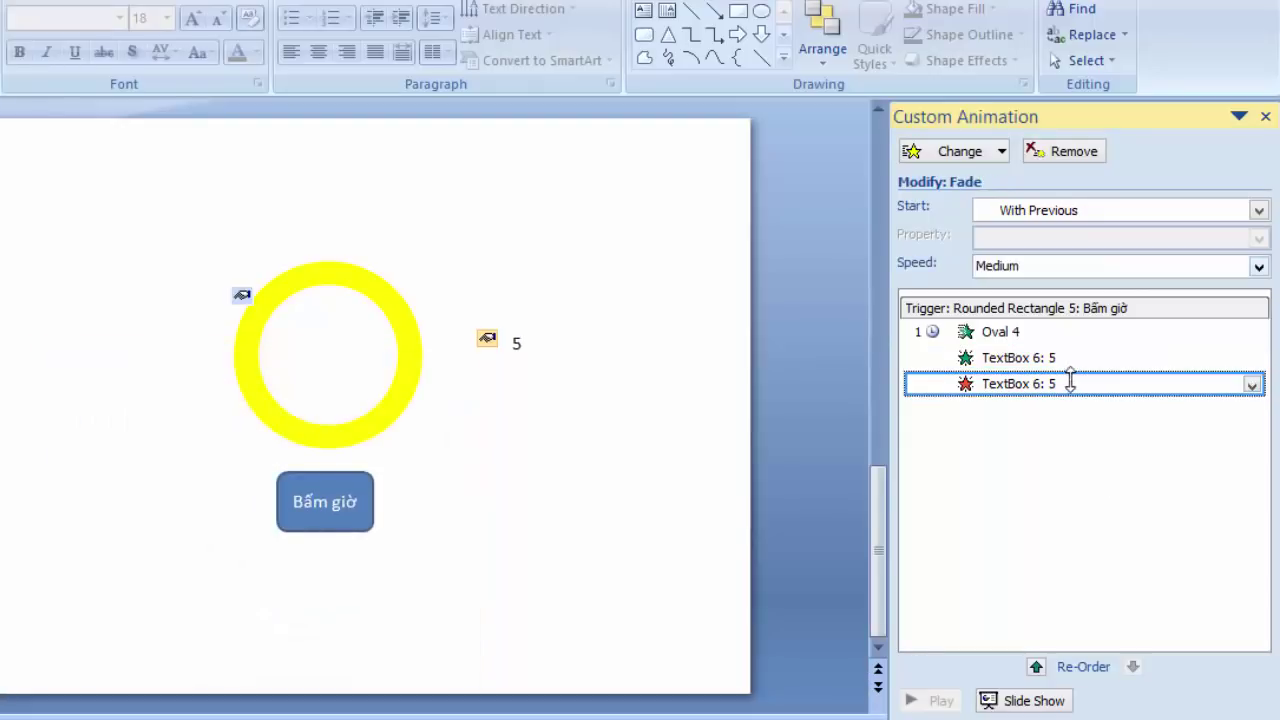
left_click(1251, 386)
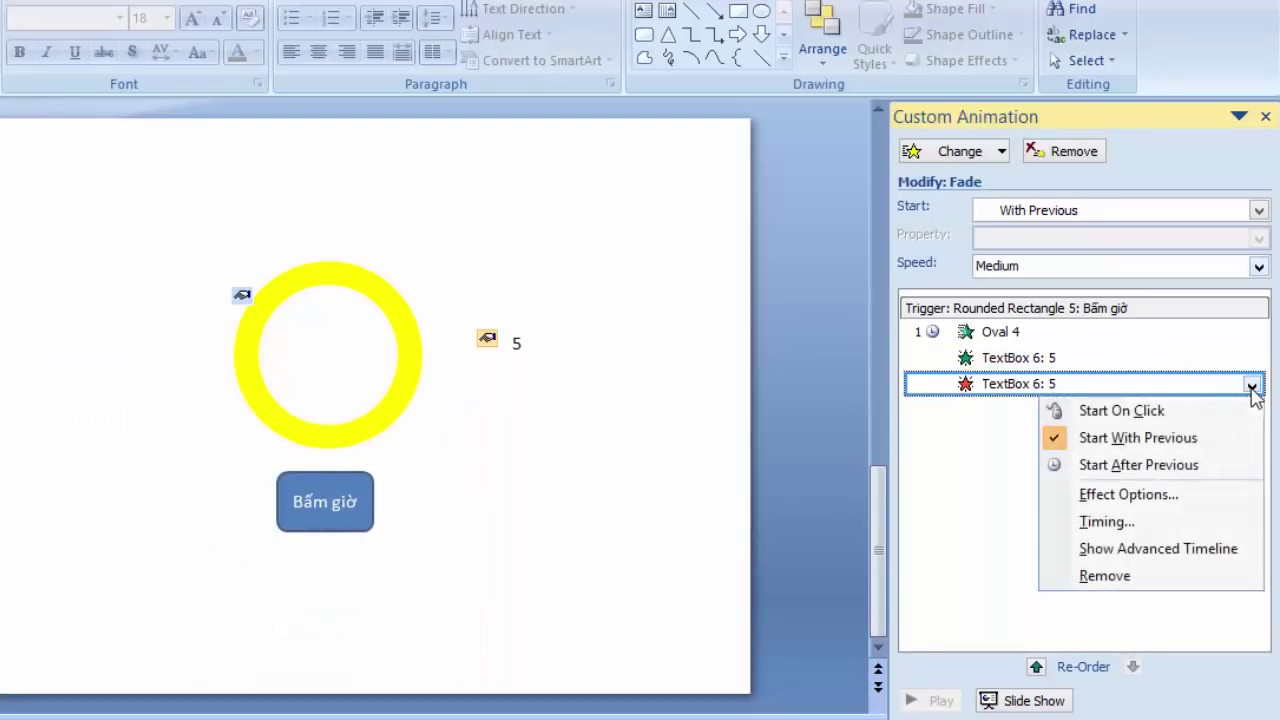
left_click(1107, 522)
left_click(150, 463)
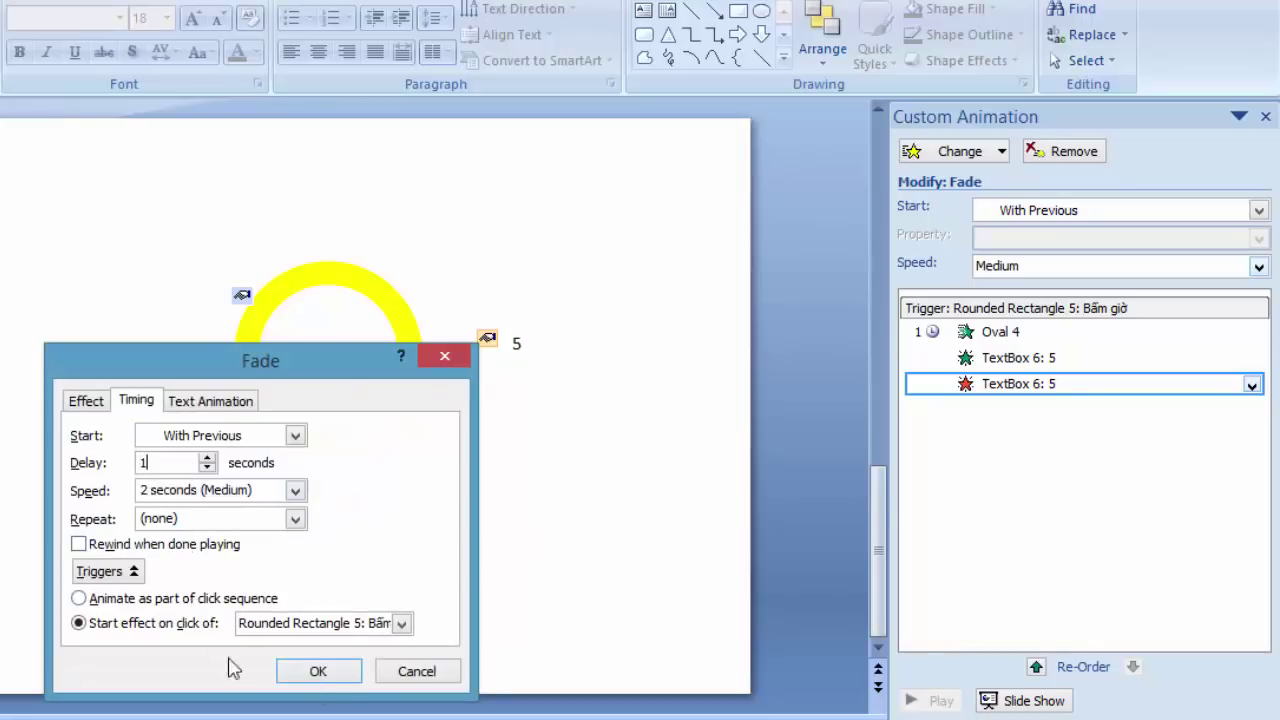
left_click(318, 674)
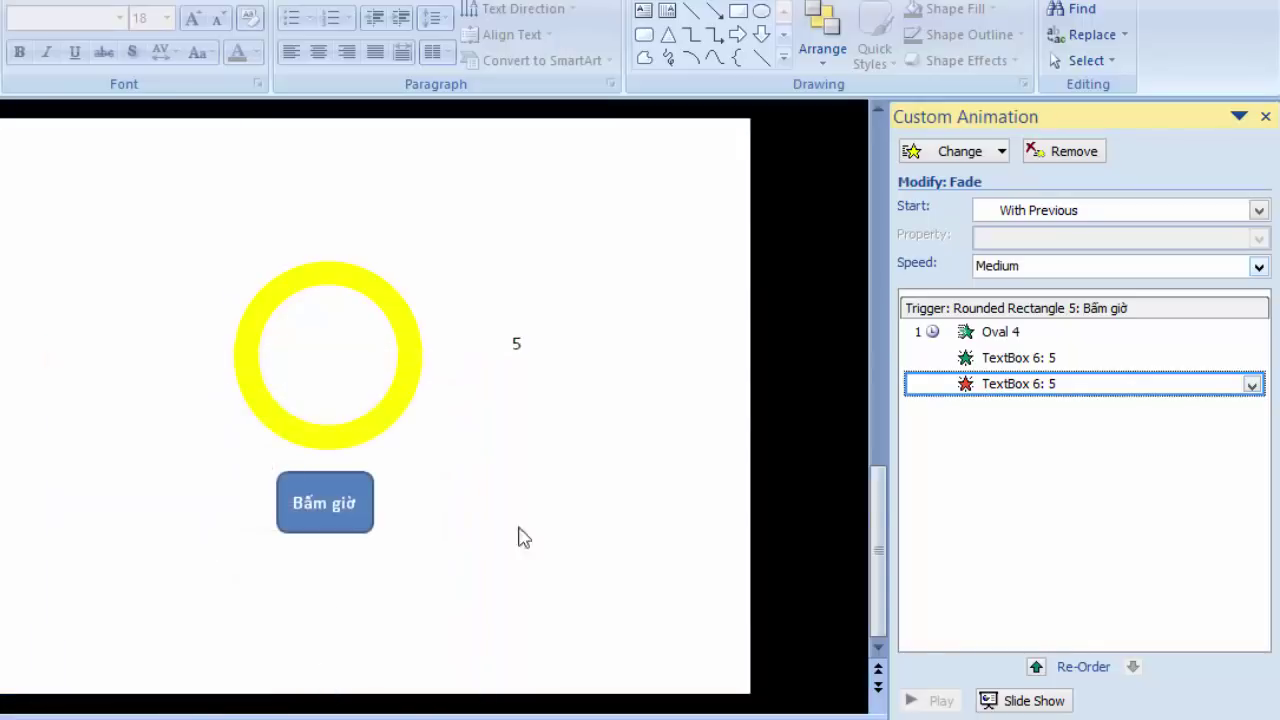
left_click(507, 345)
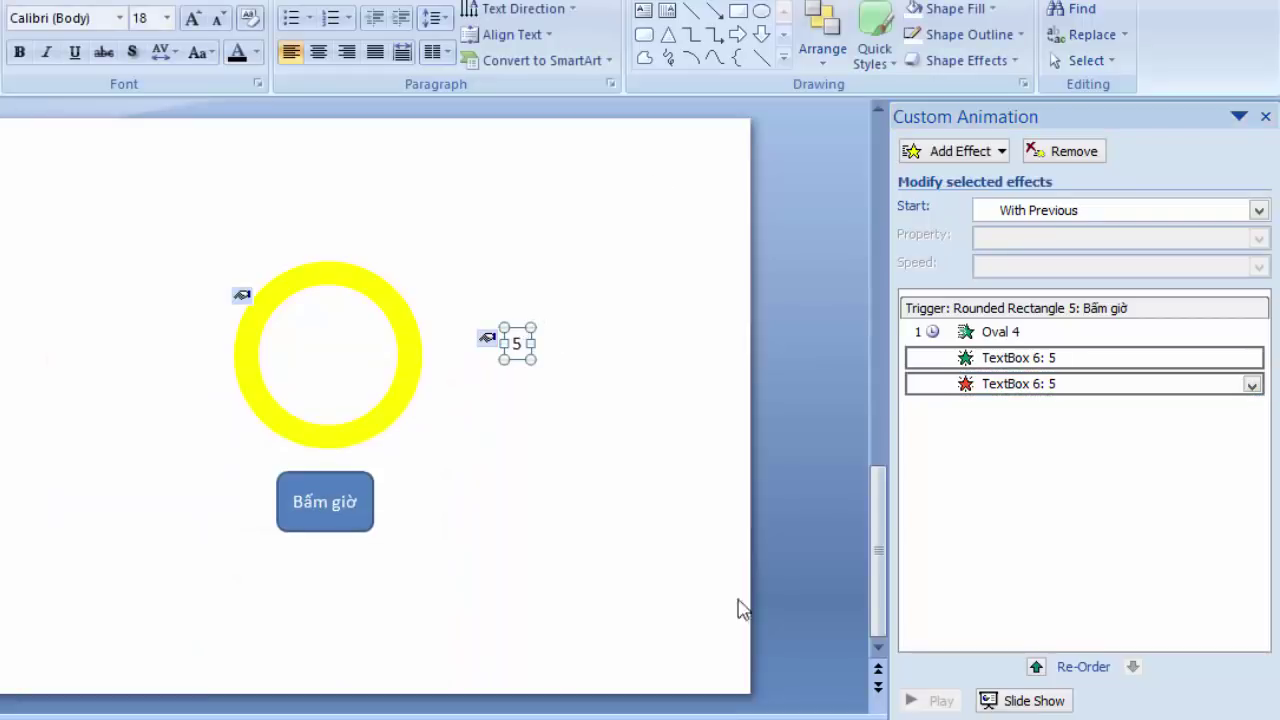
key("F5")
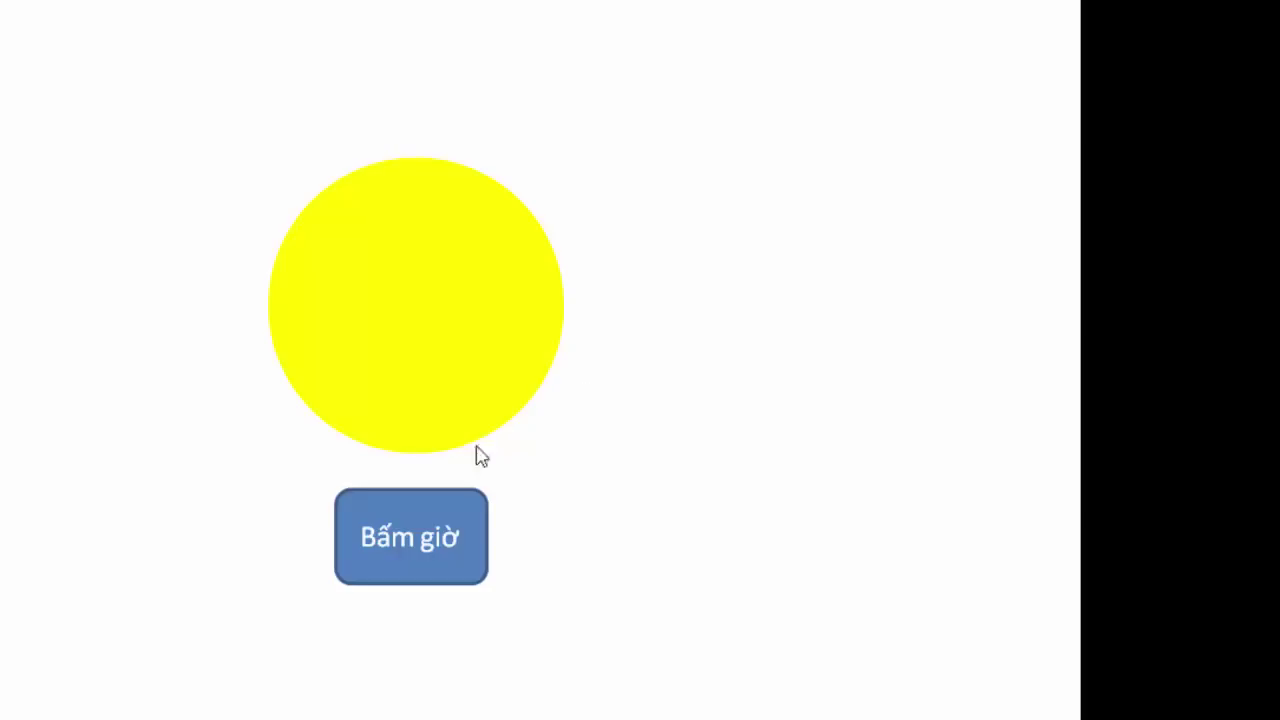
left_click(437, 545)
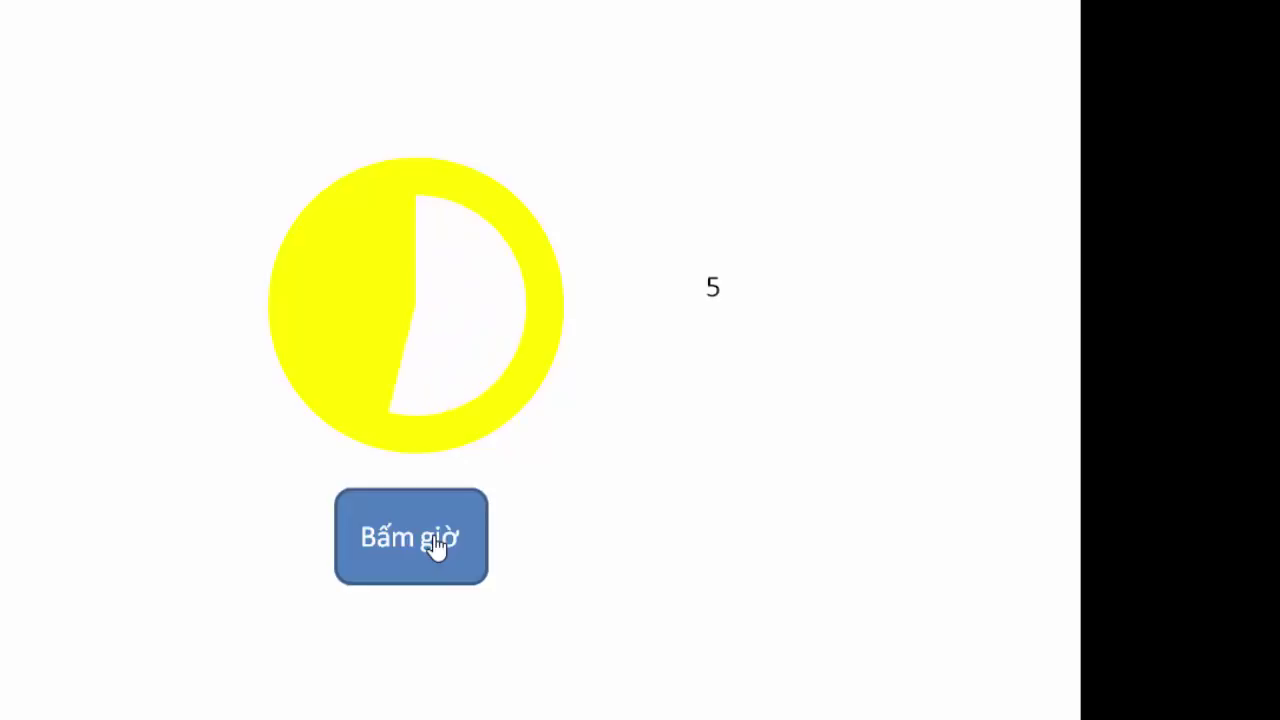
left_click(586, 532)
left_click(586, 532)
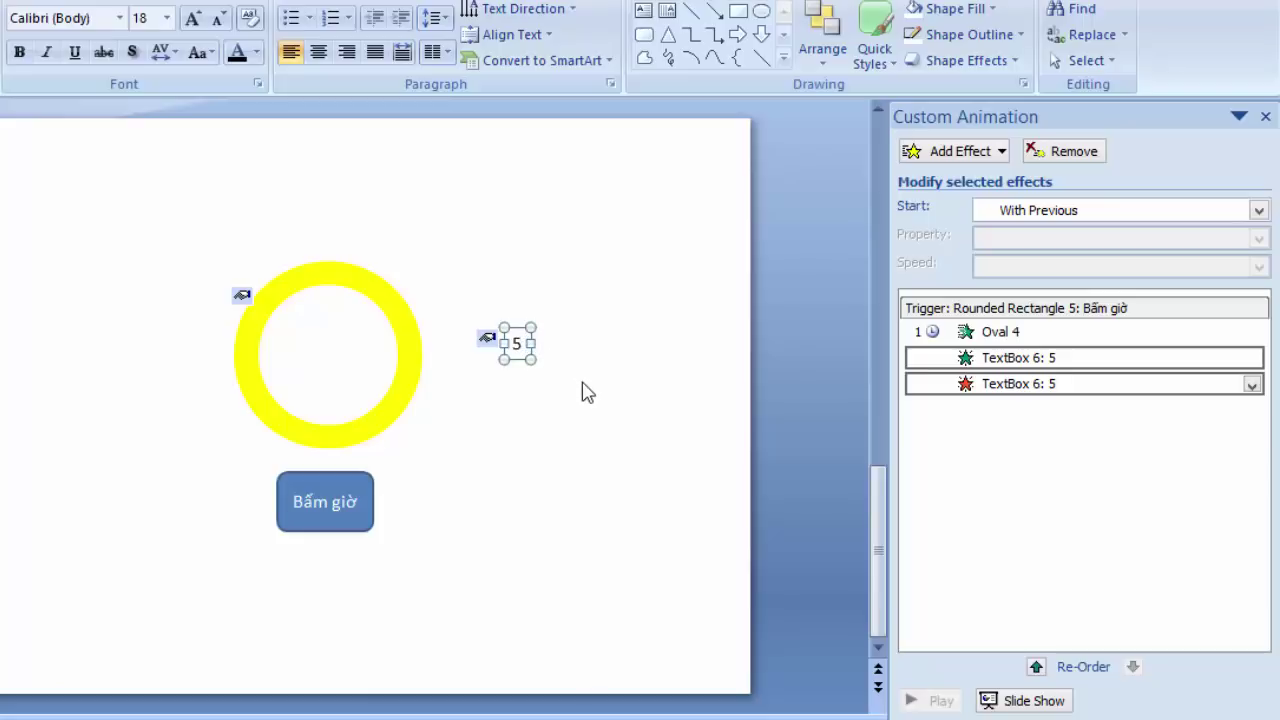
Step: Duplicate the 5 box three times, changing the copies to 4, 3 and 2
key("ctrl+d")
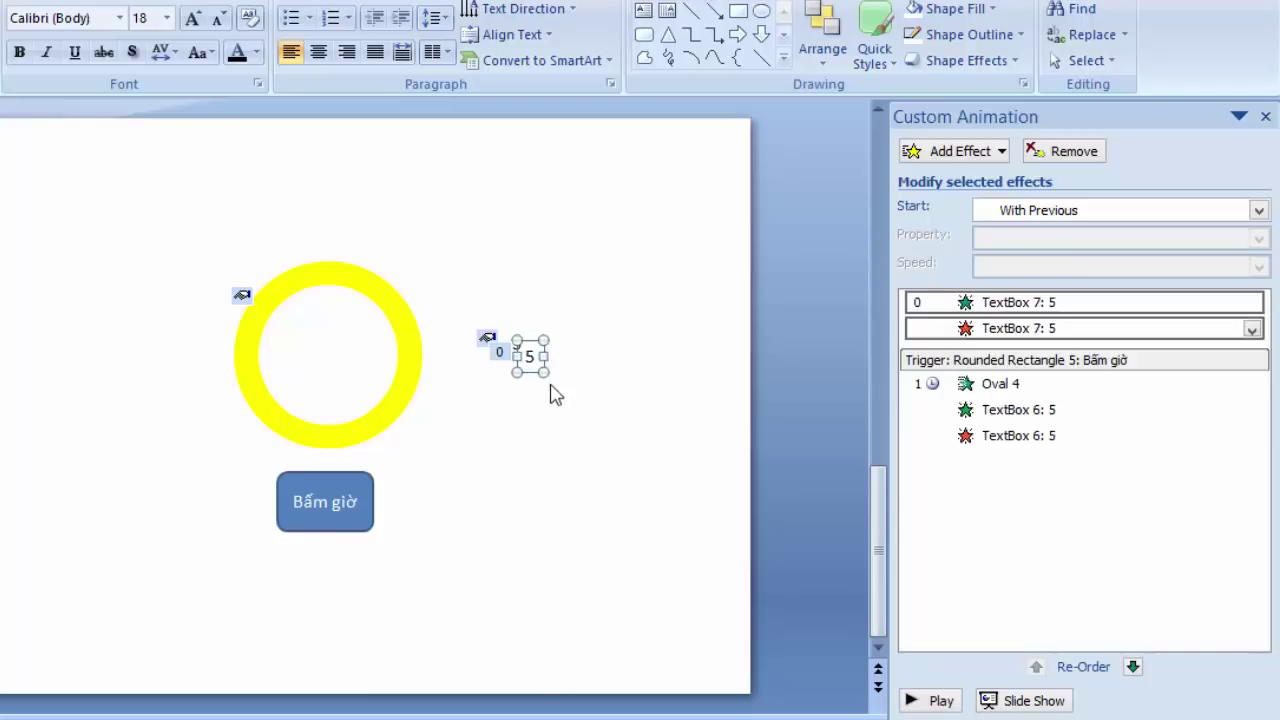
key("BackSpace")
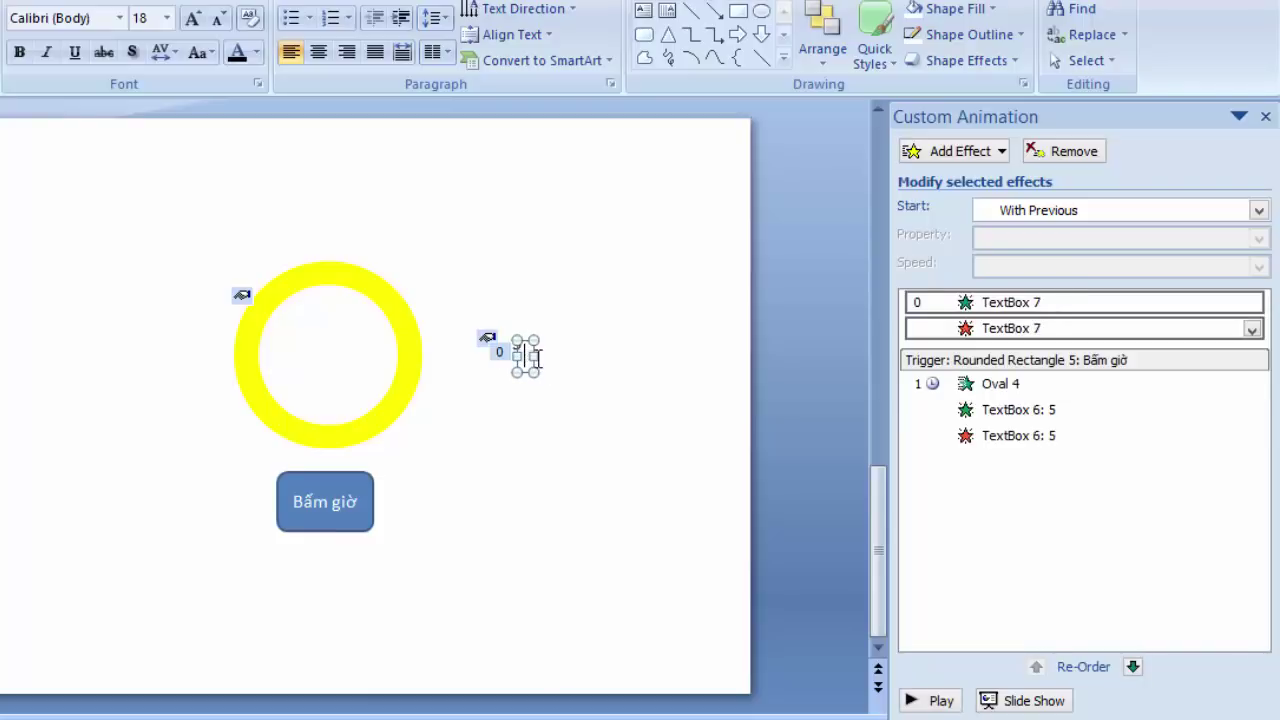
type("4")
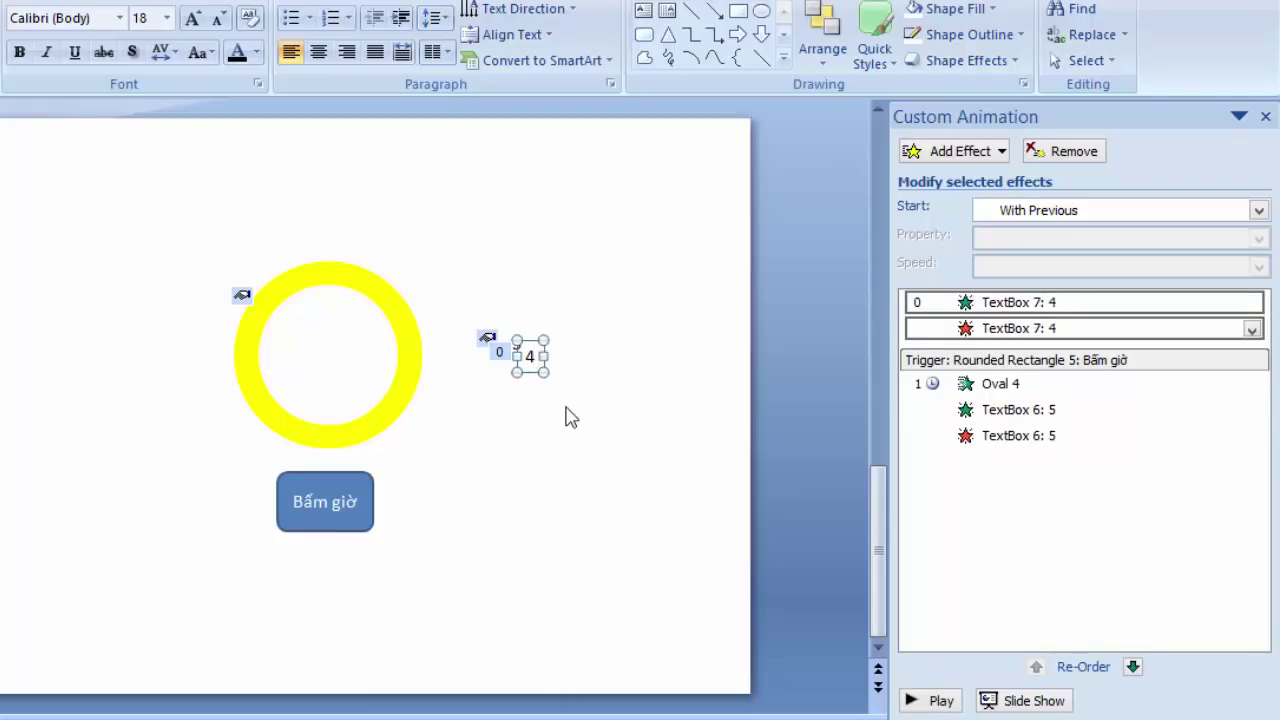
key("ctrl+d")
type("5")
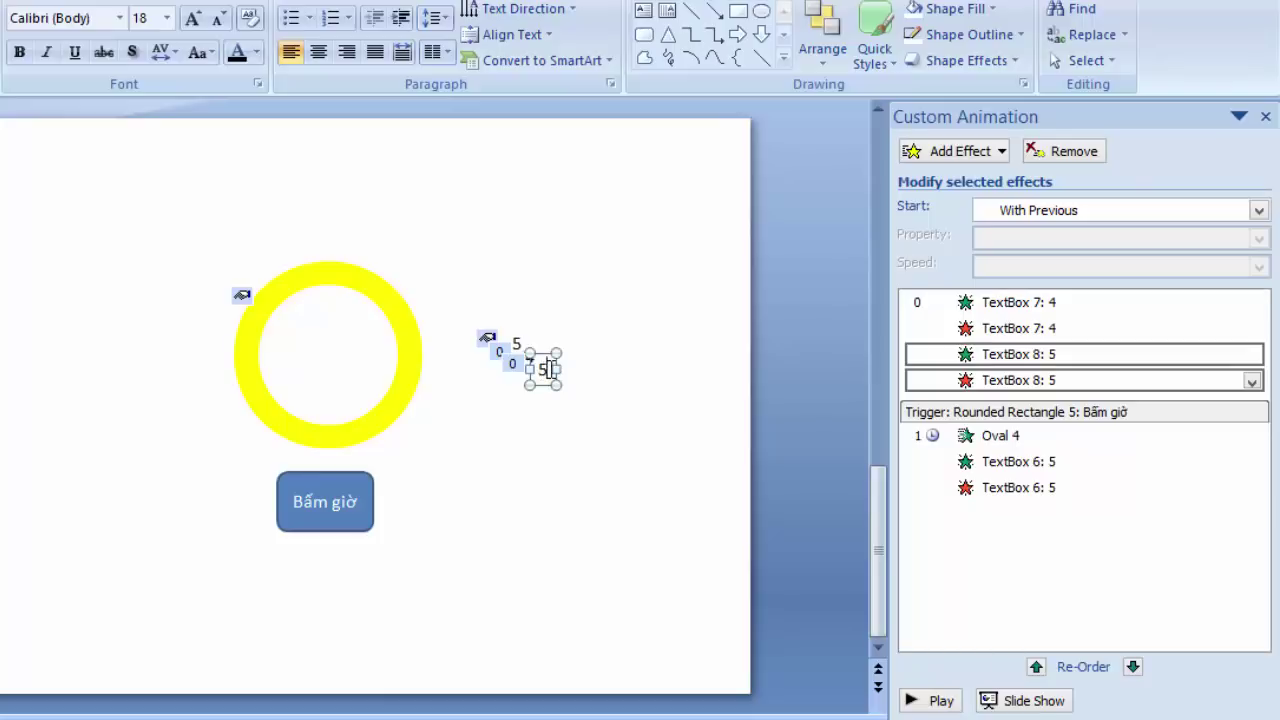
key("BackSpace")
type("3")
key("ctrl+d")
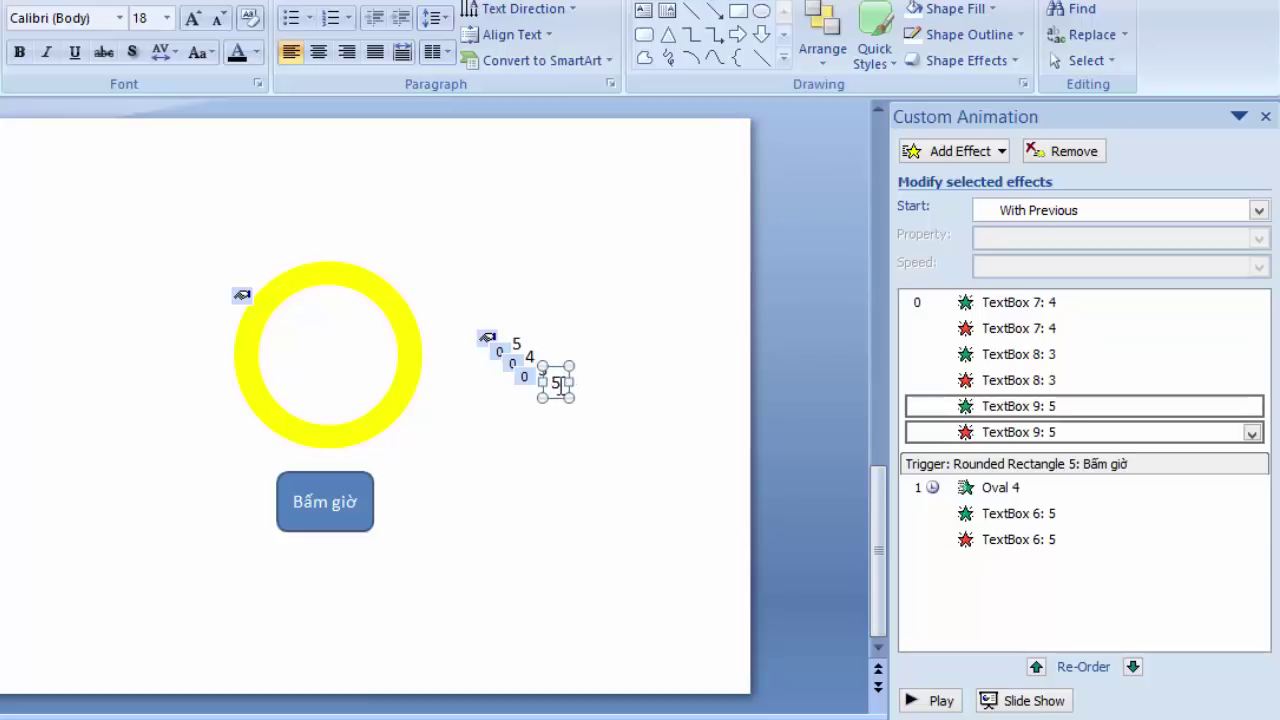
key("BackSpace")
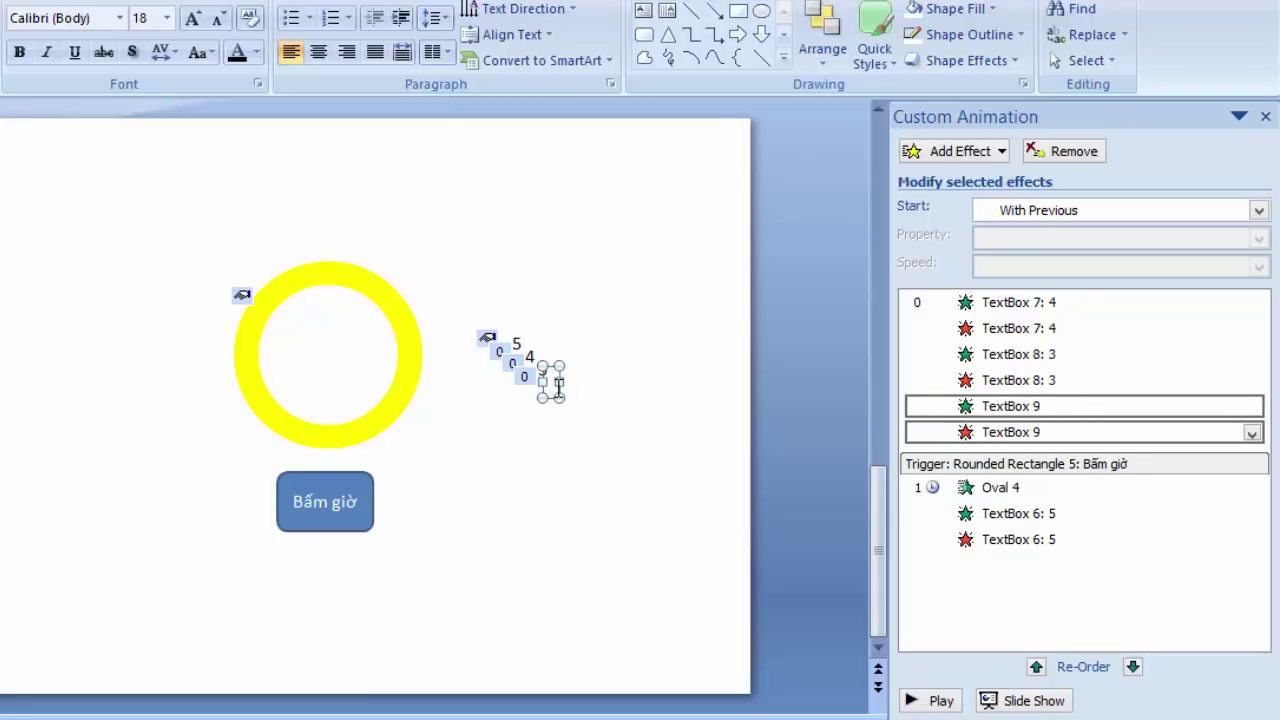
type("2")
Step: Make two more copies of the number box reading 1 and 0
key("ctrl+d")
type("5")
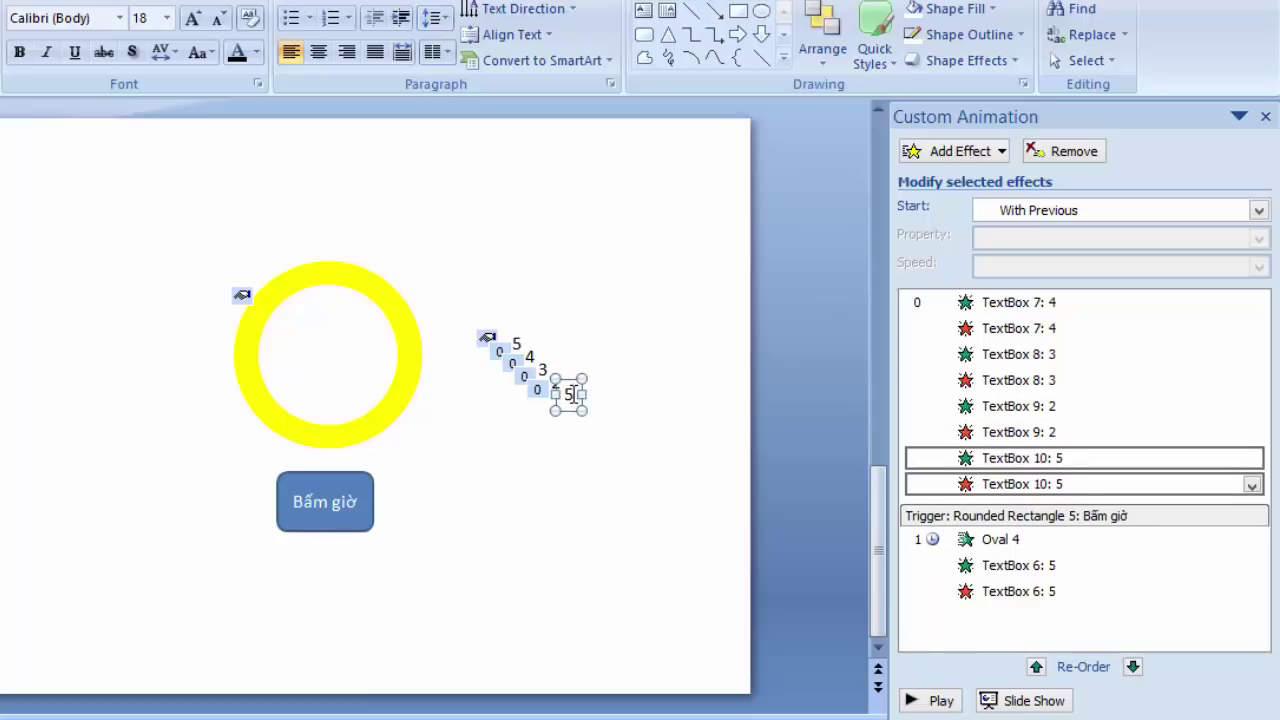
key("BackSpace")
type("1")
key("ctrl+d")
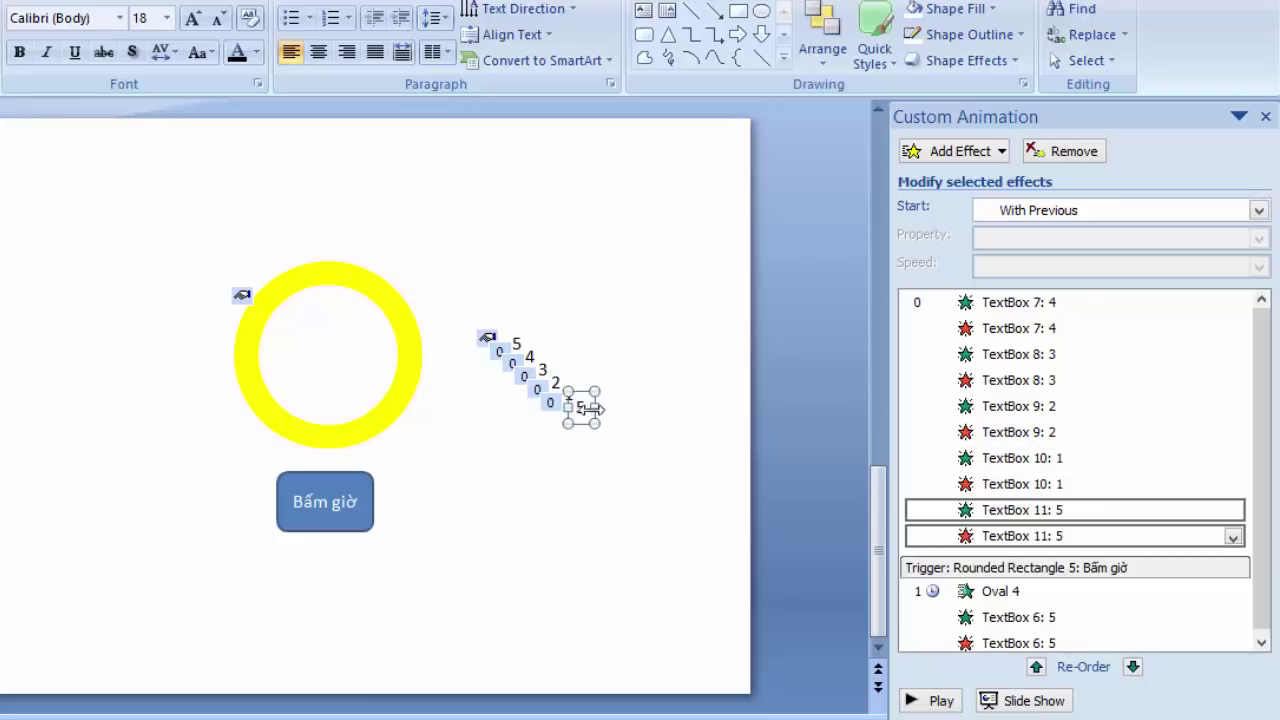
key("BackSpace")
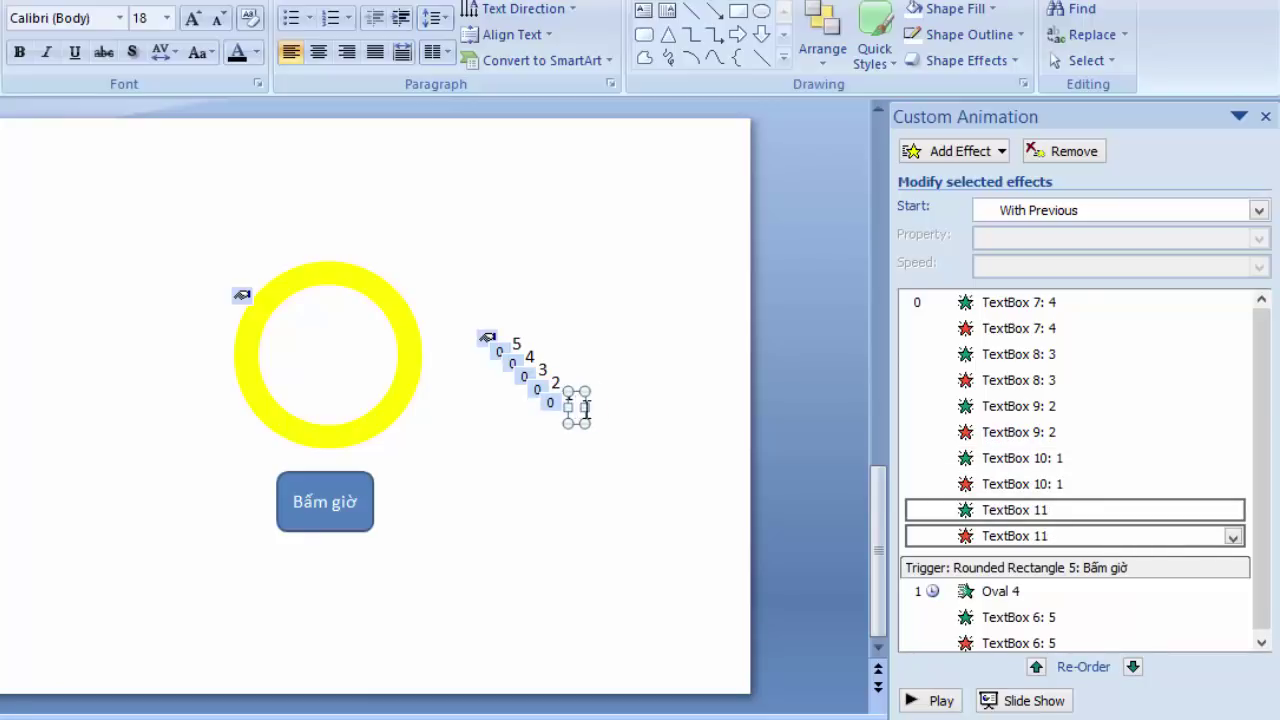
type("0")
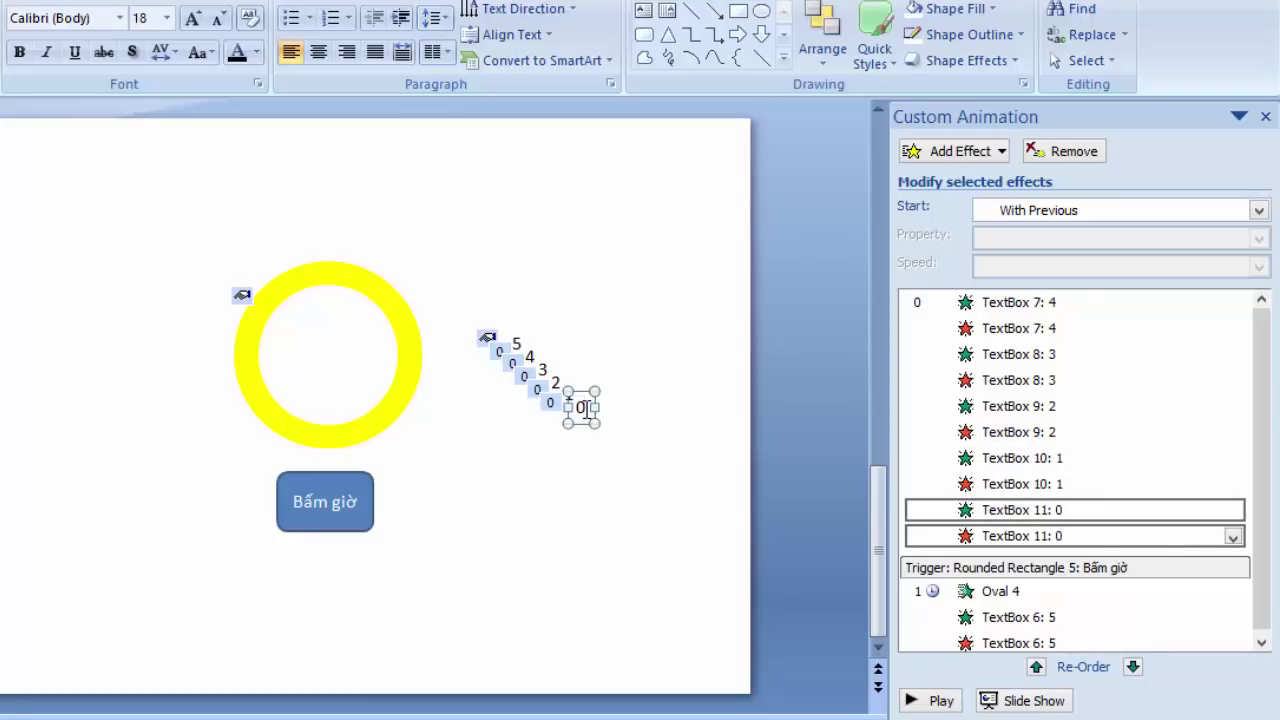
Step: Move the appear and fade effects of boxes 4 through 0 below the 5's effects in the Bấm giờ trigger
left_click(631, 487)
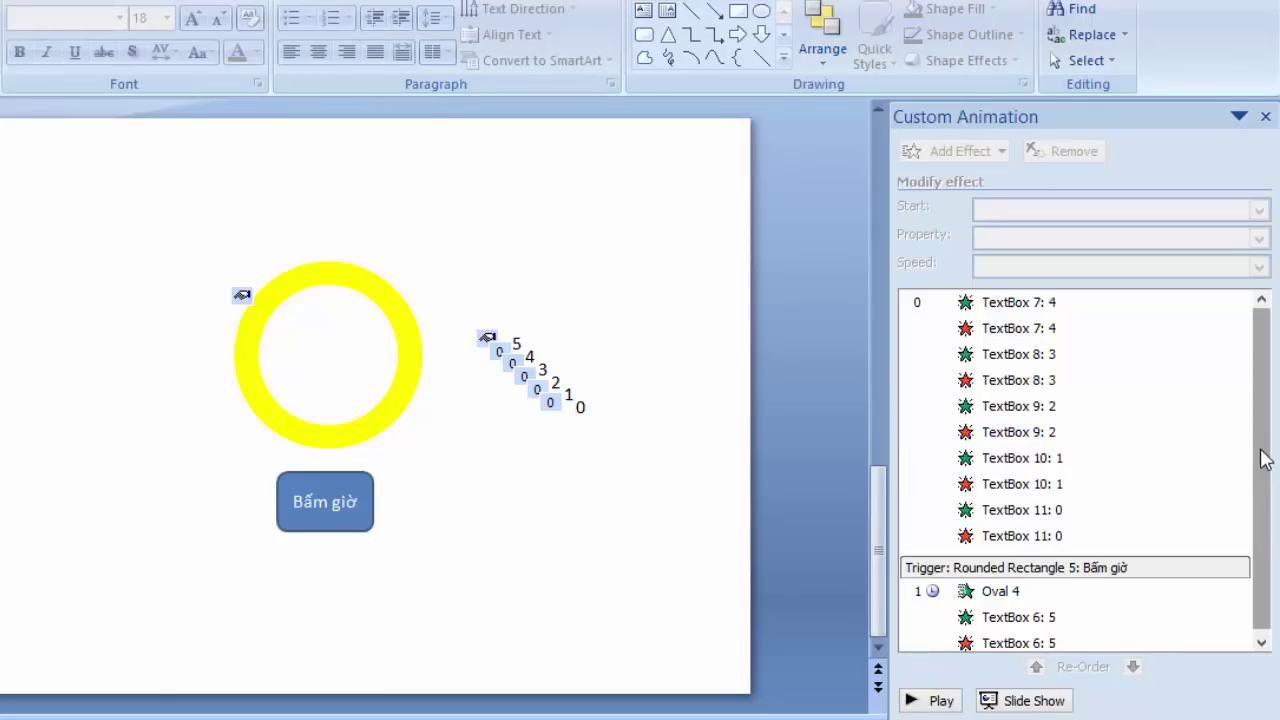
left_click_drag(1265, 459, 1265, 551)
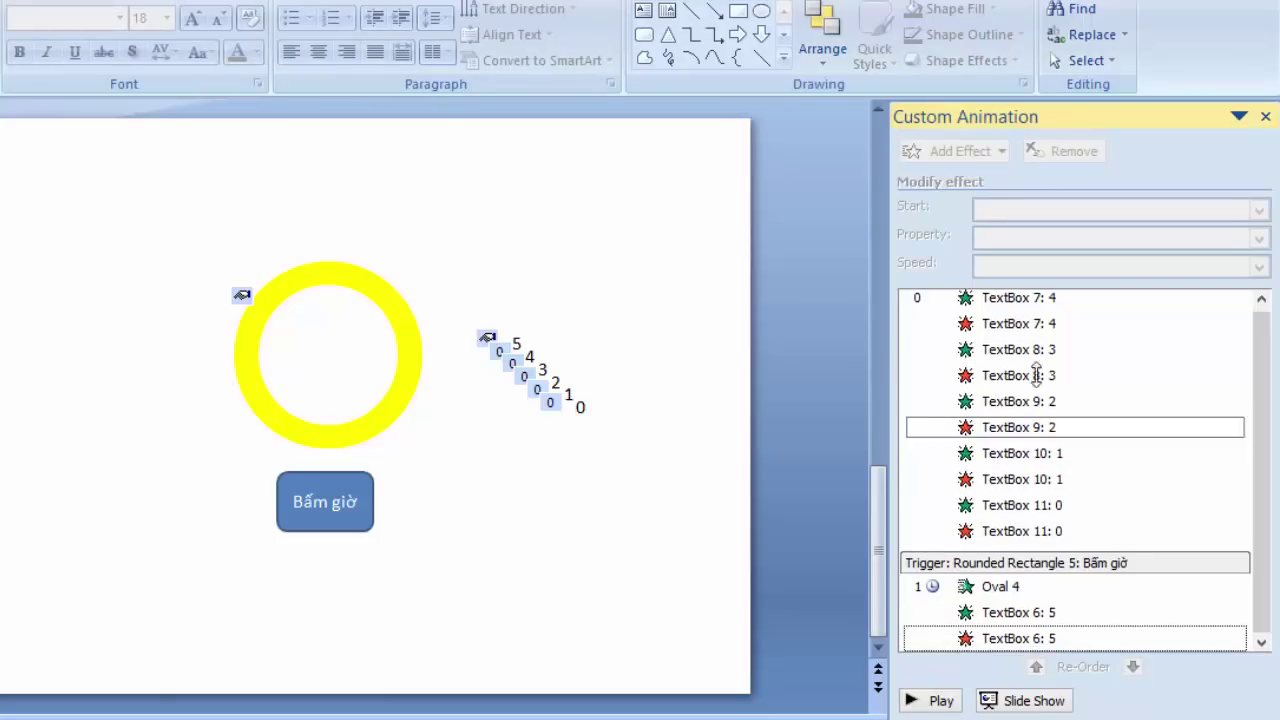
left_click(1012, 297)
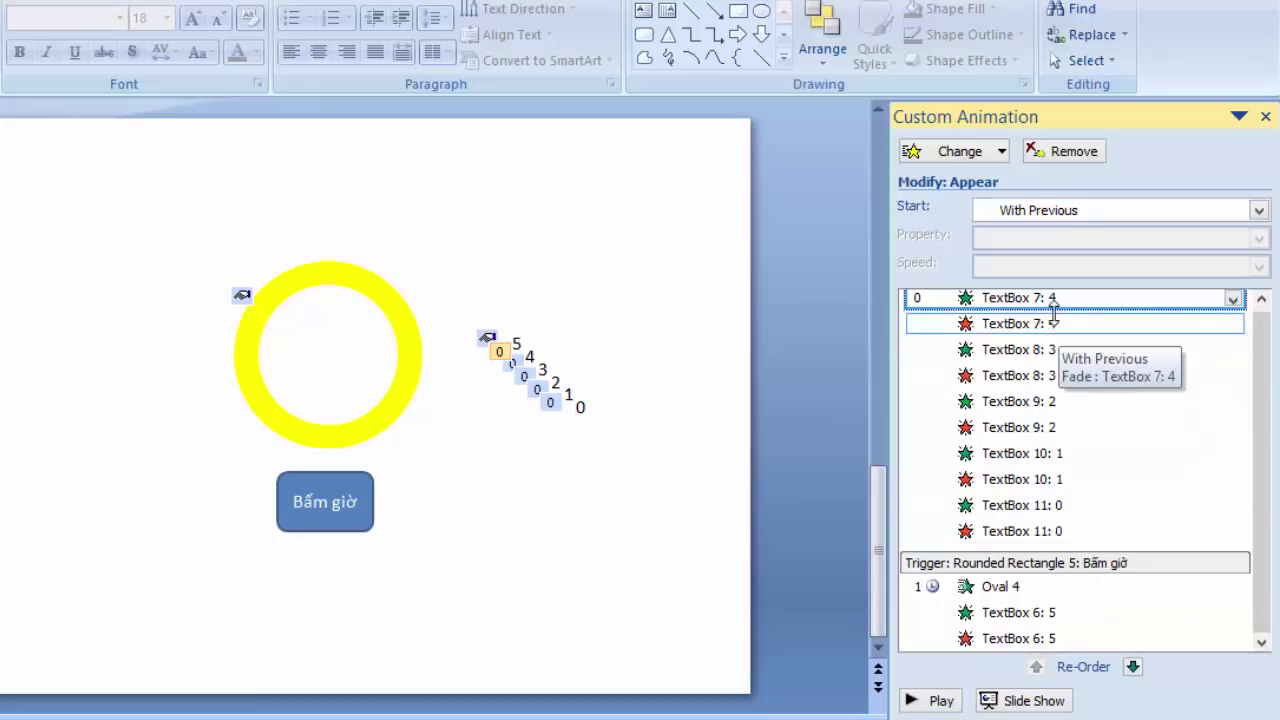
left_click(1060, 531, "shift")
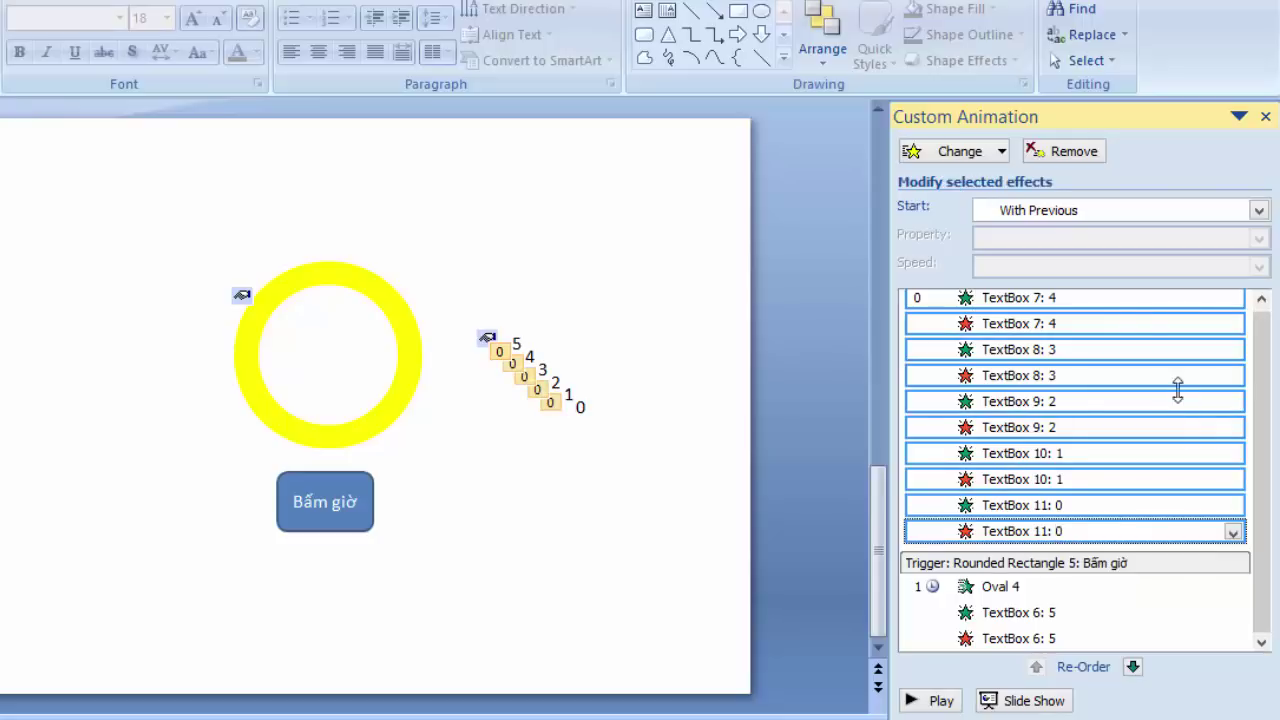
left_click_drag(1142, 297, 1138, 663)
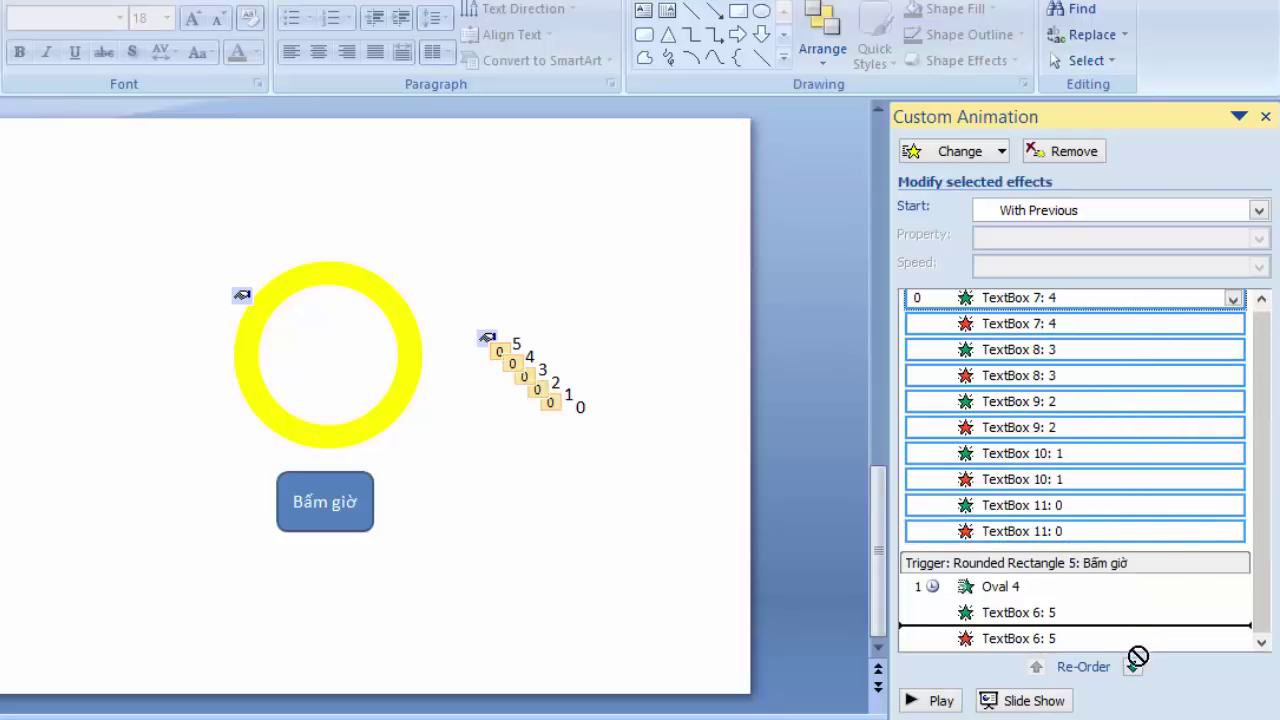
left_click_drag(1138, 663, 1117, 333)
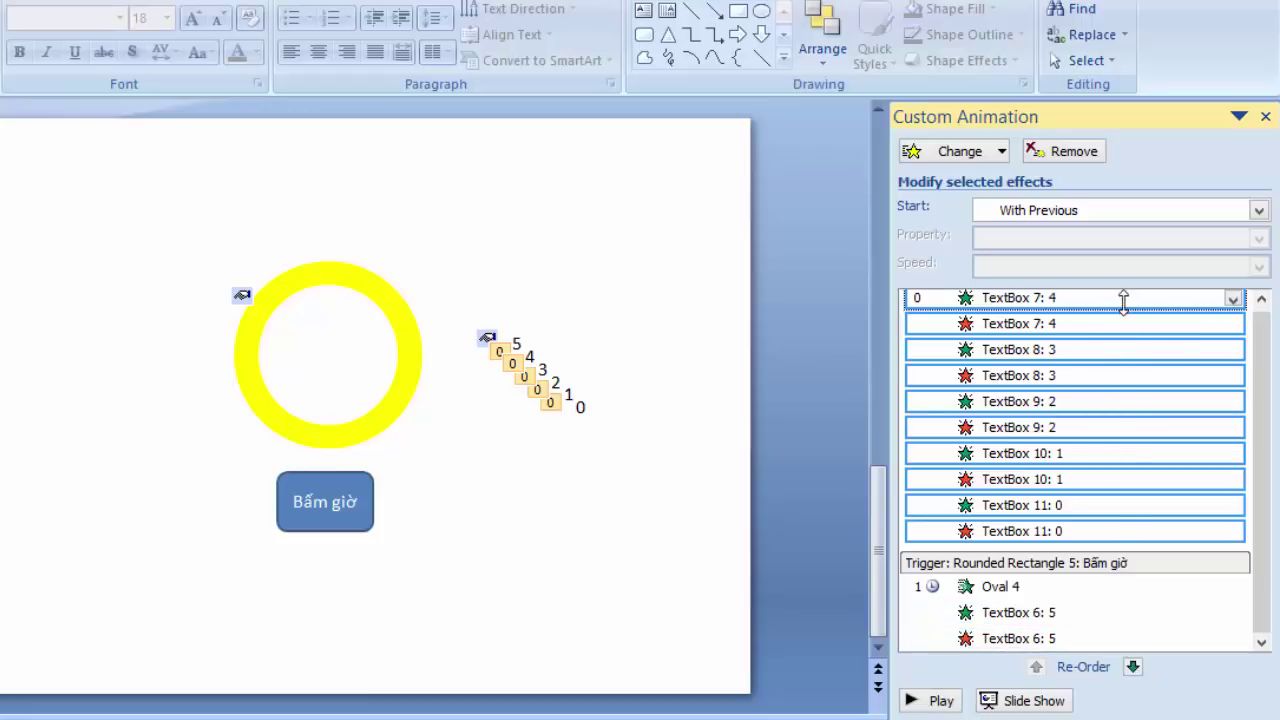
left_click_drag(1117, 333, 1129, 640)
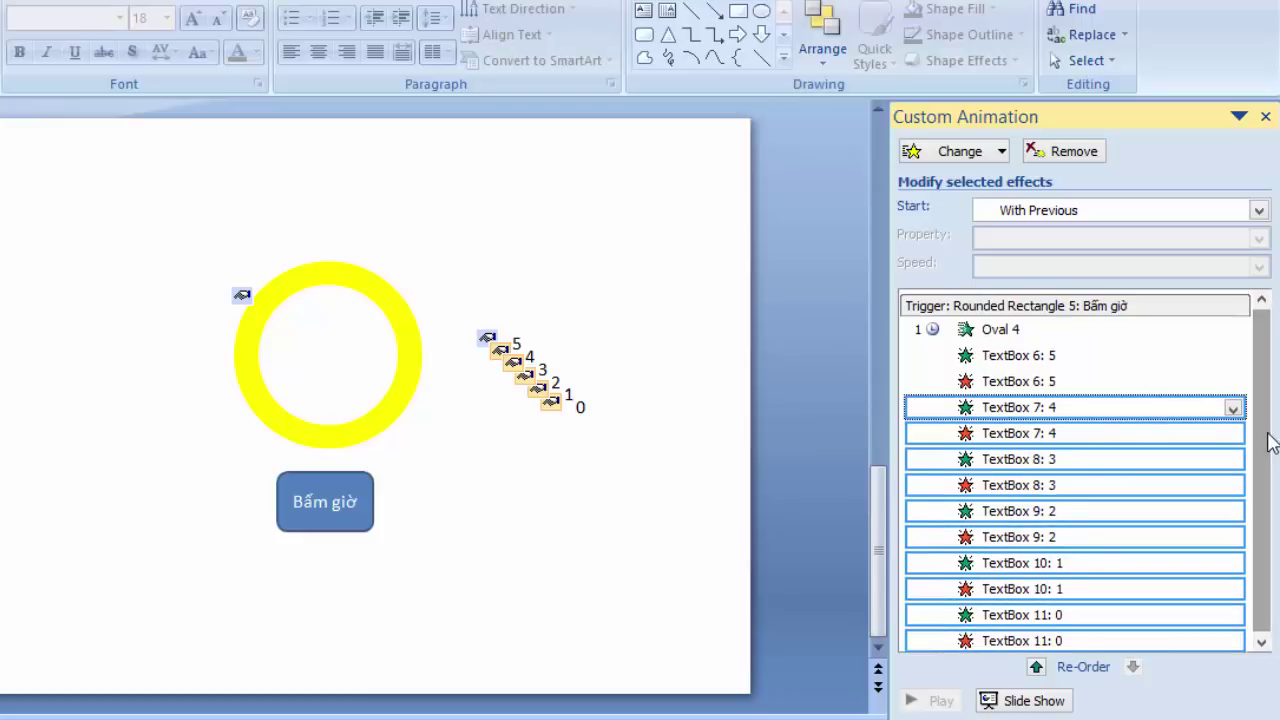
Step: Review the 5's effects and confirm the 4's appear effect keeps its 1-second delay
left_click(1037, 357)
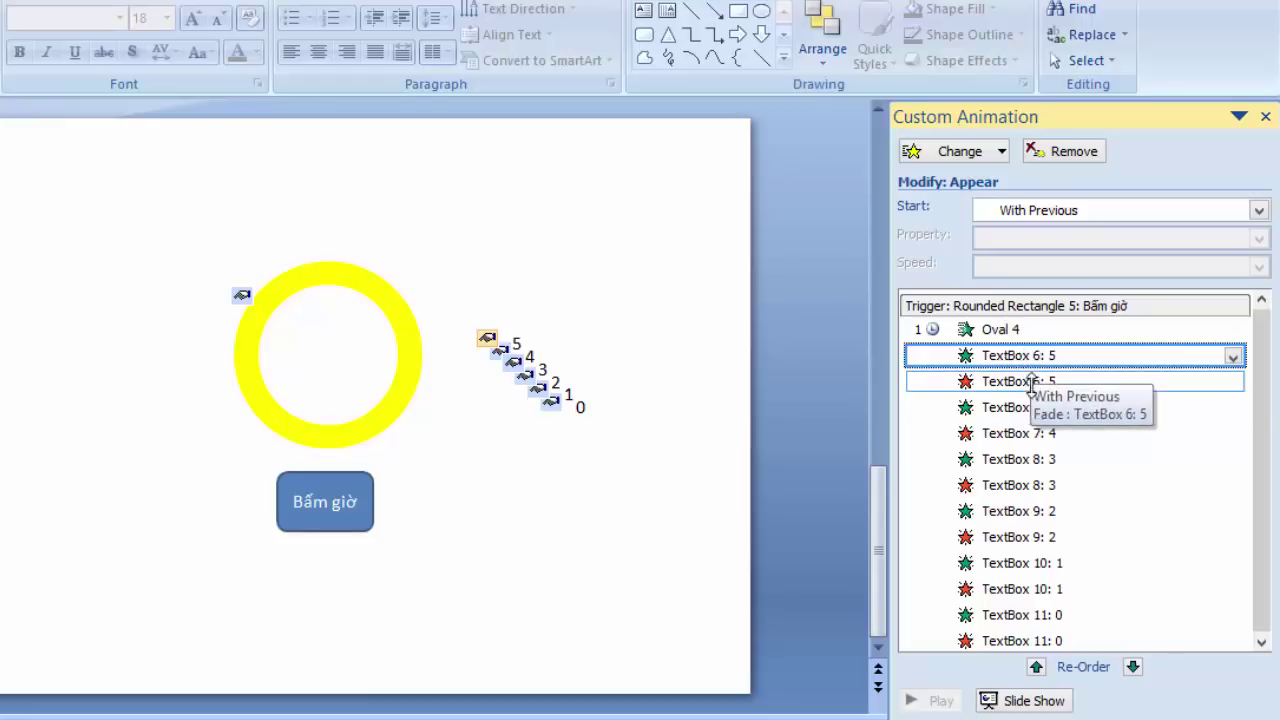
left_click(1030, 381)
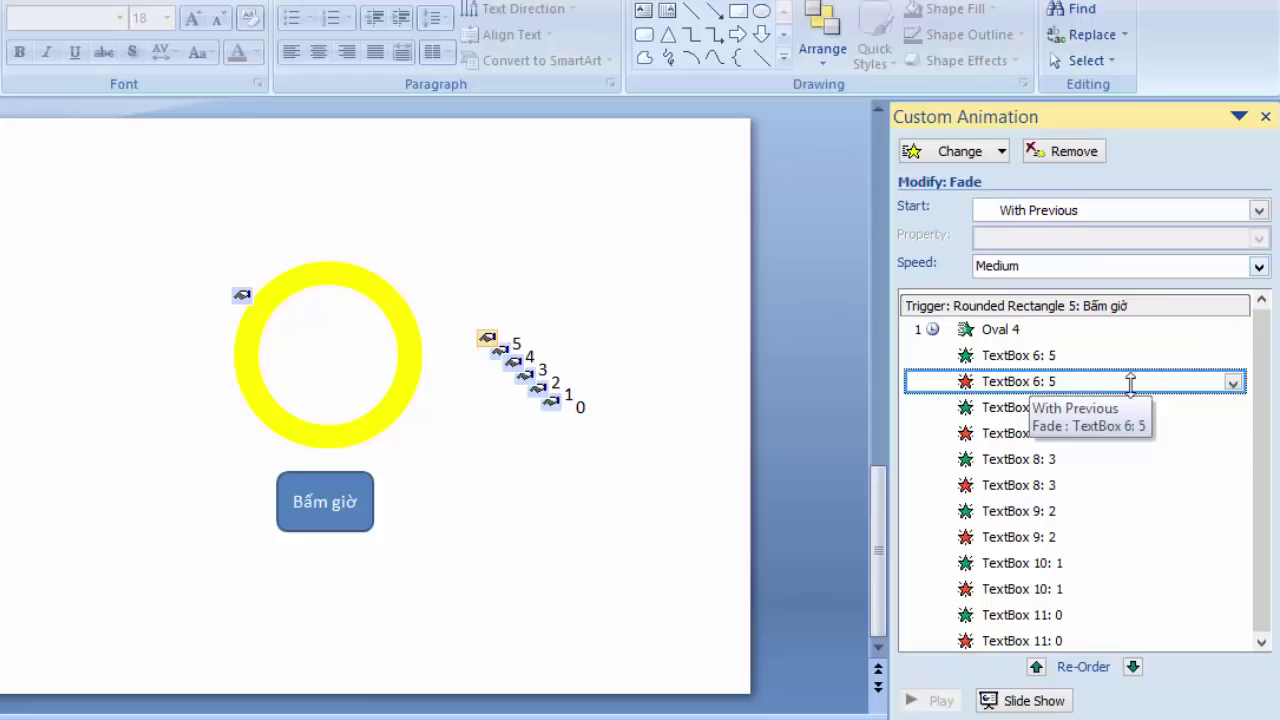
left_click(1030, 407)
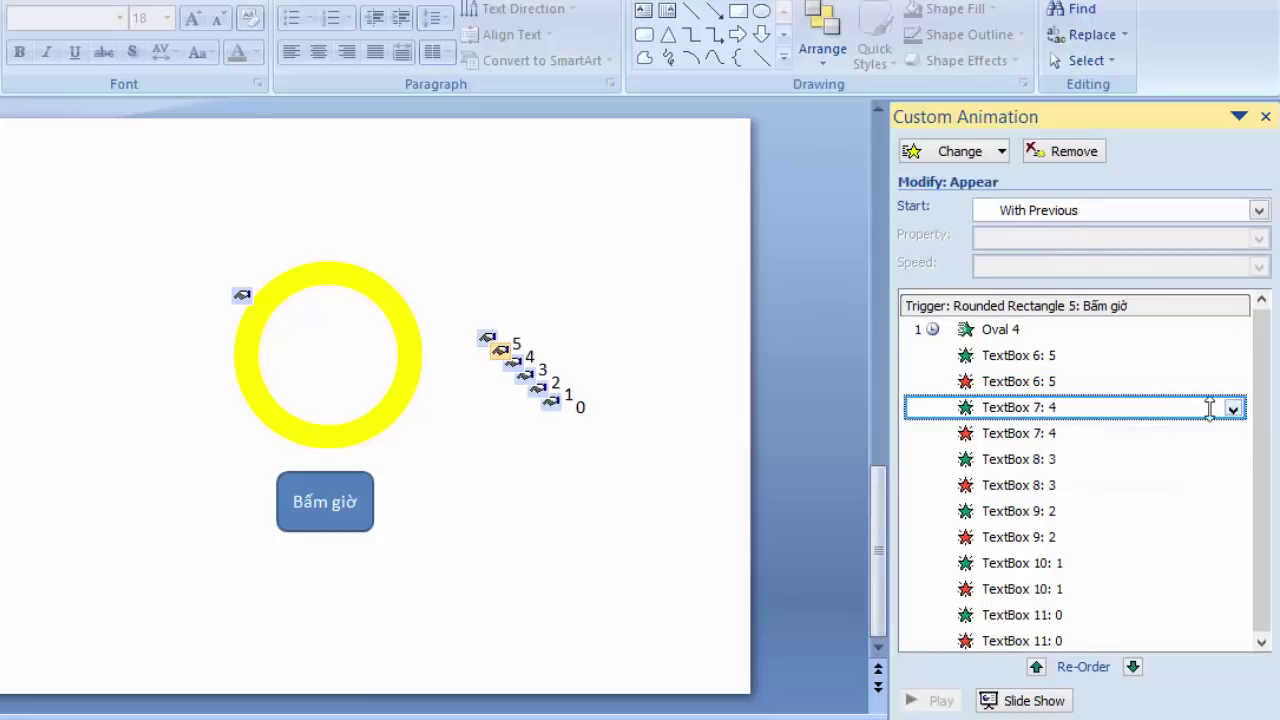
left_click(1010, 381)
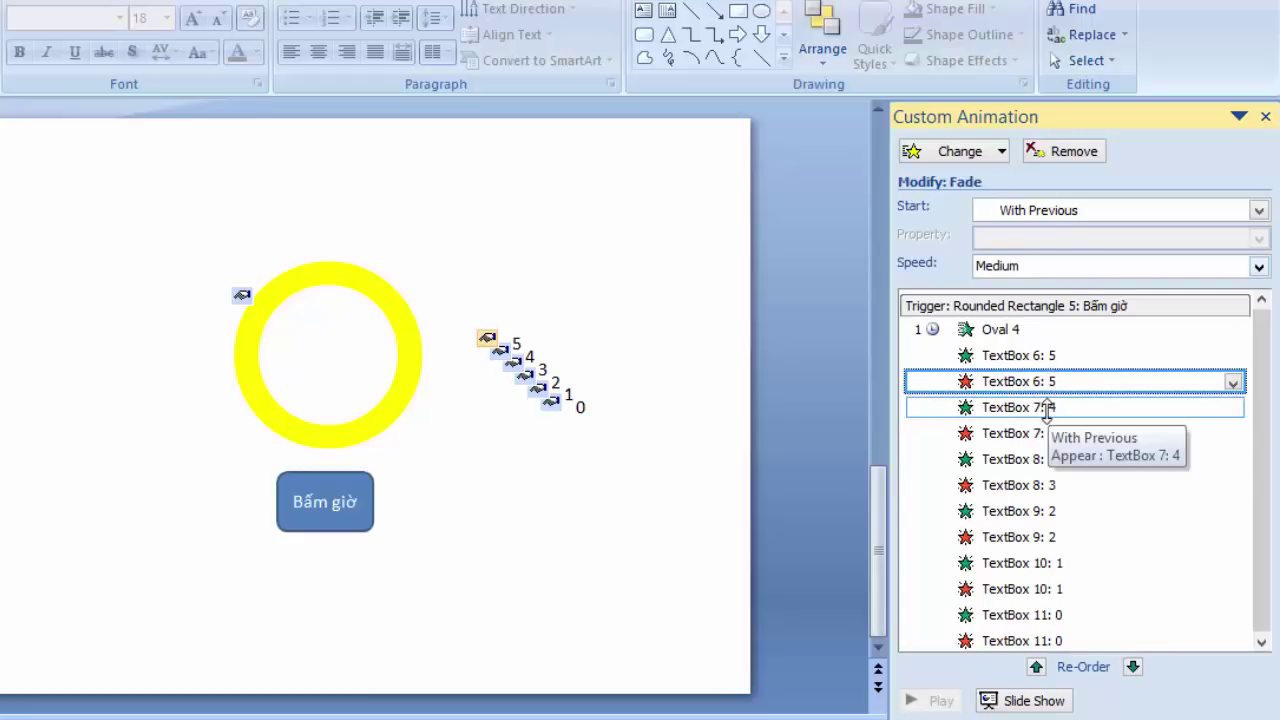
left_click(1046, 407)
left_click(1233, 408)
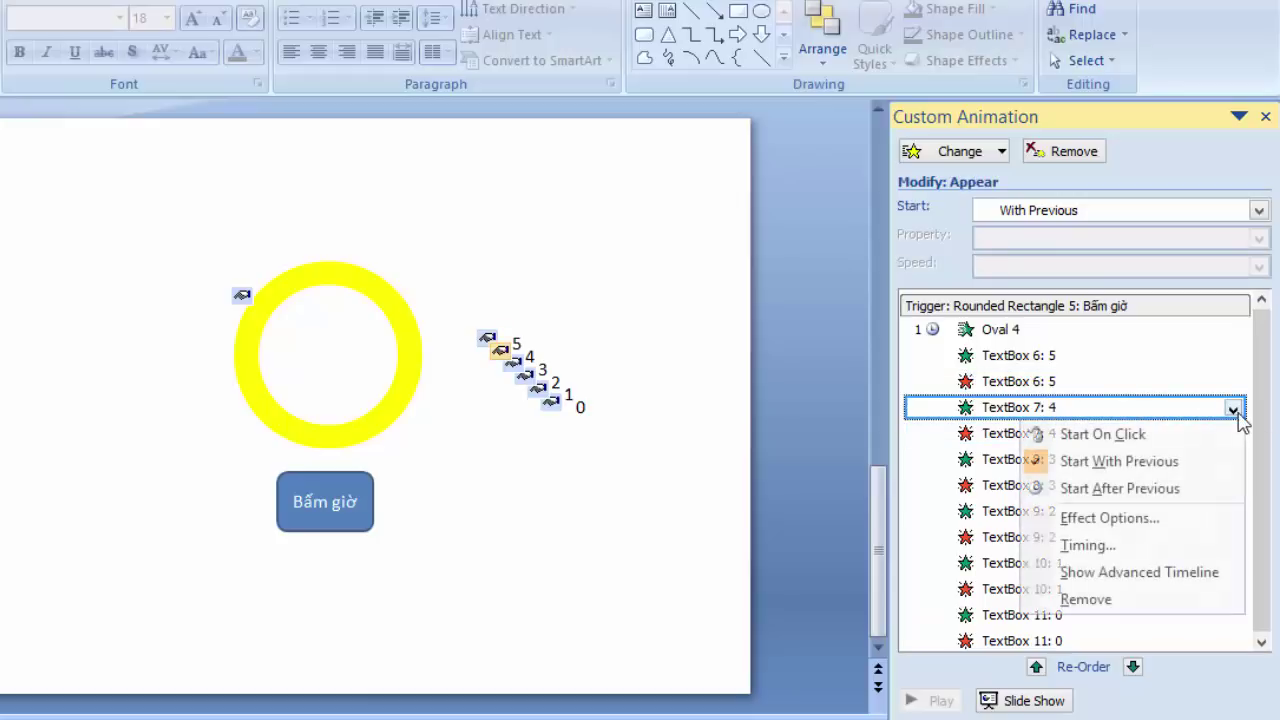
left_click(1086, 545)
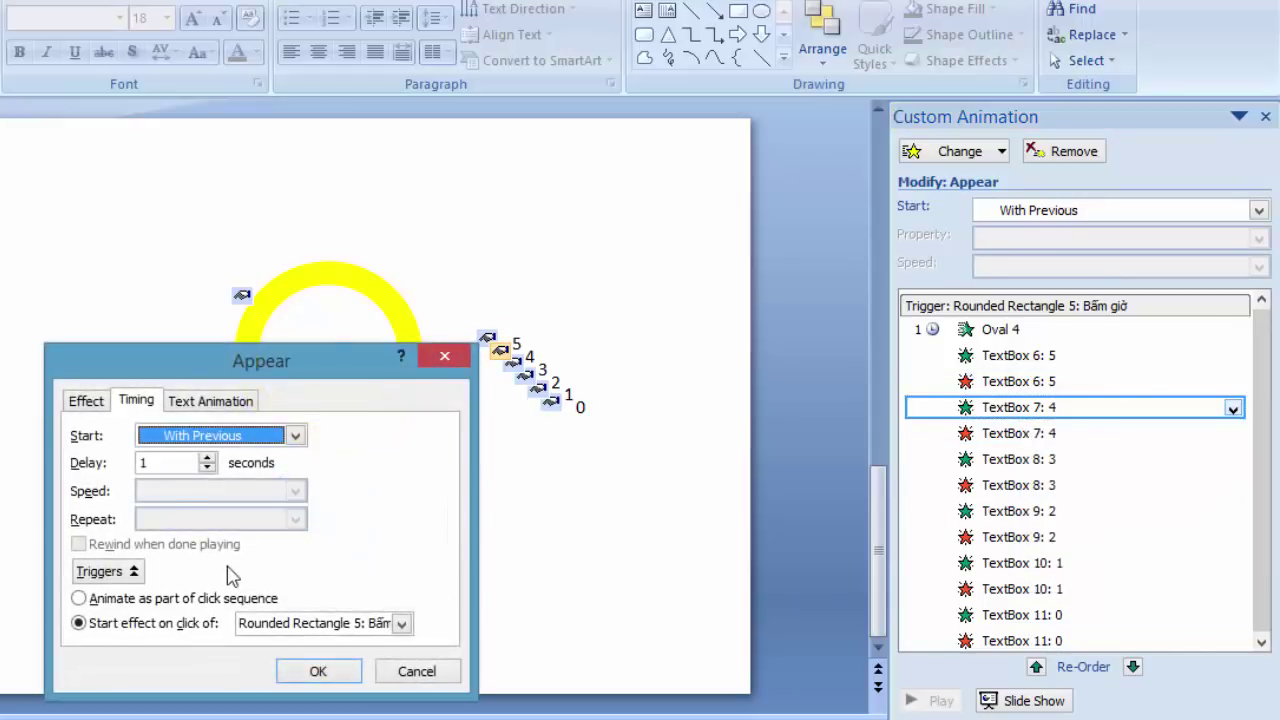
left_click(317, 671)
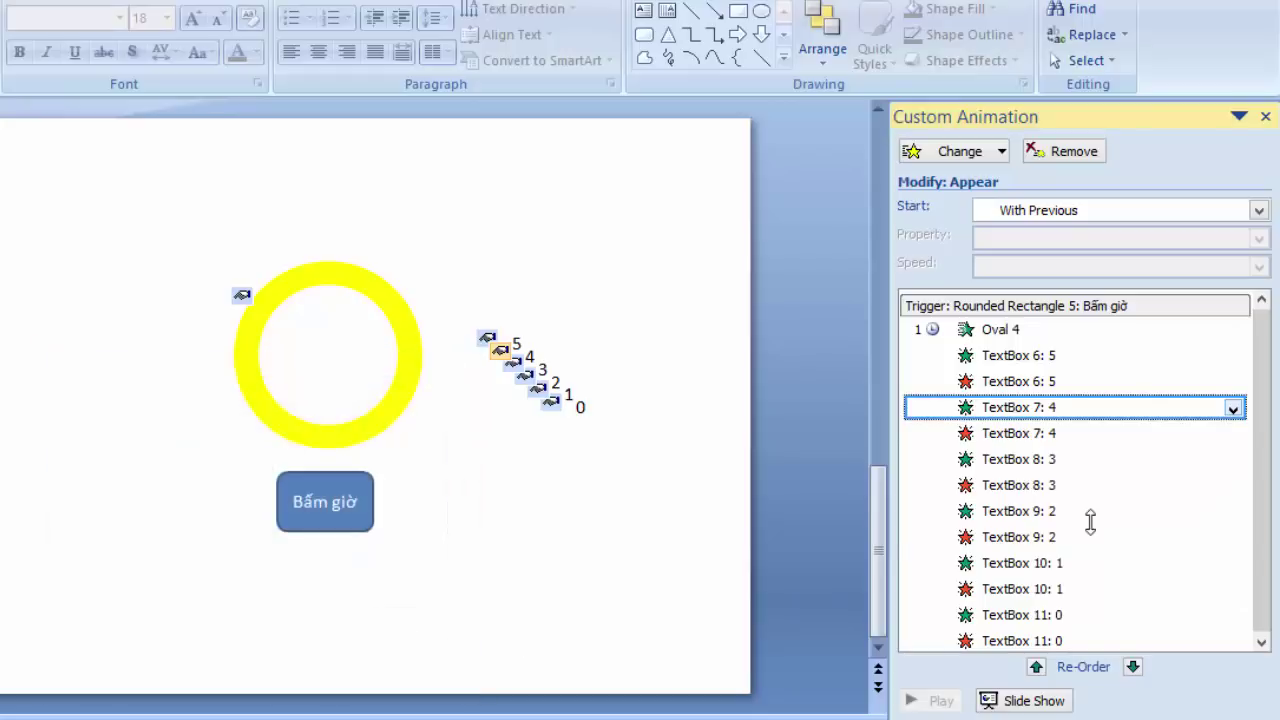
Step: Set the 4's fade-out to a 2-second delay
left_click(1137, 433)
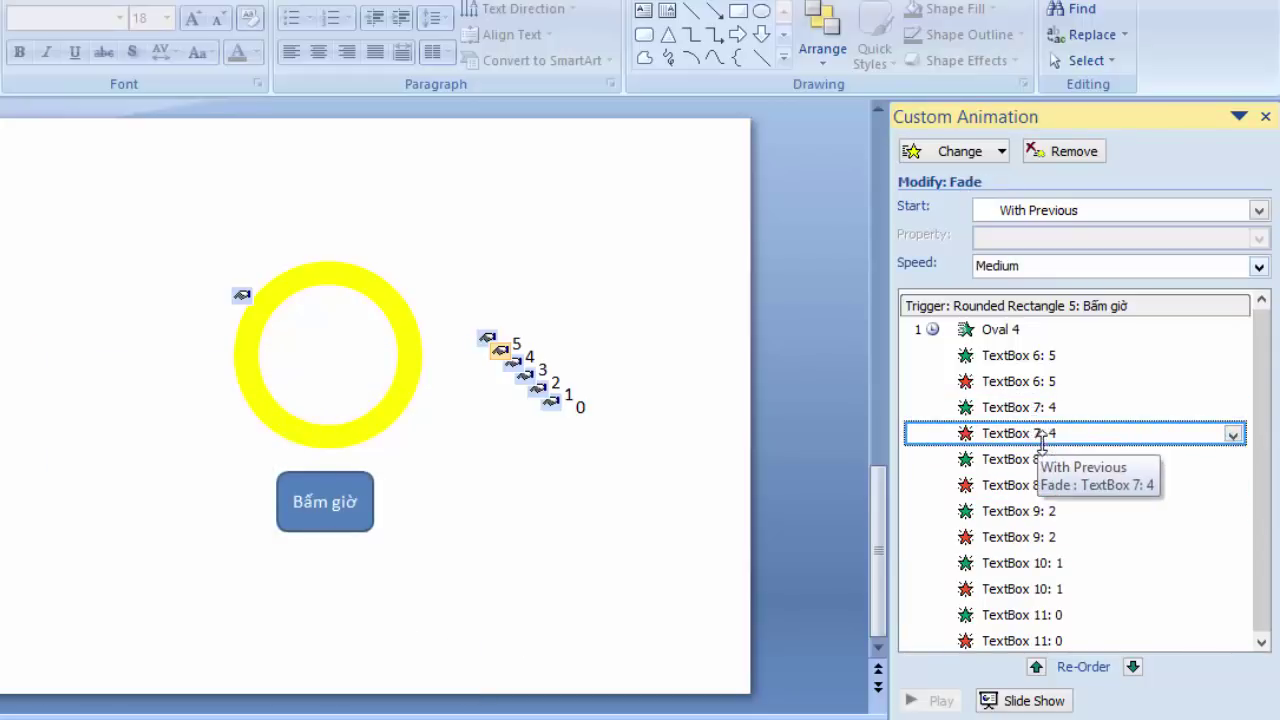
left_click(1233, 434)
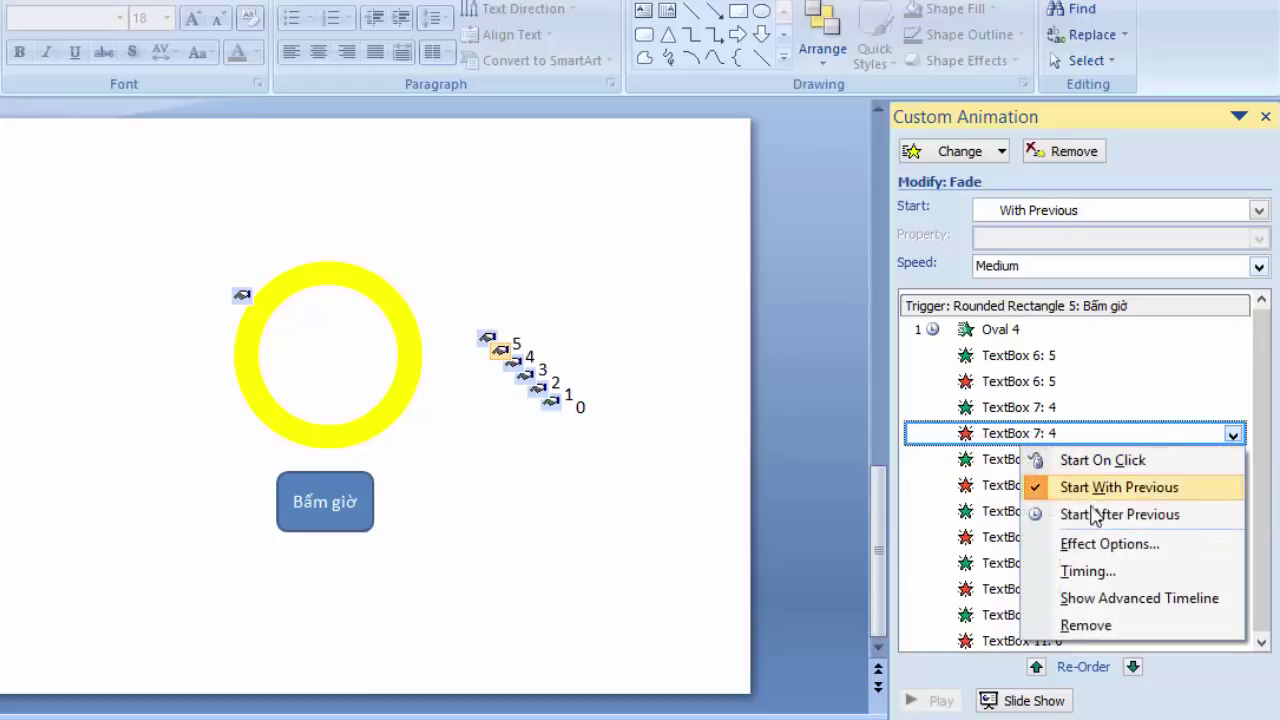
left_click(1087, 570)
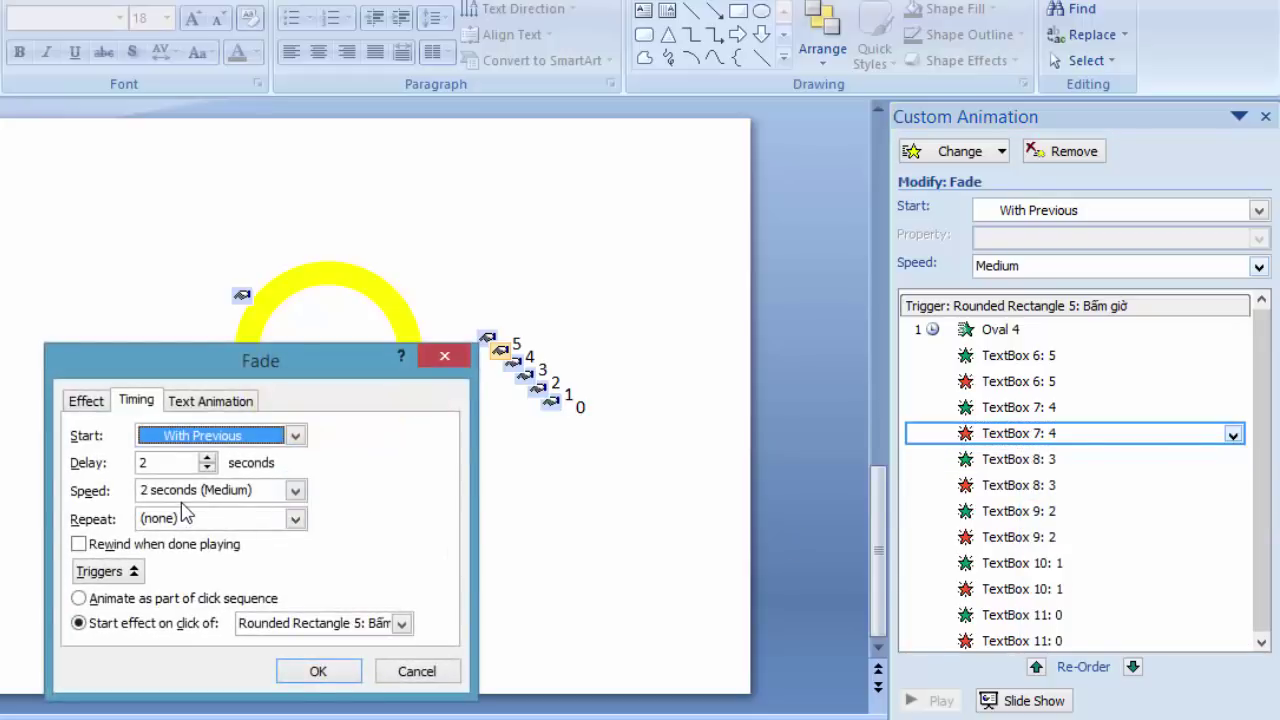
left_click(154, 464)
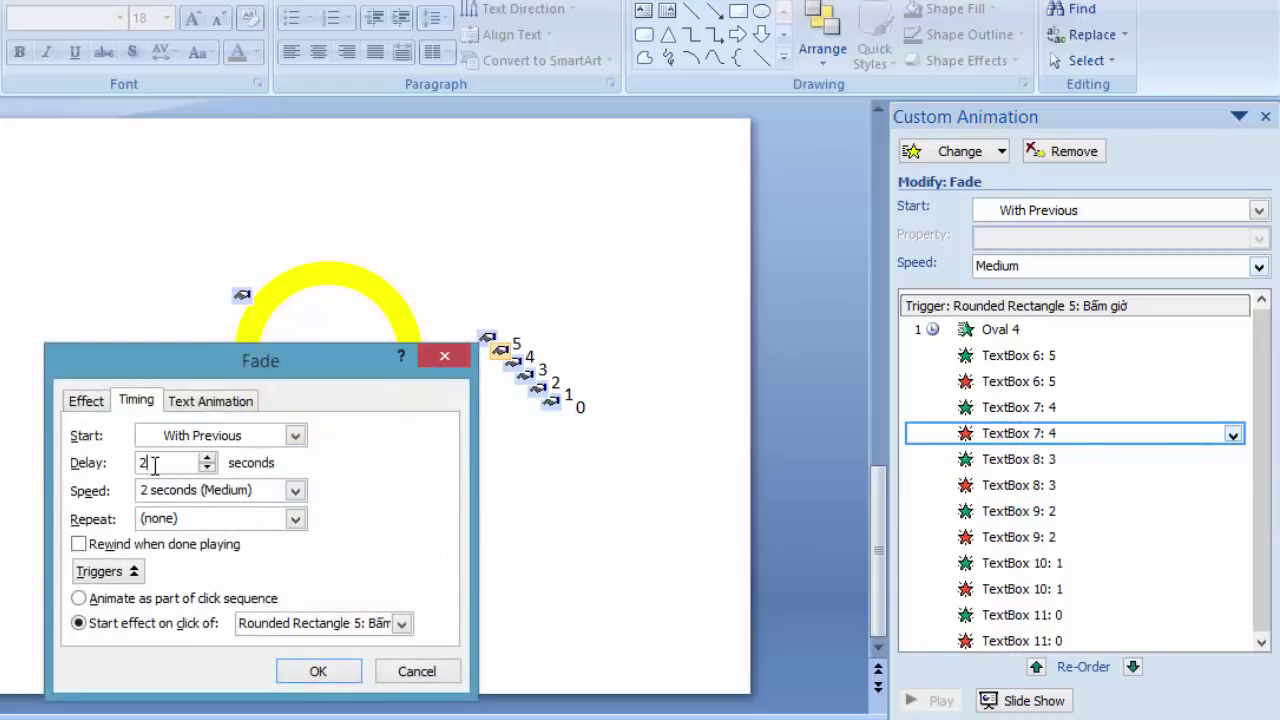
left_click(317, 670)
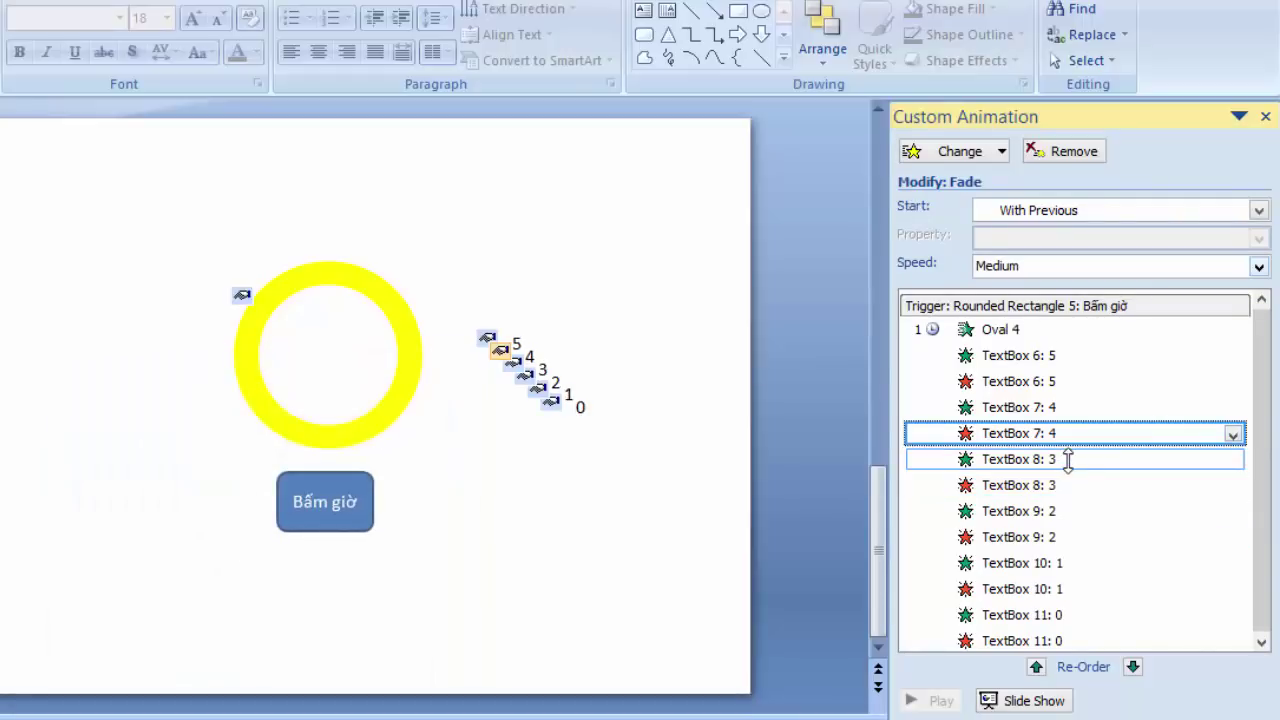
Step: Give the 3 a 3-second appear delay and a 4-second fade-out delay
left_click(1058, 458)
left_click(1052, 433)
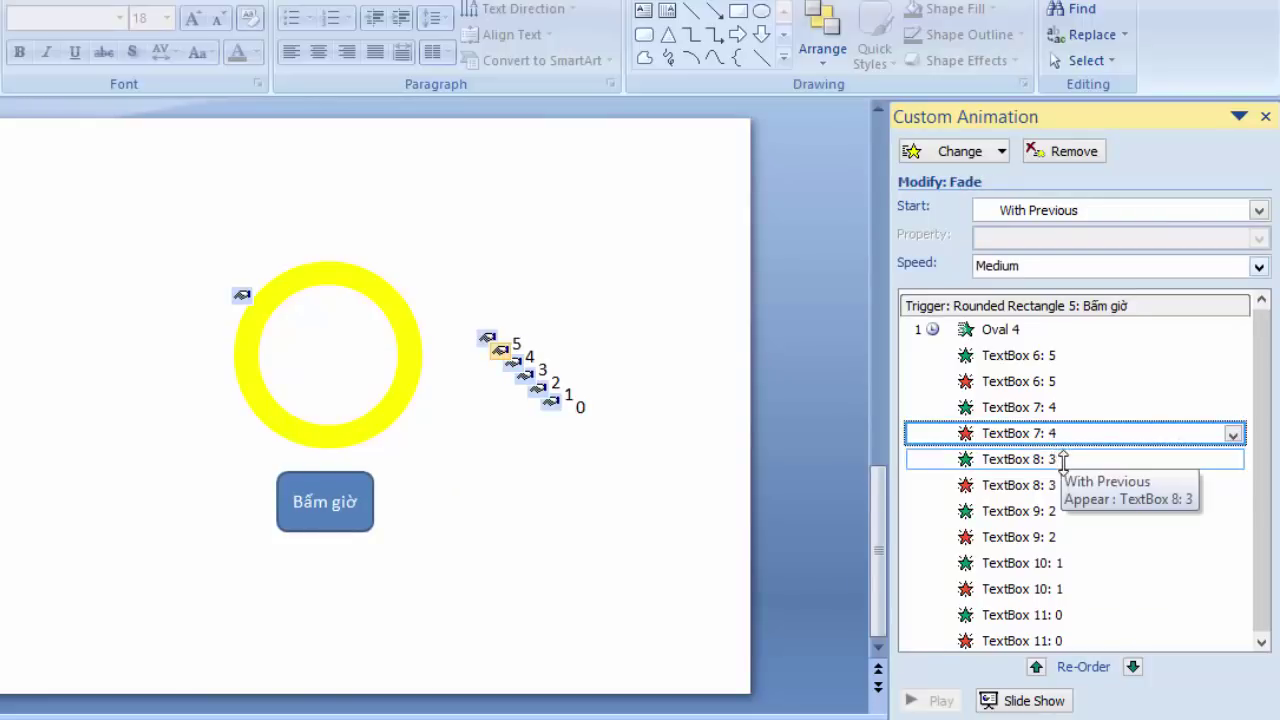
left_click(1062, 459)
left_click(1234, 461)
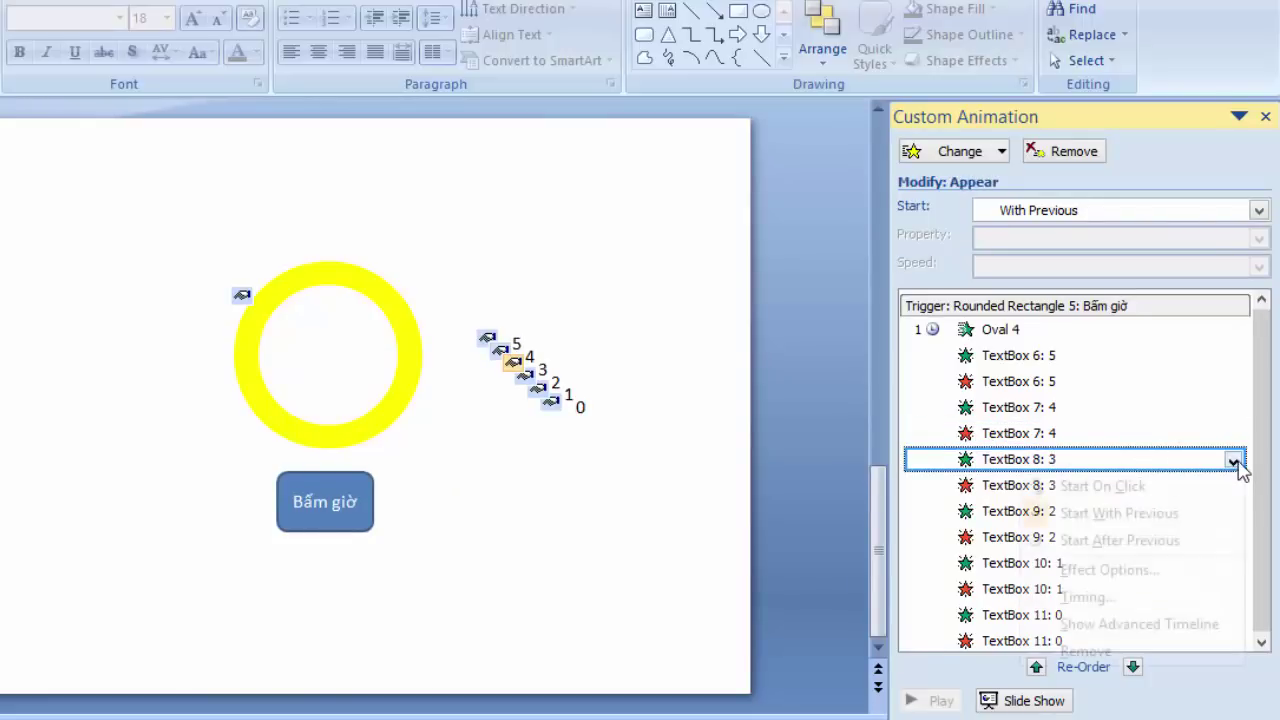
left_click(1090, 598)
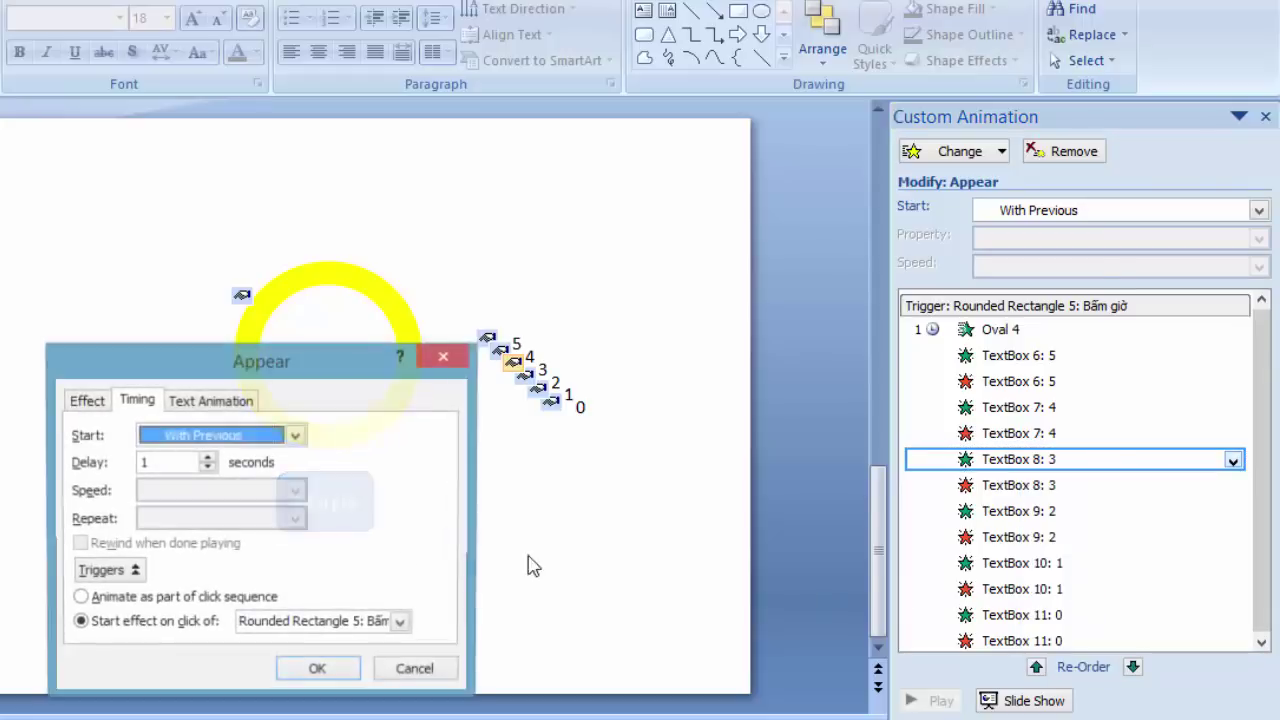
left_click(163, 465)
type("3")
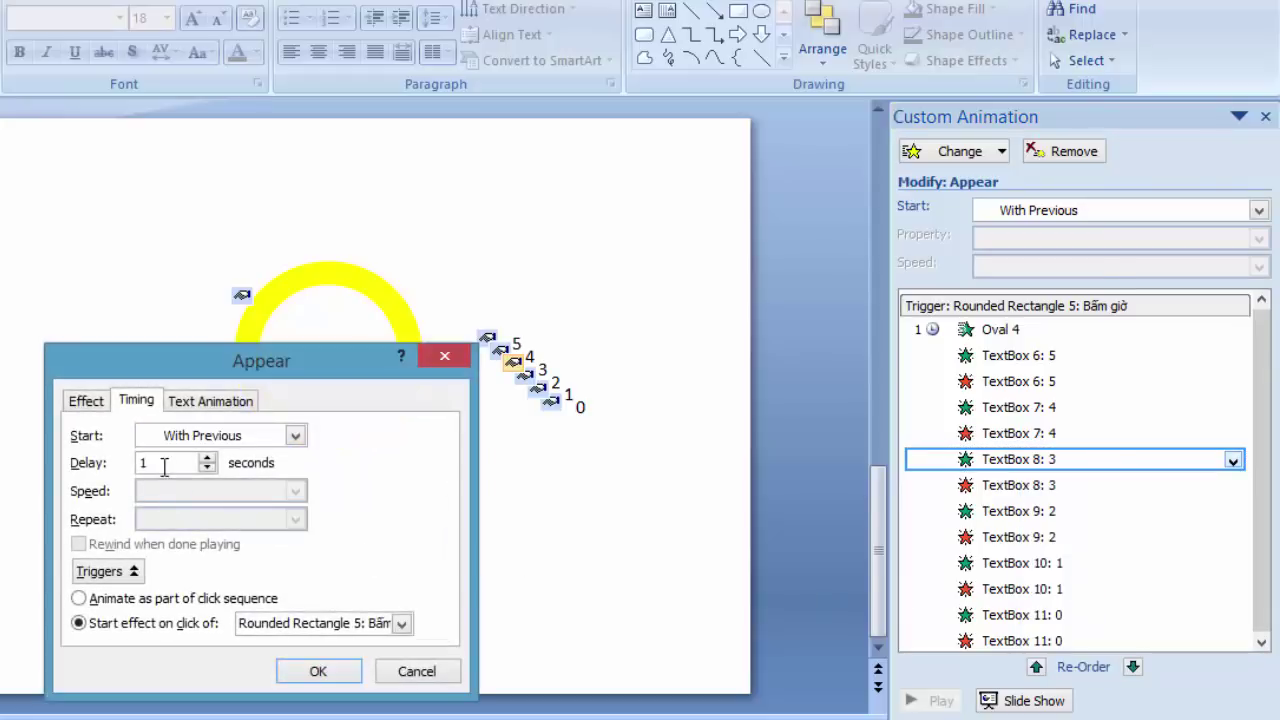
left_click(318, 671)
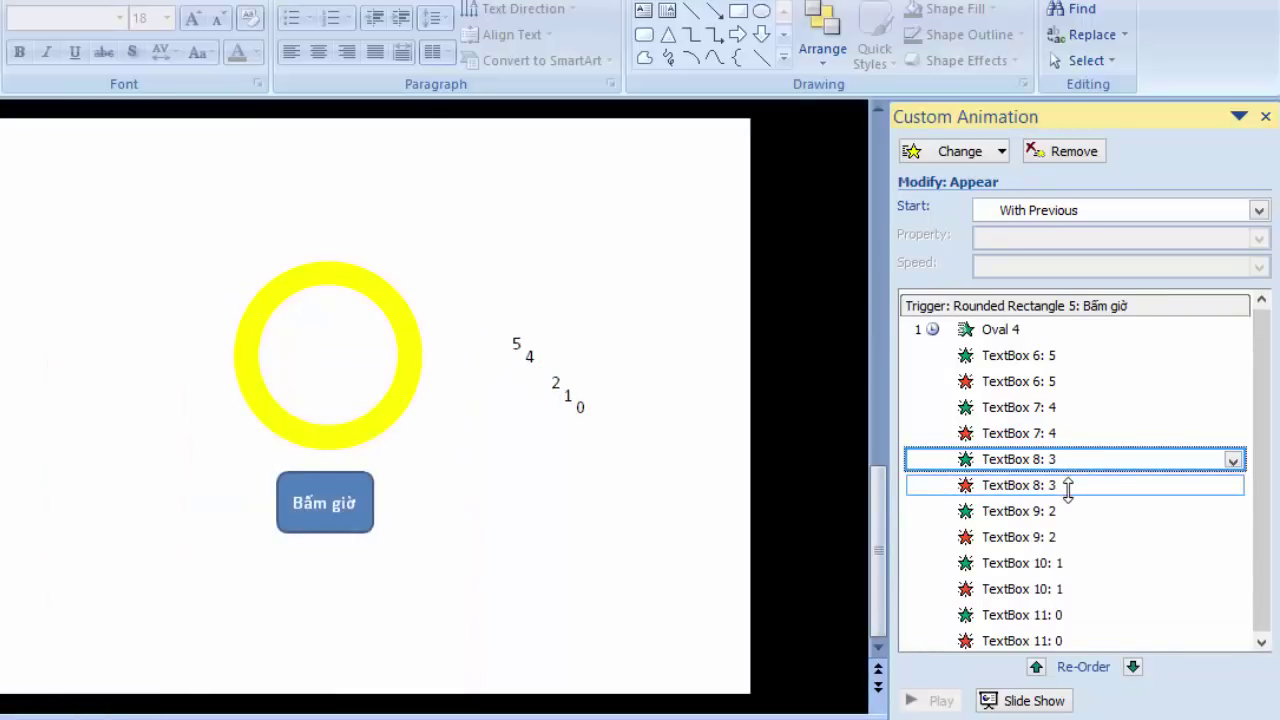
left_click(1068, 487)
left_click(1233, 486)
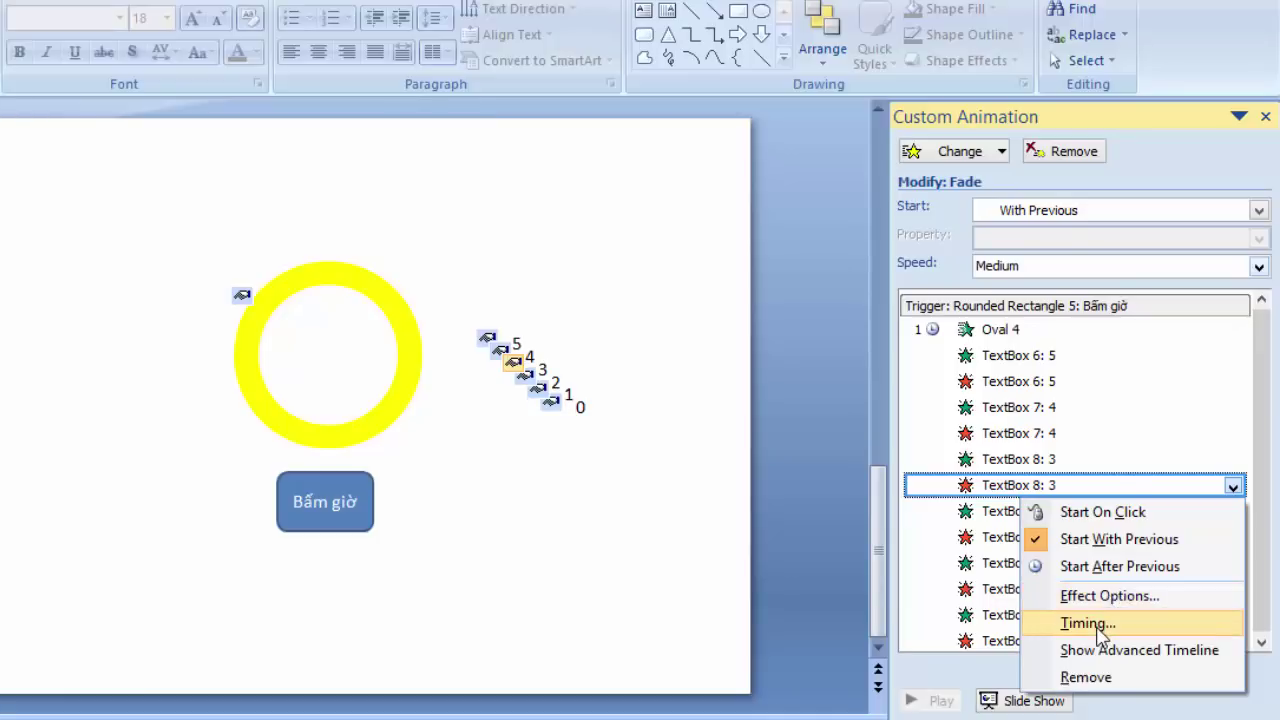
left_click(1098, 625)
left_click(156, 466)
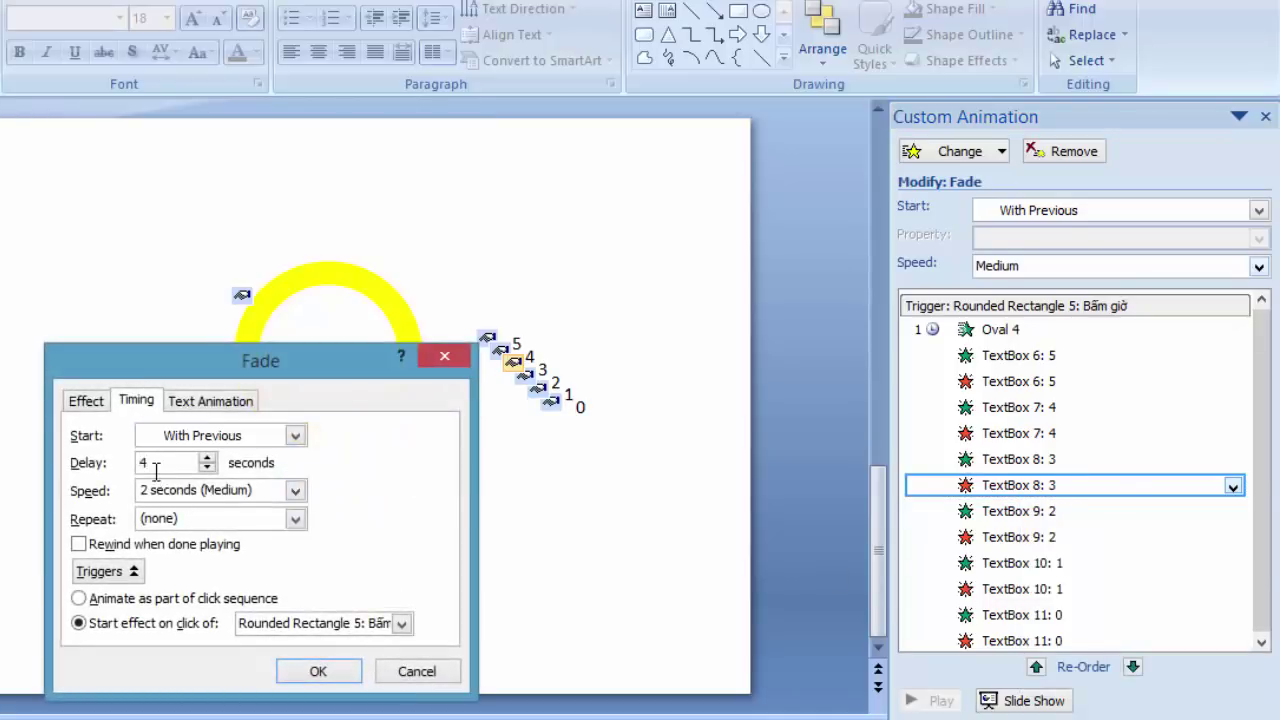
left_click(320, 675)
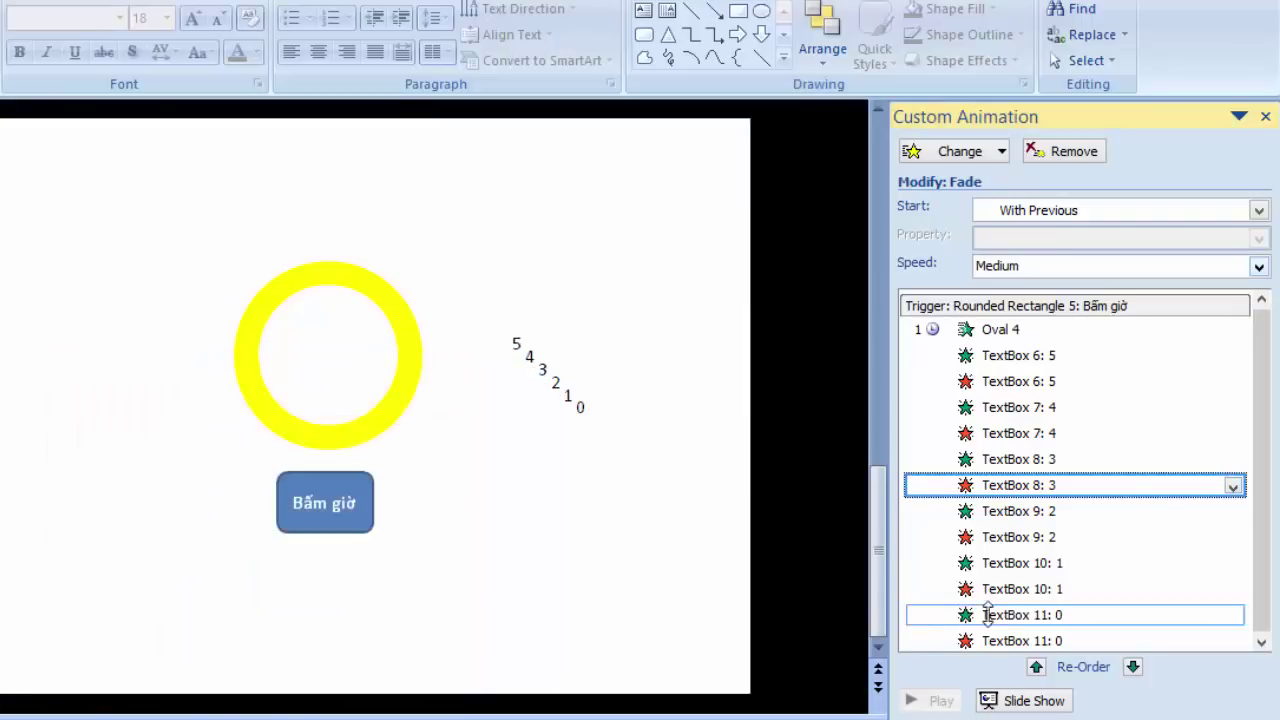
left_click(1045, 356)
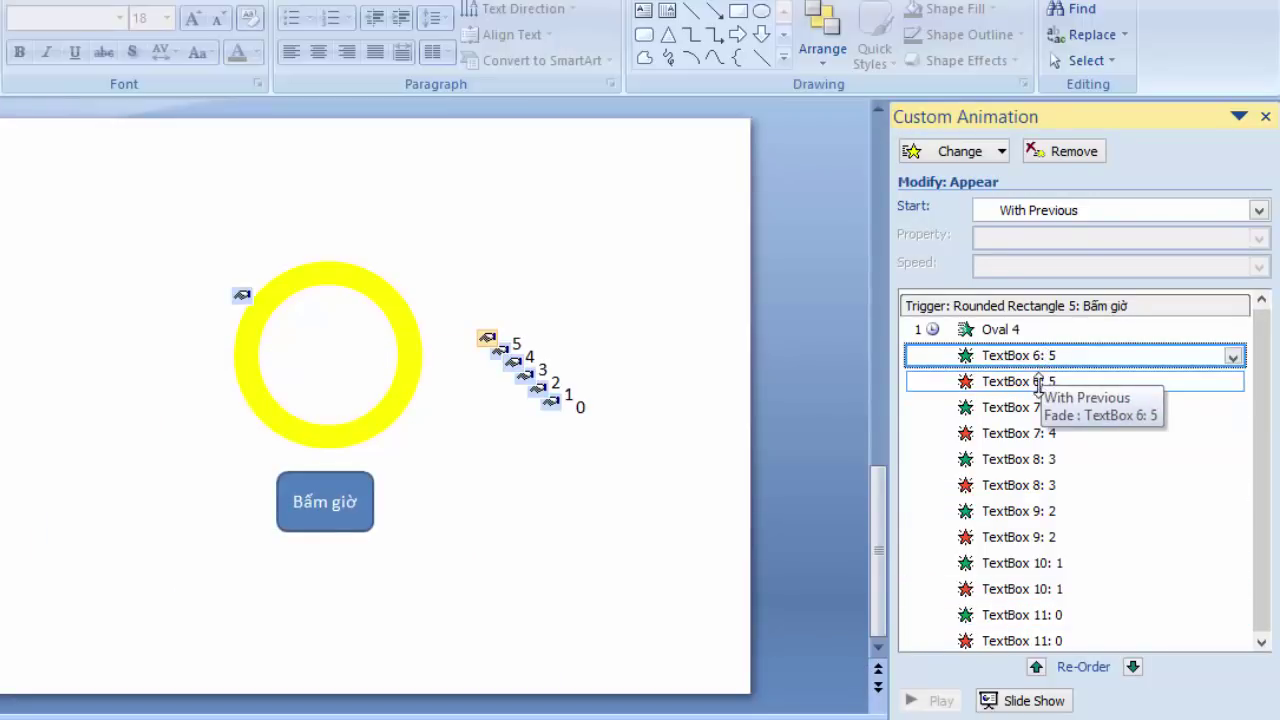
left_click(1039, 382)
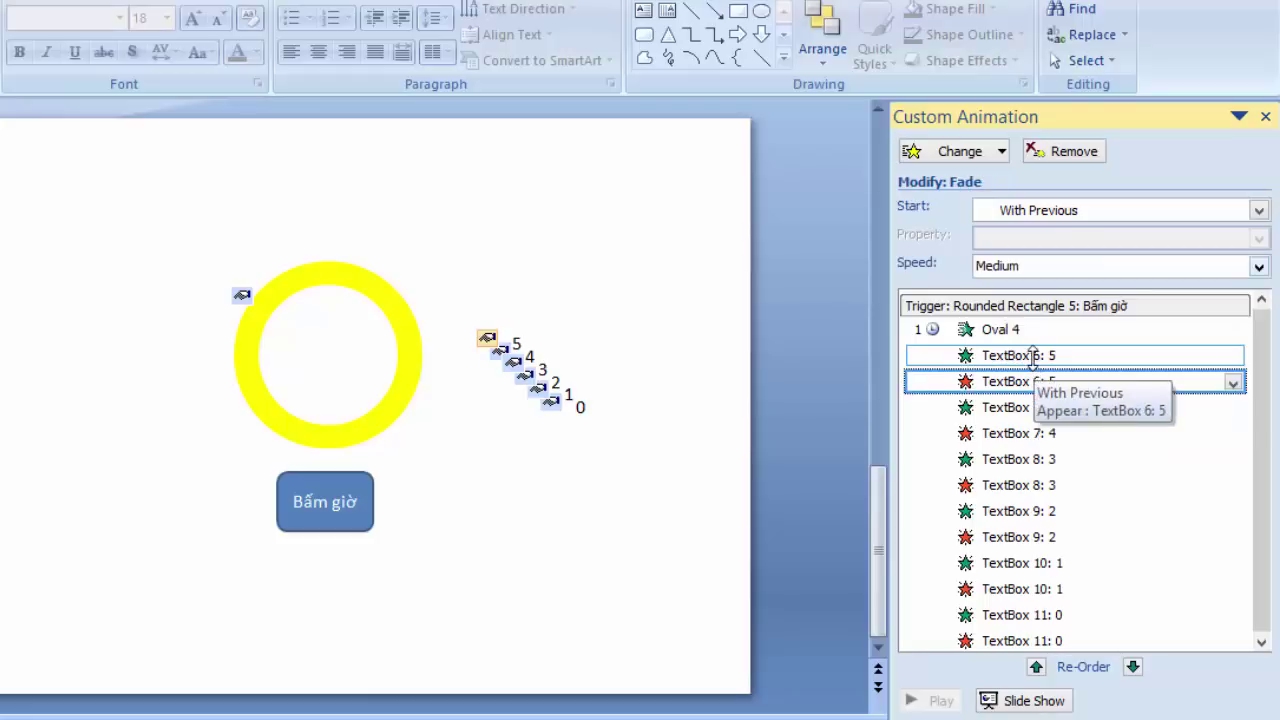
left_click(1030, 356)
left_click(1015, 382)
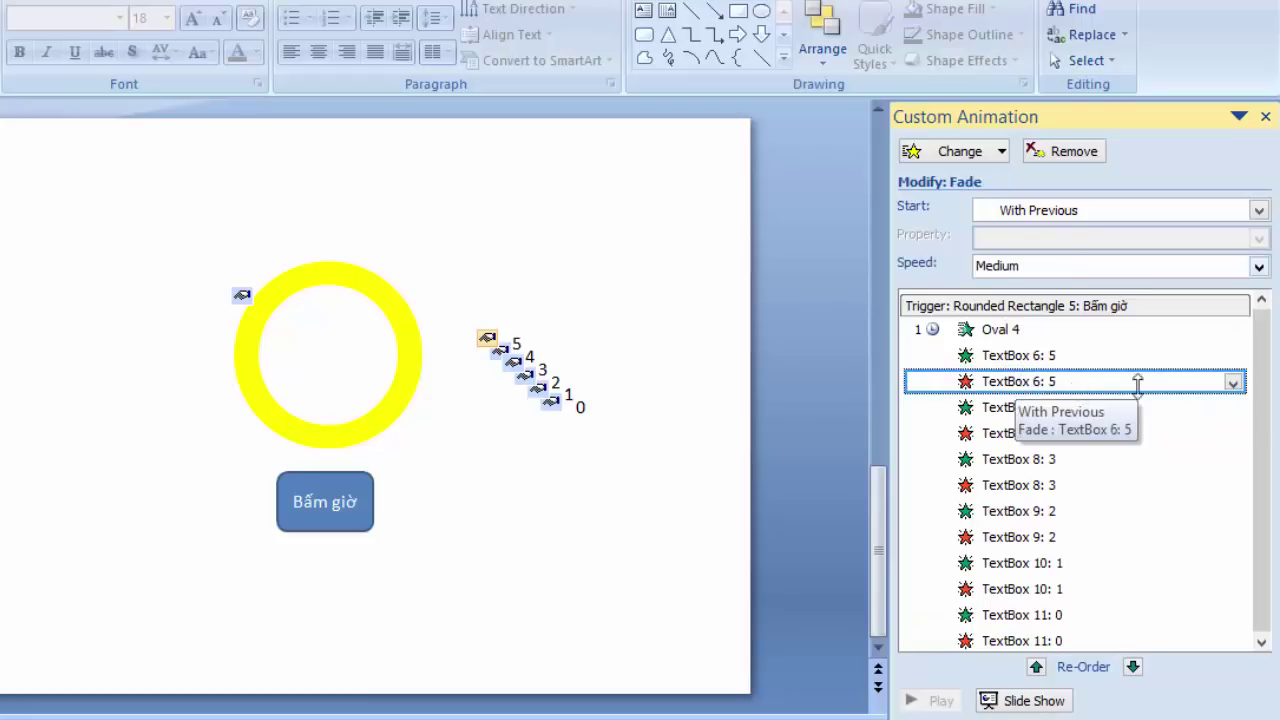
left_click(1233, 383)
left_click(1088, 520)
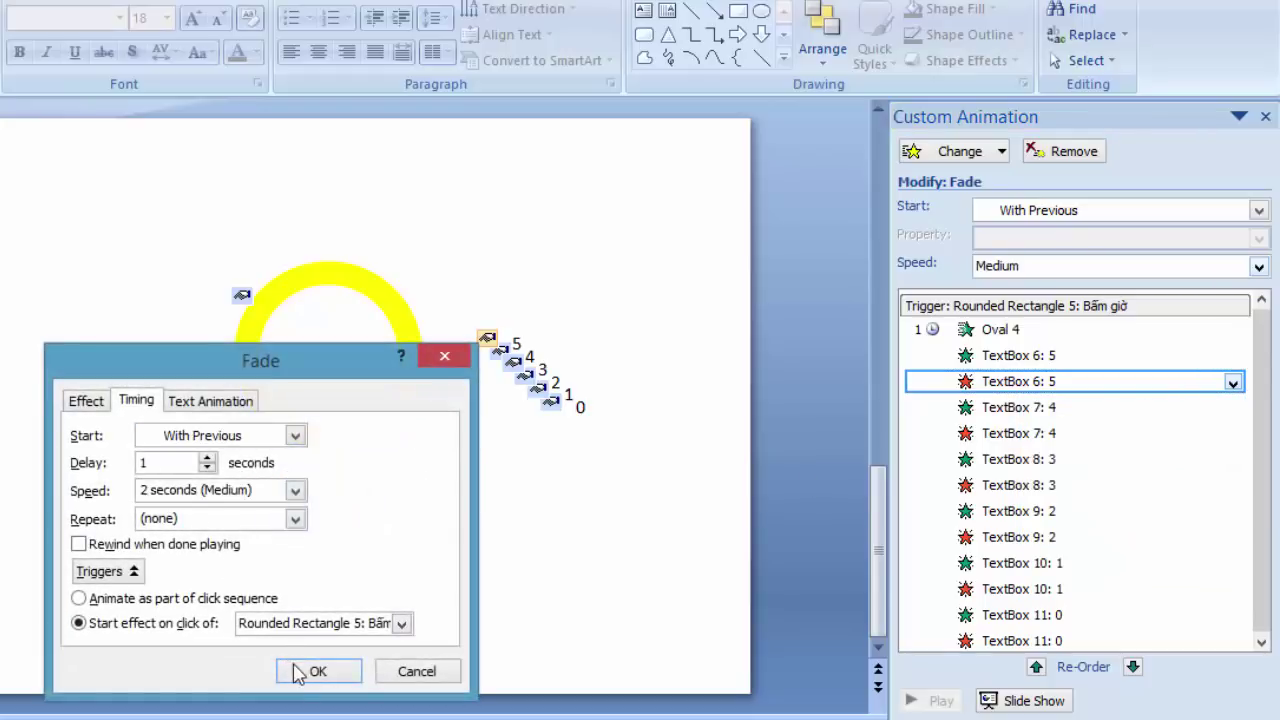
left_click(297, 672)
left_click(1015, 408)
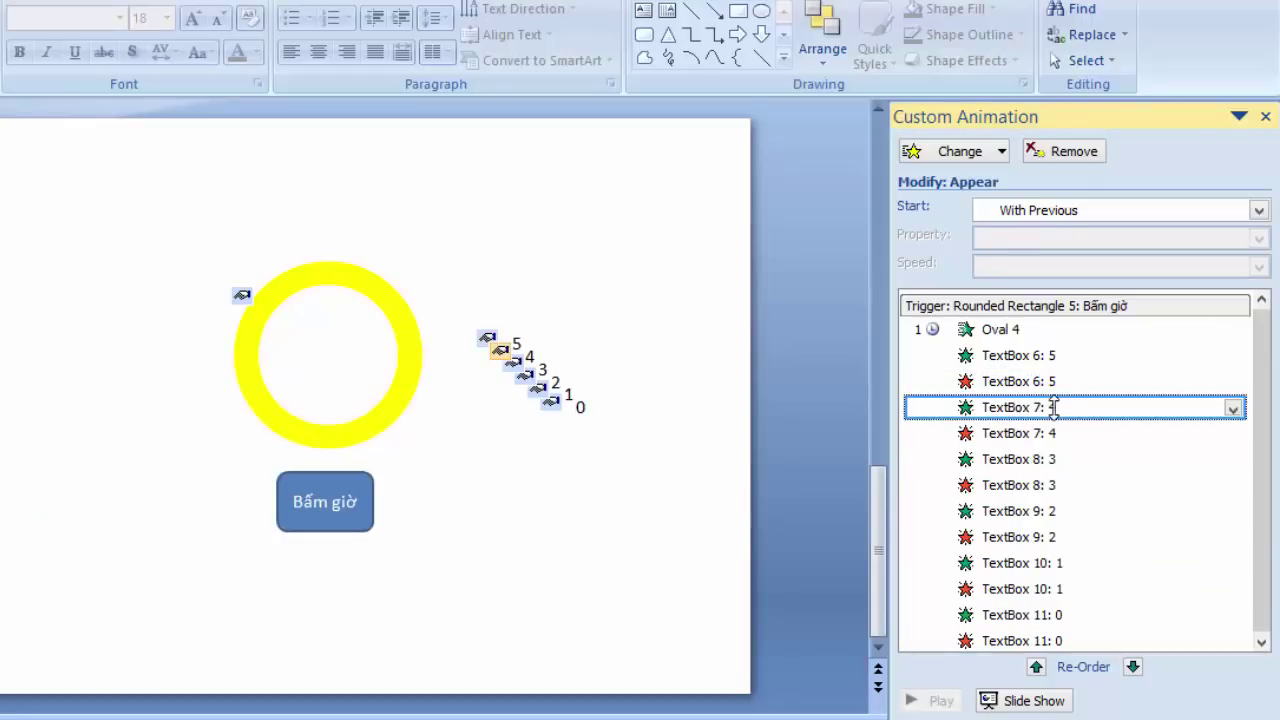
left_click(1233, 409)
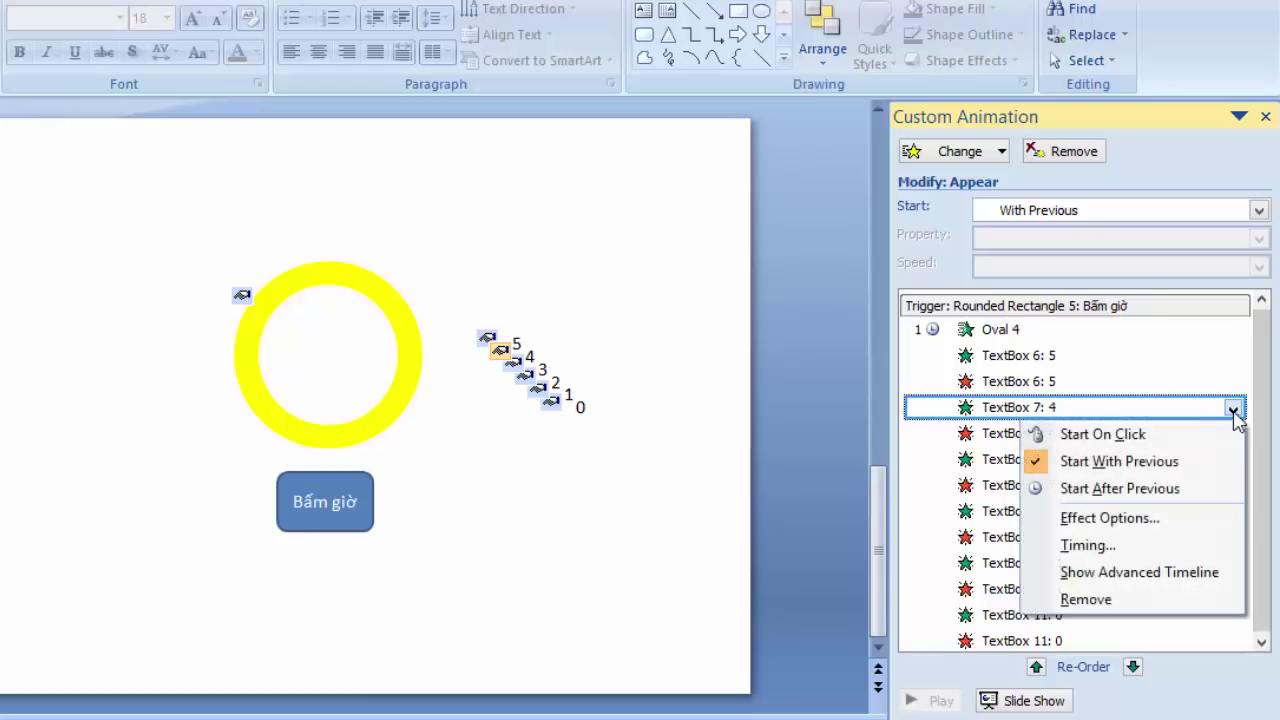
left_click(1098, 545)
left_click(150, 463)
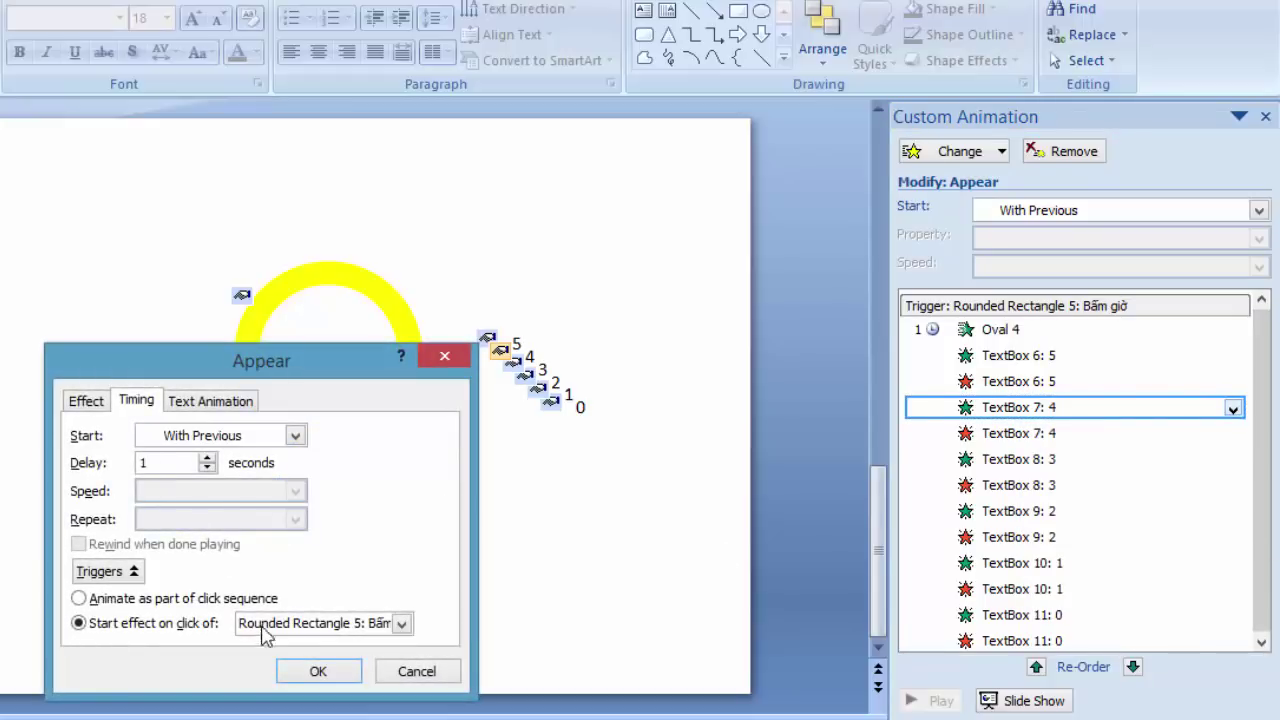
left_click(310, 673)
left_click(1066, 433)
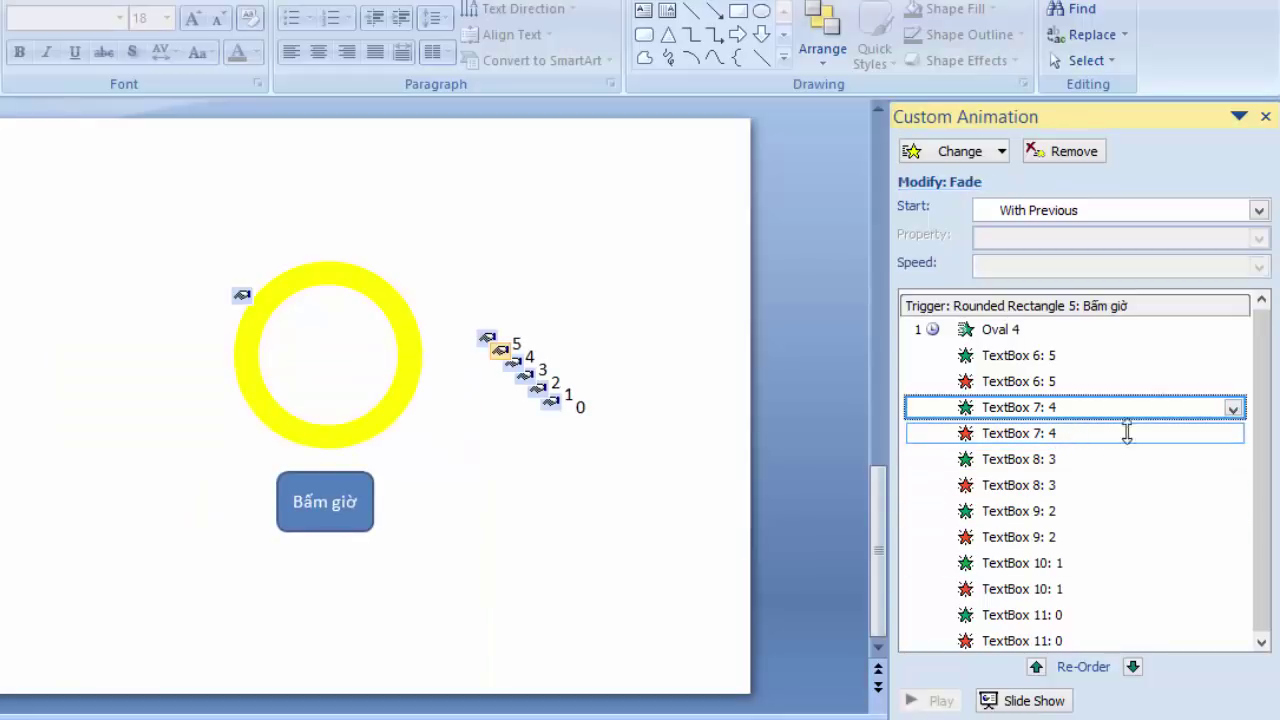
left_click(1233, 436)
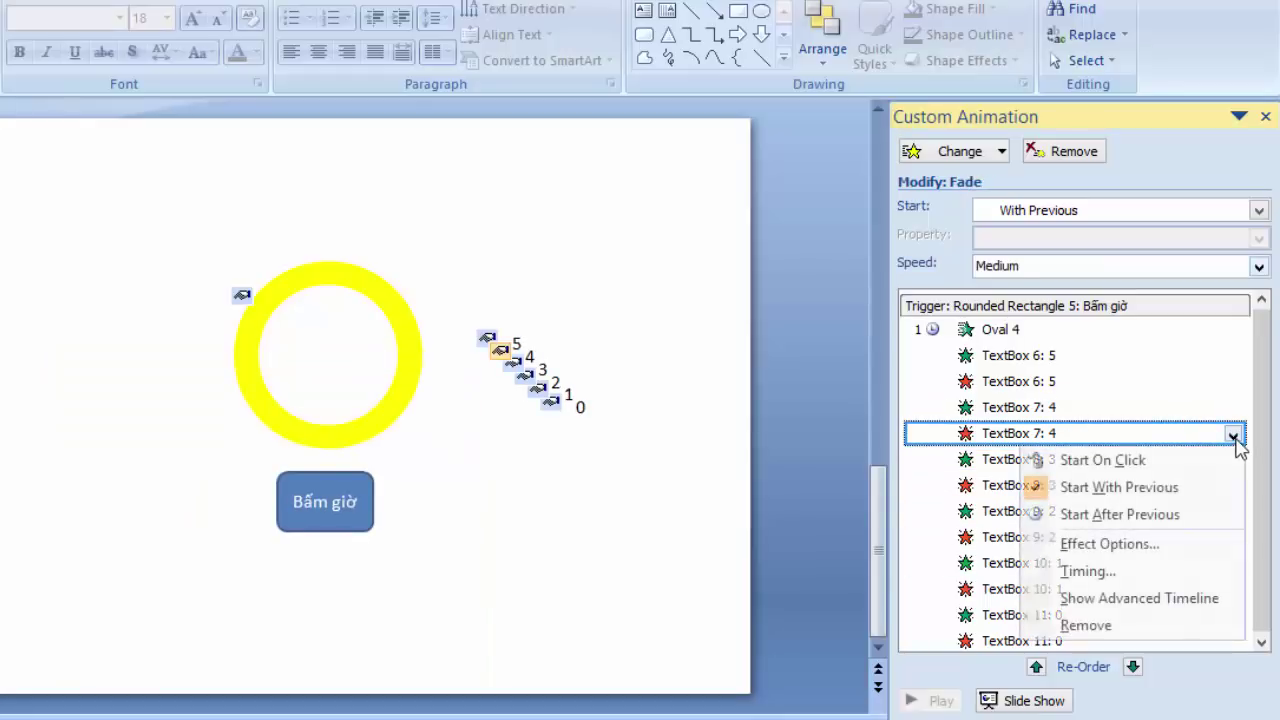
left_click(1090, 571)
left_click(157, 462)
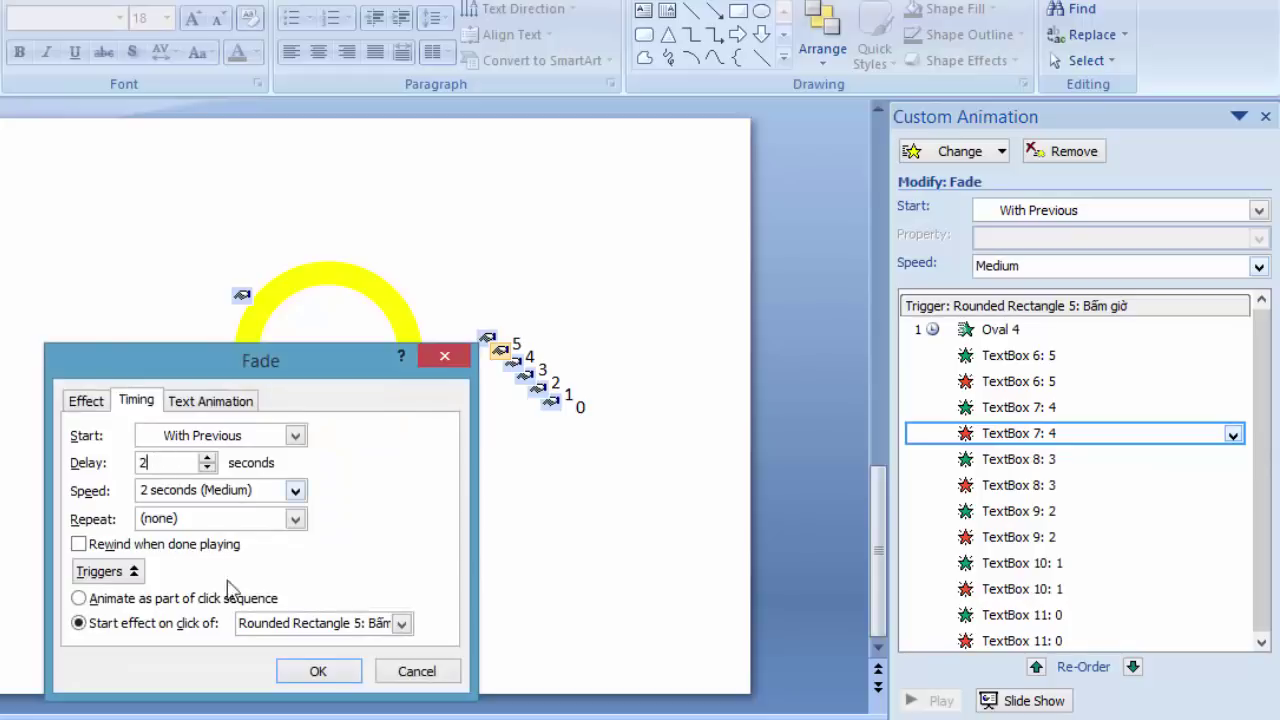
left_click(318, 672)
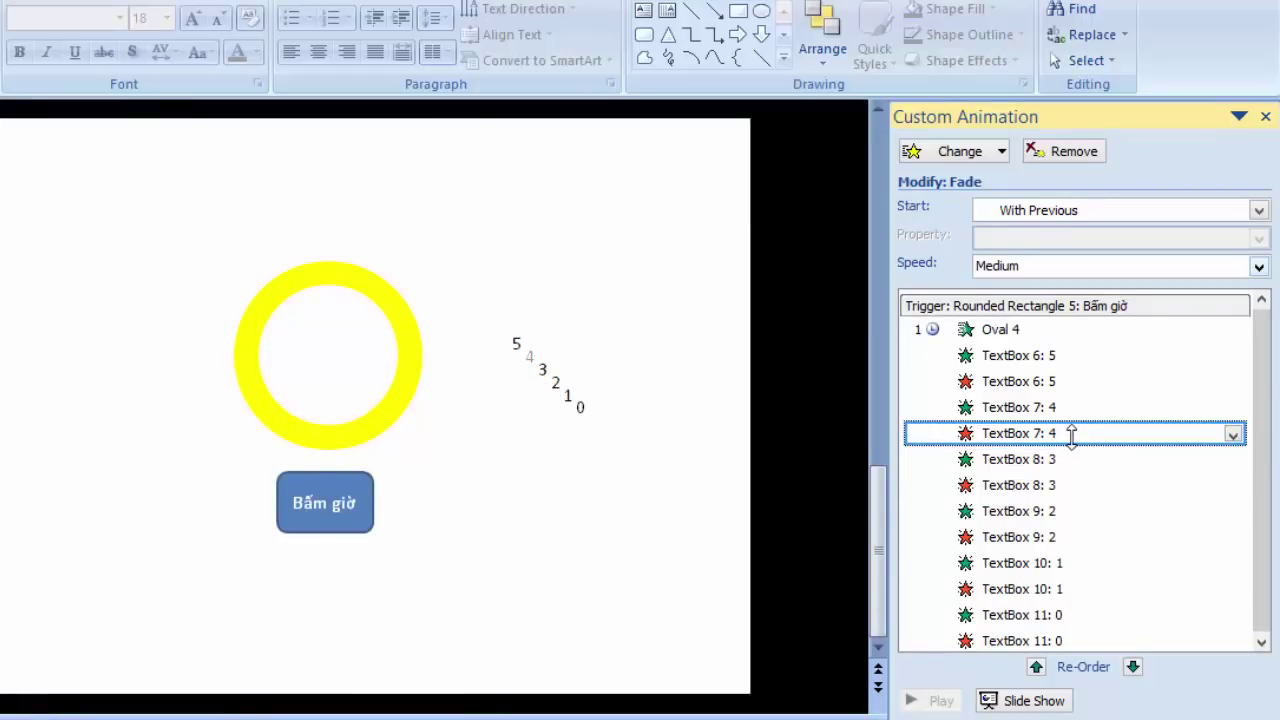
Step: Review the current timing of the 3's appearance and the 4's fade-out
left_click(1100, 459)
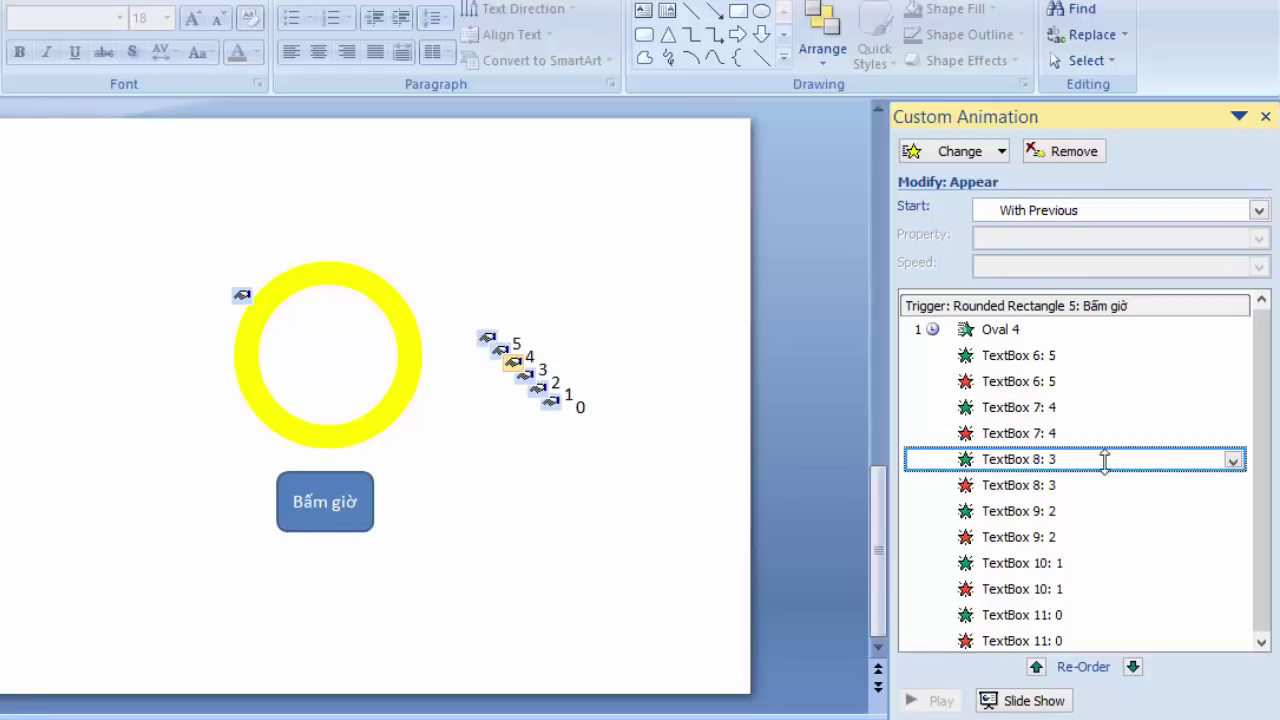
left_click(1234, 461)
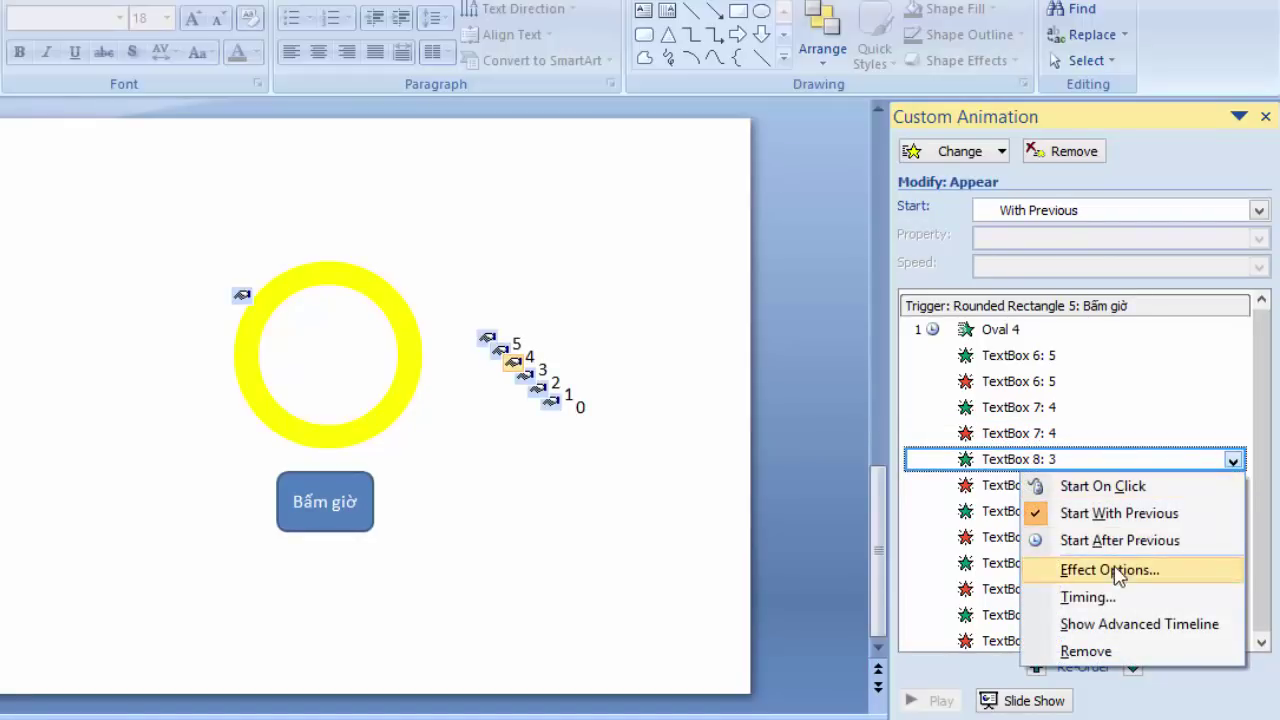
left_click(1104, 597)
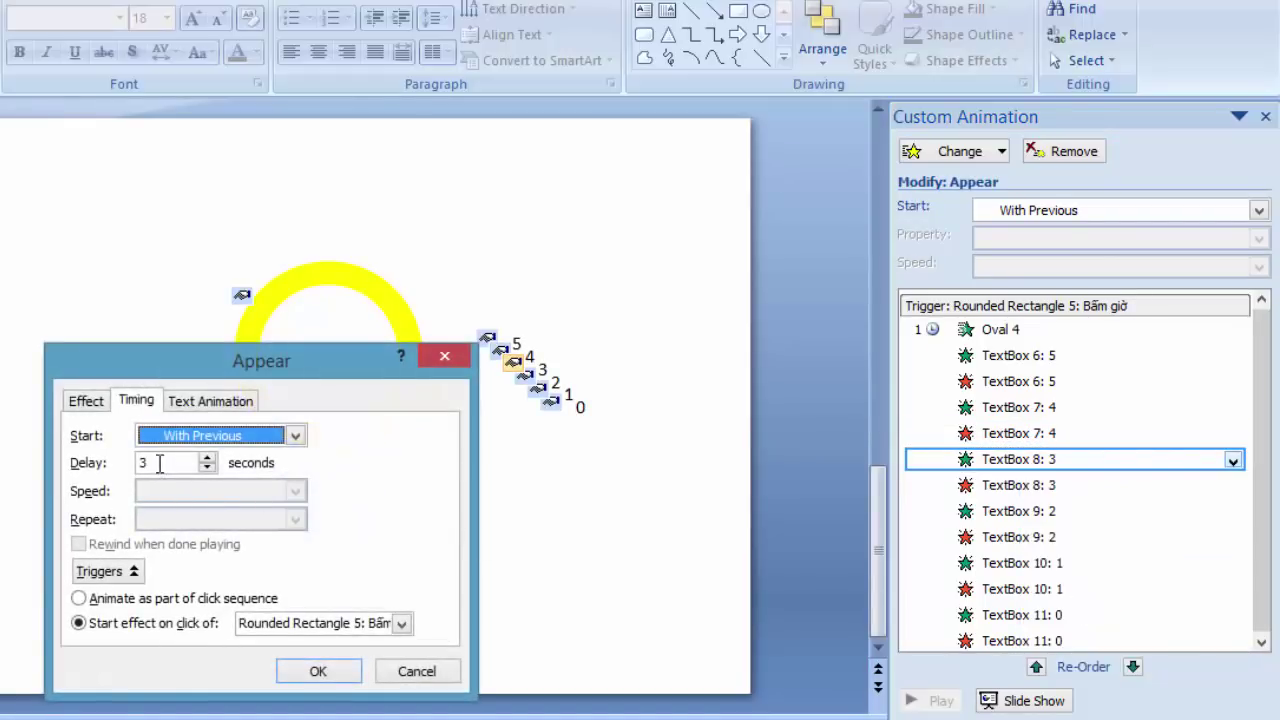
left_click(447, 360)
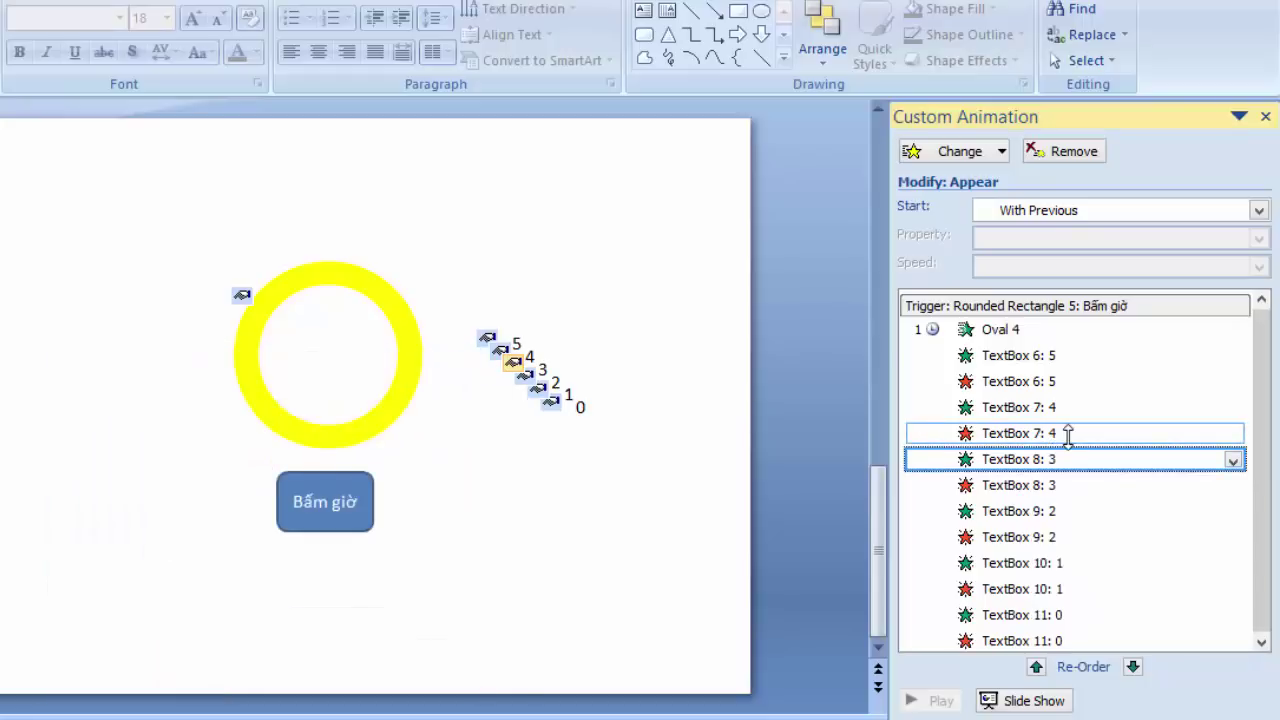
left_click(1098, 433)
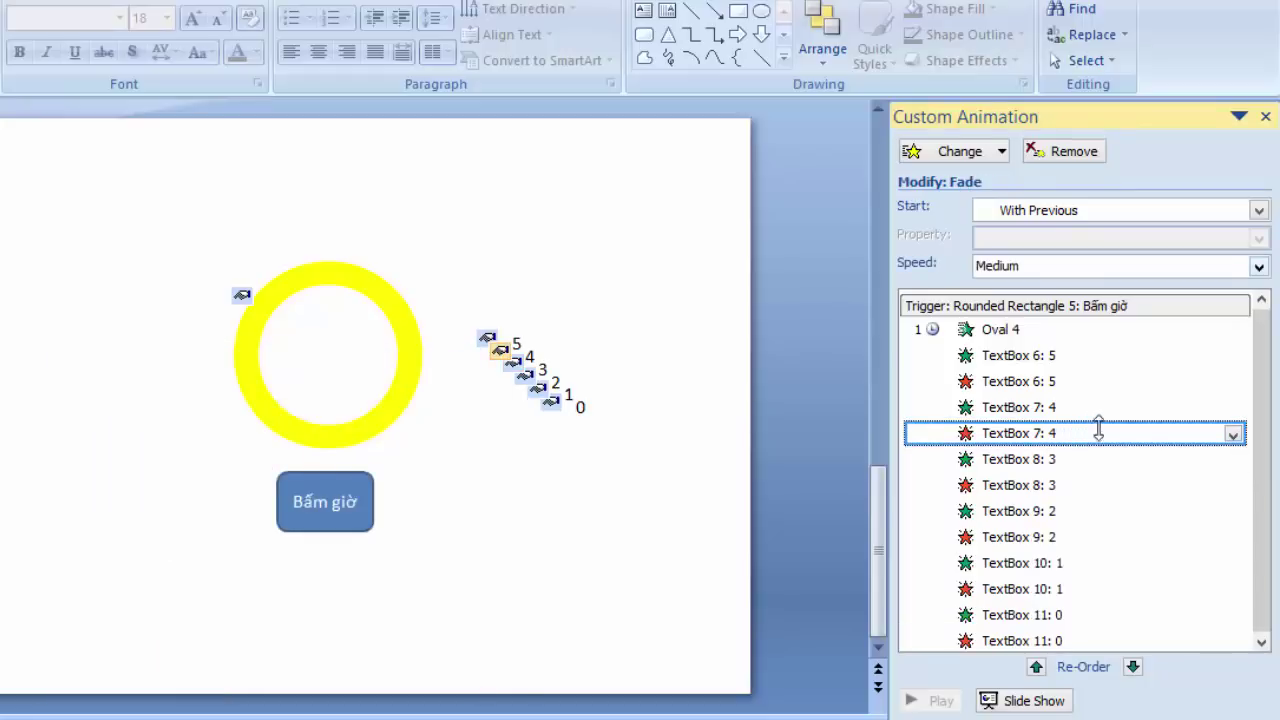
left_click(1235, 437)
left_click(1074, 569)
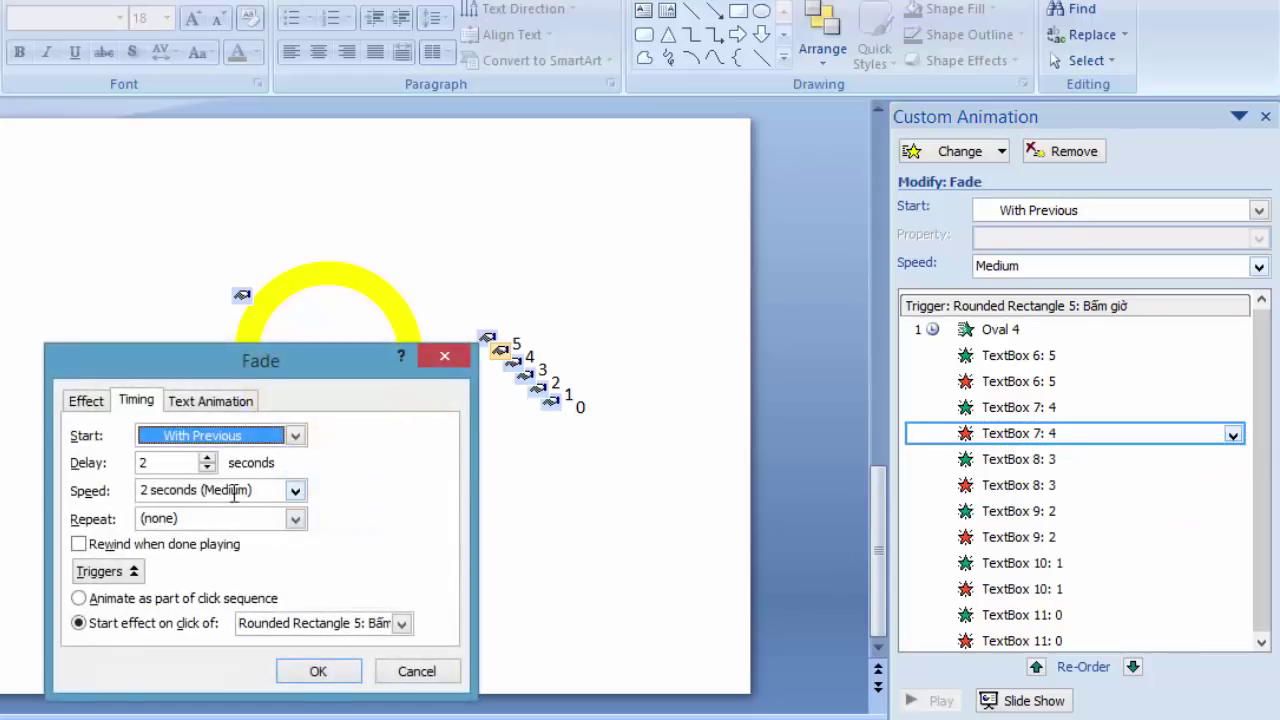
left_click(316, 672)
Step: Change the 3's appear delay to 2 seconds and keep its fade-out at 4 seconds
left_click(1046, 459)
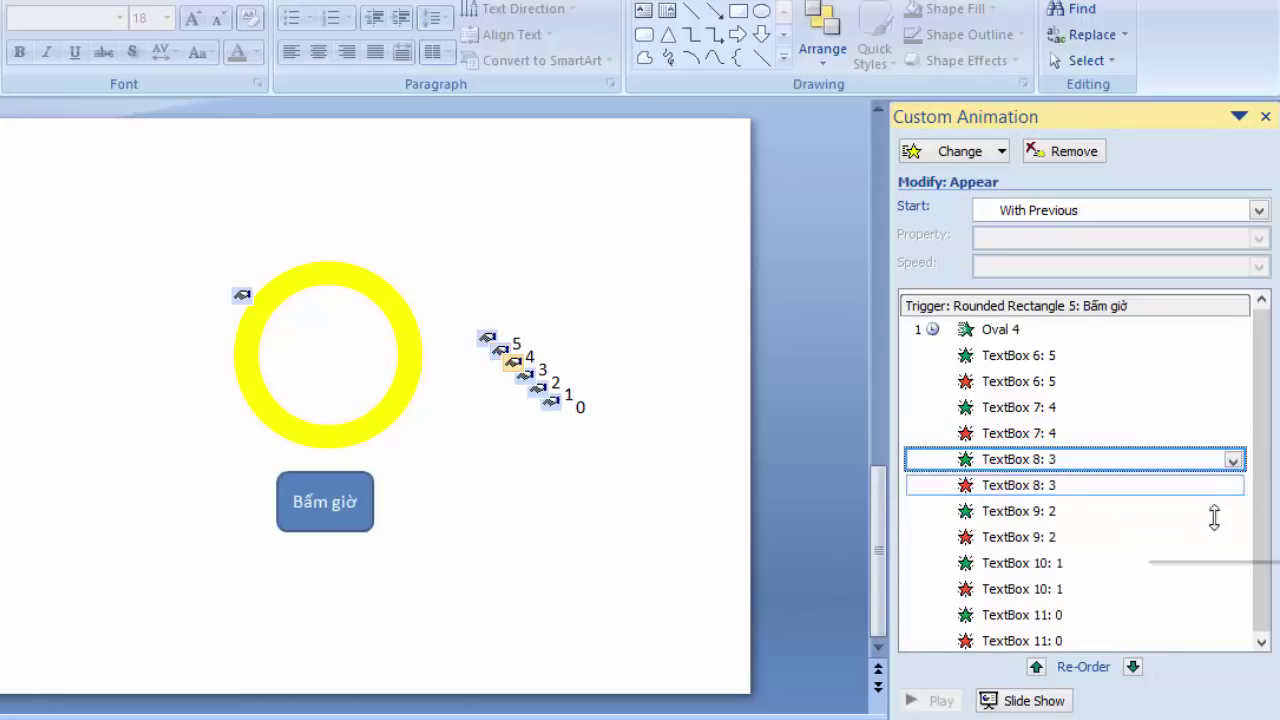
left_click(1229, 462)
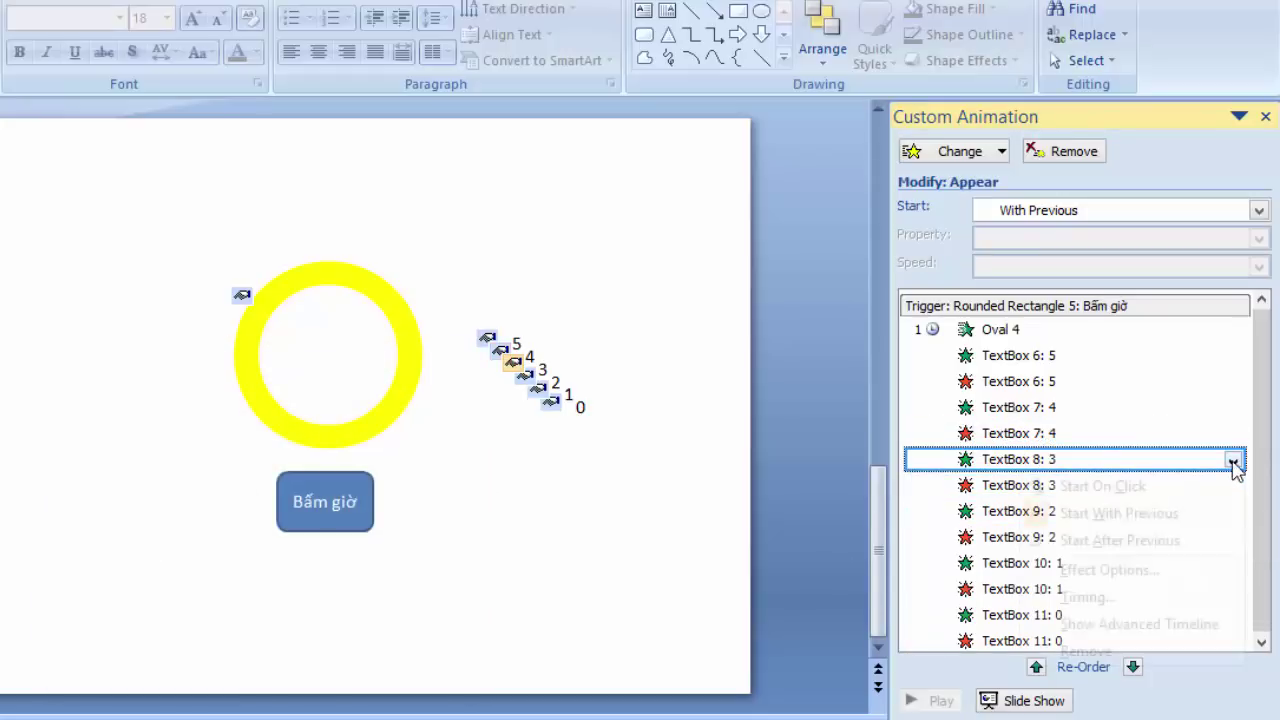
left_click(1118, 598)
left_click(160, 465)
type("2")
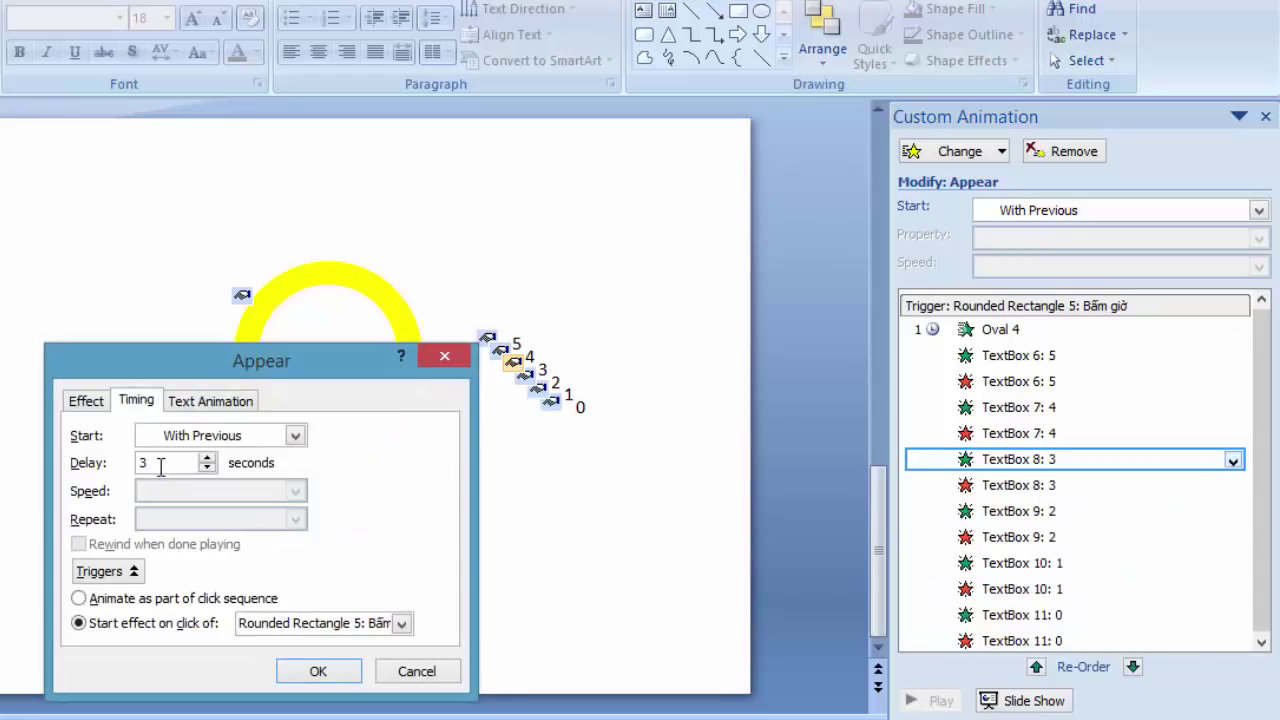
left_click(345, 677)
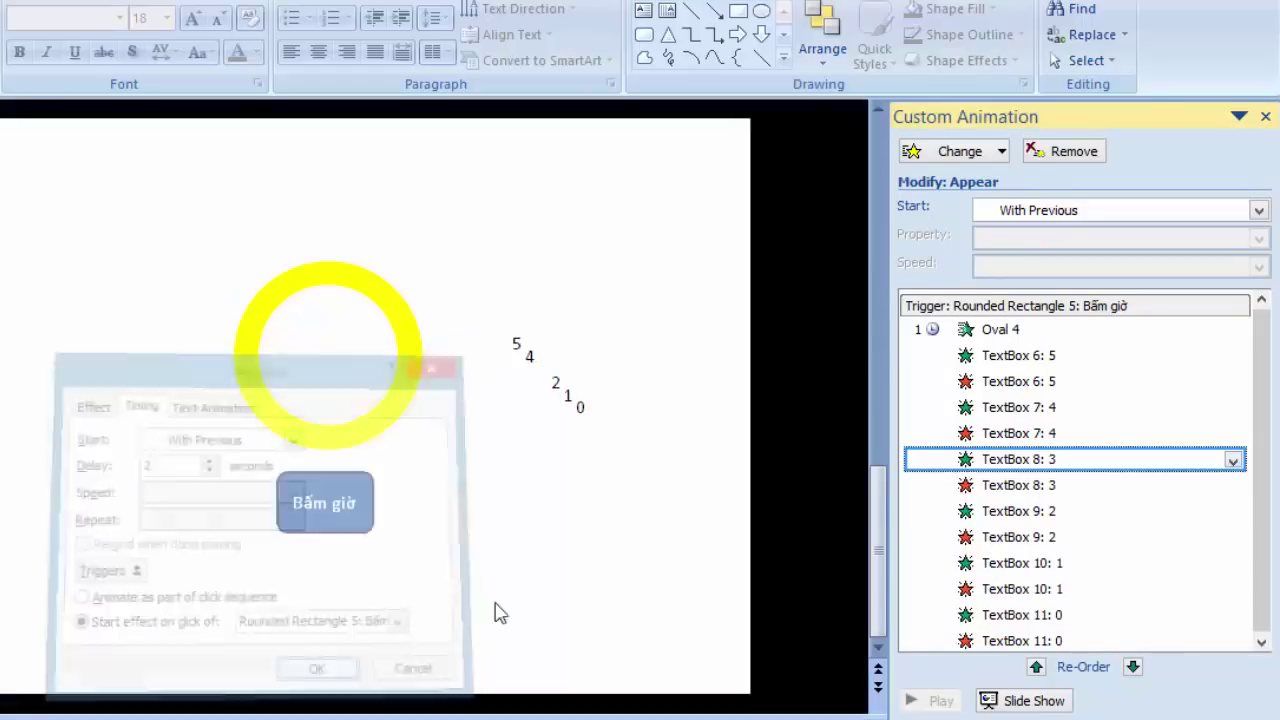
left_click(1073, 485)
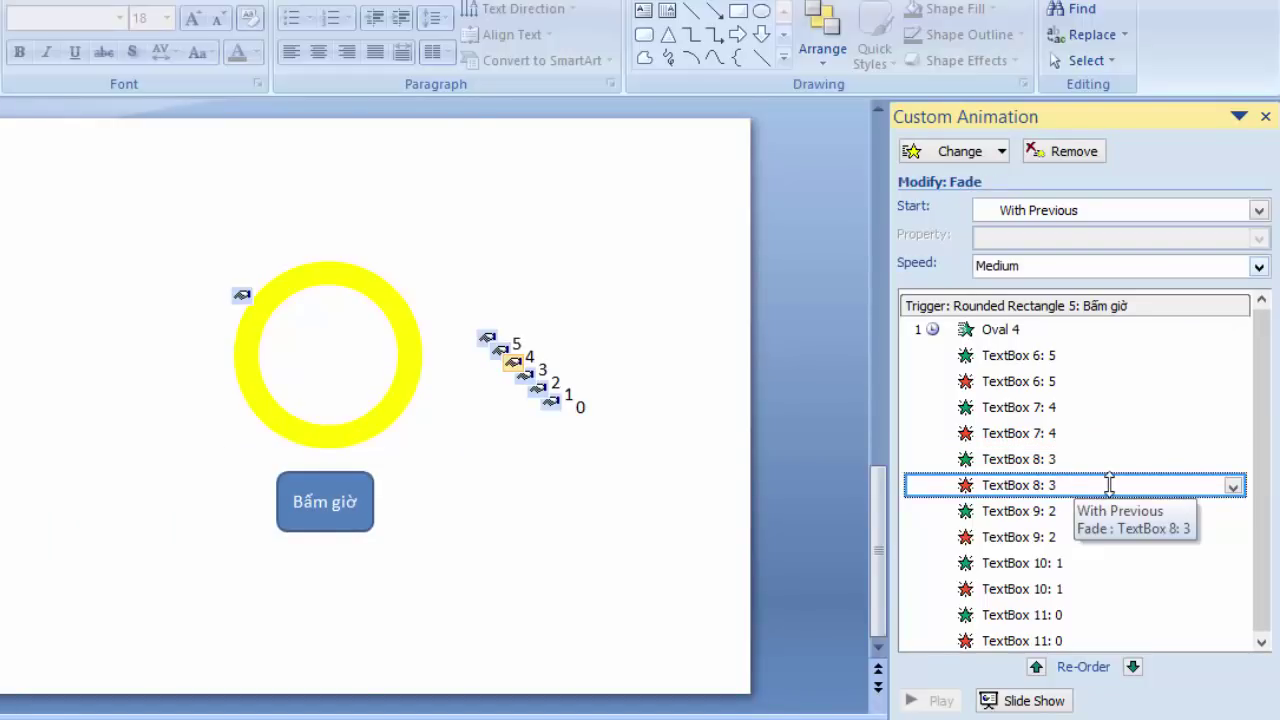
left_click(1236, 486)
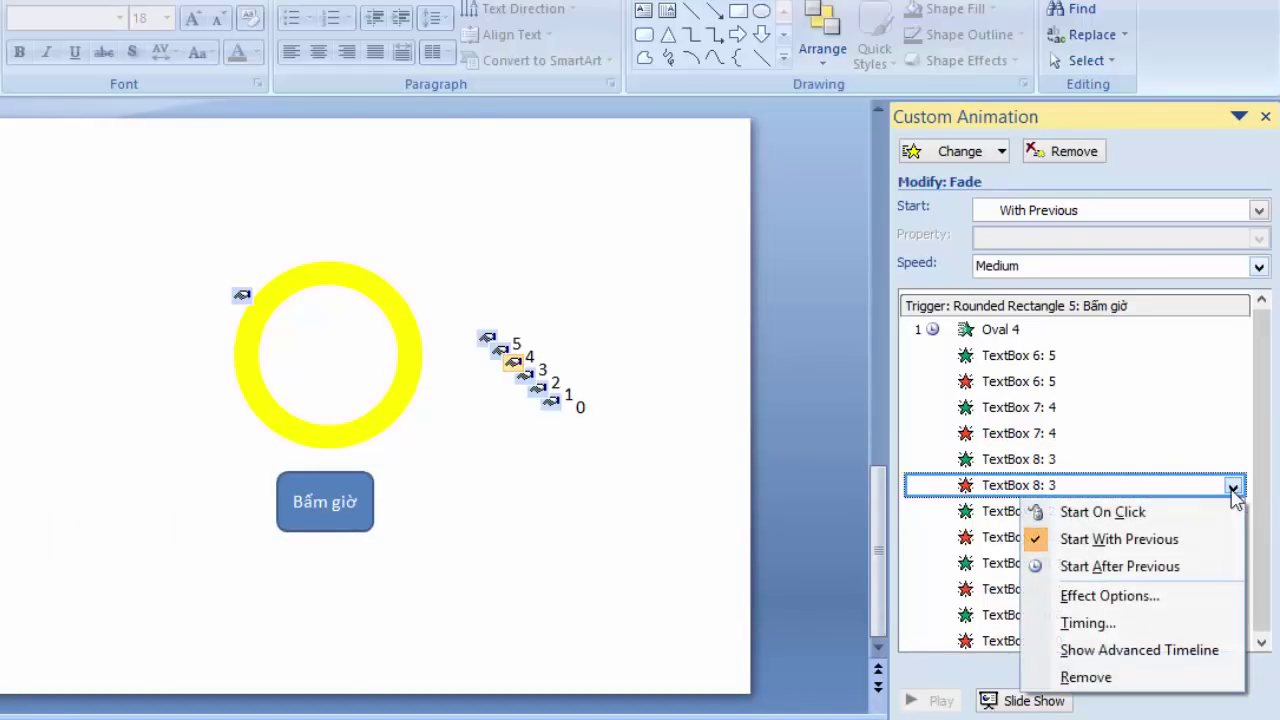
left_click(1085, 623)
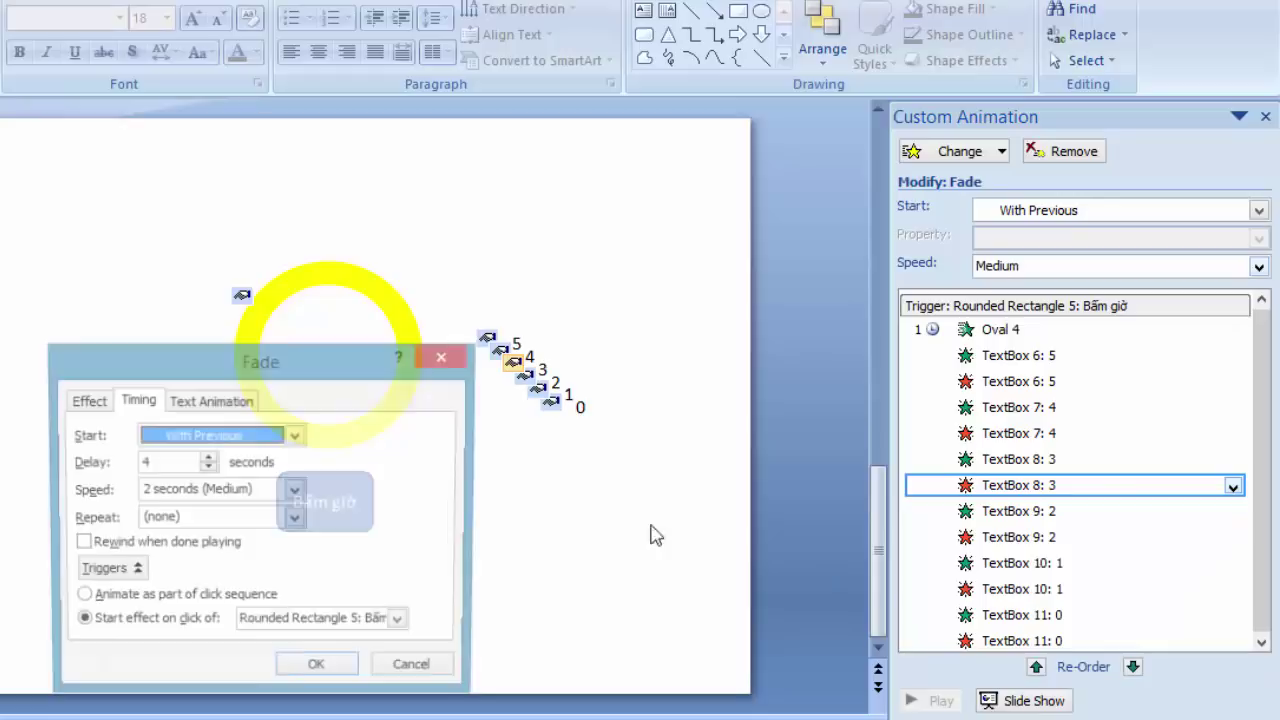
left_click(150, 465)
left_click(318, 672)
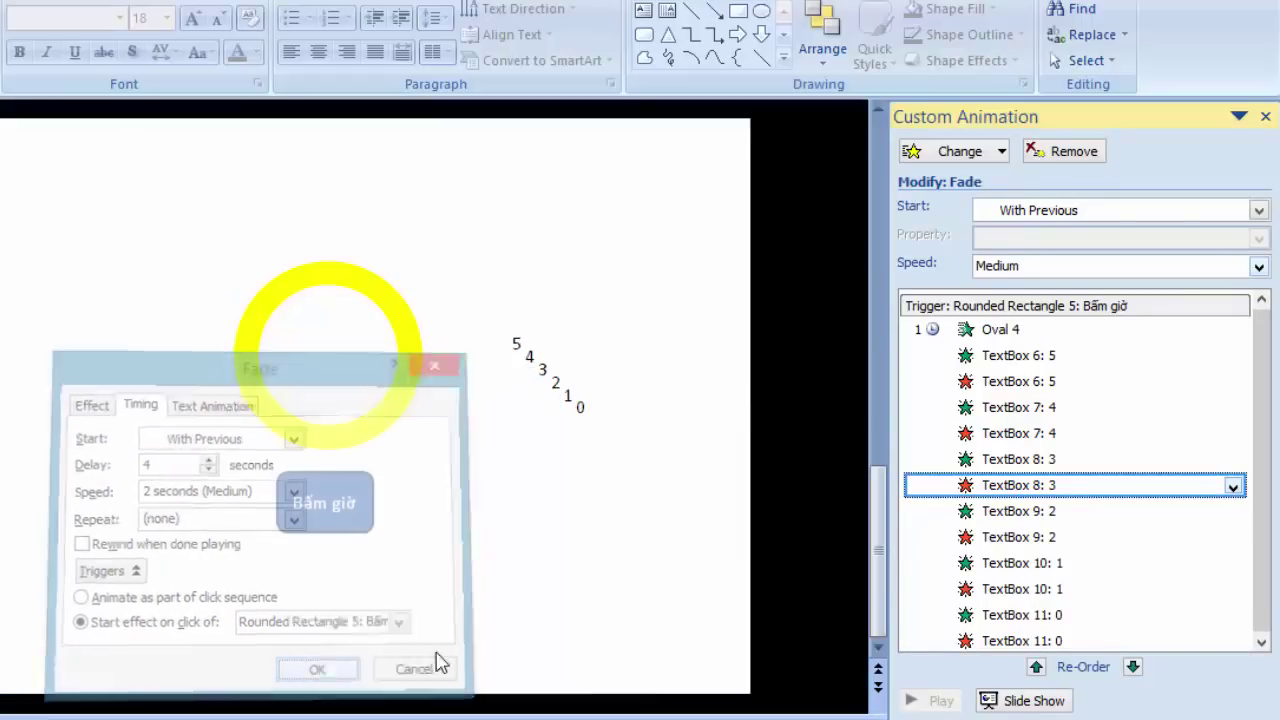
left_click(1064, 511)
Step: Check the timing settings of the 3's fade-out effect
left_click(1232, 513)
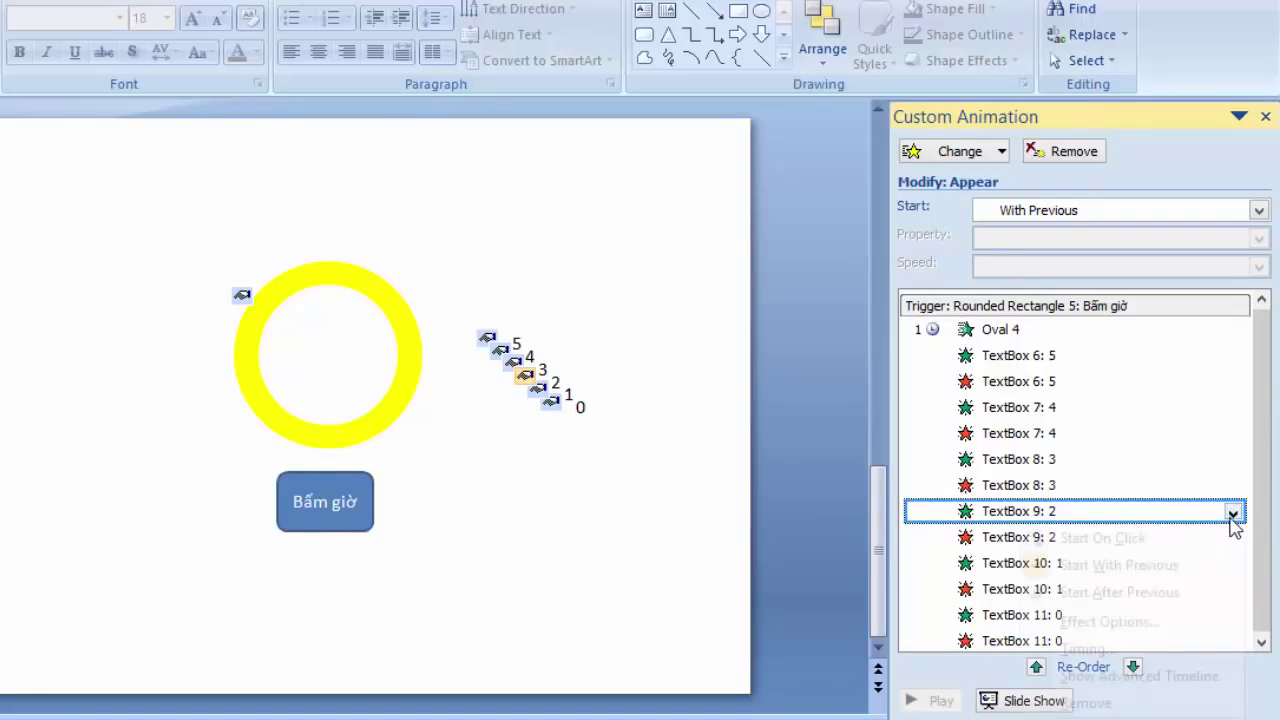
left_click(1066, 487)
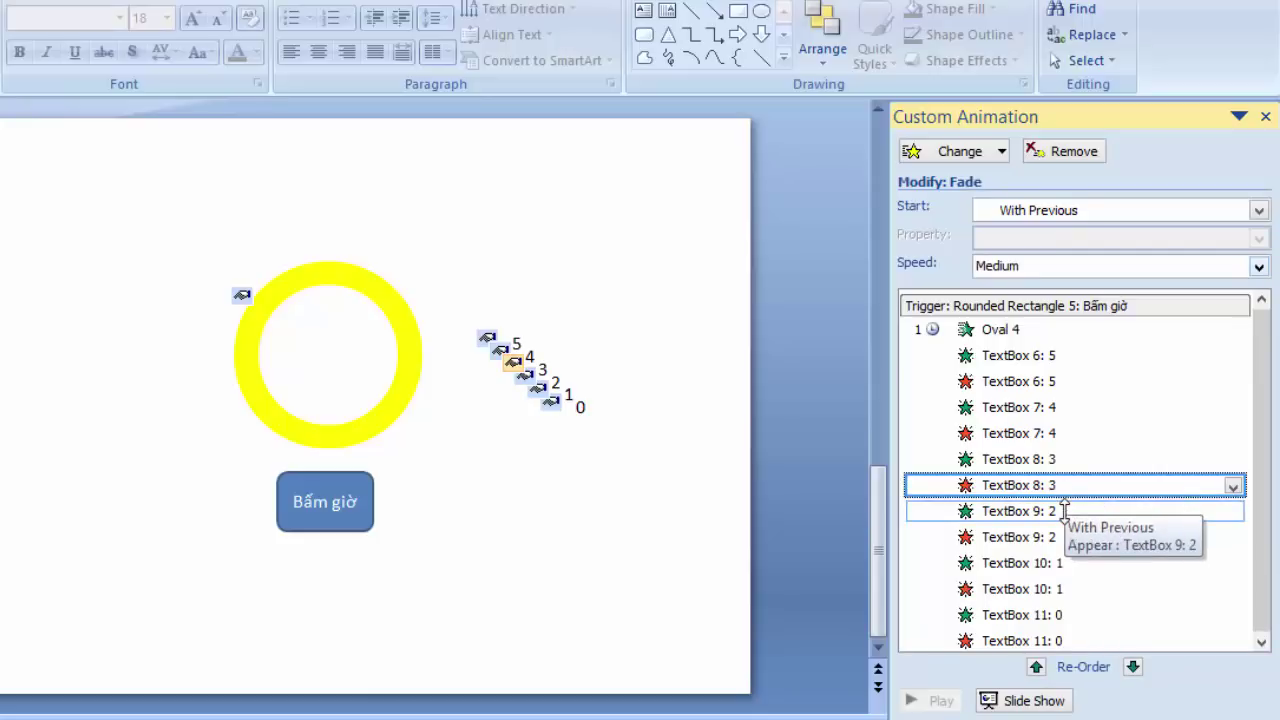
left_click(1070, 511)
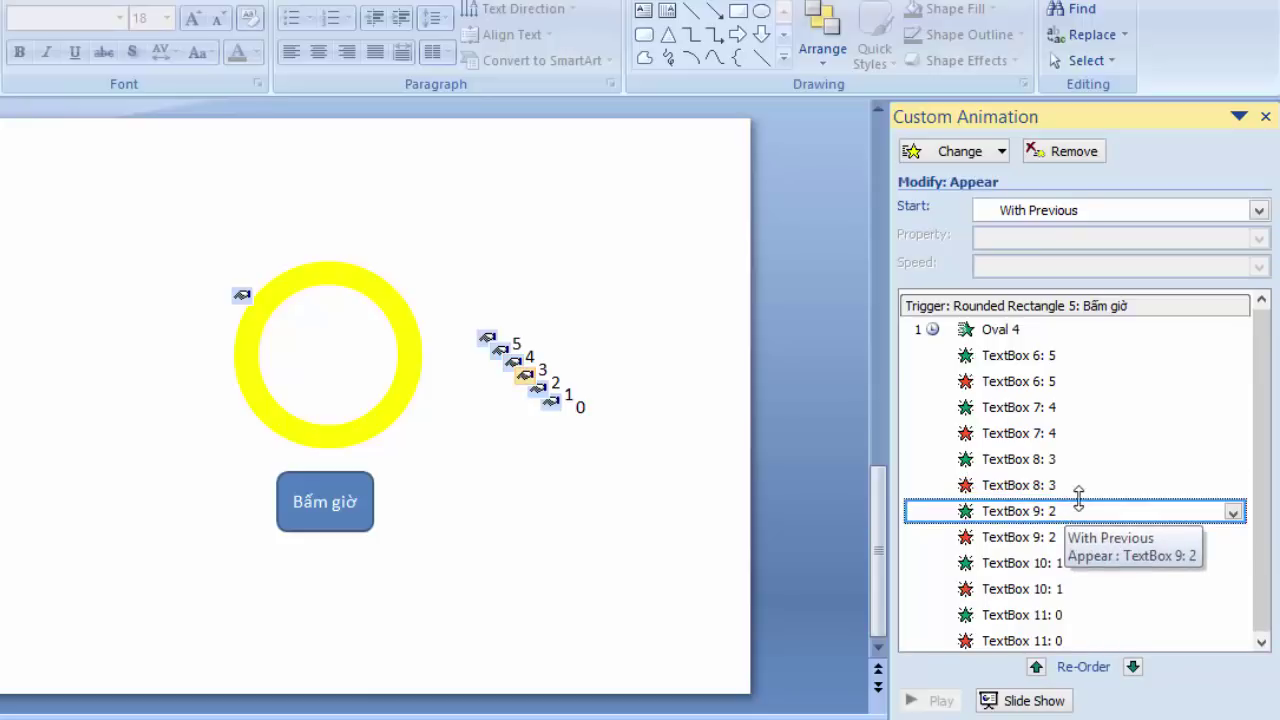
left_click(1088, 486)
left_click(1233, 487)
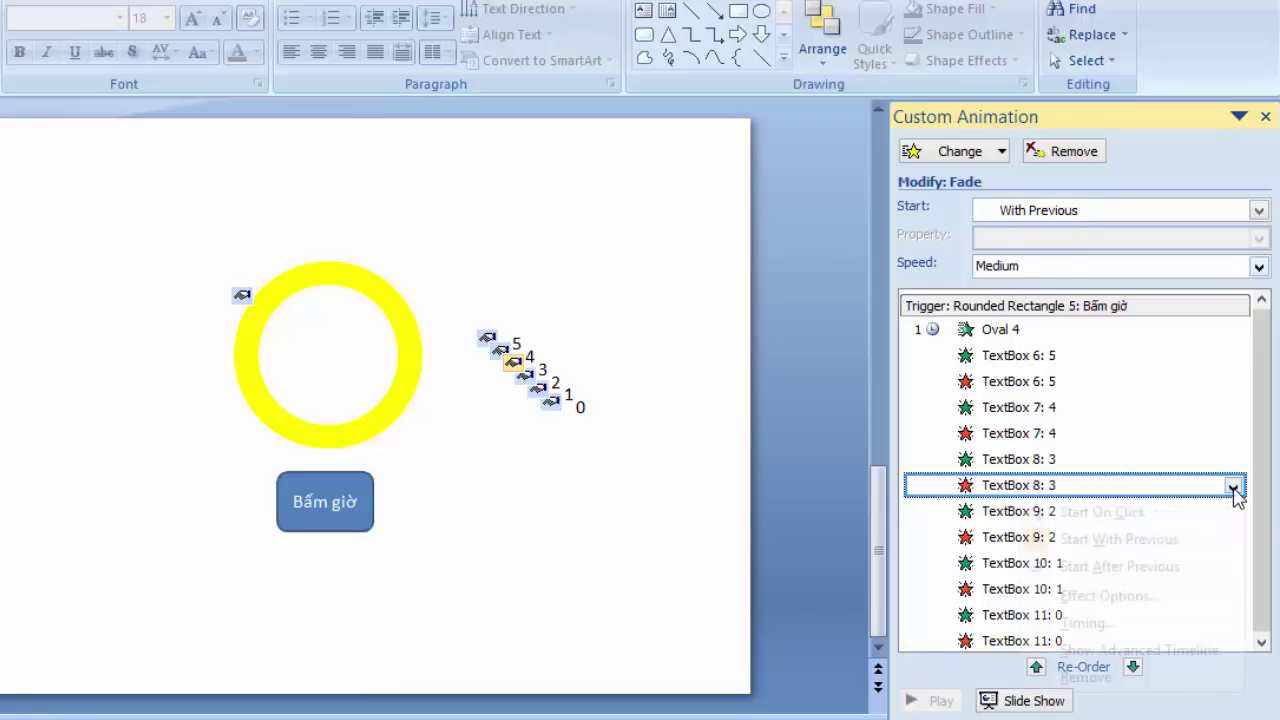
left_click(1088, 624)
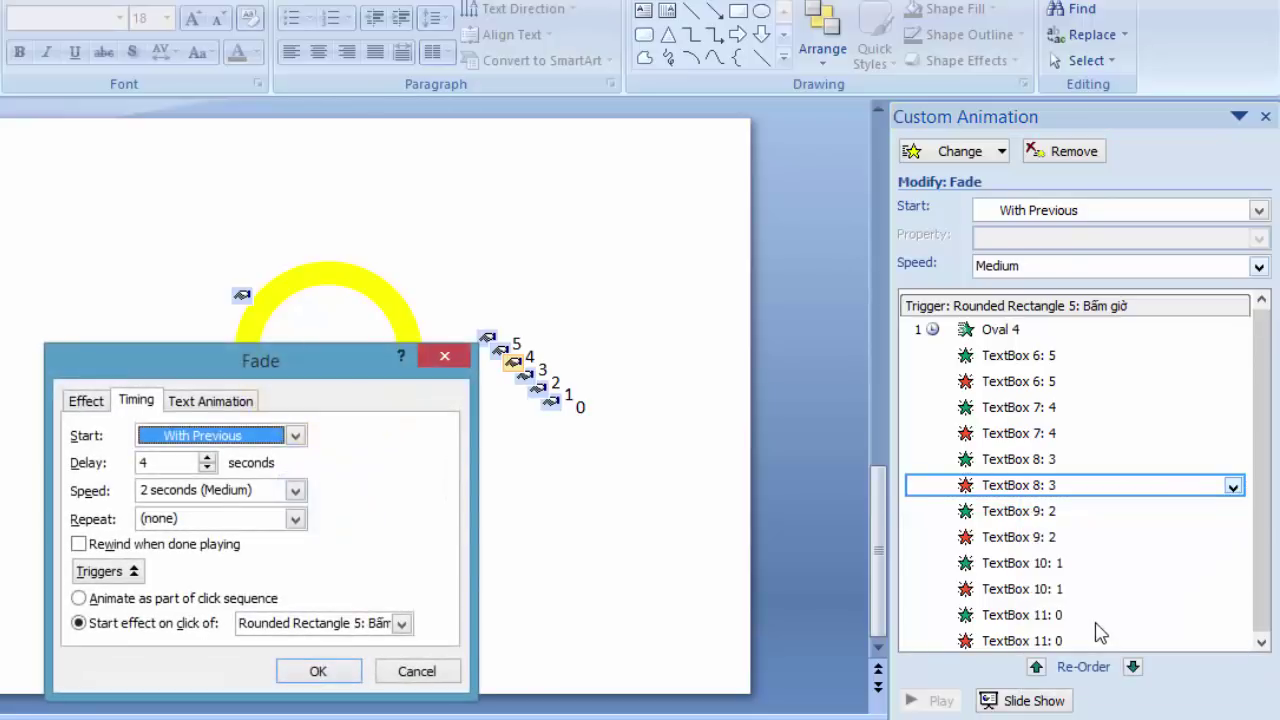
left_click(380, 671)
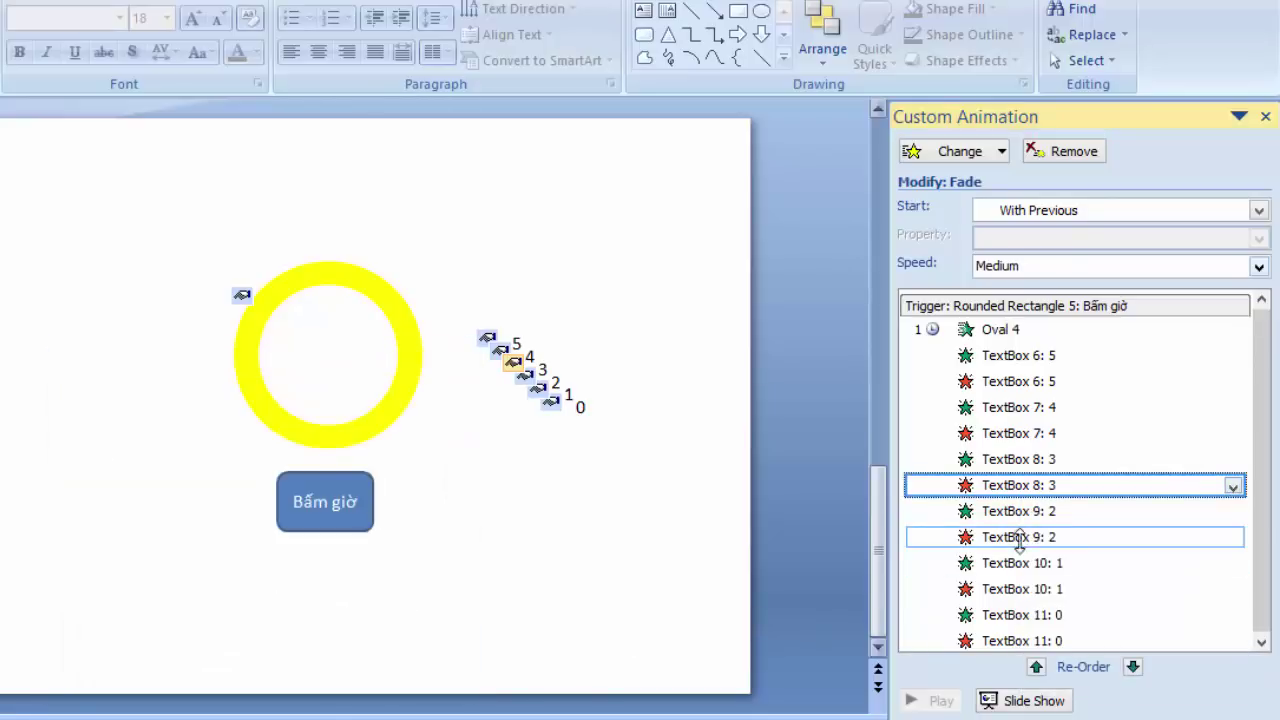
Step: Give the 2 a 4-second appear delay and a 5-second fade-out delay
left_click(1088, 511)
left_click(1233, 511)
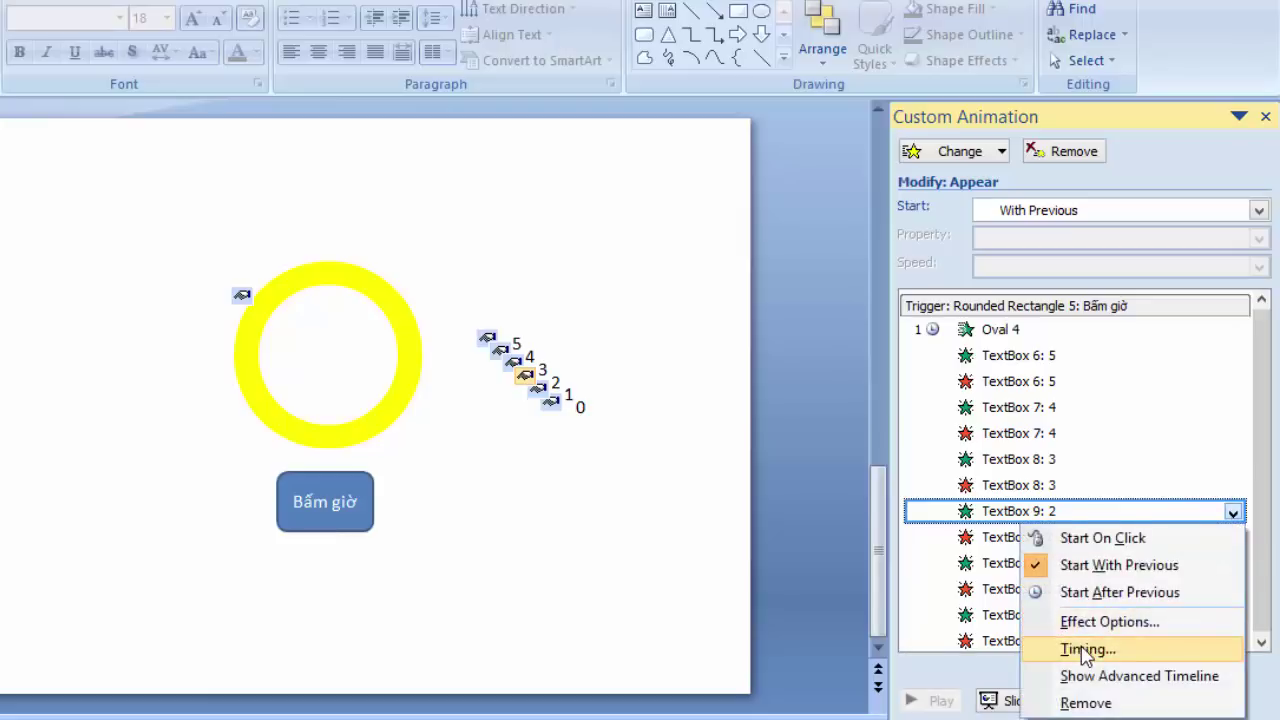
left_click(1086, 646)
key("Tab")
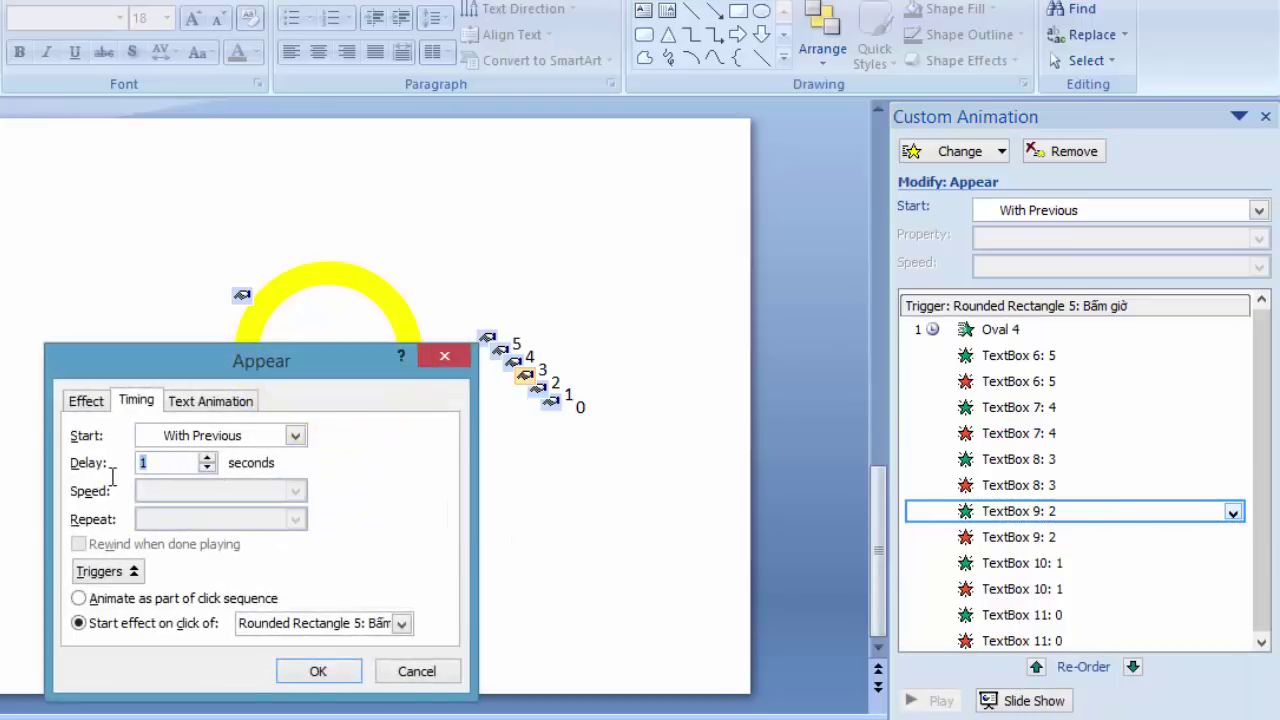
type("4")
left_click(318, 676)
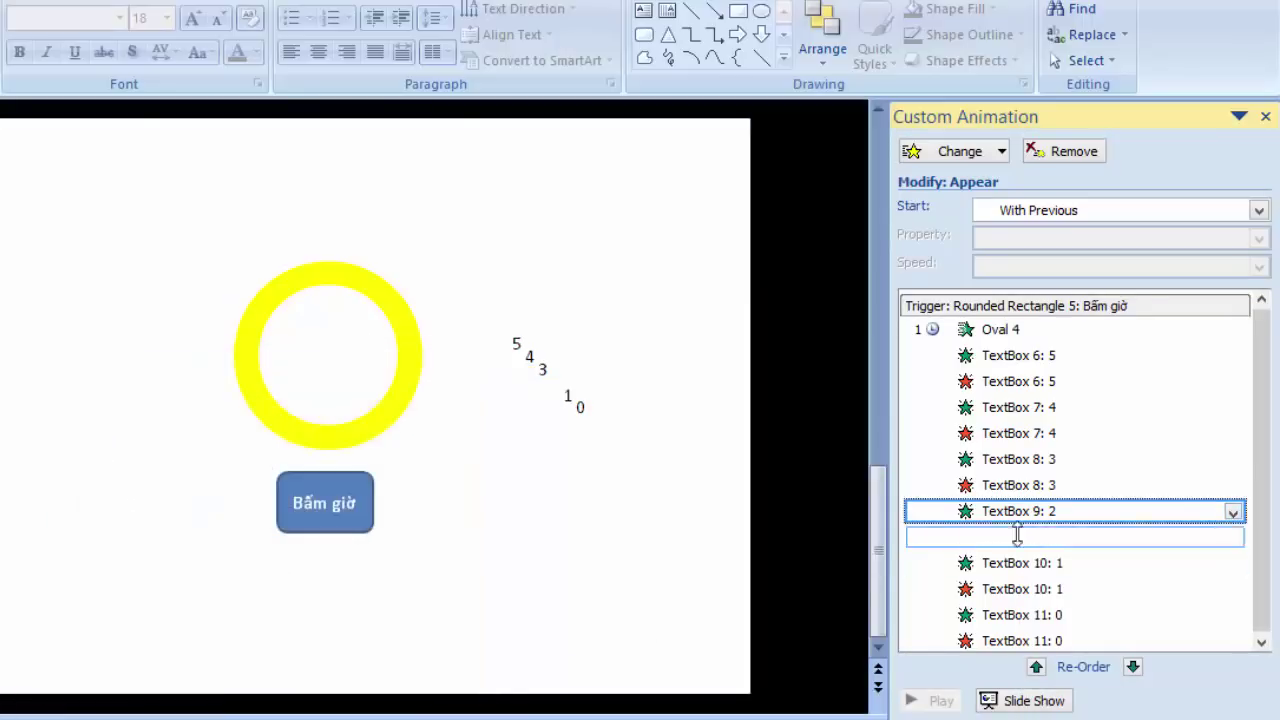
left_click(1040, 537)
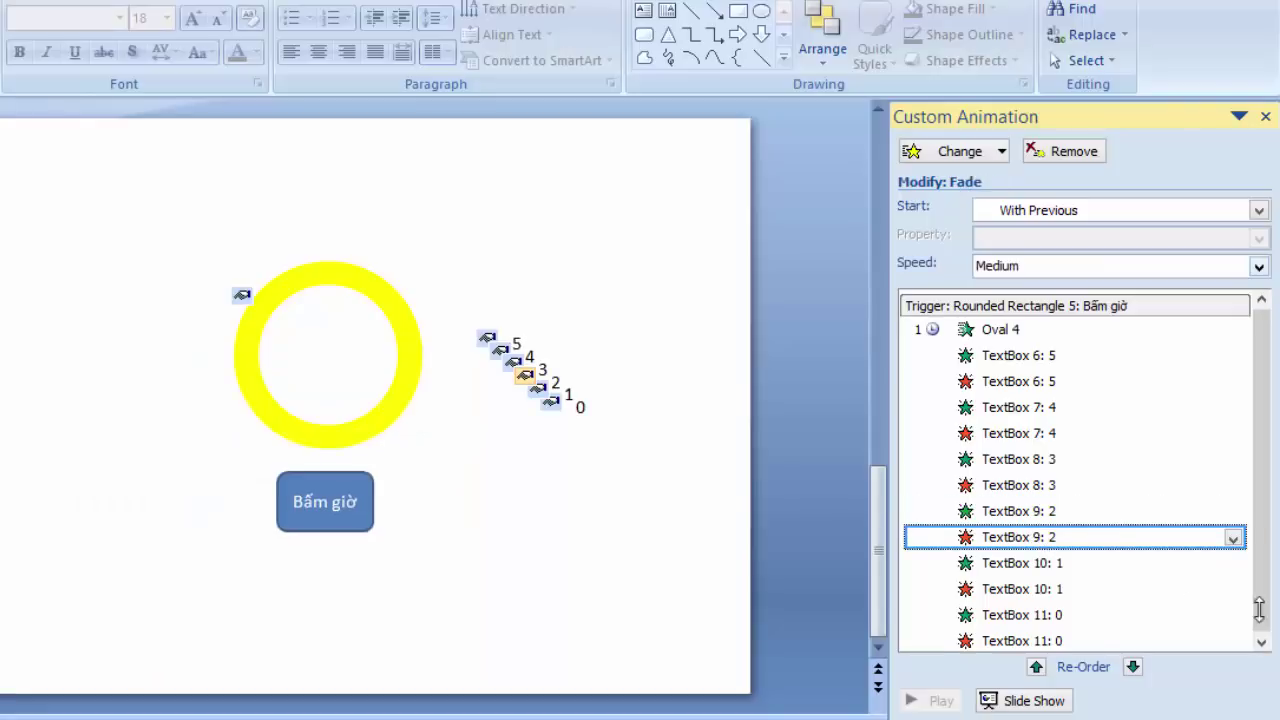
left_click(1234, 538)
left_click(1092, 676)
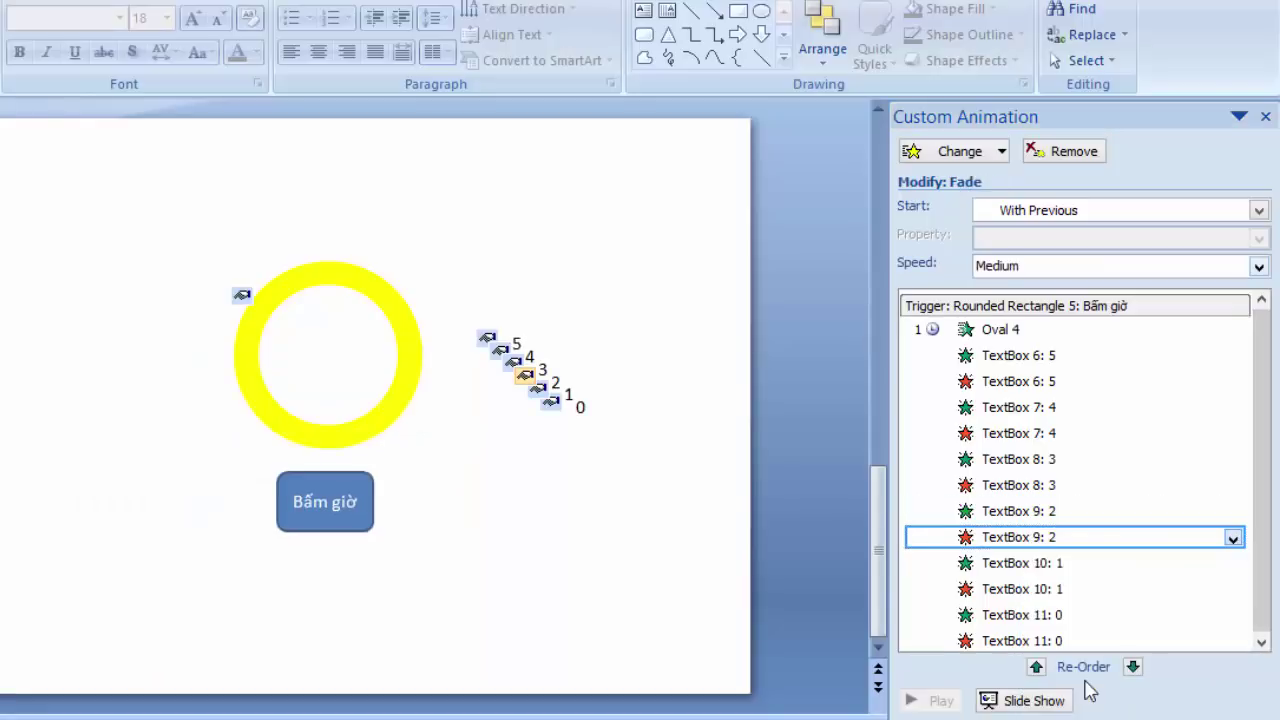
left_click(160, 463)
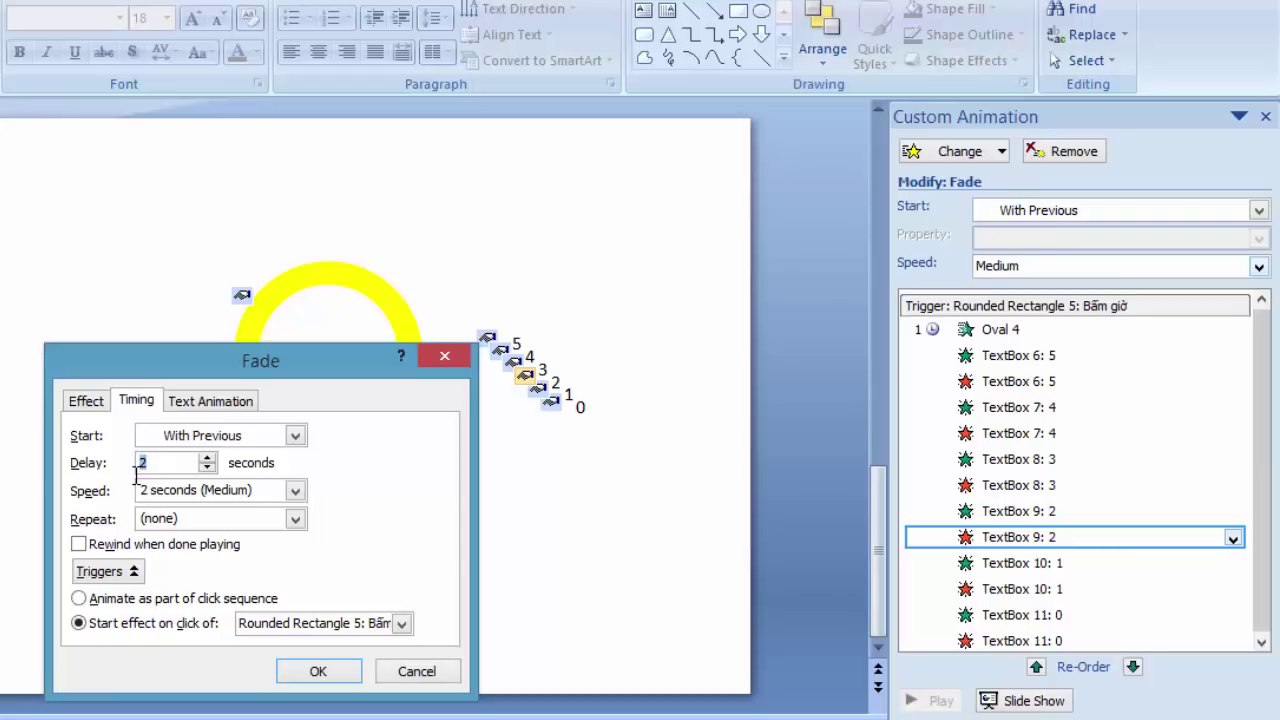
type("5")
left_click(318, 671)
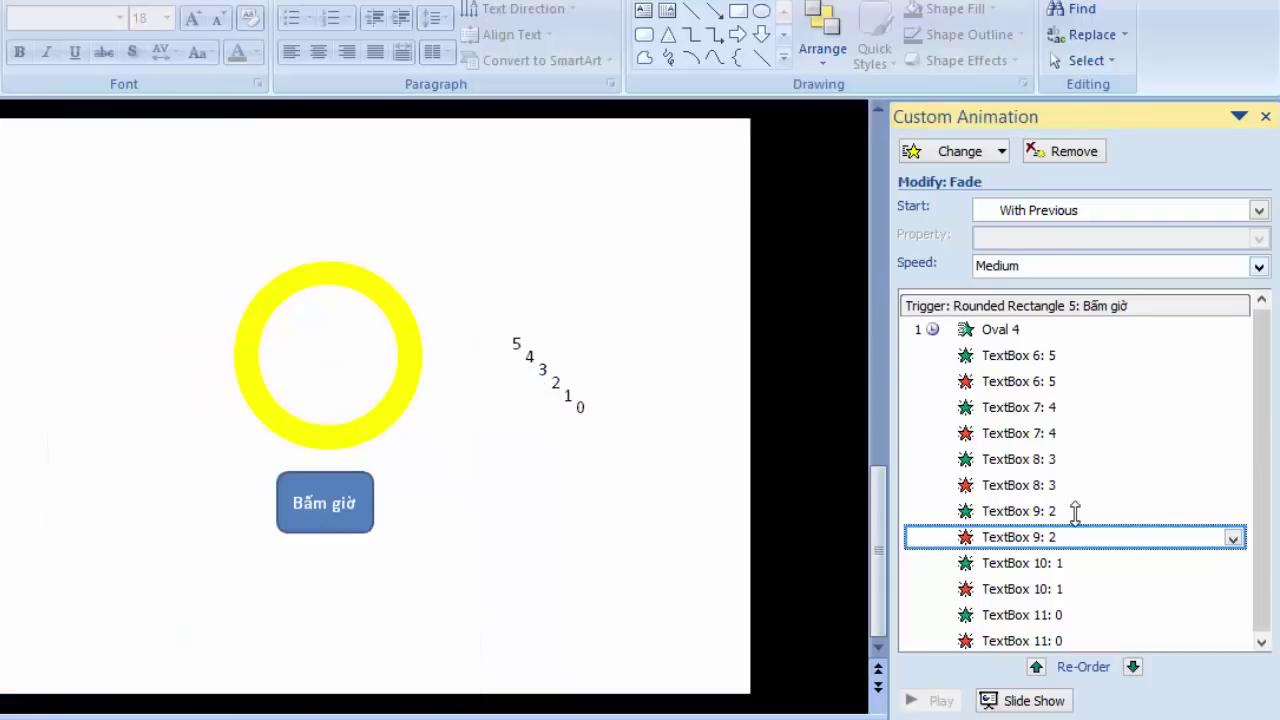
Step: Give the 1 a 5-second appear delay and a 6-second fade-out delay
left_click(1094, 562)
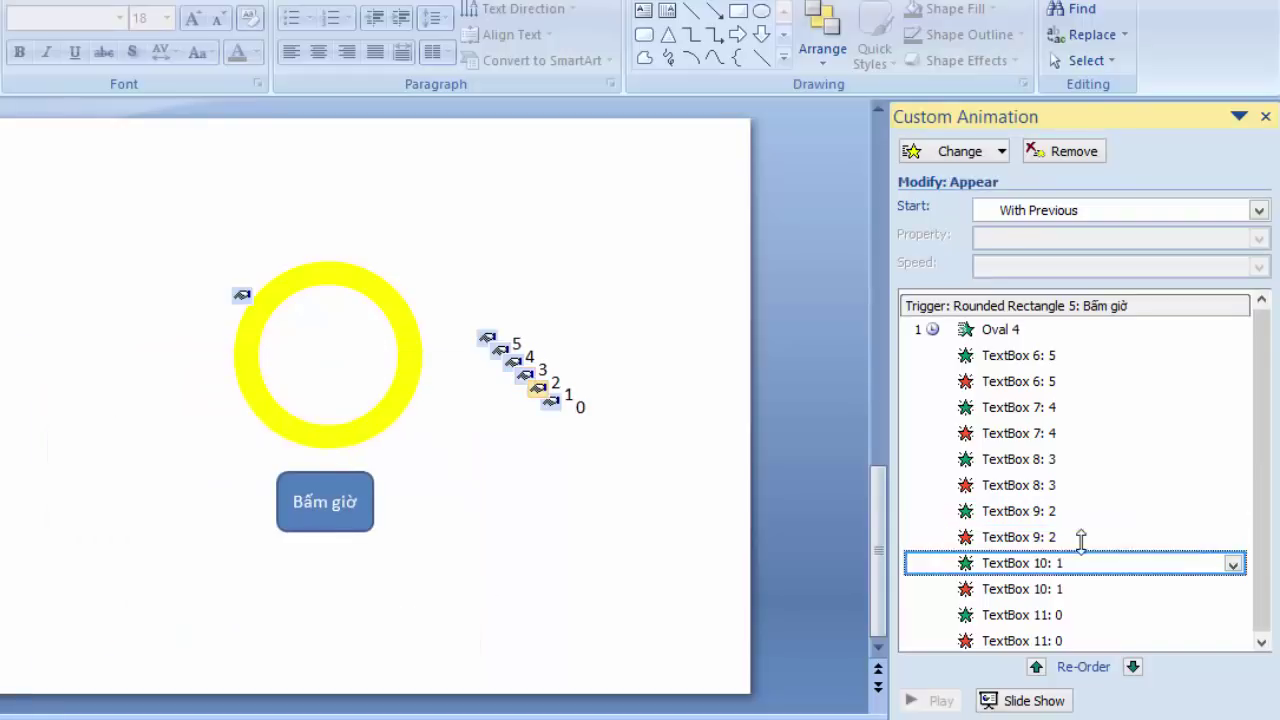
left_click(1233, 565)
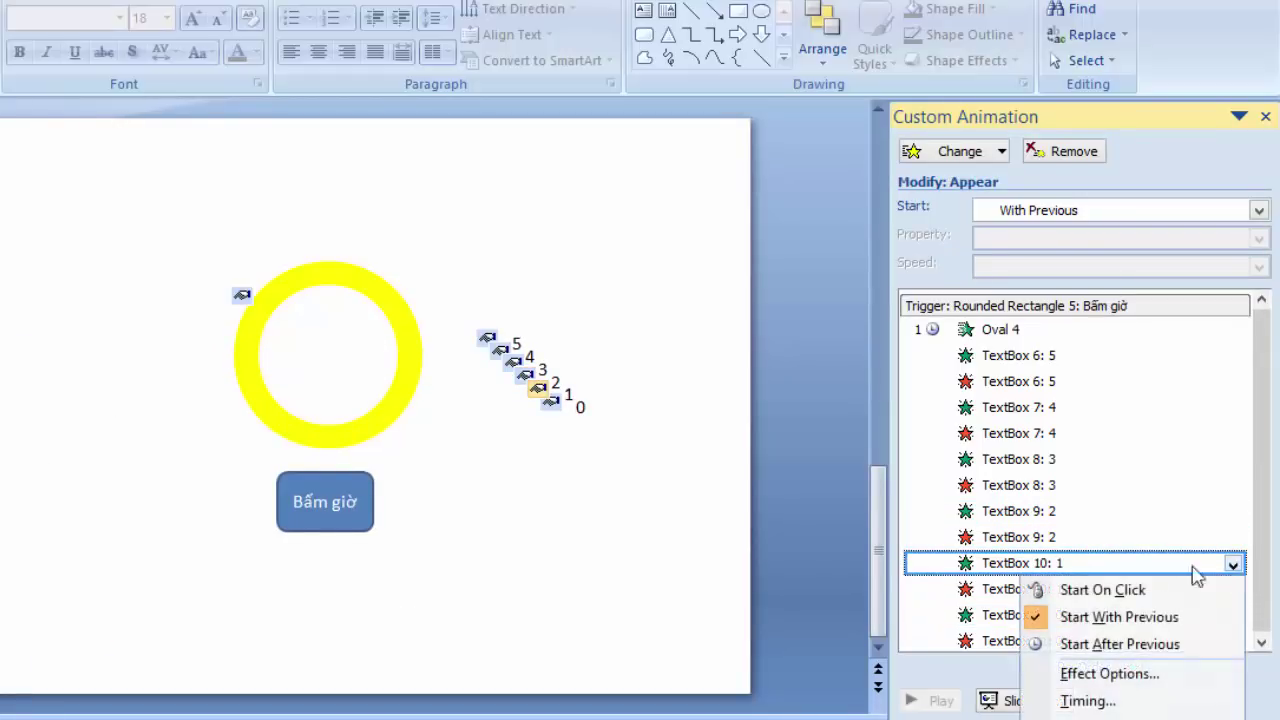
left_click(1088, 700)
left_click(164, 466)
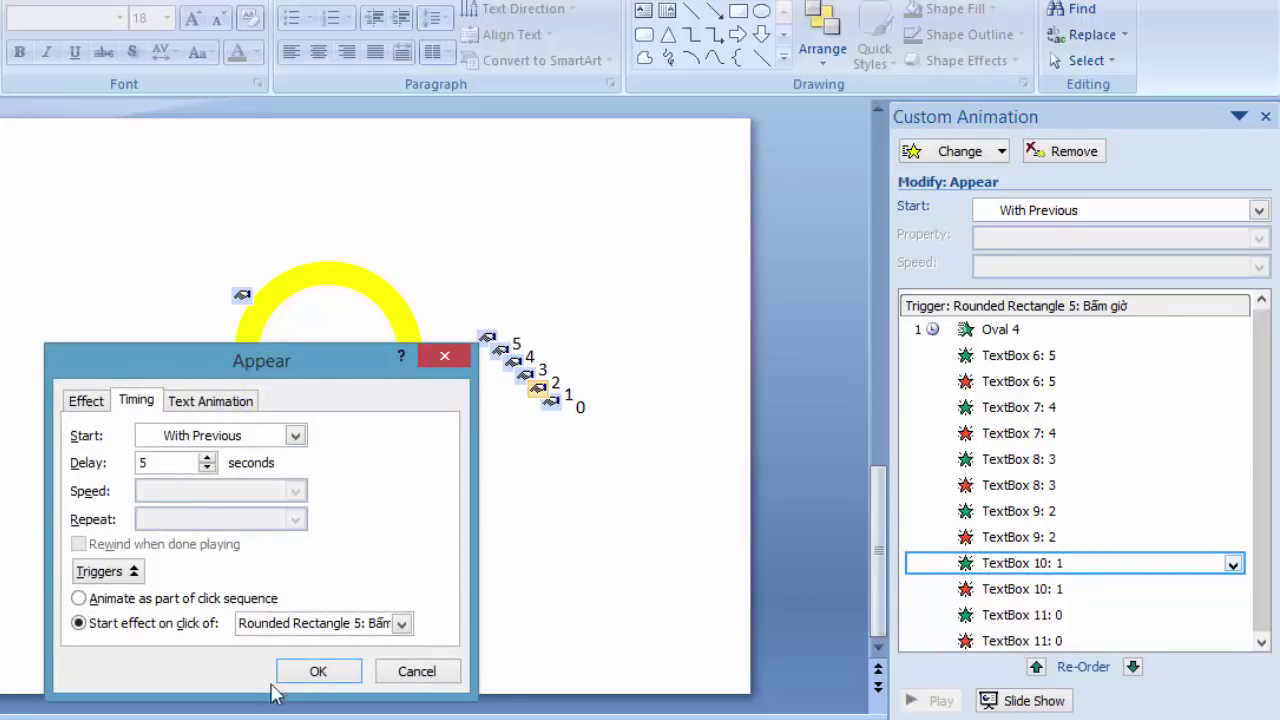
left_click(318, 671)
left_click(990, 589)
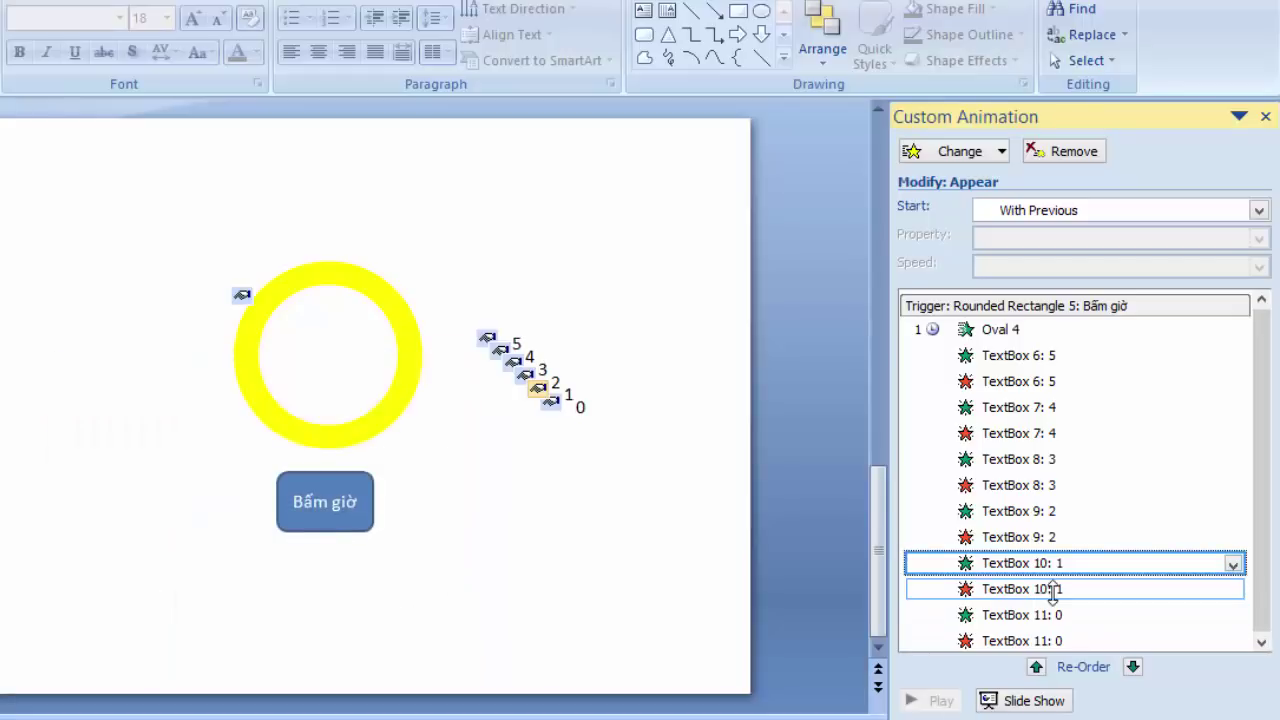
left_click(1233, 590)
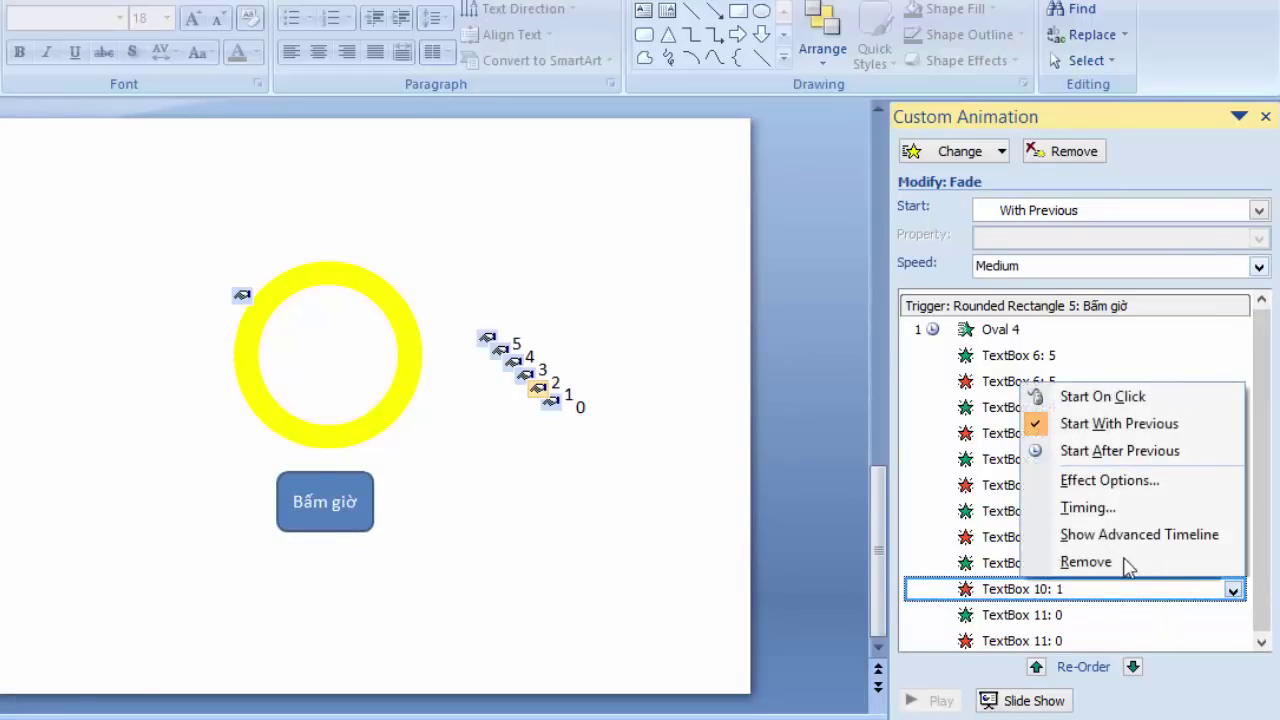
left_click(1088, 508)
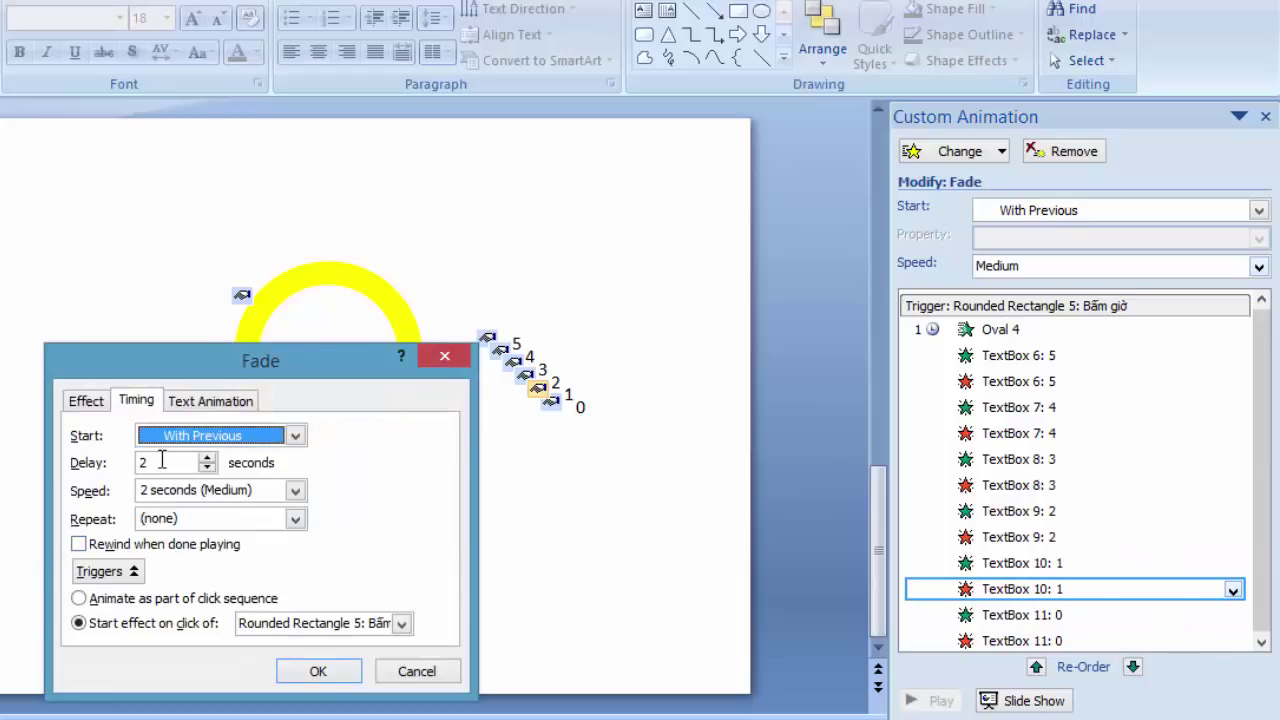
left_click(161, 462)
type("6")
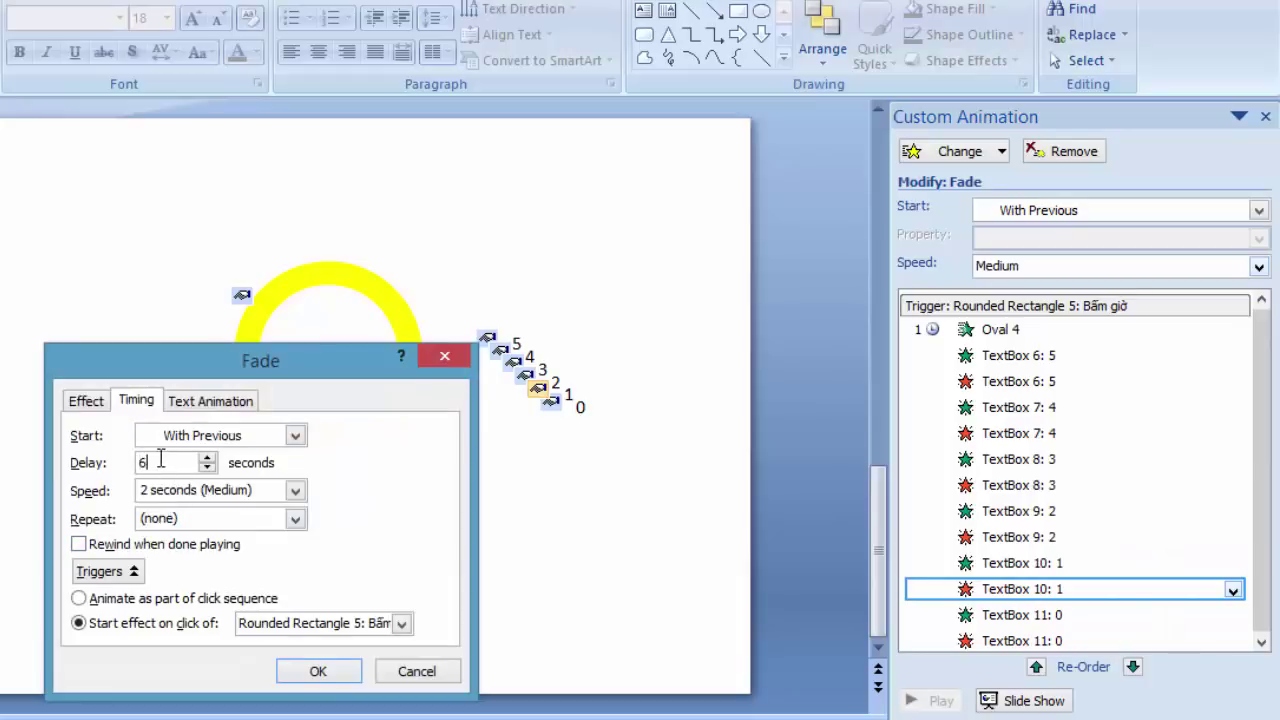
left_click(315, 671)
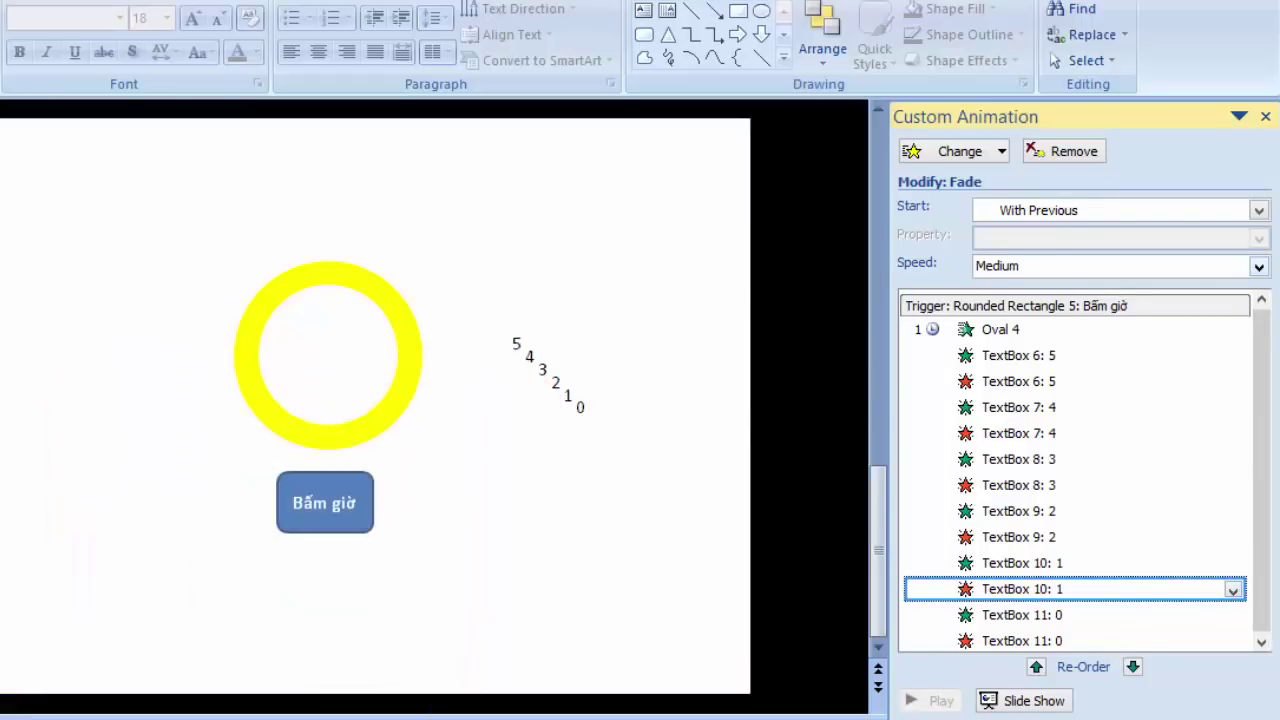
Step: Set the 0's appear delay to 6 seconds and remove its exit effect
left_click(1094, 615)
left_click(1233, 616)
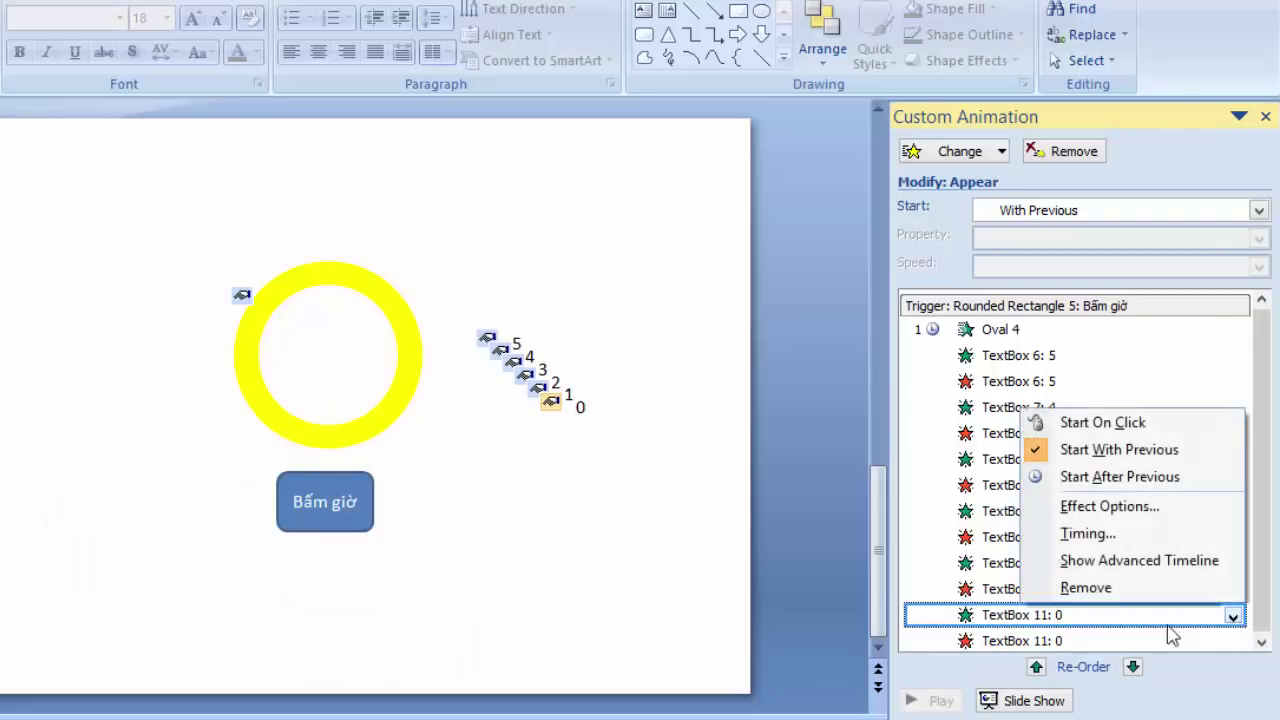
left_click(1087, 534)
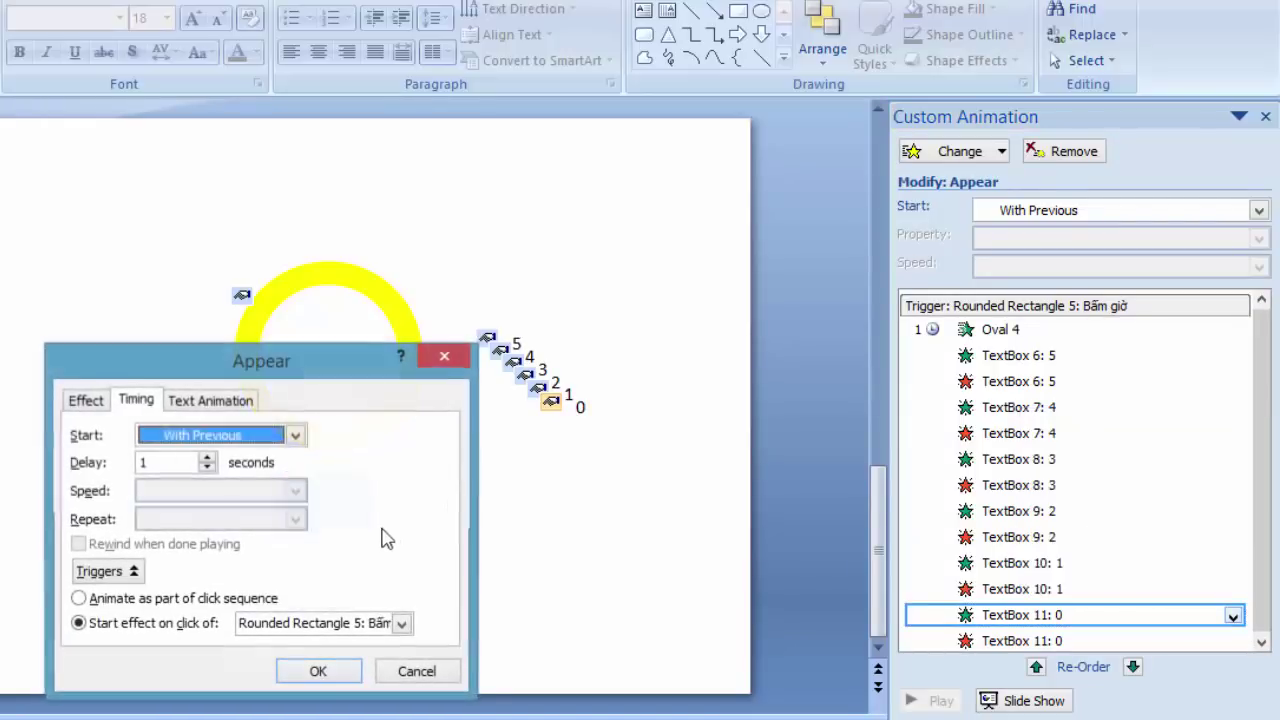
left_click(165, 462)
type("6")
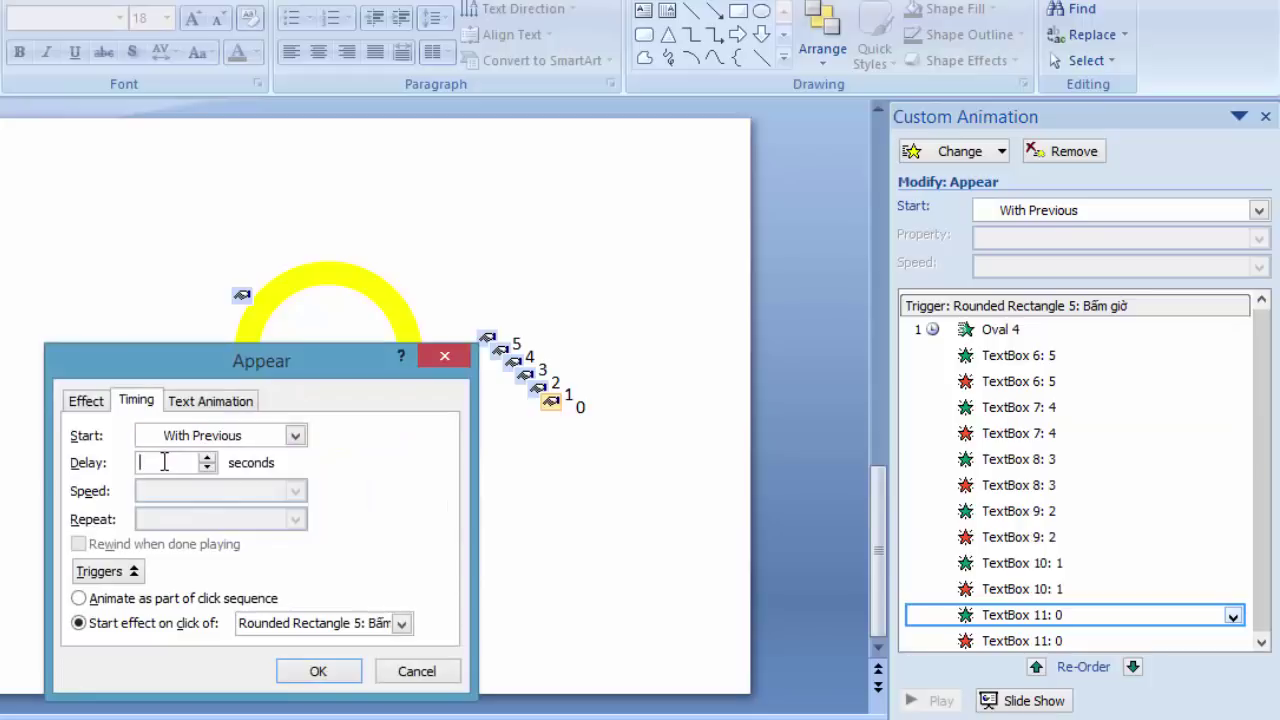
left_click(329, 677)
left_click(1103, 638)
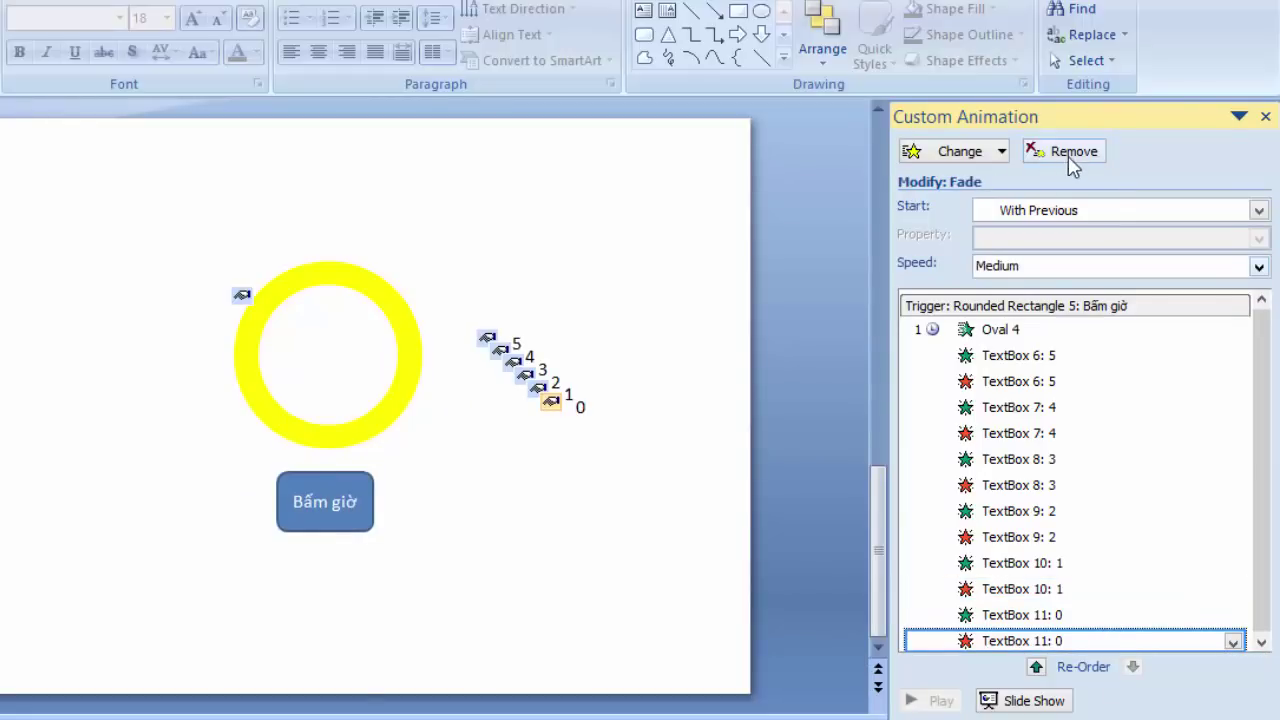
left_click(1072, 152)
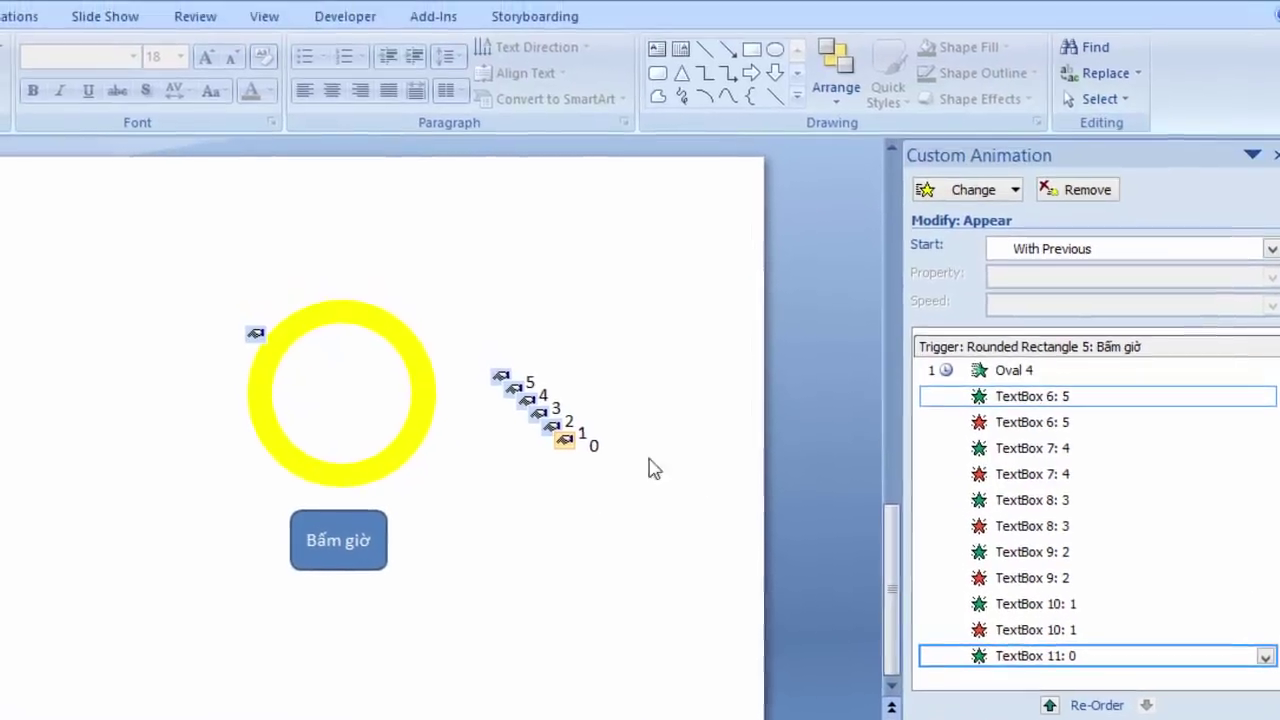
Step: Align the number boxes centre and top into one stack, then make the stack taller
left_click_drag(633, 441, 475, 311)
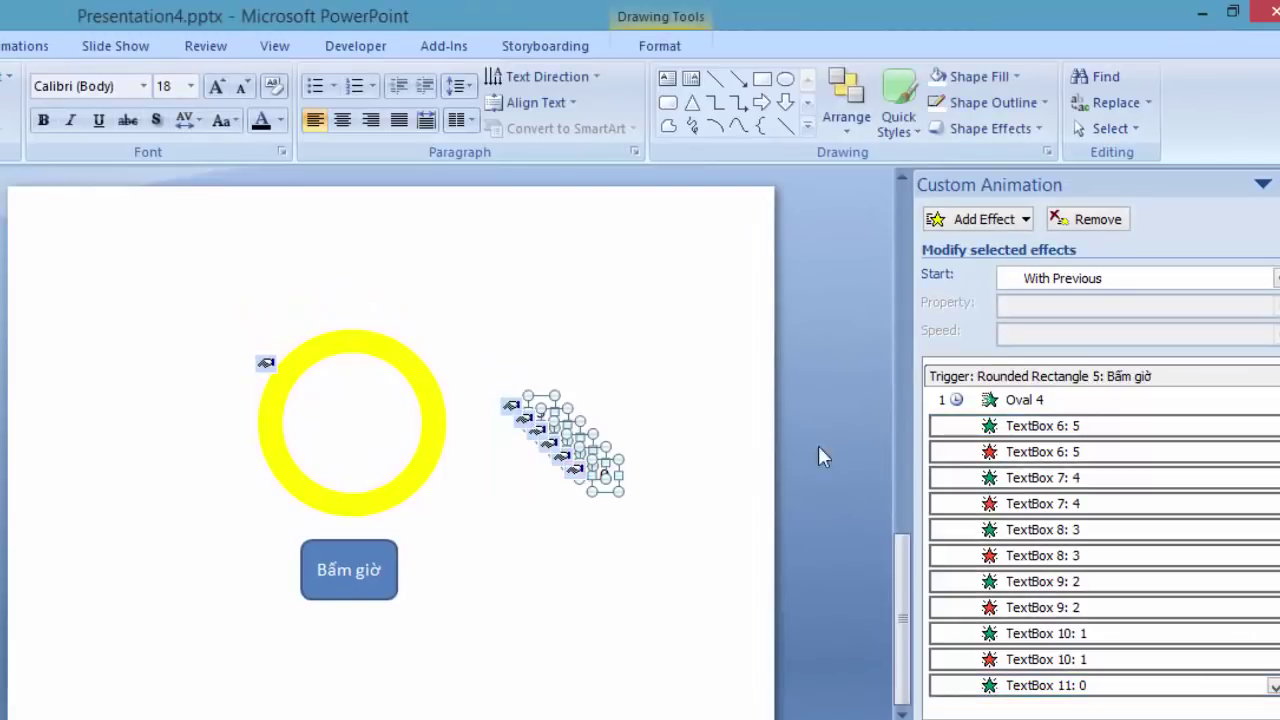
left_click(659, 45)
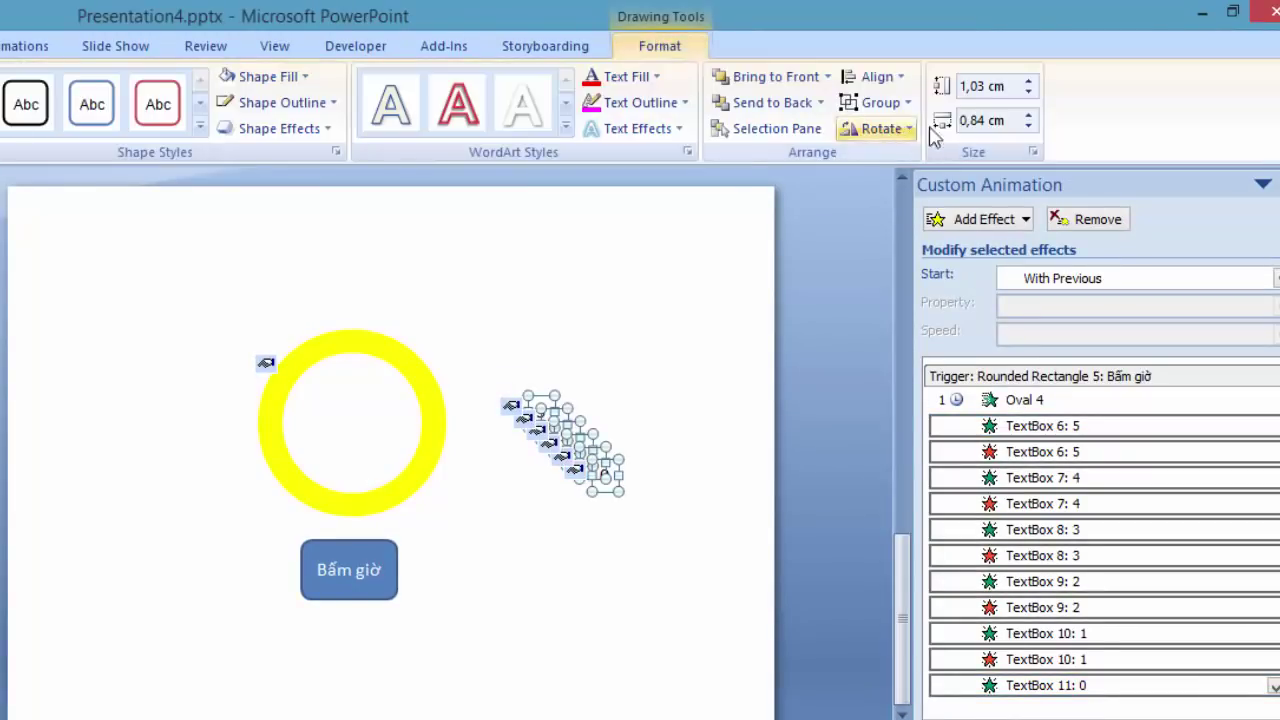
left_click(874, 77)
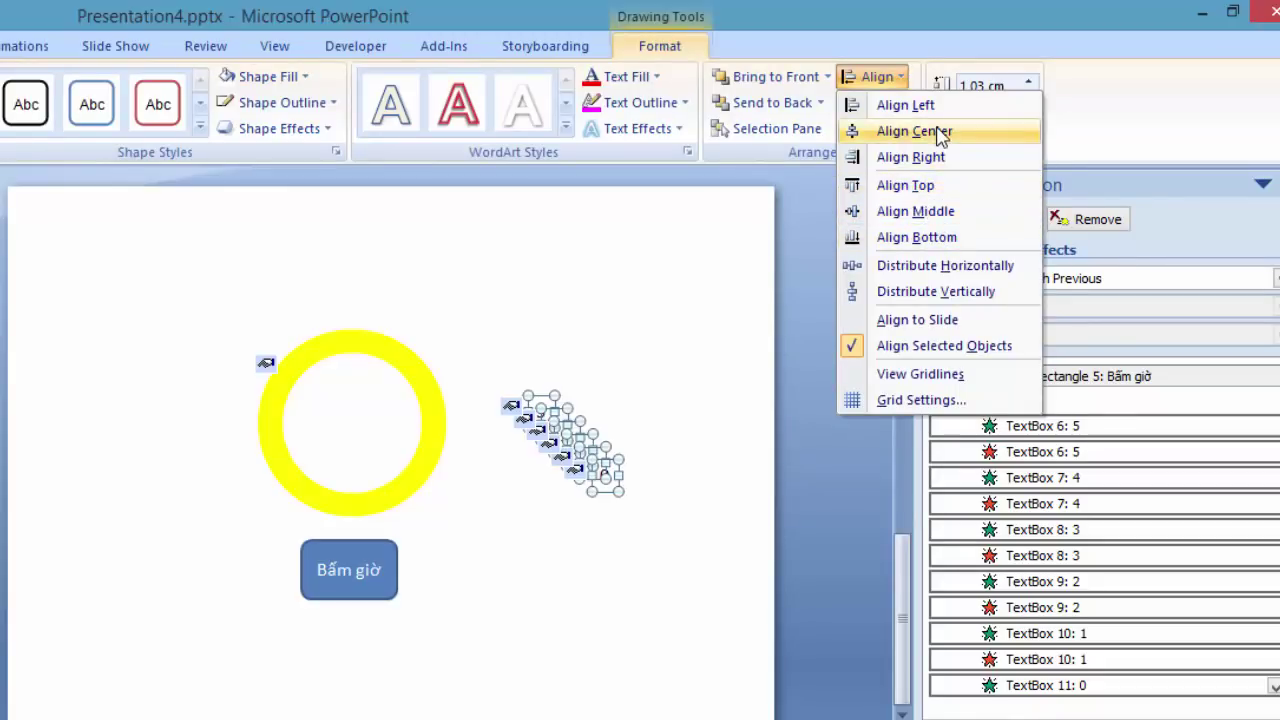
left_click(940, 131)
left_click(876, 77)
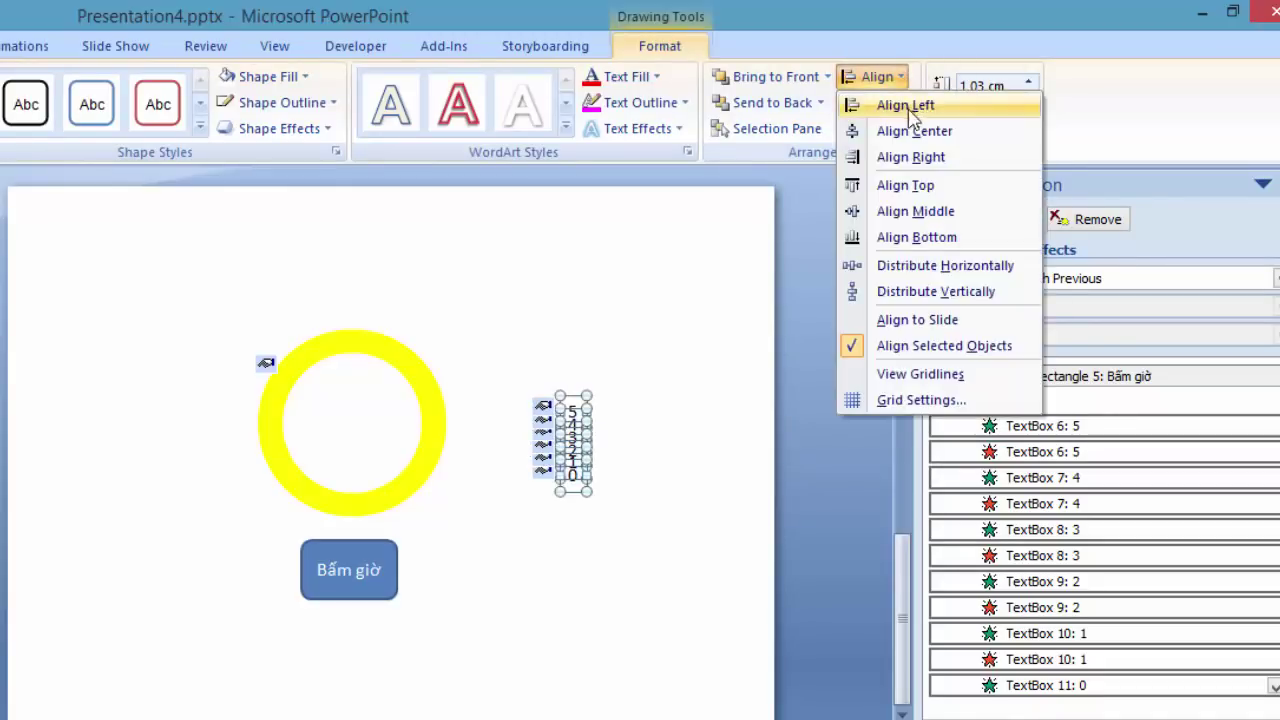
left_click(905, 185)
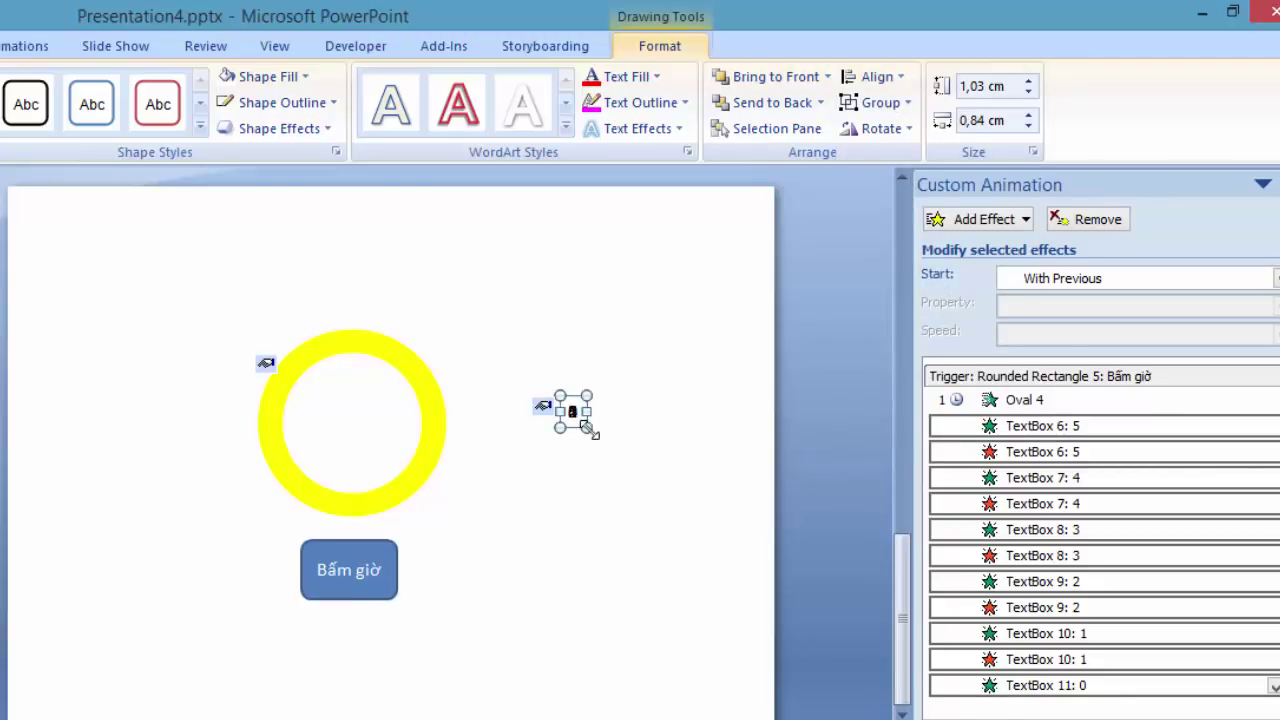
left_click_drag(590, 430, 611, 443)
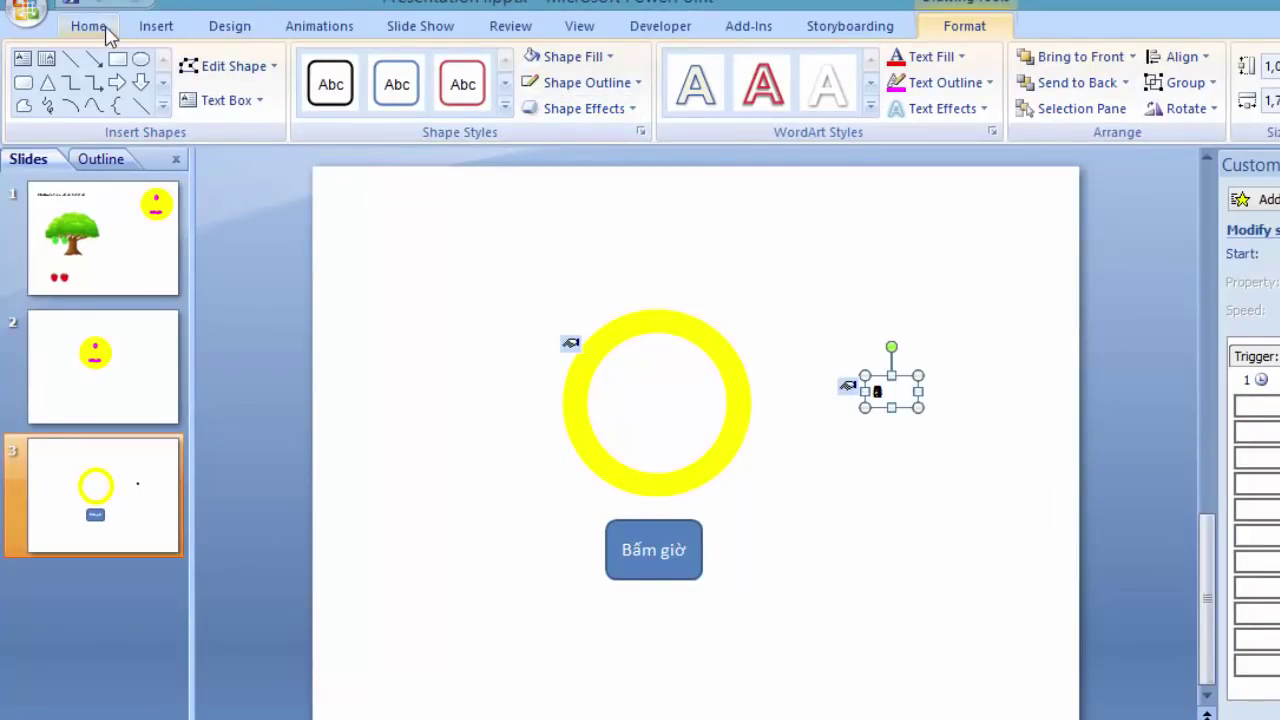
Step: Set the digits to 48 pt and move the number stack into the yellow ring
left_click(98, 28)
left_click(495, 66)
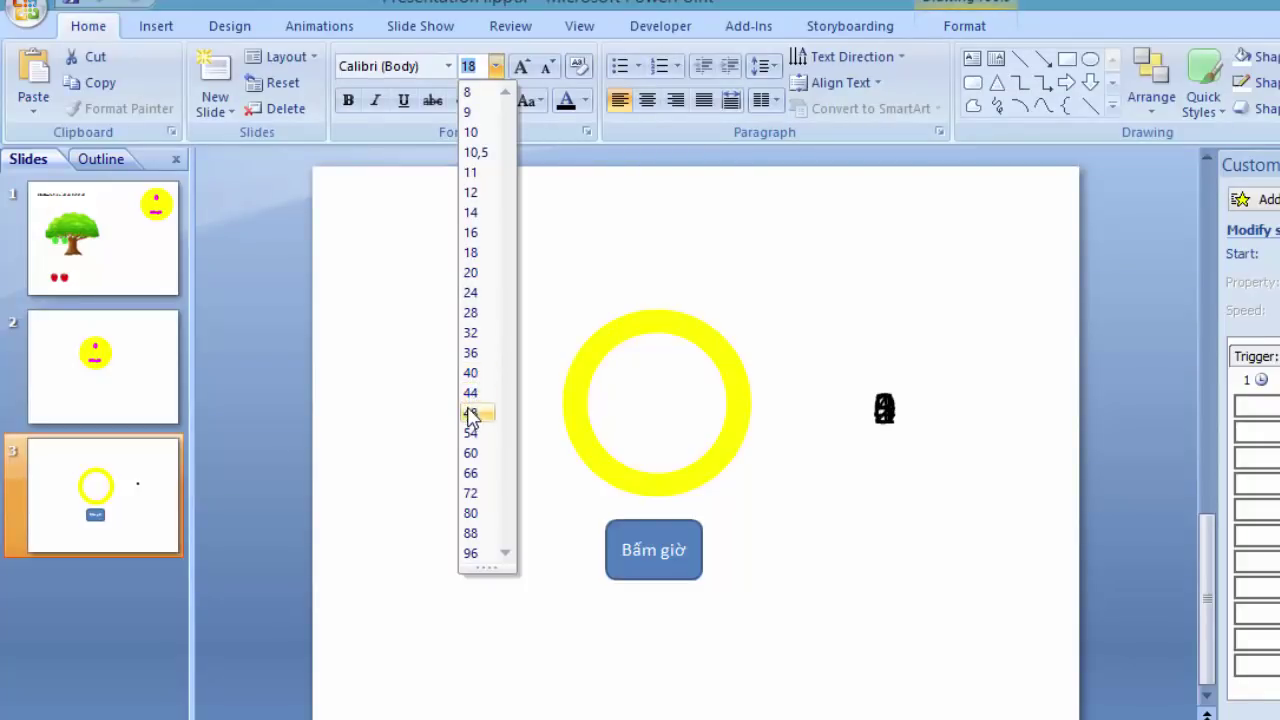
left_click(470, 412)
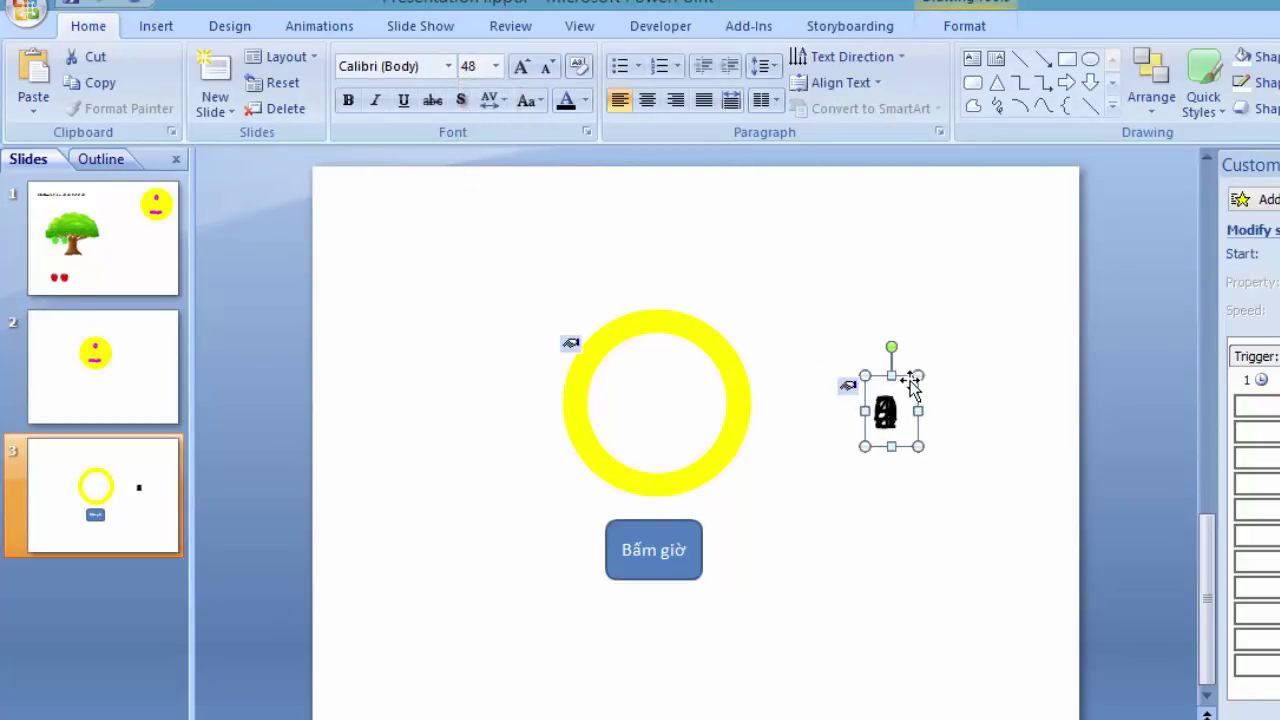
left_click_drag(912, 381, 680, 348)
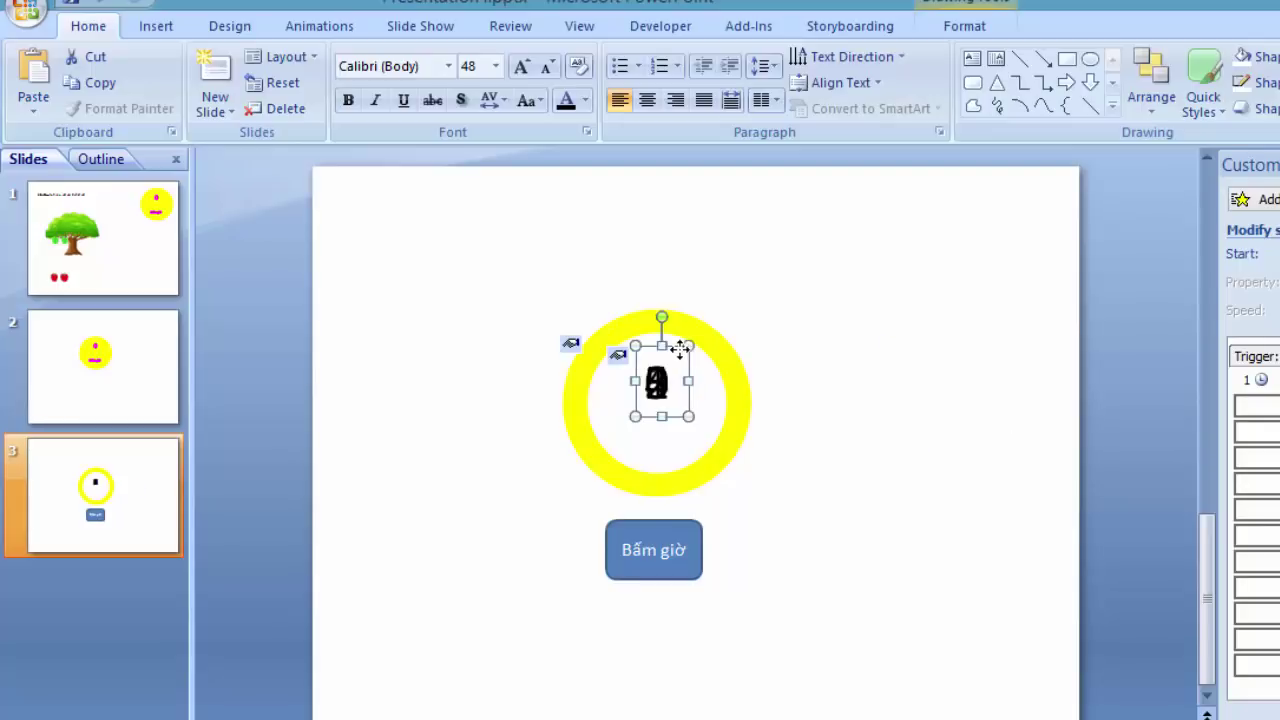
Step: Move the Bấm giờ button up inside the ring, shorten it, and nudge it into place
left_click(667, 535)
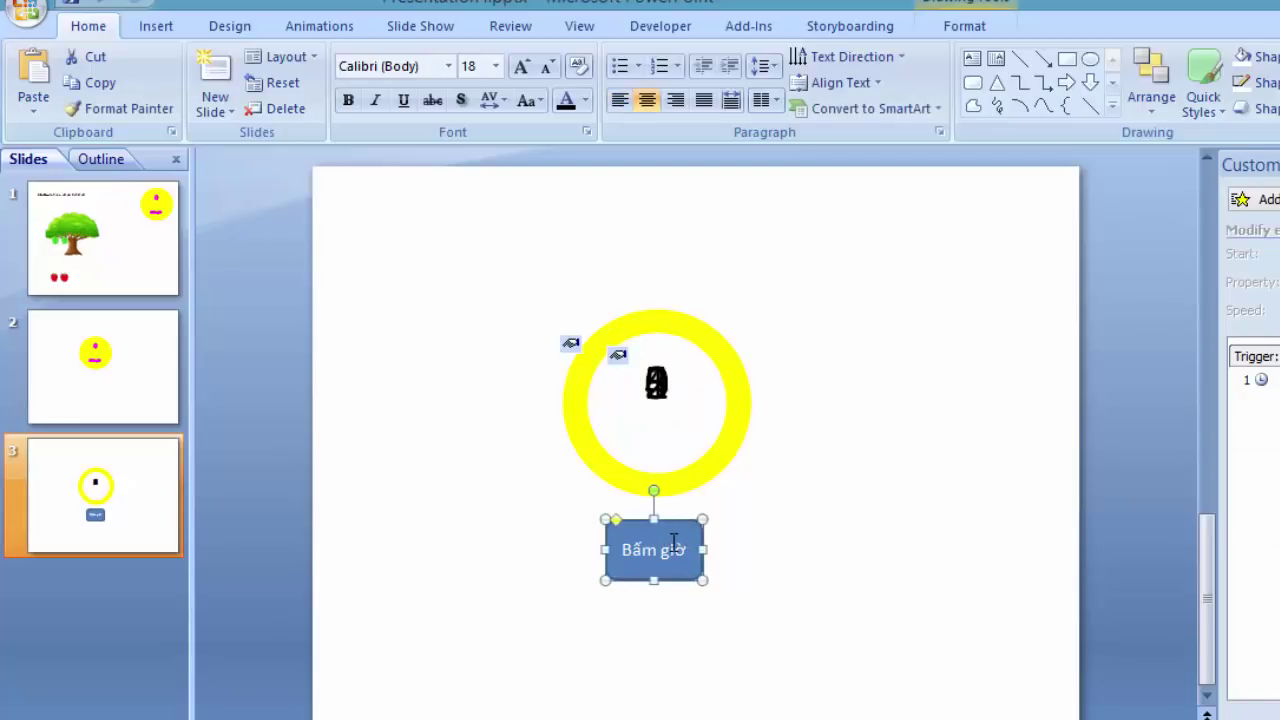
left_click_drag(680, 527, 678, 412)
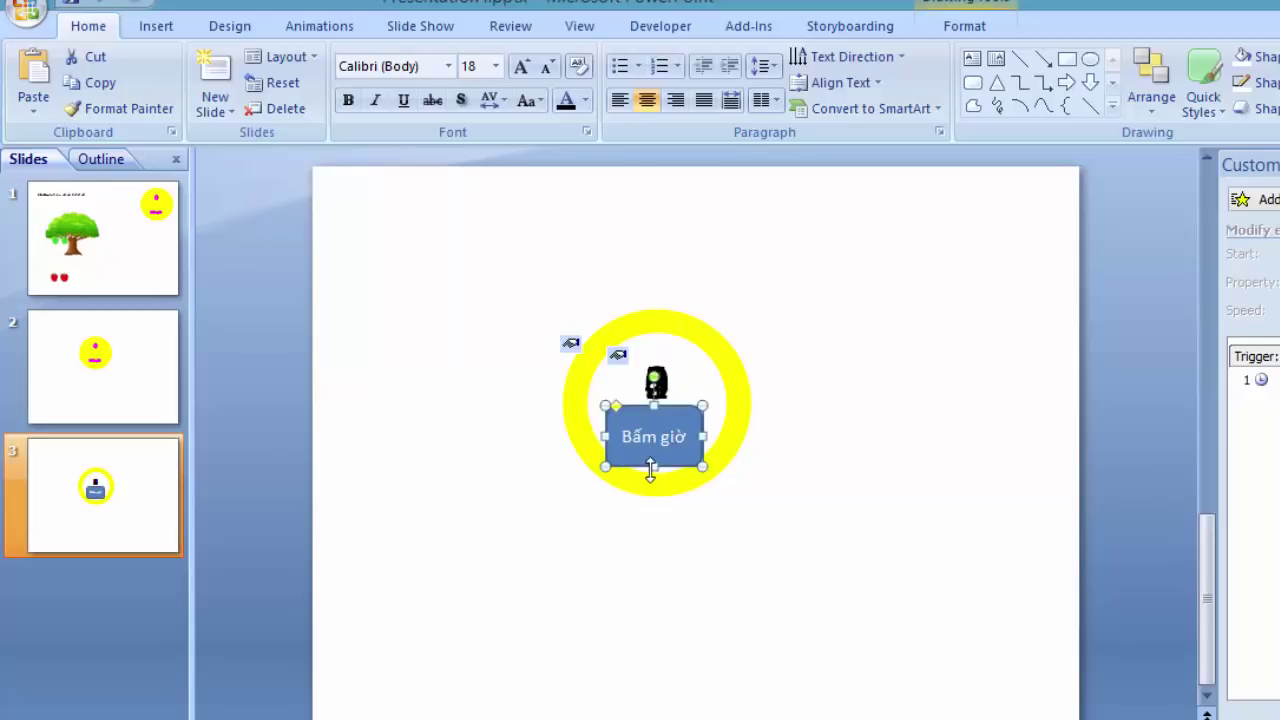
left_click_drag(654, 466, 654, 448)
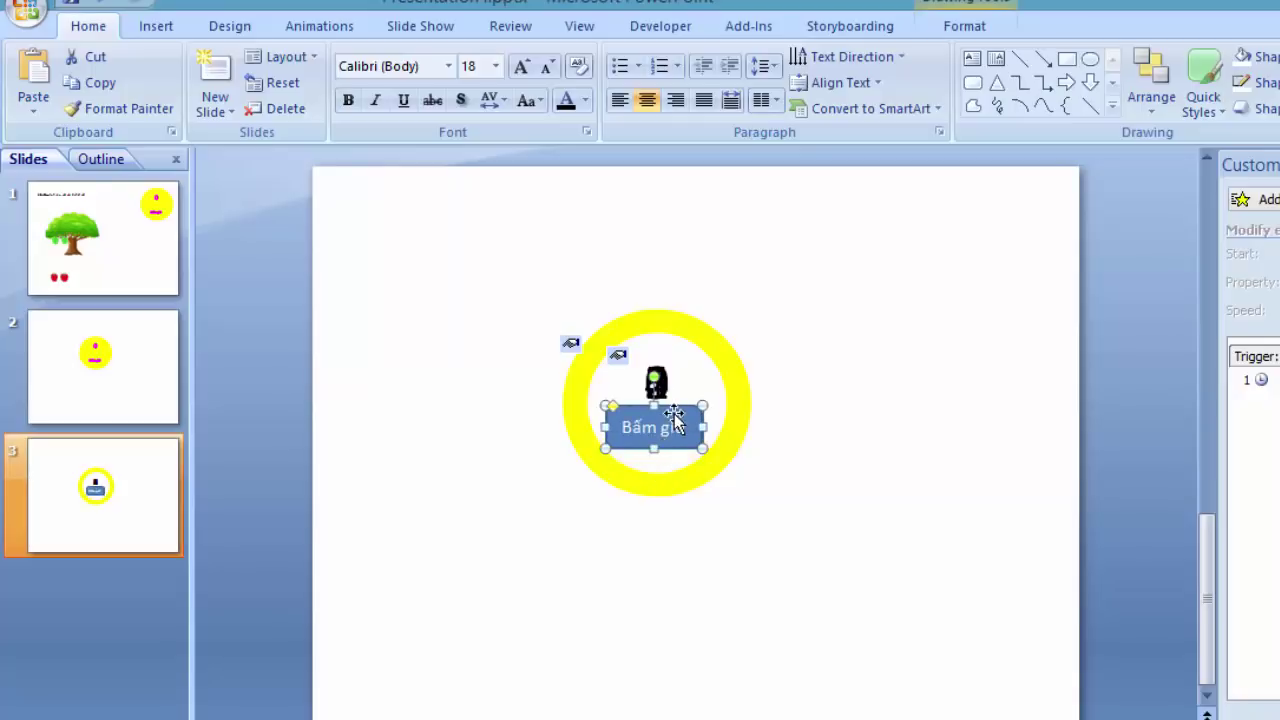
key("Down")
key("Down")
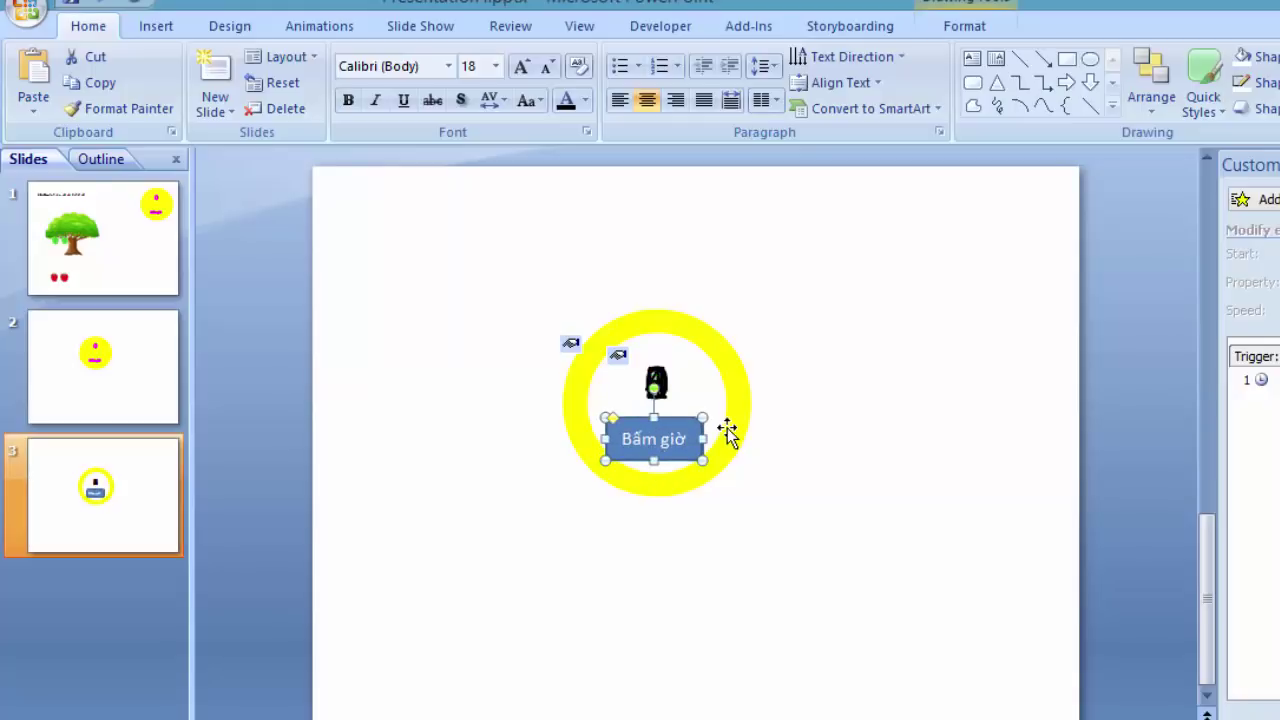
key("Right")
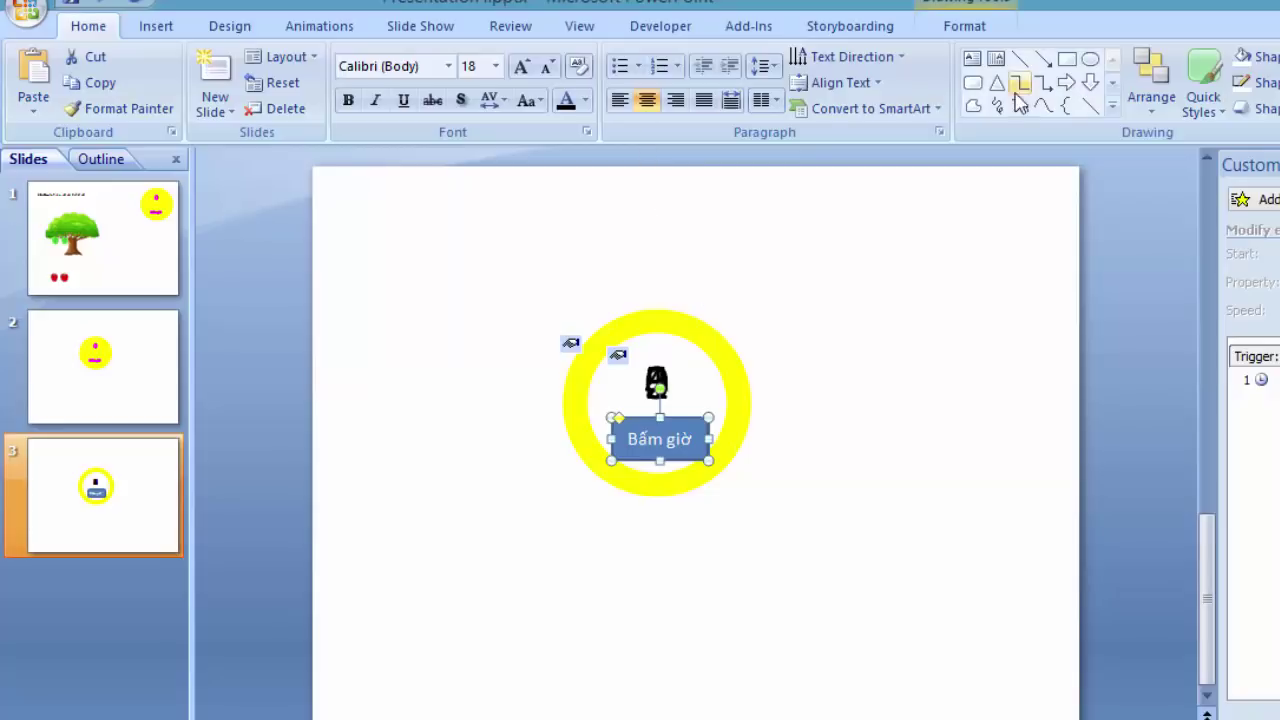
Step: Apply a red WordArt style to the Bấm giờ text with white fill and white outline
left_click(985, 26)
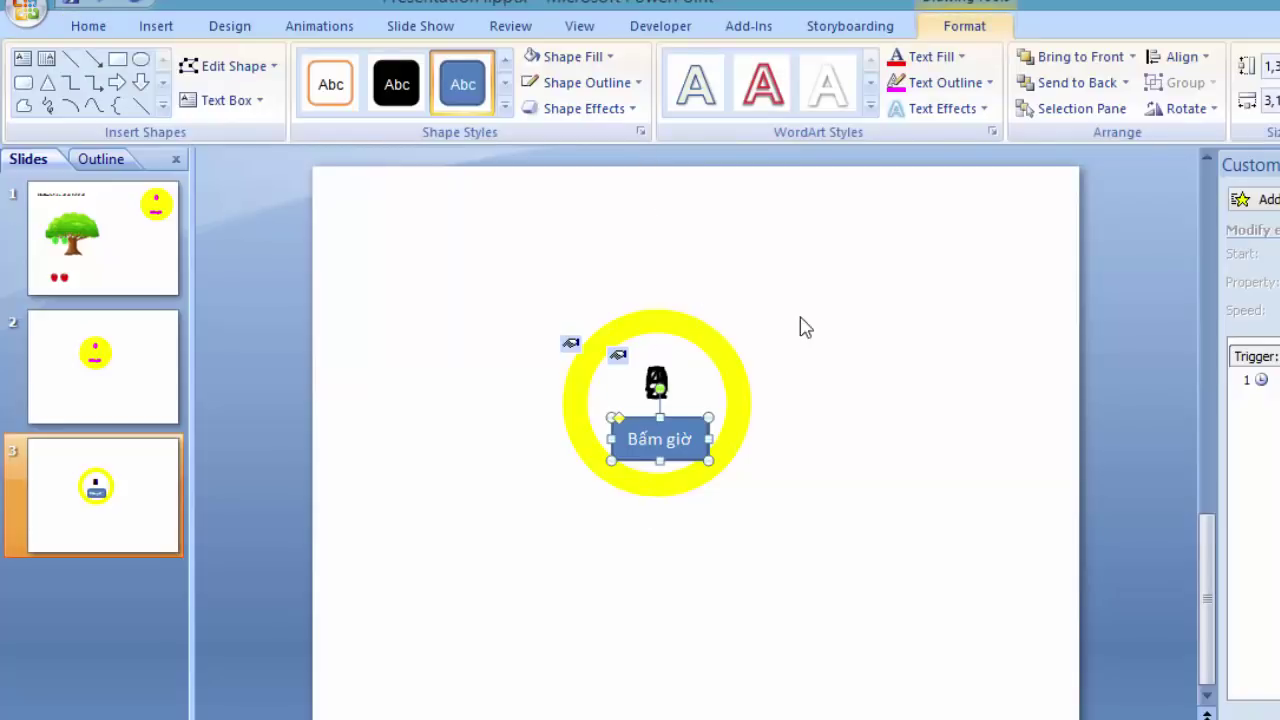
left_click(778, 98)
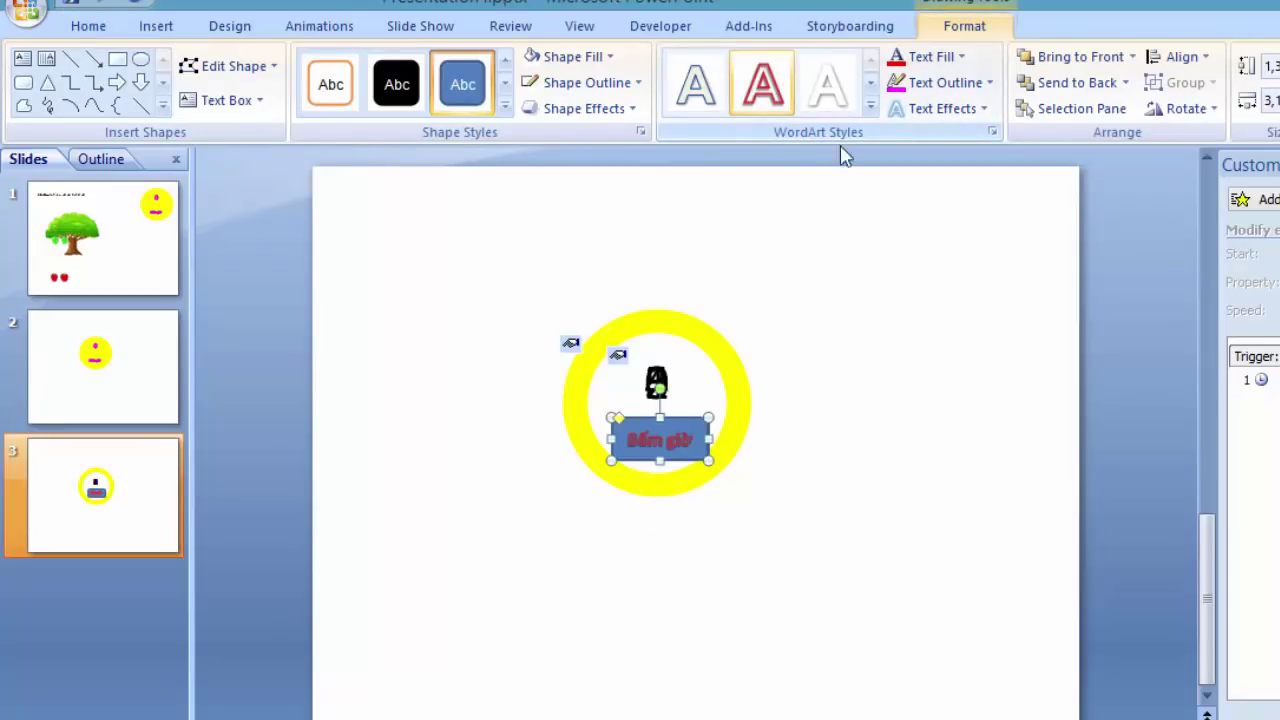
left_click(609, 58)
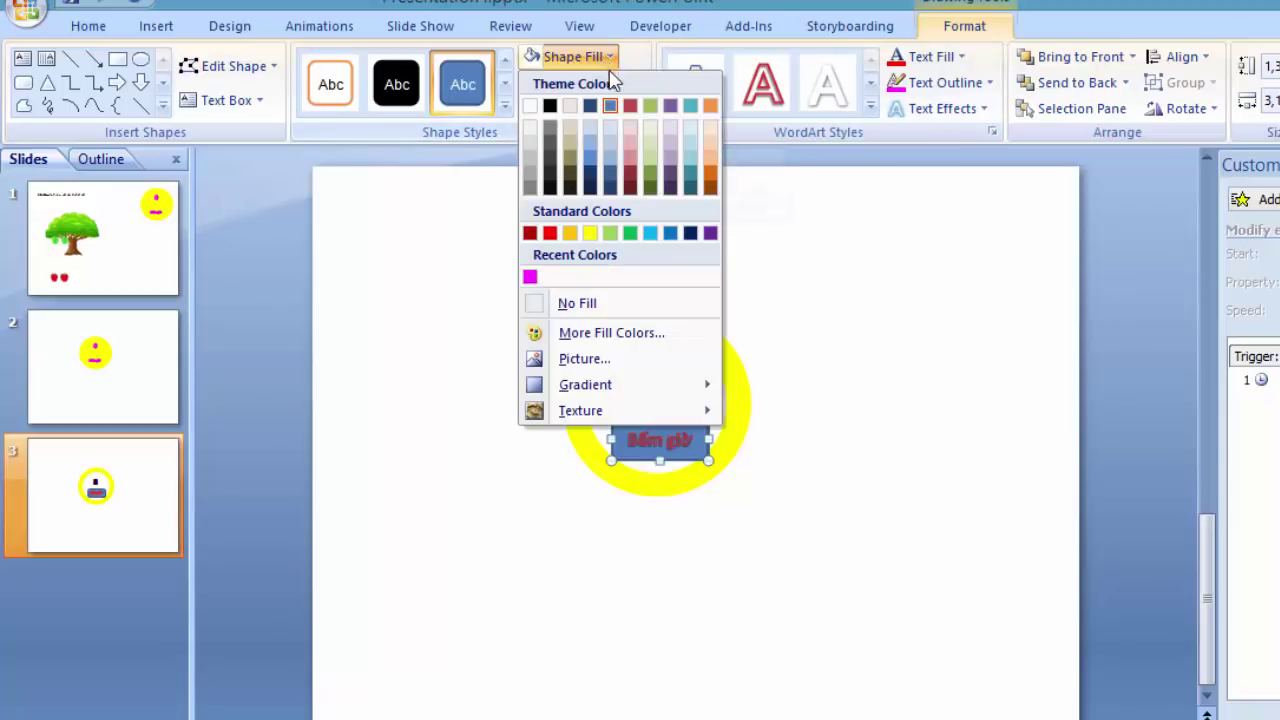
left_click(590, 234)
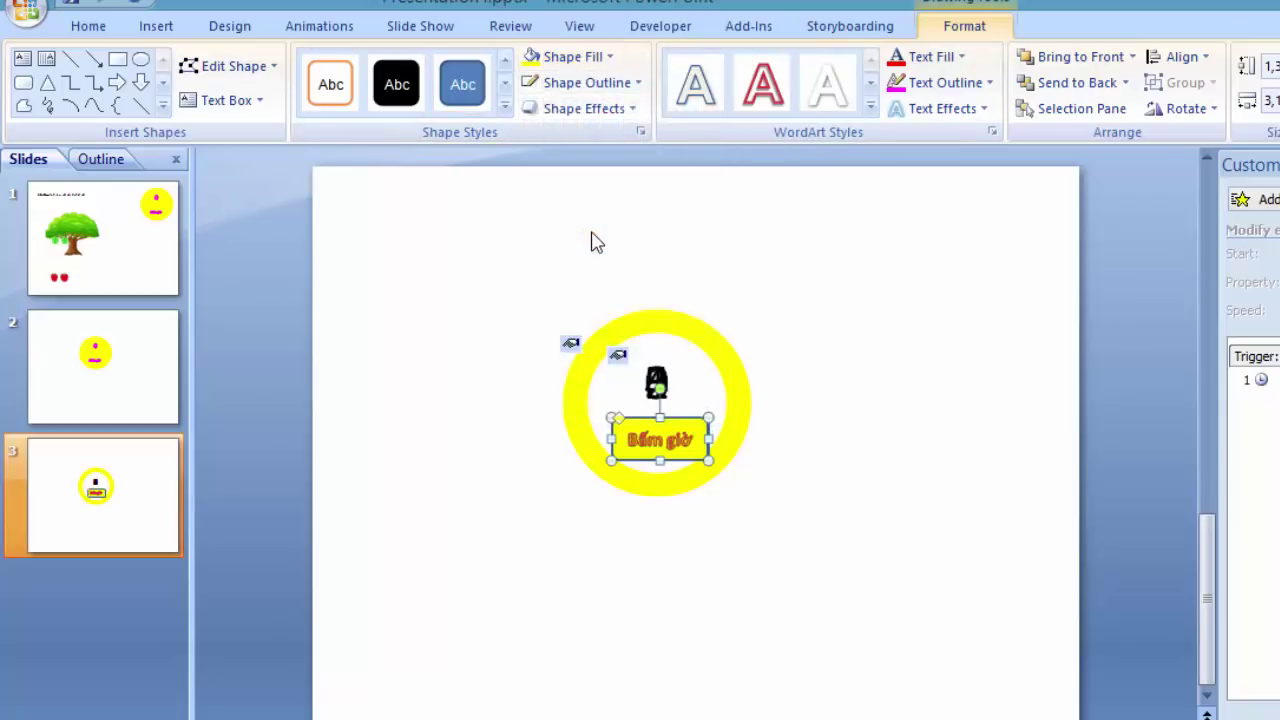
left_click(609, 57)
left_click(531, 106)
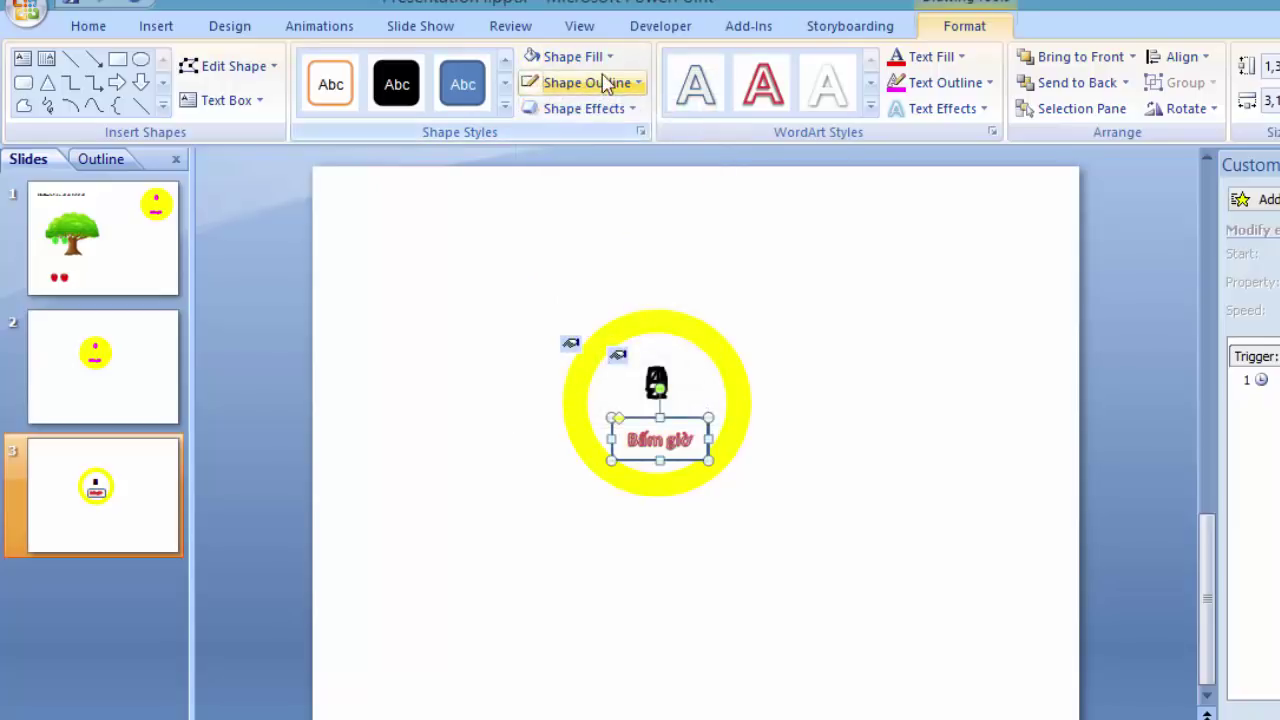
left_click(638, 86)
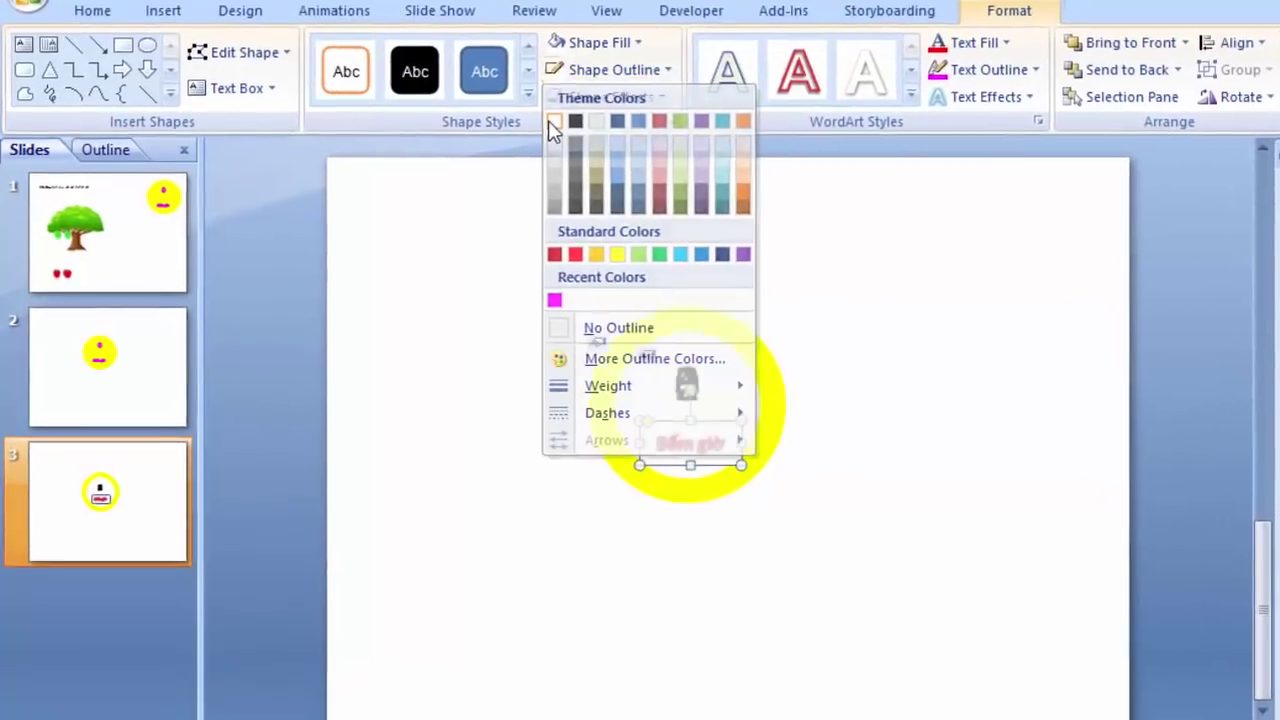
left_click(855, 280)
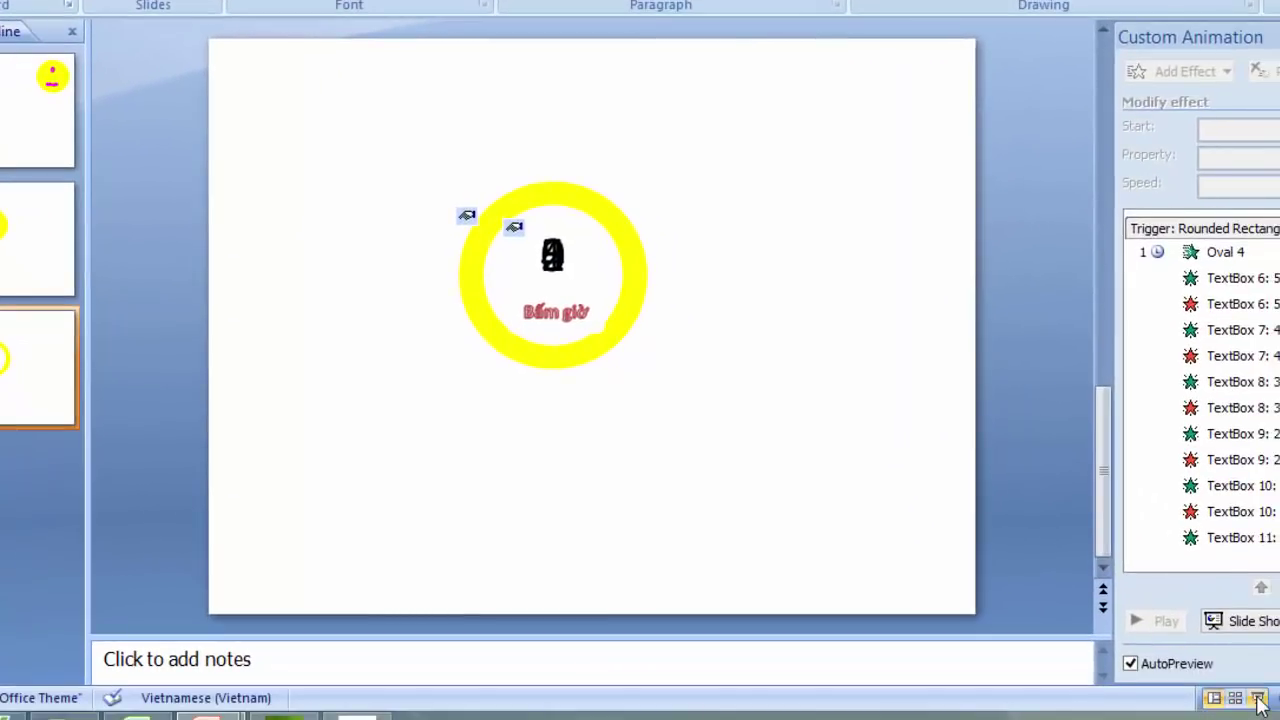
left_click(1259, 699)
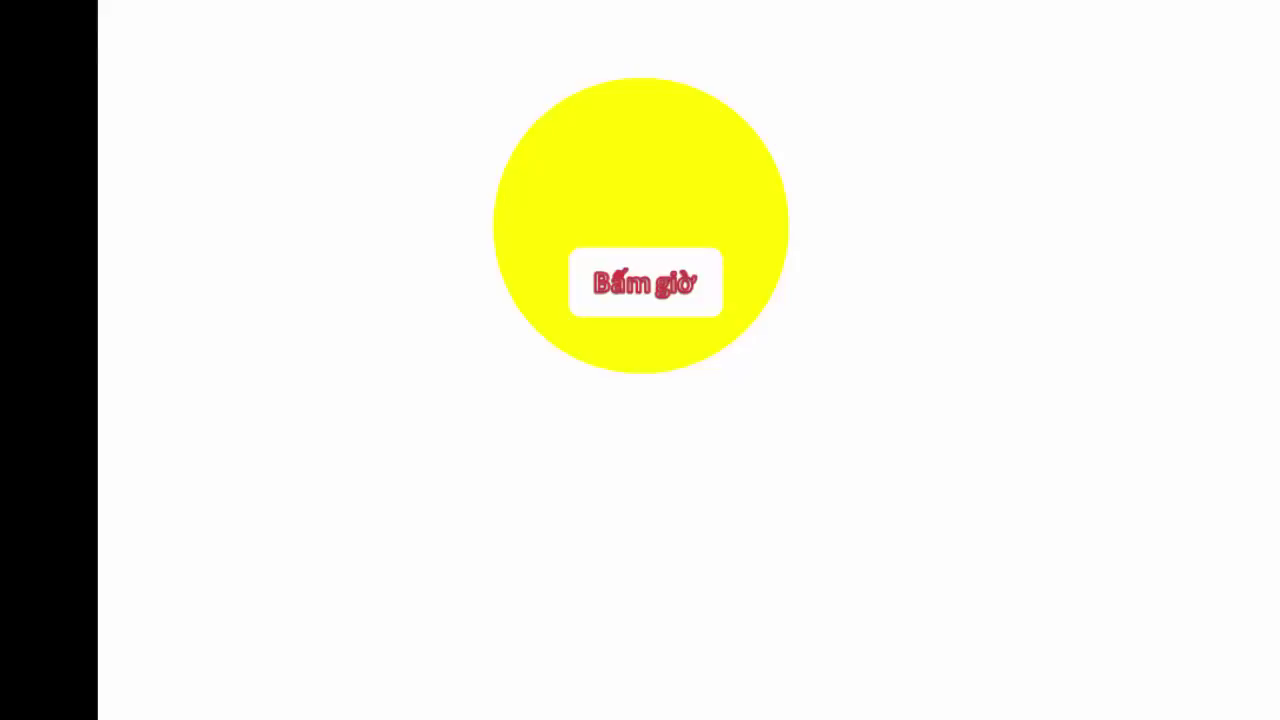
left_click(631, 292)
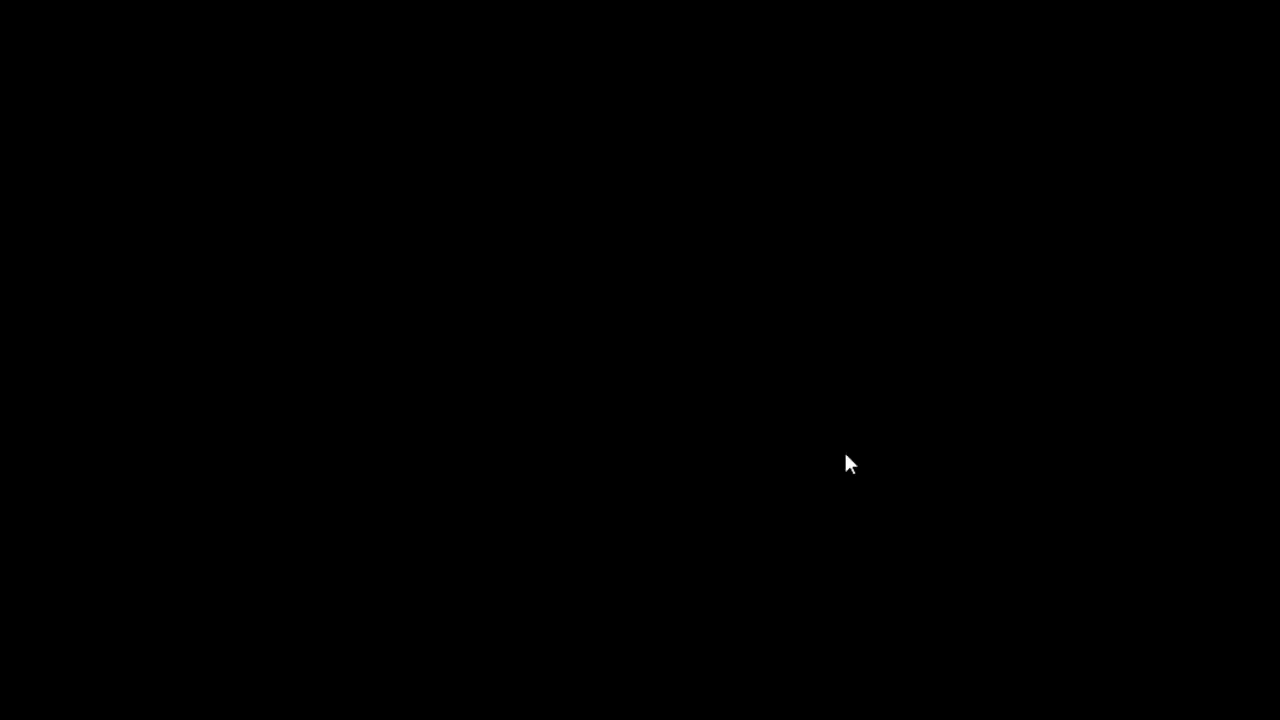
left_click(844, 452)
left_click(865, 298)
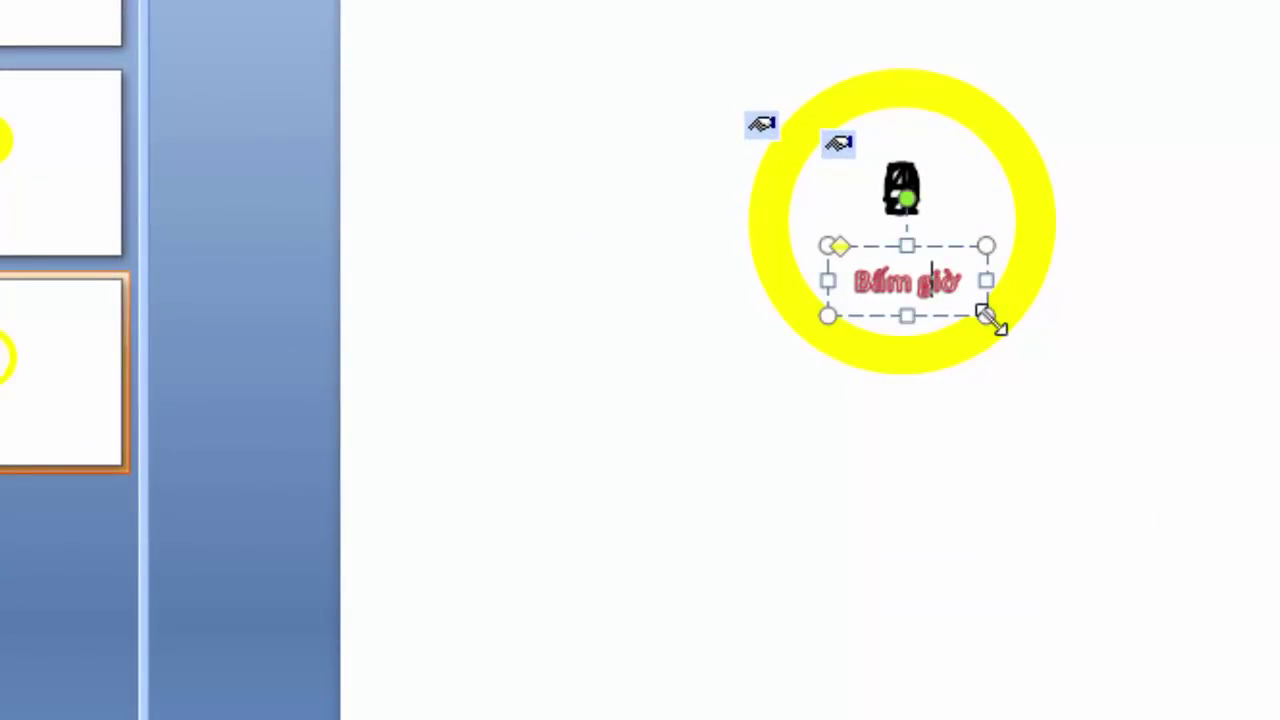
Step: Drag the Bấm giờ text box's sizing handle to fit it inside the yellow ring
left_click_drag(990, 316, 767, 405)
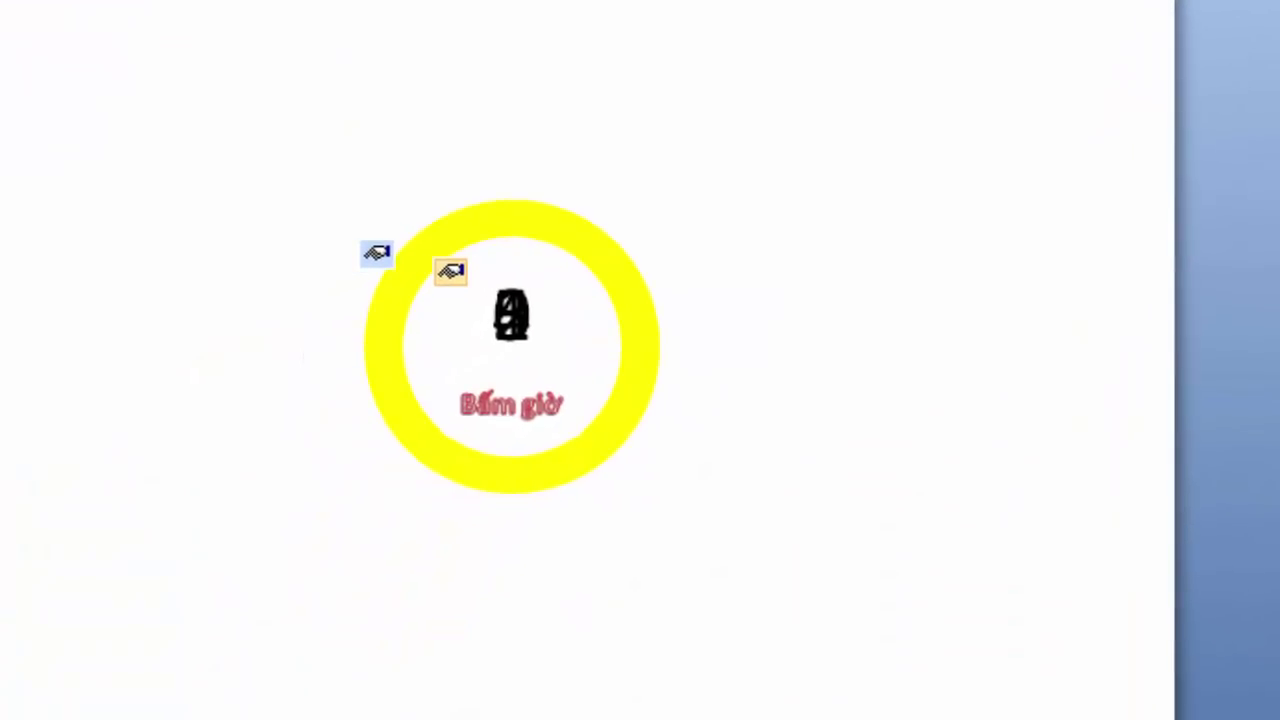
Step: Add a Fade exit effect to the 0 box and drag it to the end of the trigger list
left_click(530, 315)
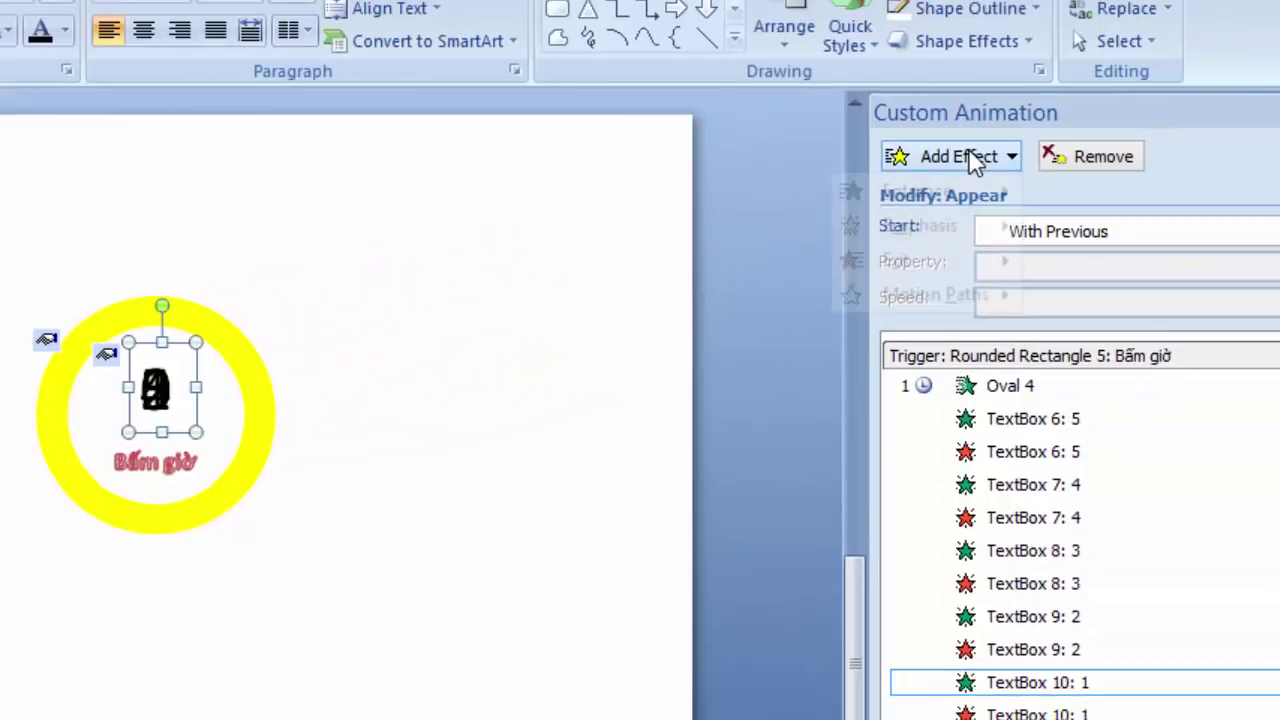
left_click(968, 155)
mouse_move(896, 260)
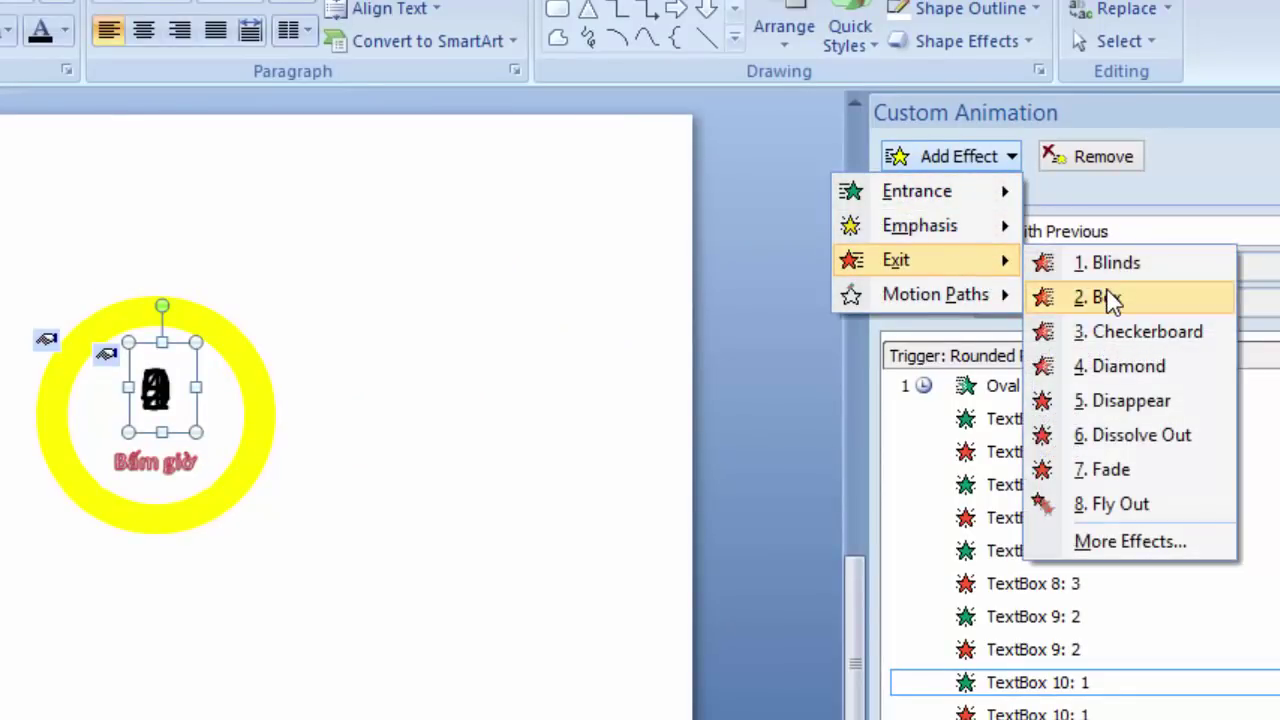
left_click(1110, 469)
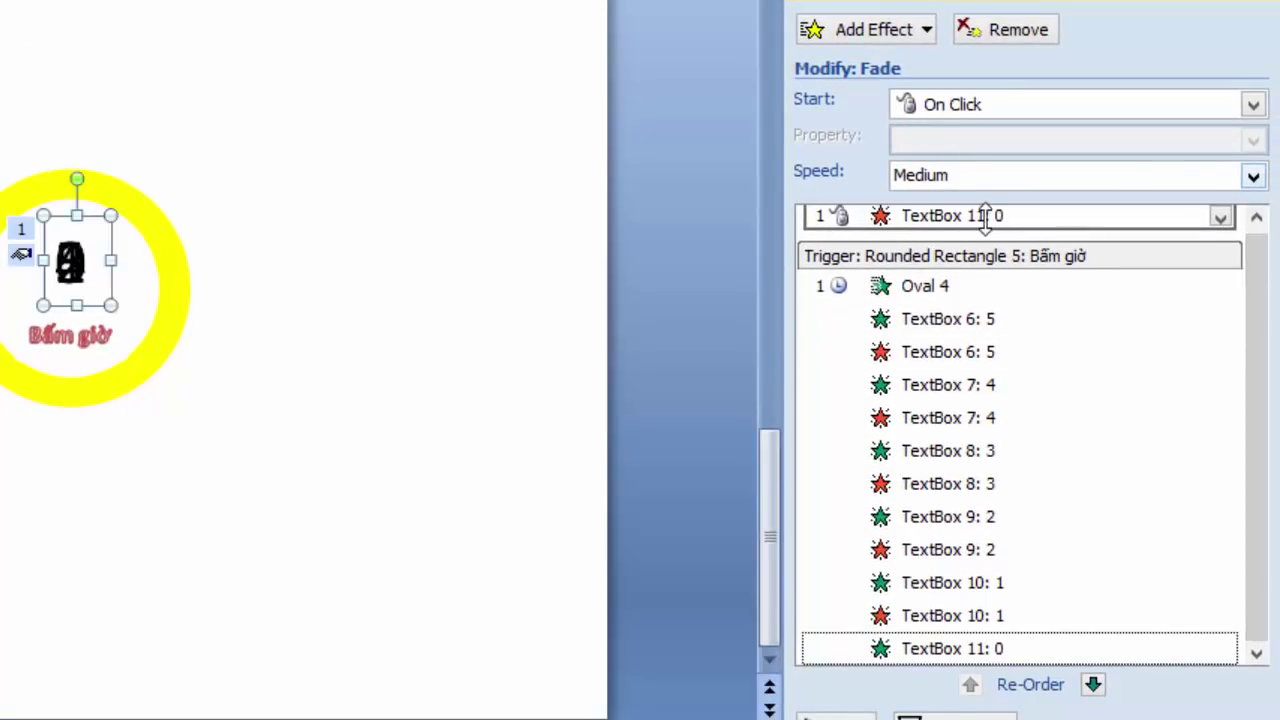
left_click_drag(986, 216, 1020, 650)
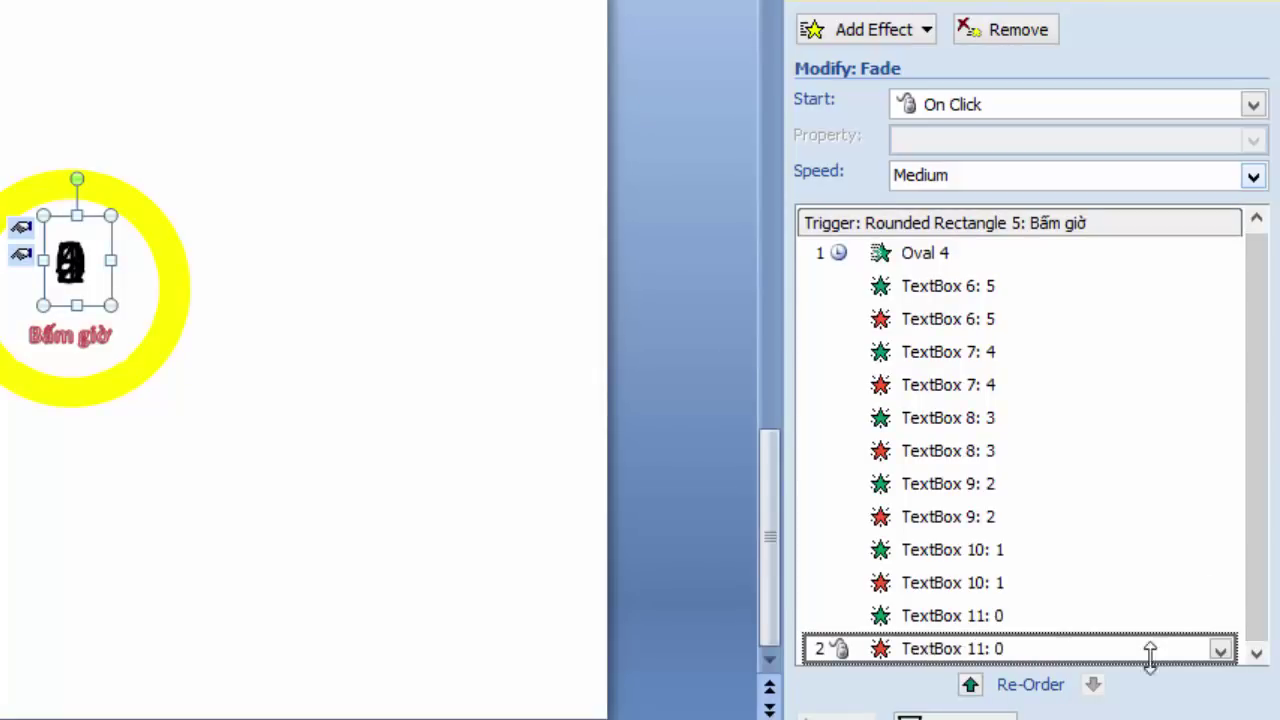
Step: Set the 0's Fade exit to start With Previous, leaving its appear timing unchanged
left_click(1221, 651)
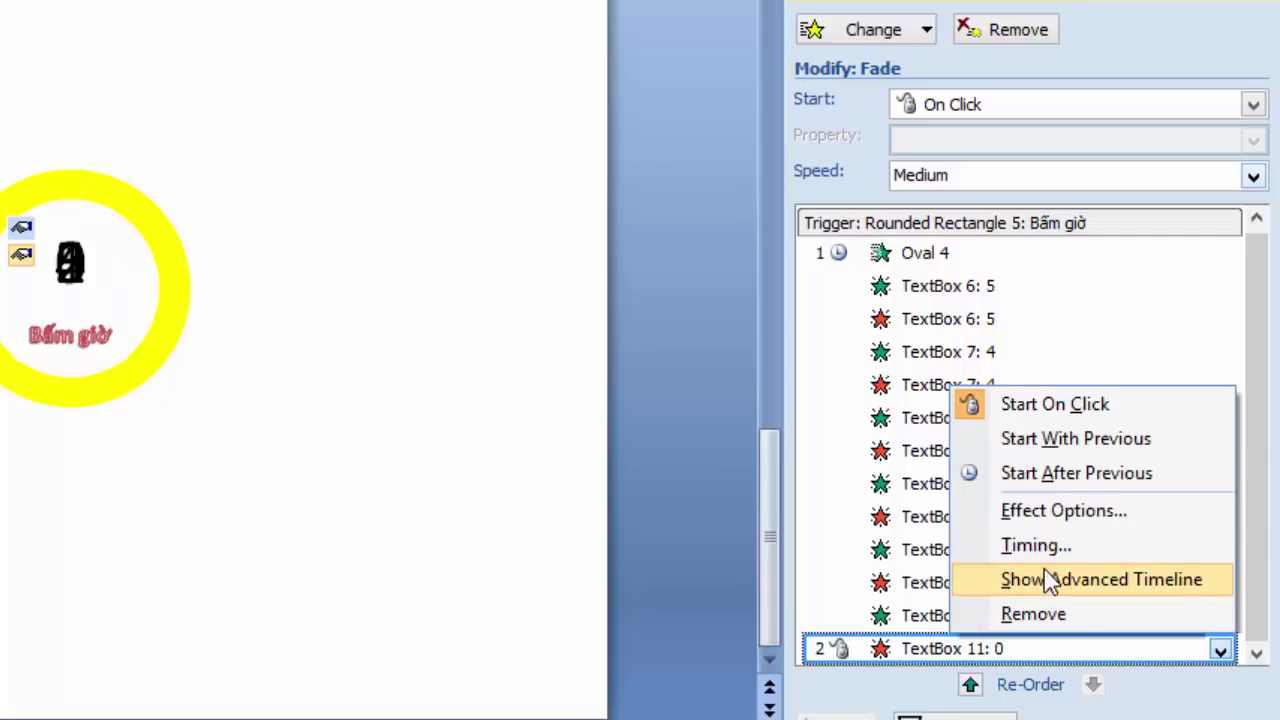
left_click(1055, 440)
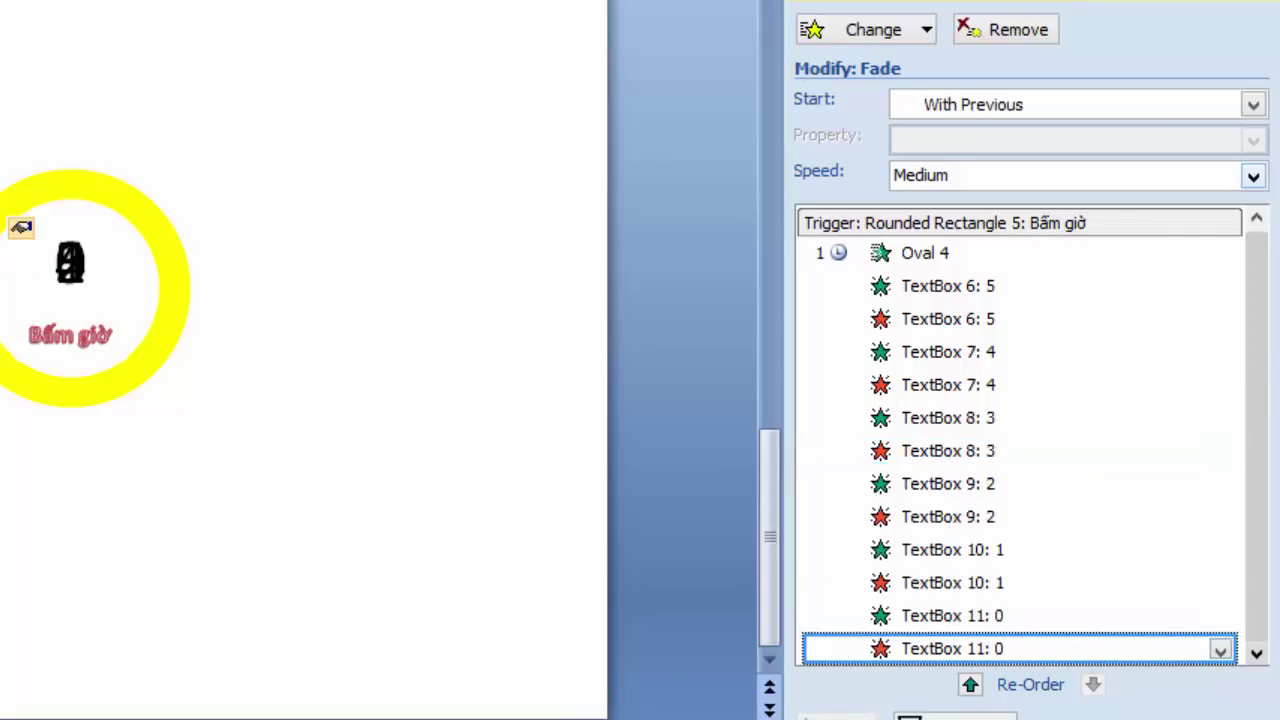
left_click(945, 615)
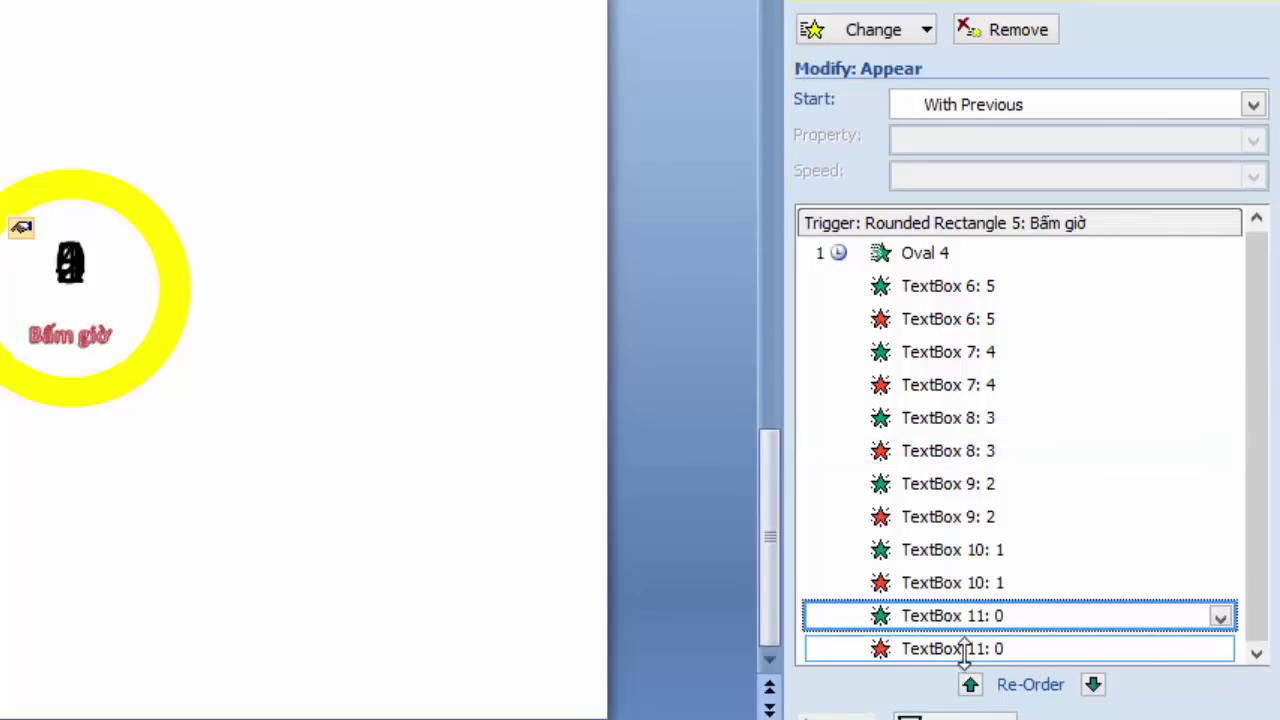
left_click(963, 648)
left_click(1150, 614)
left_click(1221, 616)
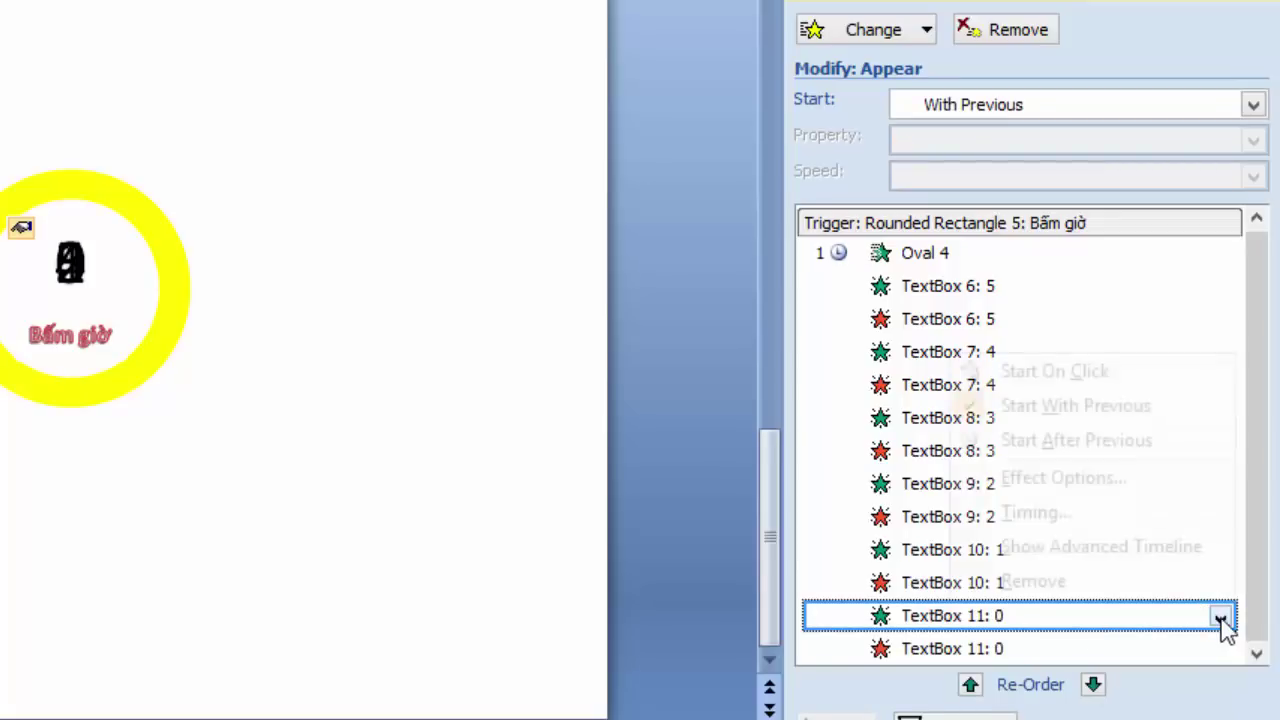
left_click(1050, 513)
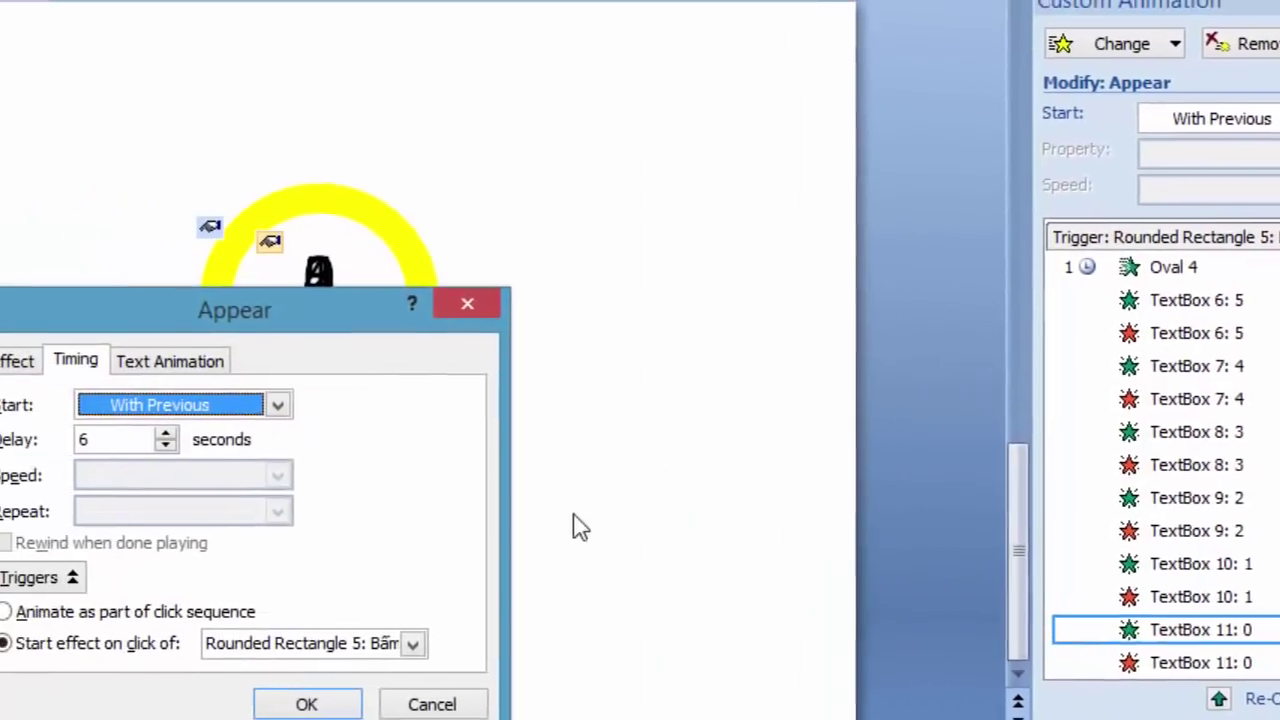
key("Return")
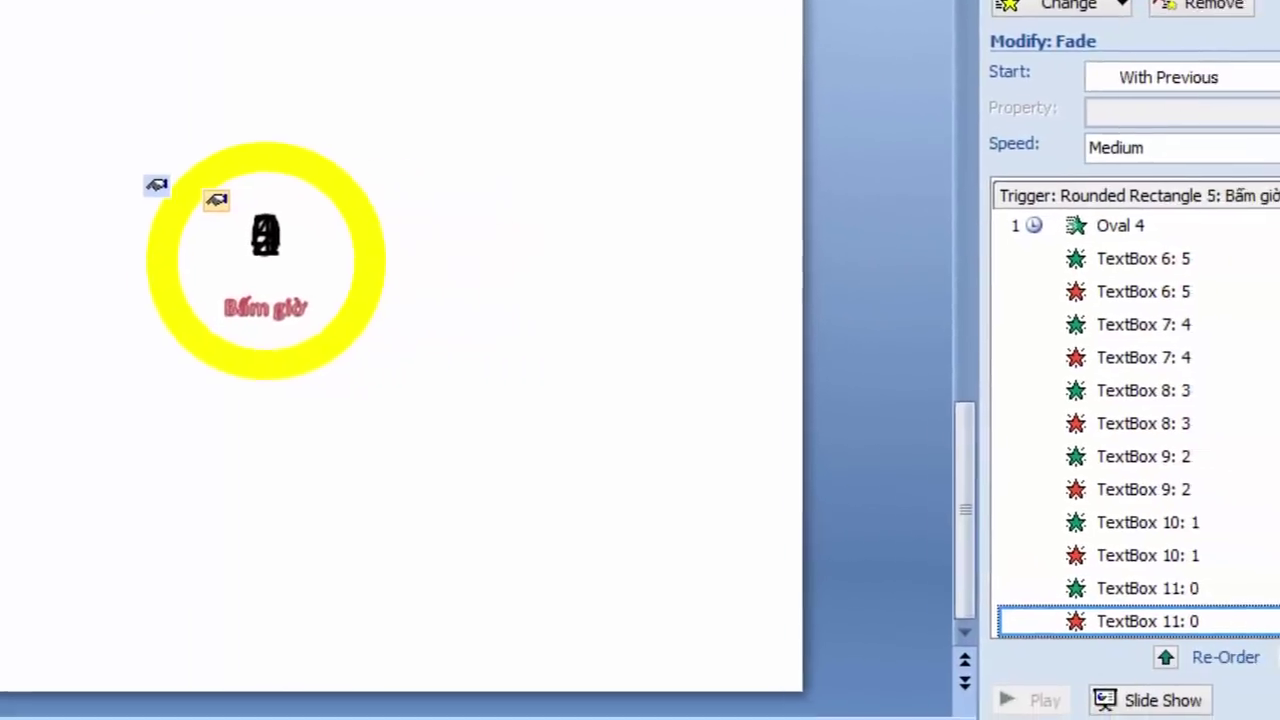
Step: Give the 0's fade-out a 7-second delay
left_click(1221, 590)
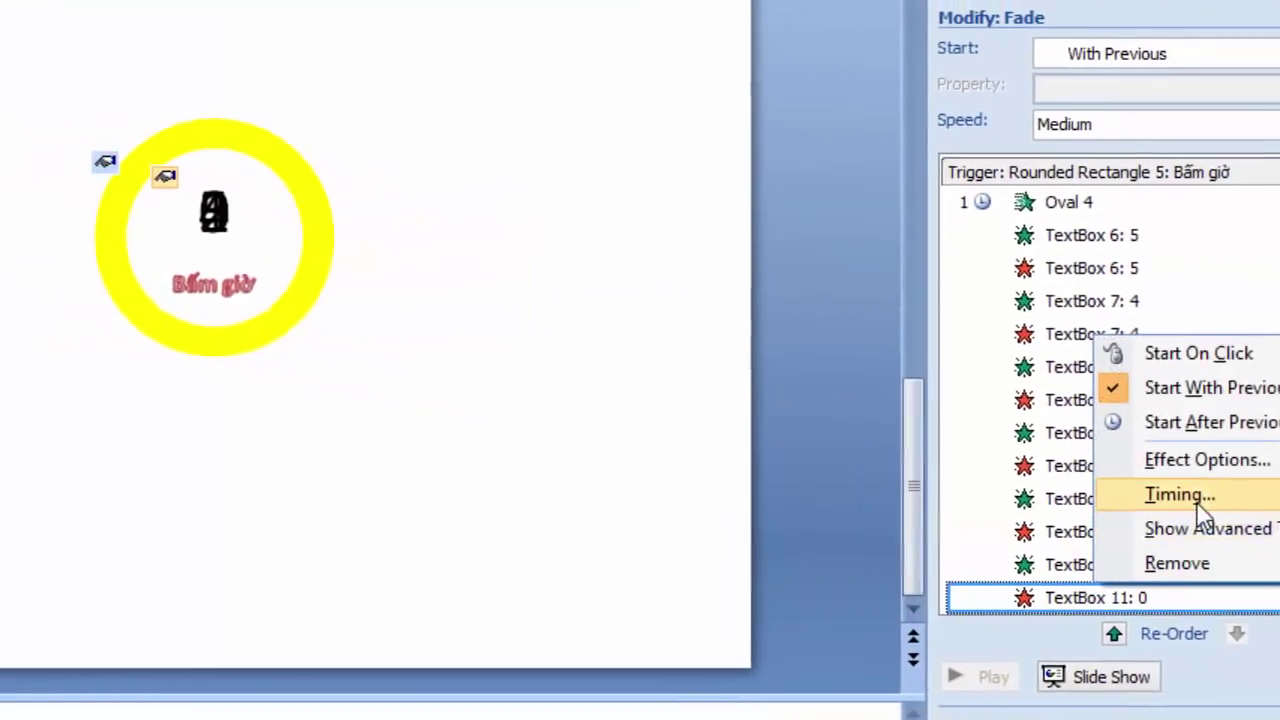
left_click(1045, 485)
left_click(294, 400)
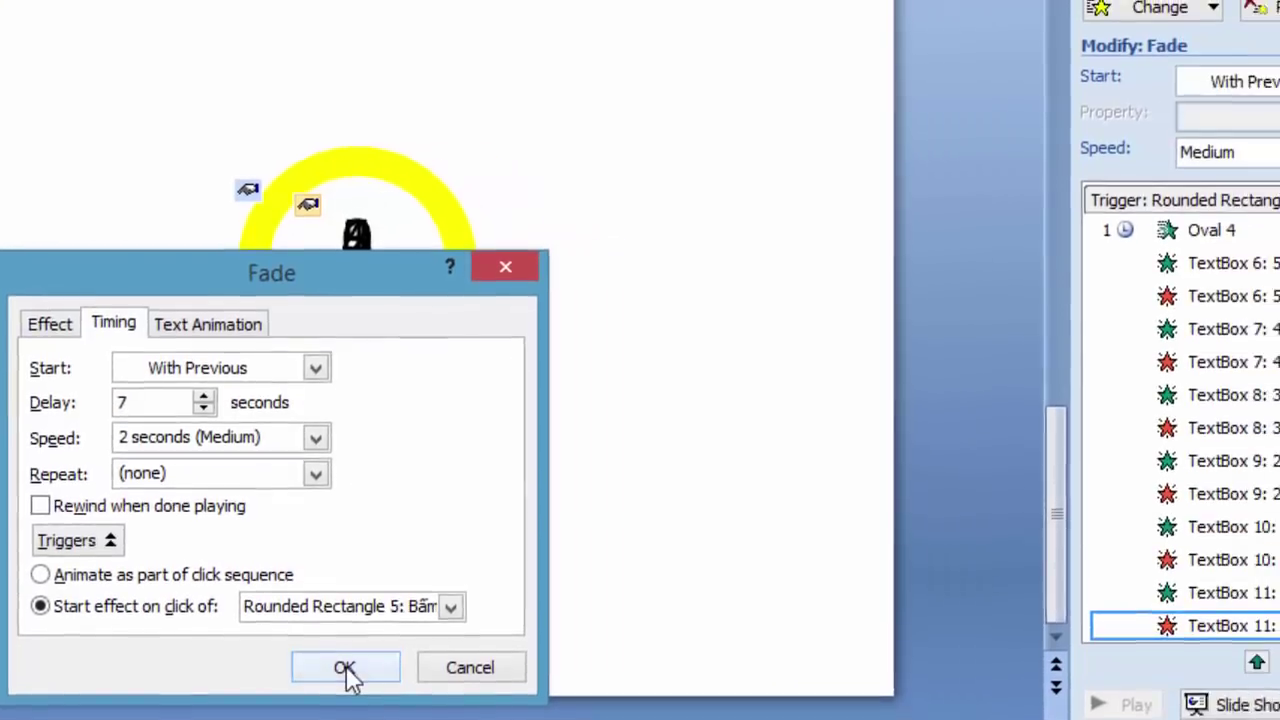
left_click(490, 662)
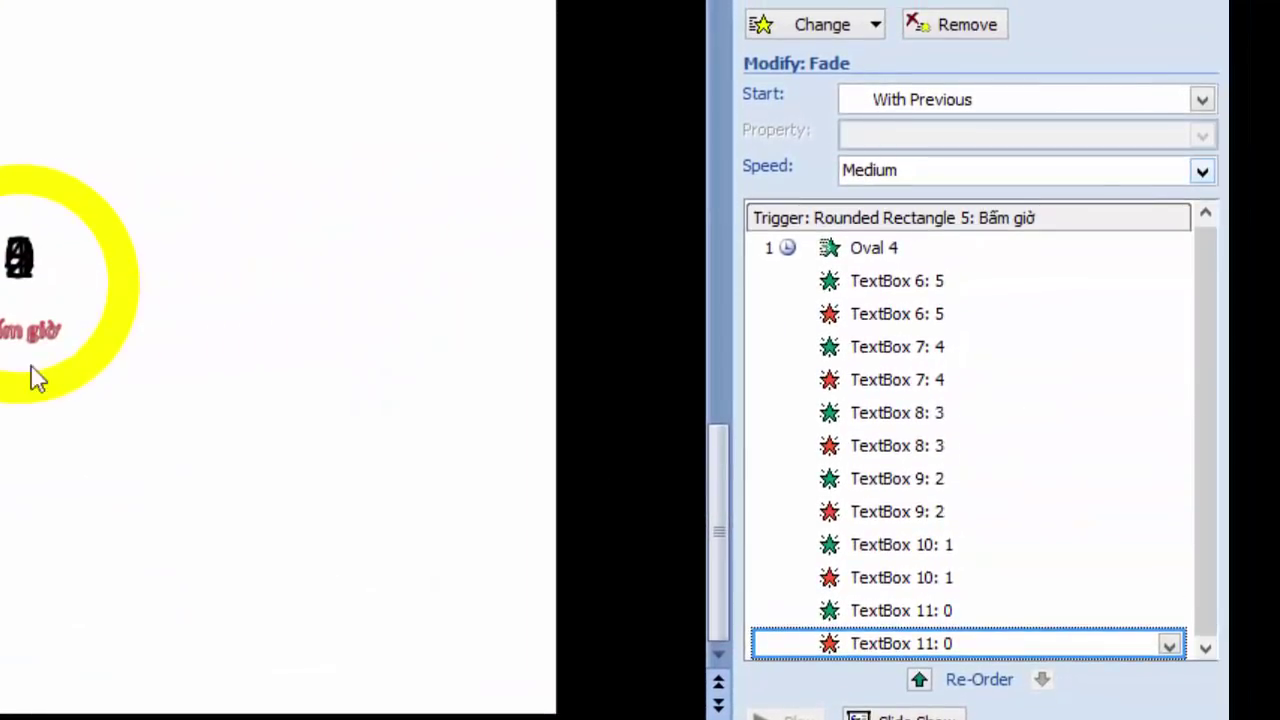
left_click(32, 340)
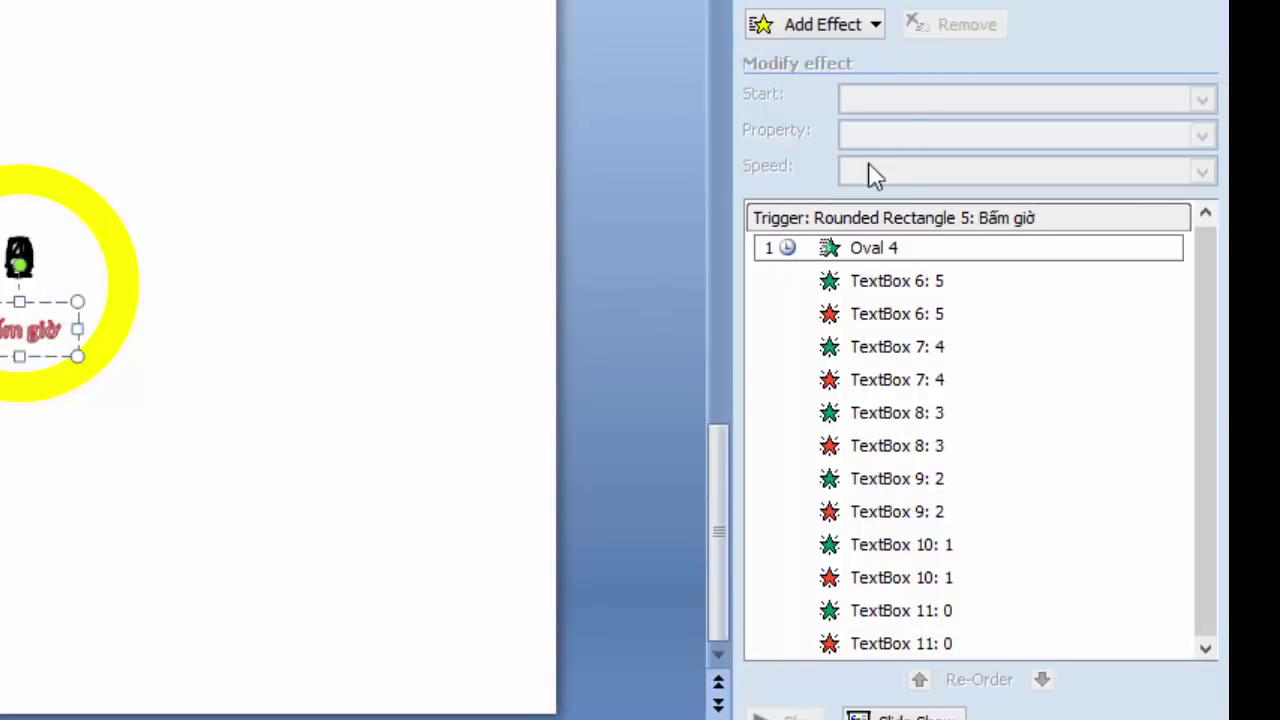
Step: Add an Appear entrance to the Bấm giờ button at the end of the trigger group, With Previous
left_click(874, 27)
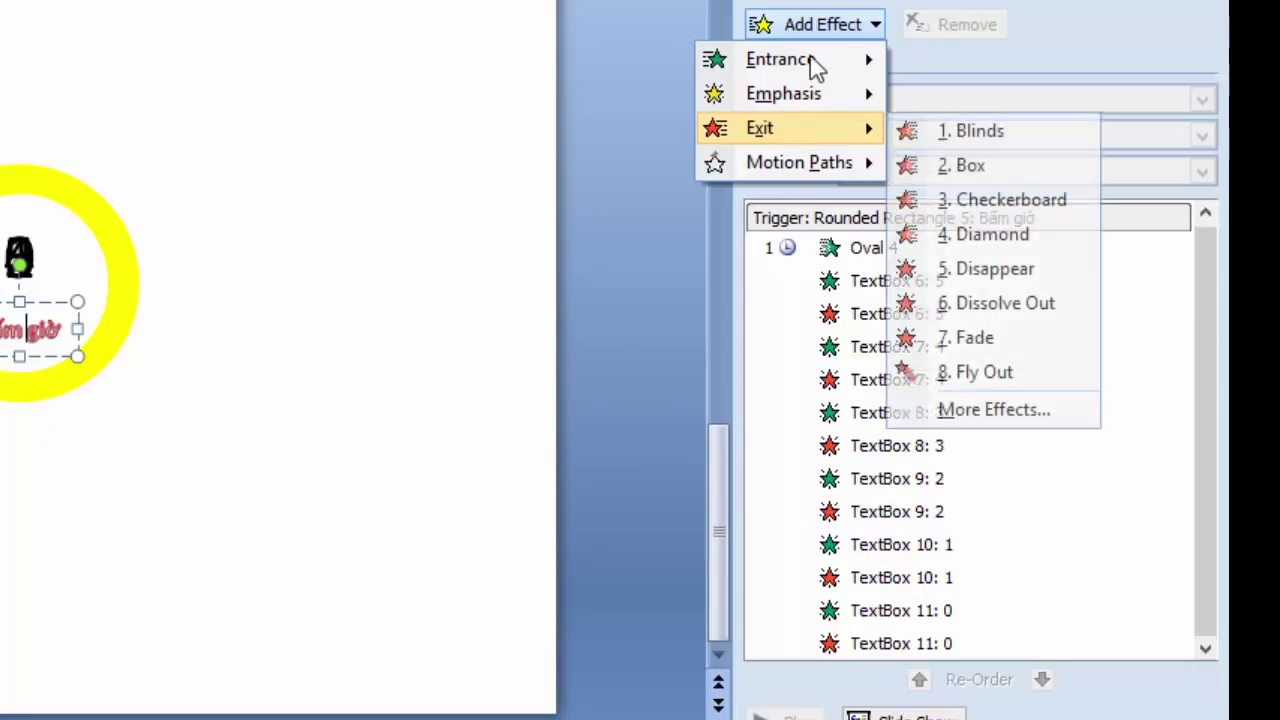
mouse_move(780, 59)
left_click(960, 59)
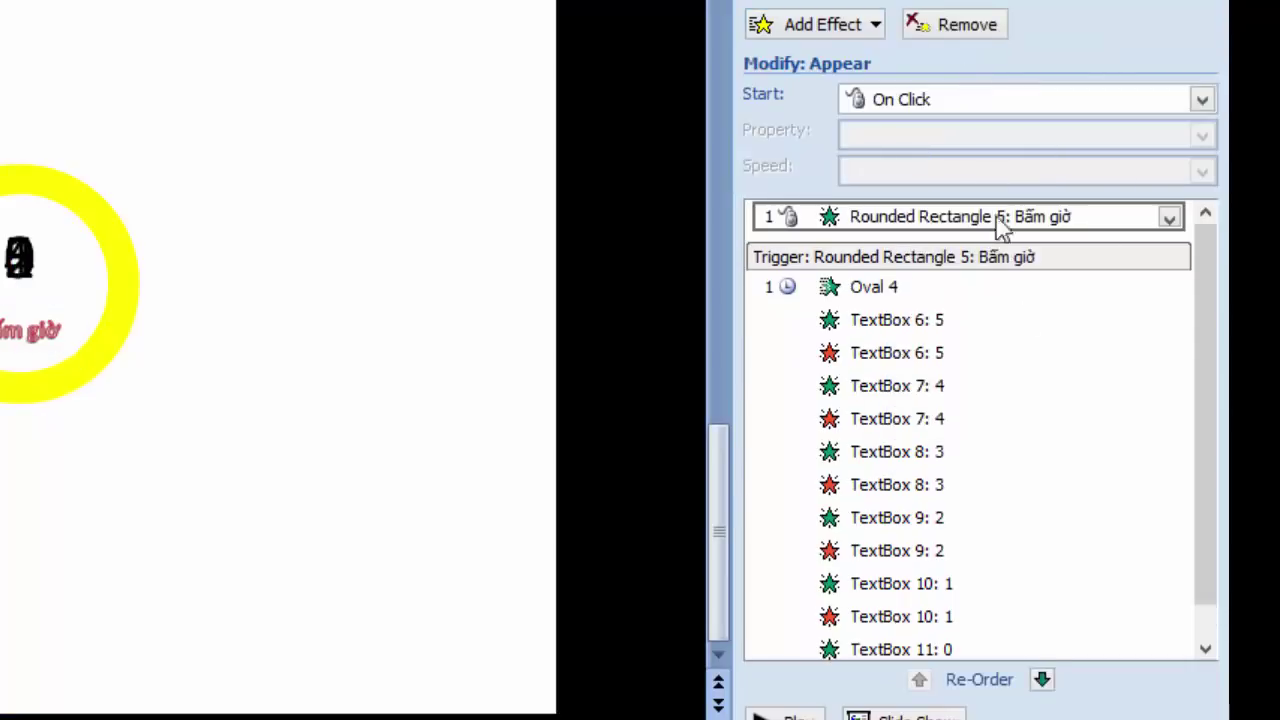
mouse_move(1043, 224)
left_mouse_down()
mouse_move(1041, 662)
mouse_move(1201, 538)
left_mouse_up()
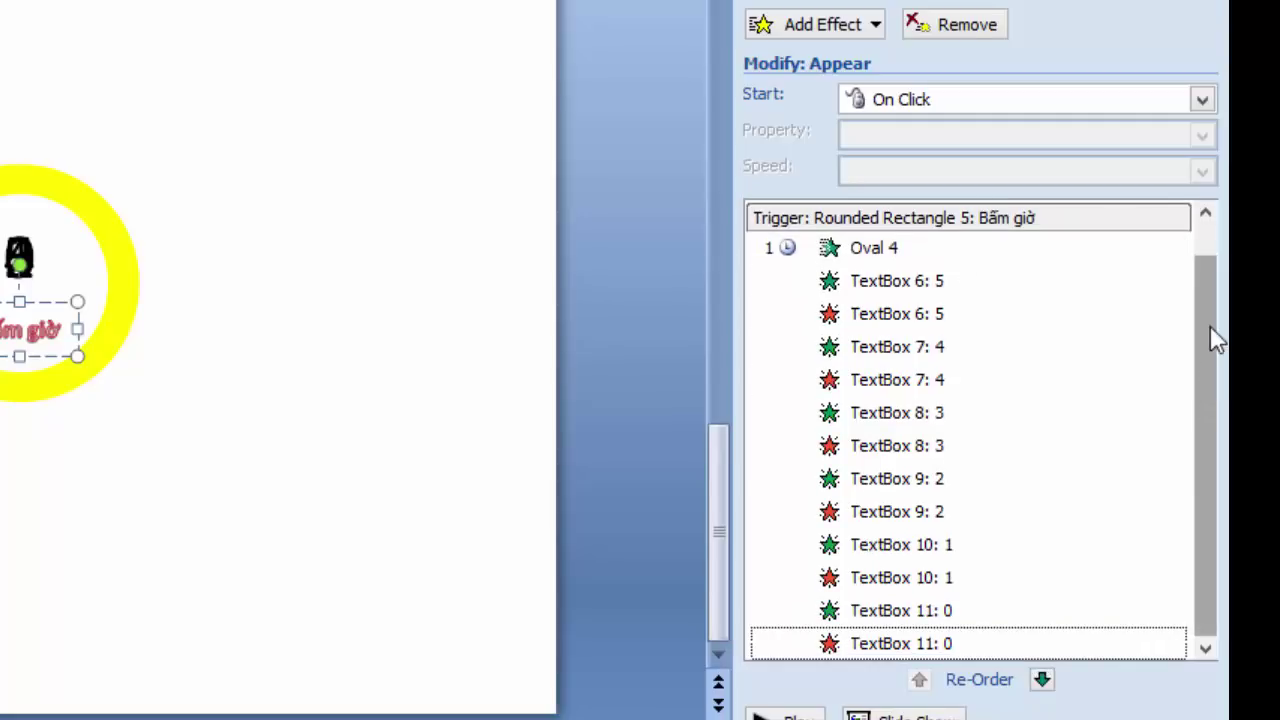
mouse_move(1201, 445)
left_mouse_down()
mouse_move(1034, 260)
mouse_move(984, 656)
left_mouse_up()
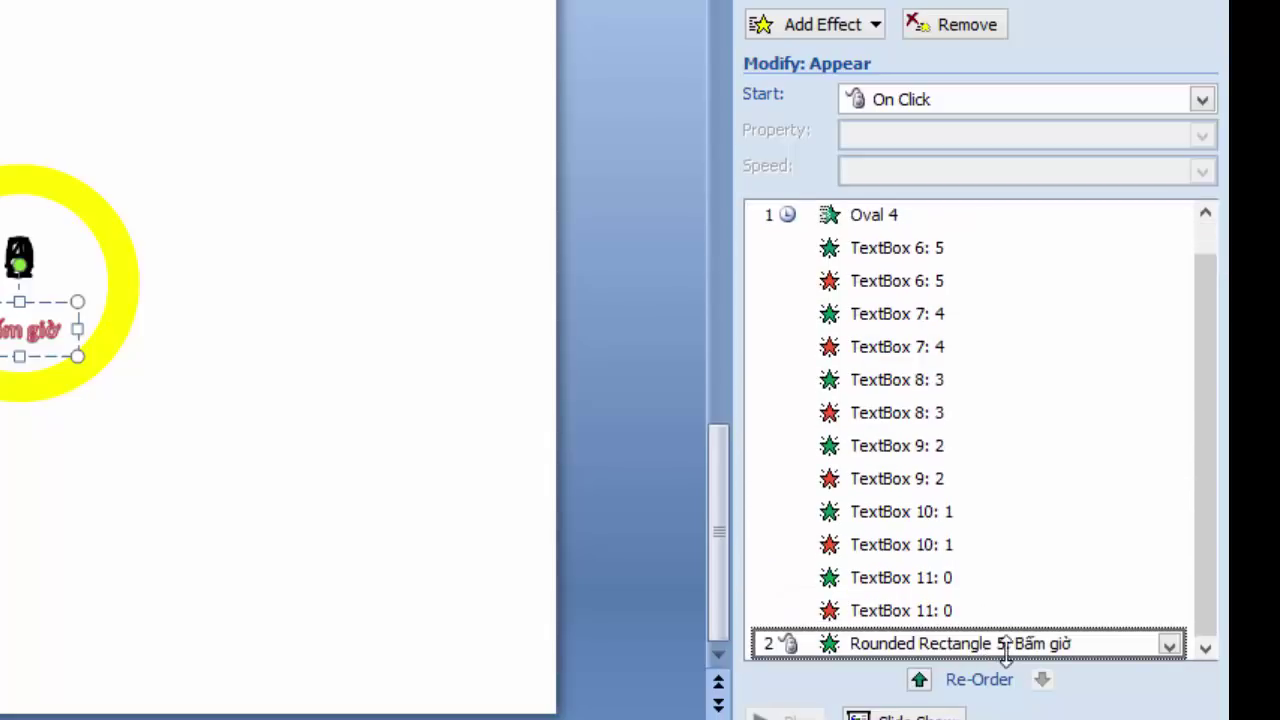
left_click(1169, 646)
left_click(1000, 432)
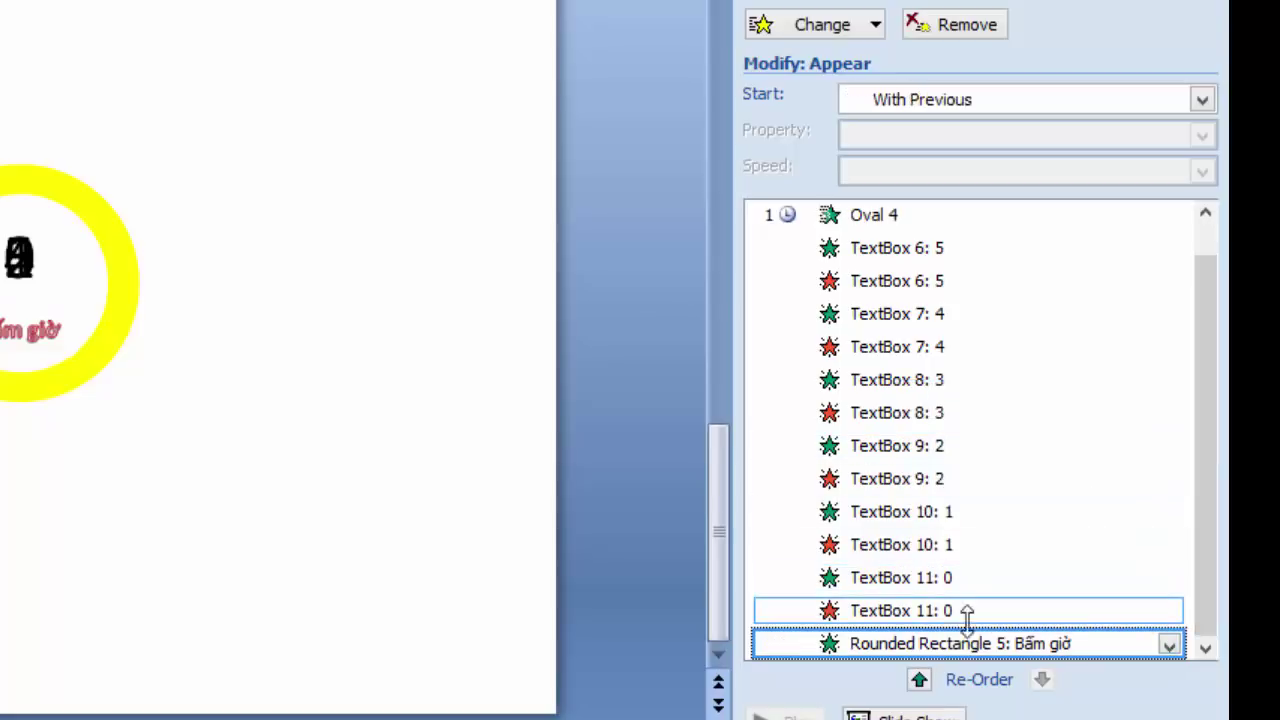
Step: Check the timing settings of the 0 box's Fade exit
left_click(934, 607)
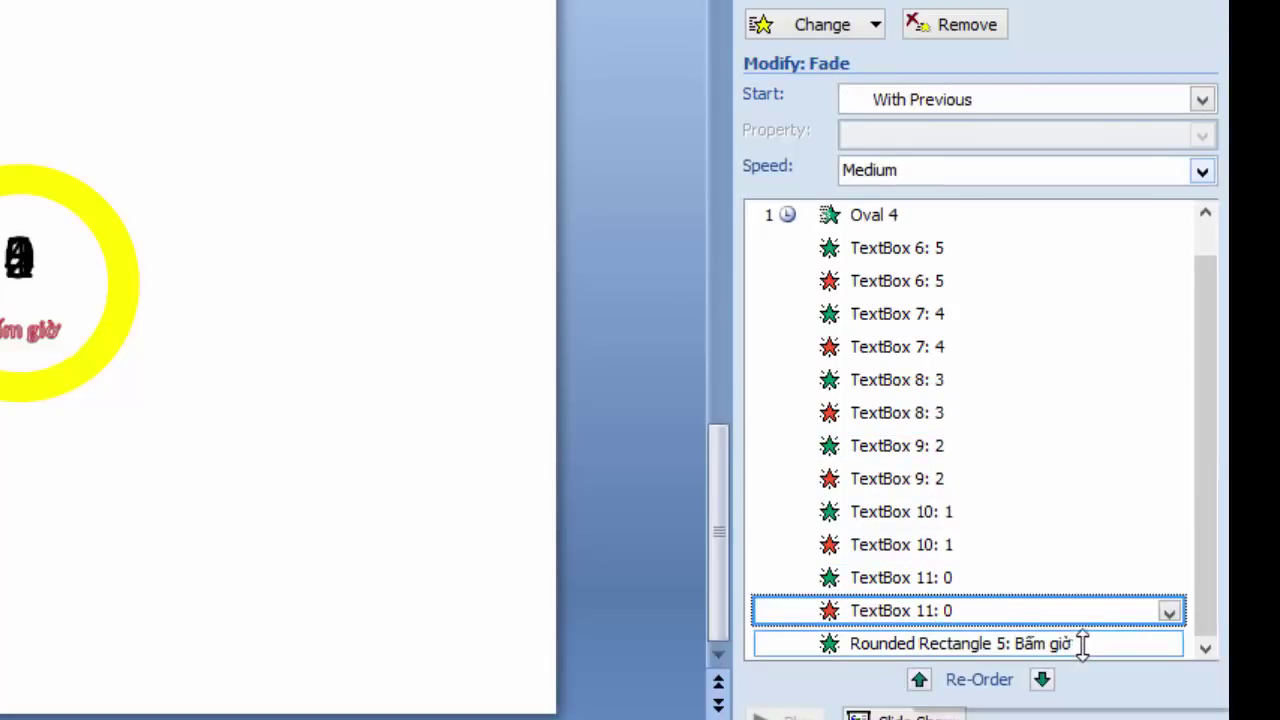
left_click(1086, 645)
left_click(1172, 646)
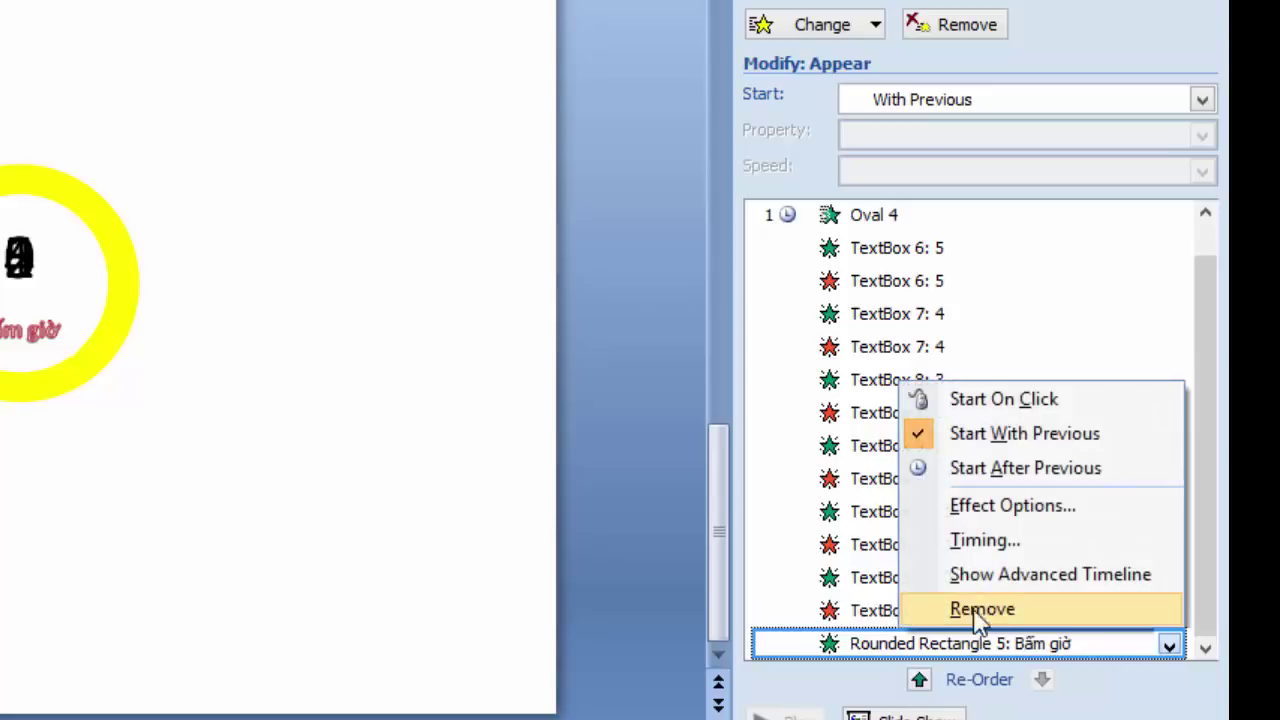
left_click(870, 610)
left_click(1169, 611)
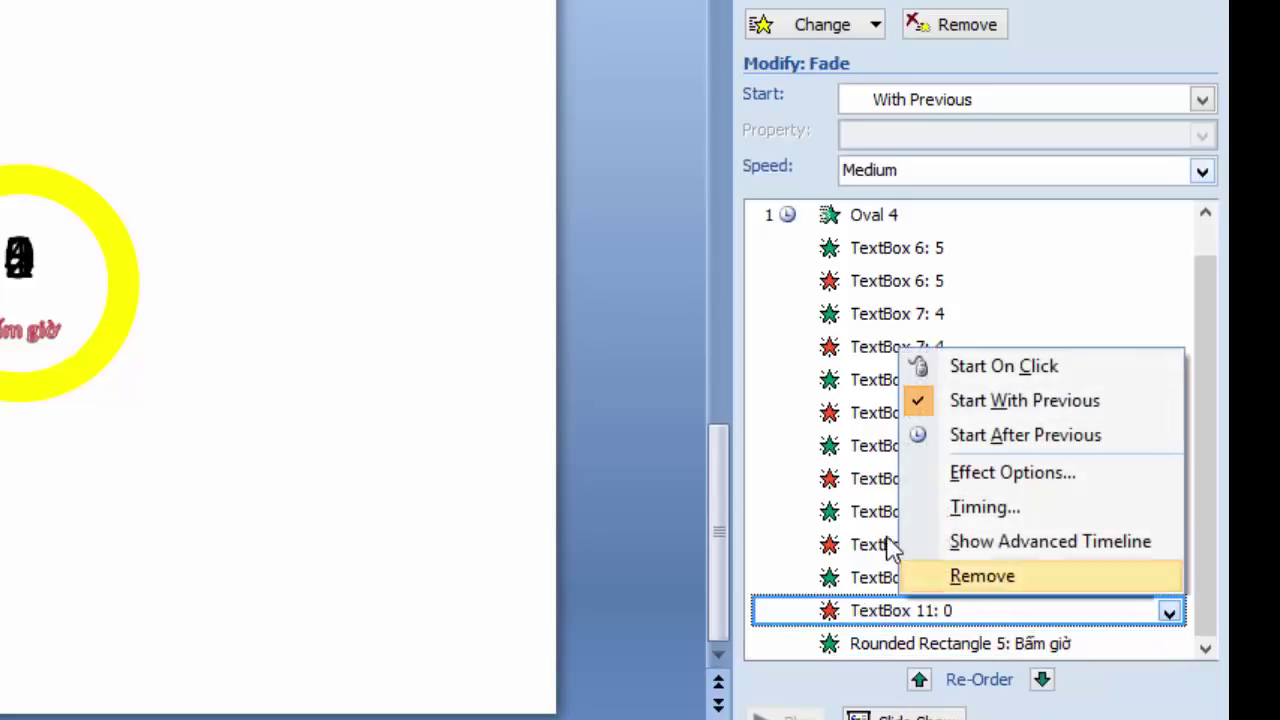
left_click(988, 510)
key("Return")
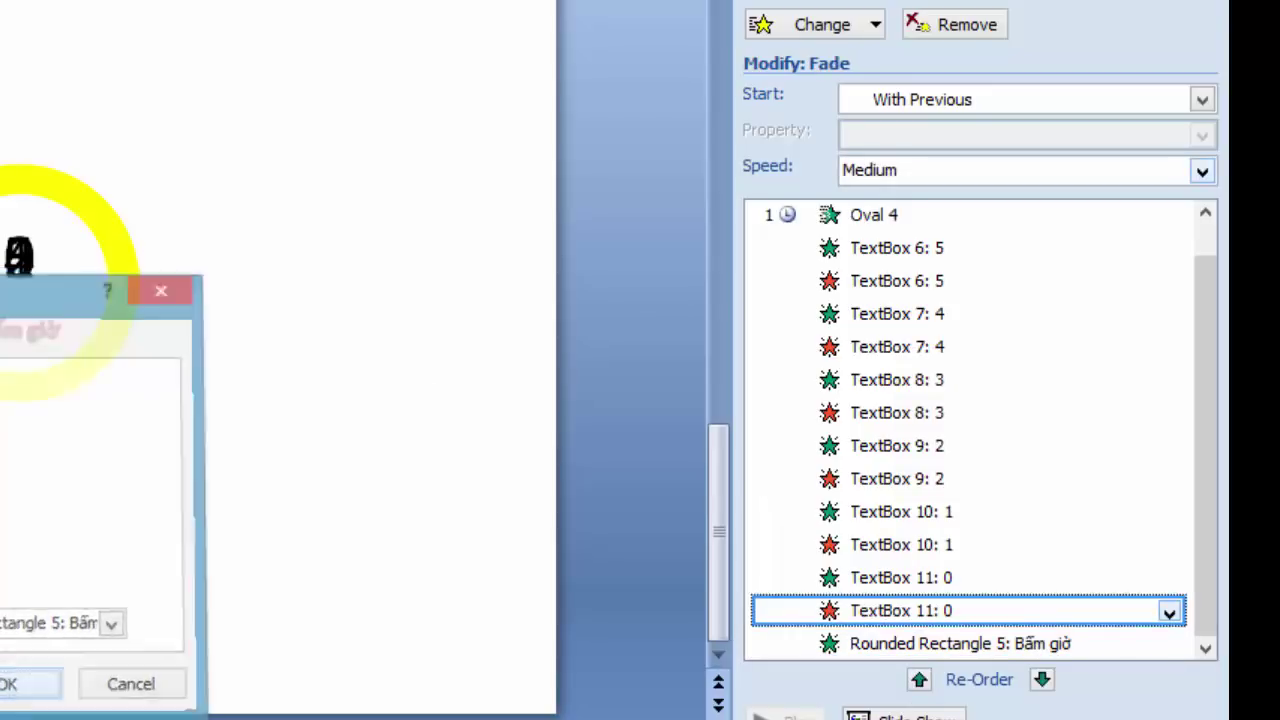
Step: Give the button's Appear effect a 7-second delay
left_click(1040, 645)
left_click(1165, 645)
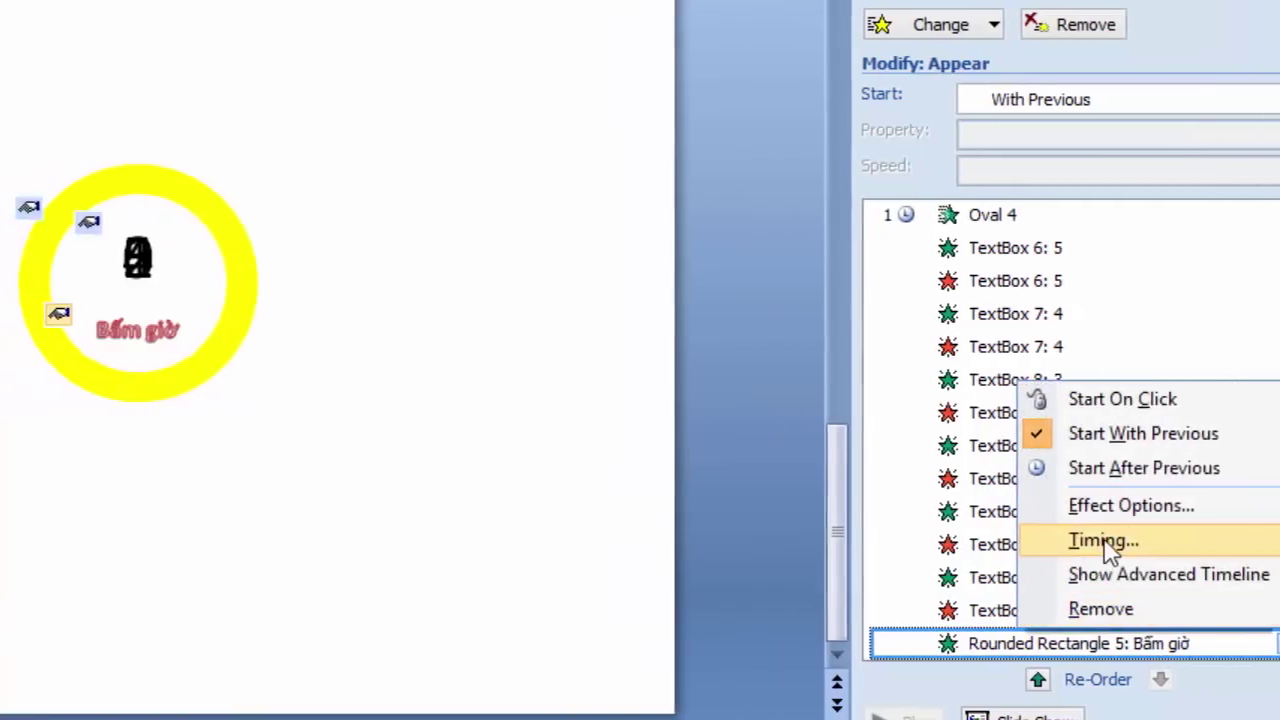
left_click(975, 537)
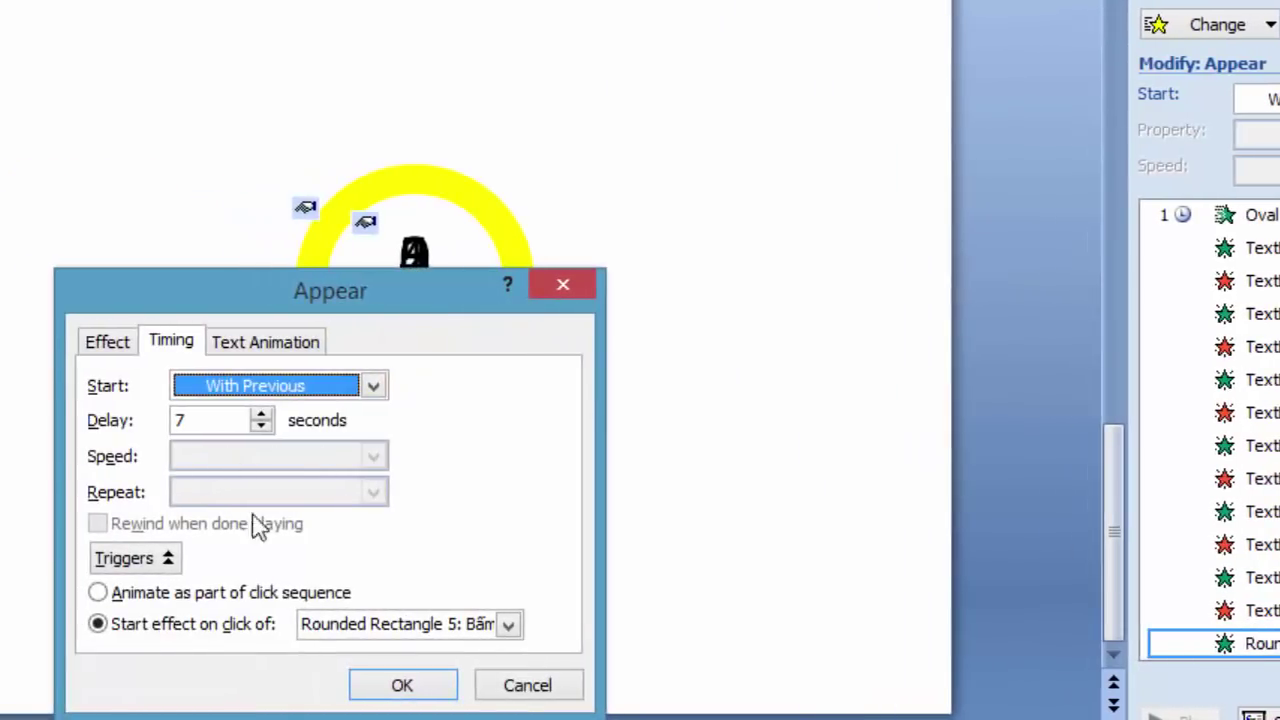
left_click(395, 685)
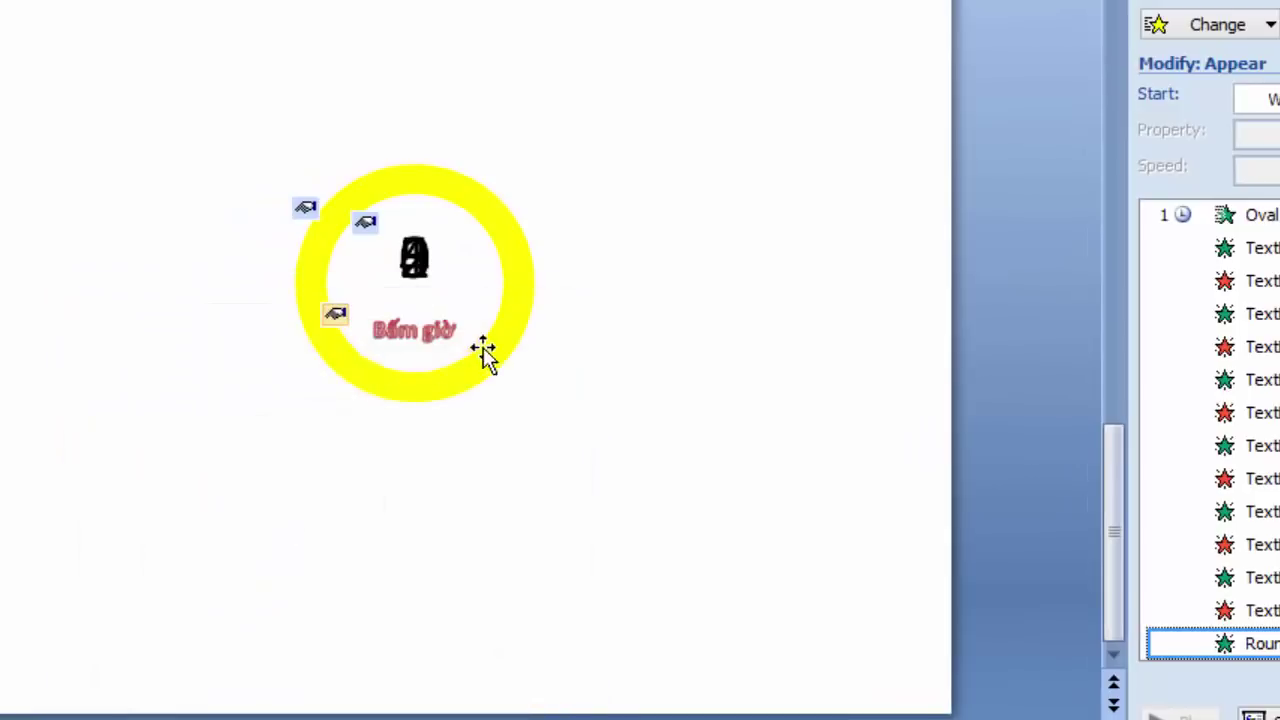
Step: Move the Bấm giờ button up inside the yellow ring
left_click(463, 334)
left_click_drag(438, 308, 437, 232)
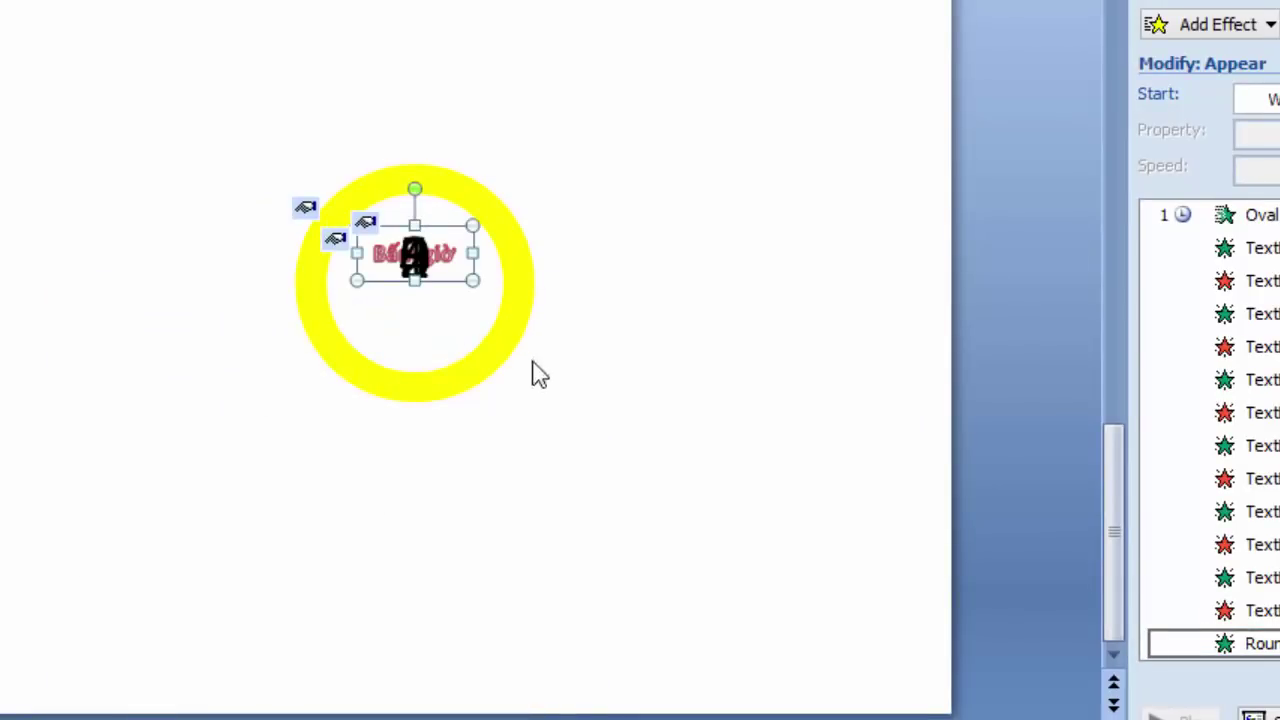
mouse_move(593, 425)
left_mouse_down()
mouse_move(486, 350)
mouse_move(457, 349)
left_mouse_up()
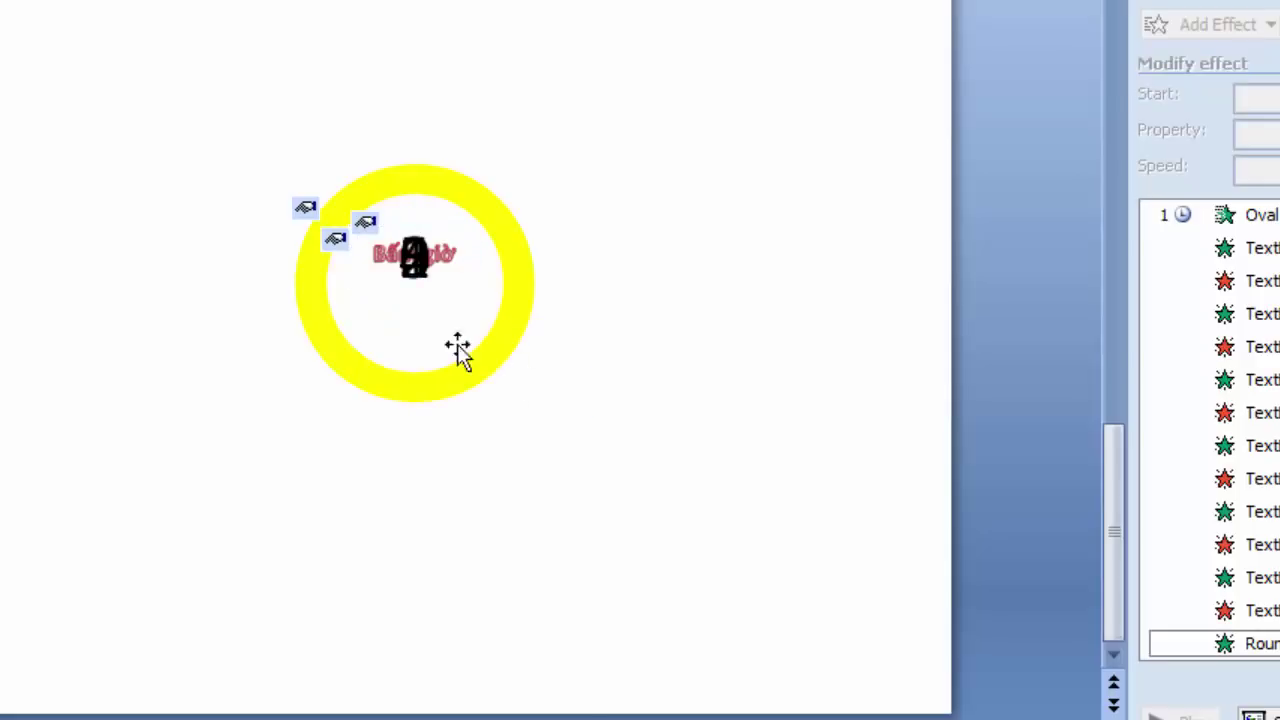
Step: Nudge the yellow ring oval slightly upward with the arrow key
left_click(403, 390)
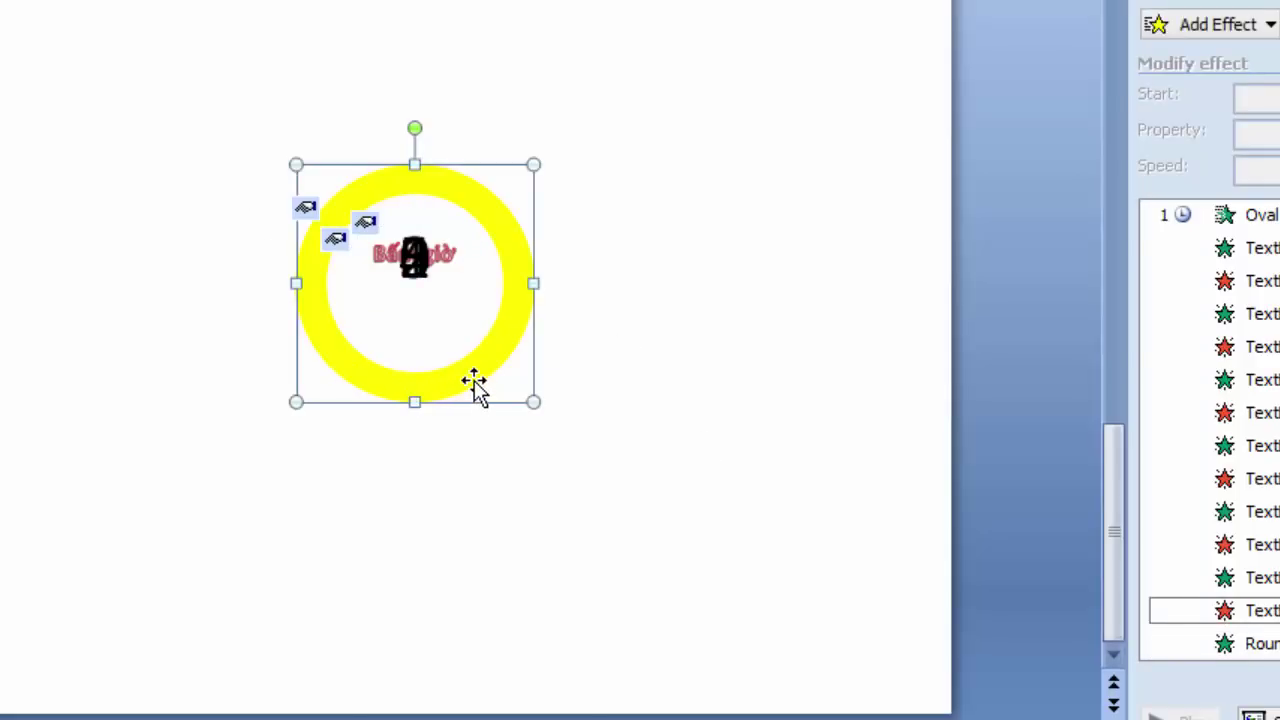
key("Up")
key("Up")
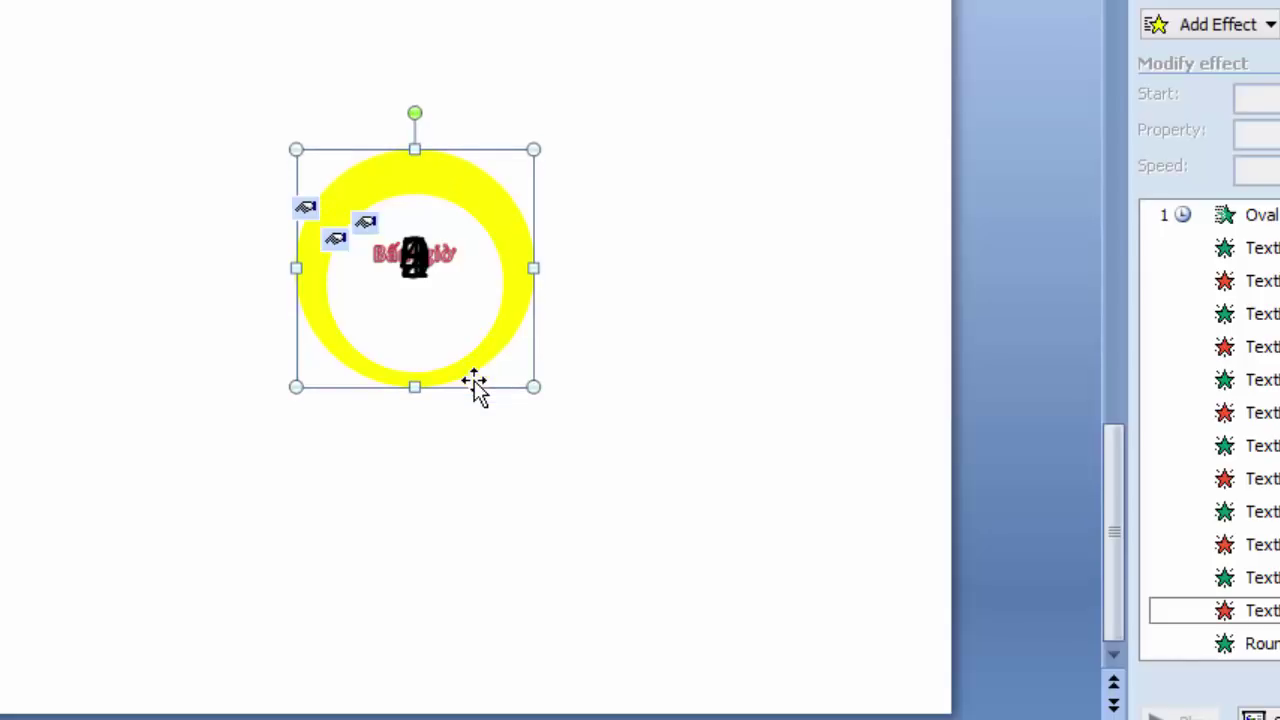
left_click(457, 216)
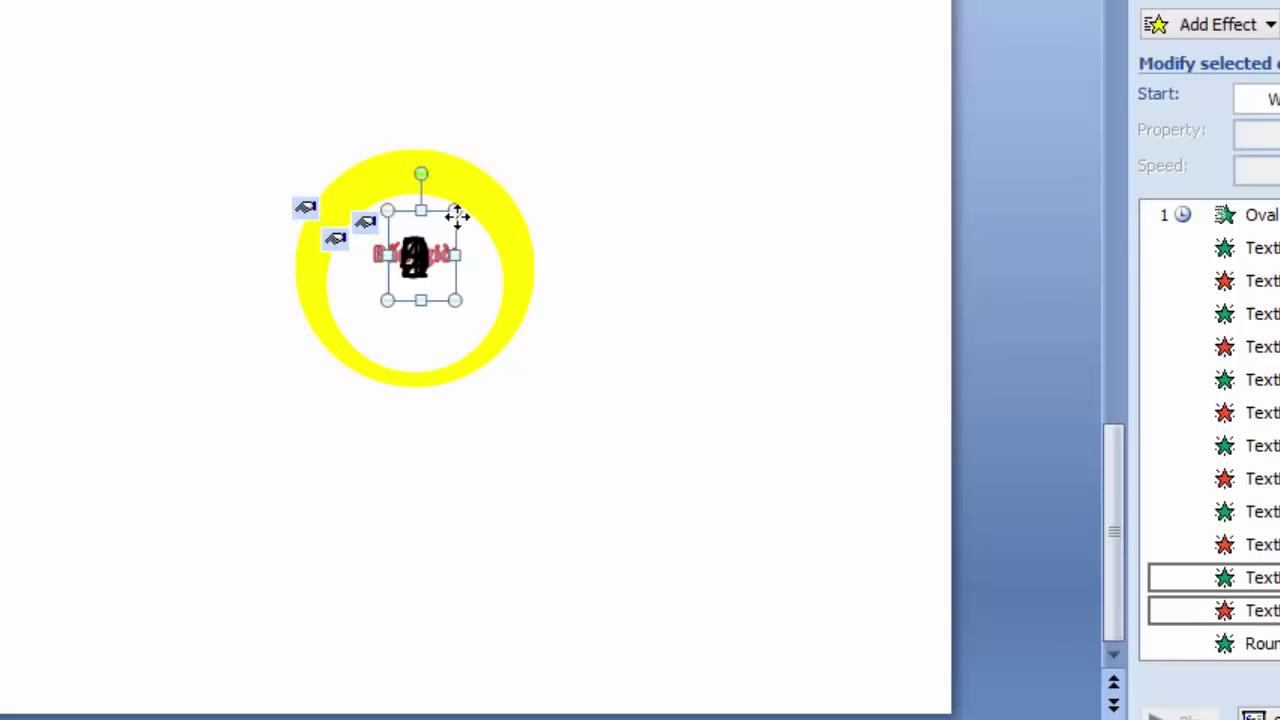
left_click(491, 292)
key("Up")
key("Up")
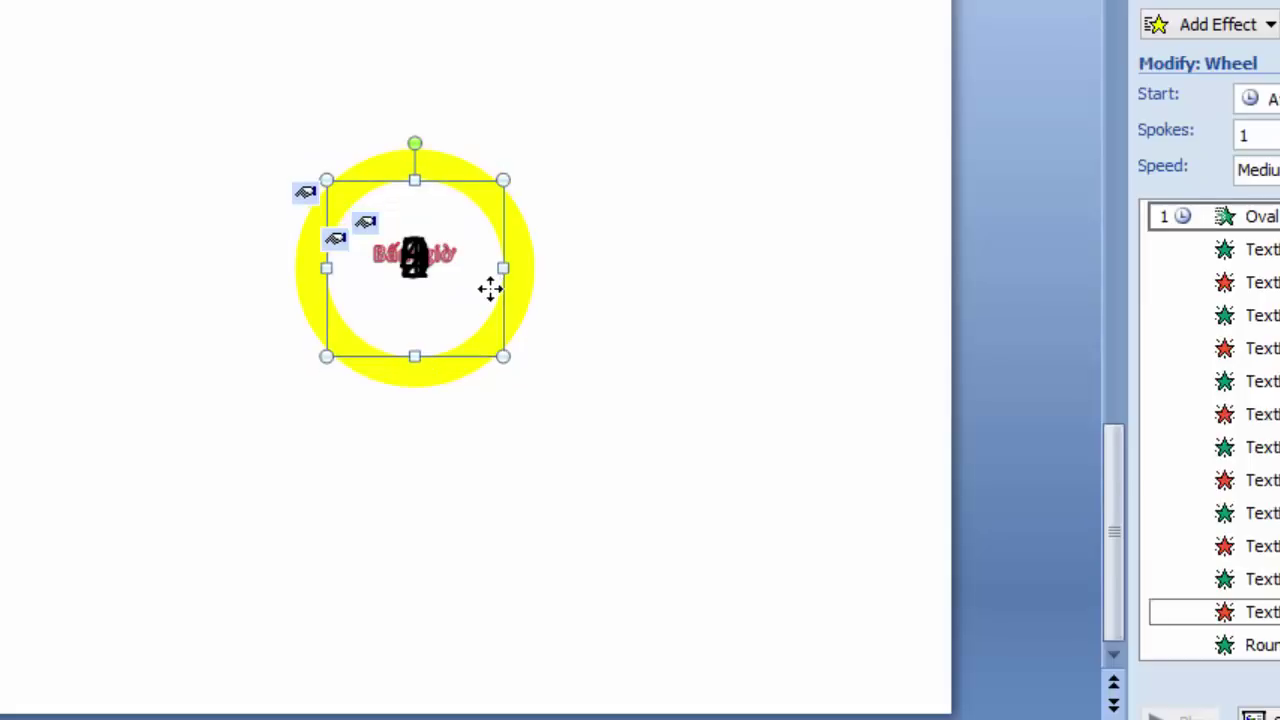
key("Up")
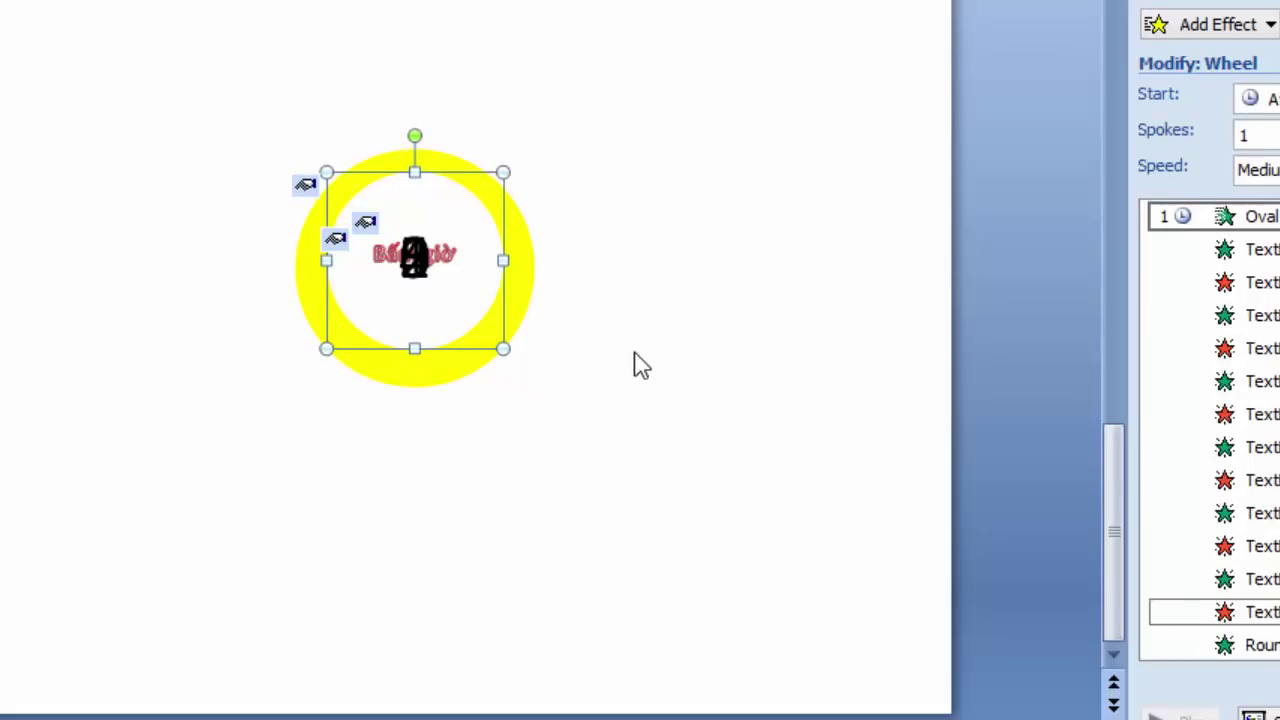
left_click(653, 383)
left_click(477, 314)
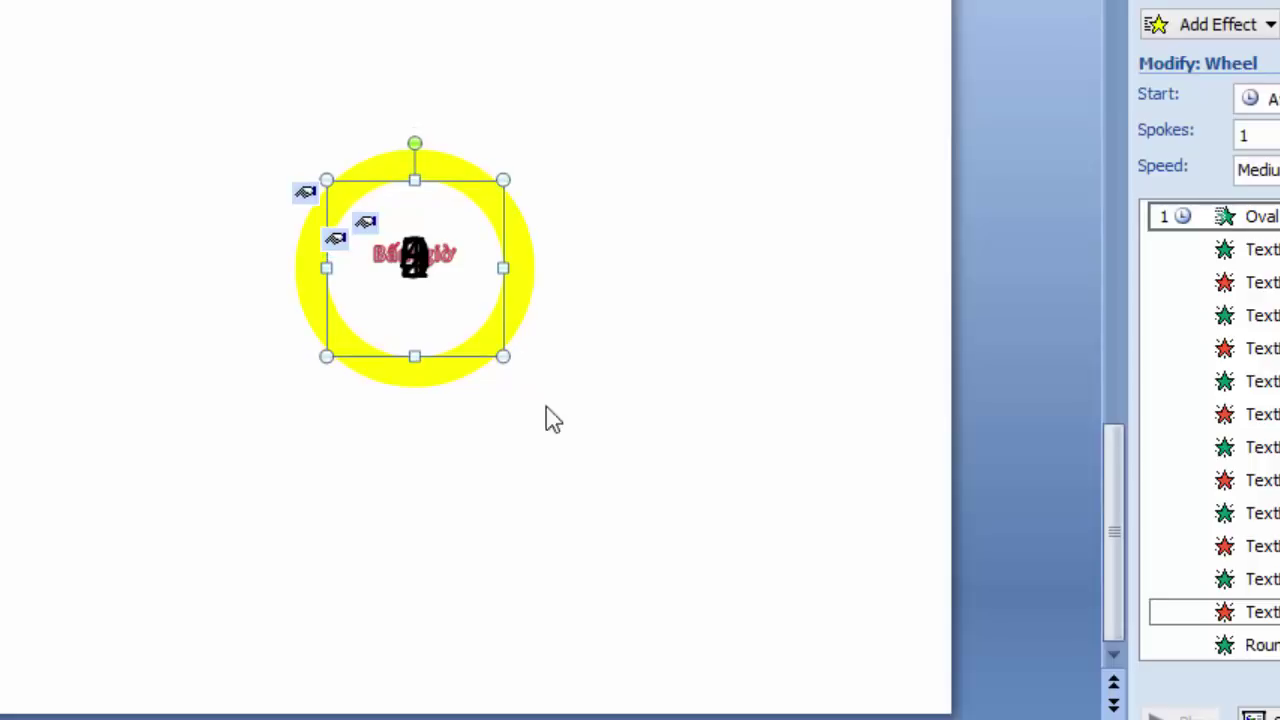
left_click(558, 430)
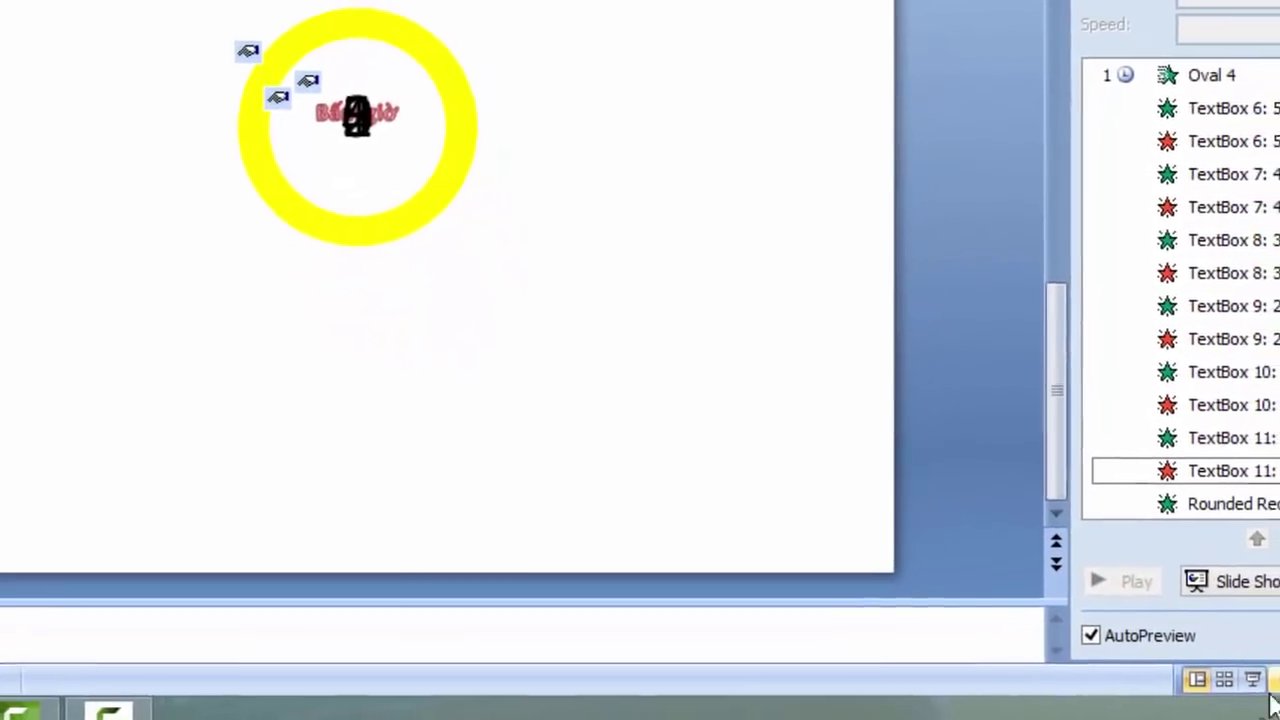
left_click(1276, 703)
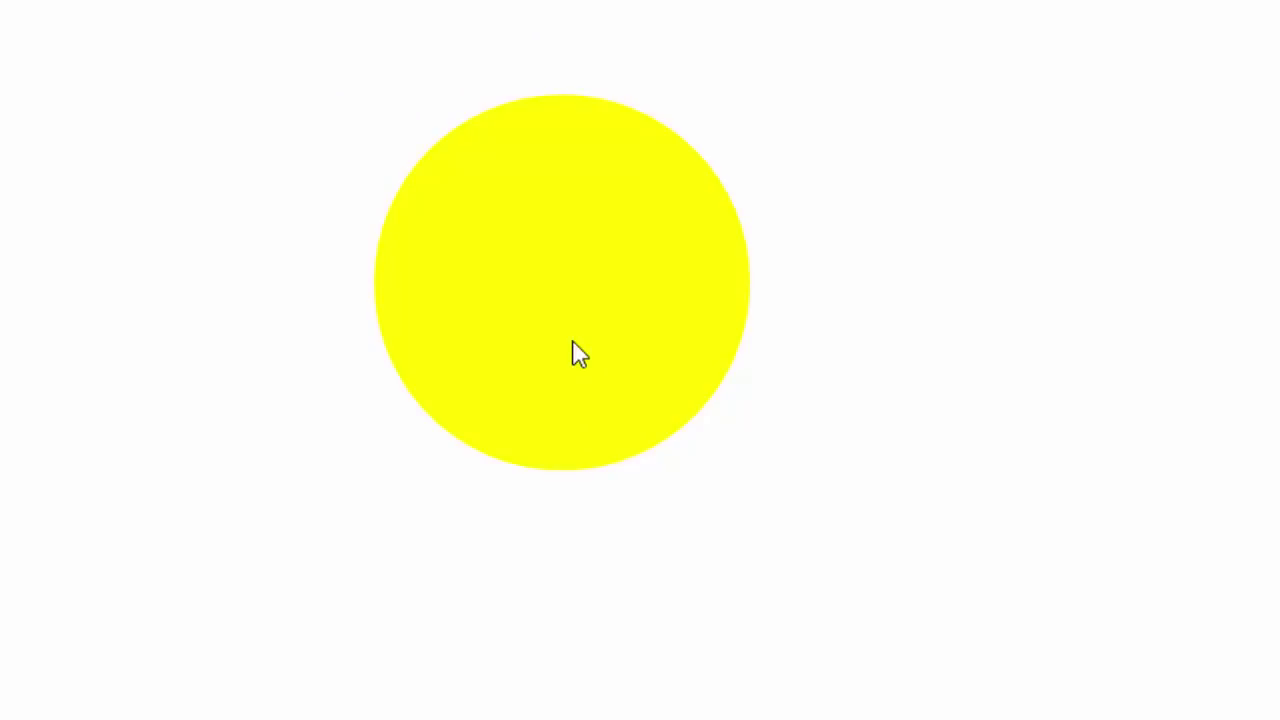
key("Escape")
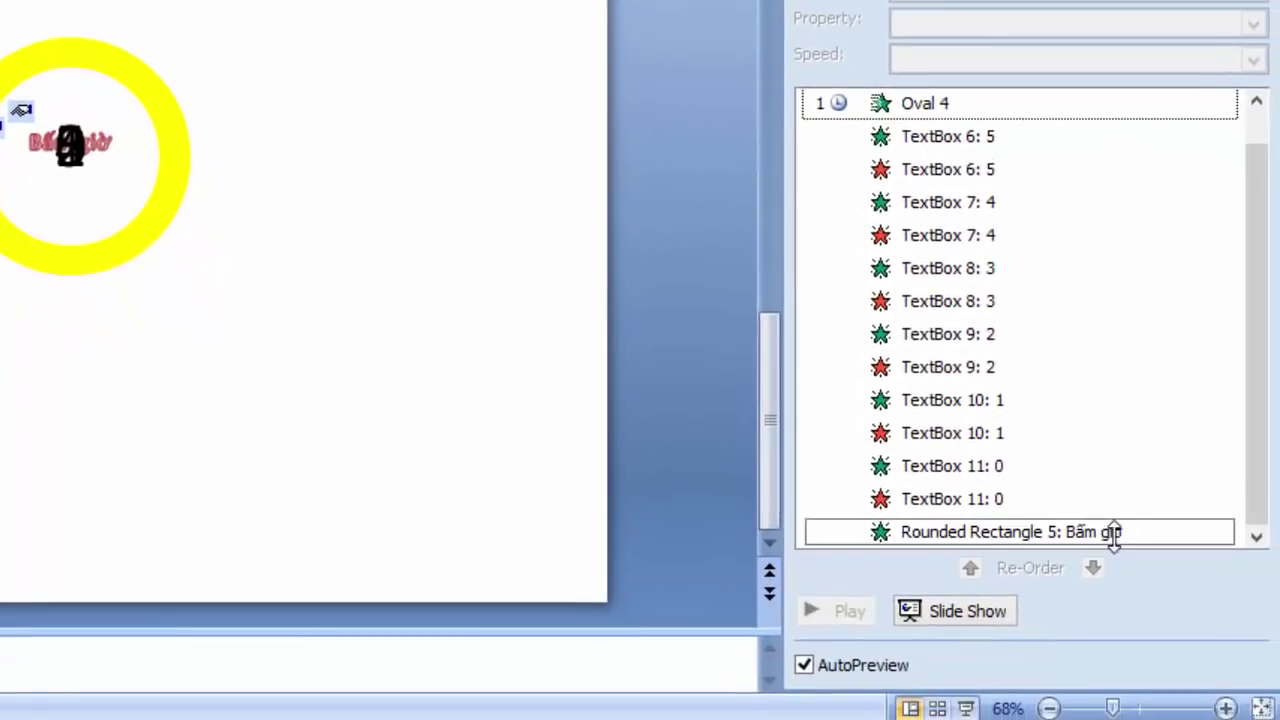
Step: Set the Bấm giờ button's Appear animation to start On Click
left_click(1141, 624)
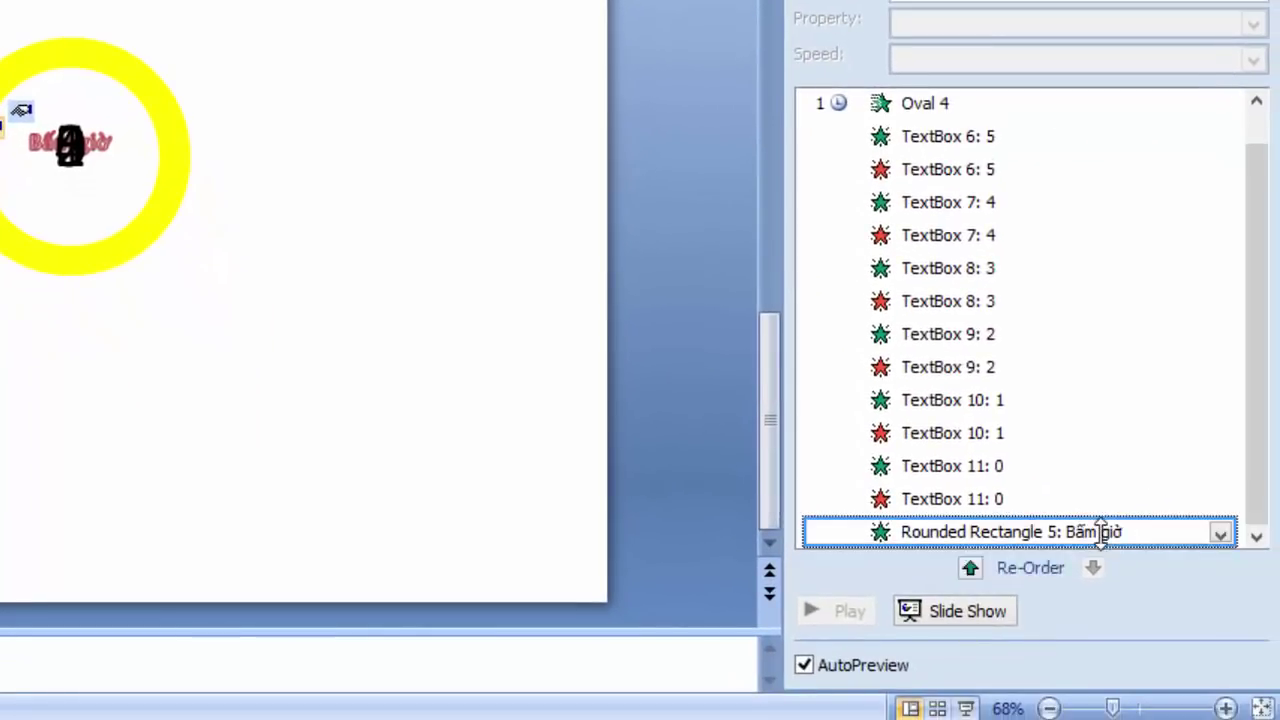
left_click(1220, 535)
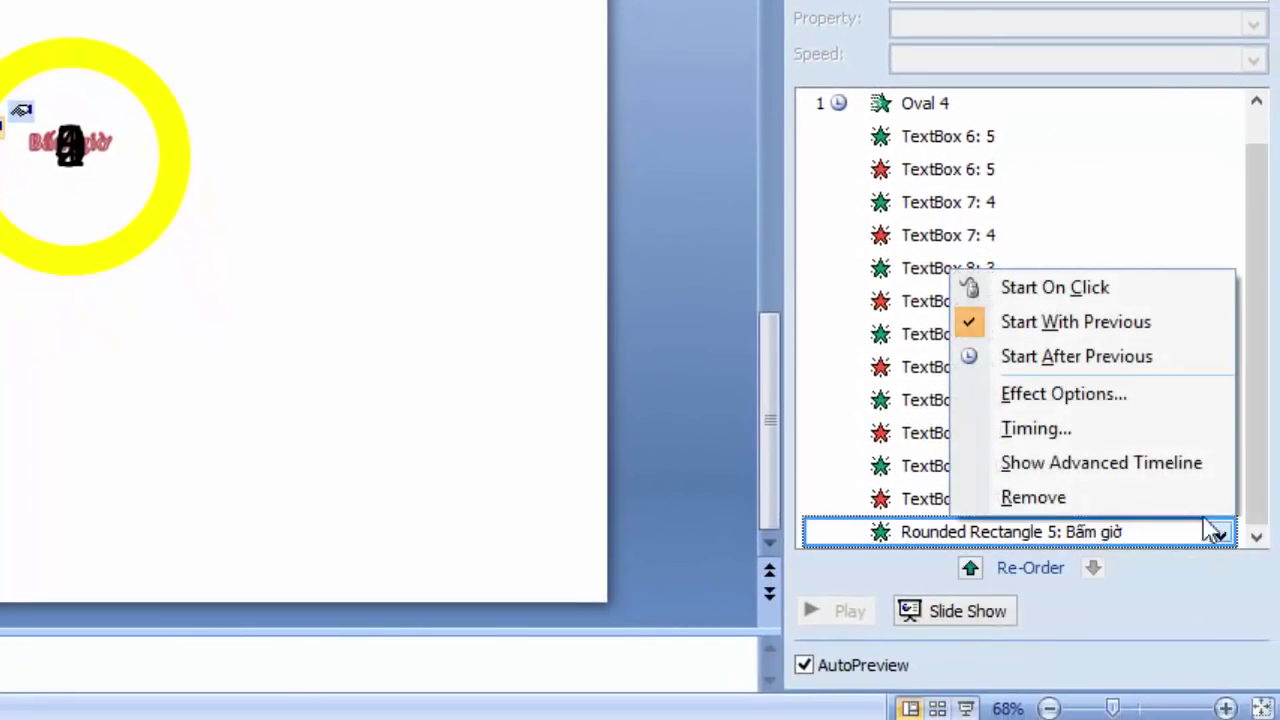
left_click(1012, 286)
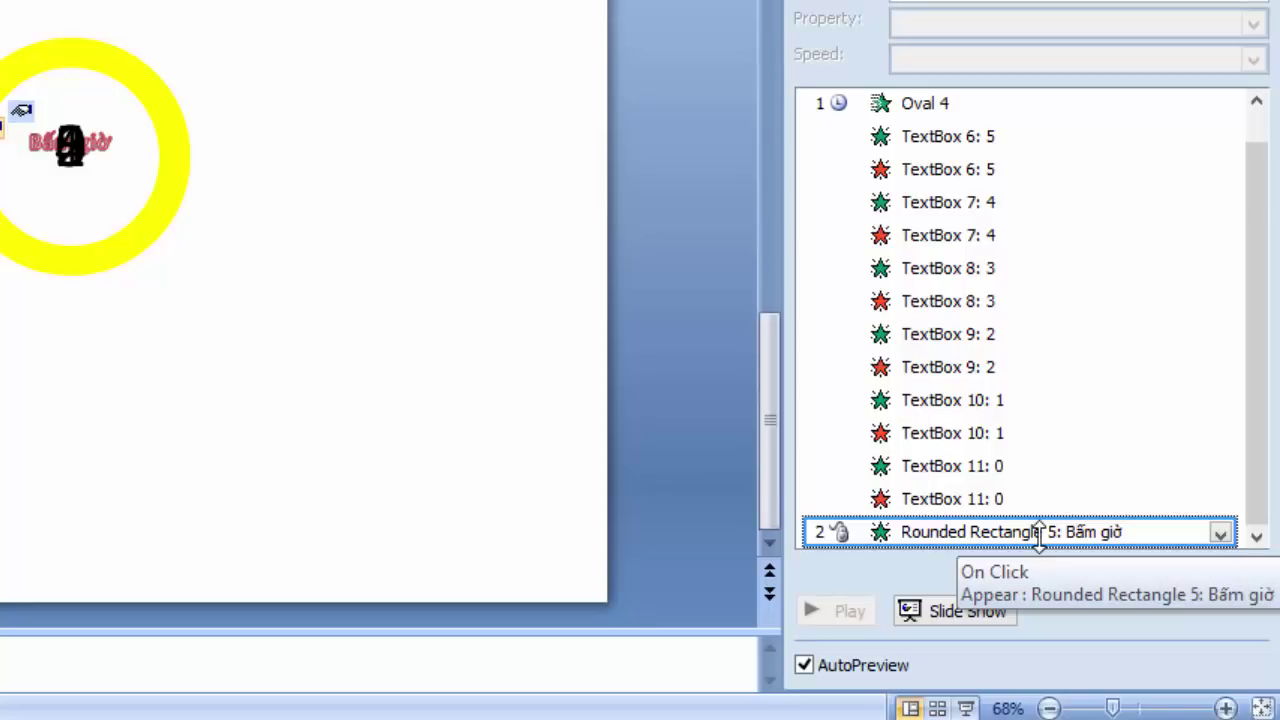
Step: Test the slide in a slide show, then reselect the Bấm giờ button
key("F5")
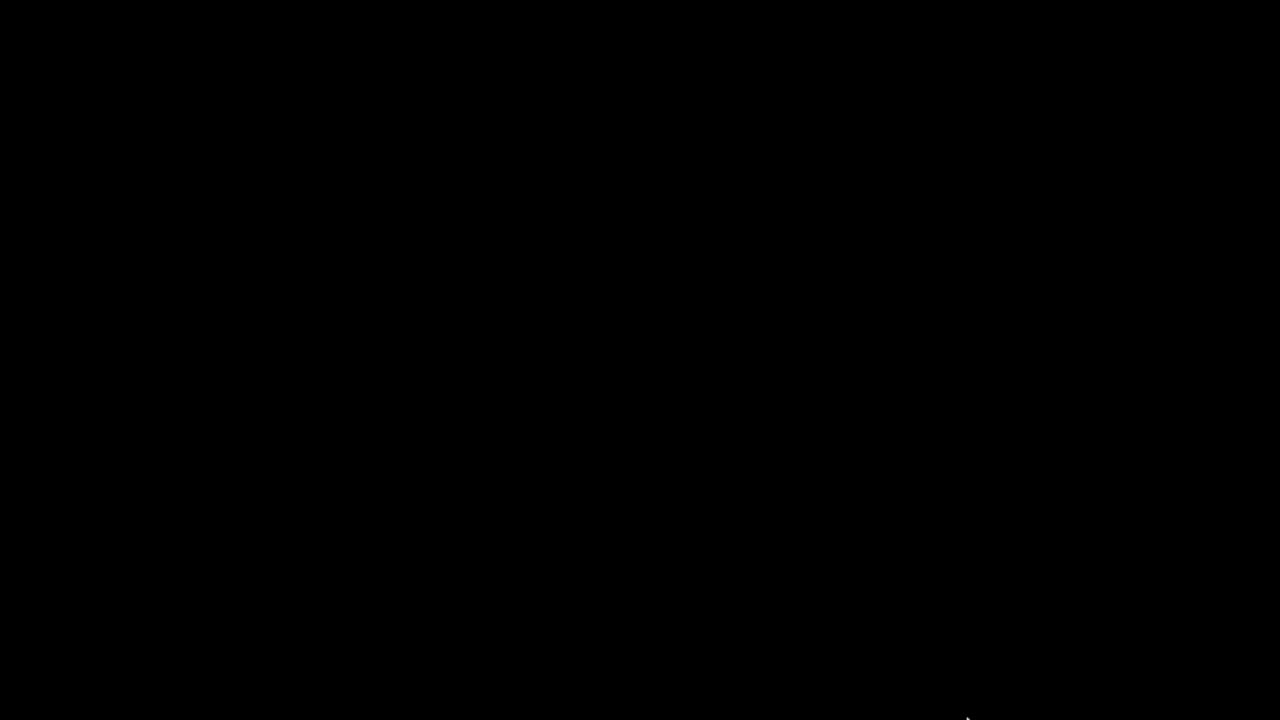
left_click(270, 140)
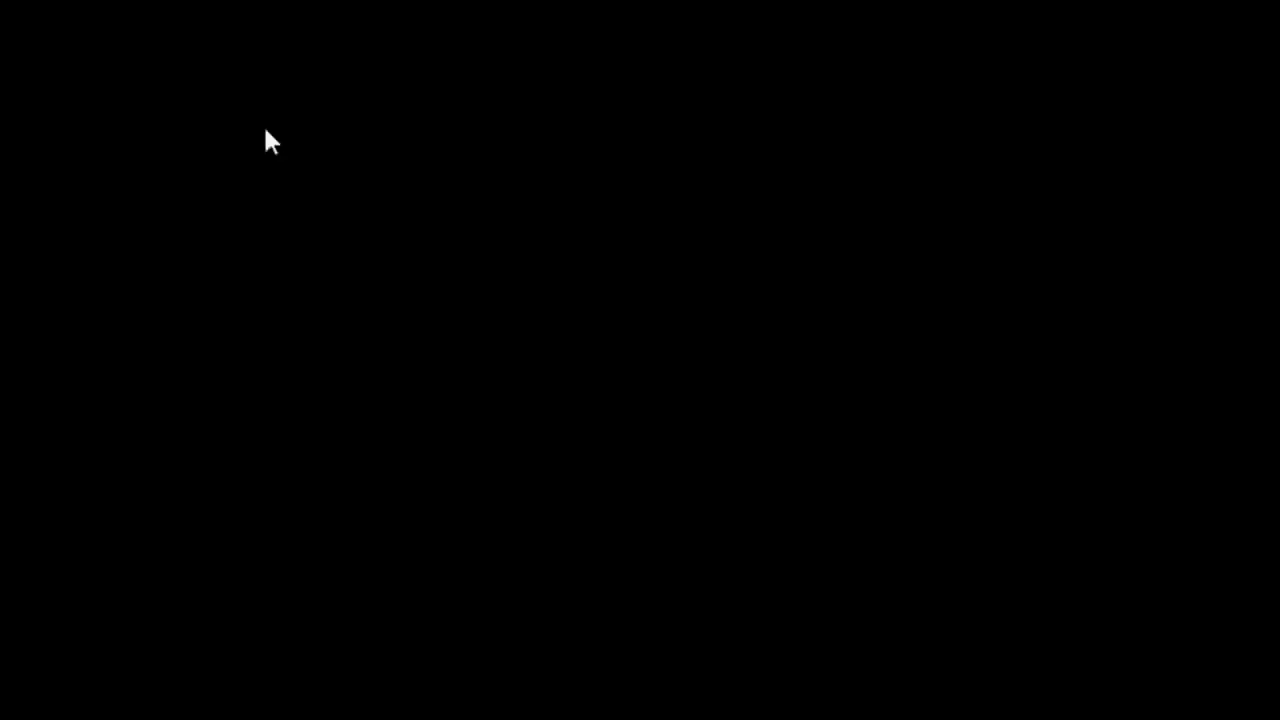
left_click(726, 390)
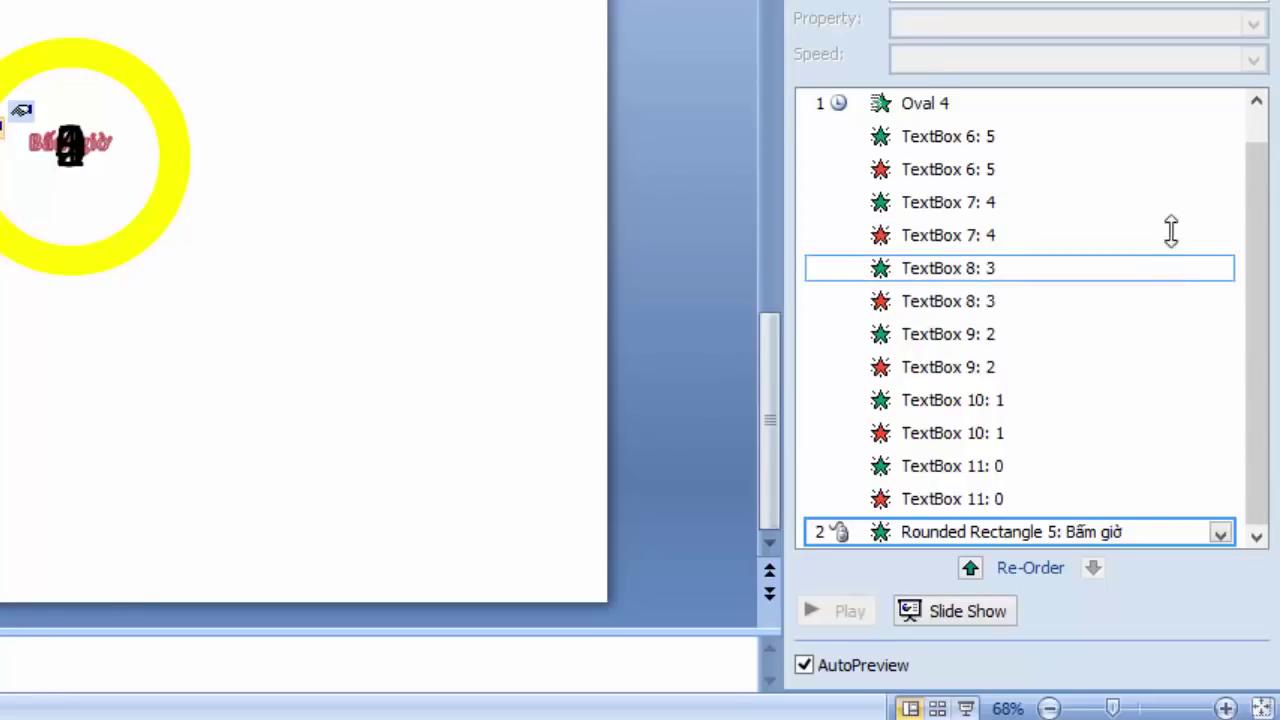
left_click(92, 147)
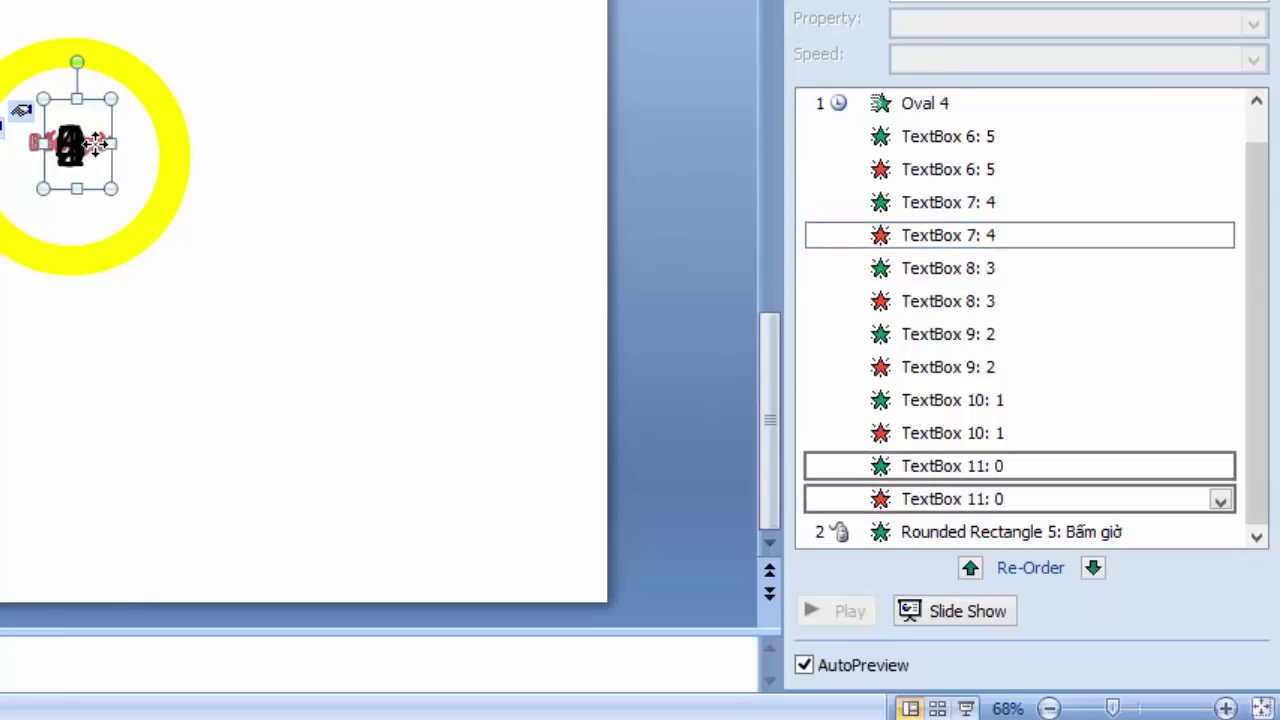
left_click(25, 140)
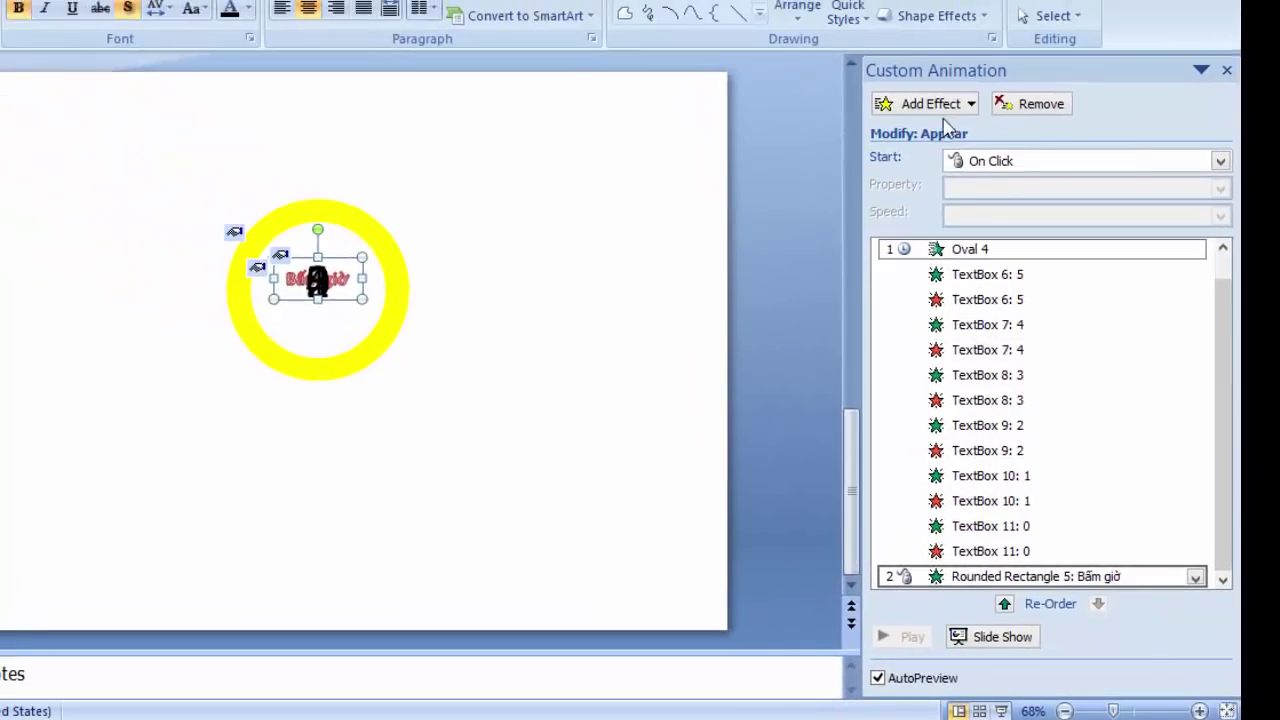
Step: Add a Fade exit to the Bấm giờ button under Oval 4, starting With Previous
left_click(941, 110)
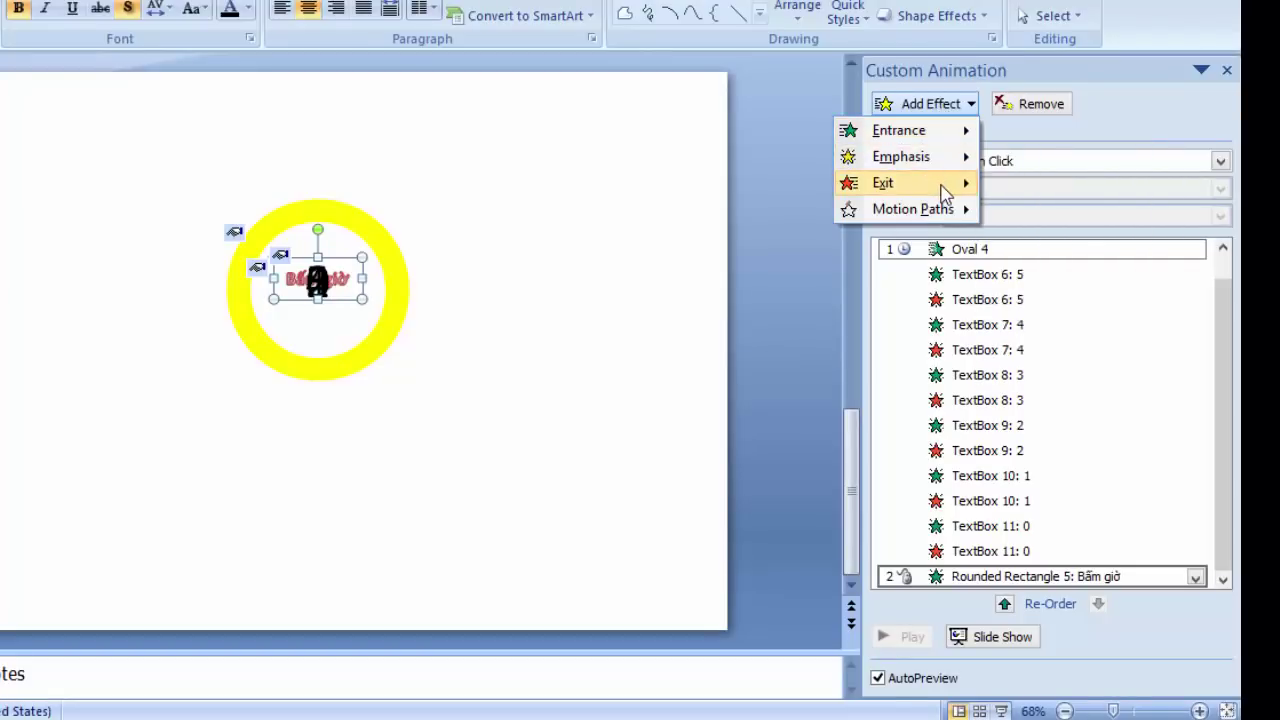
mouse_move(884, 183)
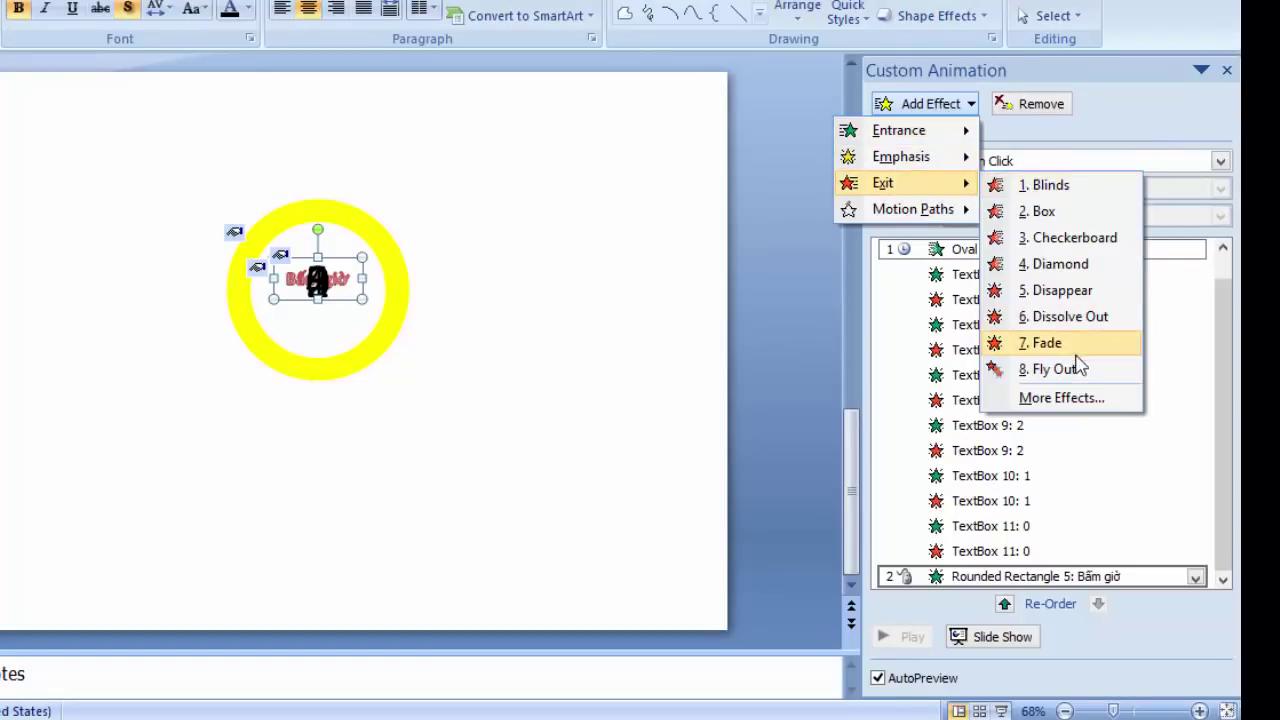
left_click(1050, 343)
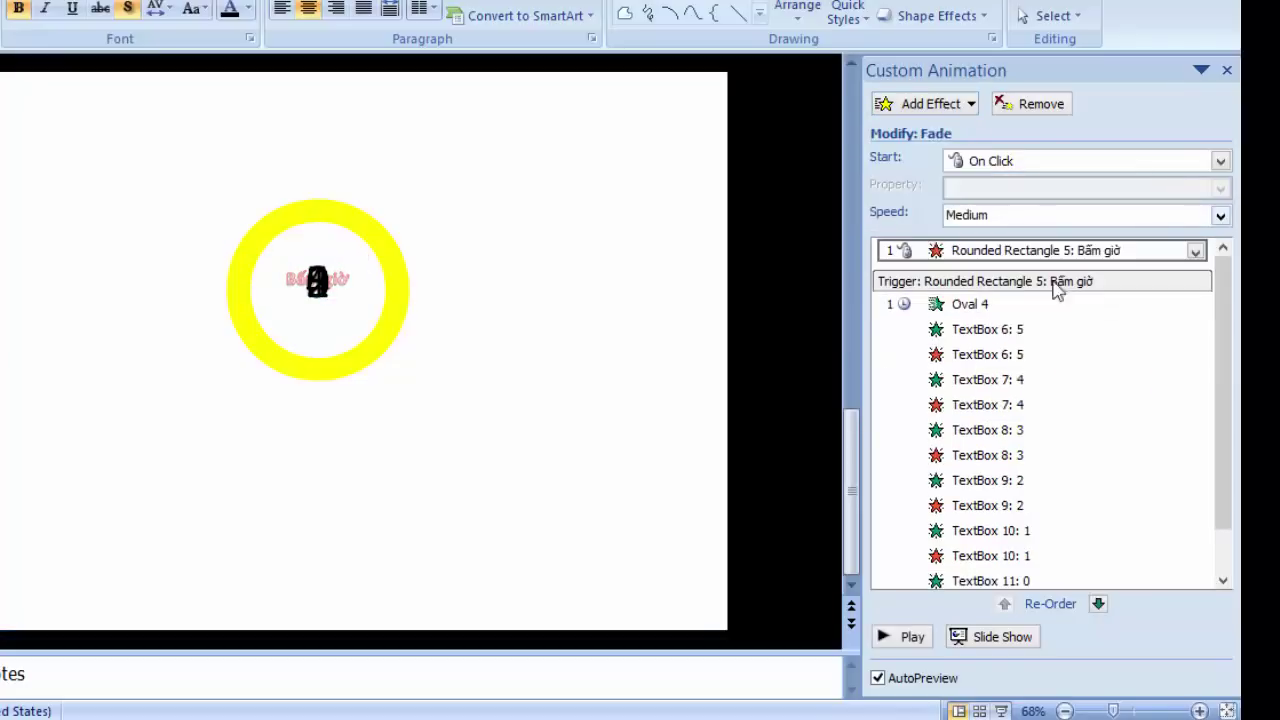
left_click_drag(1097, 313, 1020, 326)
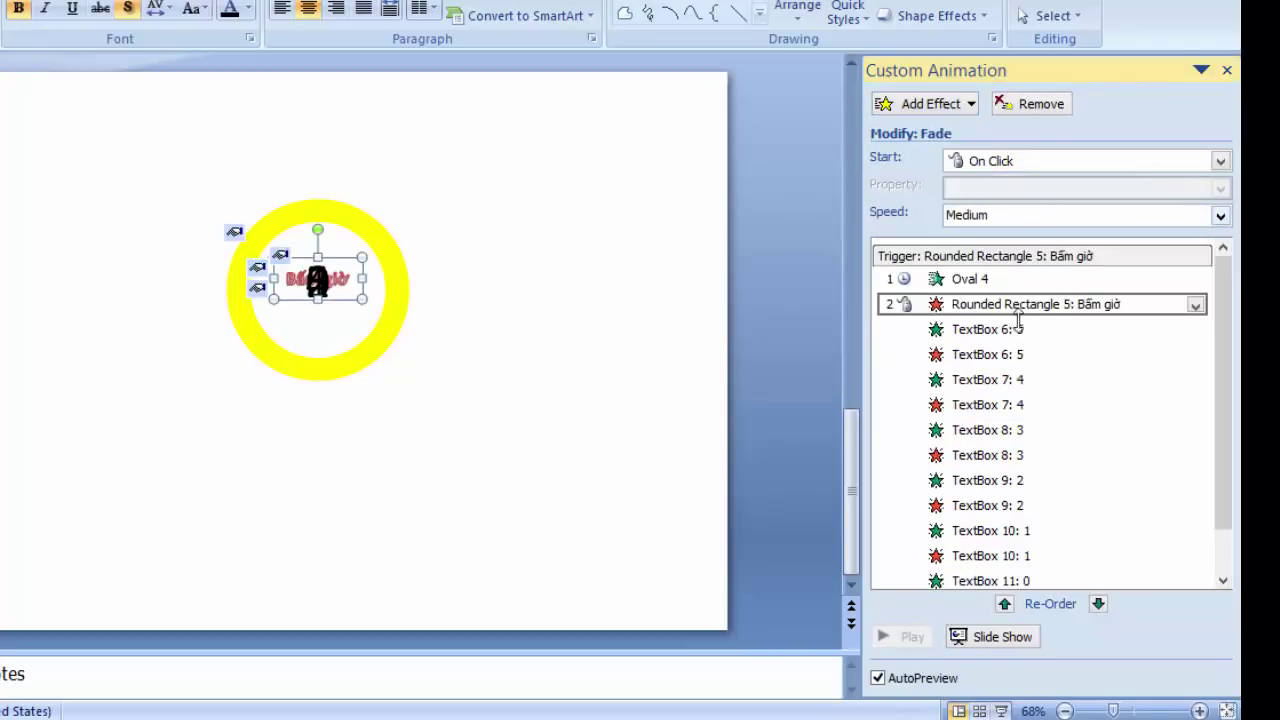
left_click(1196, 306)
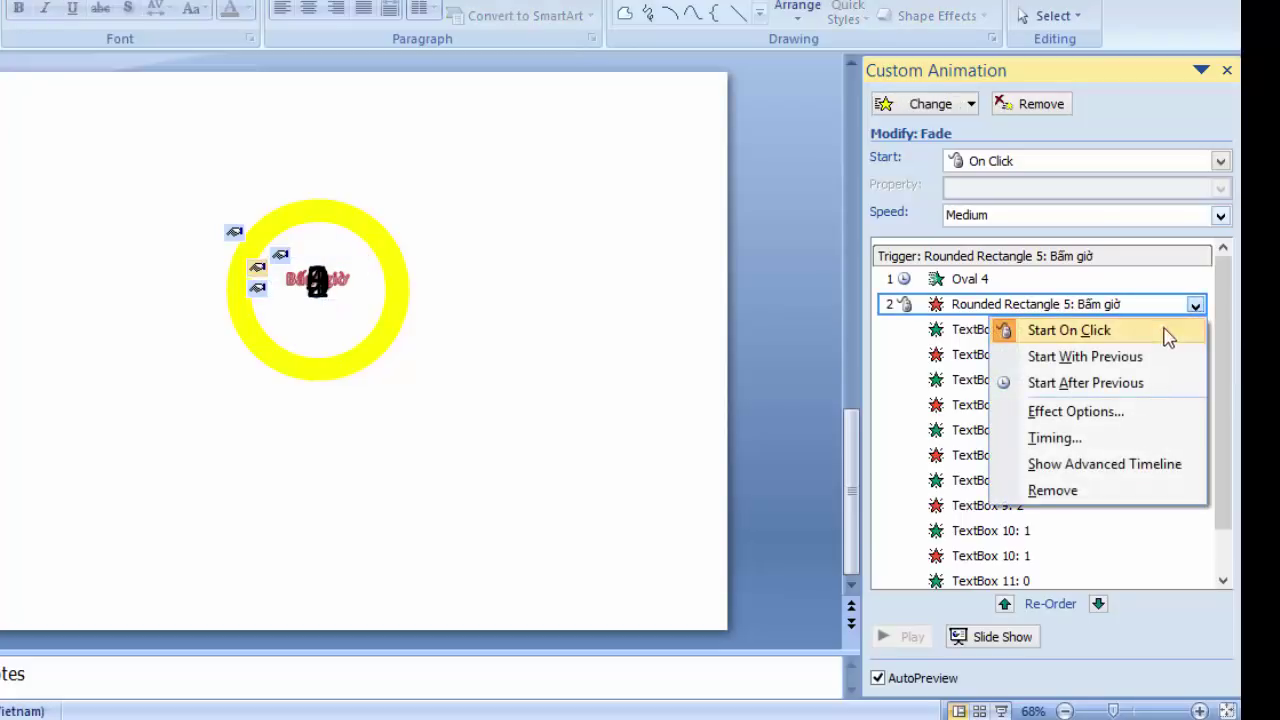
left_click(1110, 362)
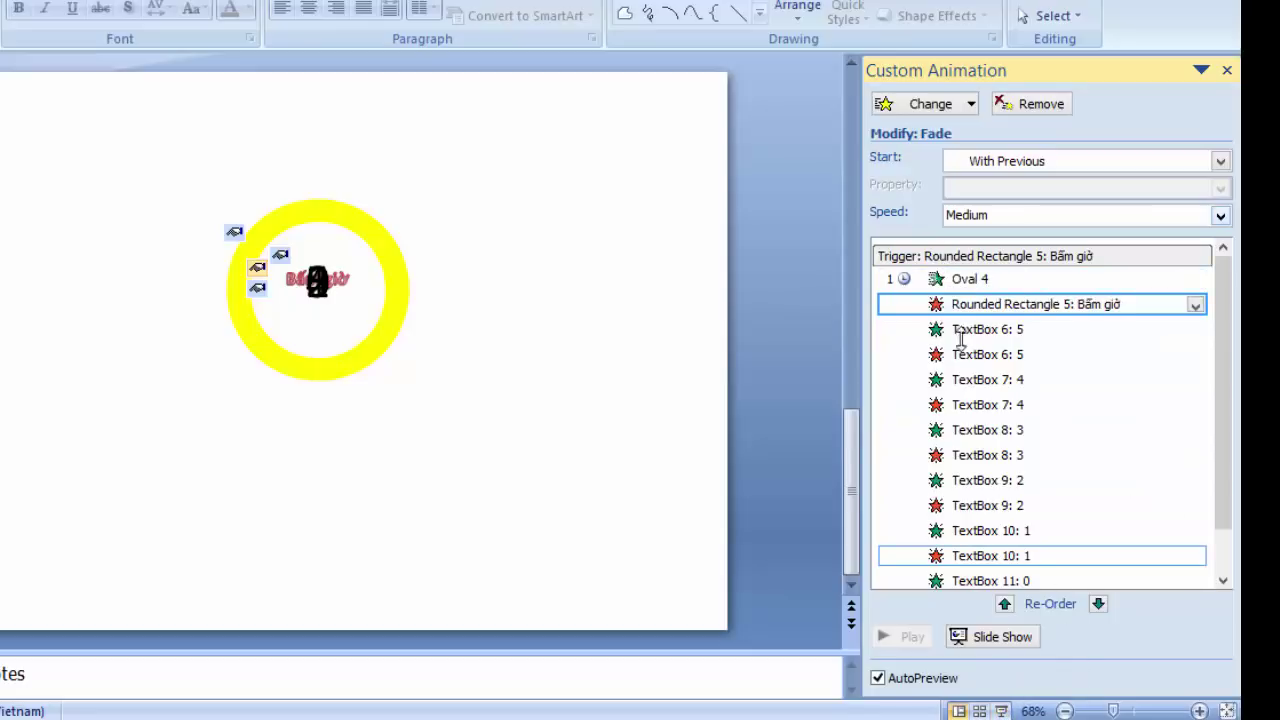
Step: Run a slide show and press Bấm giờ to test the countdown
left_click(1004, 711)
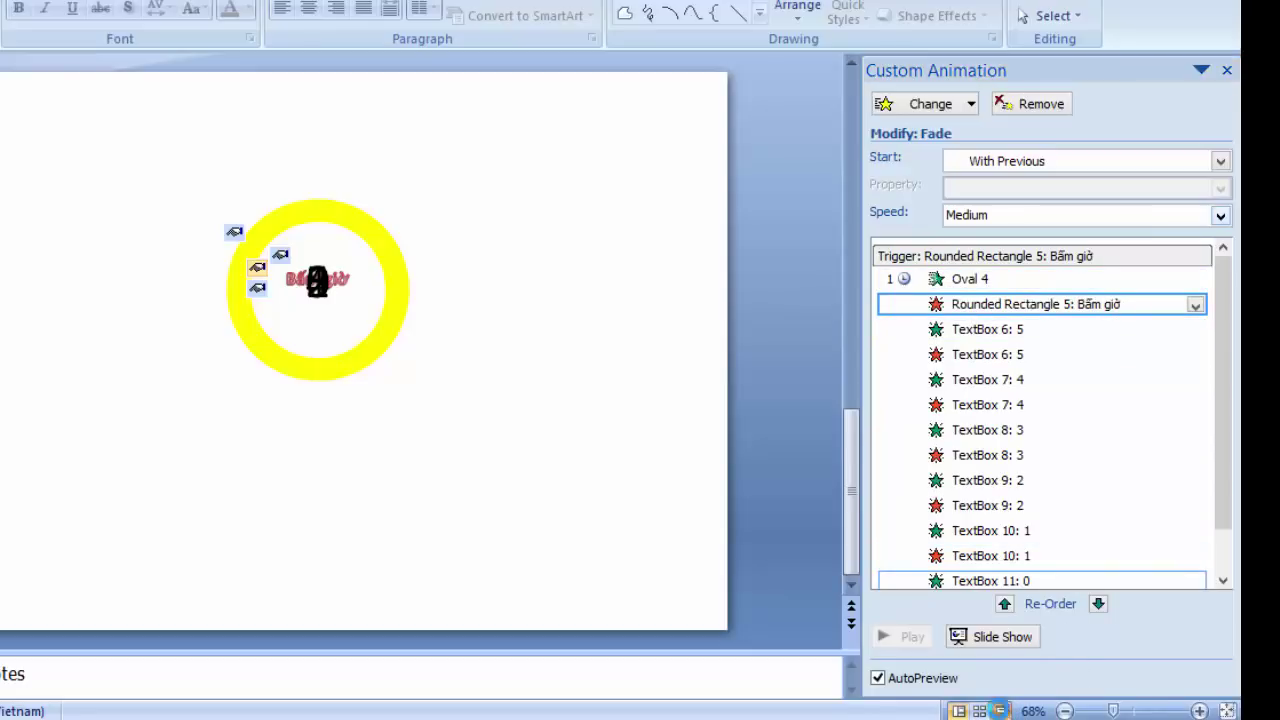
left_click(438, 222)
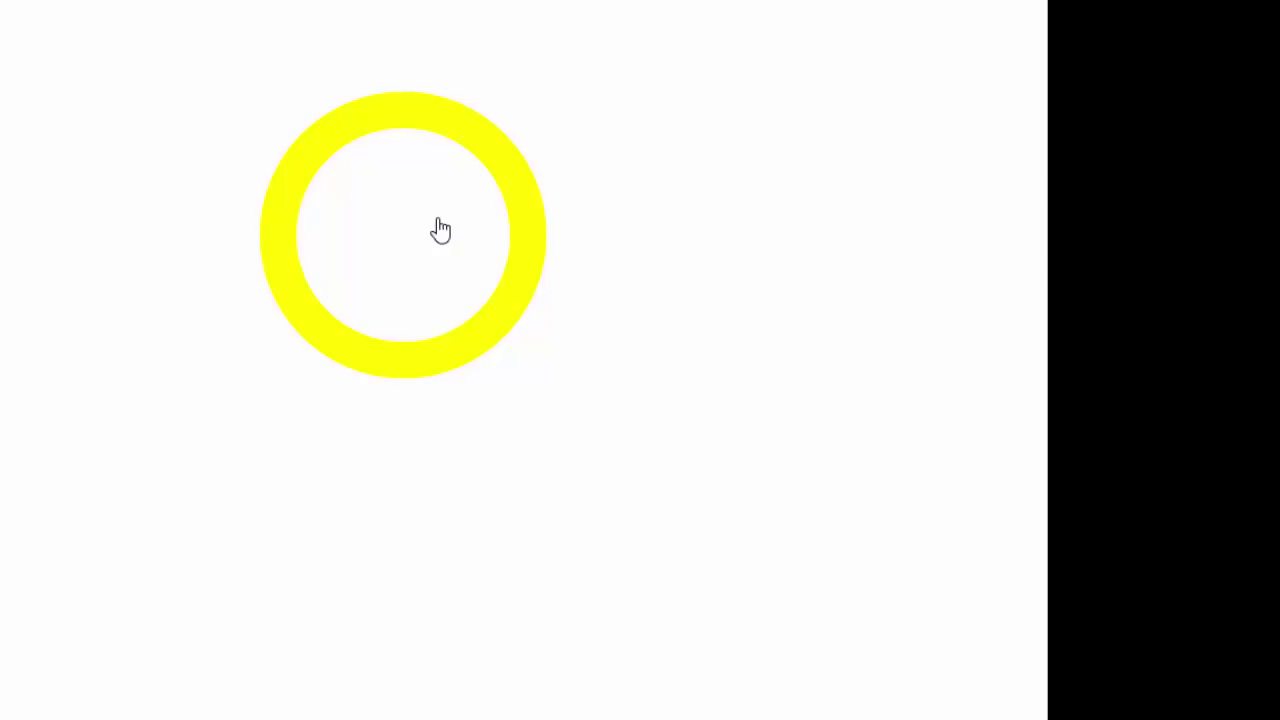
key("Escape")
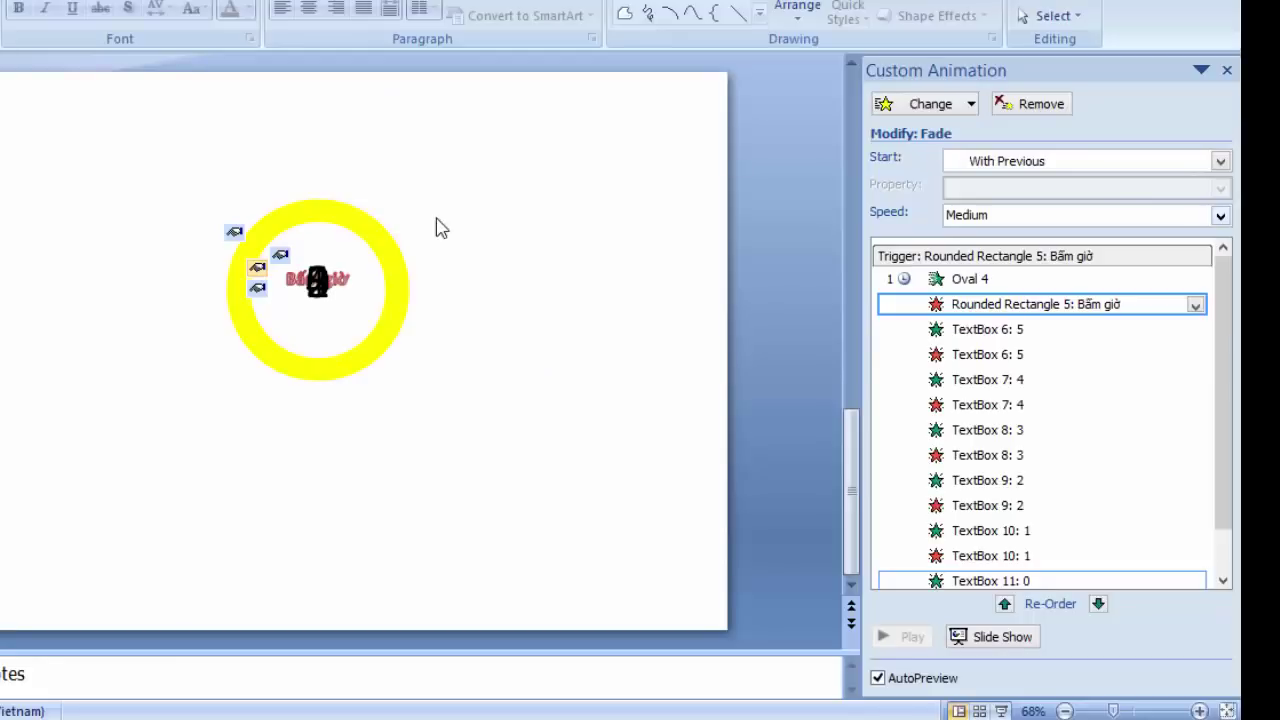
Step: Set the Bấm giờ button's Appear animation to start With Previous
left_click_drag(1228, 520, 1228, 562)
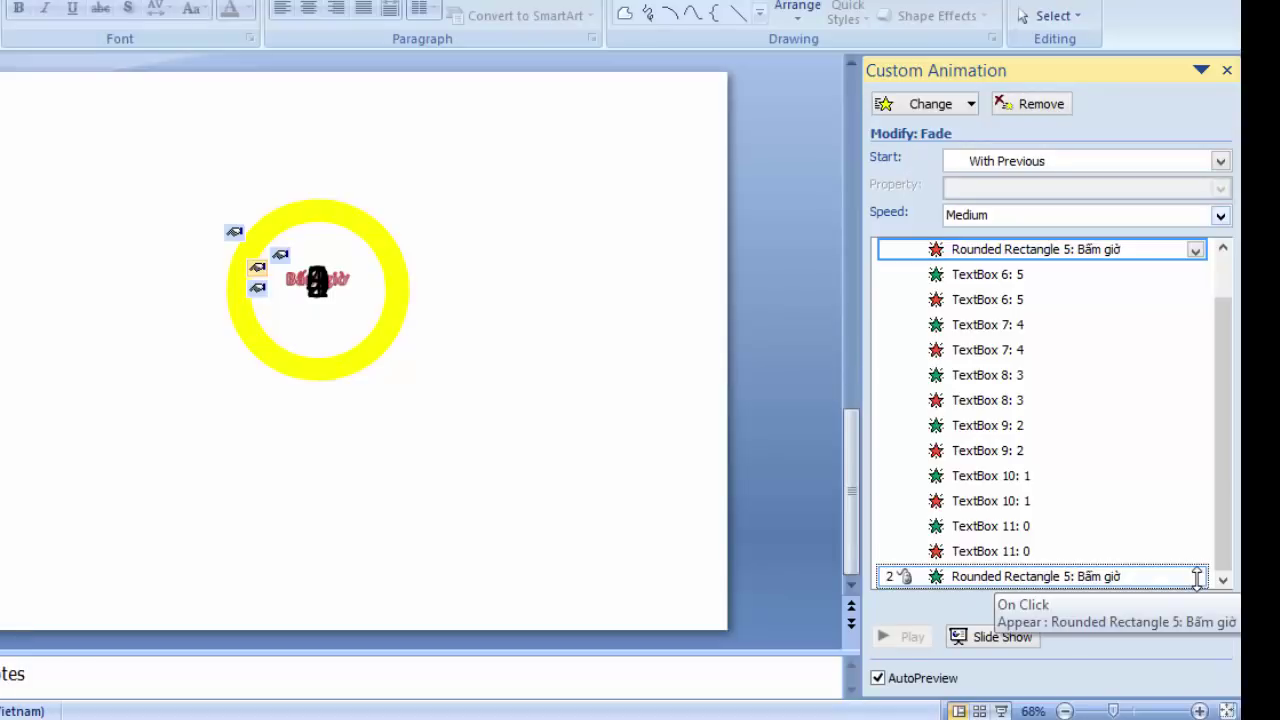
left_click(1191, 578)
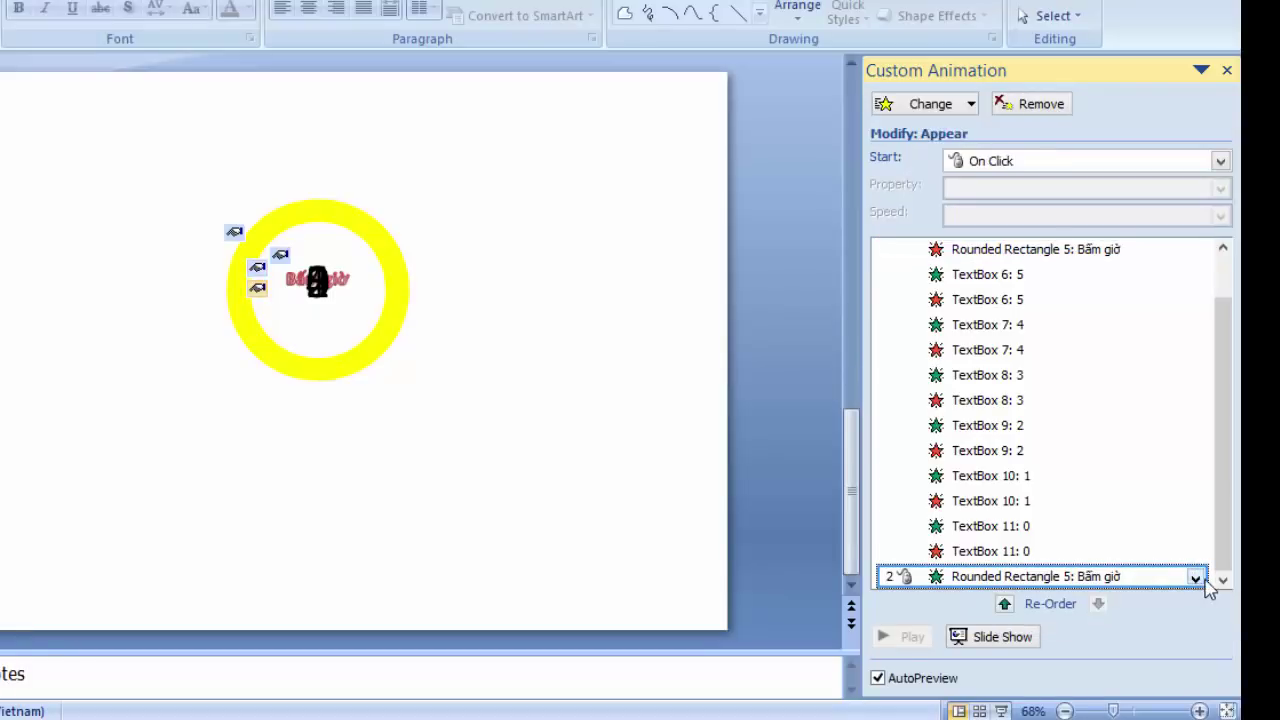
left_click(1195, 578)
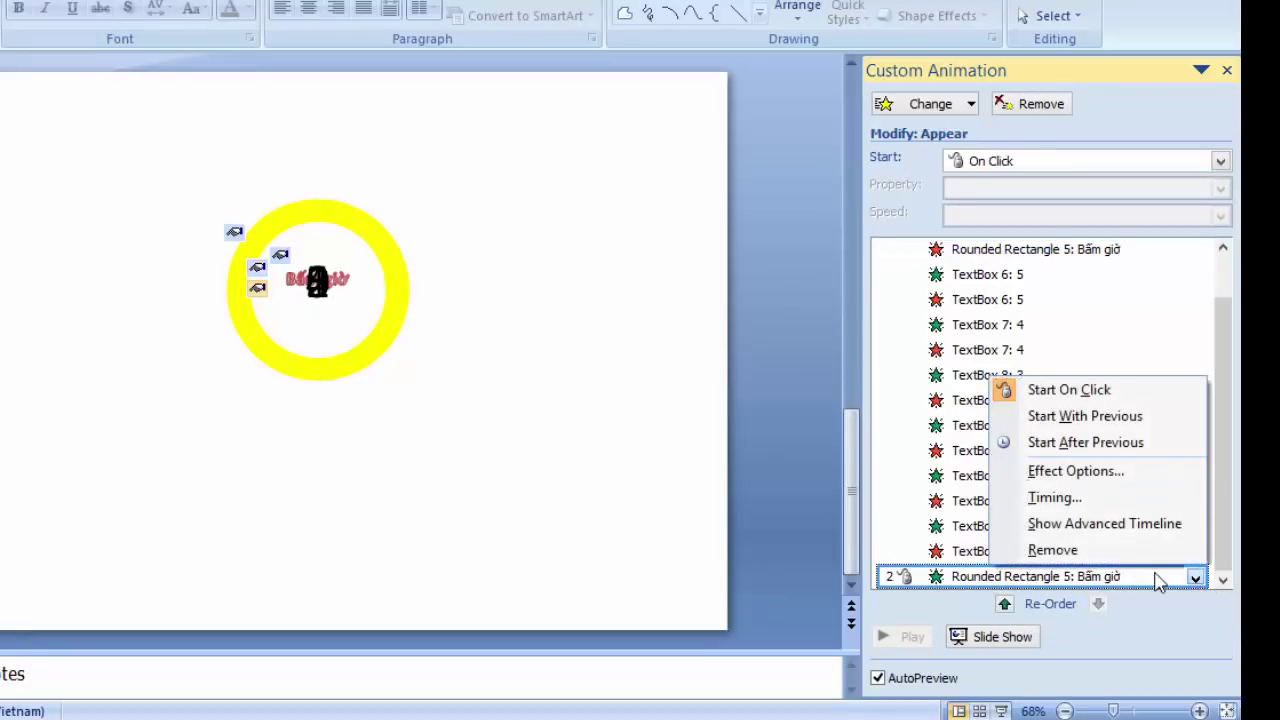
left_click(1035, 416)
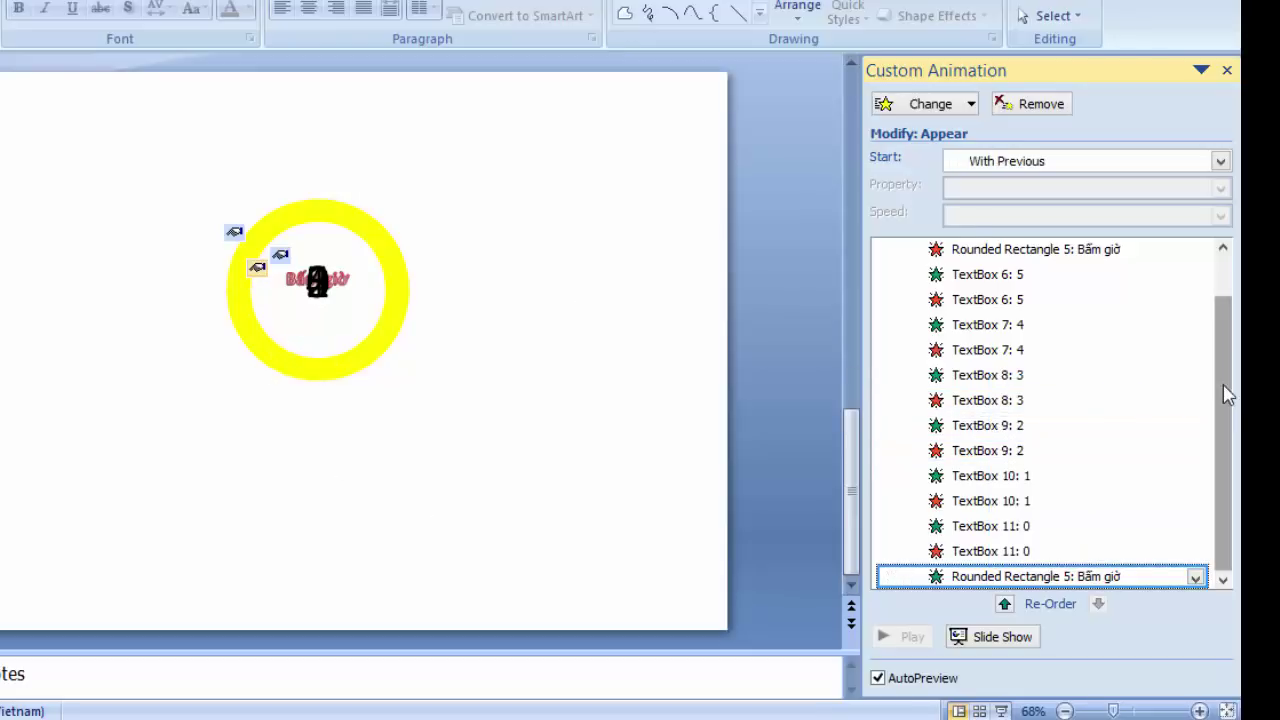
Step: Review the 5 box's timings: Appear at 0 delay, Fade exit at 1-second delay
scroll(1228, 395, "up", 3)
left_click(1014, 331)
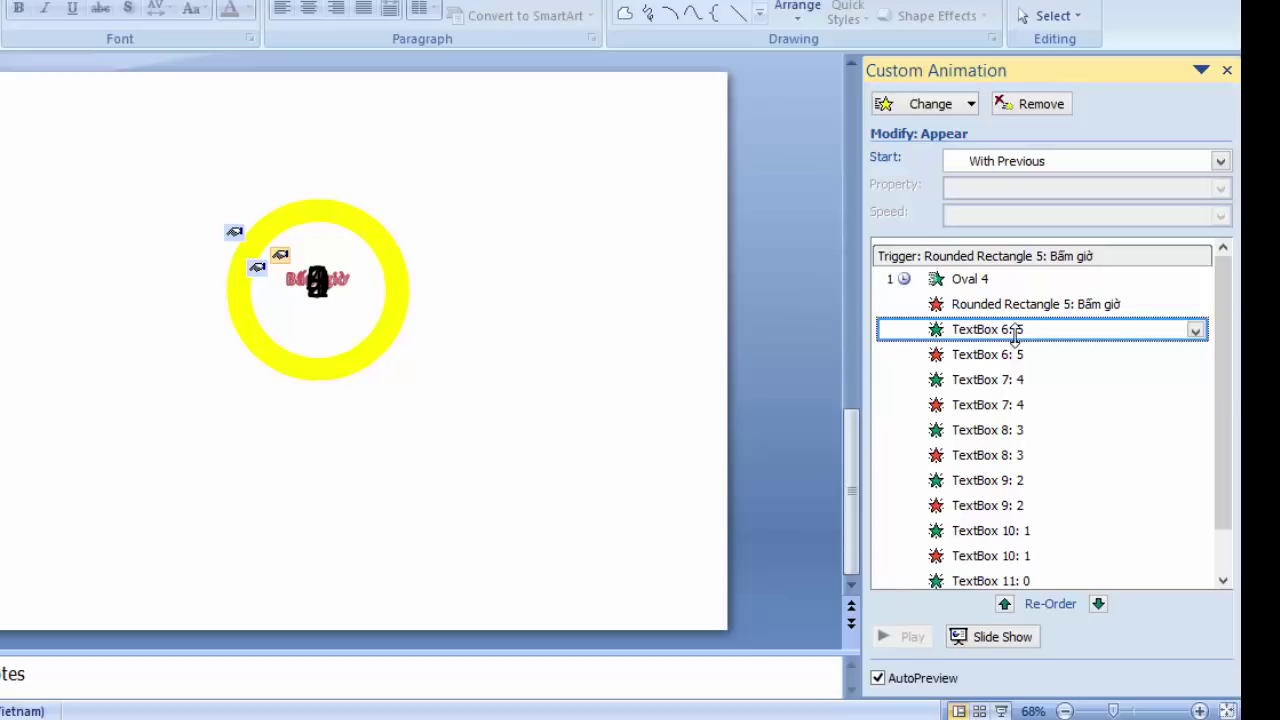
left_click(1192, 329)
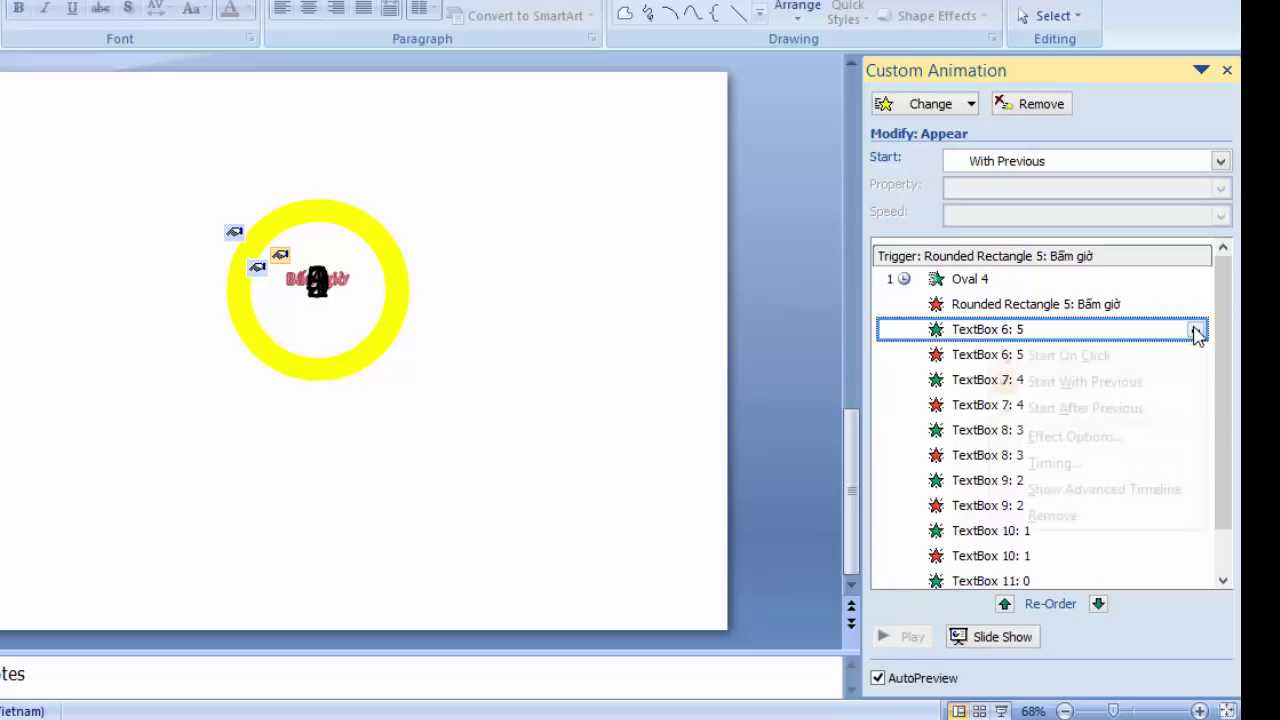
left_click(1066, 474)
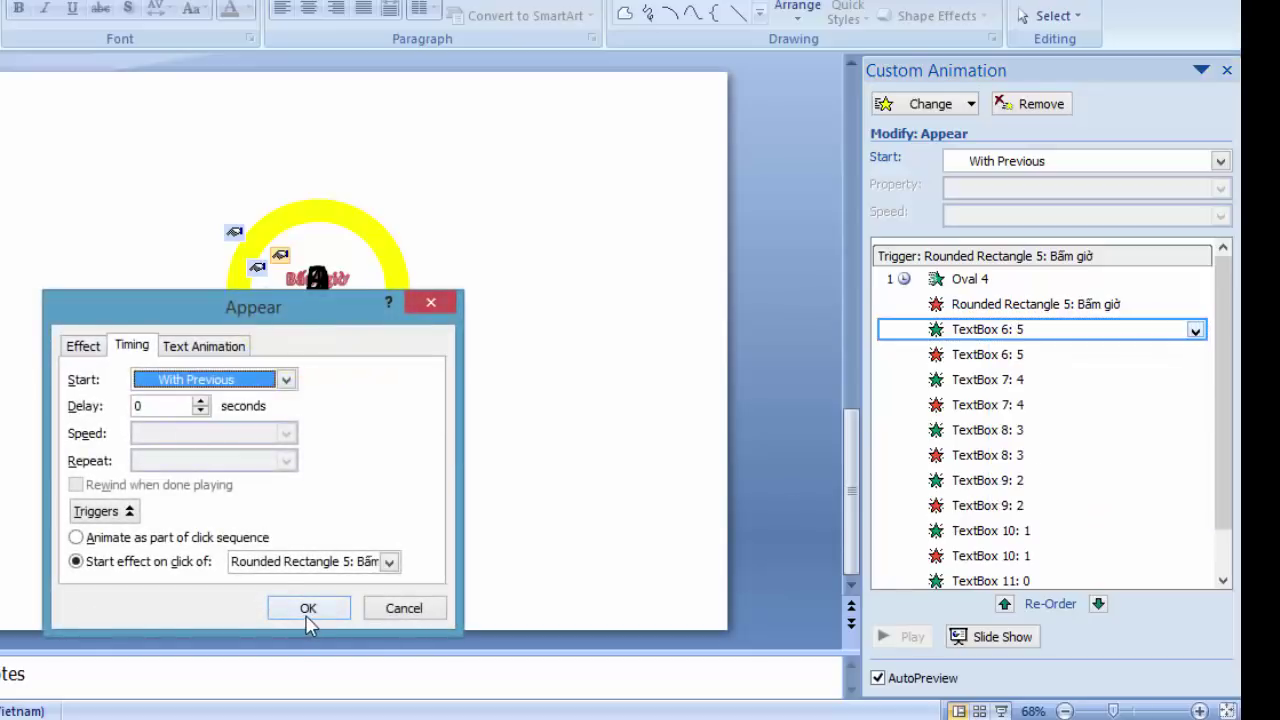
left_click(308, 610)
left_click(1077, 354)
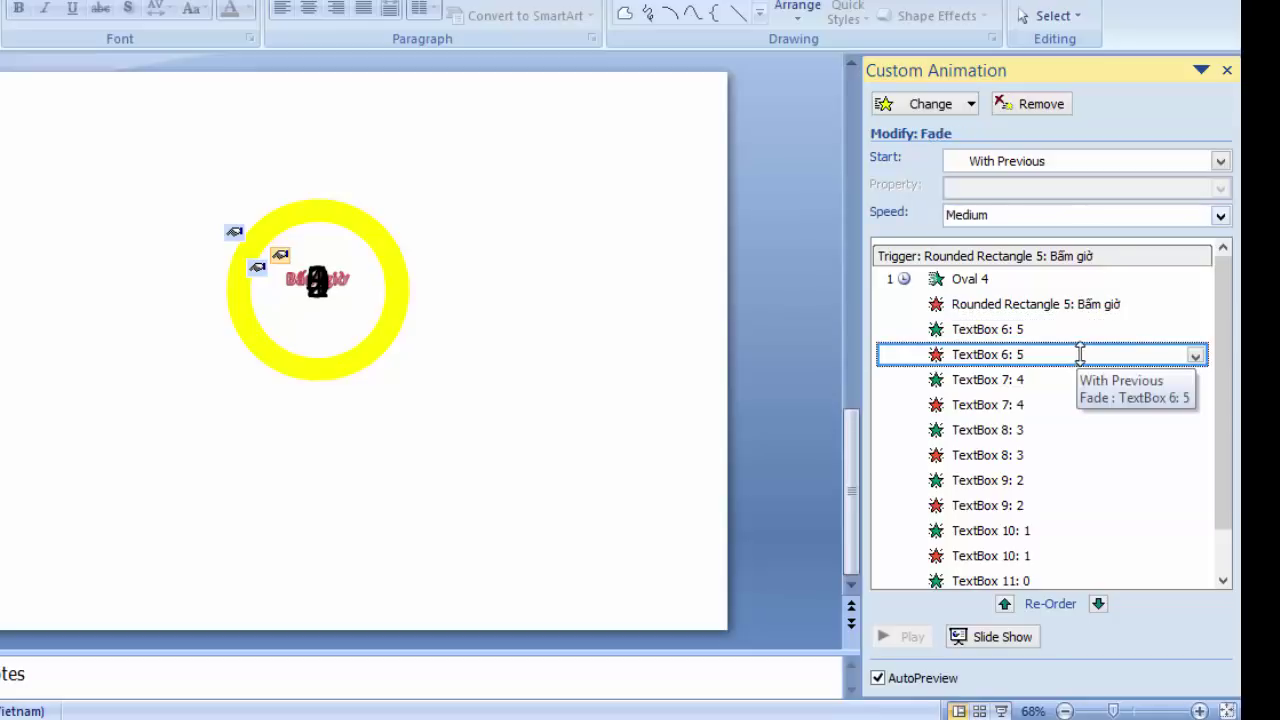
left_click(1195, 357)
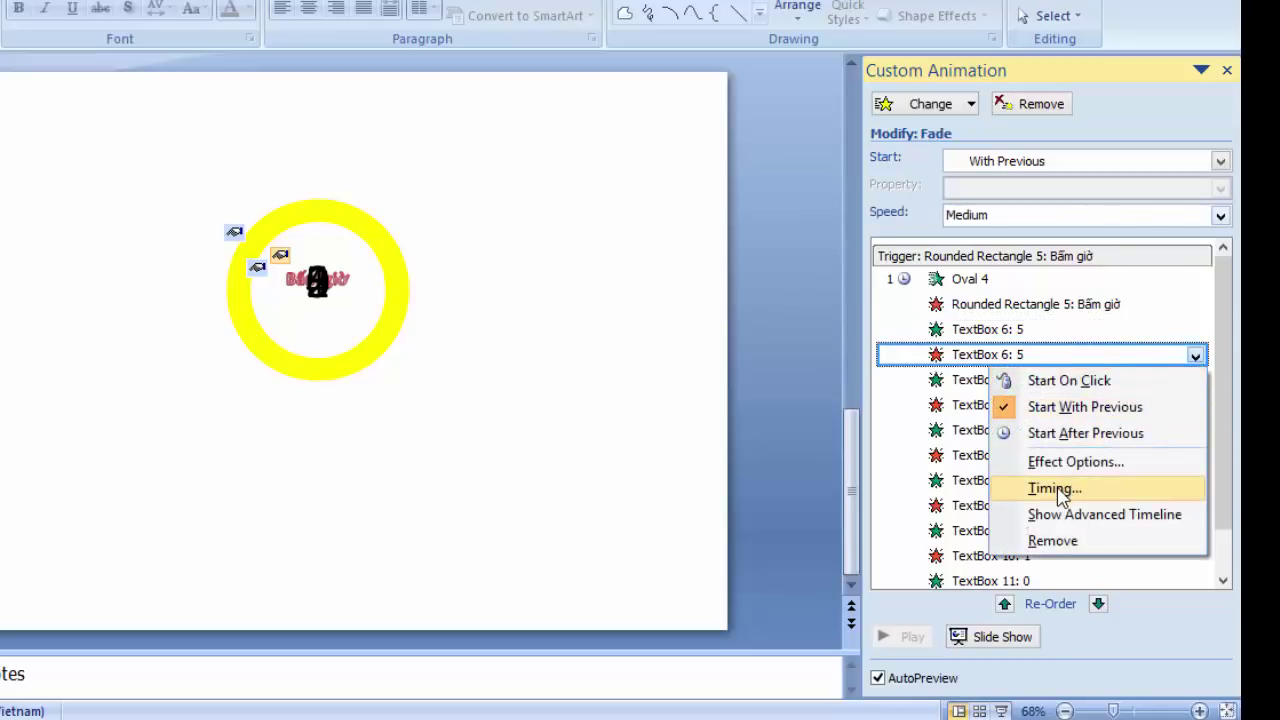
left_click(1055, 489)
left_click(345, 610)
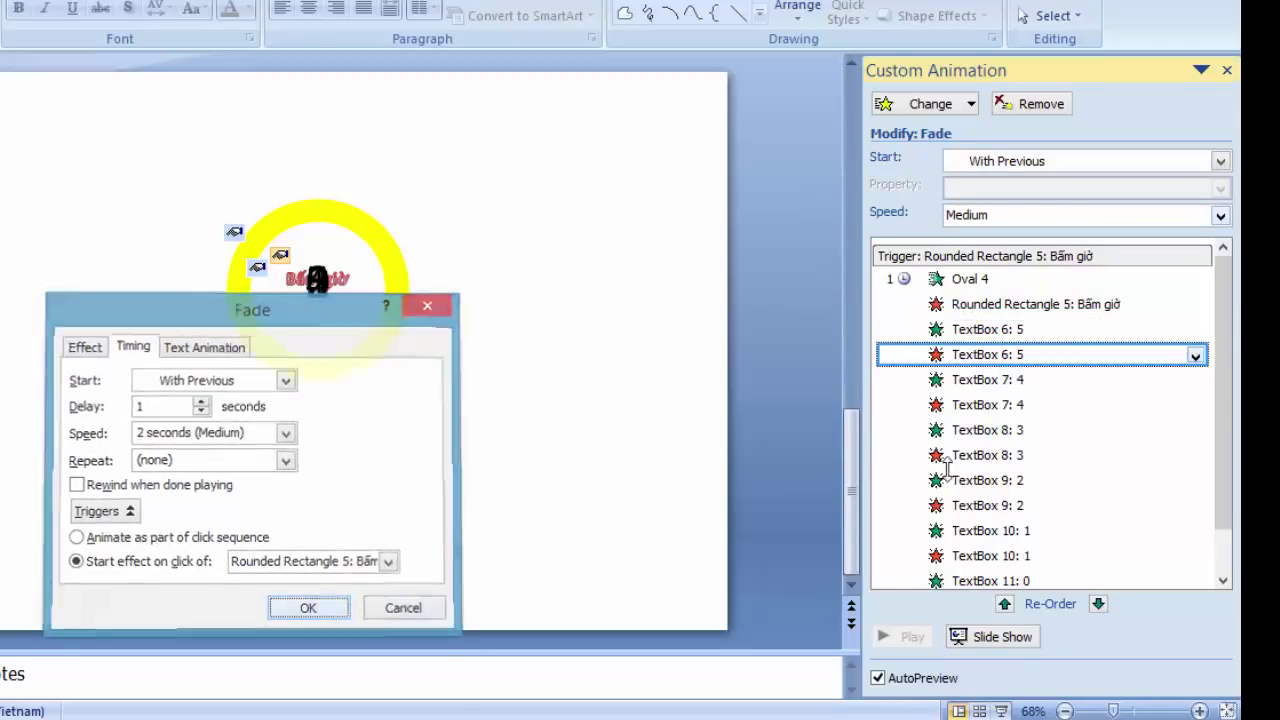
Step: Check the Appear timing settings of the TextBox 7: 4 box
left_click(1167, 381)
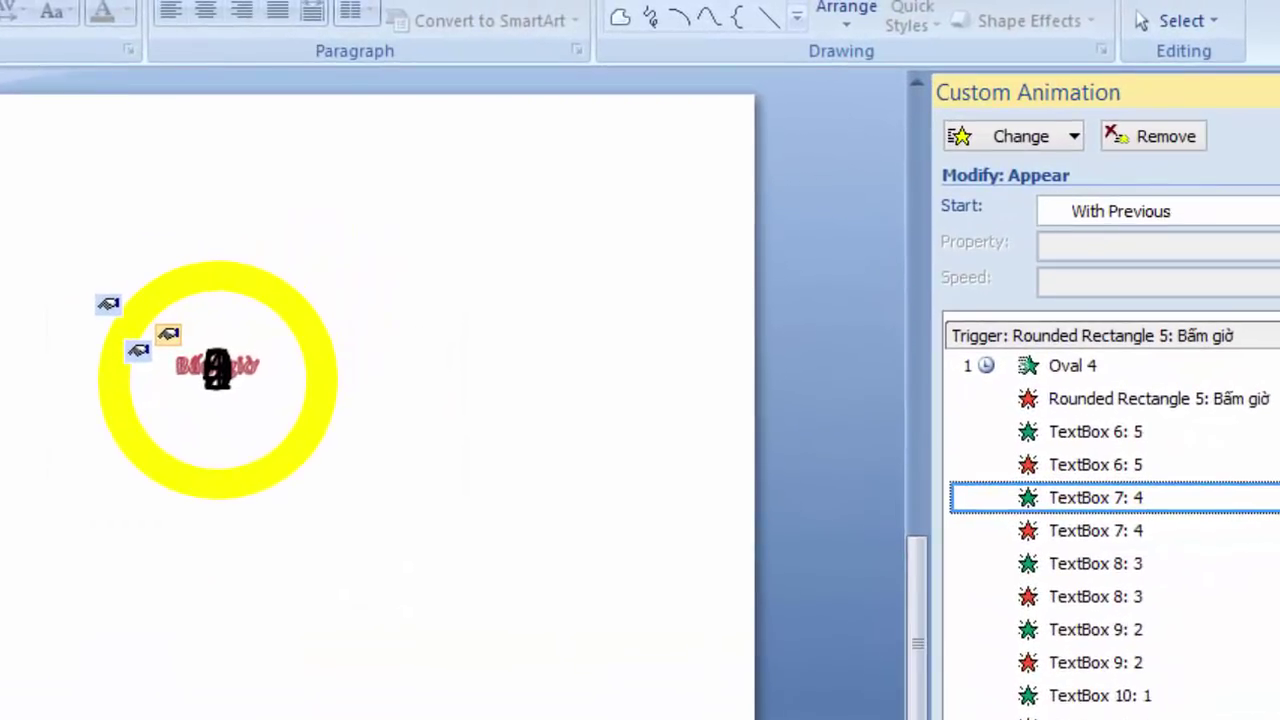
left_click(1265, 452)
left_click(1142, 612)
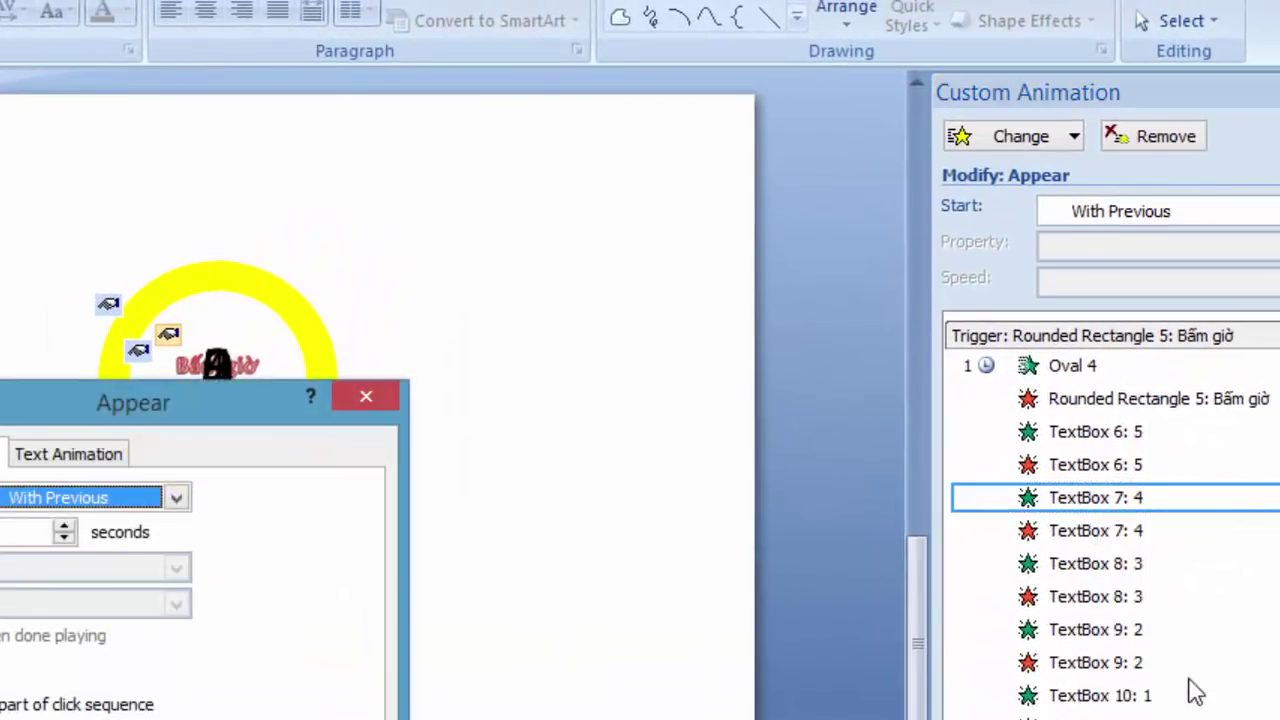
key("Return")
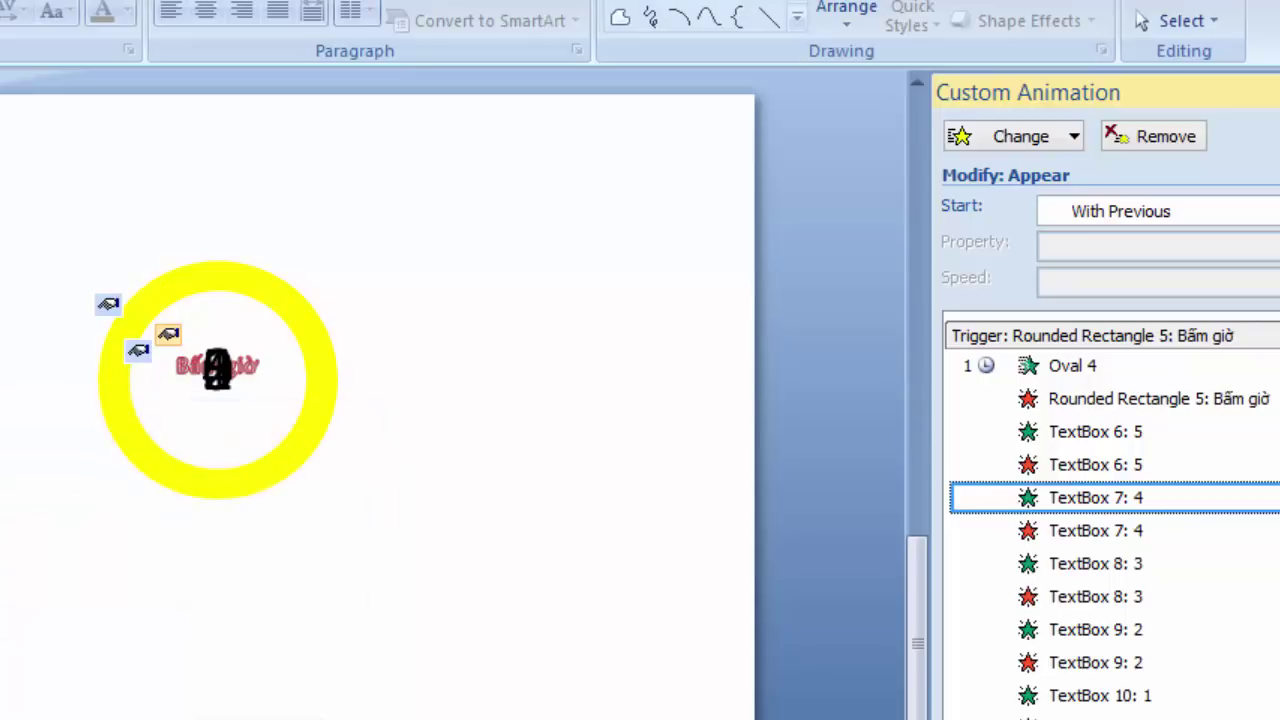
left_click(1100, 716)
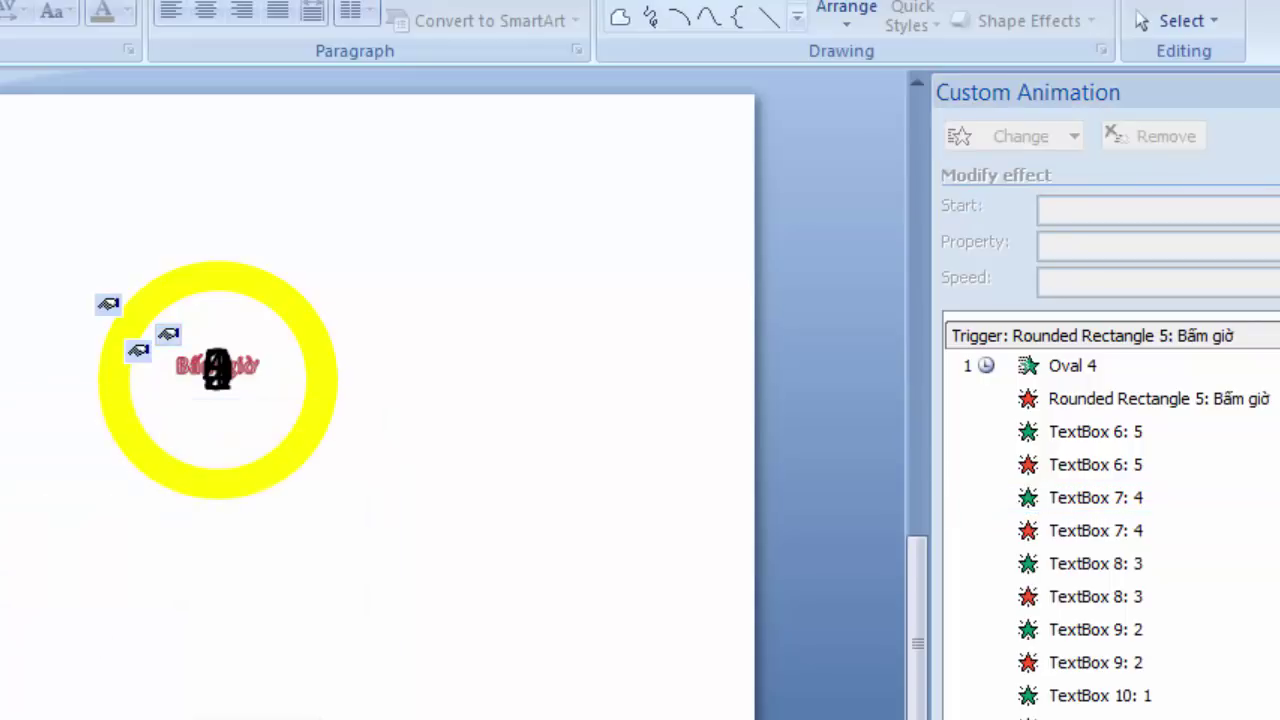
key("F5")
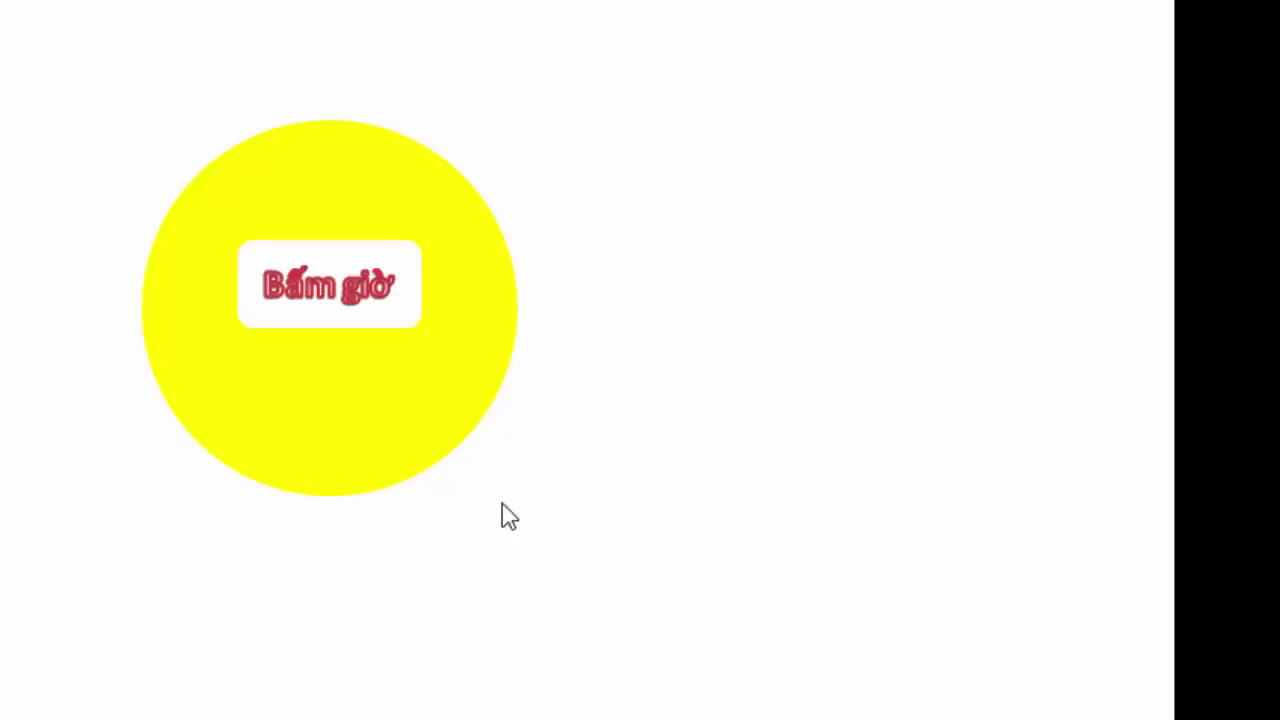
left_click(354, 316)
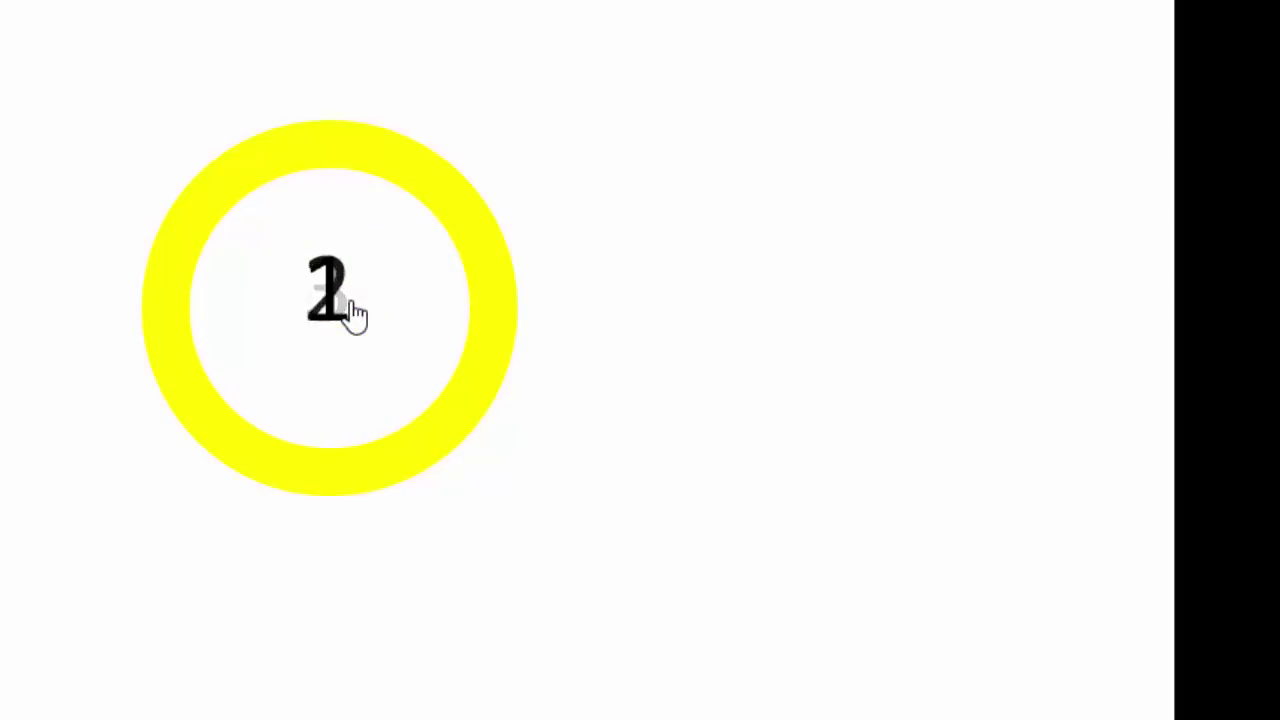
key("Escape")
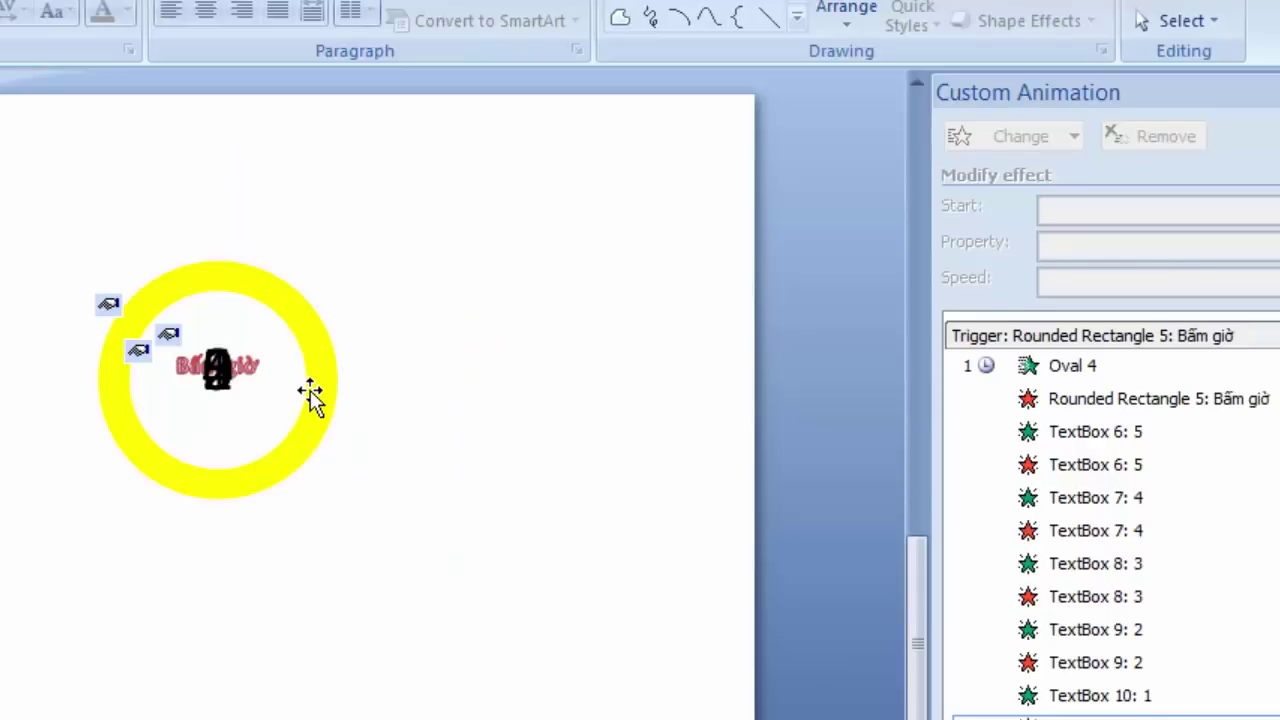
left_click(308, 394)
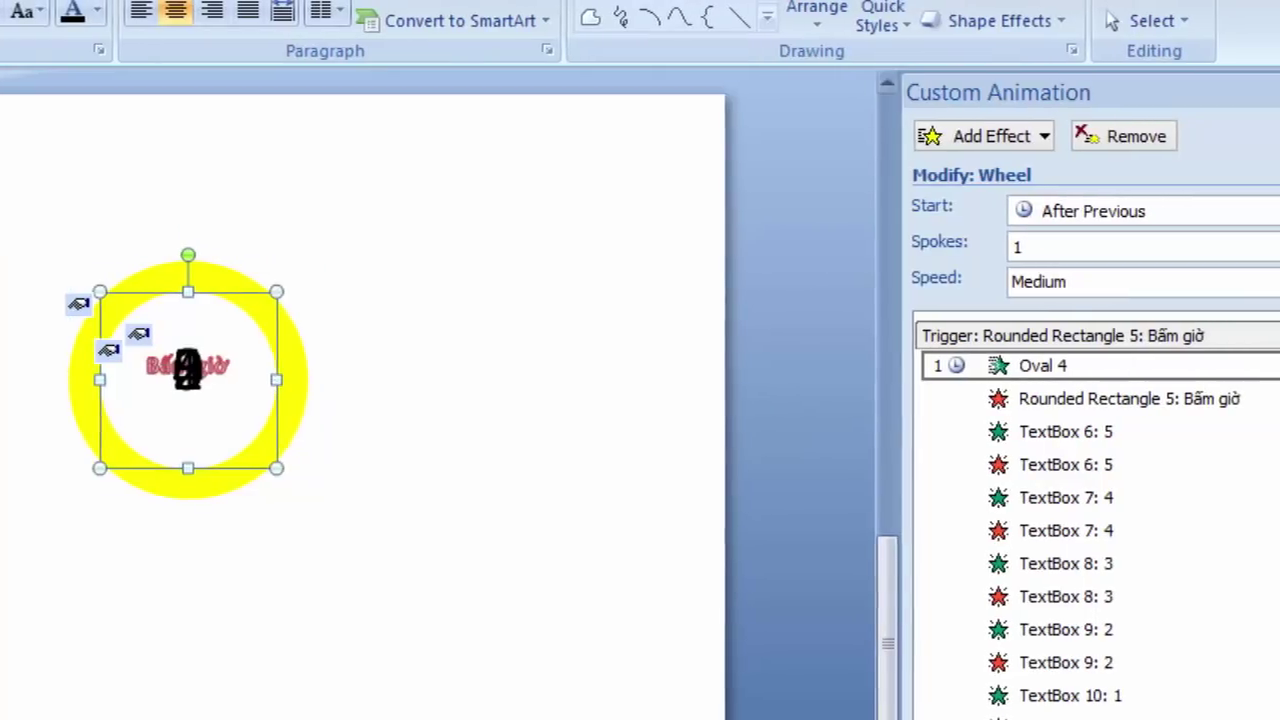
Step: Set Oval 4's Wheel effect to repeat 5 times with a 1-second delay
left_click(1241, 368)
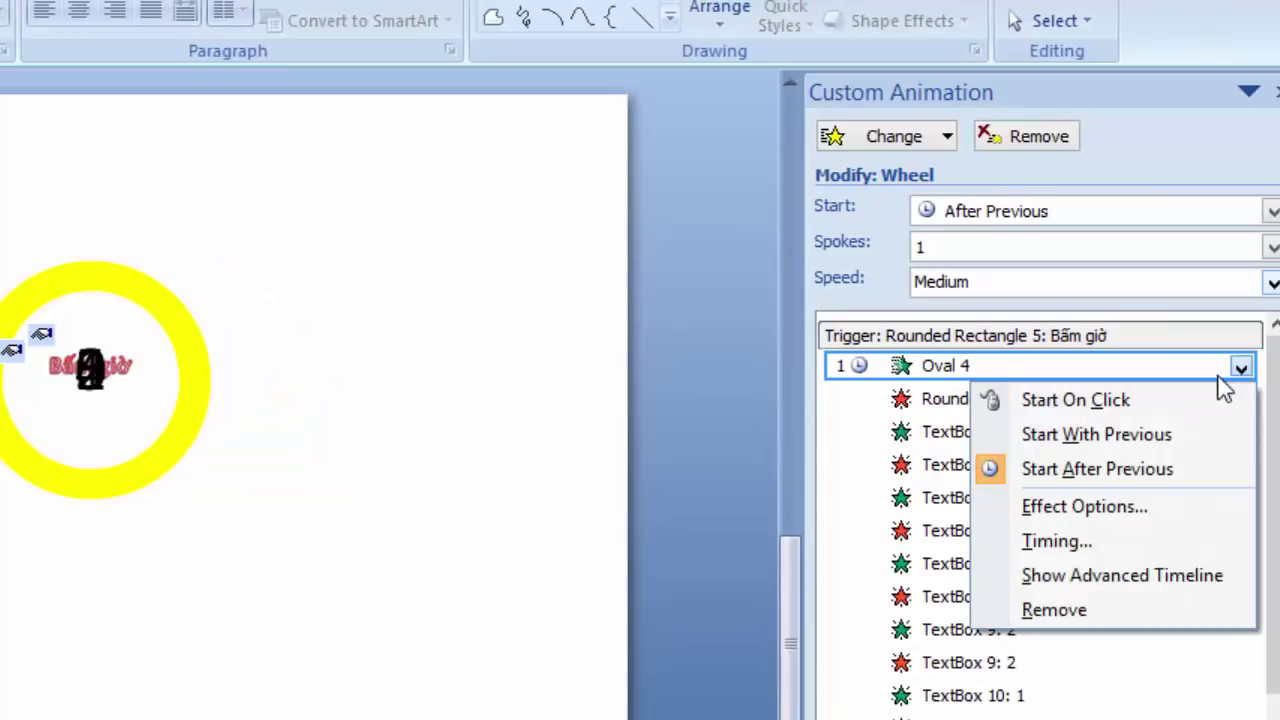
left_click(1090, 545)
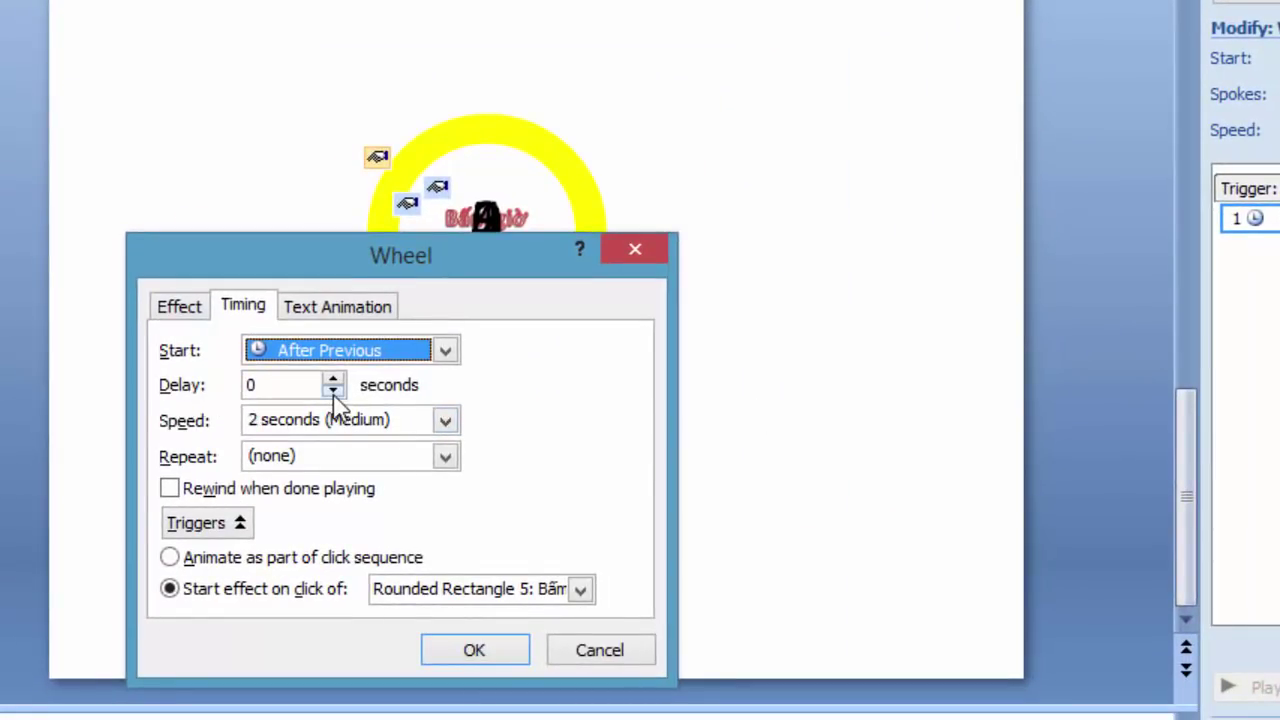
left_click(445, 457)
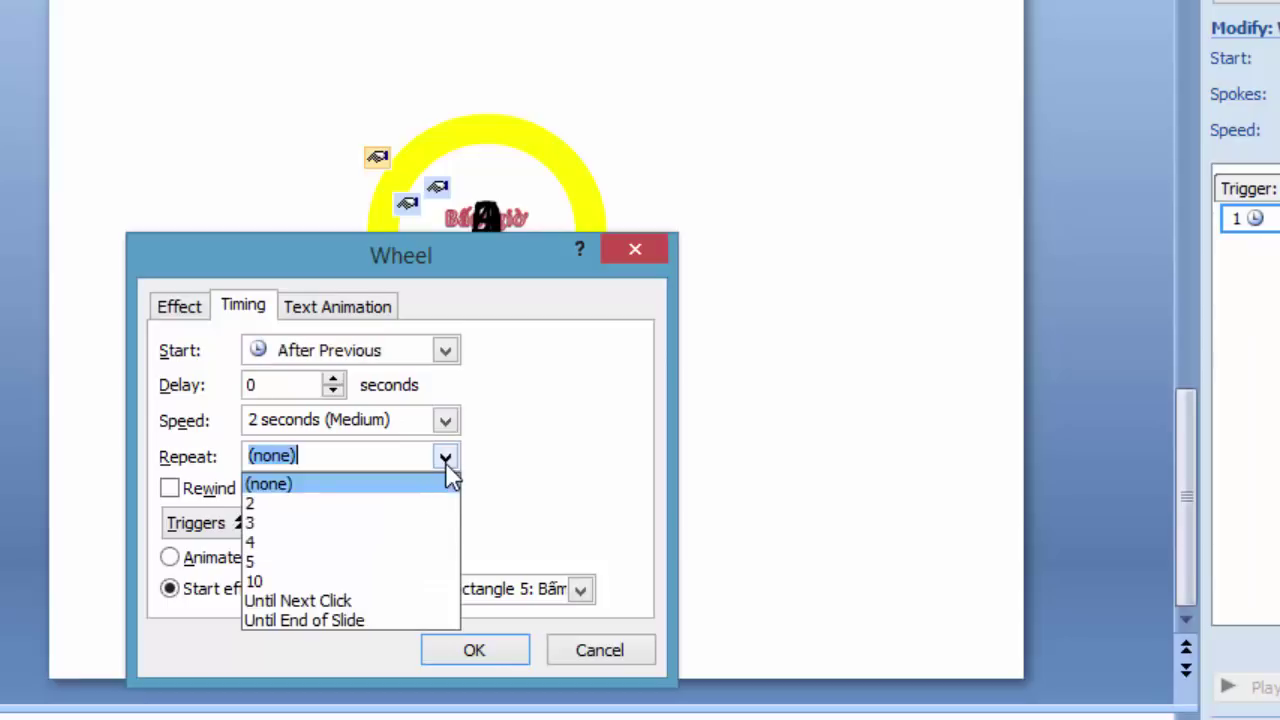
left_click(255, 563)
type("1")
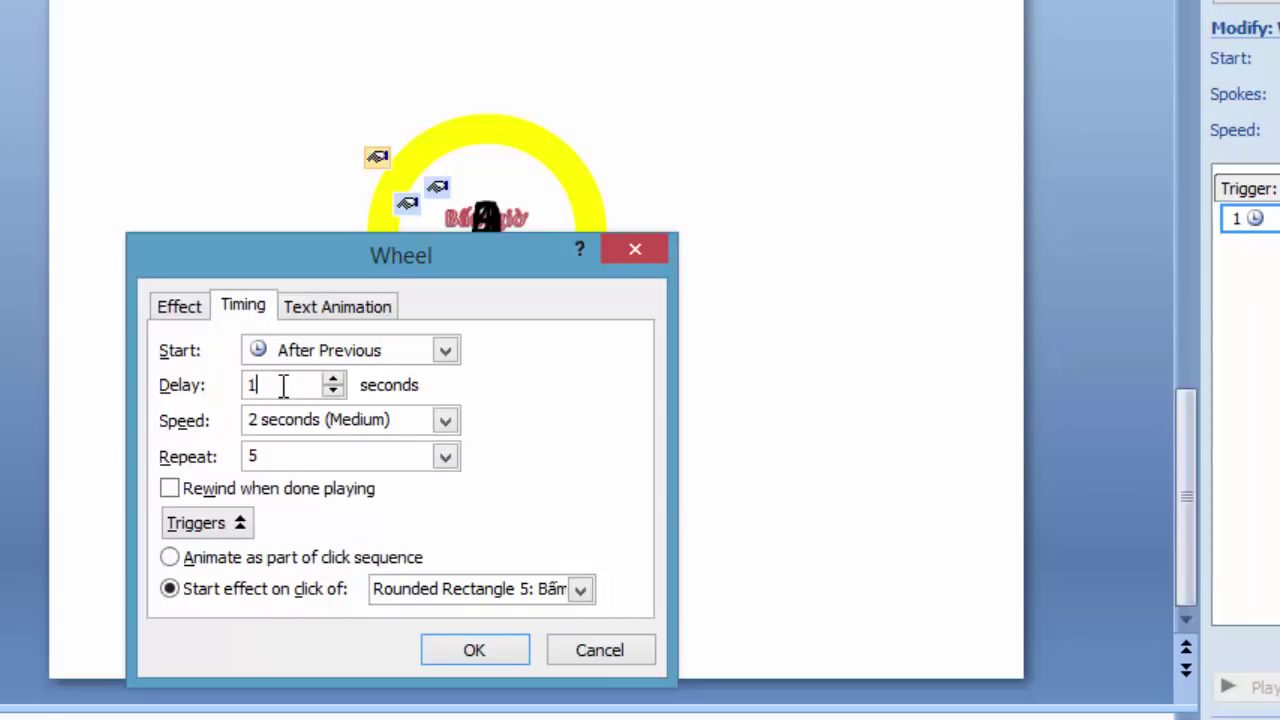
left_click(472, 651)
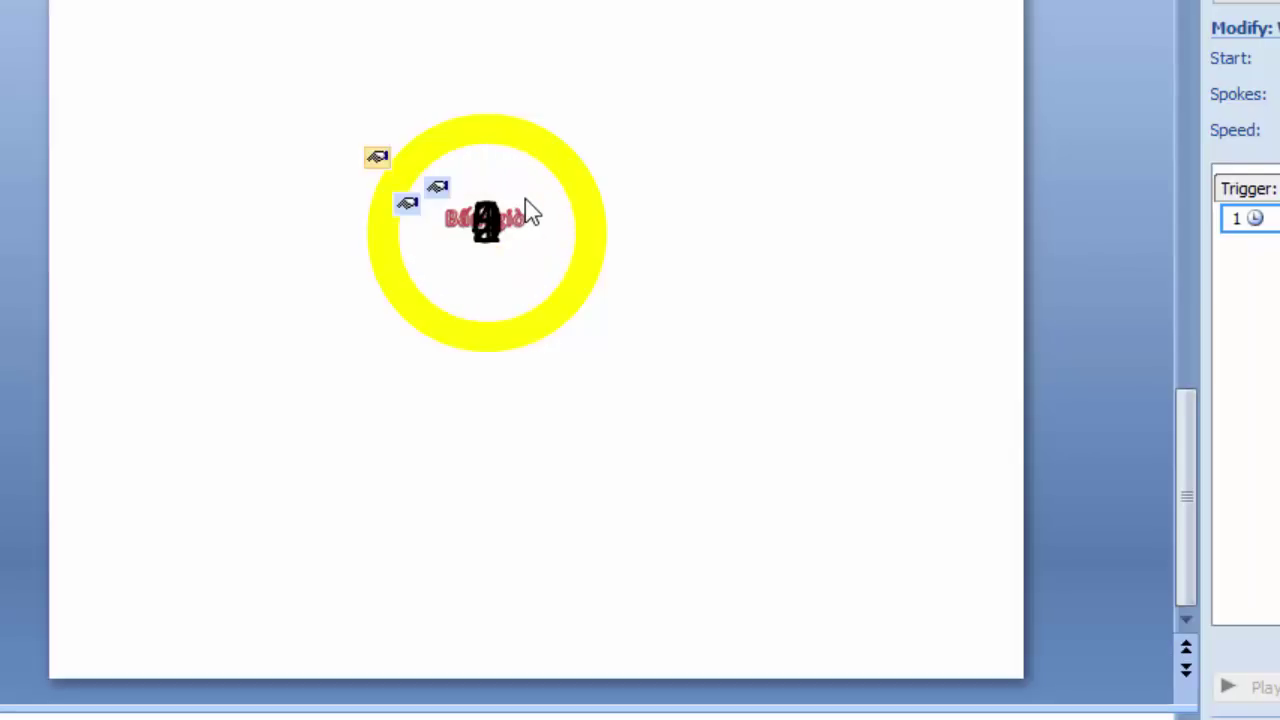
left_click(515, 200)
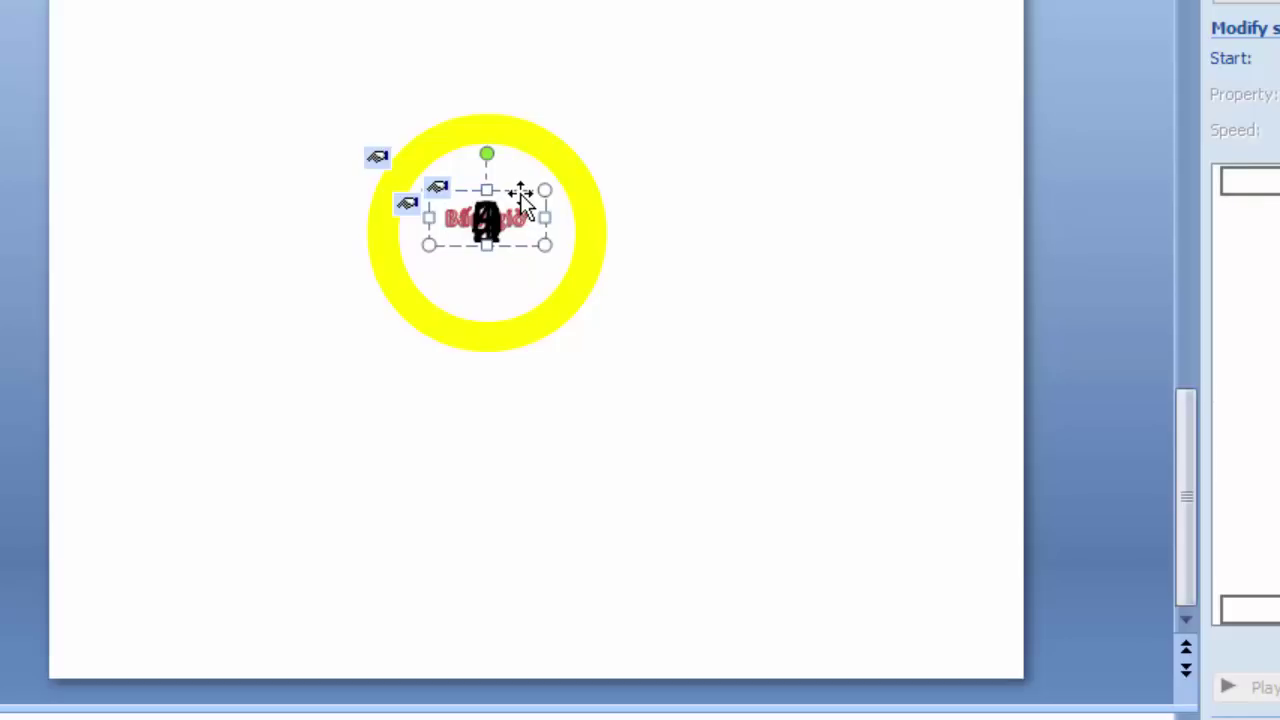
Step: Lower the Bấm giờ text slightly, test the countdown in a slide show, then switch to Hai tao.pptx
left_click_drag(520, 189, 520, 196)
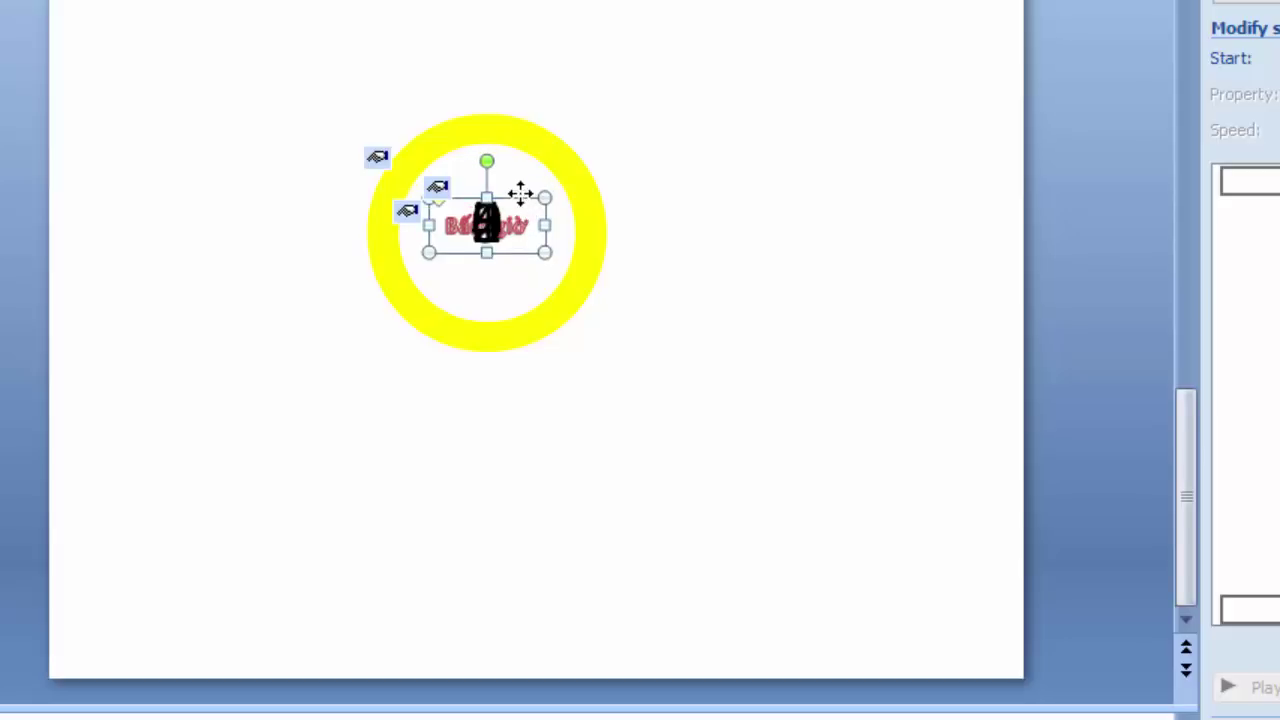
key("Down")
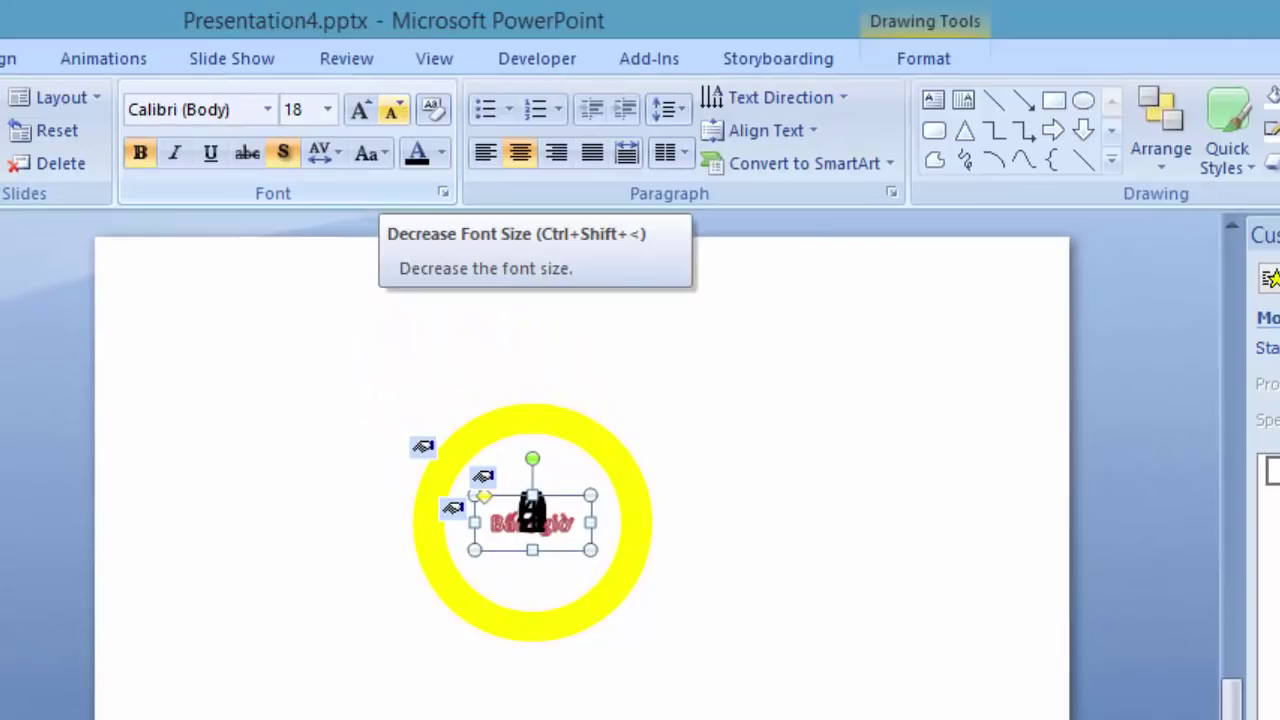
key("F5")
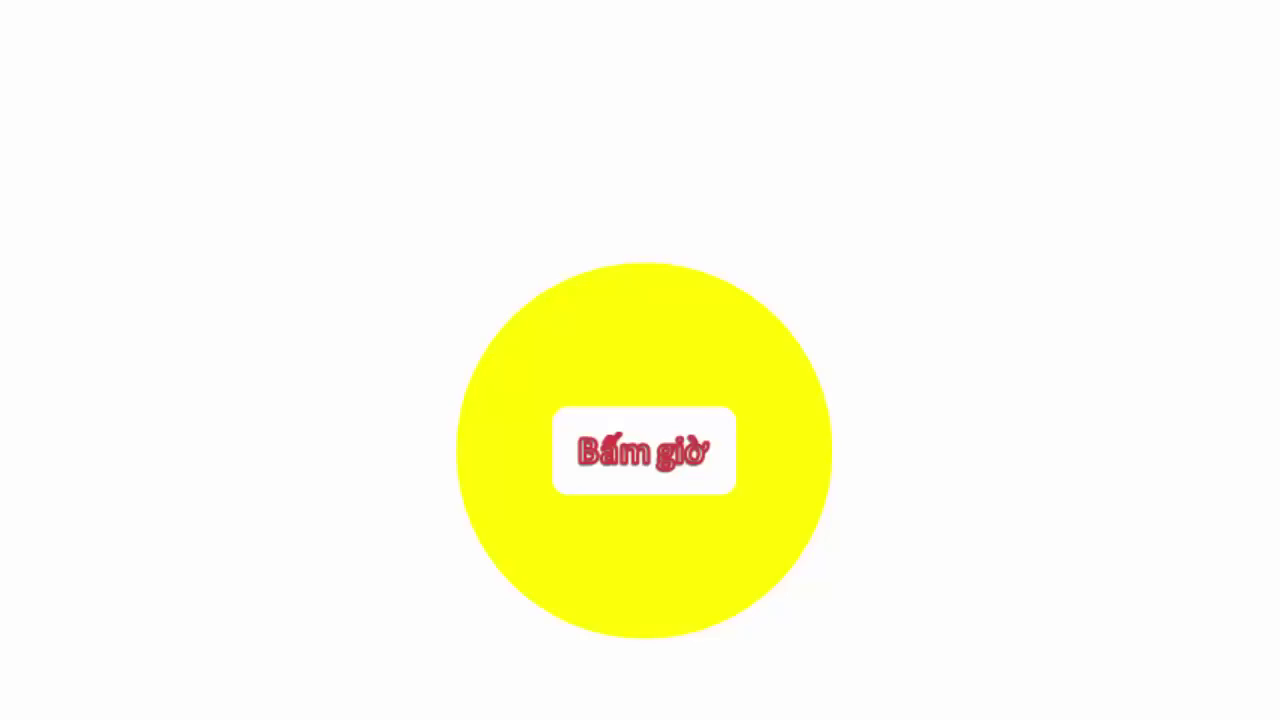
left_click(609, 470)
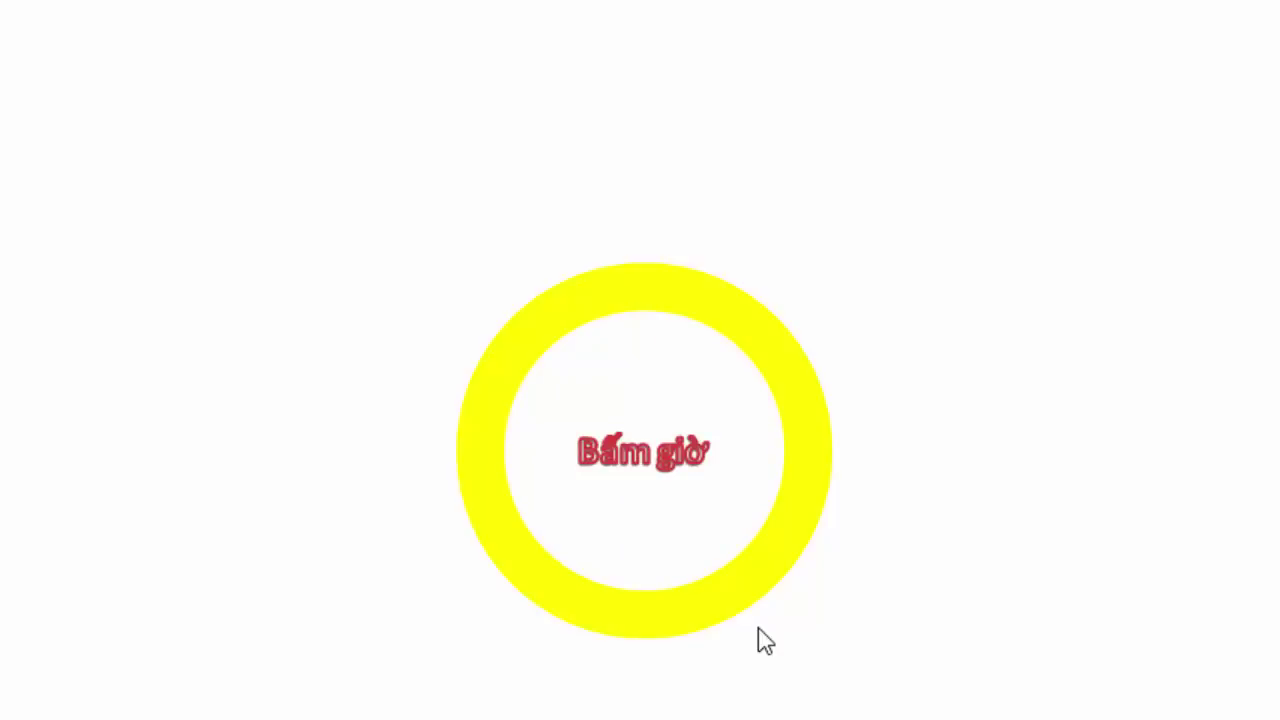
key("Escape")
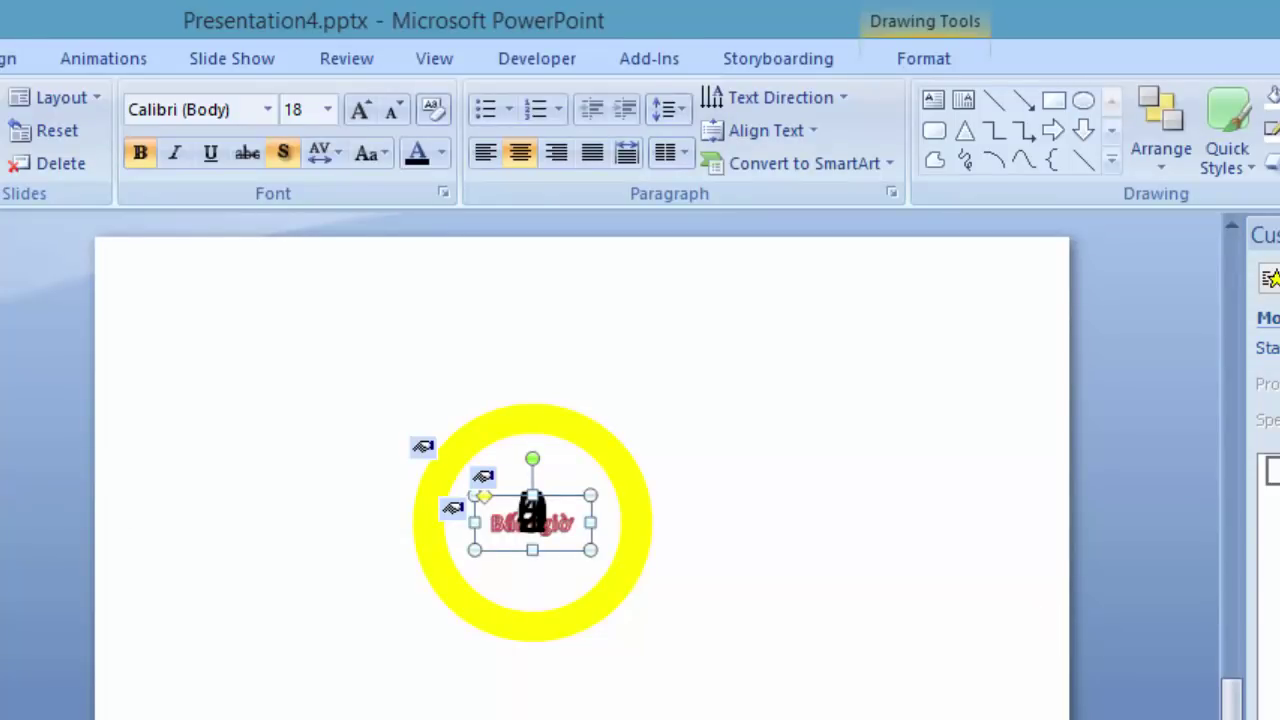
key("alt+Tab")
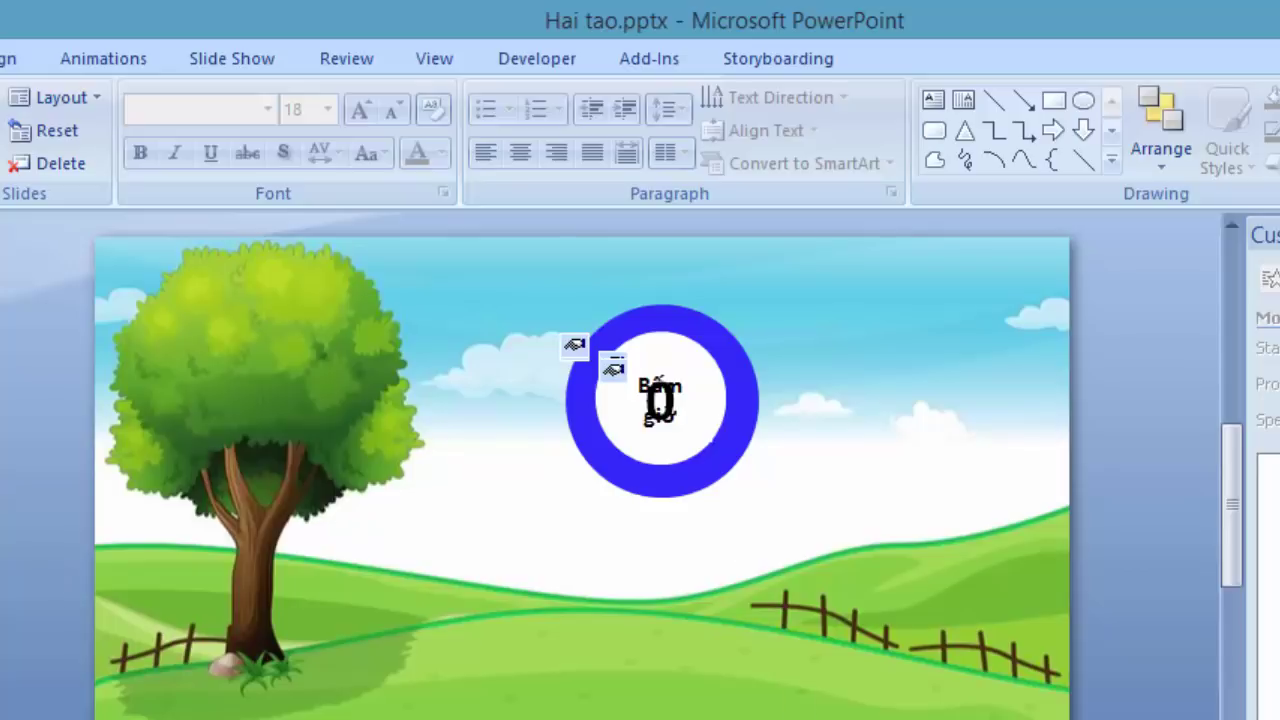
Step: Play the Hai tao slide show and run its blue-ring countdown
key("F5")
left_click(845, 318)
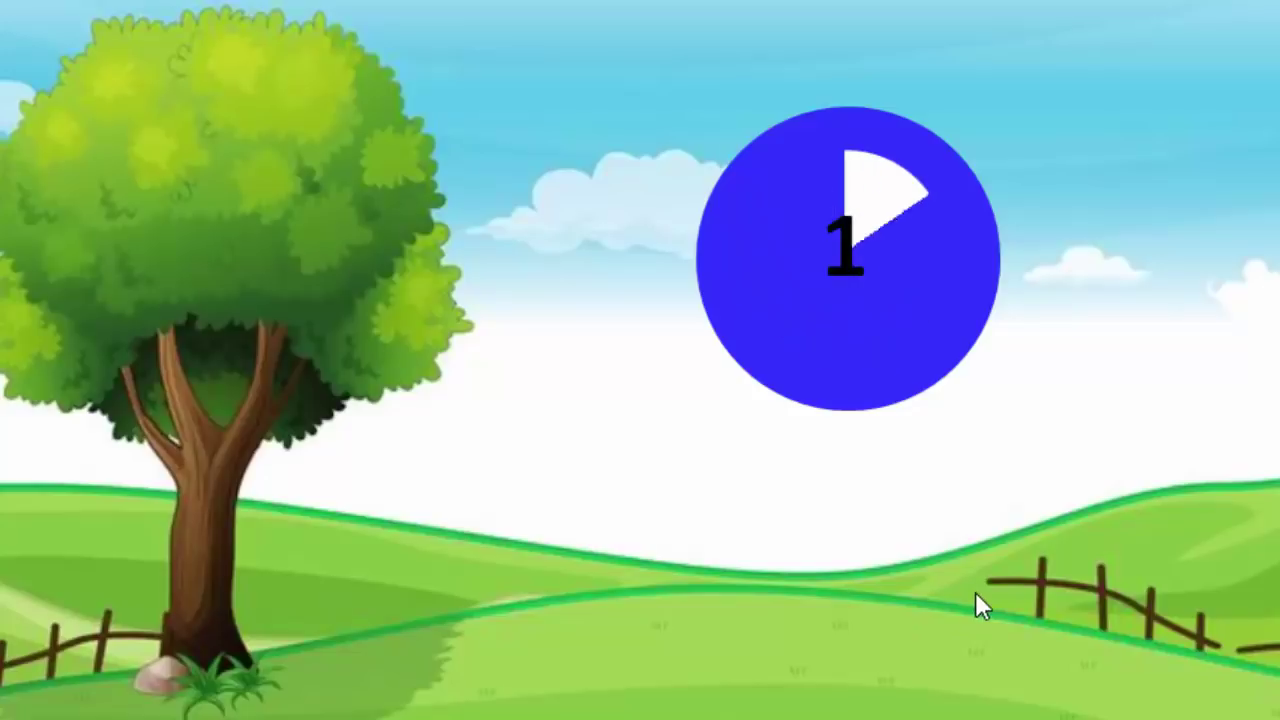
key("Escape")
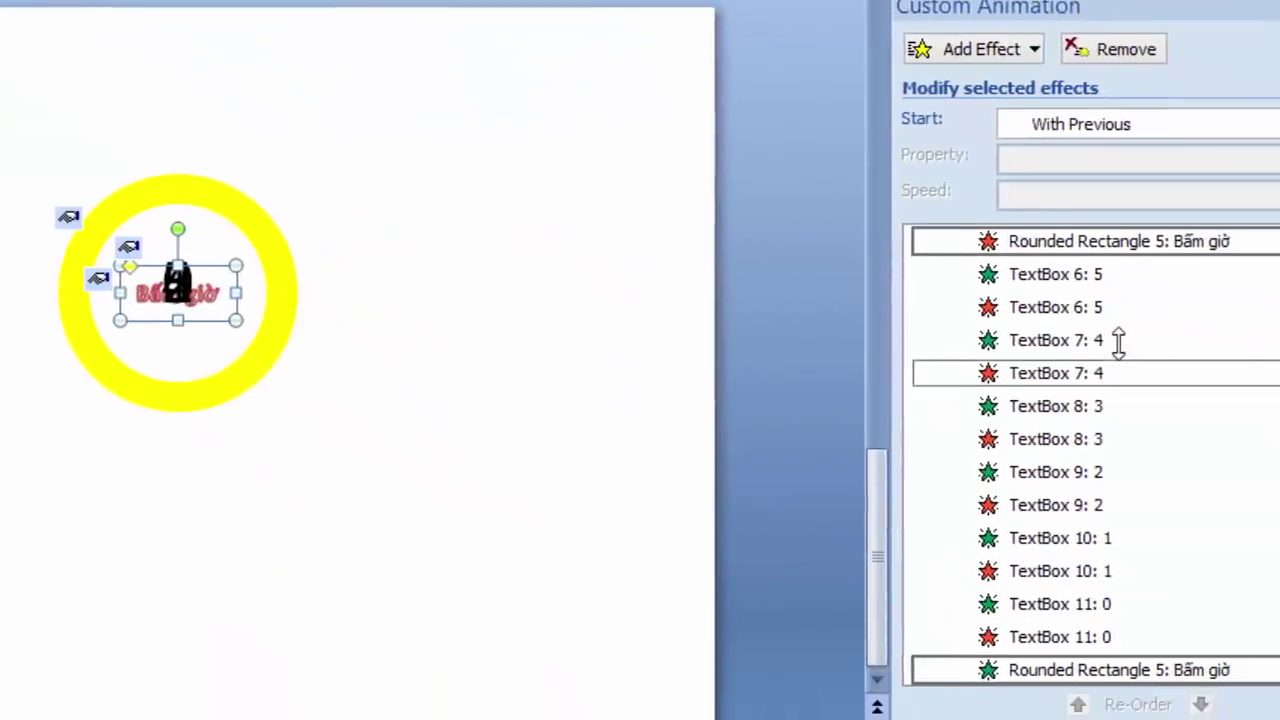
Step: Select all number effects from TextBox 6: 5 to TextBox 11: 0
left_click(1099, 274)
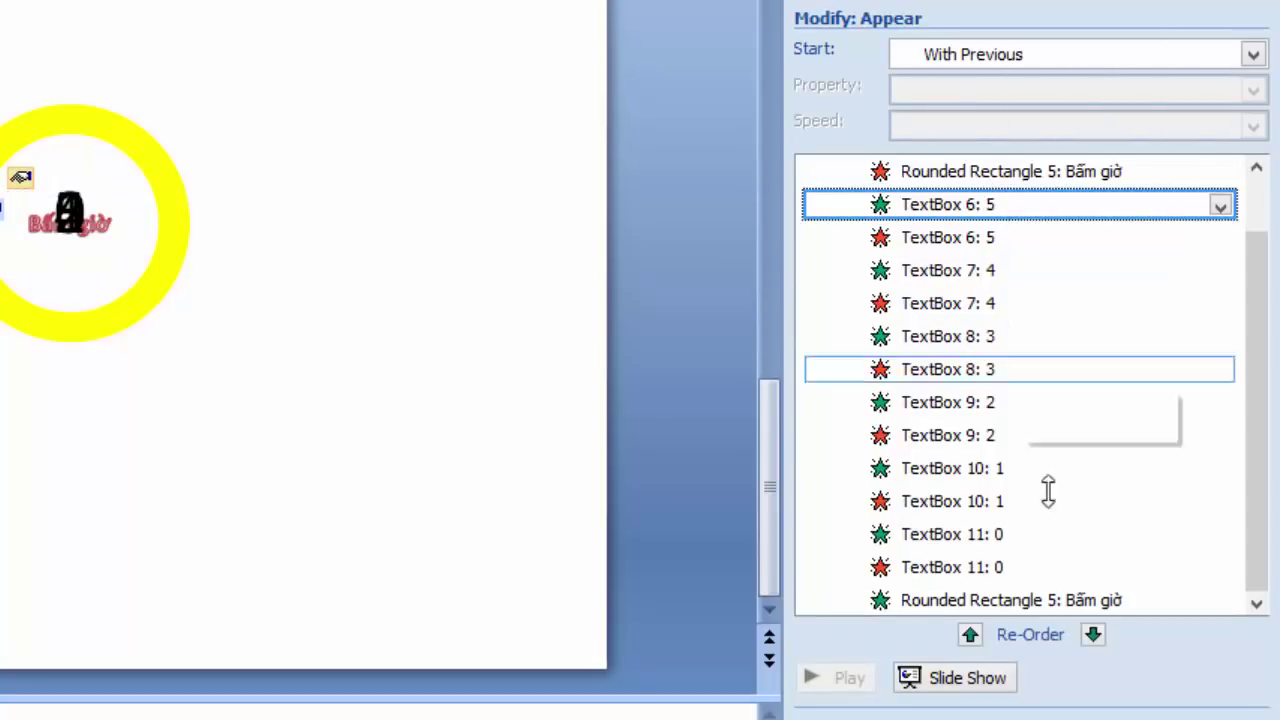
left_click(1034, 566, "ctrl")
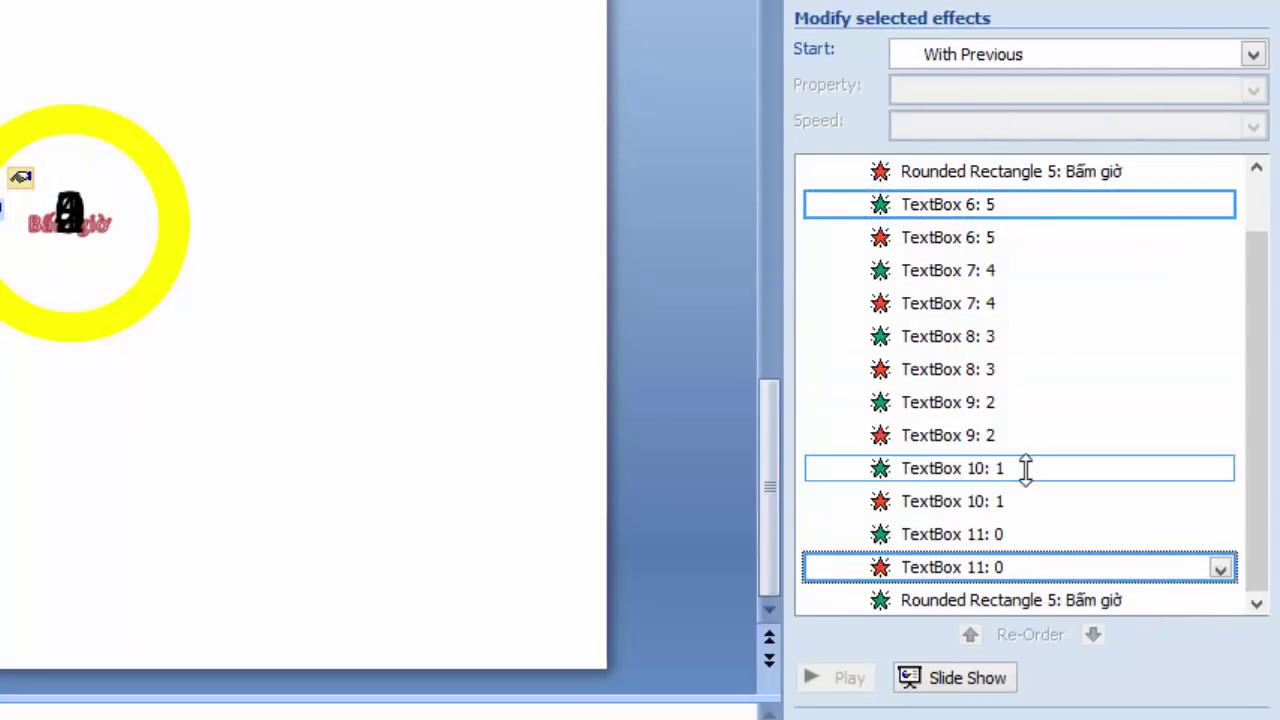
left_click(1045, 205)
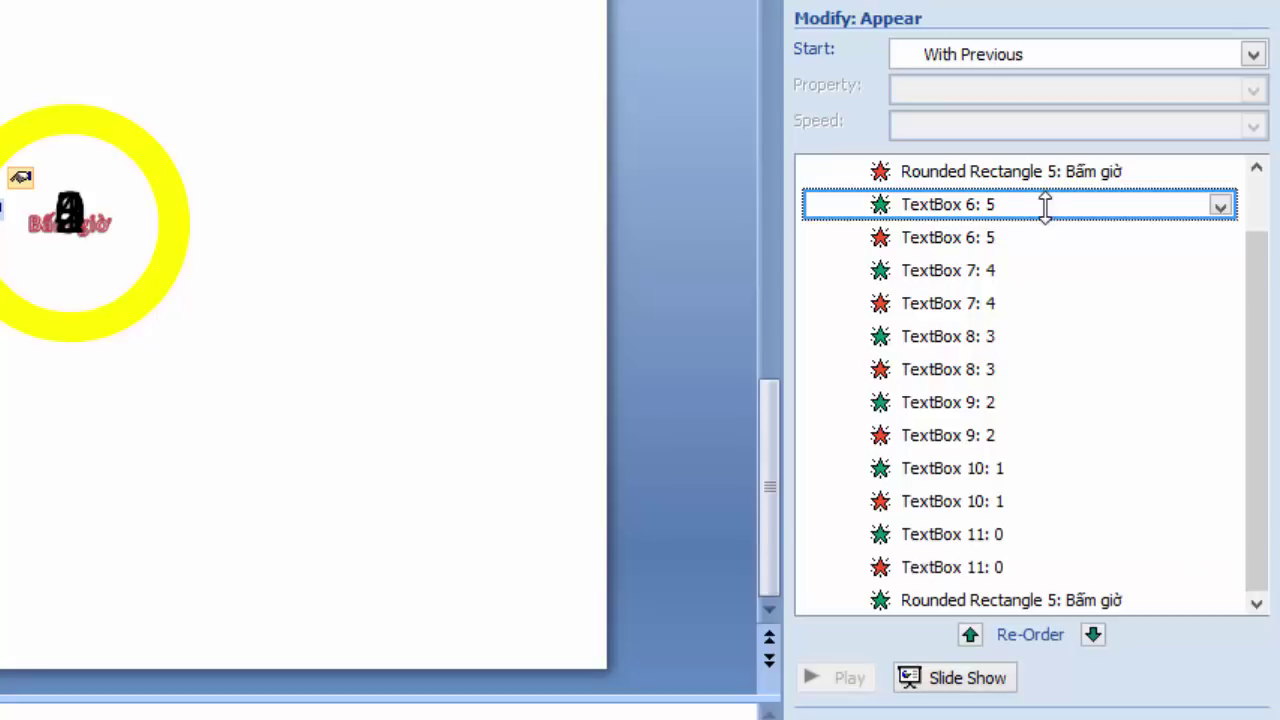
left_click(1024, 567, "shift")
Step: Give the selected effects the Click sound, then switch to the tree presentation
left_click(1220, 568)
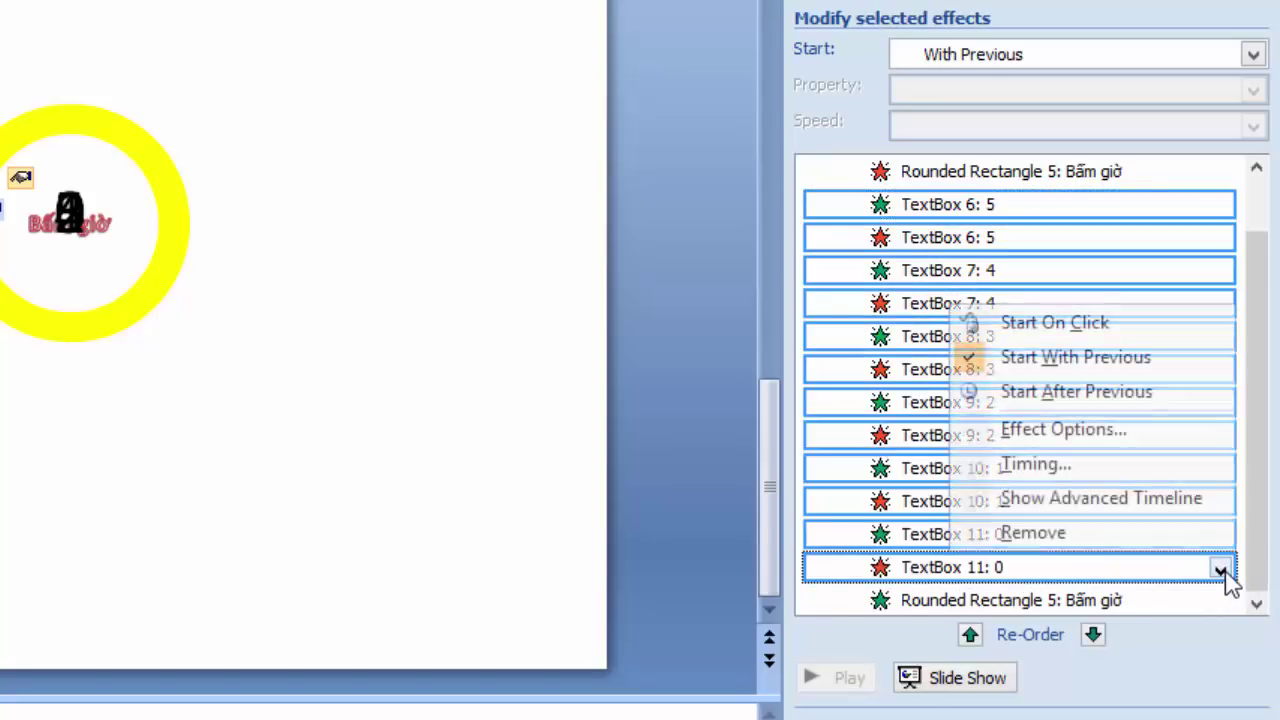
left_click(1045, 466)
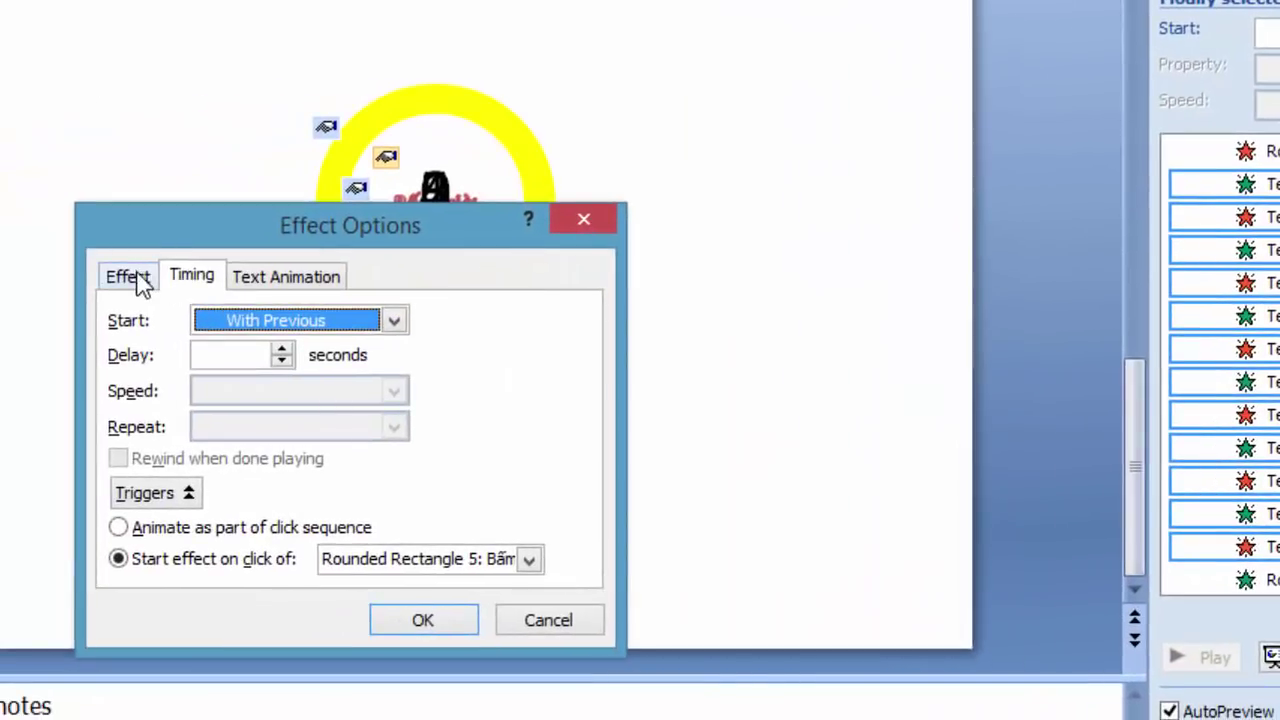
left_click(128, 277)
left_click(505, 355)
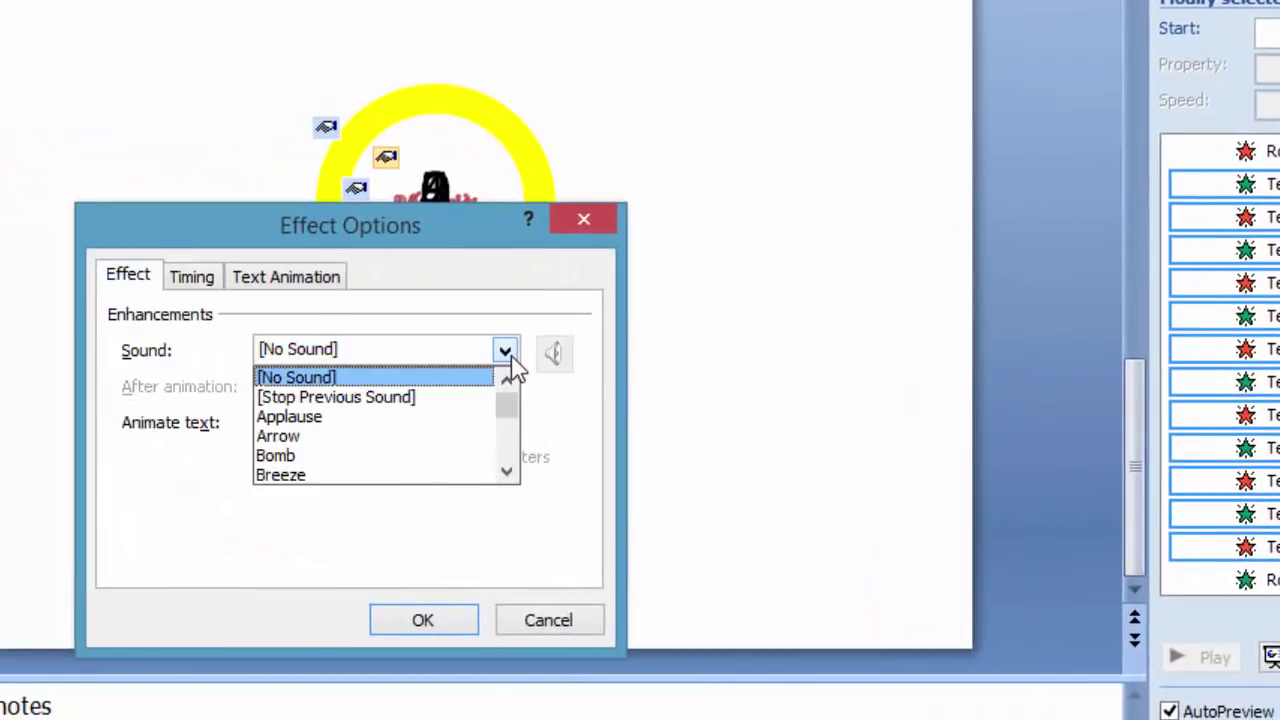
scroll(391, 468, "down", 1)
scroll(350, 445, "down", 1)
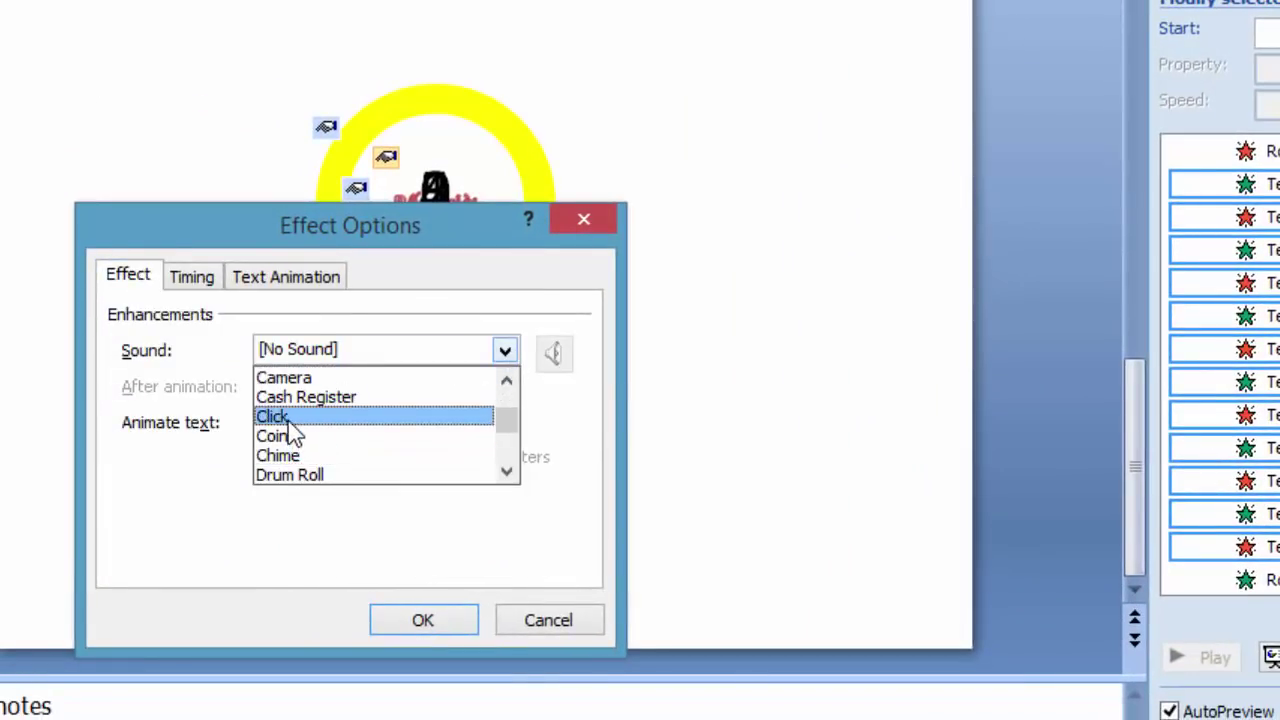
left_click(287, 418)
left_click(429, 624)
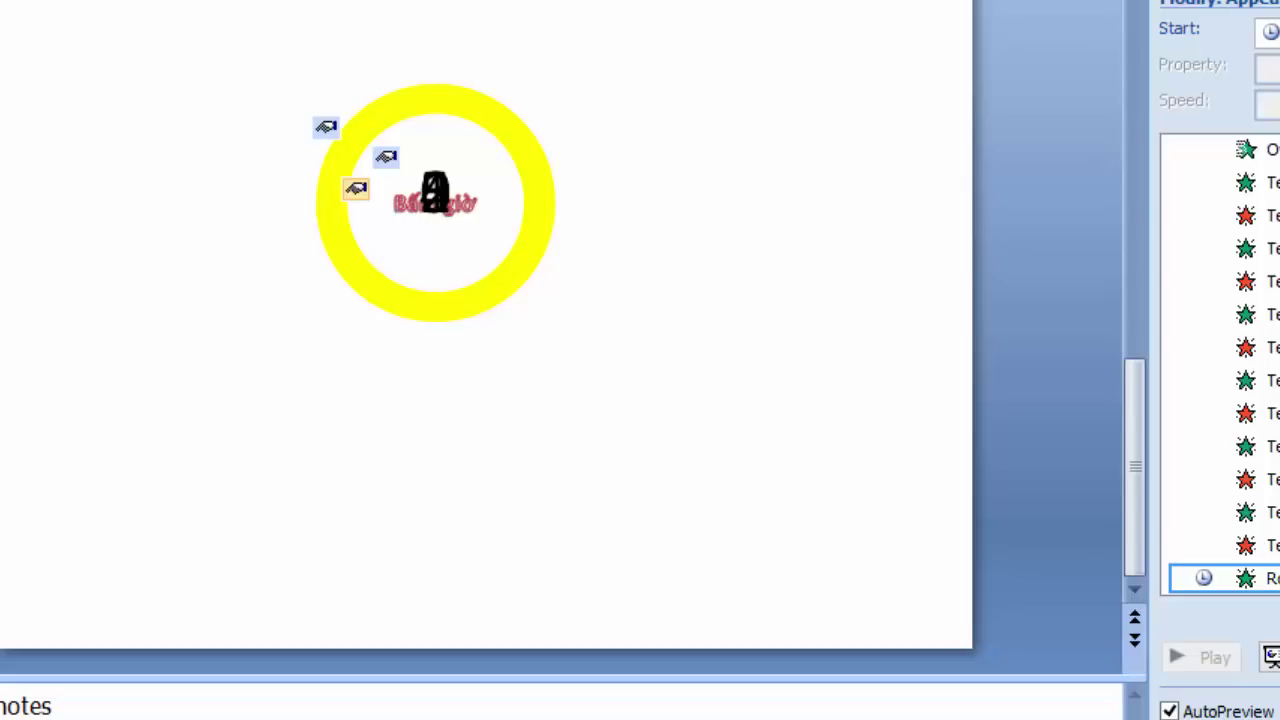
left_click(43, 677)
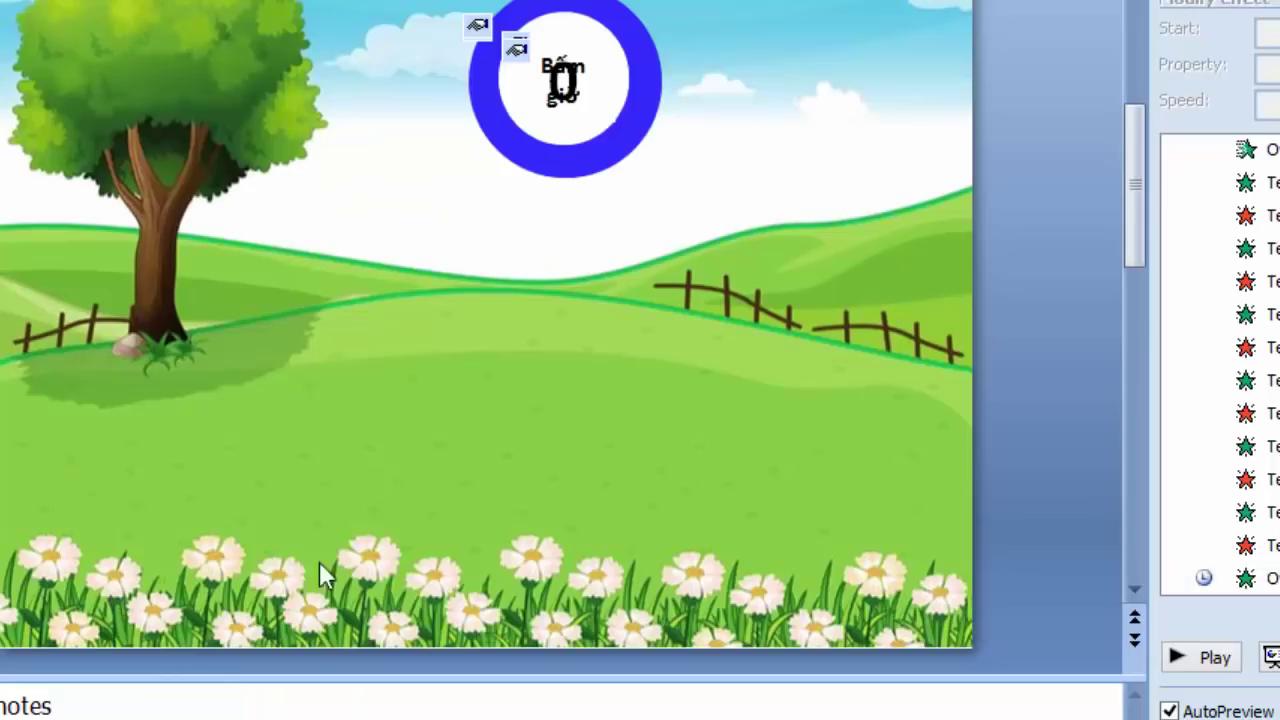